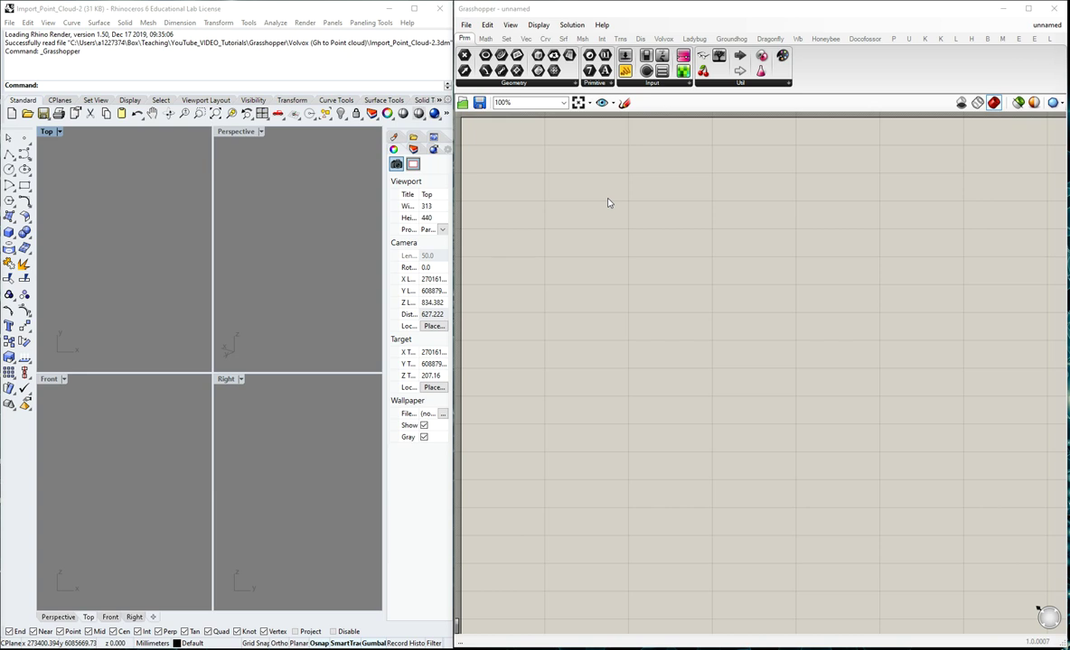
# - Display the Volvox plugin's components in Grasshopper
pyautogui.scroll(1, 608, 202)
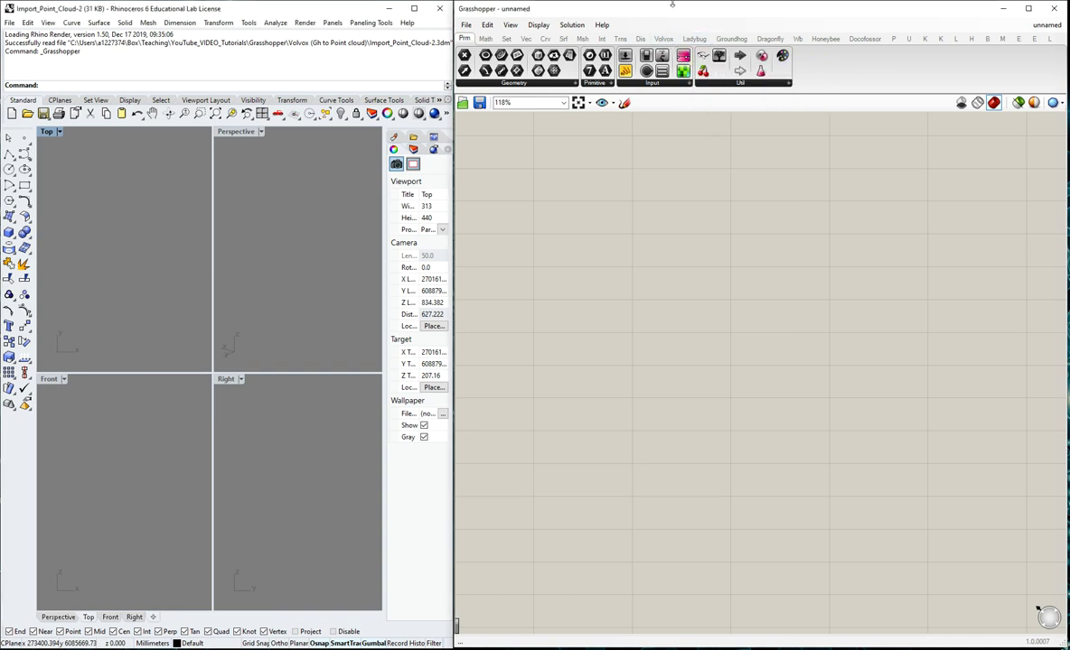
pyautogui.click(664, 39)
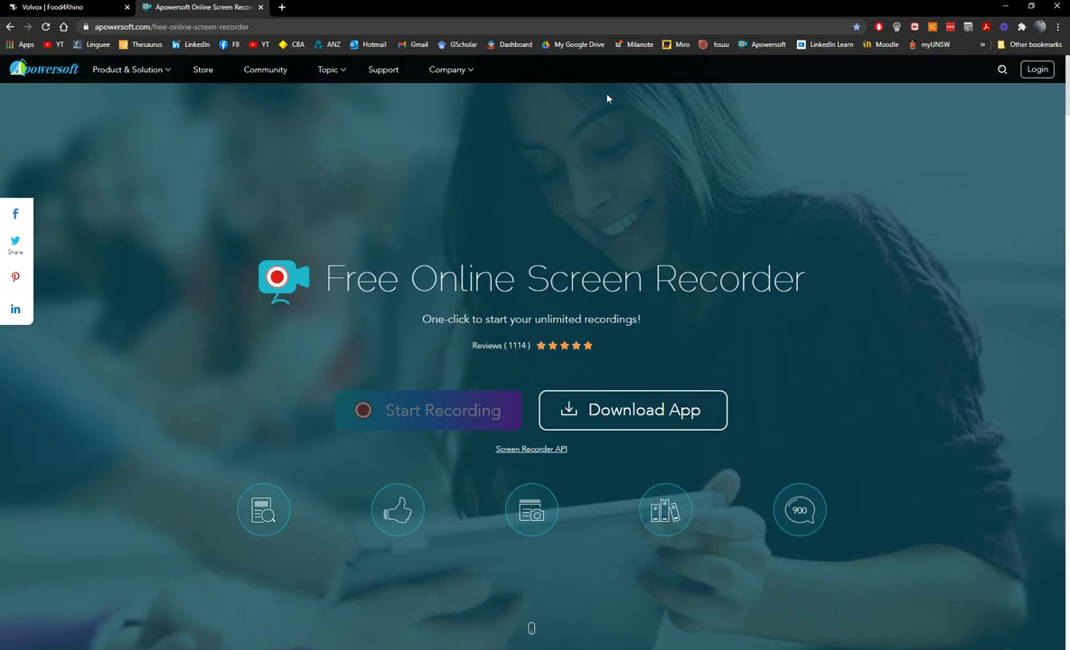
# - Switch to the browser and view the Volvox plugin page on food4Rhino
pyautogui.click(56, 10)
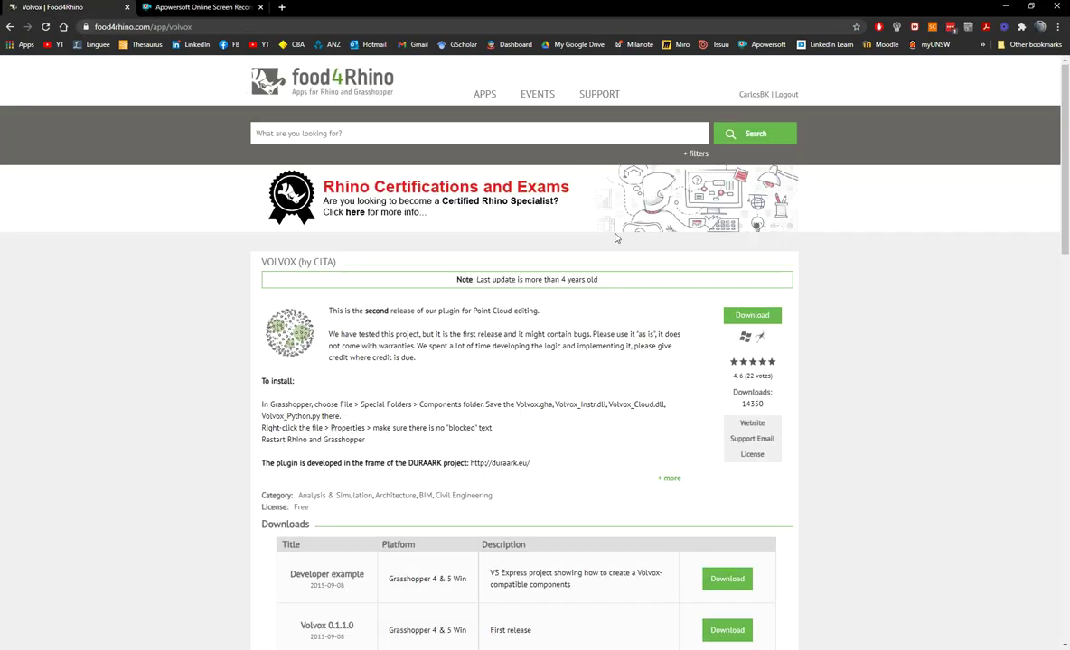
pyautogui.scroll(-1, 688, 280)
pyautogui.scroll(-3, 688, 280)
pyautogui.scroll(2, 680, 257)
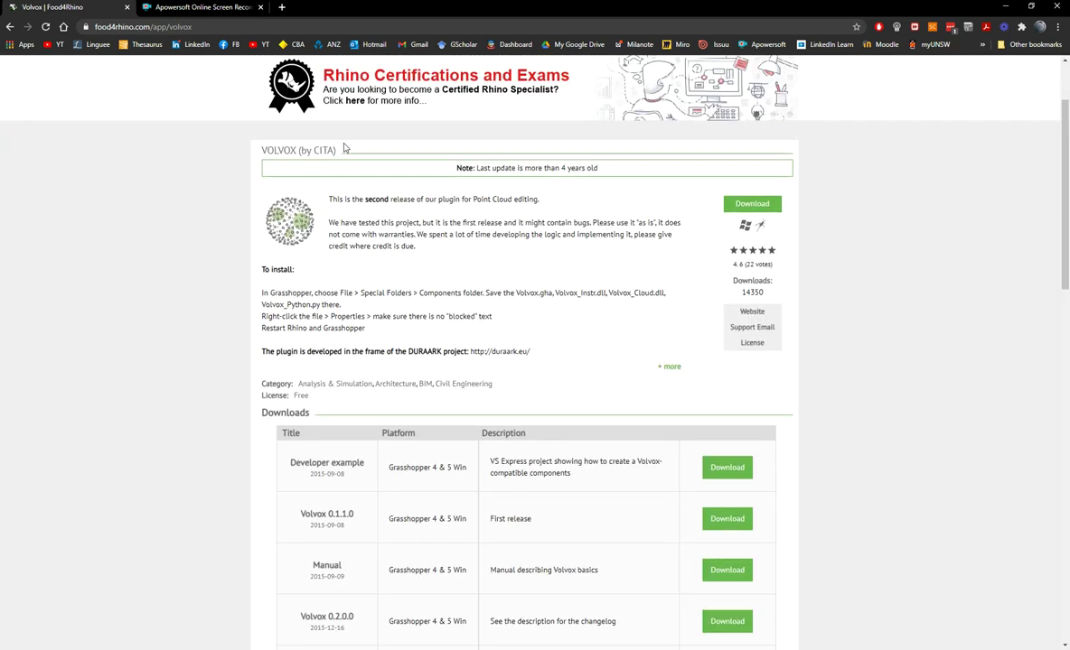
pyautogui.scroll(2, 271, 100)
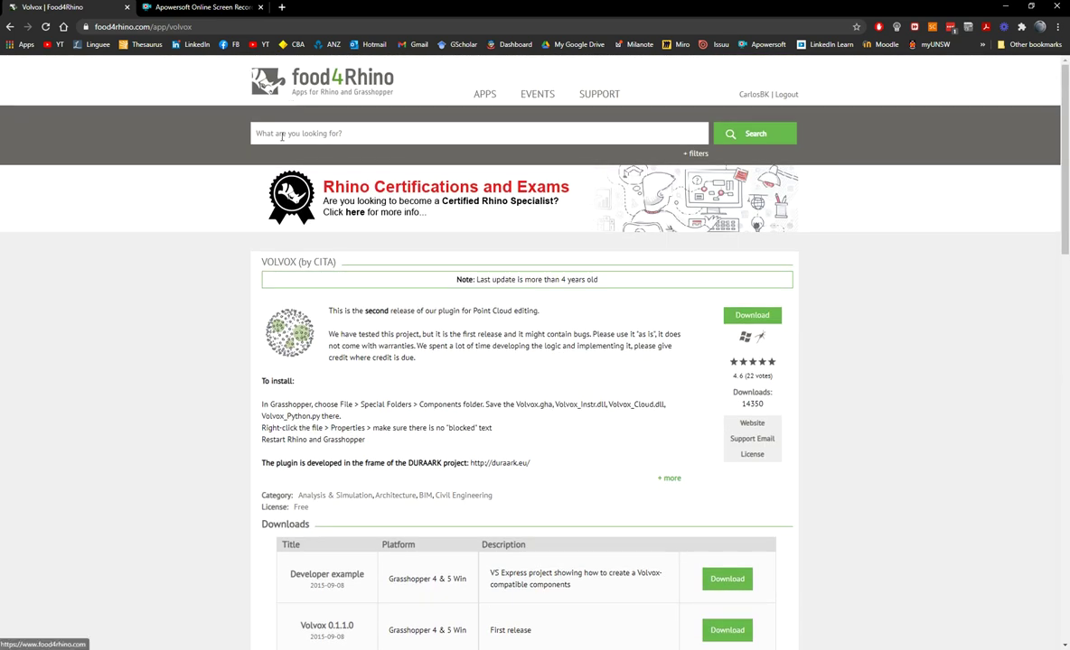
# - Search food4Rhino for "lidar"
pyautogui.click(281, 136)
pyautogui.write('lidar')
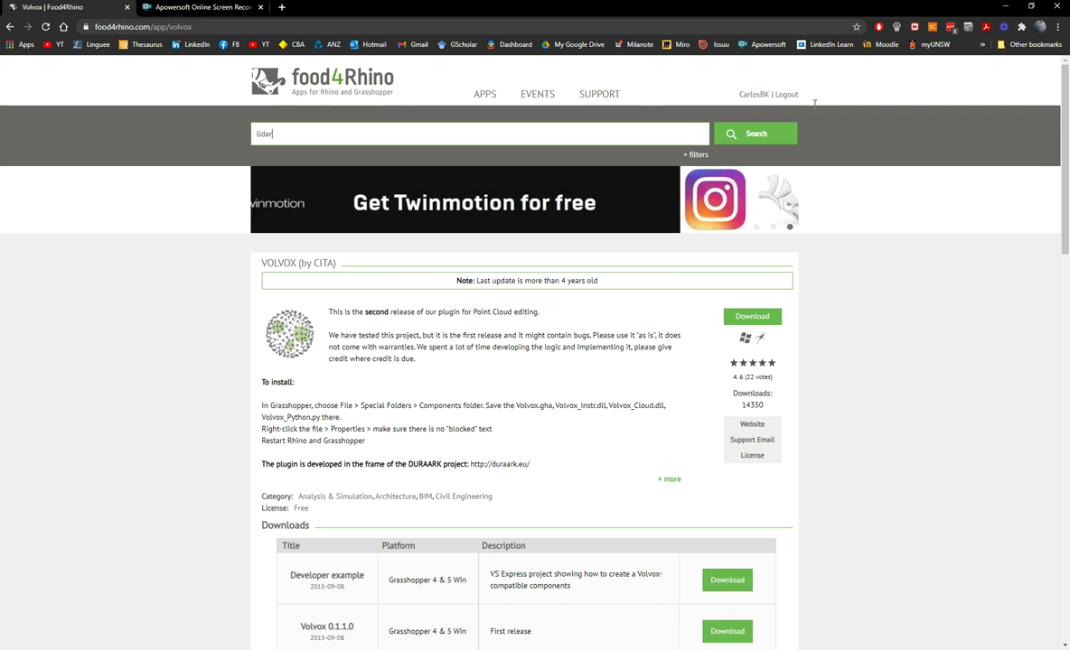
pyautogui.click(776, 137)
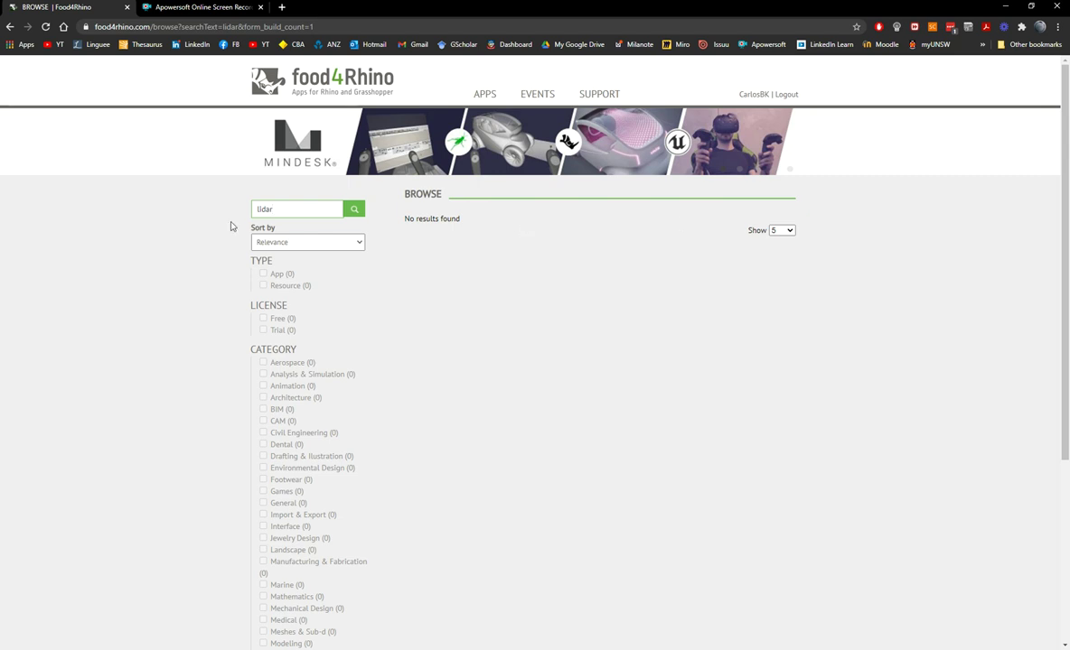
# - Search food4Rhino for "point cloud" and open the Volvox plugin from the results
pyautogui.hotkey('ctrl', 'a')
pyautogui.write('po')
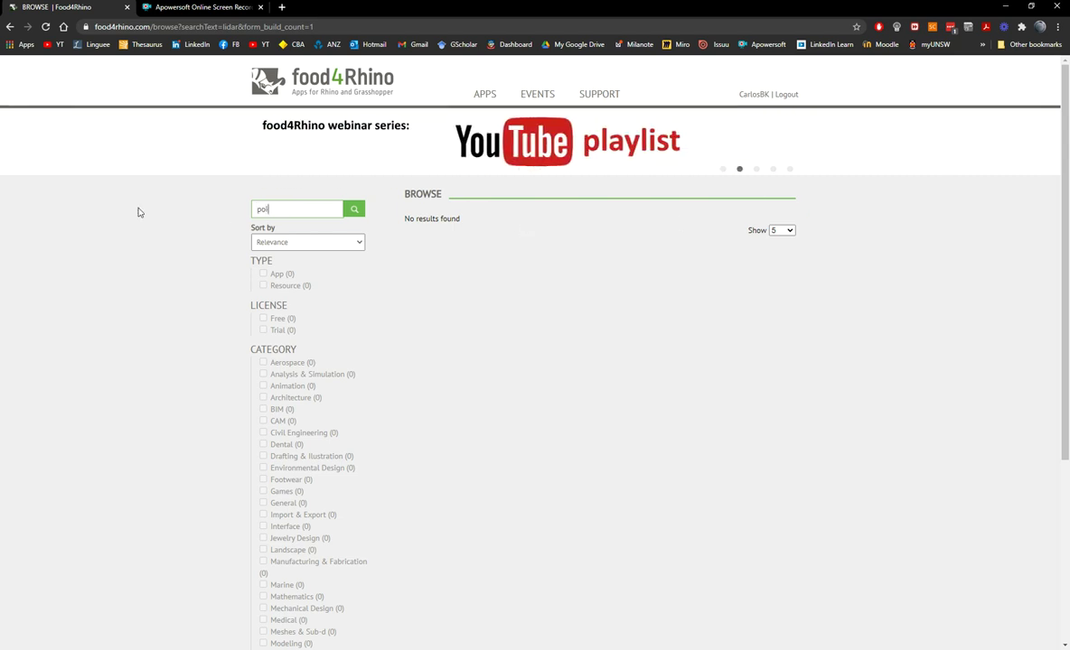
pyautogui.write('int cloud')
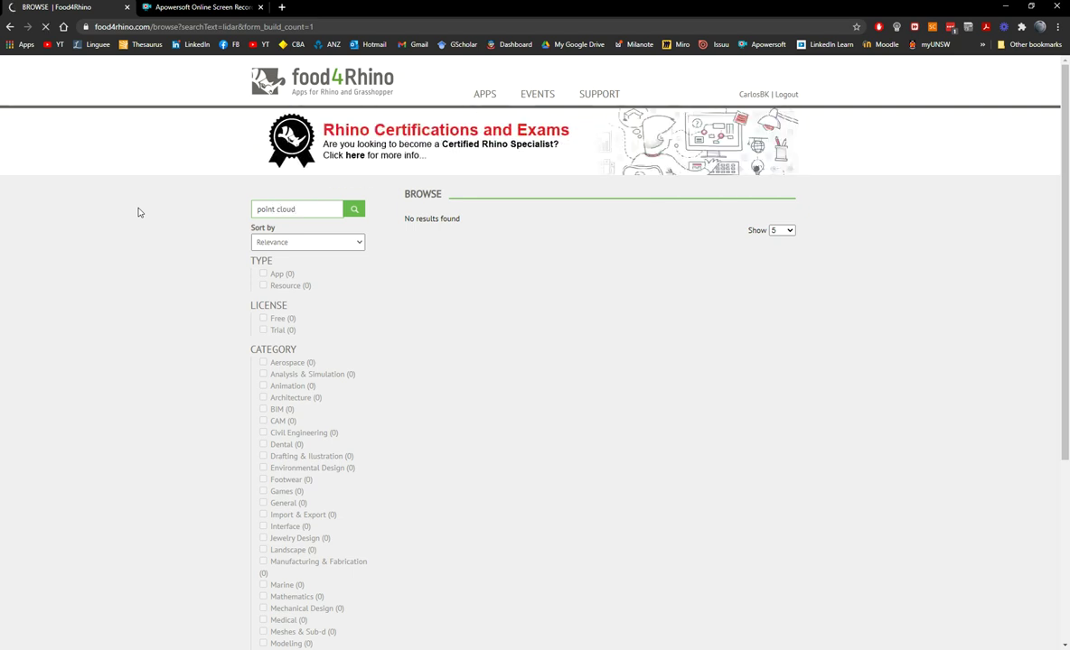
pyautogui.press('Return')
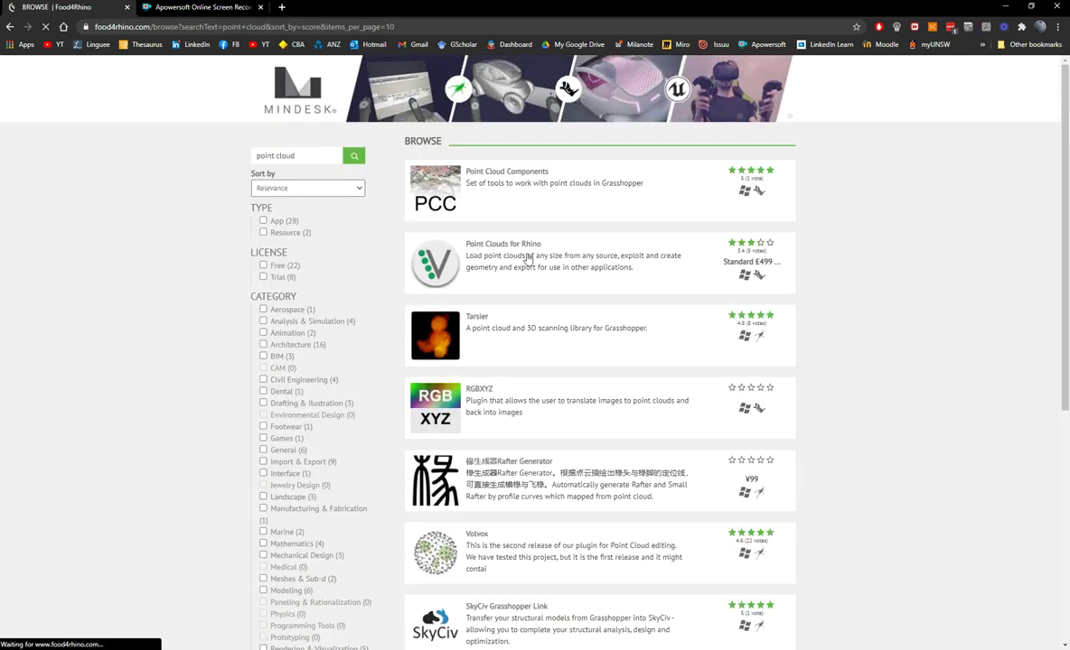
pyautogui.scroll(-4, 577, 261)
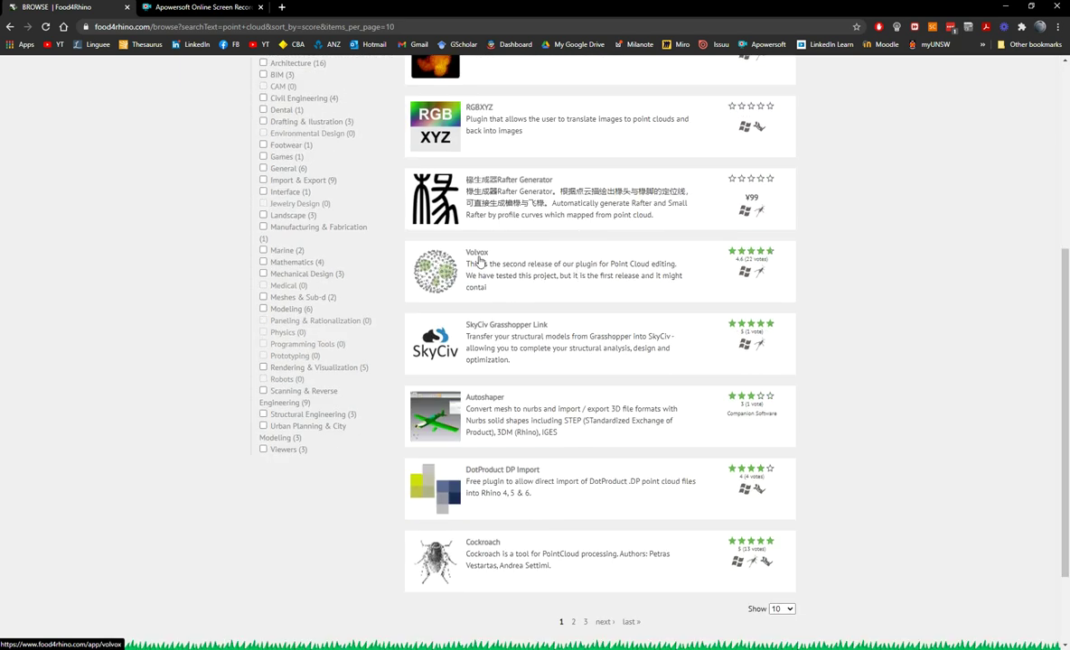
pyautogui.click(479, 257)
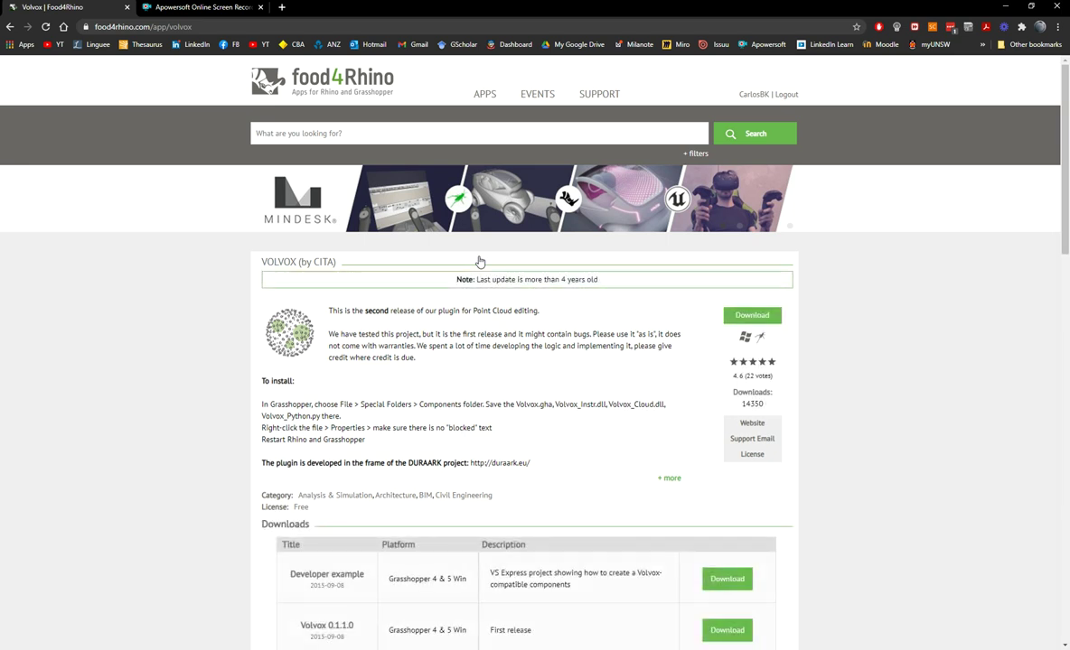
# - Read the last-update note and the plugin description on the Volvox page
pyautogui.scroll(-2, 228, 306)
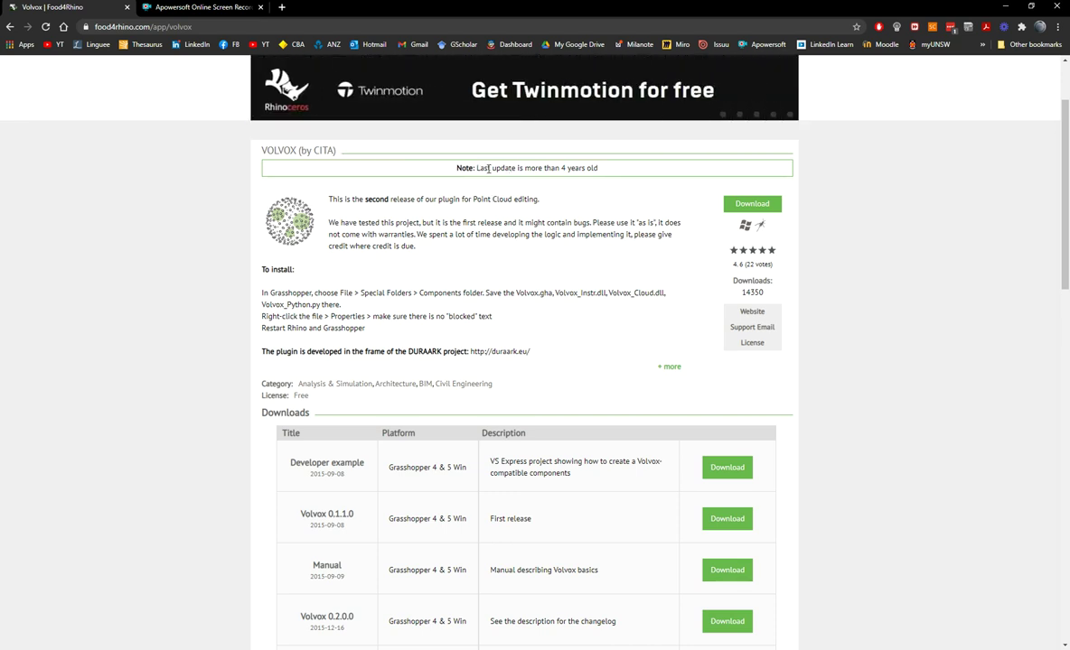
pyautogui.moveTo(483, 168); pyautogui.dragTo(601, 176)
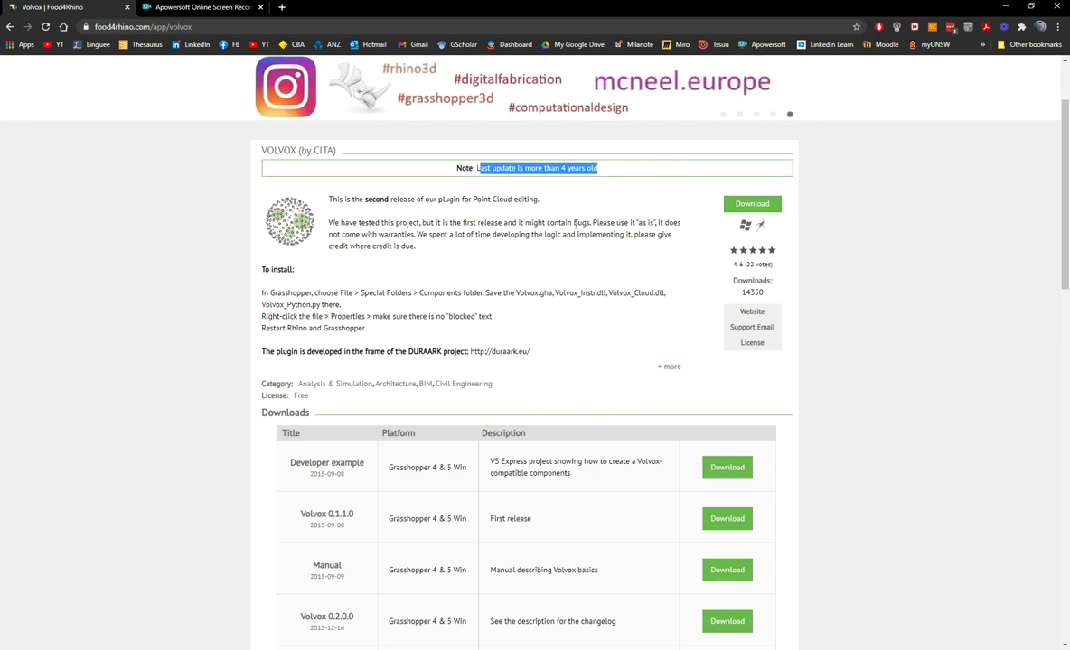
pyautogui.scroll(-1, 577, 227)
pyautogui.scroll(-1, 577, 227)
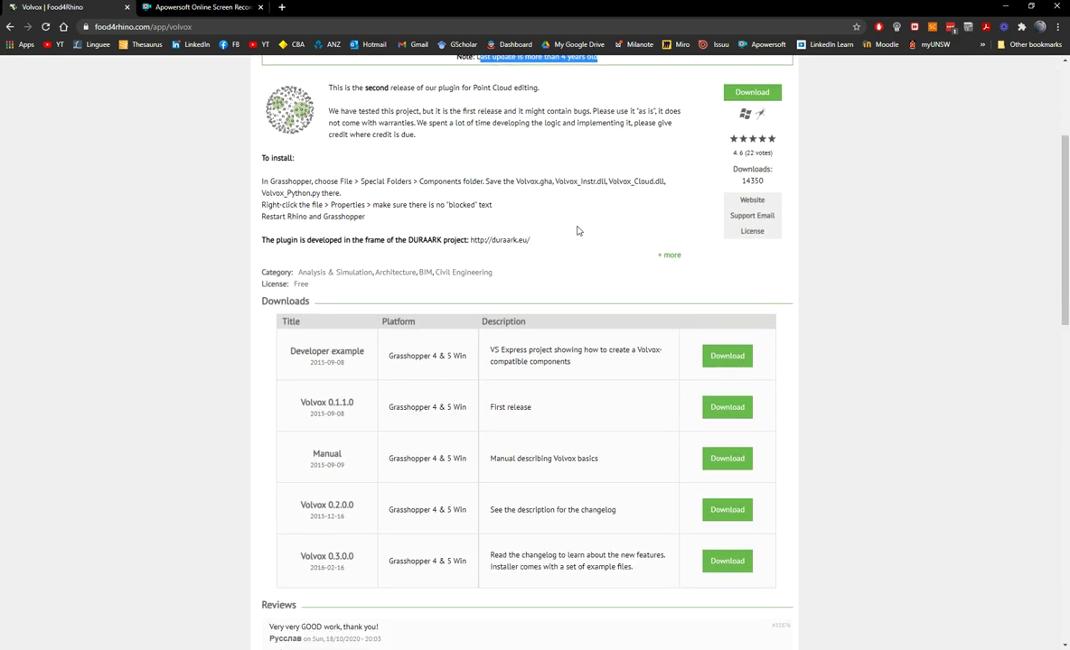
# - Visit the plugin's linked website and return to the Volvox page on food4Rhino
pyautogui.click(760, 206)
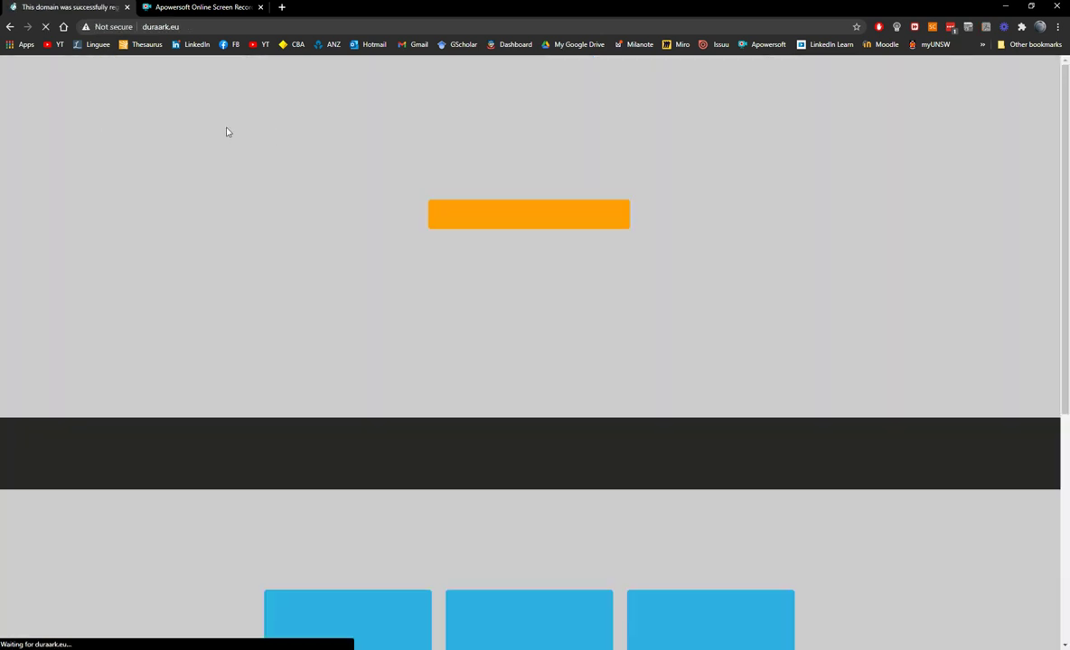
pyautogui.scroll(-1, 616, 383)
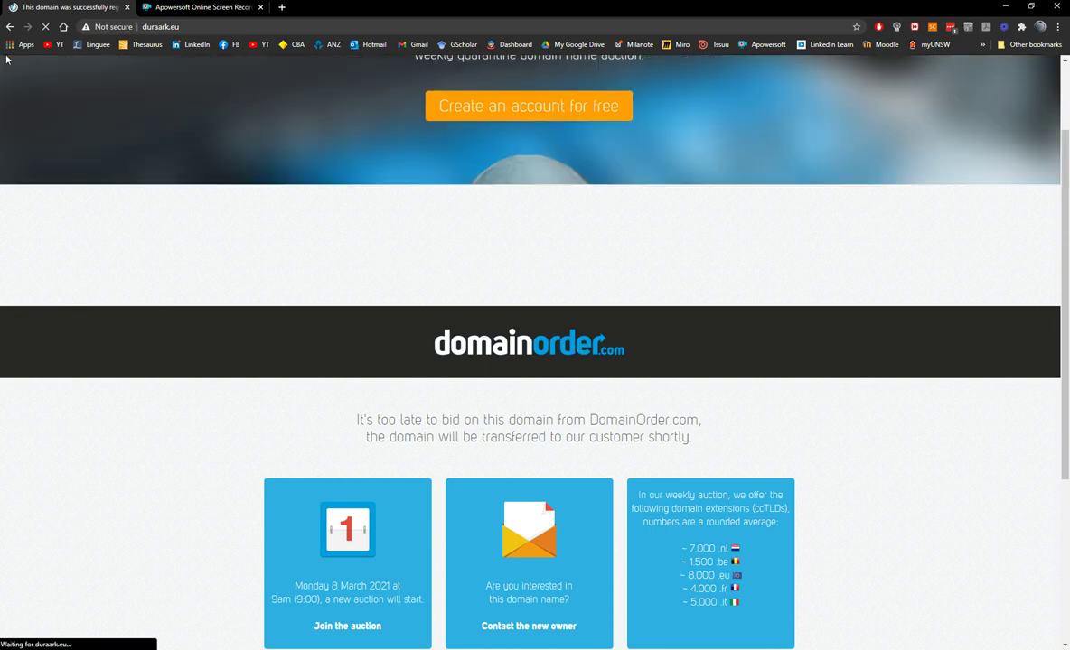
pyautogui.click(10, 26)
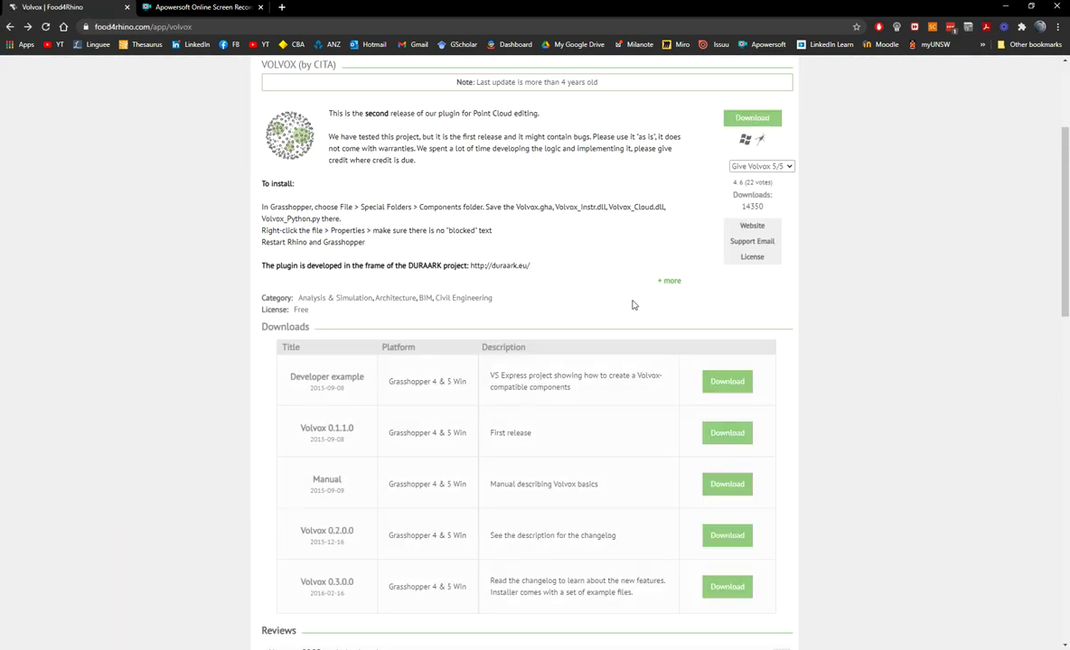
# - Examine the Volvox install instructions, the available downloads and the supported Grasshopper platform of version 0.3.0.0
pyautogui.scroll(-4, 563, 267)
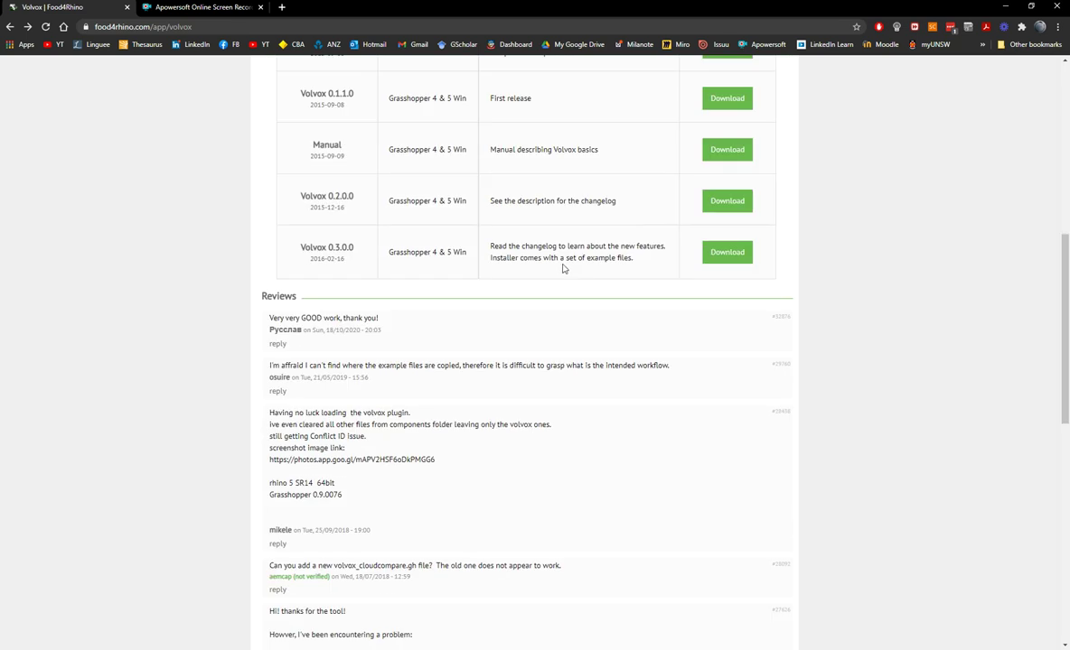
pyautogui.moveTo(1065, 290); pyautogui.dragTo(1065, 179)
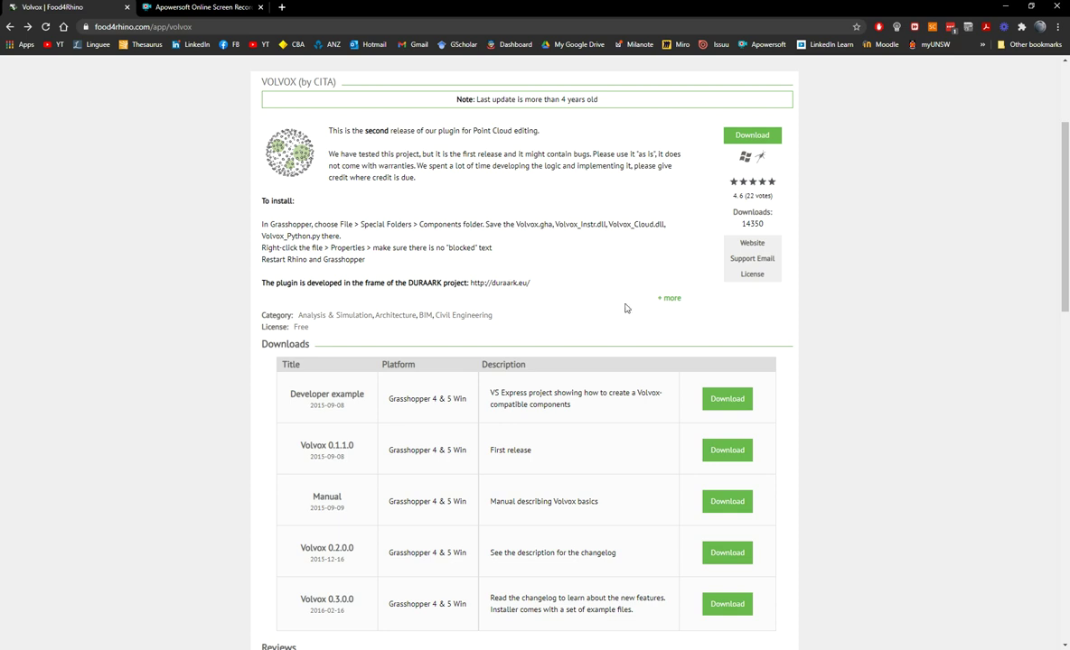
pyautogui.scroll(-1, 624, 308)
pyautogui.moveTo(1065, 261); pyautogui.dragTo(1065, 207)
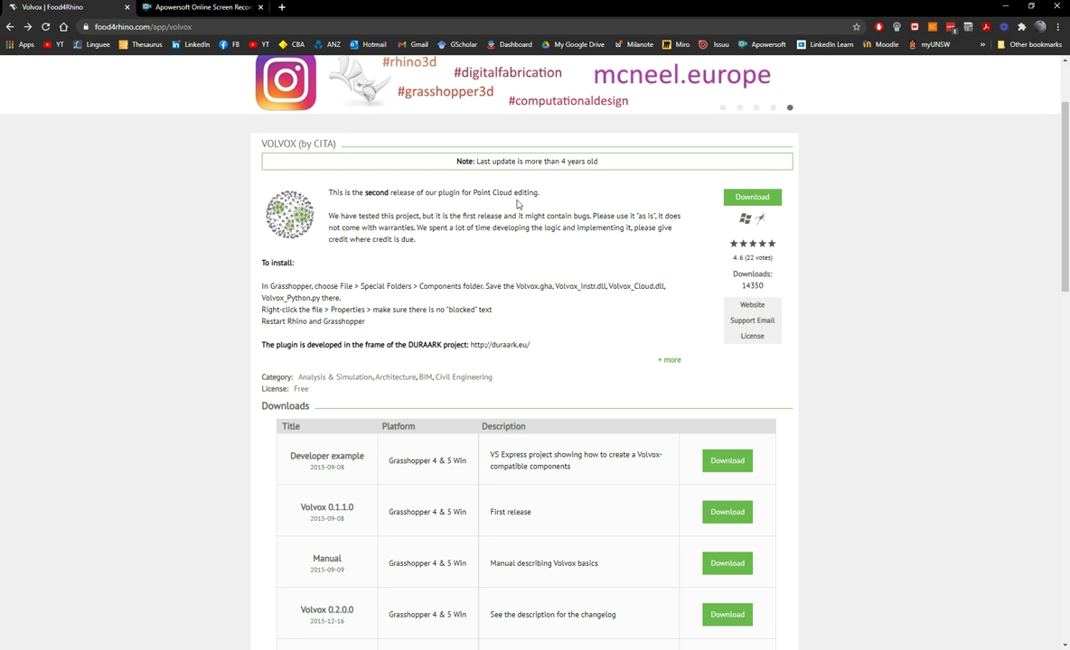
pyautogui.scroll(-2, 501, 215)
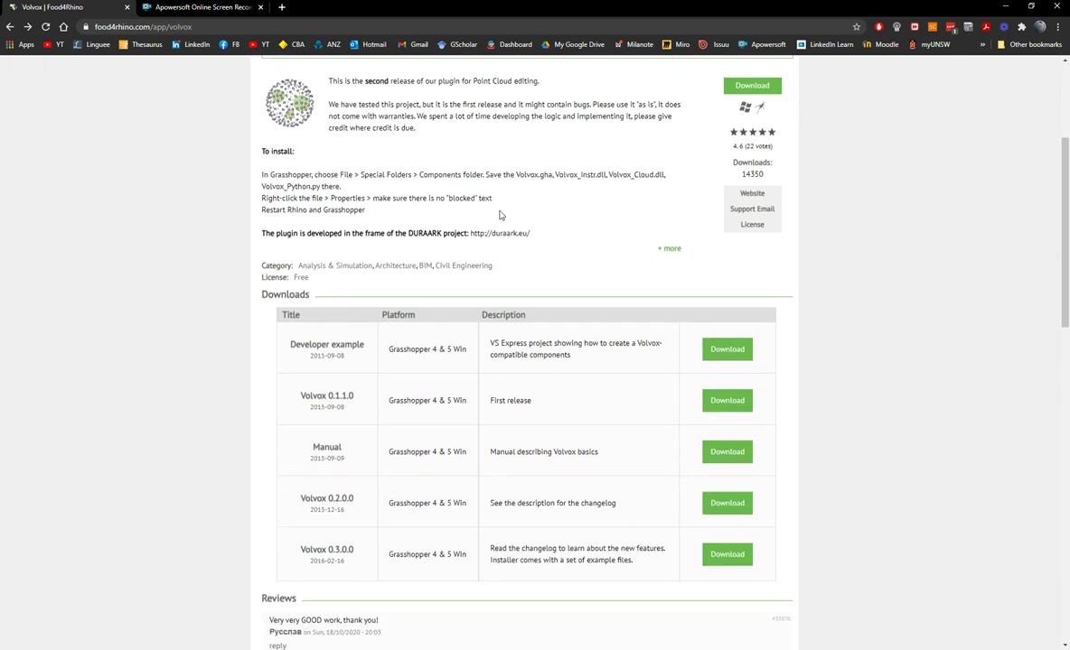
pyautogui.scroll(-2, 475, 224)
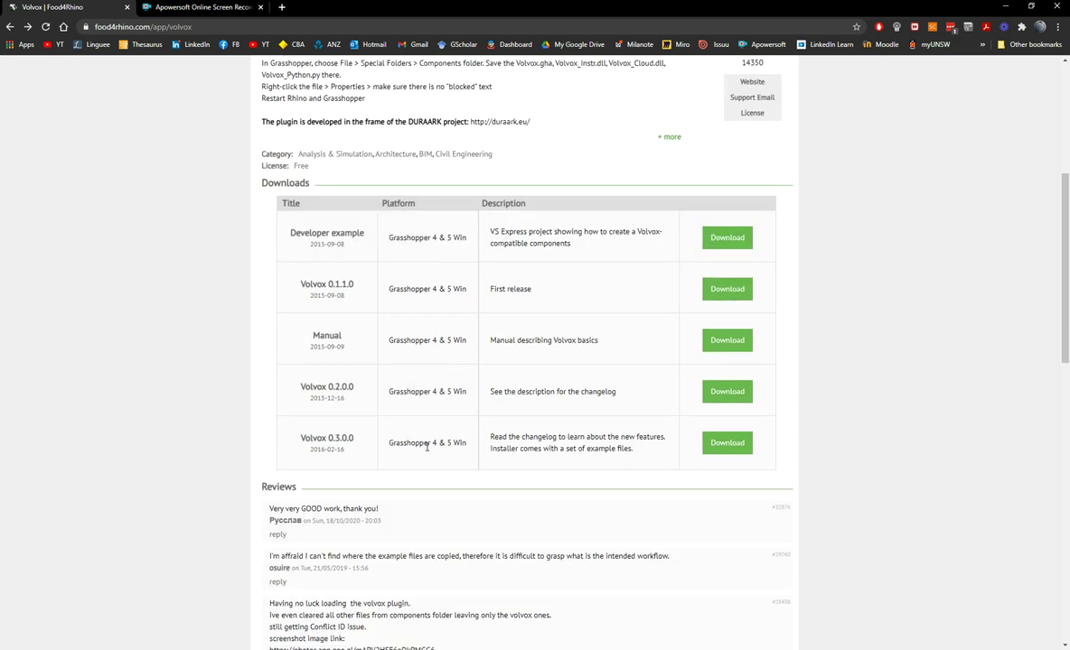
pyautogui.moveTo(395, 443); pyautogui.dragTo(474, 449)
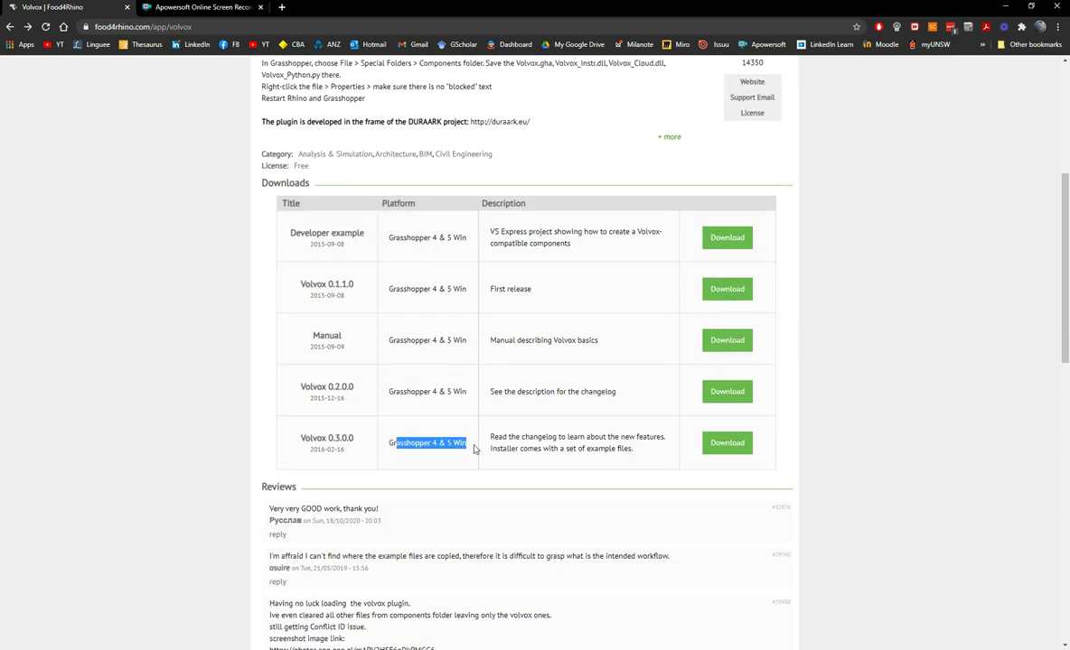
pyautogui.click(499, 443)
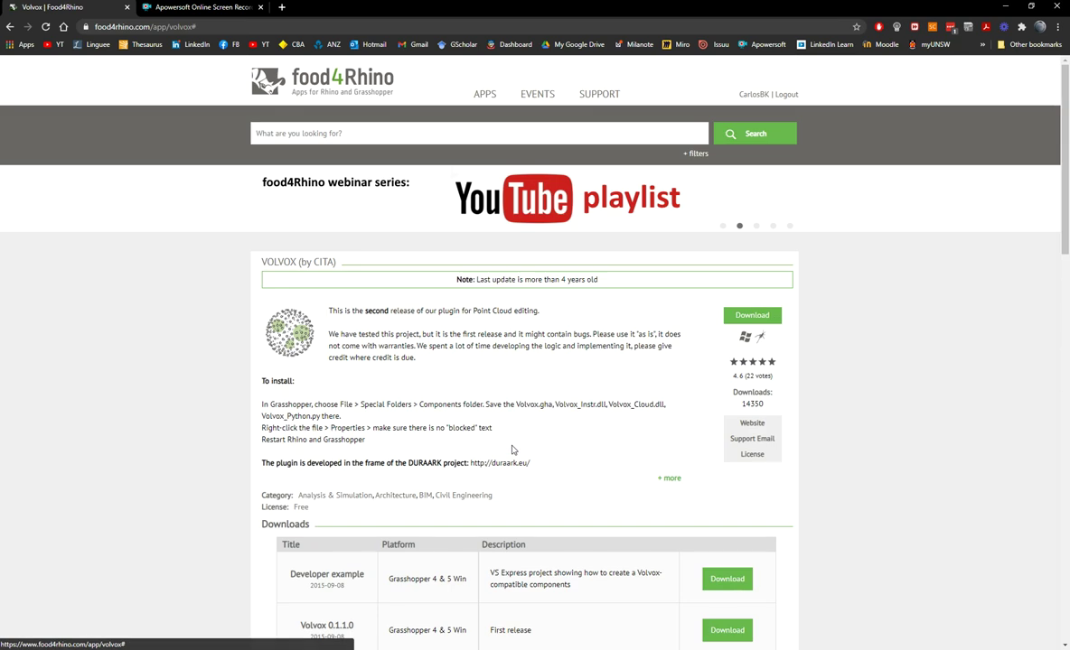
# - Download Volvox 0.3.0.0, the release dated 2016-02-16, from the downloads table
pyautogui.scroll(-7, 498, 430)
pyautogui.click(343, 344)
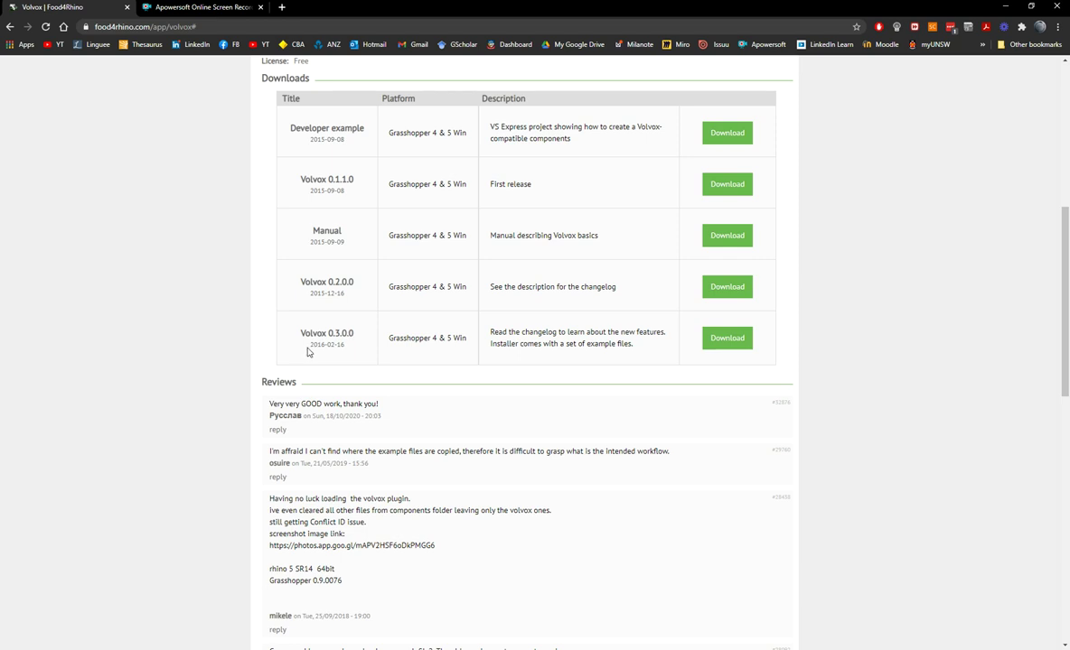
pyautogui.moveTo(310, 346); pyautogui.dragTo(363, 348)
pyautogui.click(890, 325)
pyautogui.click(728, 341)
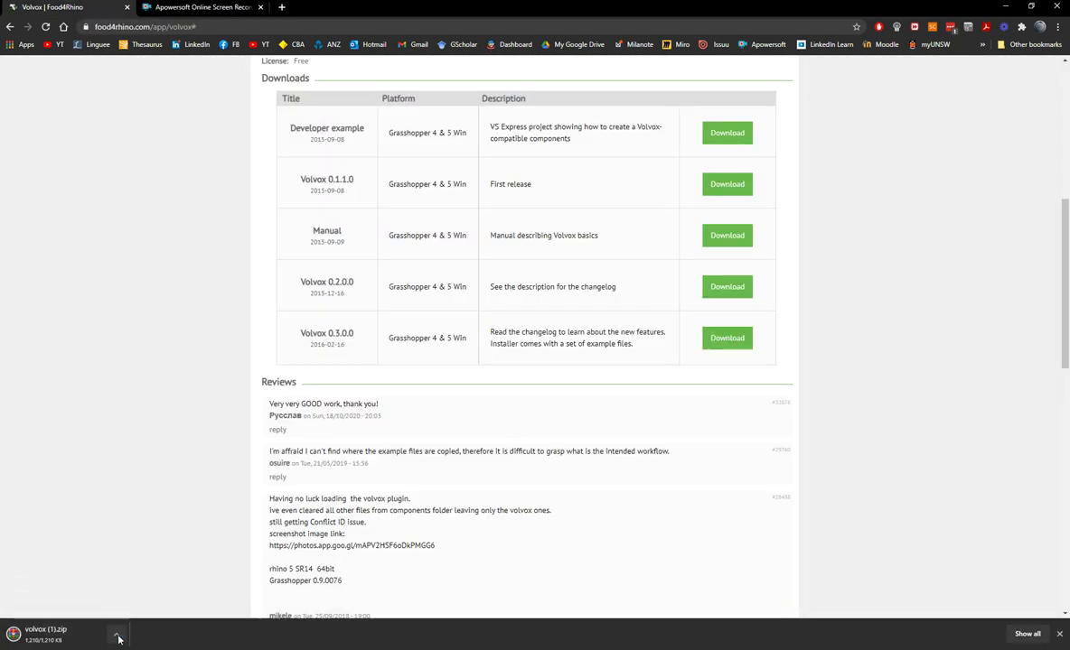
# - Show the downloaded volvox (1).zip in its folder, inspect the archive's contents, and close both windows
pyautogui.click(118, 638)
pyautogui.click(129, 597)
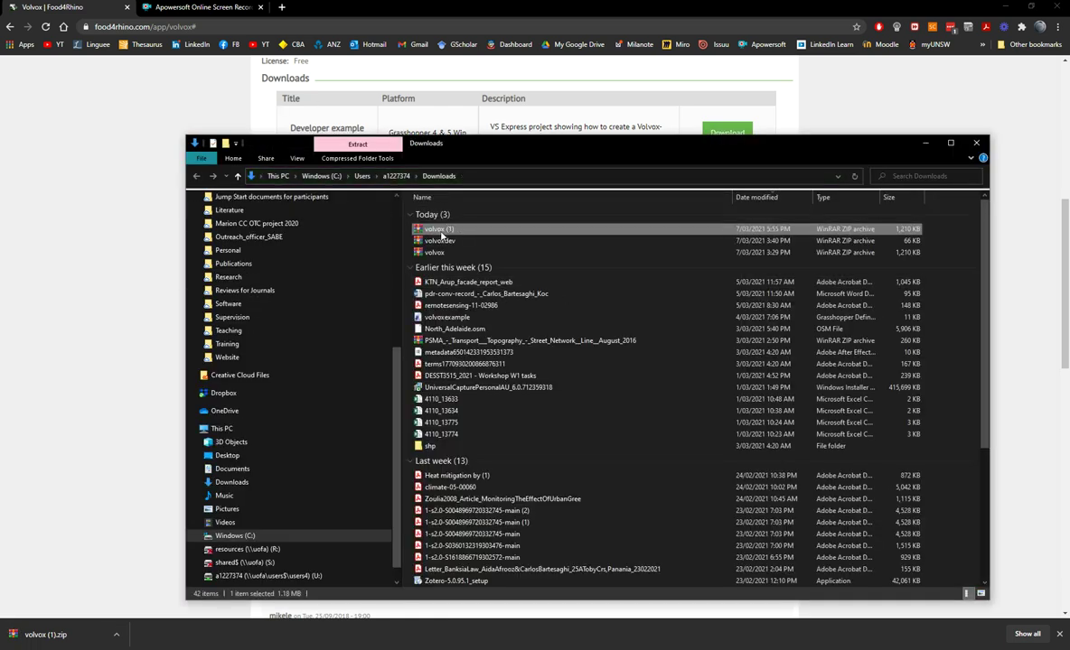
pyautogui.doubleClick(438, 229)
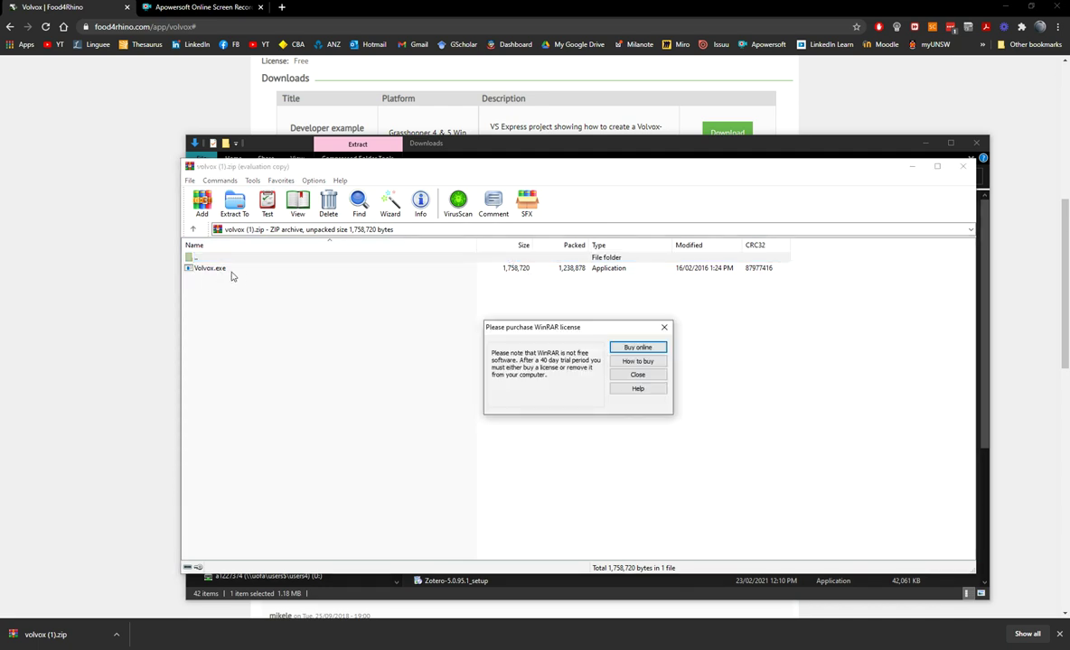
pyautogui.click(620, 278)
pyautogui.click(663, 331)
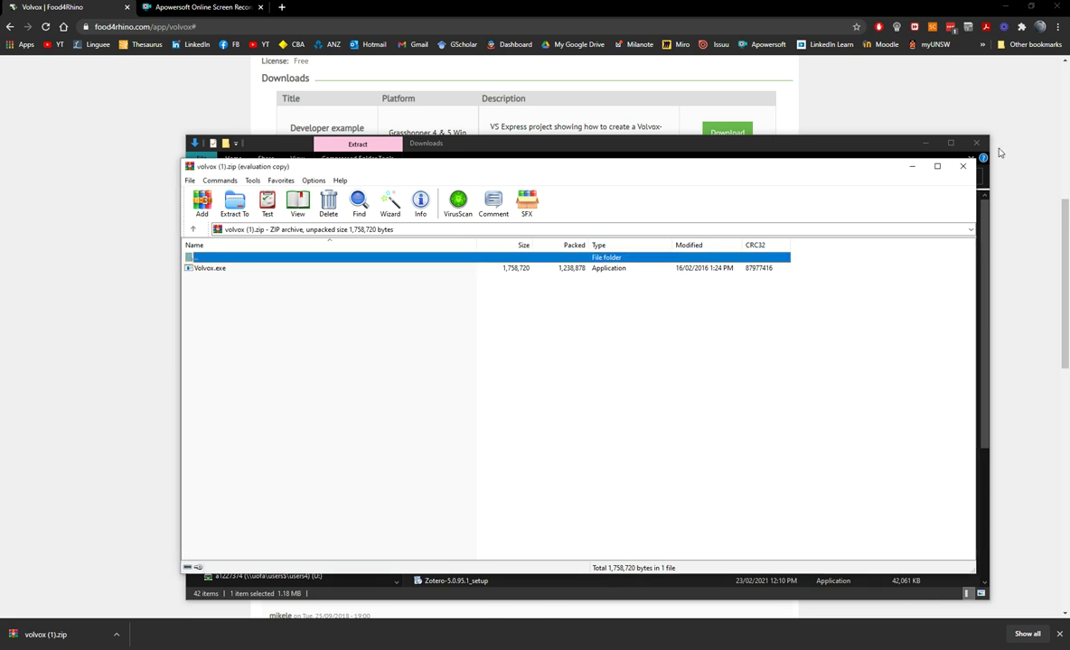
pyautogui.click(963, 167)
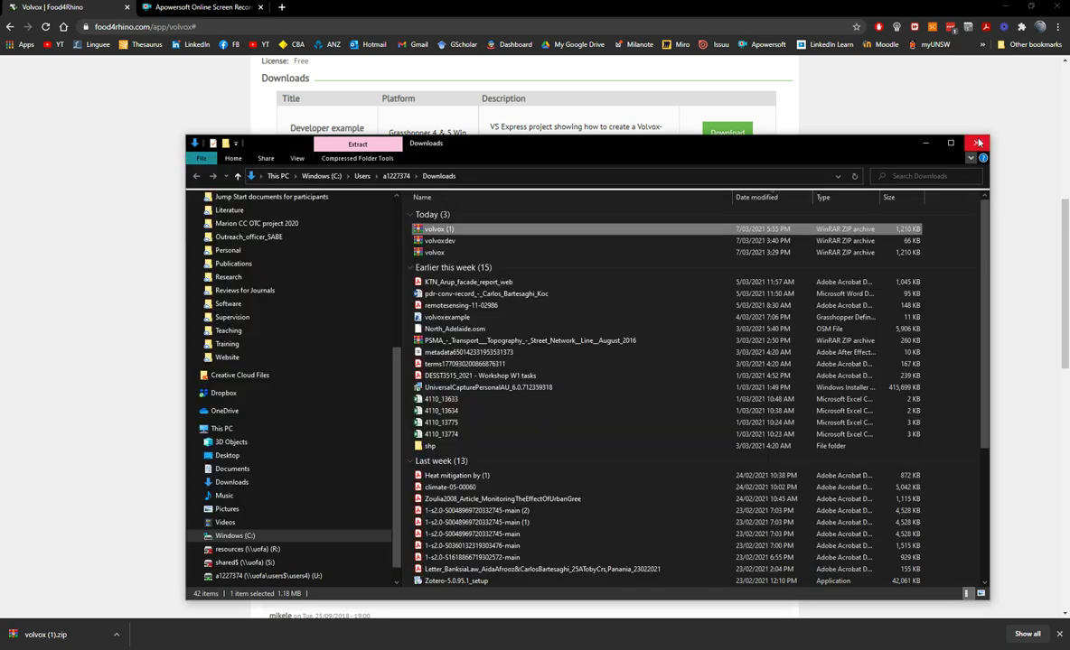
pyautogui.click(978, 143)
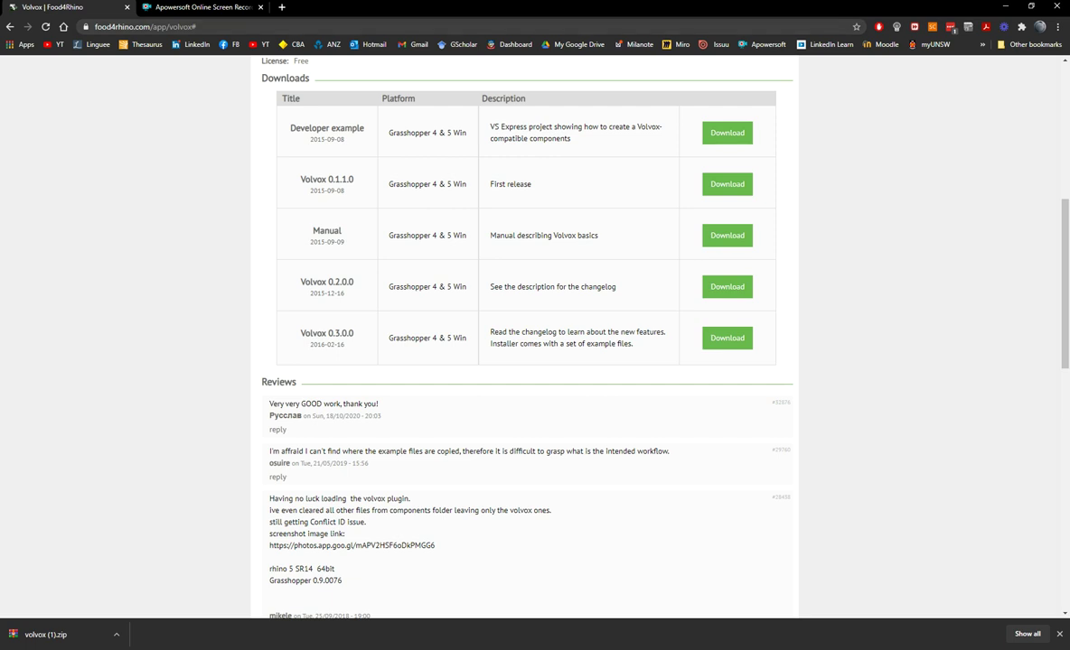
# - Switch back to the Import_Point_Cloud-2 Rhino session and place the Volvox information component on the Grasshopper canvas
pyautogui.moveTo(421, 1)
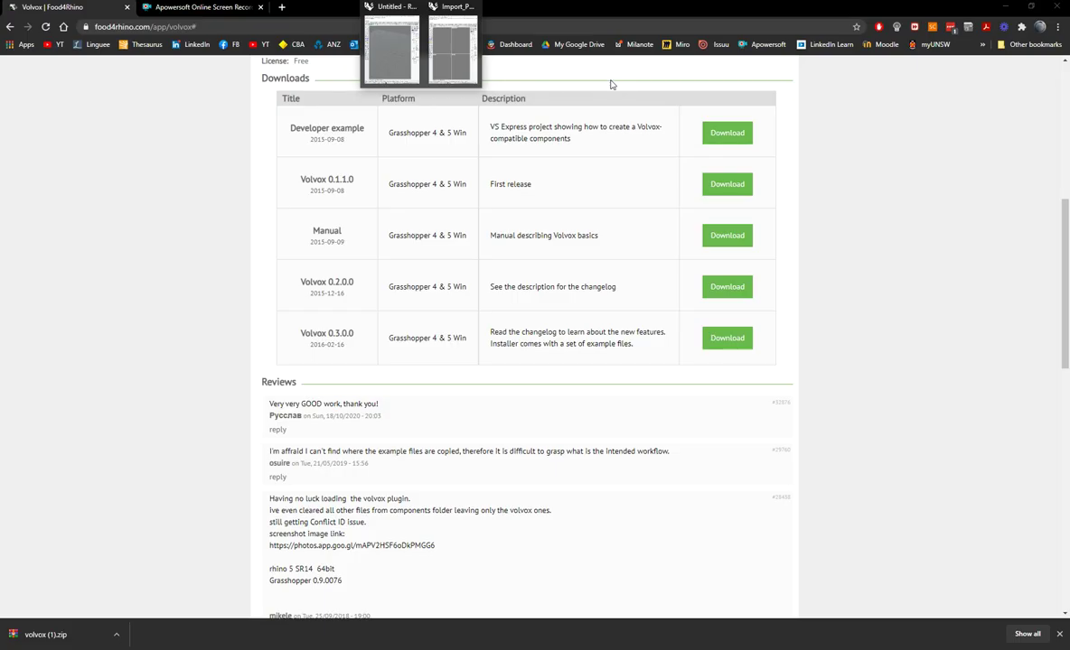
pyautogui.click(452, 54)
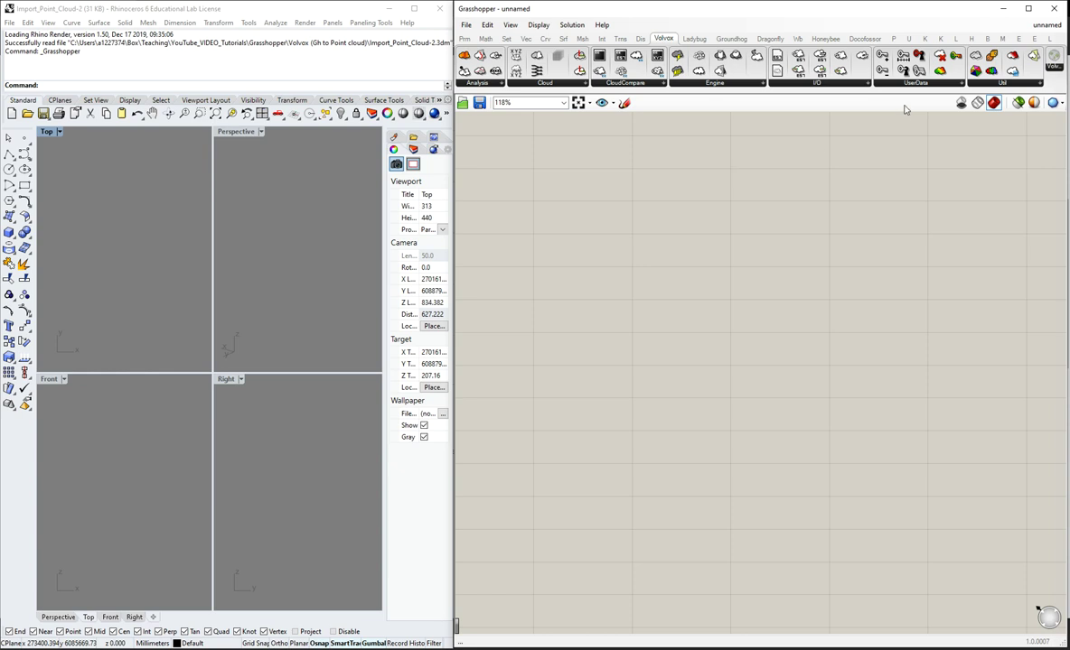
pyautogui.click(1055, 66)
pyautogui.click(1048, 87)
pyautogui.click(653, 200)
pyautogui.moveTo(695, 202); pyautogui.dragTo(695, 301)
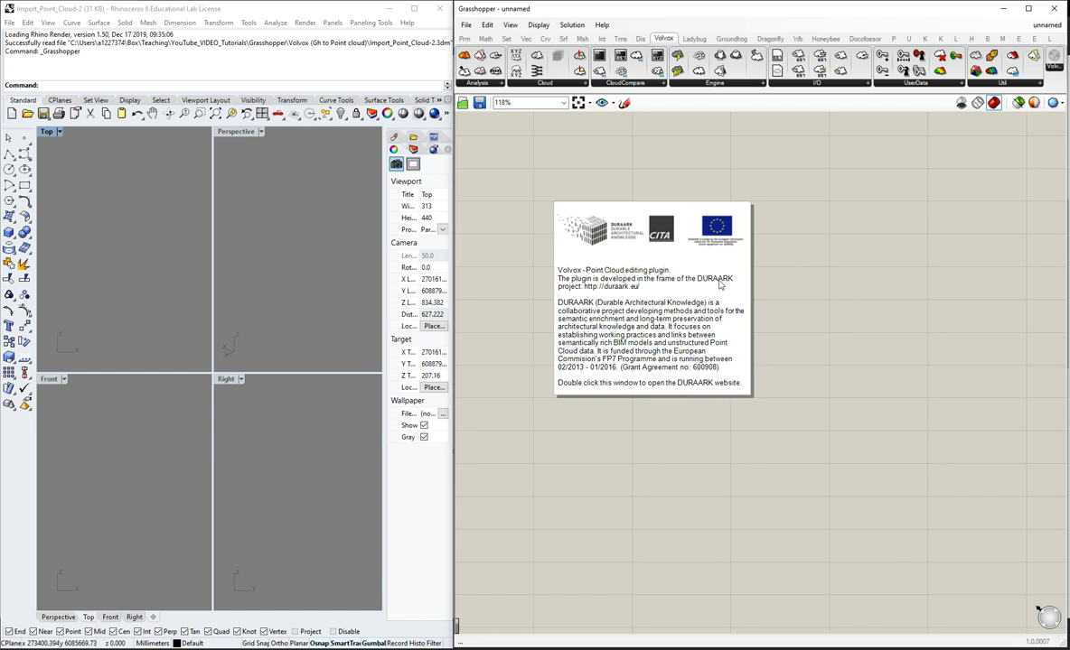
# - Delete the Volvox information component from the Grasshopper canvas
pyautogui.click(656, 264)
pyautogui.press('Delete')
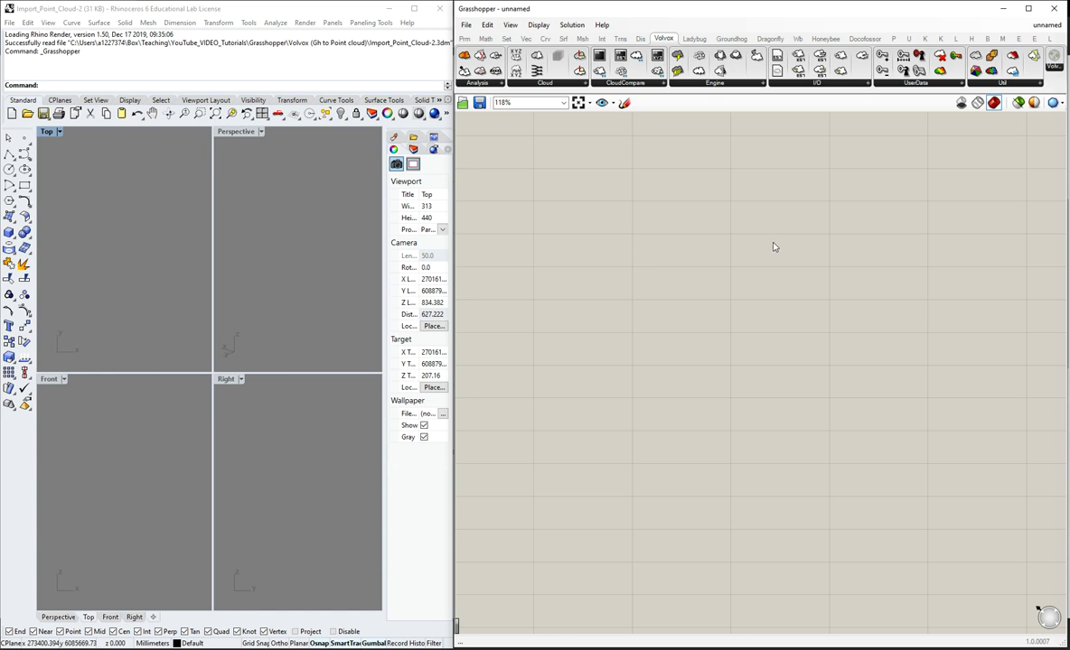
pyautogui.click(65, 14)
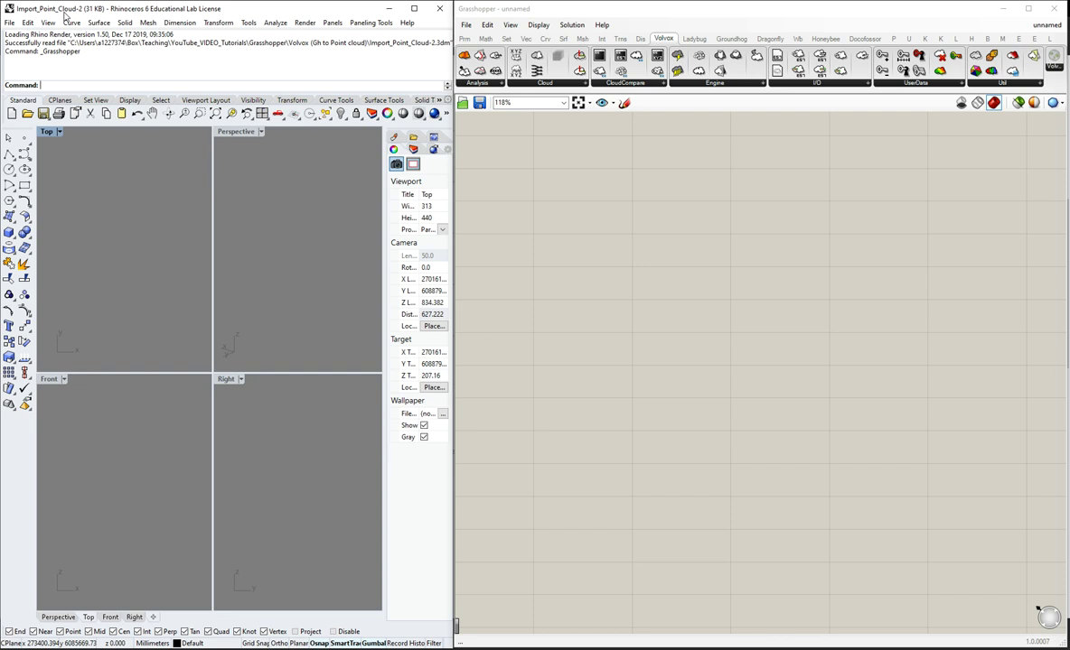
# - Switch to the food4Rhino page in the browser and examine the Volvox install instructions and the plugin files they list
pyautogui.click(466, 25)
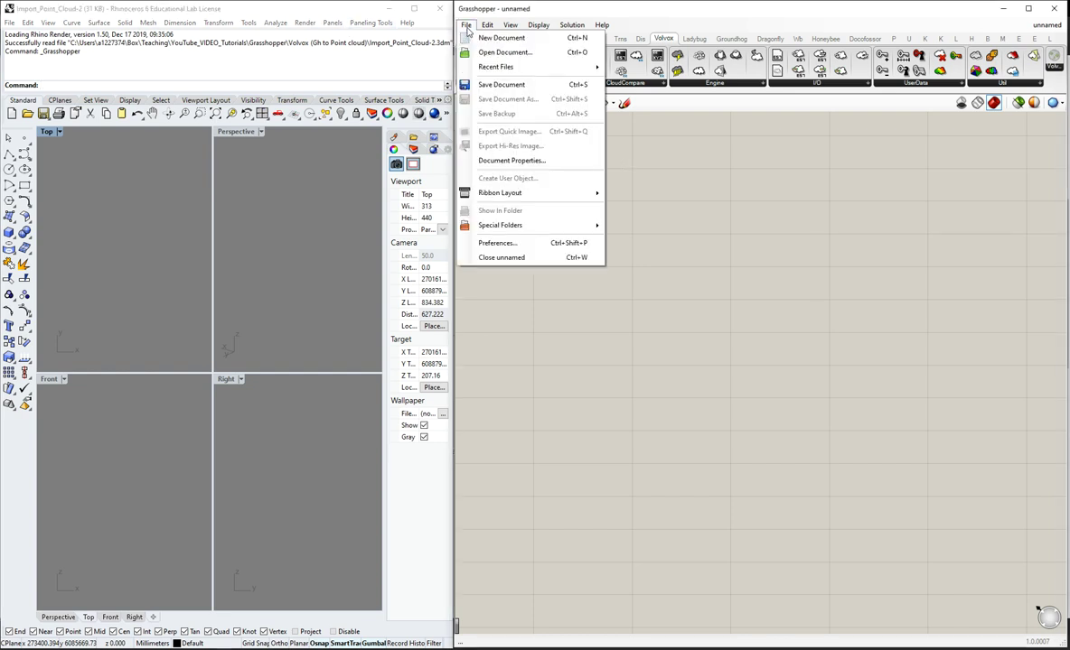
pyautogui.click(434, 31)
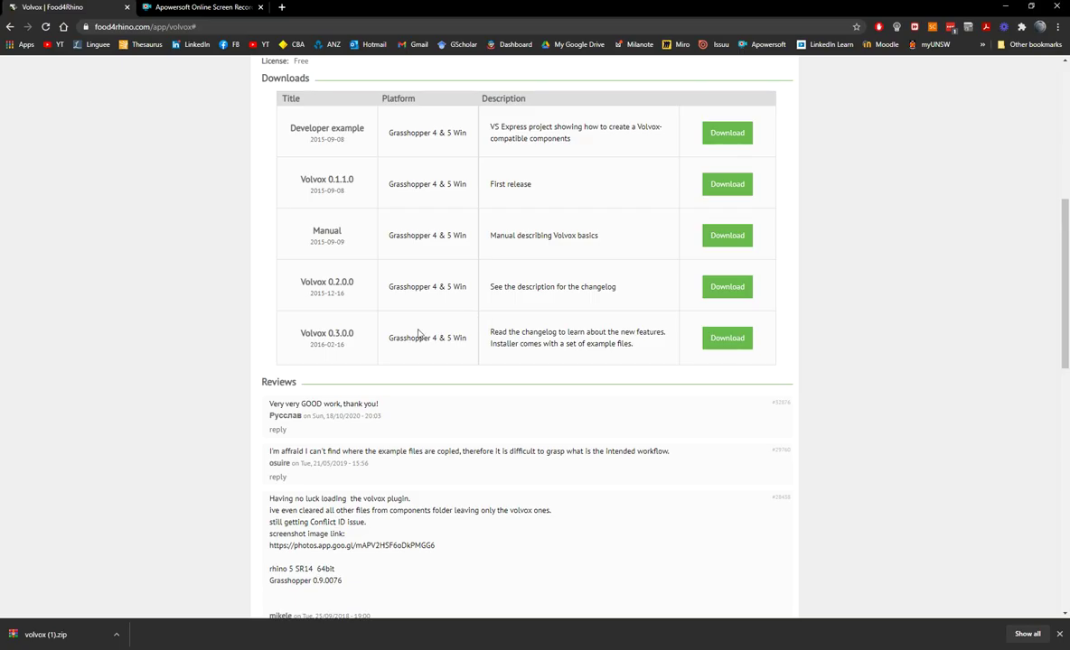
pyautogui.scroll(5, 418, 334)
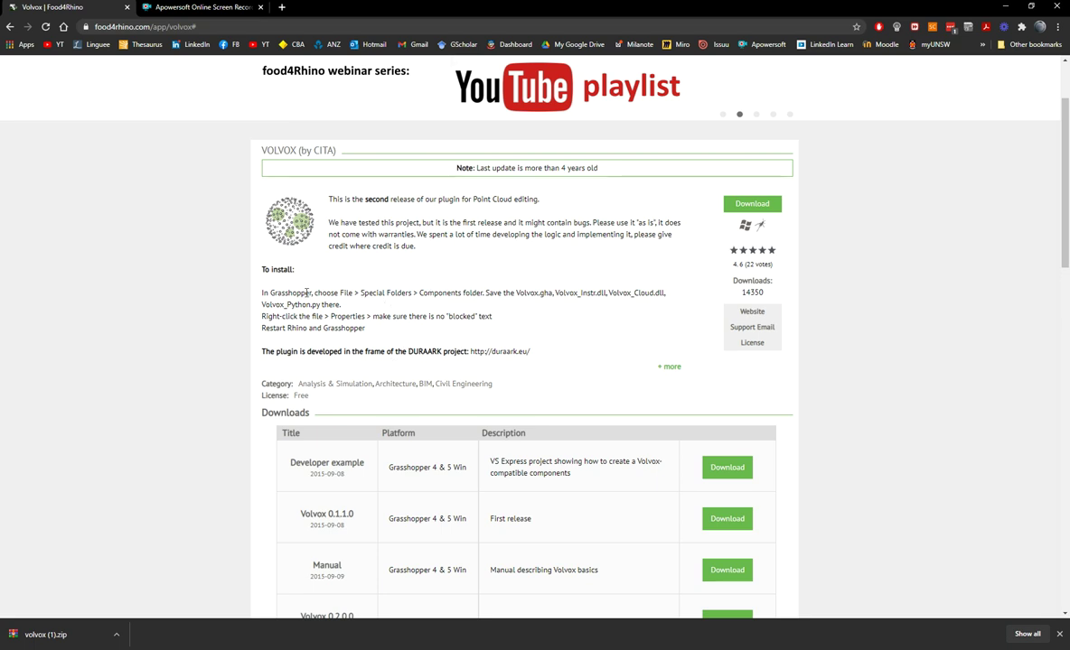
pyautogui.moveTo(339, 293); pyautogui.dragTo(561, 295)
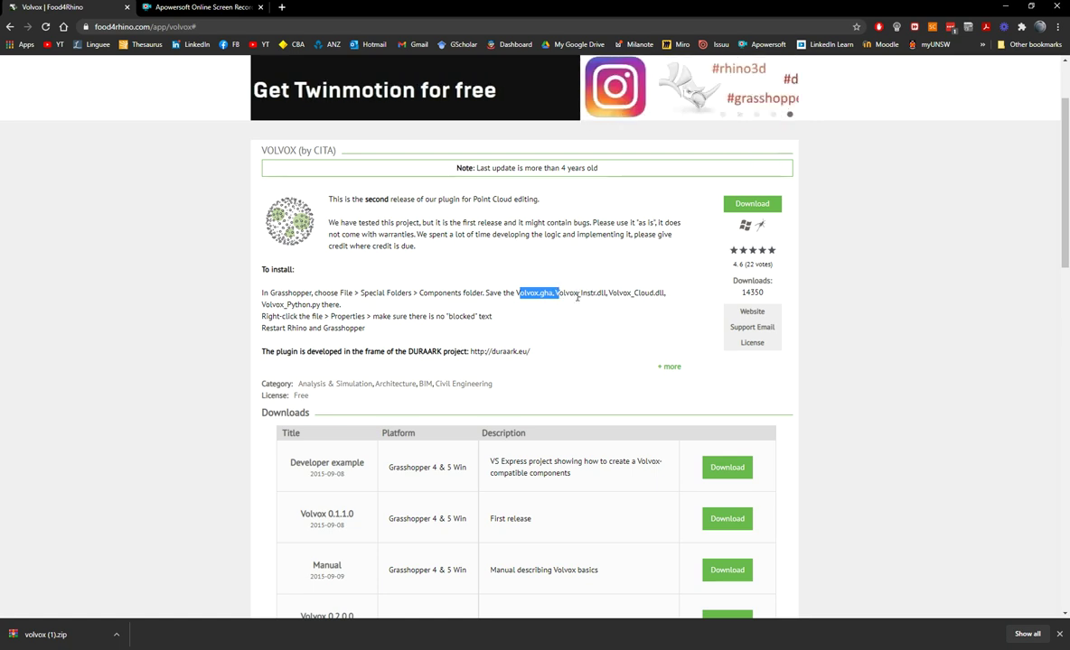
pyautogui.click(567, 297)
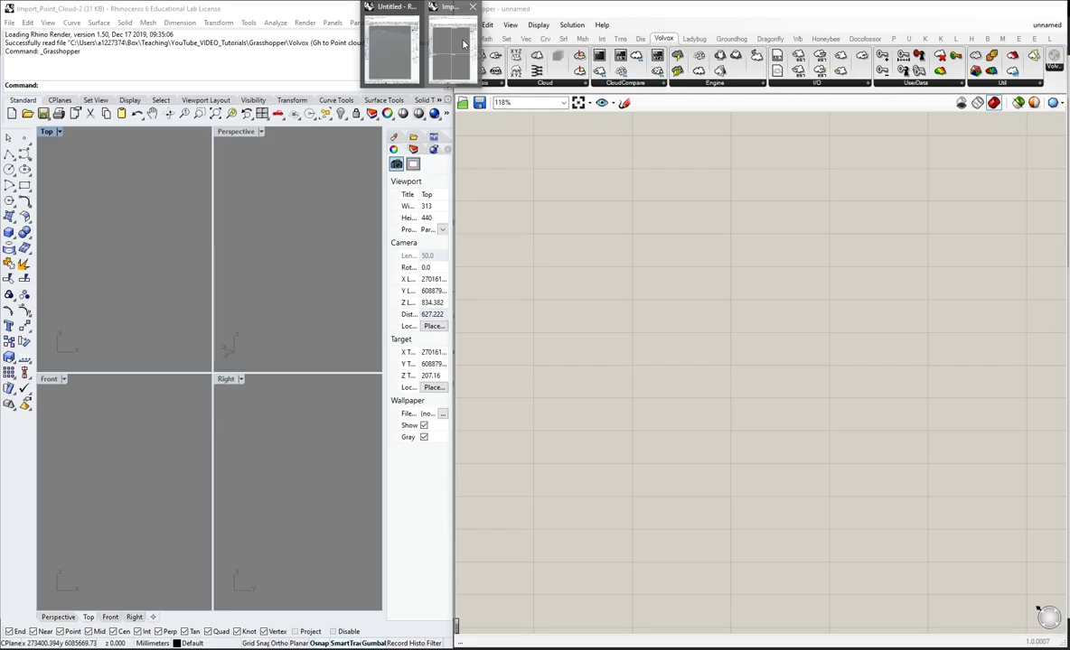
# - Return to the Import_Point_Cloud-2 Rhino session and open Grasshopper's Components folder in the file explorer
pyautogui.click(430, 41)
pyautogui.click(466, 24)
pyautogui.click(469, 24)
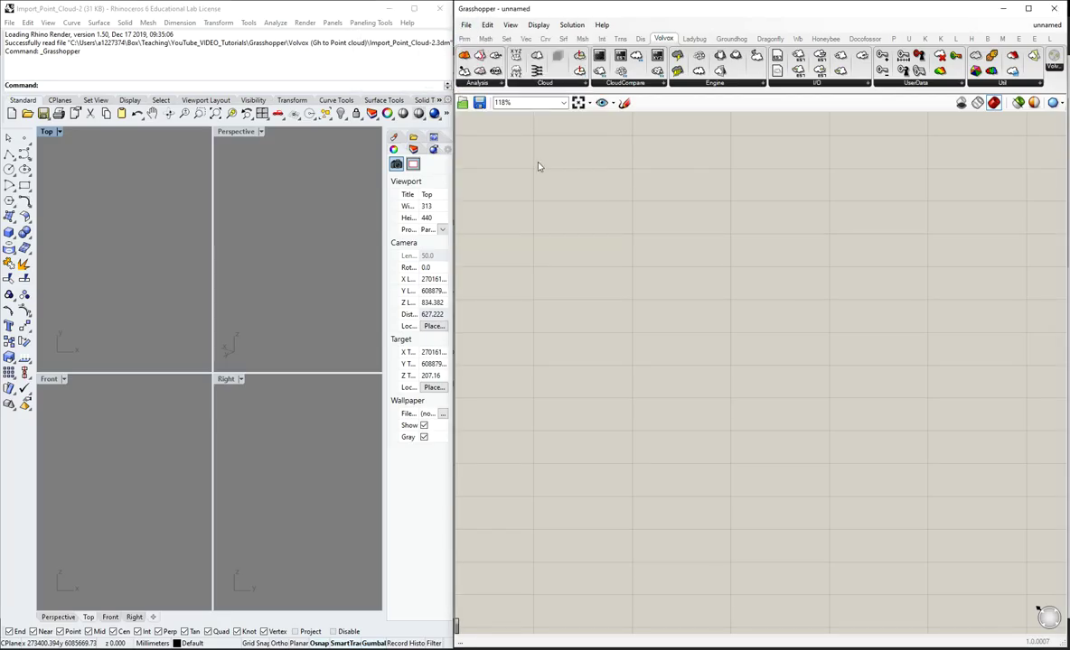
pyautogui.click(466, 24)
pyautogui.moveTo(560, 225)
pyautogui.click(648, 229)
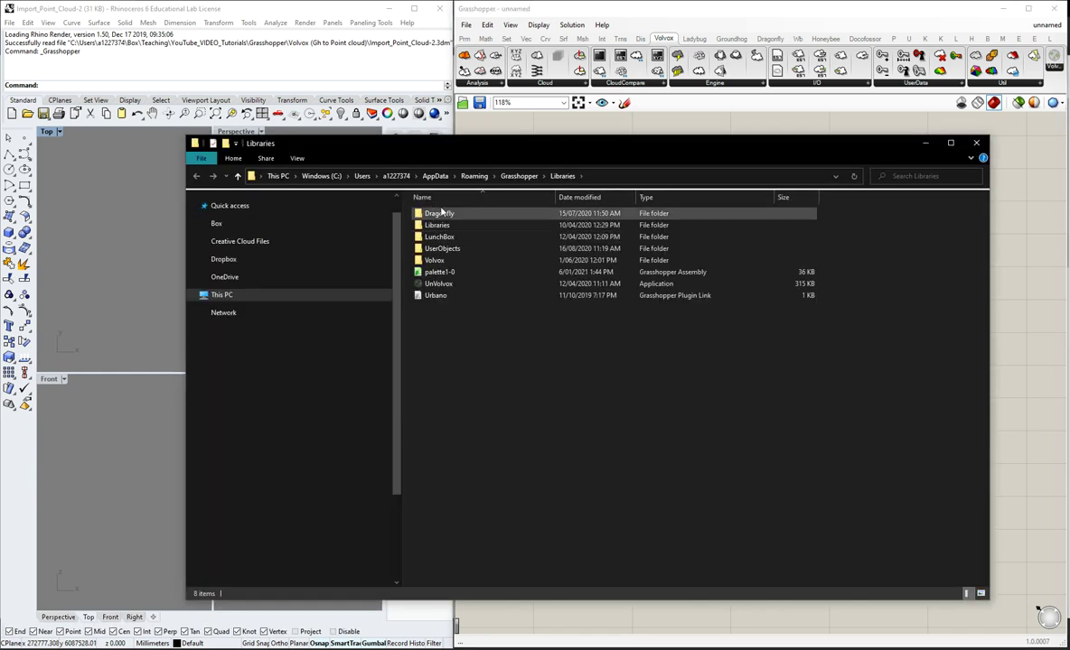
# - Inspect the plugin files in the Volvox subfolder of the Libraries folder, and close the file explorer
pyautogui.doubleClick(439, 262)
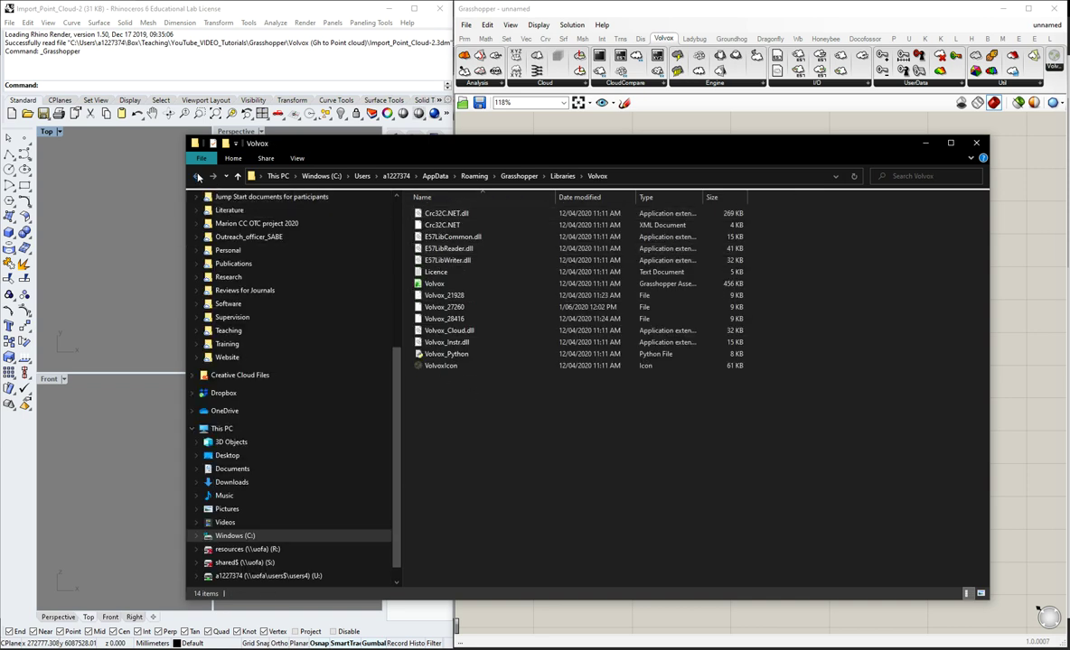
pyautogui.click(197, 177)
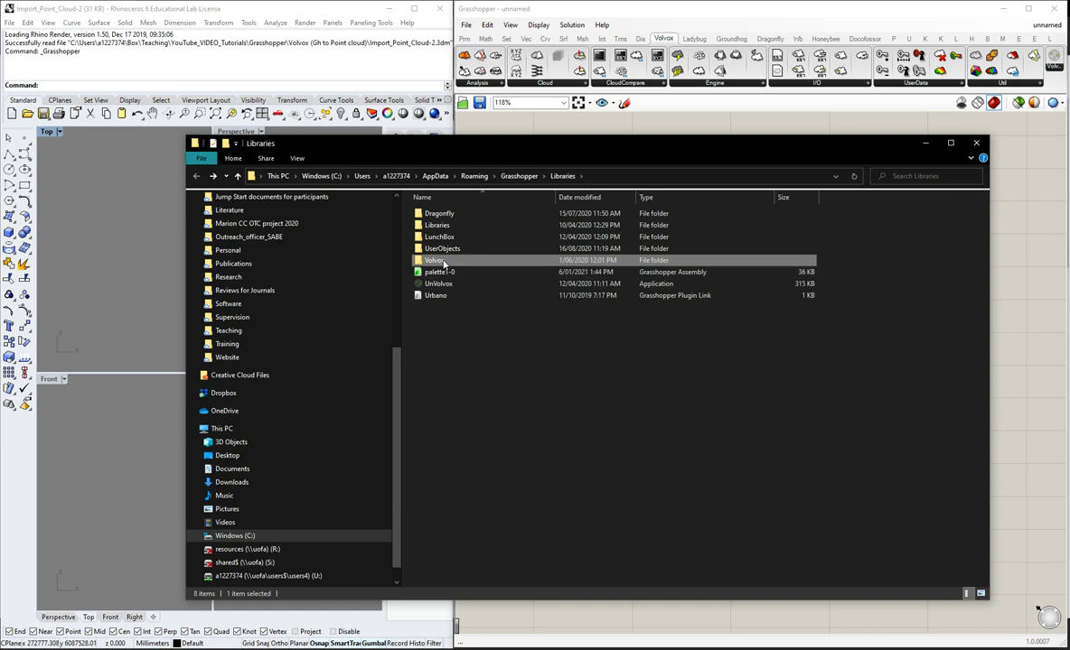
pyautogui.click(213, 177)
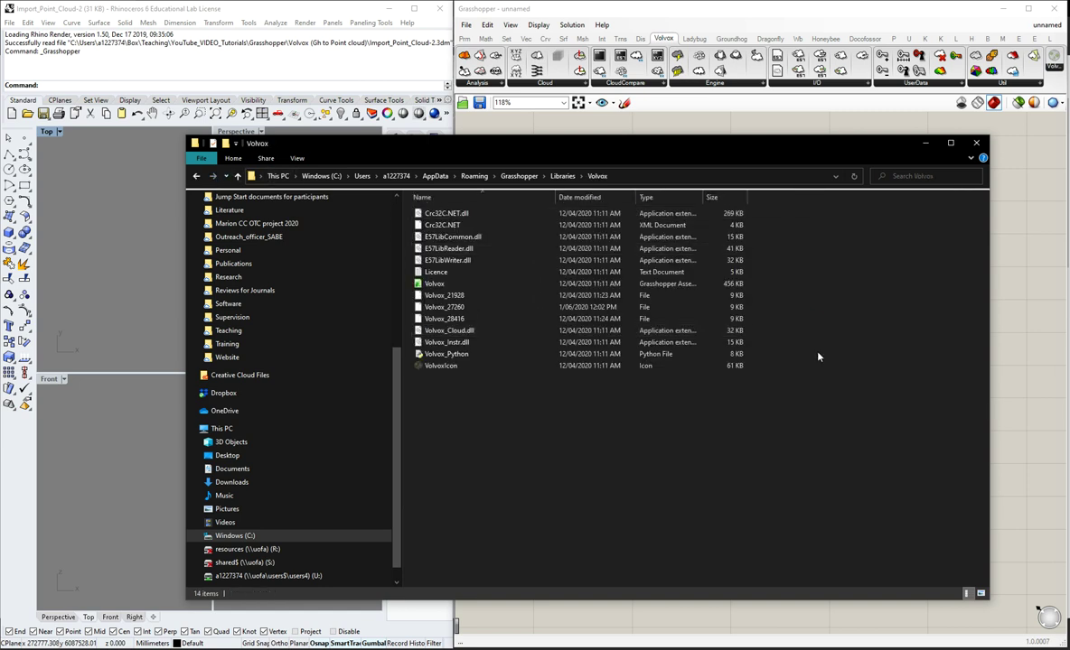
pyautogui.click(975, 145)
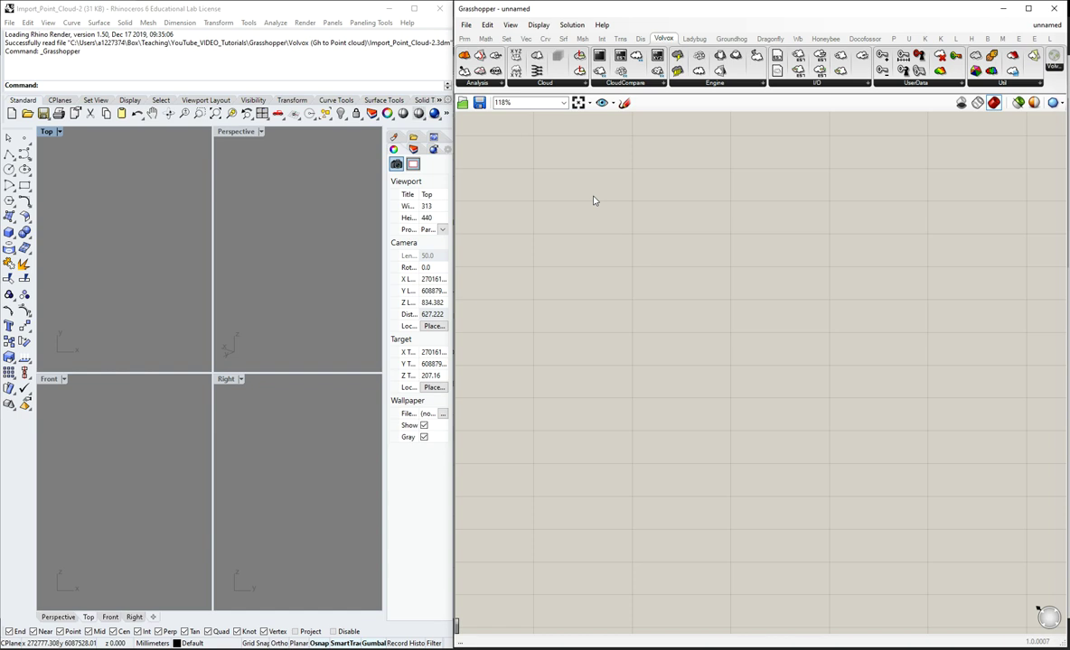
# - Sketch the number 1 and a freehand cube beside it on the empty canvas, using line width 3 in black
pyautogui.click(624, 103)
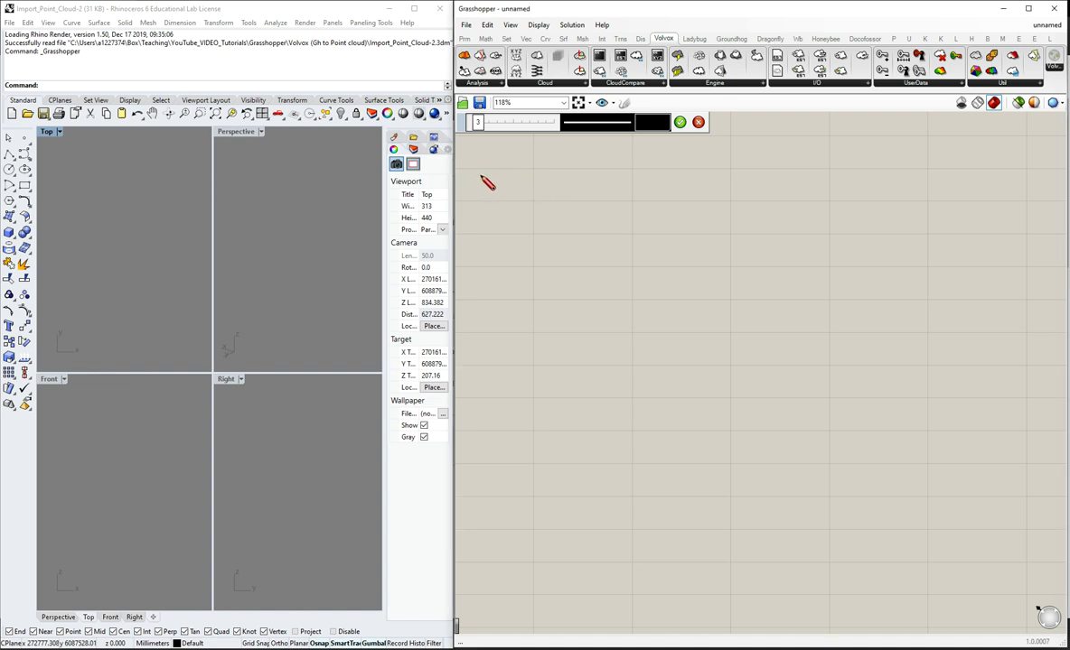
pyautogui.moveTo(486, 160)
pyautogui.mouseDown()
pyautogui.moveTo(514, 154)
pyautogui.moveTo(508, 174)
pyautogui.mouseUp()
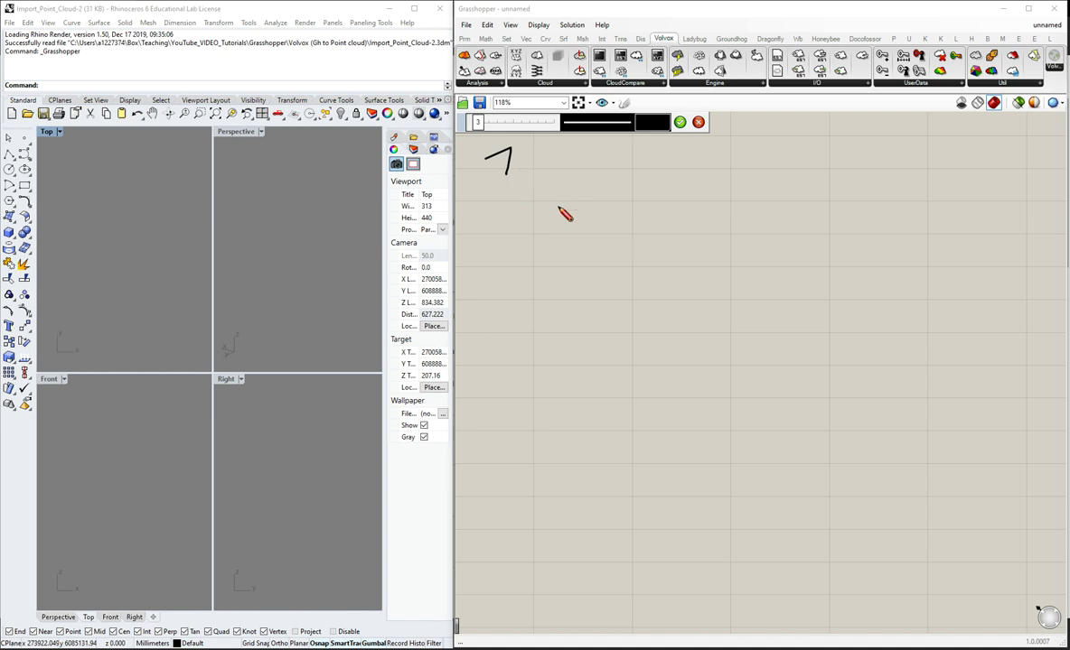
pyautogui.moveTo(539, 215)
pyautogui.mouseDown()
pyautogui.moveTo(601, 176)
pyautogui.moveTo(599, 241)
pyautogui.moveTo(591, 233)
pyautogui.mouseUp()
pyautogui.moveTo(535, 211)
pyautogui.mouseDown()
pyautogui.moveTo(538, 260)
pyautogui.moveTo(593, 301)
pyautogui.mouseUp()
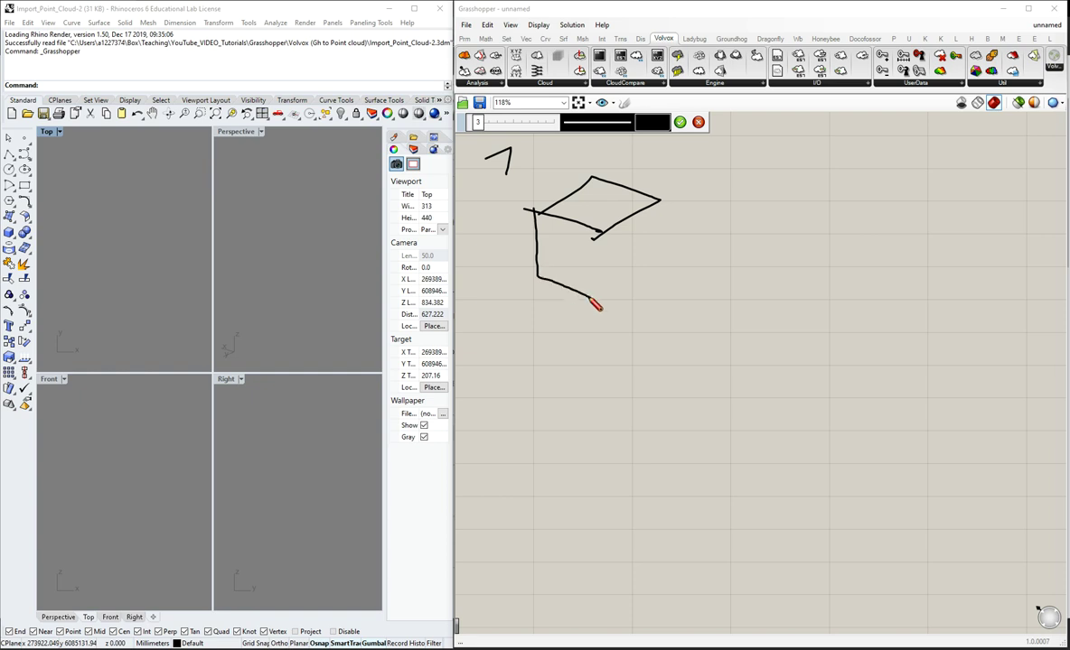
pyautogui.moveTo(596, 234)
pyautogui.mouseDown()
pyautogui.moveTo(599, 303)
pyautogui.moveTo(669, 244)
pyautogui.moveTo(662, 203)
pyautogui.mouseUp()
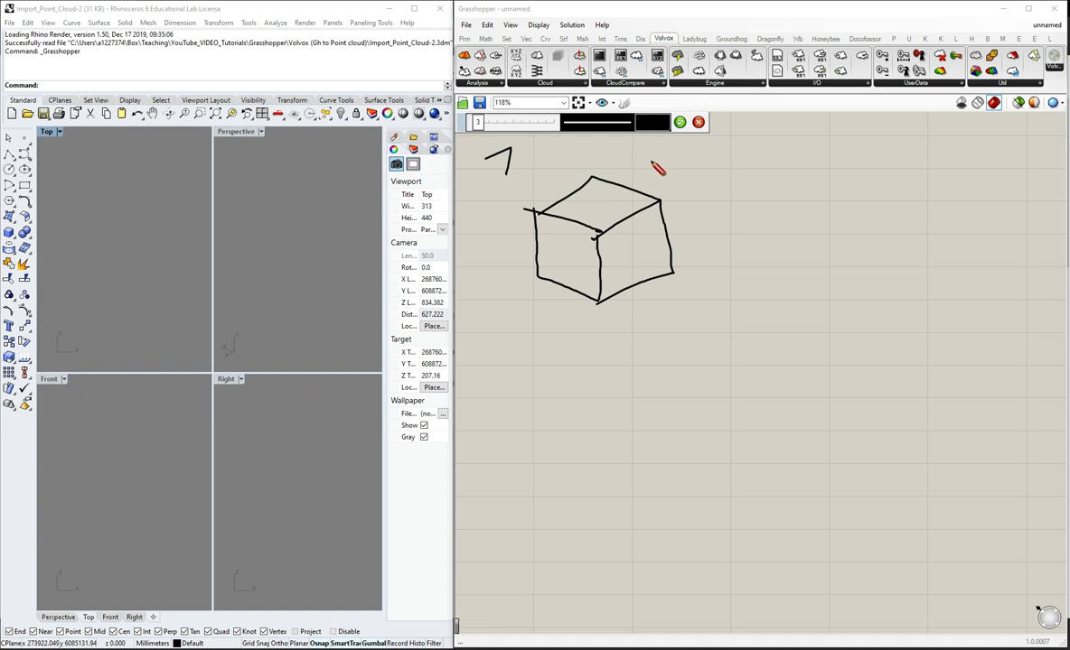
pyautogui.rightClick(608, 203)
pyautogui.click(547, 168)
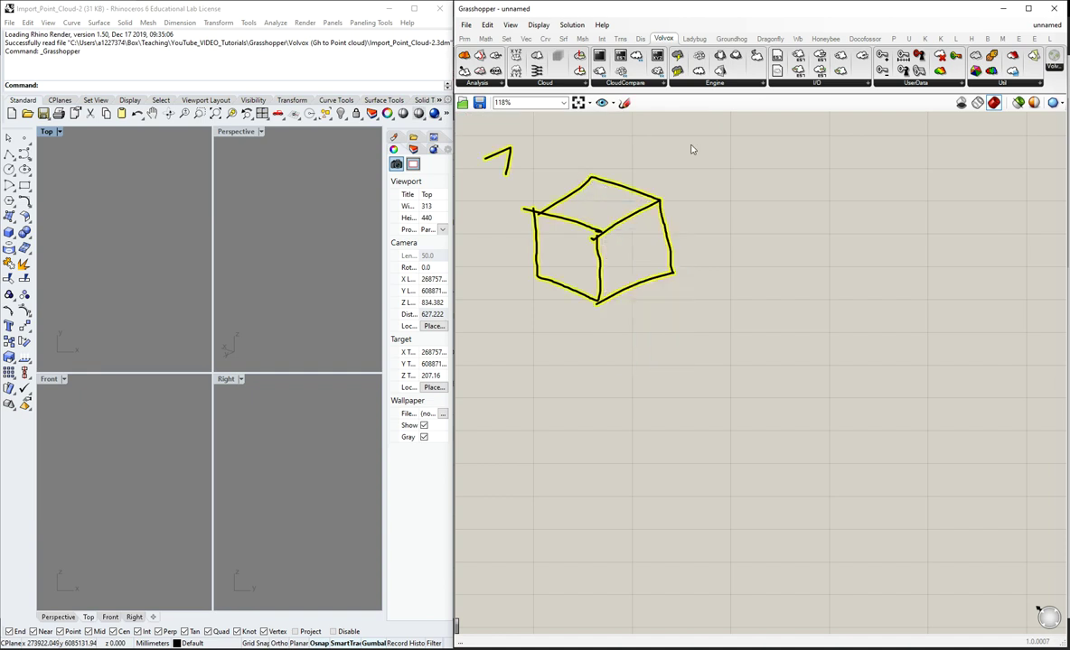
pyautogui.click(624, 103)
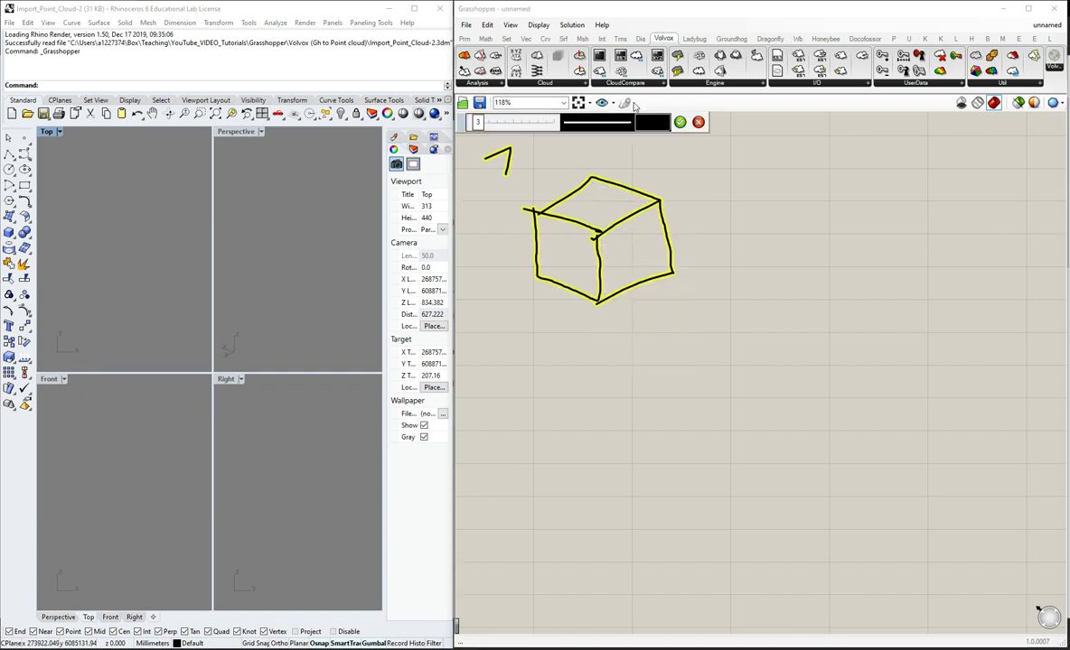
pyautogui.click(680, 122)
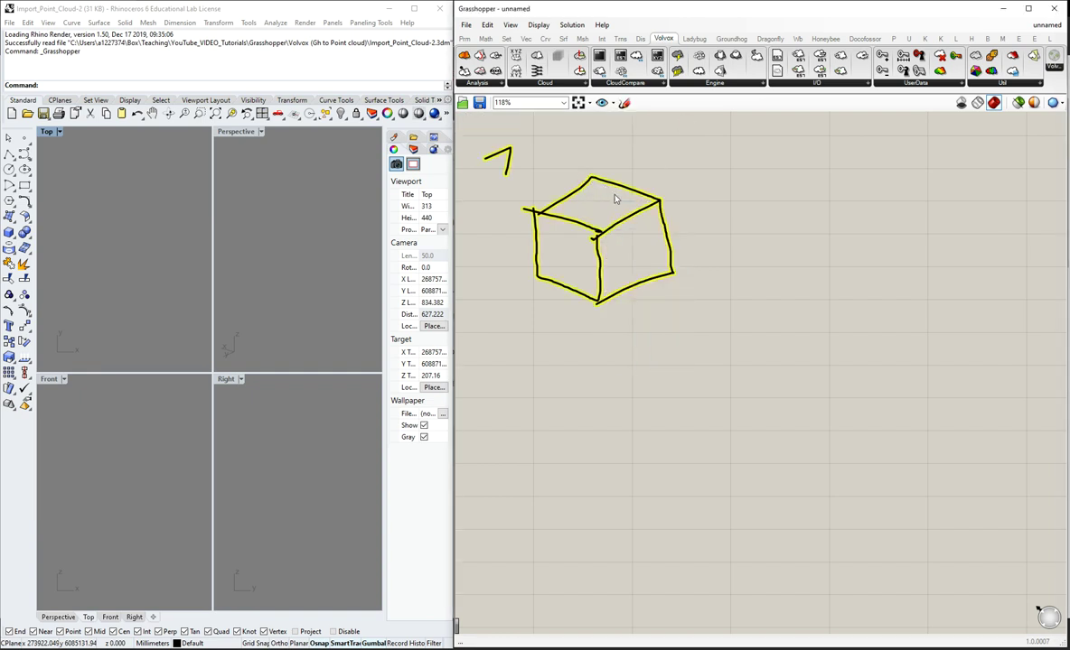
# - Sketch a short leader line from the cube's top face and handwrite the letters CC beside it
pyautogui.click(624, 103)
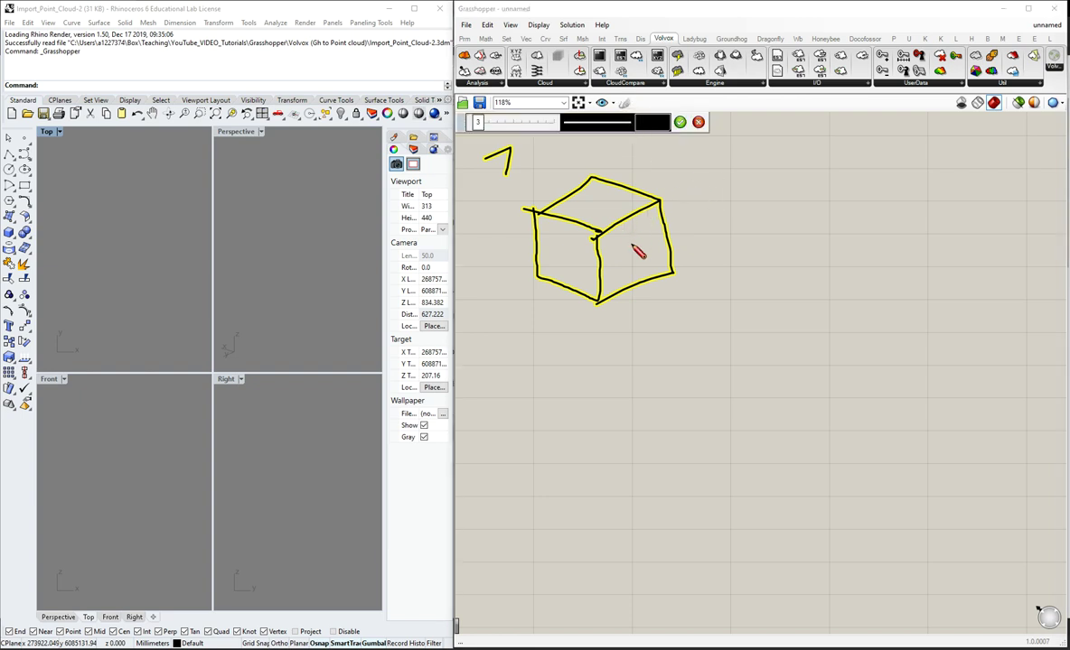
pyautogui.moveTo(620, 195); pyautogui.dragTo(671, 162)
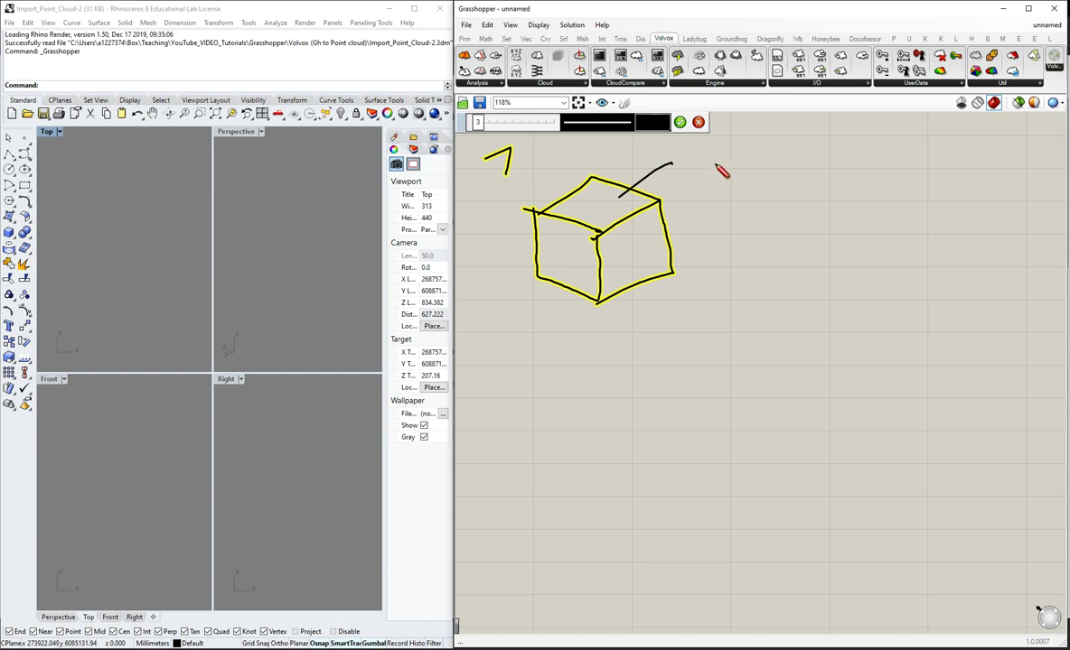
pyautogui.rightClick(716, 167)
pyautogui.click(700, 156)
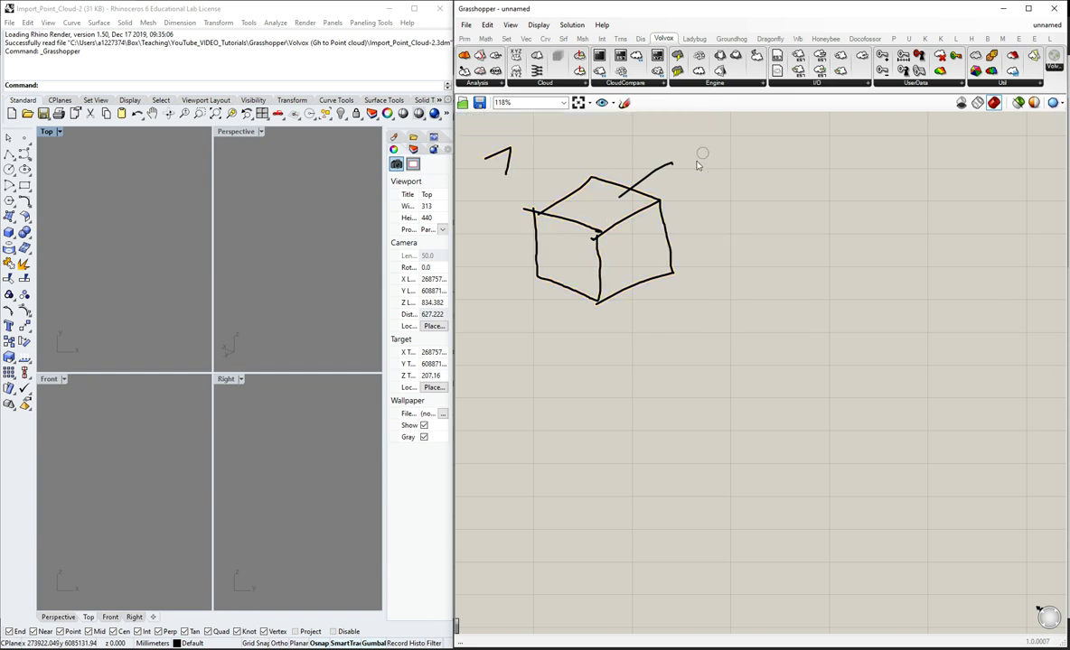
pyautogui.doubleClick(667, 174)
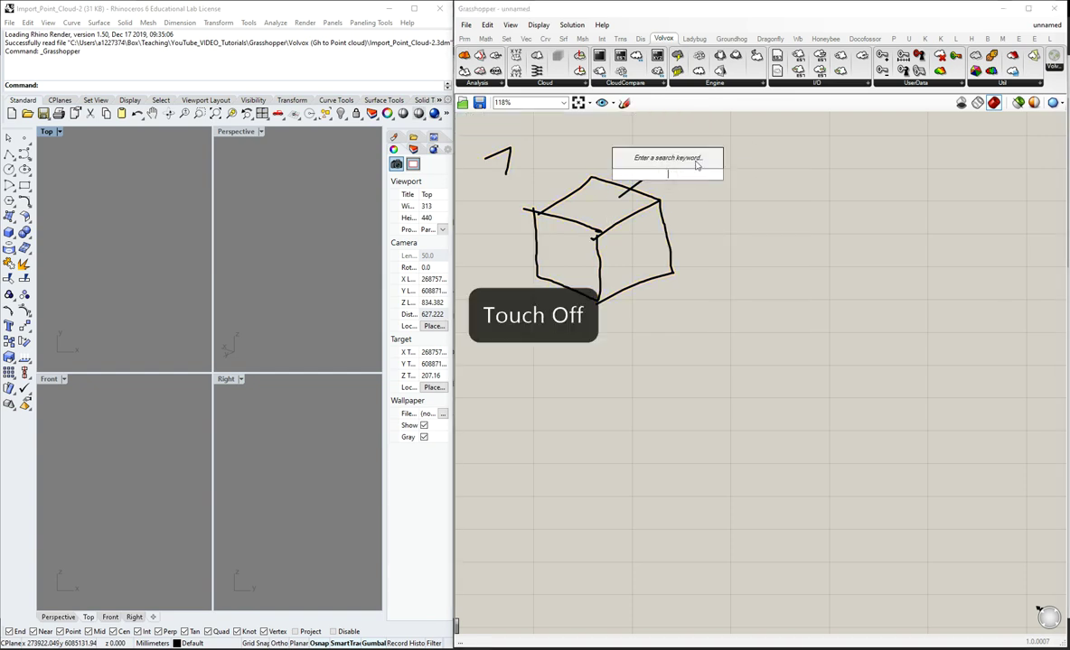
pyautogui.click(759, 155)
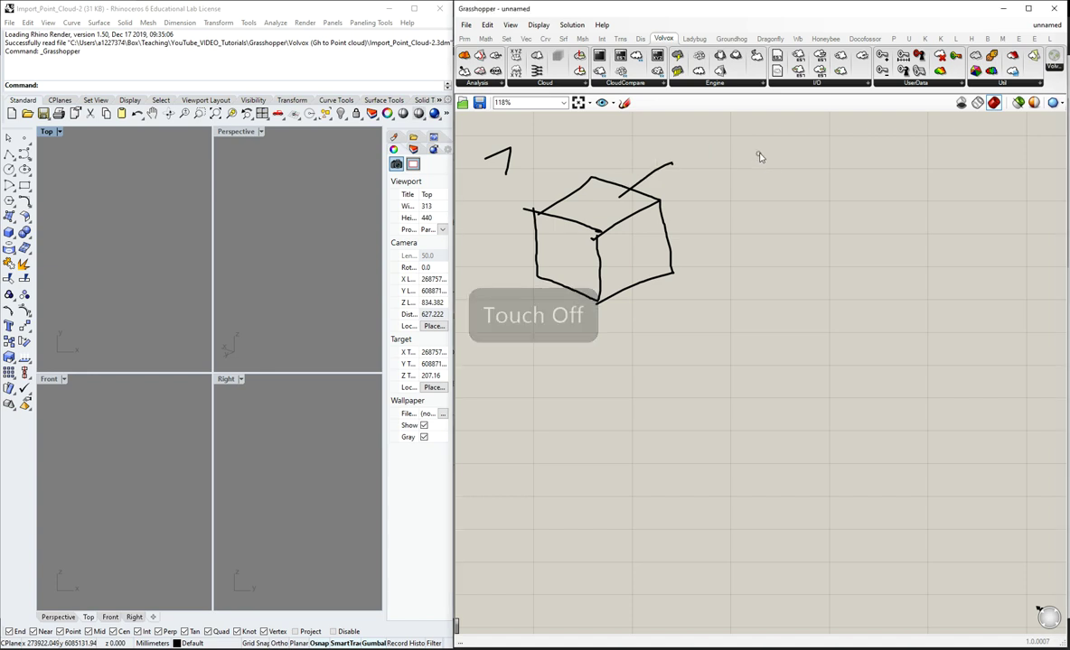
pyautogui.click(624, 102)
pyautogui.moveTo(712, 157); pyautogui.dragTo(722, 189)
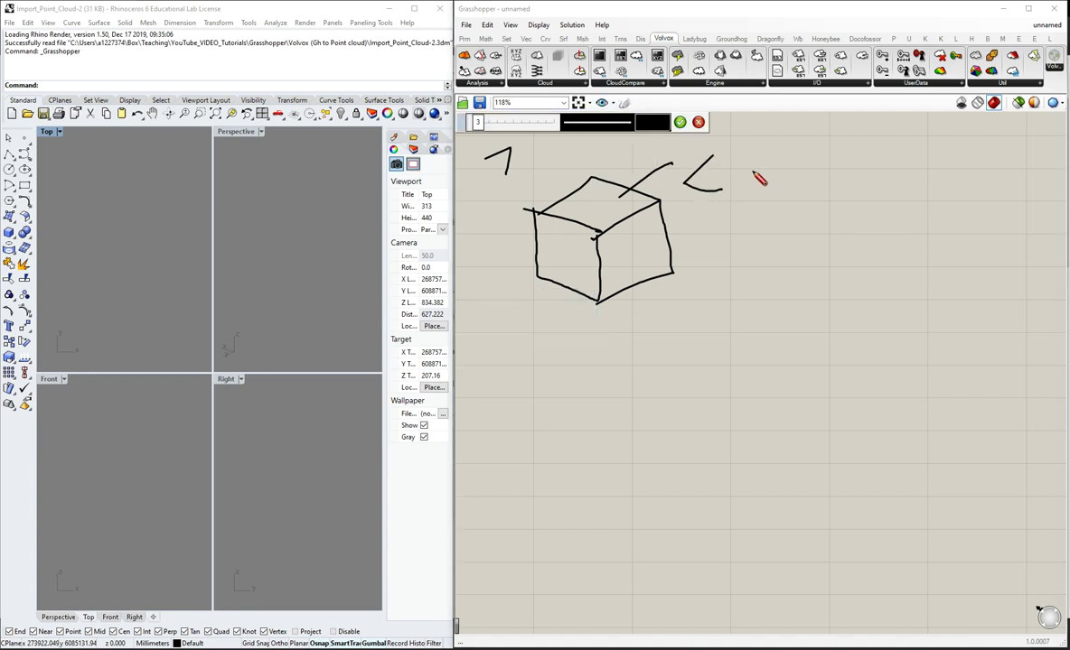
pyautogui.moveTo(773, 164); pyautogui.dragTo(767, 194)
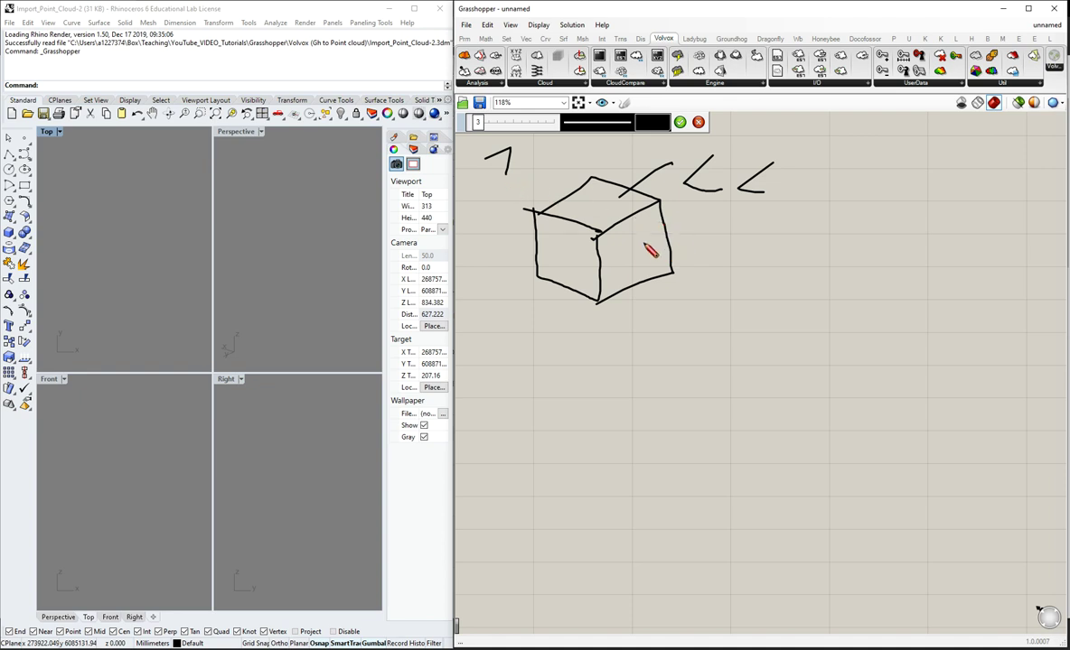
# - Sketch a horizontal arrow pointing away from the cube's right face and handwrite the letters GH at its tip
pyautogui.moveTo(651, 247)
pyautogui.mouseDown()
pyautogui.moveTo(792, 247)
pyautogui.moveTo(764, 287)
pyautogui.mouseUp()
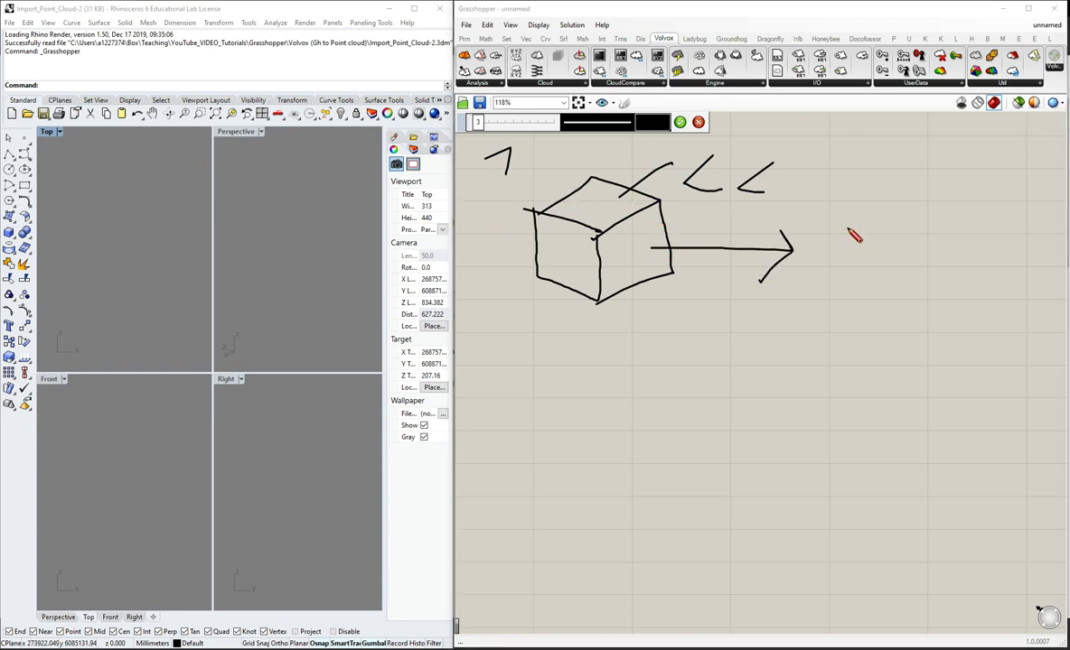
pyautogui.moveTo(865, 228)
pyautogui.mouseDown()
pyautogui.moveTo(829, 264)
pyautogui.moveTo(849, 255)
pyautogui.mouseUp()
pyautogui.moveTo(907, 226); pyautogui.dragTo(911, 262)
pyautogui.moveTo(946, 214); pyautogui.dragTo(929, 273)
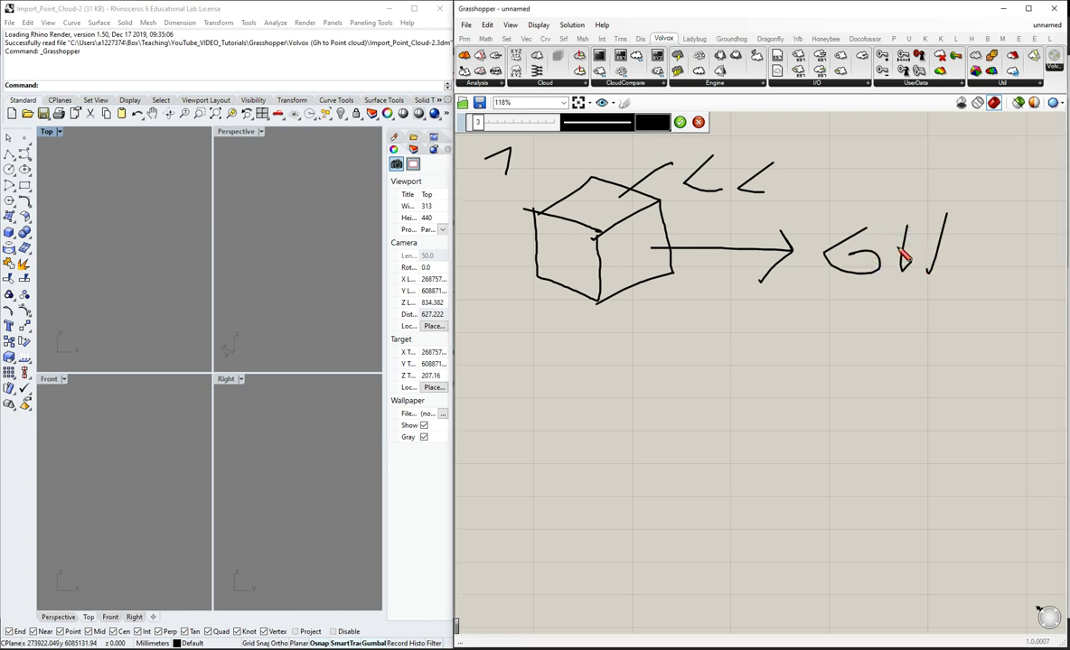
pyautogui.rightClick(904, 257)
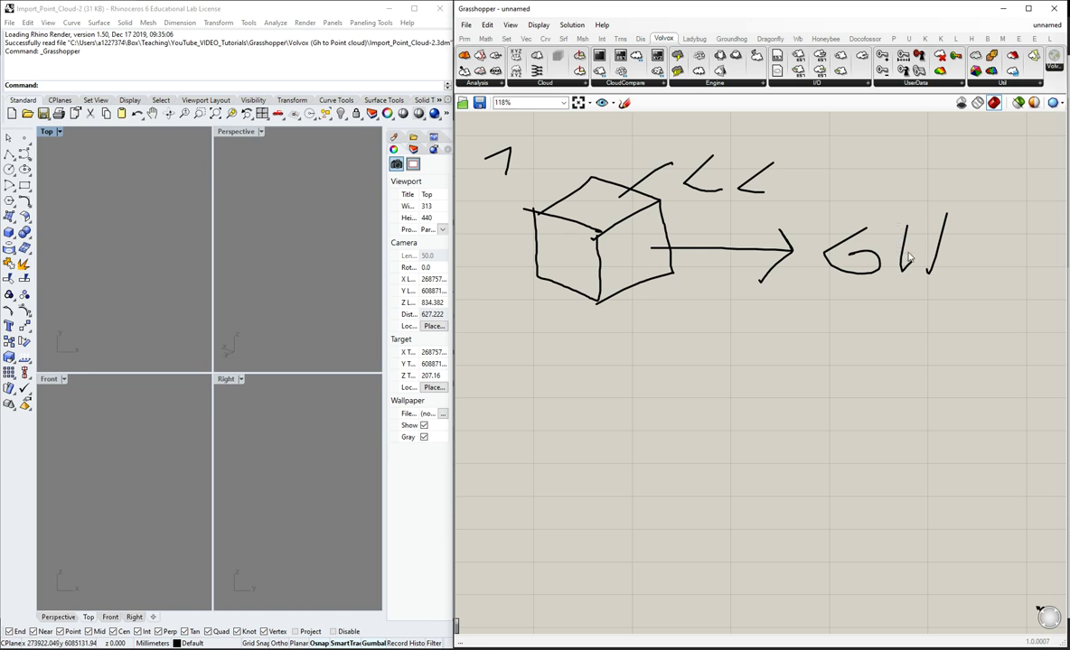
# - Handwrite the number 2 below the cube sketch and draw two short curved freehand strokes beside it
pyautogui.rightClick(481, 354)
pyautogui.click(522, 320)
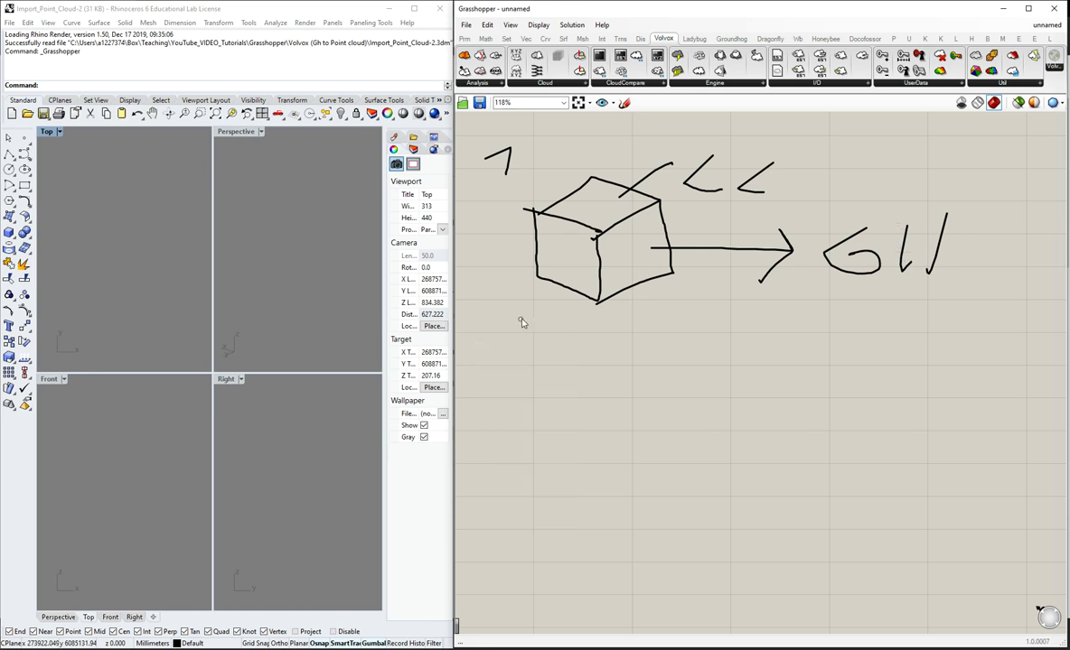
pyautogui.rightClick(476, 354)
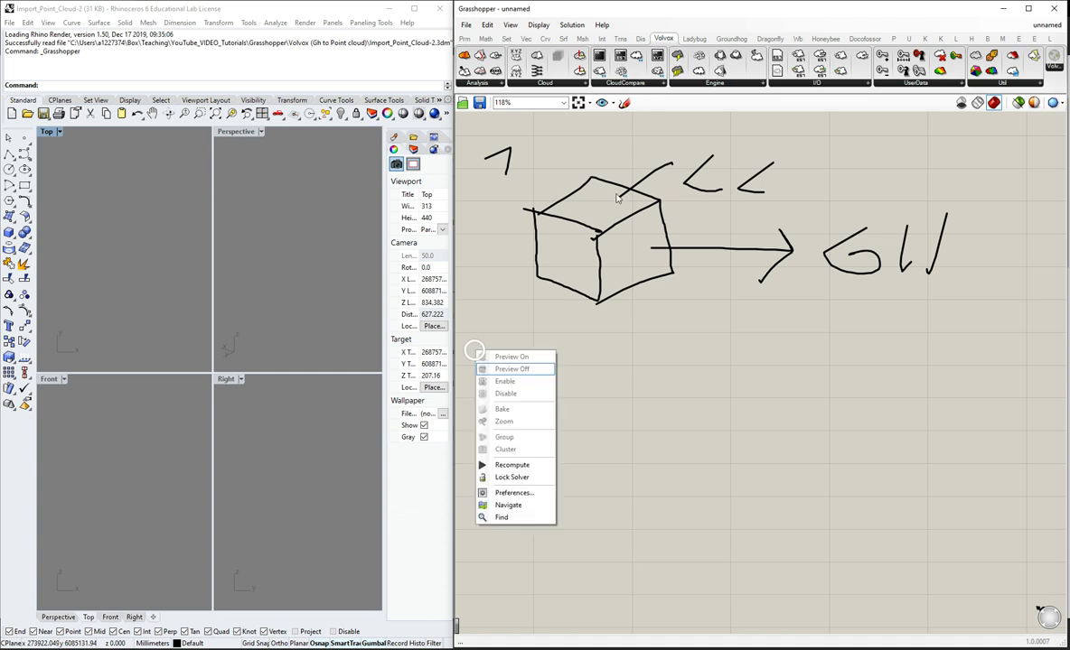
pyautogui.click(625, 103)
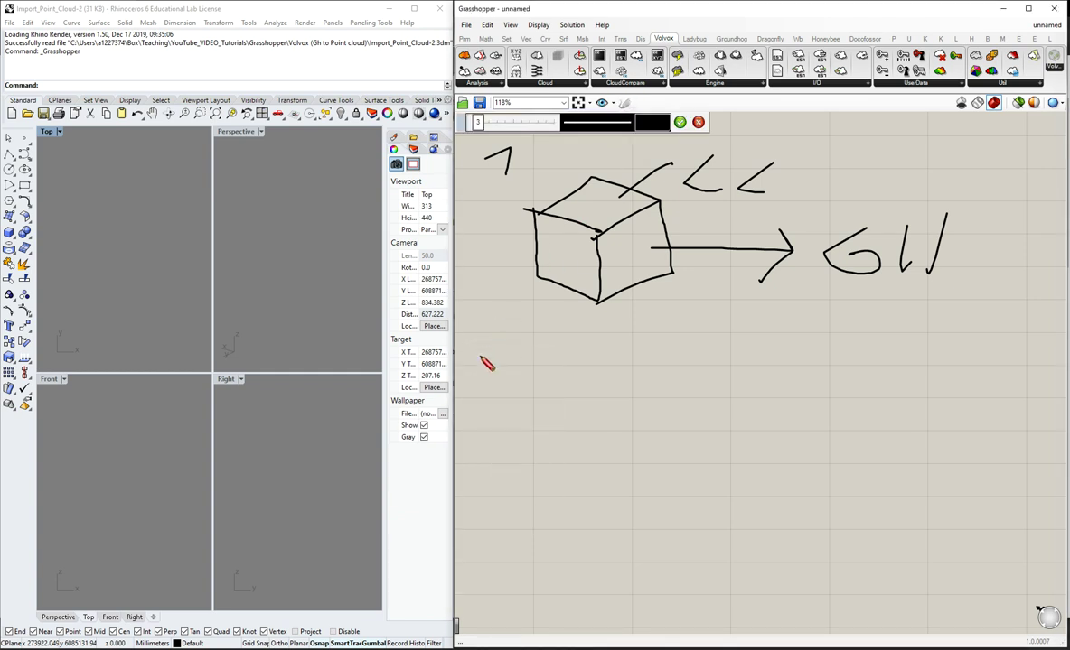
pyautogui.moveTo(480, 356)
pyautogui.mouseDown()
pyautogui.moveTo(483, 402)
pyautogui.moveTo(519, 396)
pyautogui.mouseUp()
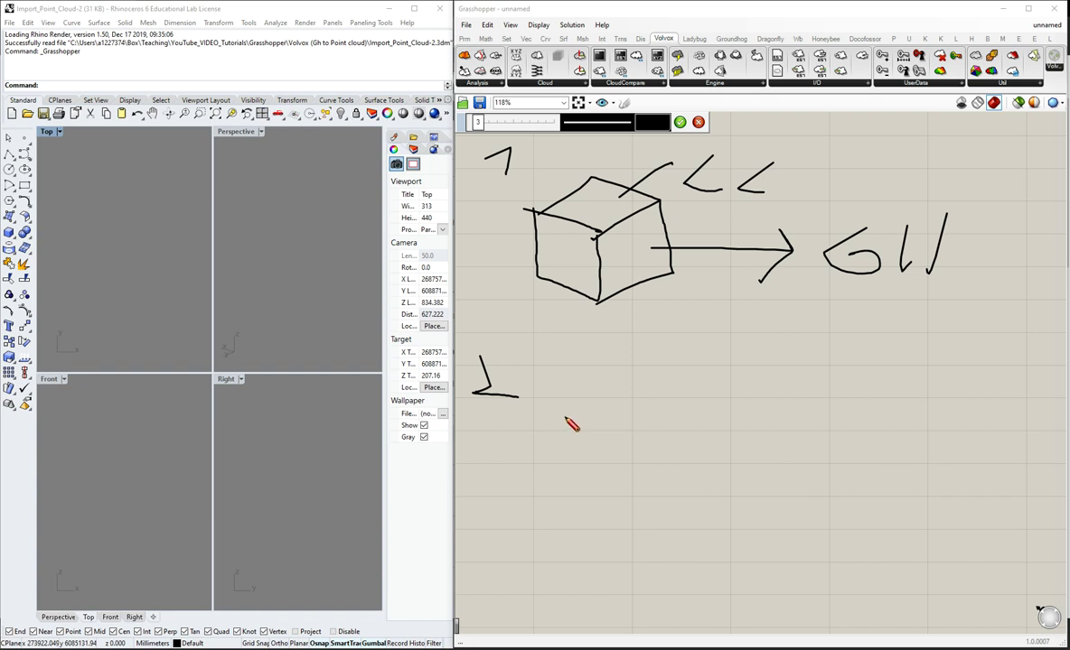
pyautogui.moveTo(549, 426)
pyautogui.mouseDown()
pyautogui.moveTo(587, 458)
pyautogui.moveTo(607, 429)
pyautogui.moveTo(650, 455)
pyautogui.mouseUp()
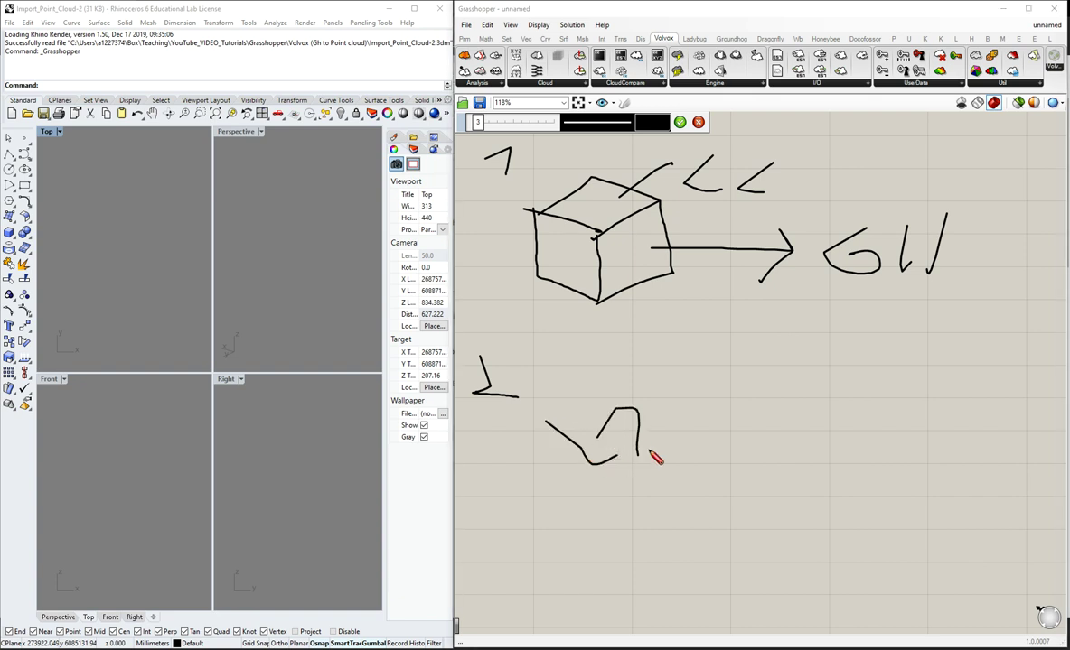
pyautogui.rightClick(615, 411)
pyautogui.press('Escape')
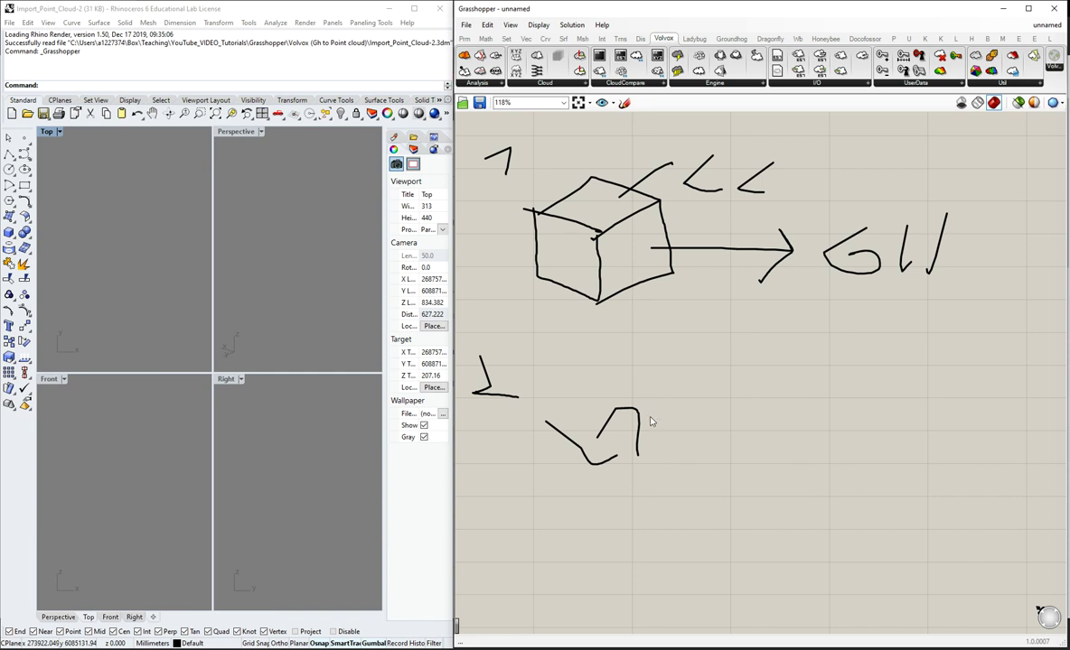
# - Sketch a horizontal arrow leading away from the two curved strokes and handwrite e57 at its tip
pyautogui.click(626, 103)
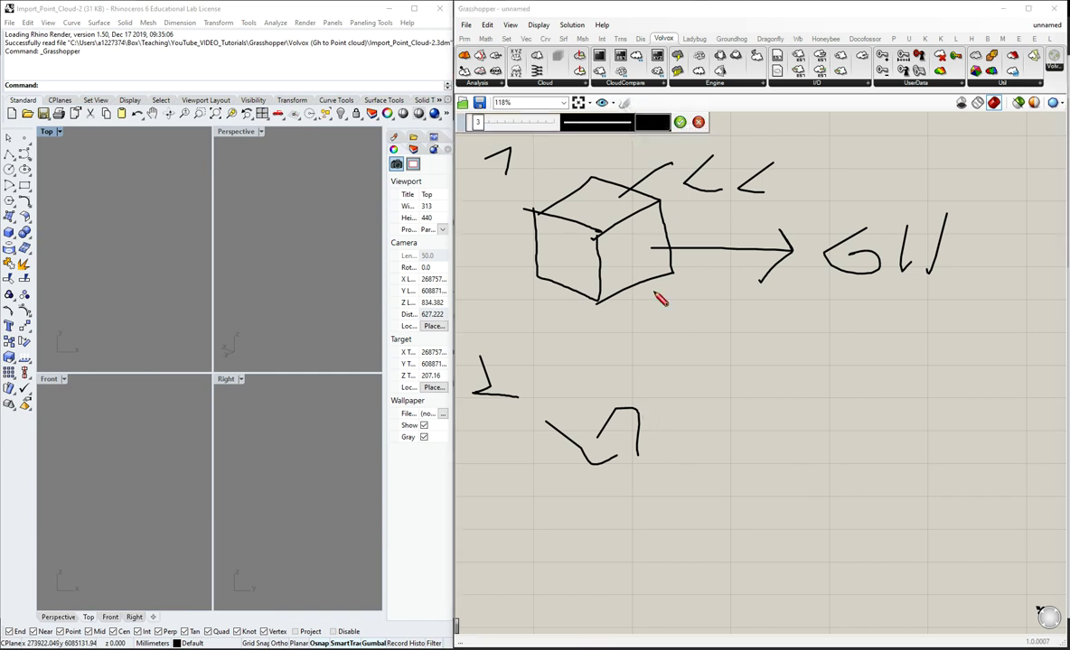
pyautogui.moveTo(657, 431)
pyautogui.mouseDown()
pyautogui.moveTo(793, 418)
pyautogui.moveTo(782, 432)
pyautogui.mouseUp()
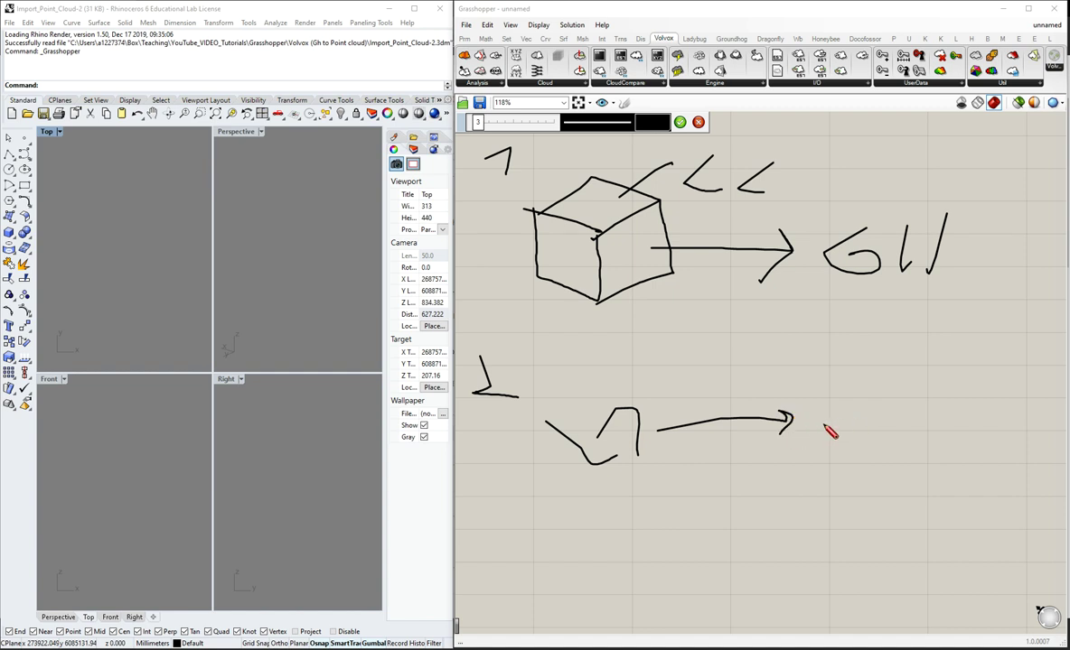
pyautogui.rightClick(823, 425)
pyautogui.click(815, 410)
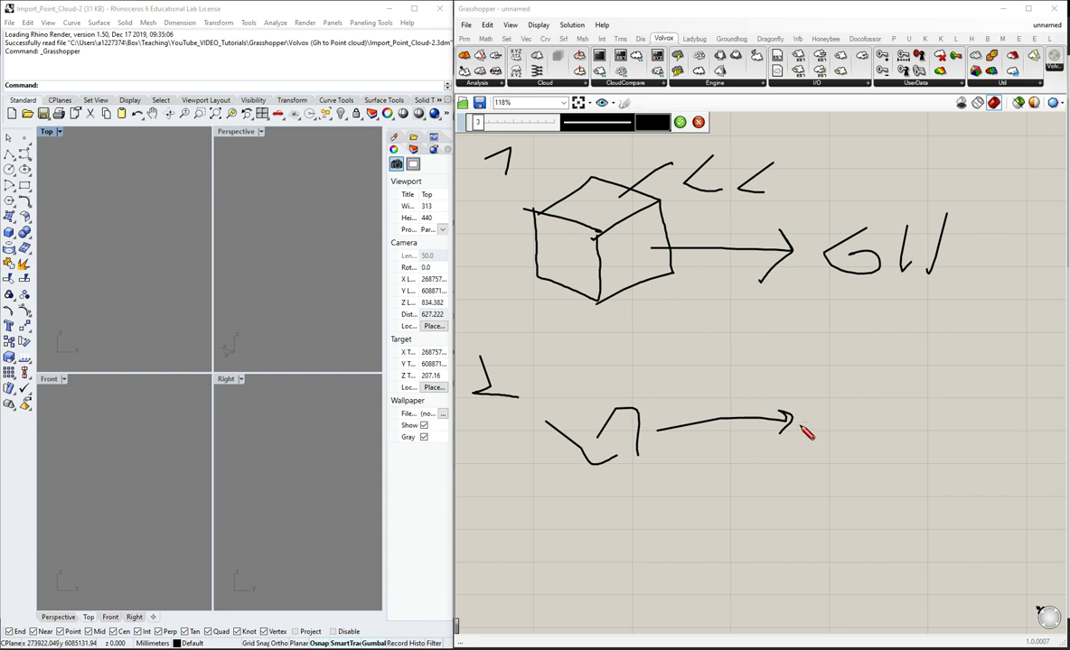
pyautogui.moveTo(879, 387)
pyautogui.mouseDown()
pyautogui.moveTo(882, 422)
pyautogui.moveTo(814, 446)
pyautogui.mouseUp()
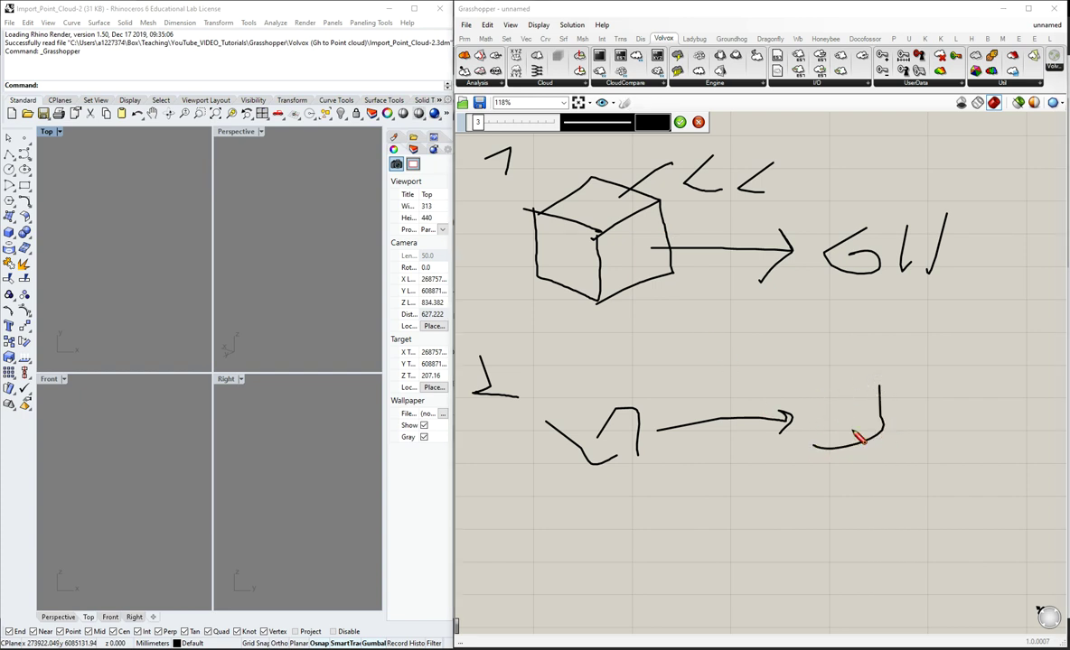
pyautogui.moveTo(906, 390)
pyautogui.mouseDown()
pyautogui.moveTo(914, 433)
pyautogui.moveTo(934, 420)
pyautogui.moveTo(839, 425)
pyautogui.moveTo(839, 444)
pyautogui.mouseUp()
pyautogui.moveTo(915, 433)
pyautogui.mouseDown()
pyautogui.moveTo(918, 458)
pyautogui.moveTo(928, 426)
pyautogui.mouseUp()
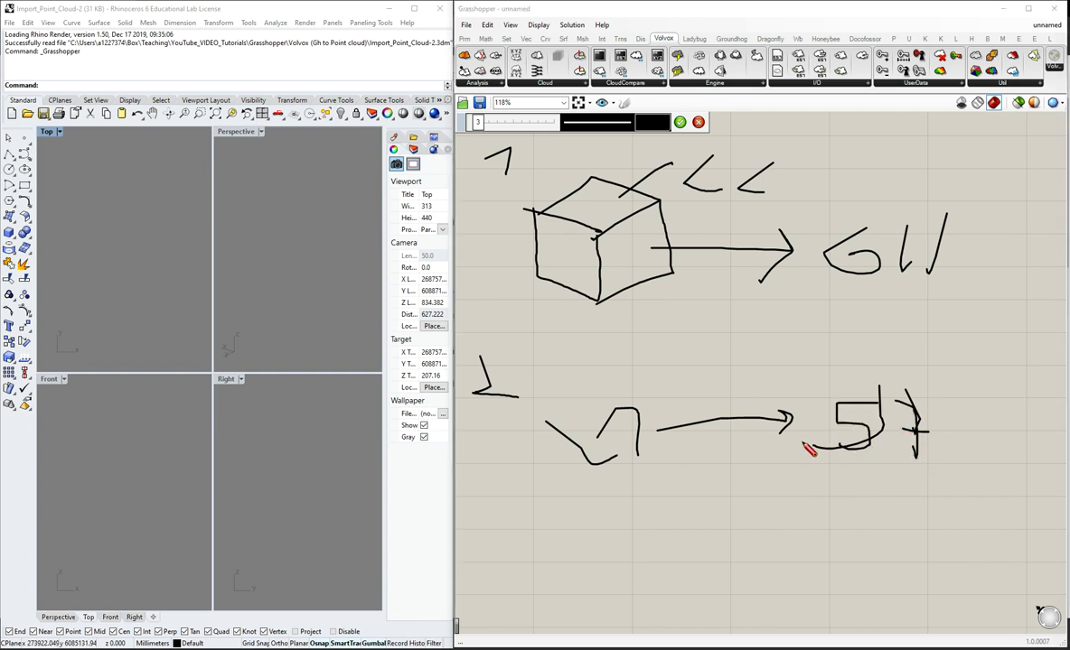
pyautogui.moveTo(808, 441); pyautogui.dragTo(827, 470)
# - Handwrite e.57 below the cube, and complete the letter H of GH and the number 2 with extra strokes
pyautogui.moveTo(571, 314)
pyautogui.mouseDown()
pyautogui.moveTo(585, 339)
pyautogui.moveTo(640, 352)
pyautogui.moveTo(664, 335)
pyautogui.mouseUp()
pyautogui.click(601, 337)
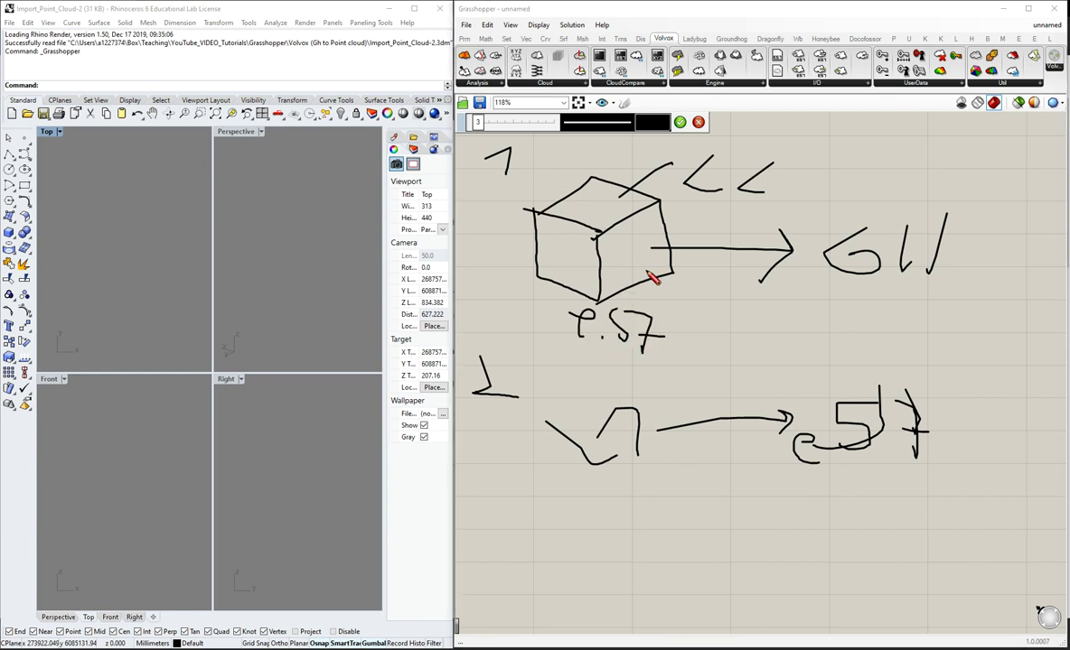
pyautogui.moveTo(892, 262); pyautogui.dragTo(955, 244)
pyautogui.moveTo(473, 370); pyautogui.dragTo(477, 392)
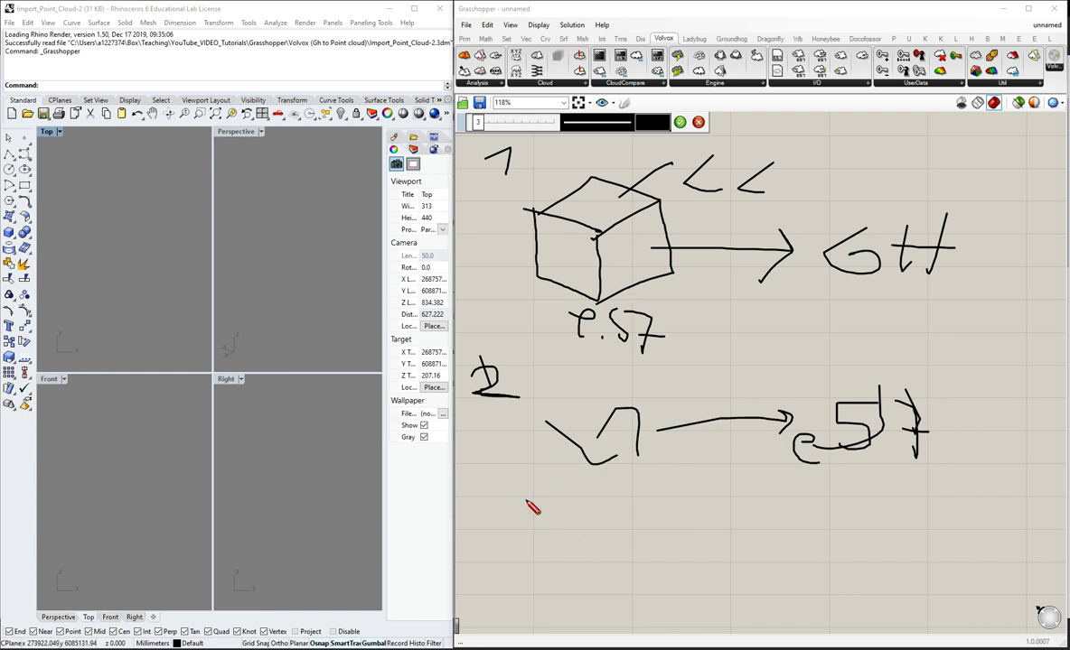
# - Sketch an irregular terrain outline with a building front on it under workflow 2, and draw an arrow leading away from it
pyautogui.moveTo(533, 508)
pyautogui.mouseDown()
pyautogui.moveTo(597, 540)
pyautogui.moveTo(621, 486)
pyautogui.moveTo(527, 496)
pyautogui.mouseUp()
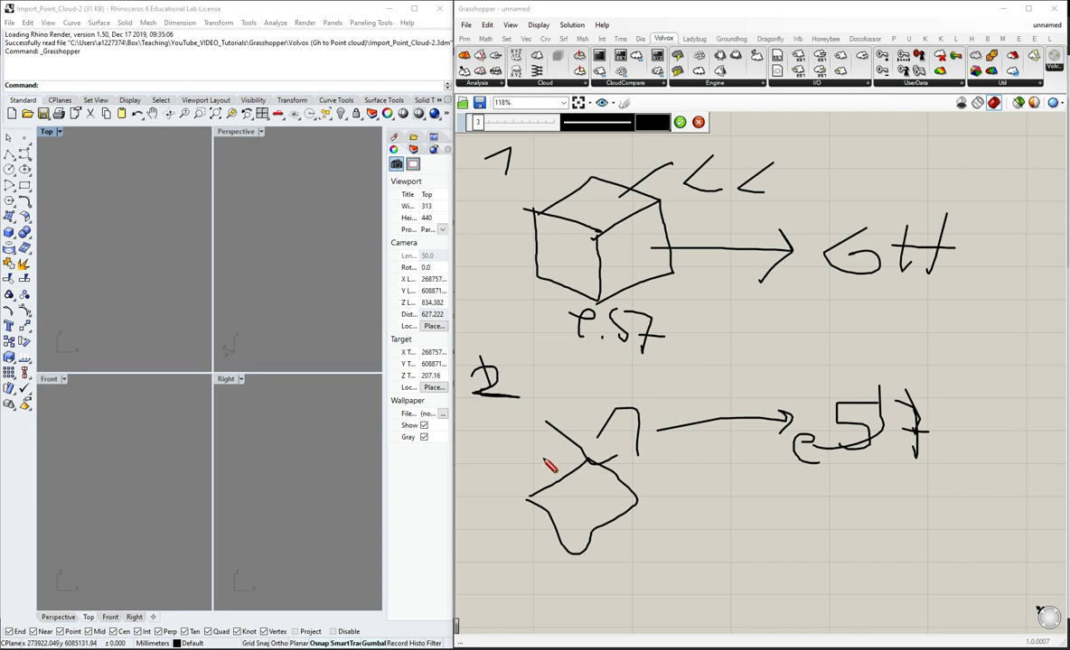
pyautogui.moveTo(517, 491); pyautogui.dragTo(548, 530)
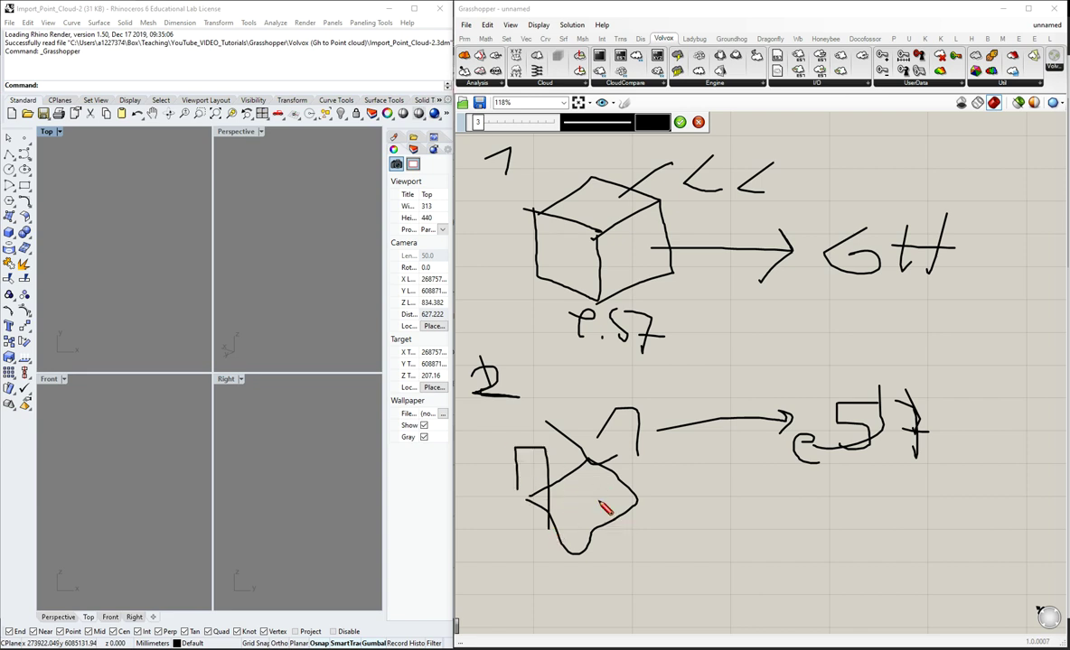
pyautogui.moveTo(628, 512)
pyautogui.mouseDown()
pyautogui.moveTo(795, 531)
pyautogui.moveTo(783, 548)
pyautogui.mouseUp()
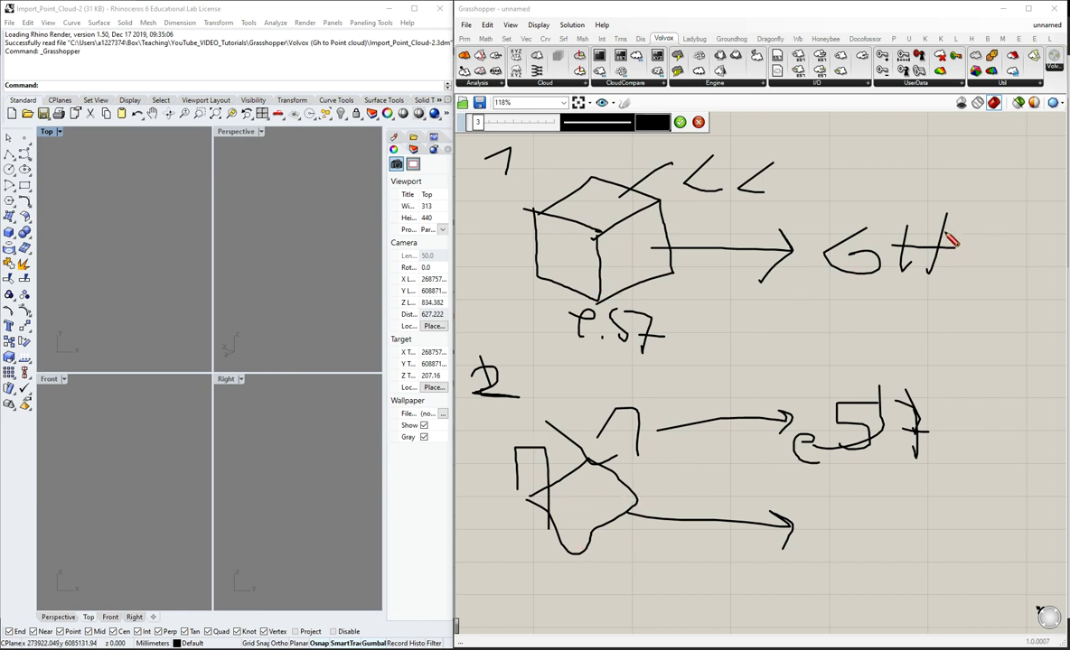
# - Circle the letters GH with a curved arrow down to workflow 2, and complete the building as a 3D box with its outgoing arrow reinforced
pyautogui.moveTo(889, 181)
pyautogui.mouseDown()
pyautogui.moveTo(824, 336)
pyautogui.moveTo(894, 186)
pyautogui.mouseUp()
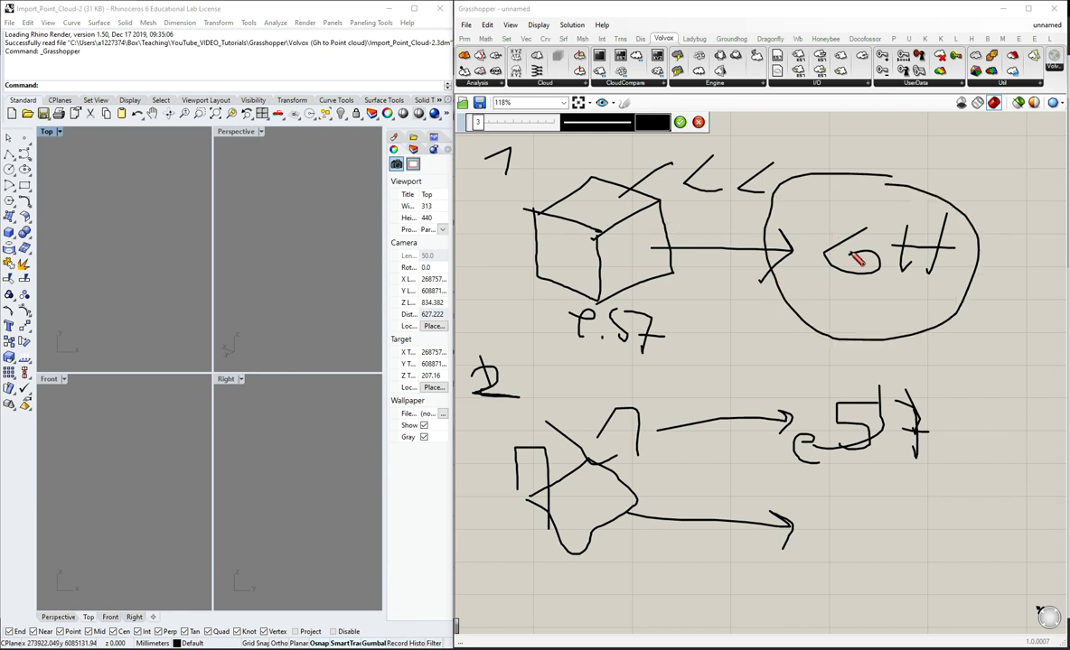
pyautogui.moveTo(838, 335)
pyautogui.mouseDown()
pyautogui.moveTo(652, 390)
pyautogui.moveTo(672, 387)
pyautogui.mouseUp()
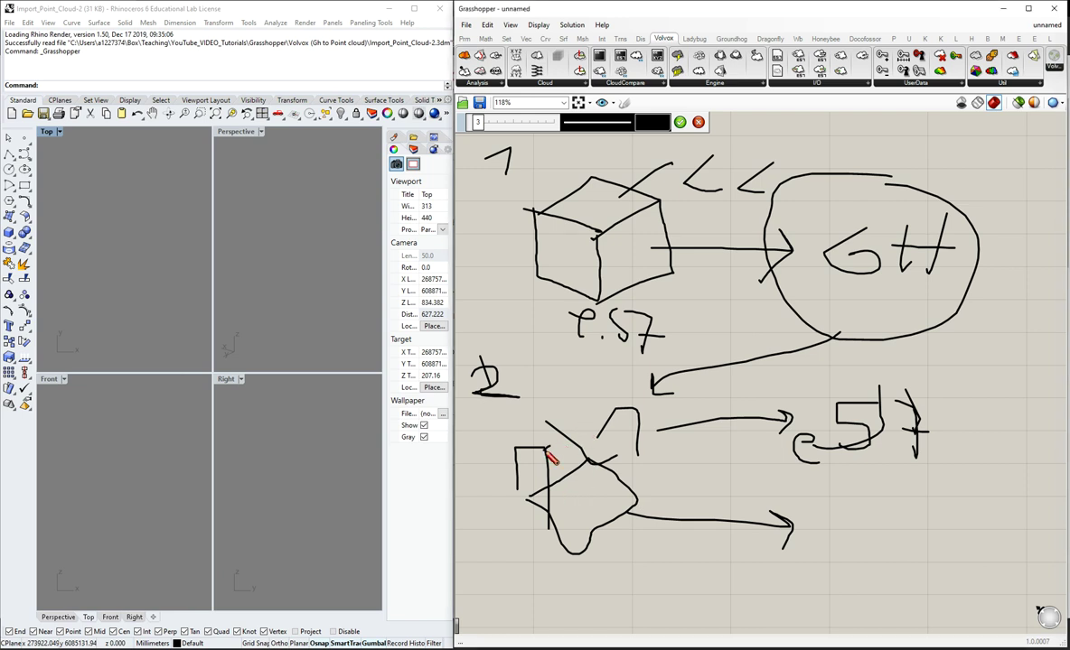
pyautogui.moveTo(546, 450)
pyautogui.mouseDown()
pyautogui.moveTo(566, 496)
pyautogui.moveTo(548, 513)
pyautogui.moveTo(533, 437)
pyautogui.moveTo(558, 443)
pyautogui.mouseUp()
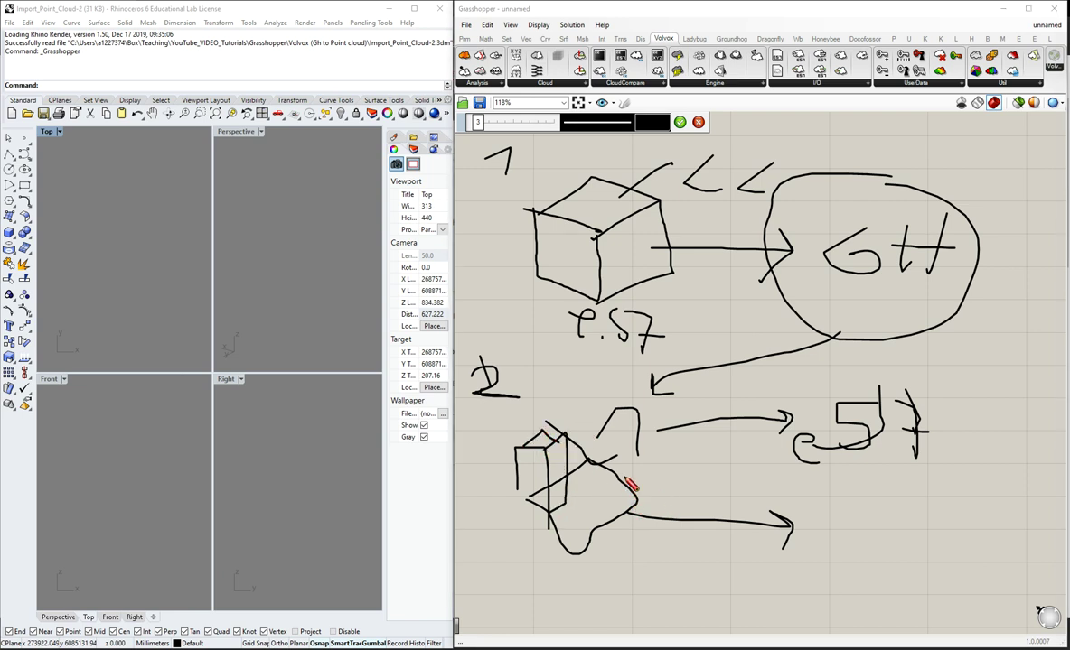
pyautogui.moveTo(625, 506); pyautogui.dragTo(798, 537)
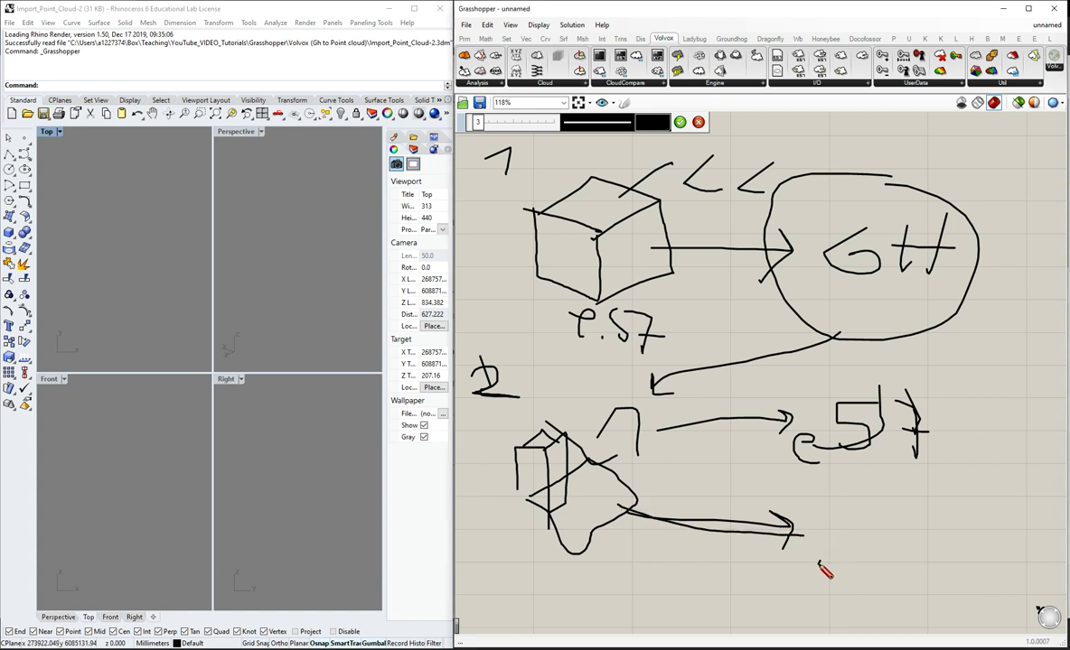
# - Sketch a tilted quadrilateral at the lower arrow's tip, with a curved arrow leading to the circled handwritten word Sketch
pyautogui.moveTo(822, 571)
pyautogui.mouseDown()
pyautogui.moveTo(936, 550)
pyautogui.moveTo(954, 533)
pyautogui.moveTo(922, 508)
pyautogui.moveTo(969, 483)
pyautogui.moveTo(972, 511)
pyautogui.mouseUp()
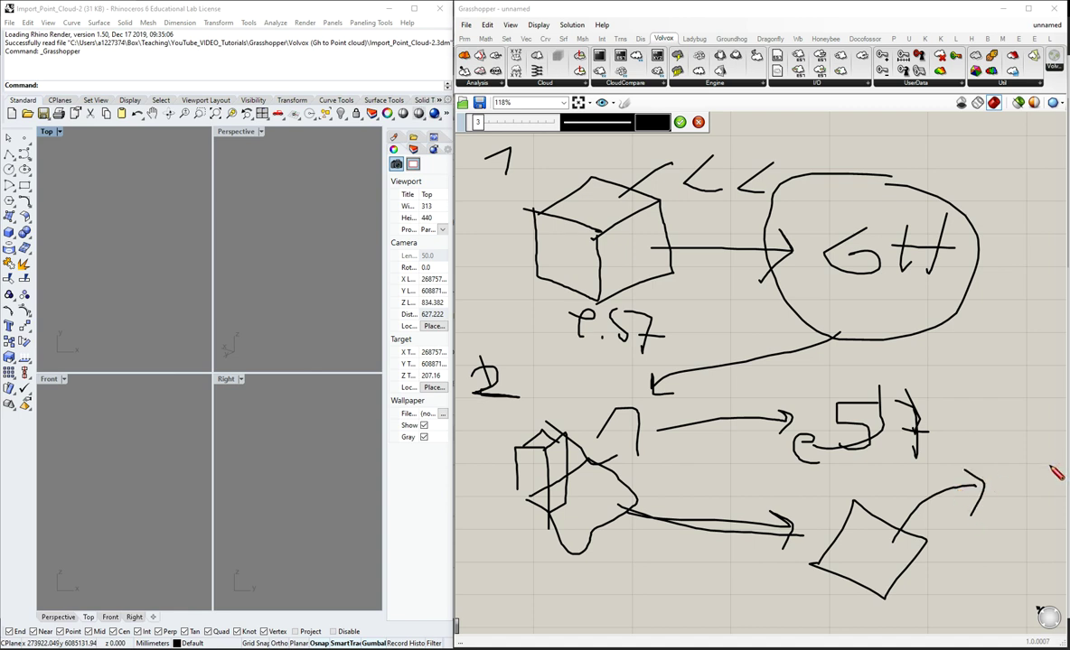
pyautogui.moveTo(994, 461)
pyautogui.mouseDown()
pyautogui.moveTo(985, 489)
pyautogui.moveTo(1010, 493)
pyautogui.moveTo(1019, 467)
pyautogui.moveTo(1024, 485)
pyautogui.moveTo(1038, 472)
pyautogui.moveTo(1041, 487)
pyautogui.mouseUp()
pyautogui.moveTo(1050, 452); pyautogui.dragTo(1057, 494)
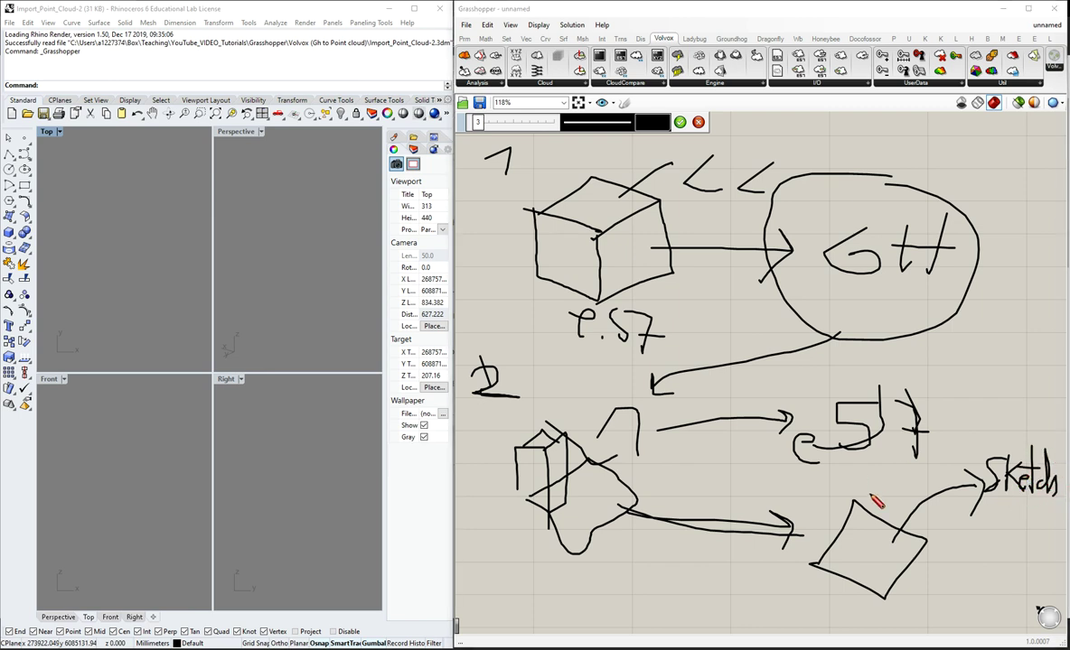
pyautogui.moveTo(989, 484)
pyautogui.mouseDown()
pyautogui.moveTo(1019, 445)
pyautogui.moveTo(1010, 459)
pyautogui.mouseUp()
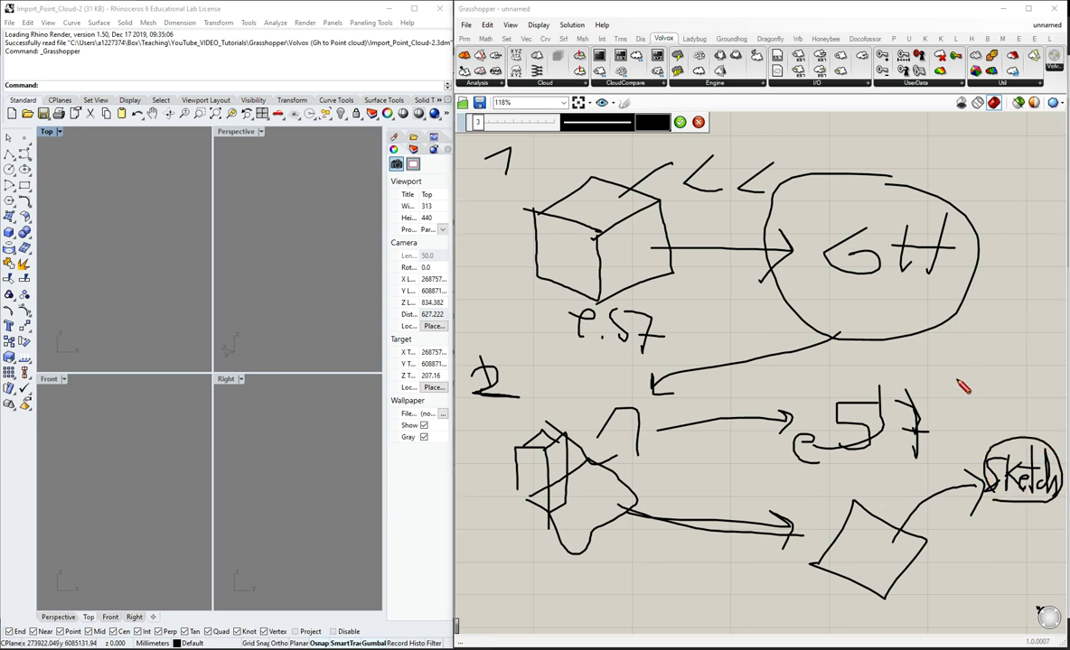
# - Leave sketch mode and delete all the freehand sketches from the canvas
pyautogui.moveTo(515, 181); pyautogui.dragTo(489, 182)
pyautogui.click(699, 123)
pyautogui.moveTo(467, 120)
pyautogui.mouseDown()
pyautogui.moveTo(800, 424)
pyautogui.moveTo(969, 508)
pyautogui.mouseUp()
pyautogui.press('Delete')
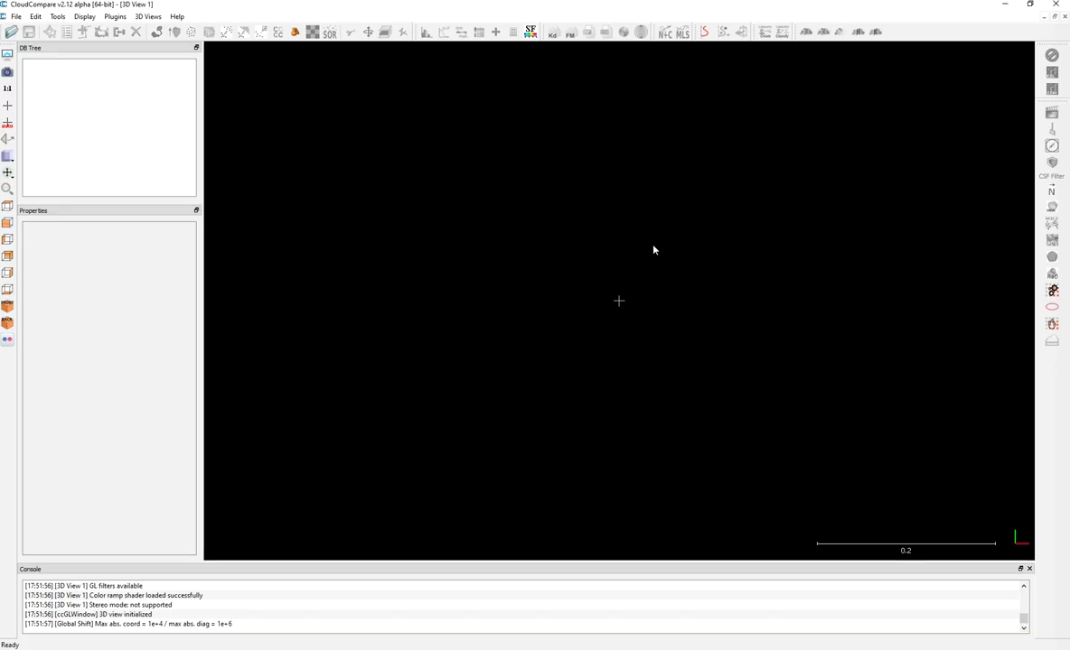
# - Switch from CloudCompare back to the Import_Point_Cloud-2 Rhino window and list Volvox's I/O components in Grasshopper
pyautogui.moveTo(429, 1)
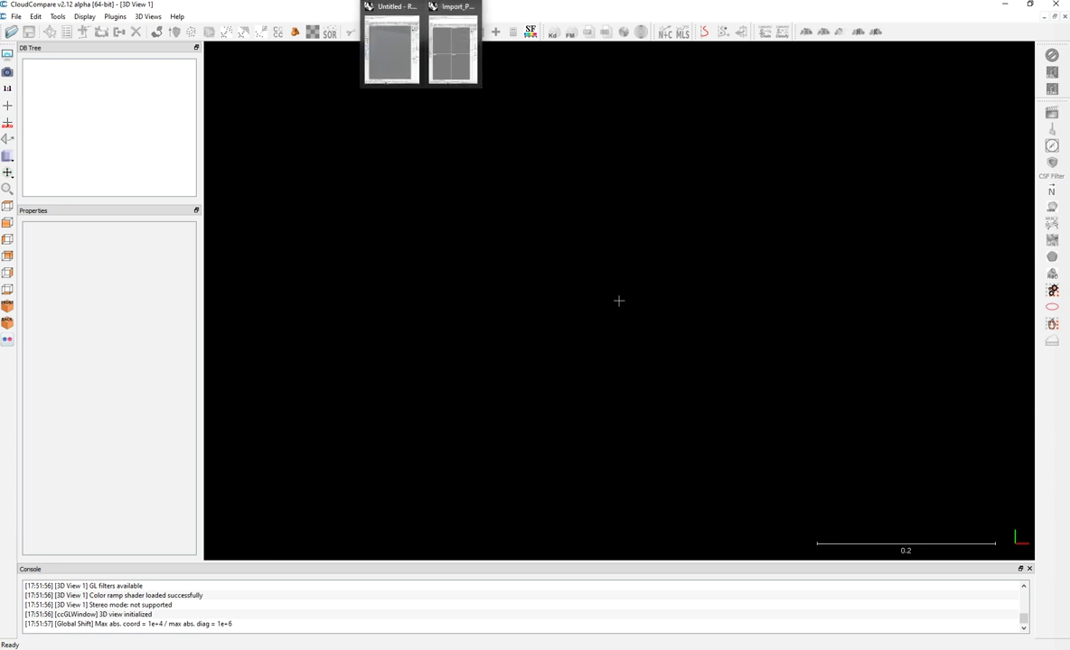
pyautogui.click(453, 45)
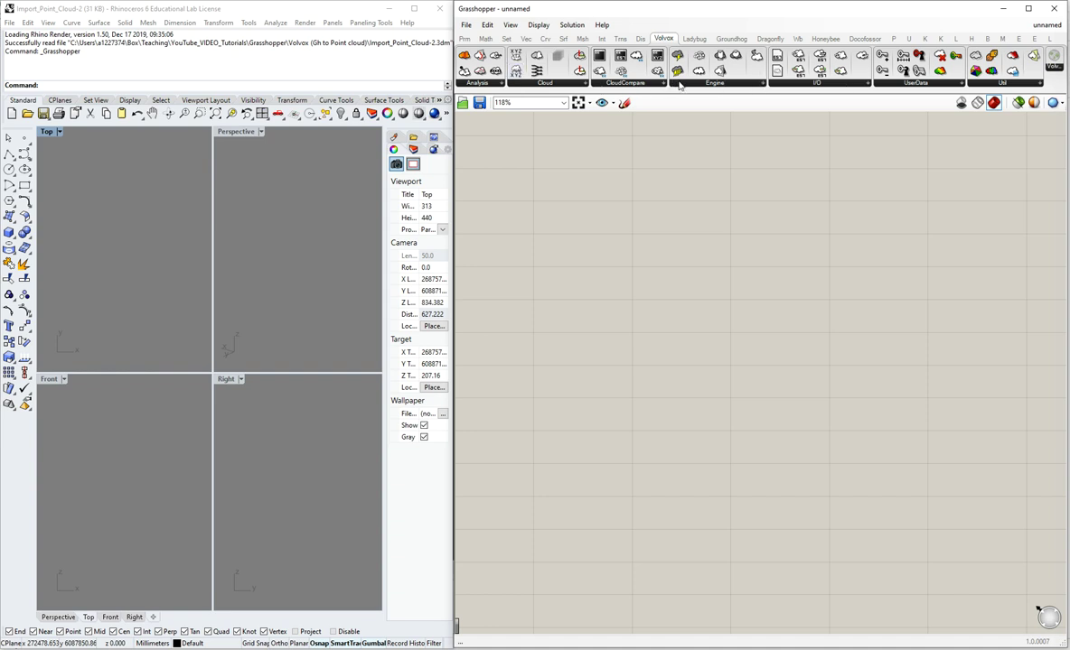
pyautogui.click(838, 85)
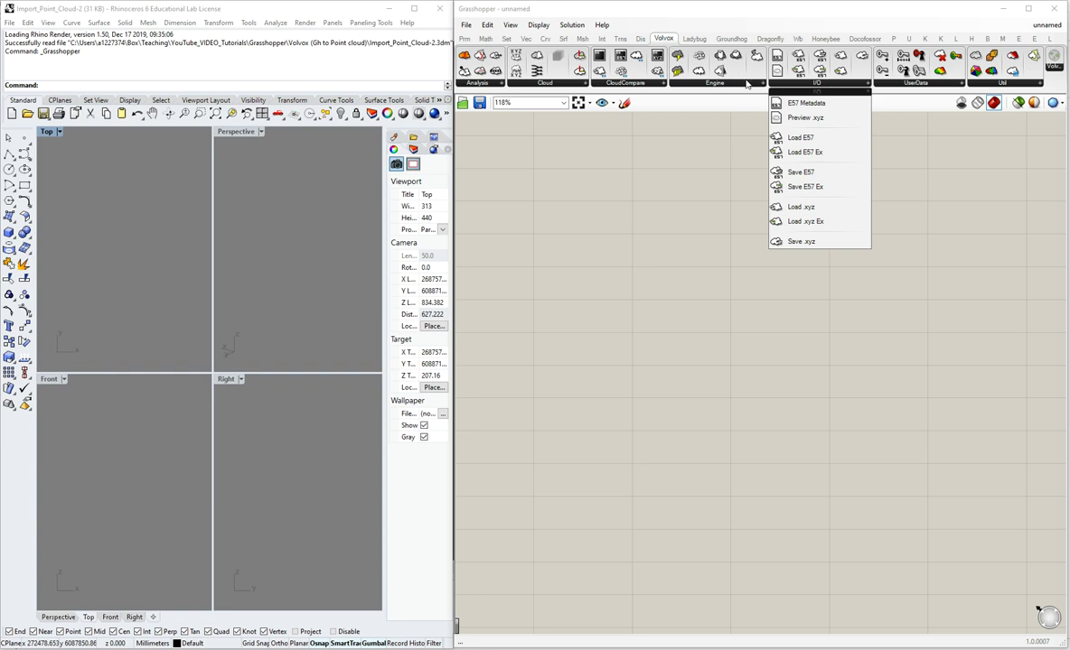
pyautogui.moveTo(746, 83)
pyautogui.moveTo(716, 240); pyautogui.dragTo(669, 260)
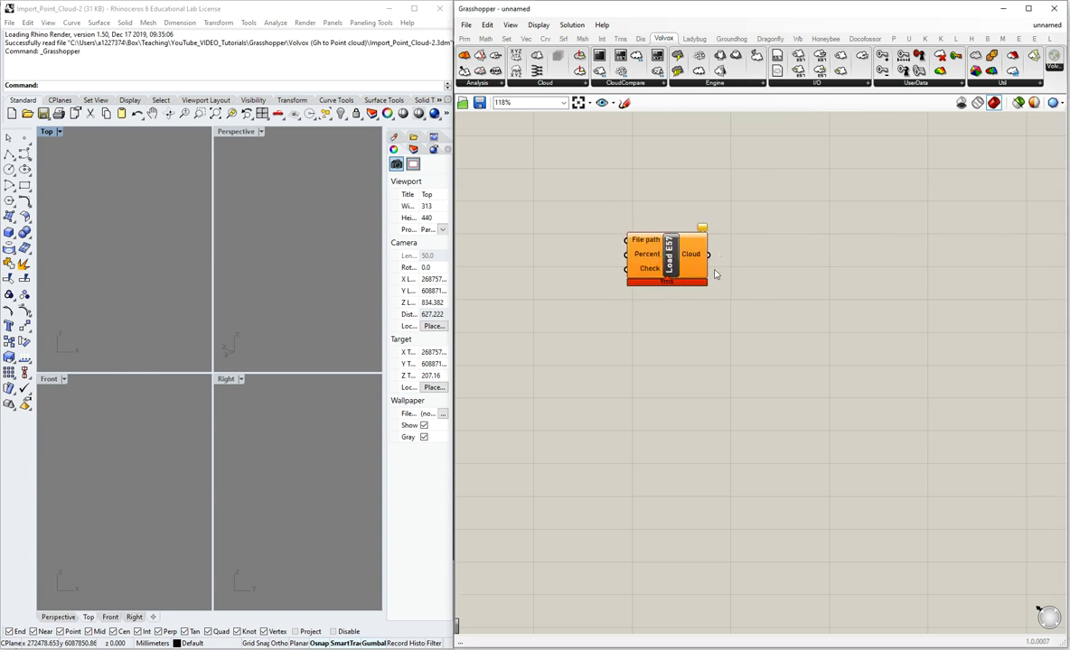
pyautogui.click(674, 271)
pyautogui.press('Delete')
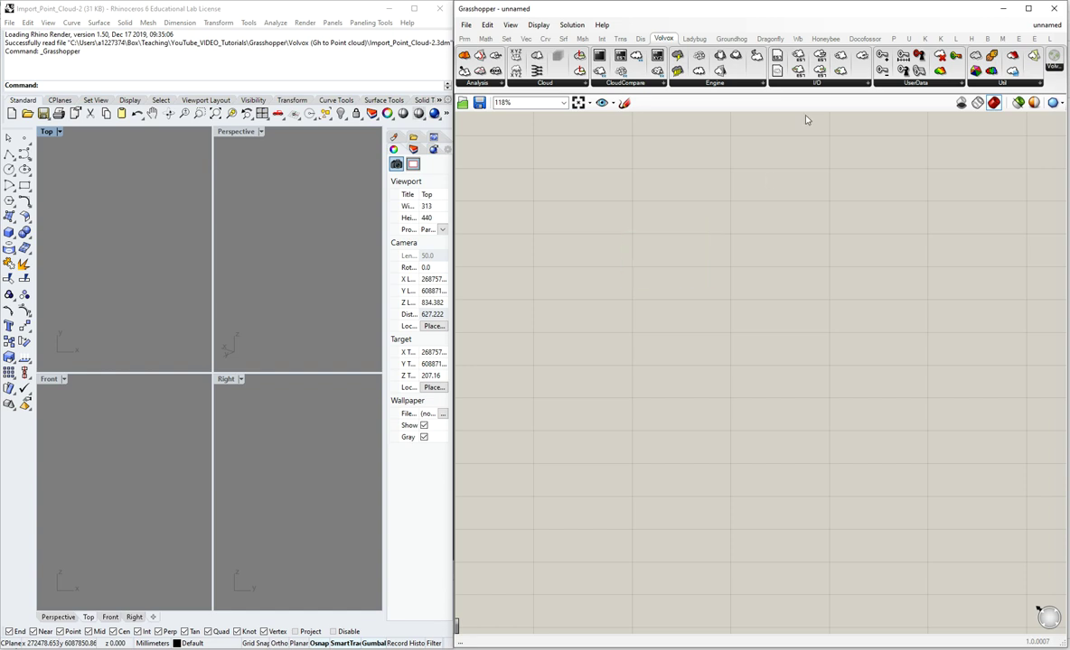
# - Place the Volvox I/O Load E57 component in the upper middle of the empty canvas
pyautogui.click(849, 83)
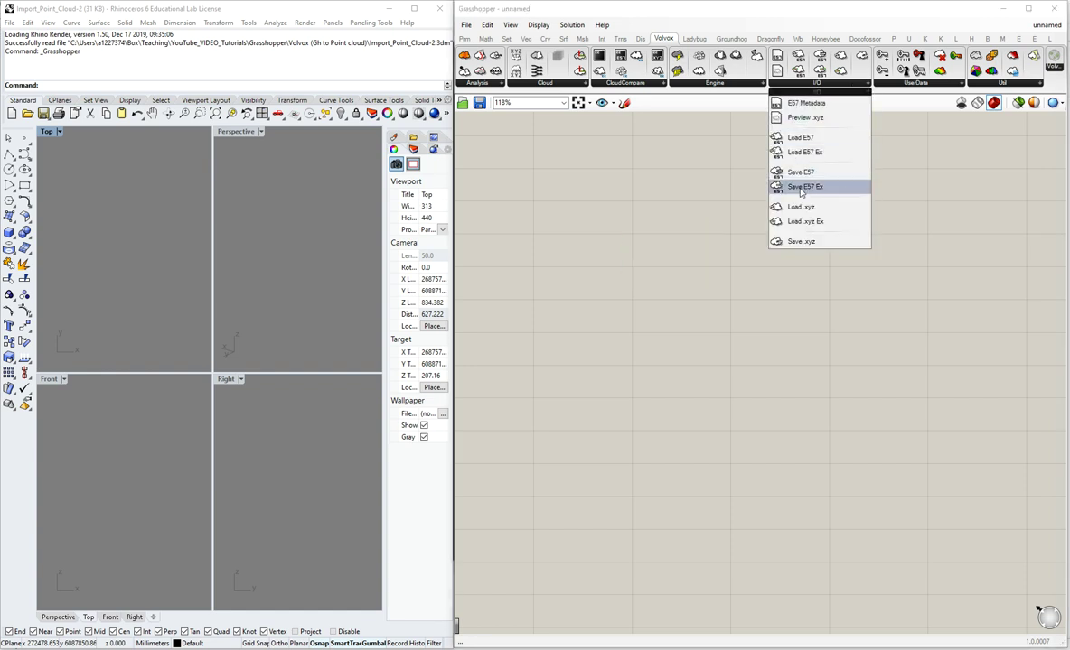
pyautogui.click(803, 138)
pyautogui.click(687, 287)
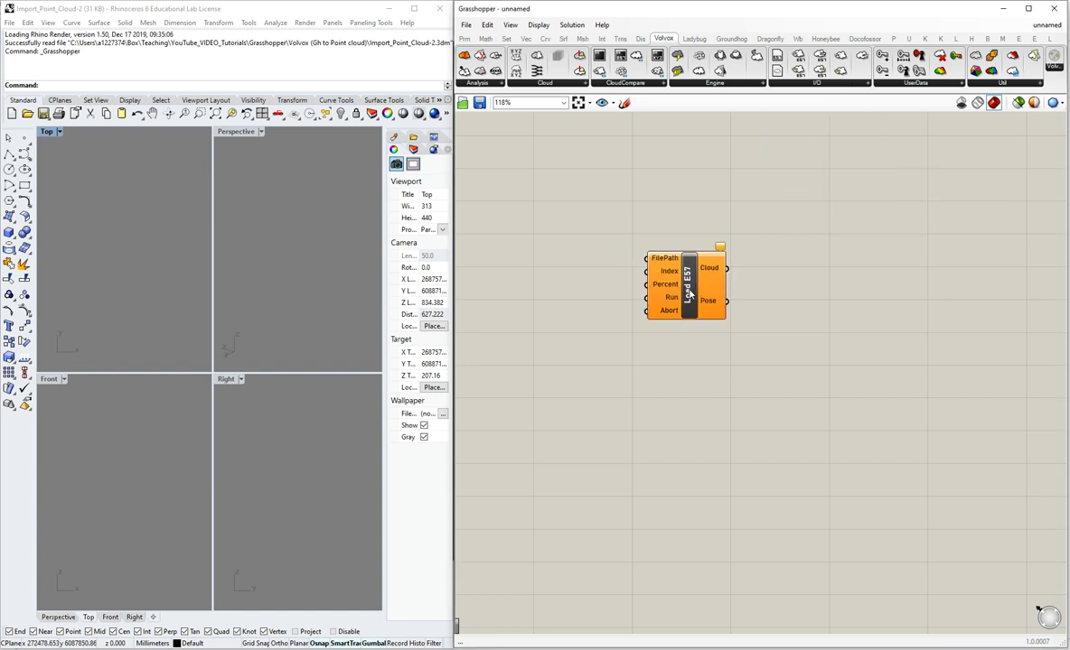
pyautogui.moveTo(687, 286); pyautogui.dragTo(699, 249)
pyautogui.click(669, 189)
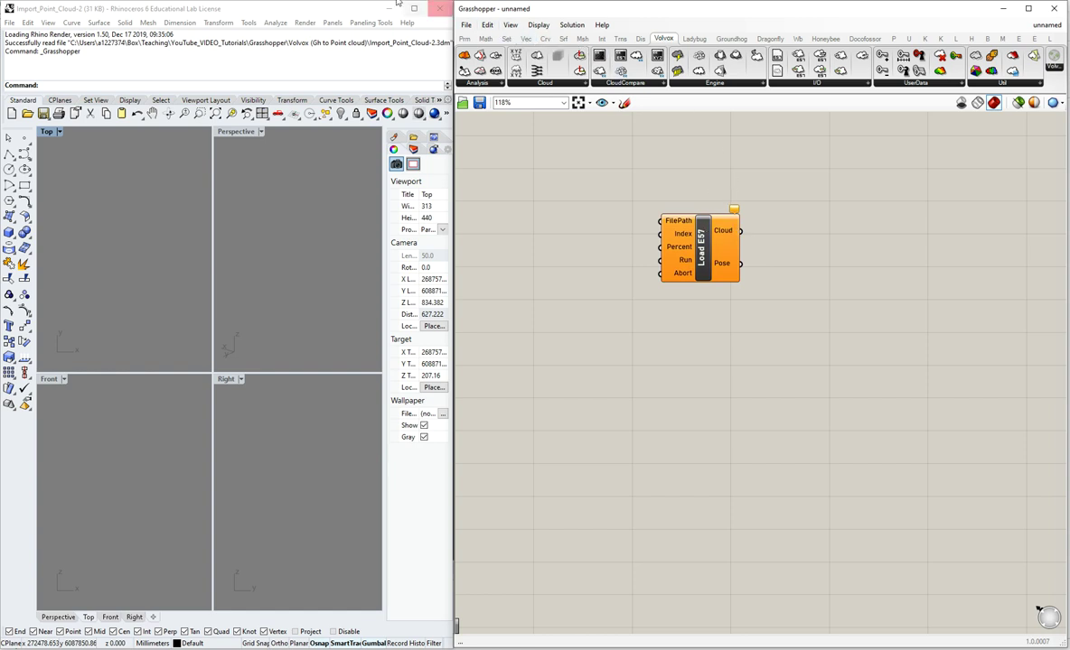
# - Switch to ReCap Photo, dismiss its welcome dialog, and close it to reach the Autodesk ReCap start screen
pyautogui.moveTo(235, 1)
pyautogui.click(235, 39)
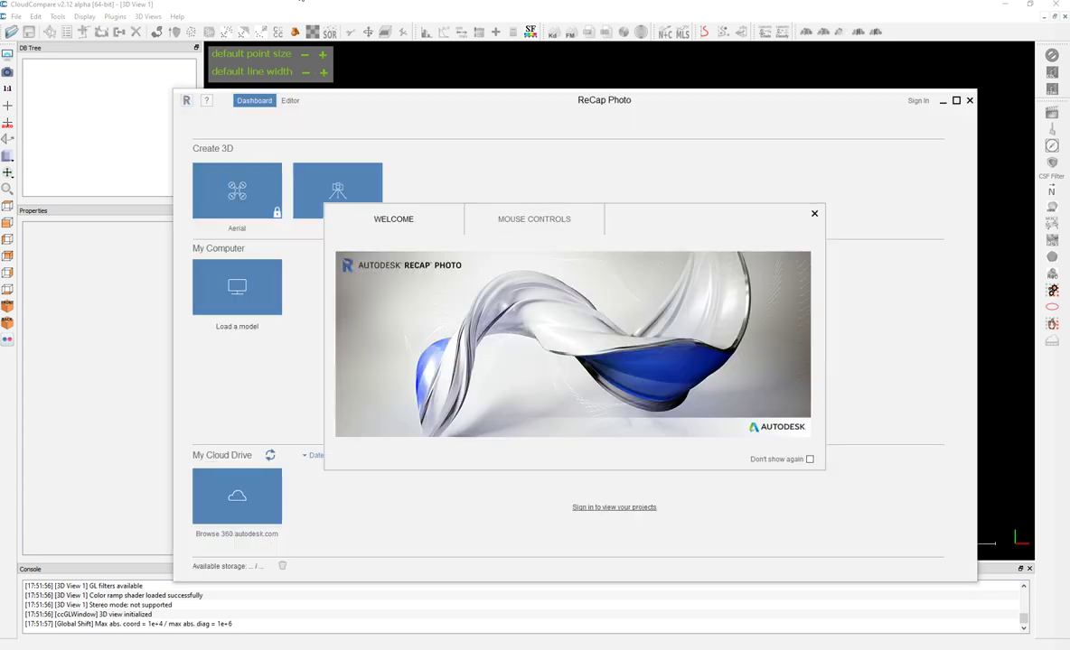
pyautogui.click(814, 214)
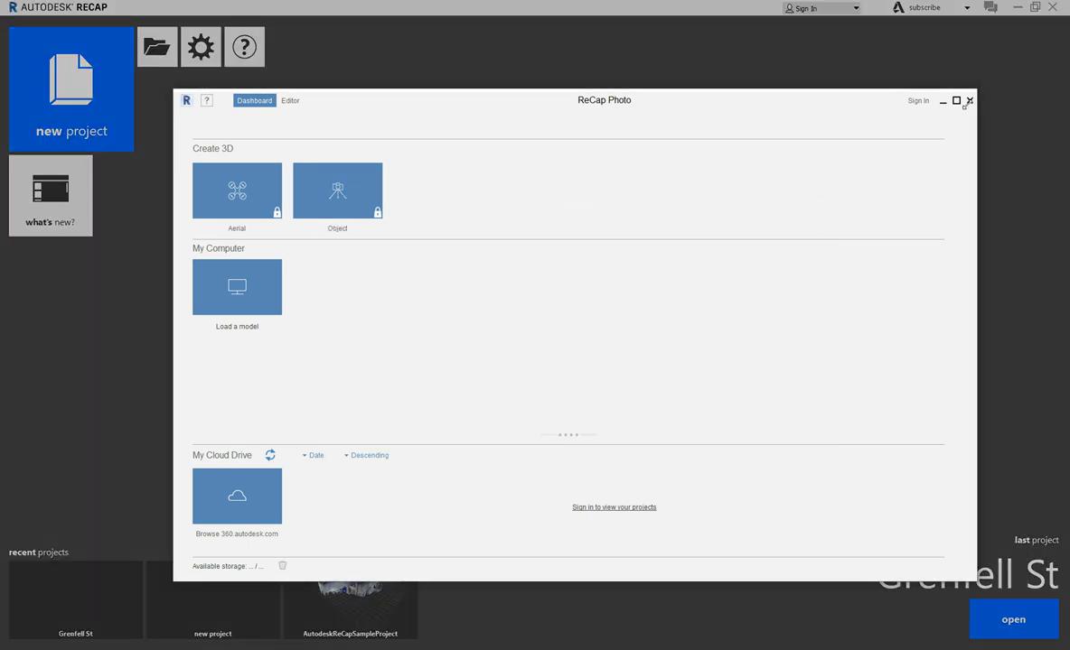
pyautogui.click(969, 102)
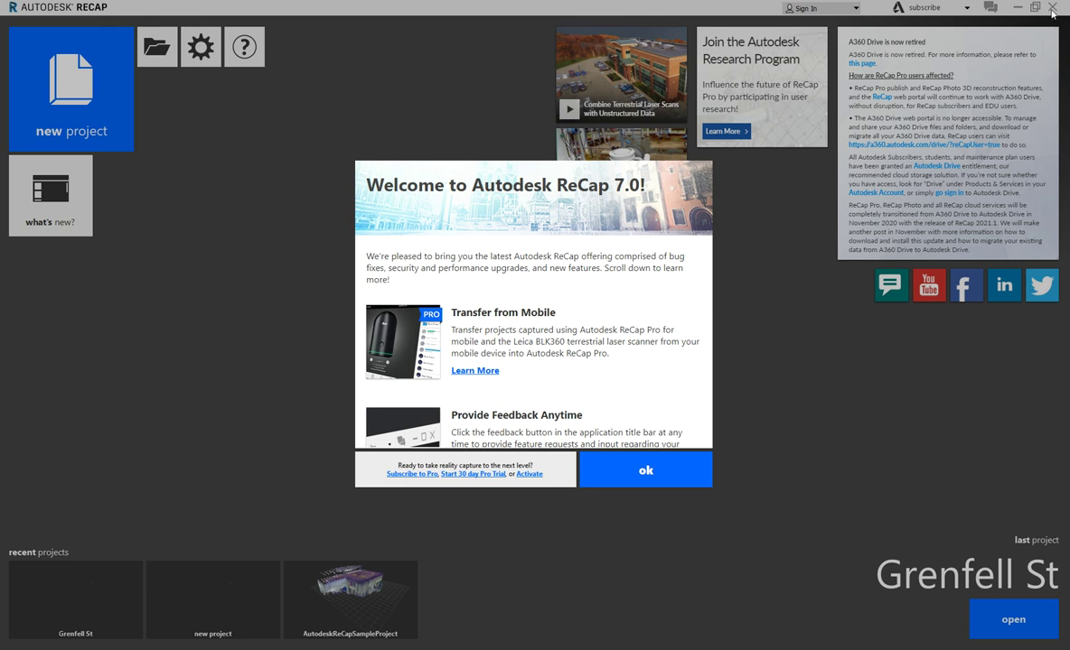
# - Switch from ReCap to the empty CloudCompare window and slightly widen its DB Tree and Properties area
pyautogui.rightClick(291, 2)
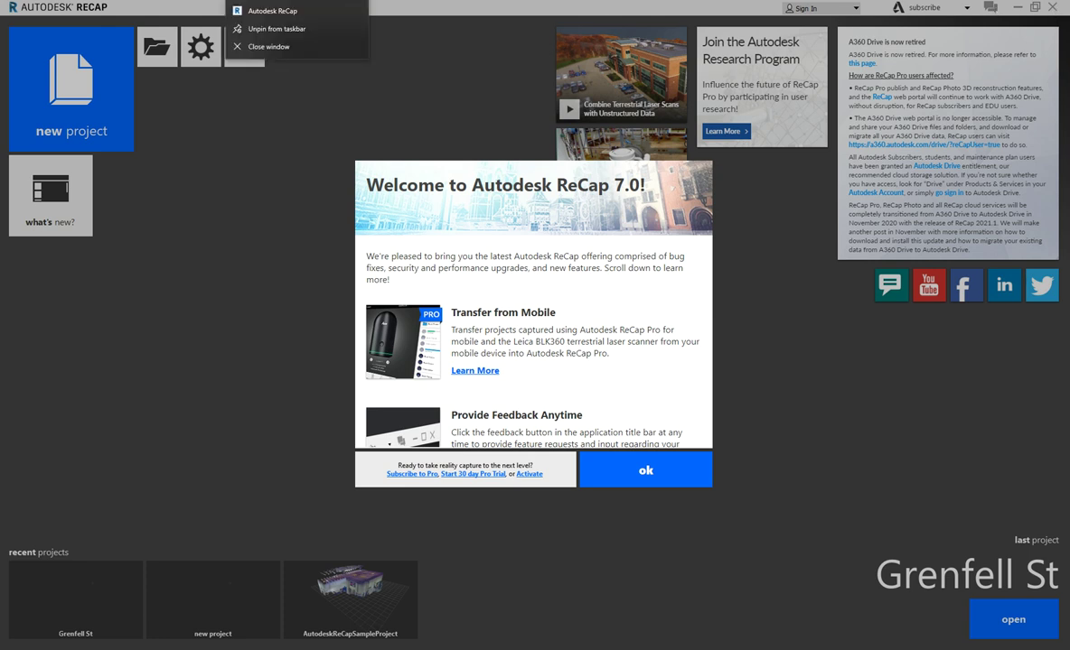
pyautogui.click(272, 51)
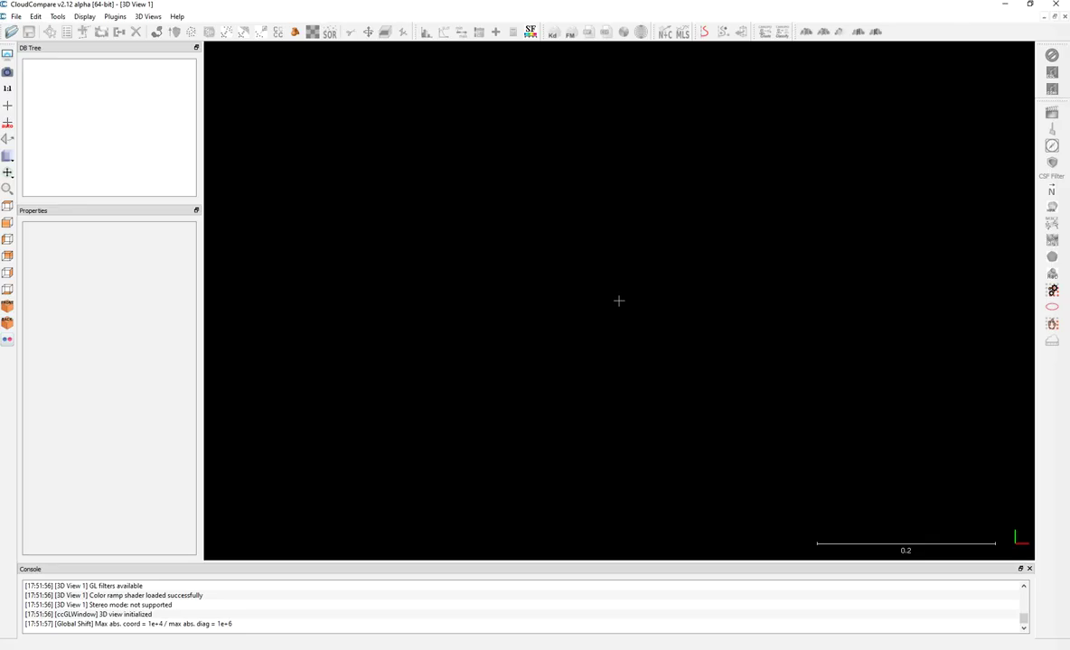
pyautogui.moveTo(221, 101)
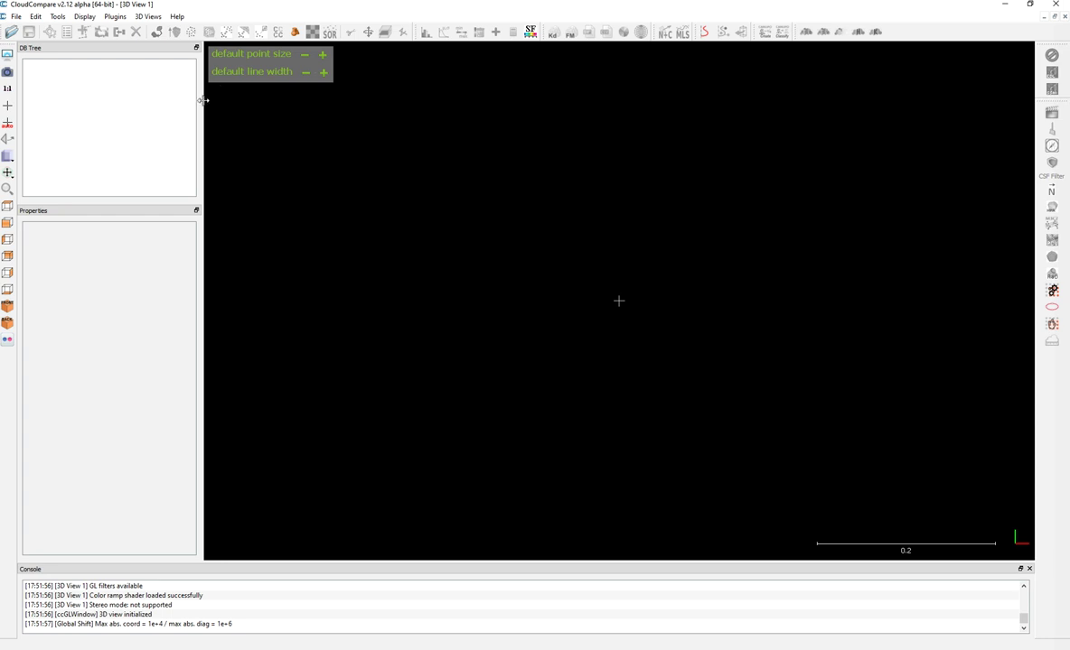
pyautogui.moveTo(204, 100); pyautogui.dragTo(211, 100)
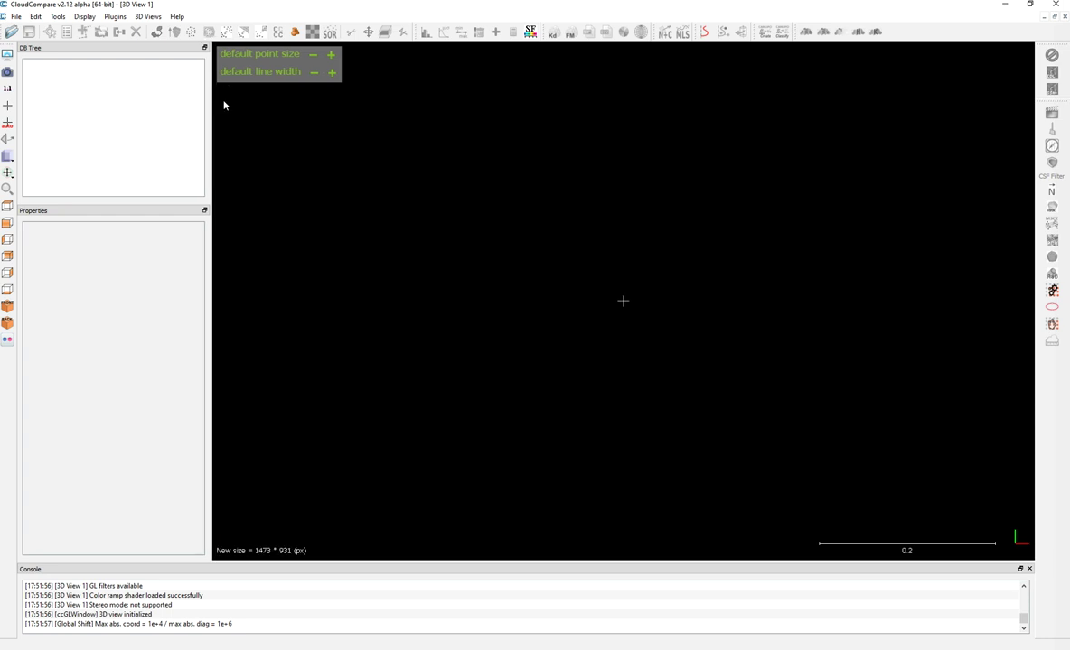
# - Load the Cloud_Ground LAS file into CloudCompare, accepting the suggested global shift of -272000, -6088000, -76.08 for all entities
pyautogui.click(11, 33)
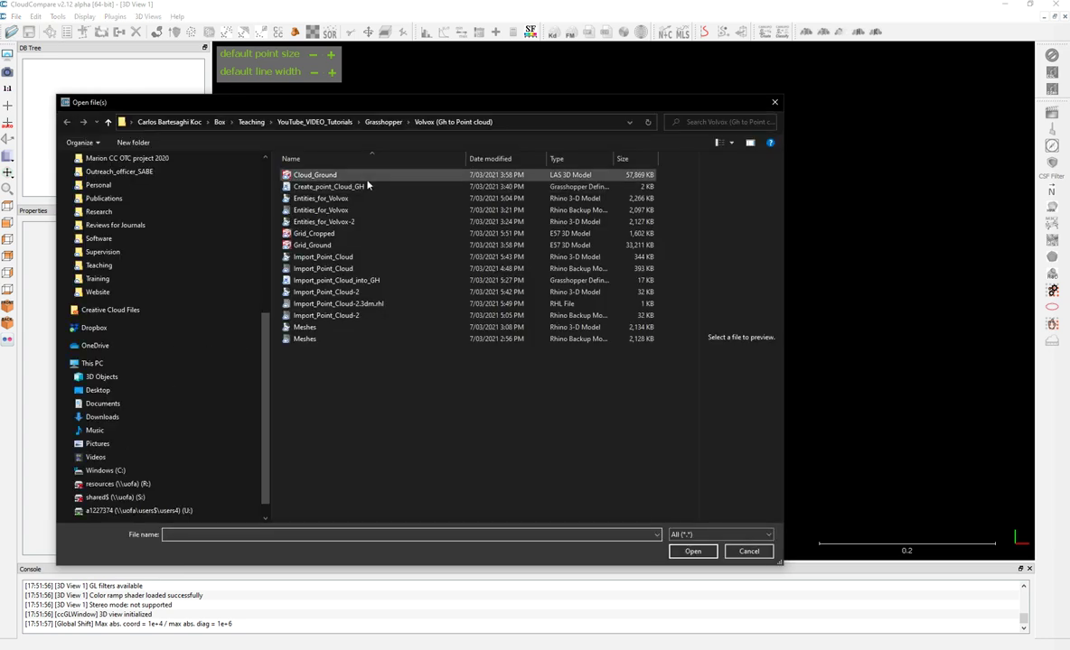
pyautogui.click(322, 177)
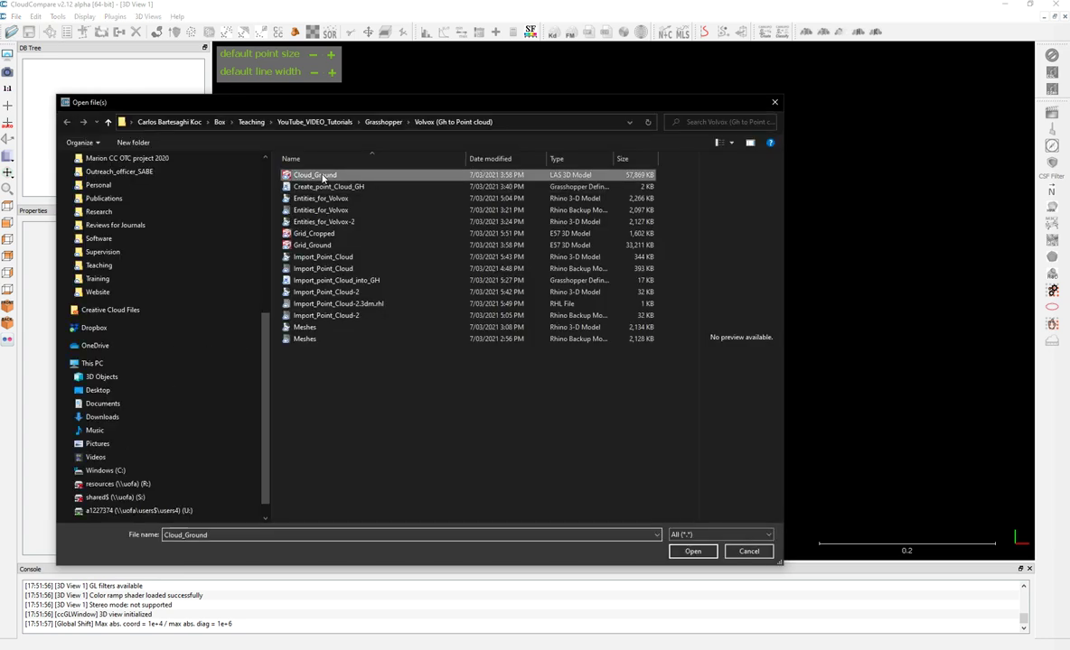
pyautogui.click(692, 551)
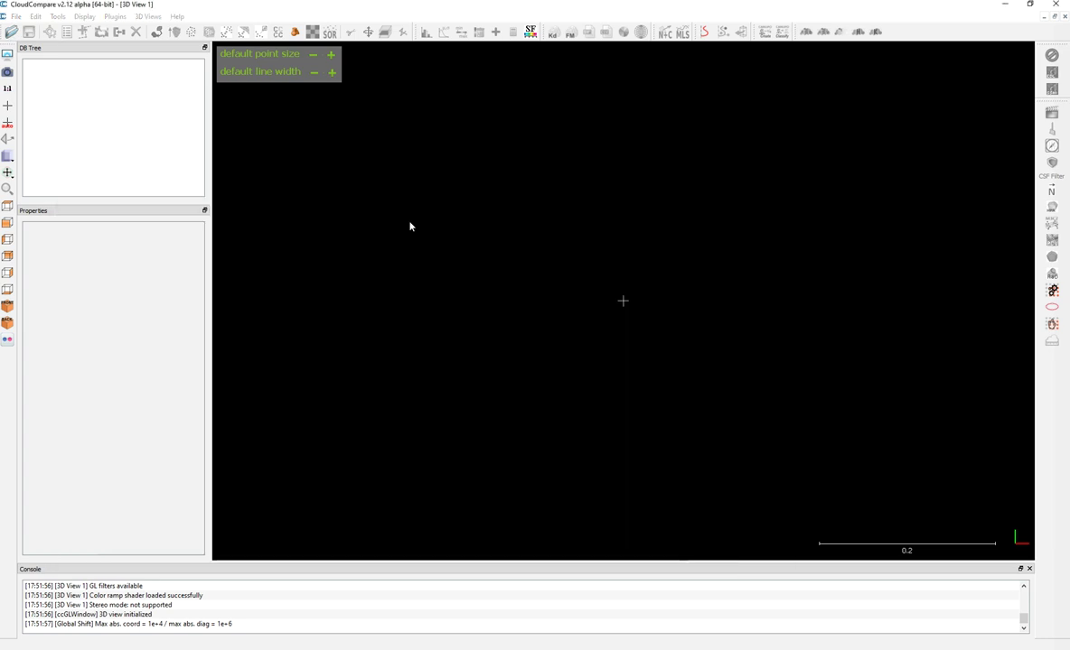
pyautogui.click(568, 440)
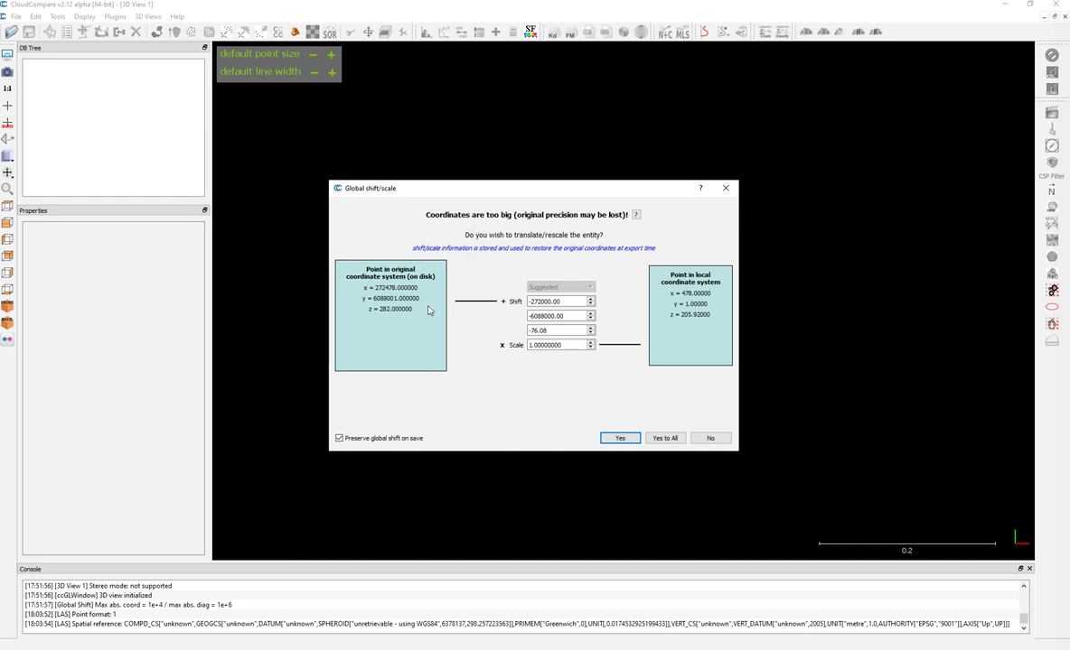
pyautogui.click(667, 439)
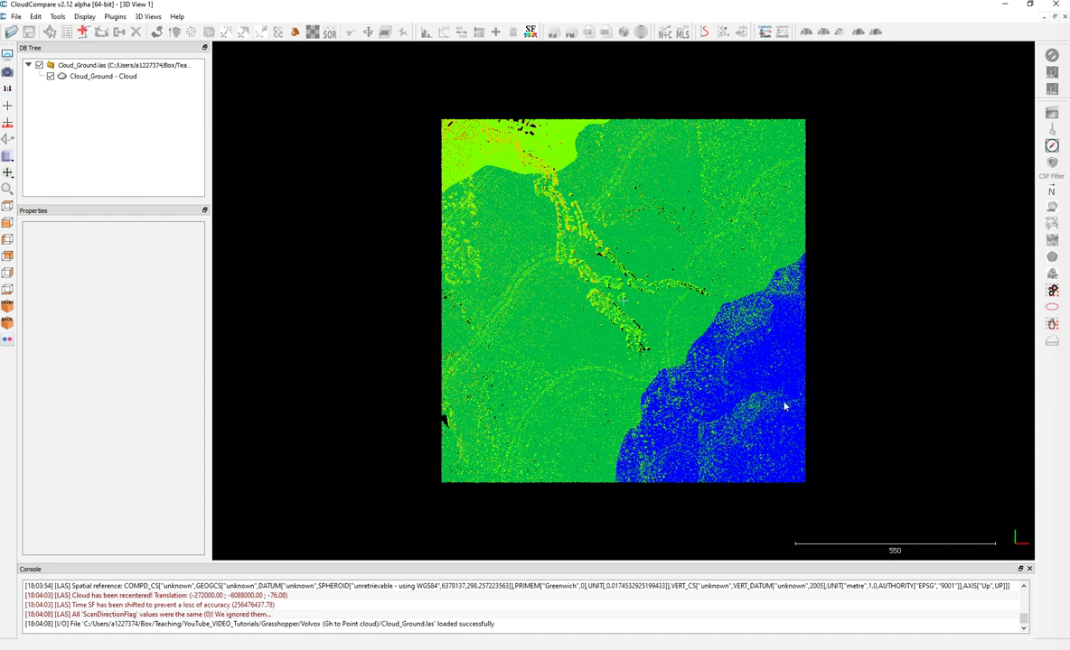
# - View the Cloud_Ground cloud obliquely in 3D and apply the EyeDome Lighting shader to it
pyautogui.click(8, 286)
pyautogui.moveTo(588, 374); pyautogui.dragTo(597, 348, button='right')
pyautogui.moveTo(596, 349); pyautogui.dragTo(590, 305)
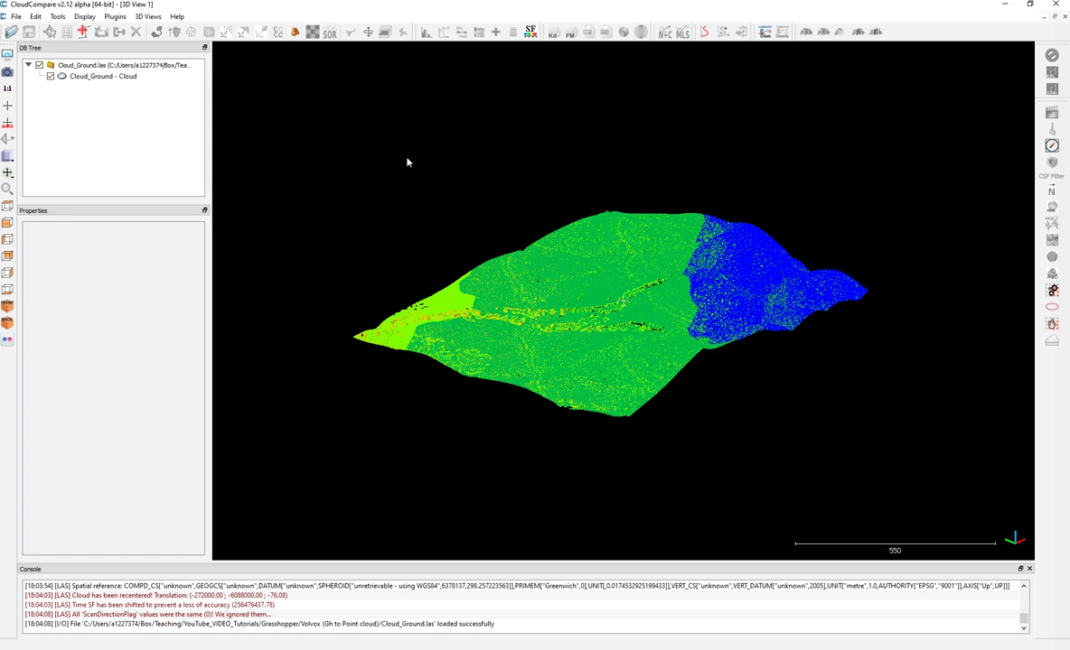
pyautogui.scroll(3, 676, 291)
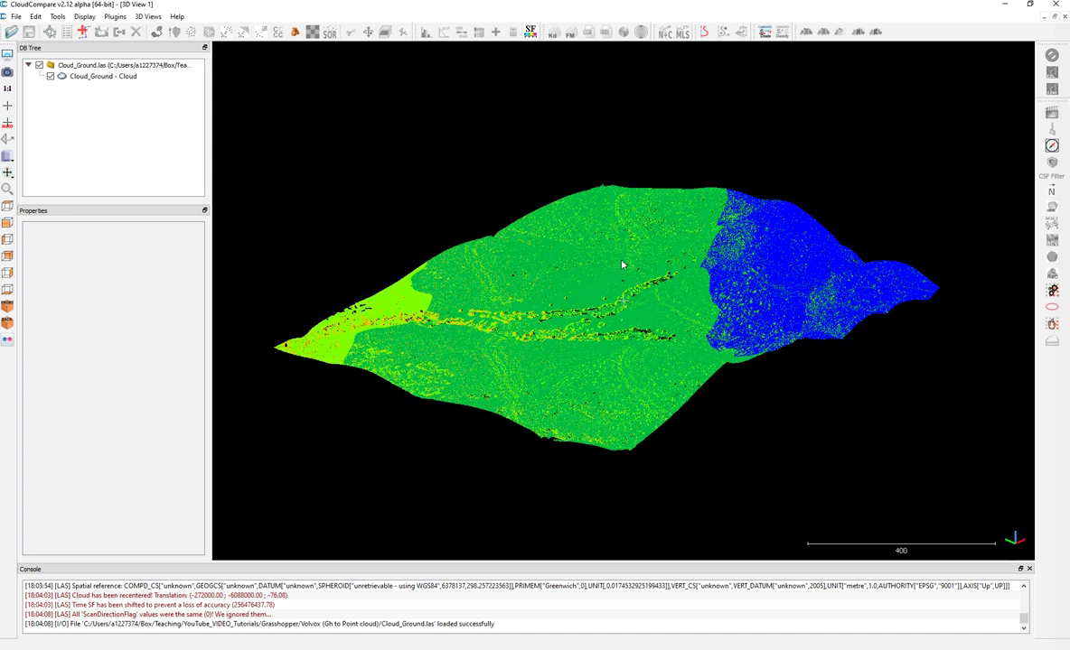
pyautogui.click(1052, 72)
pyautogui.moveTo(466, 289)
pyautogui.mouseDown()
pyautogui.moveTo(815, 374)
pyautogui.moveTo(502, 179)
pyautogui.moveTo(425, 317)
pyautogui.moveTo(605, 244)
pyautogui.mouseUp()
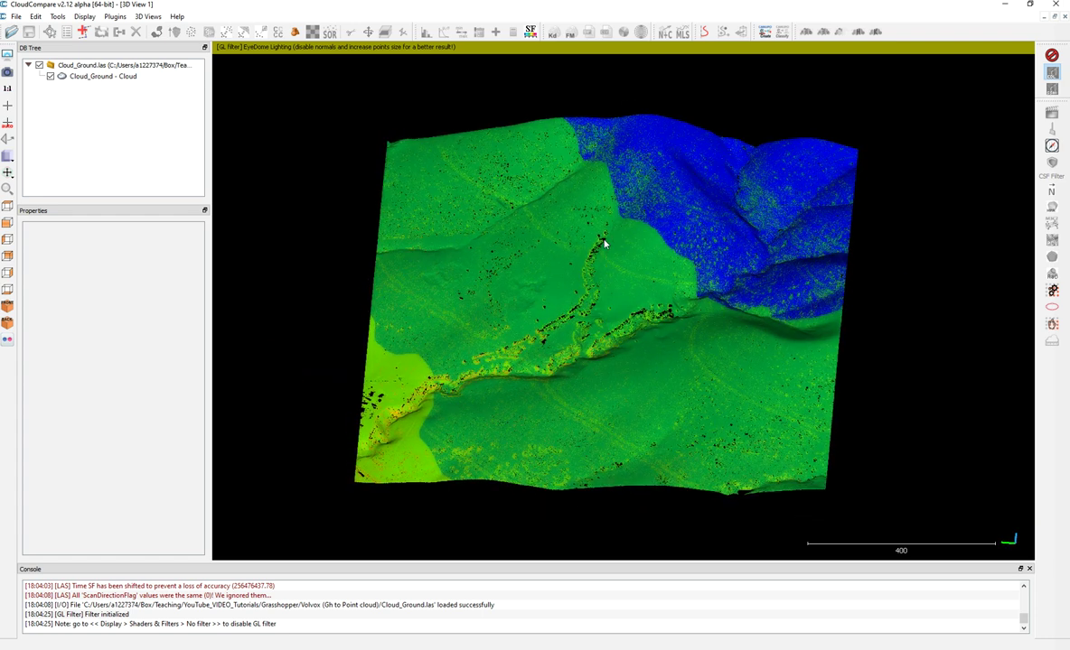
# - Colour the Cloud_Ground cloud by its Intensity scalar field and inspect the terrain from an oblique angle
pyautogui.click(103, 76)
pyautogui.click(126, 281)
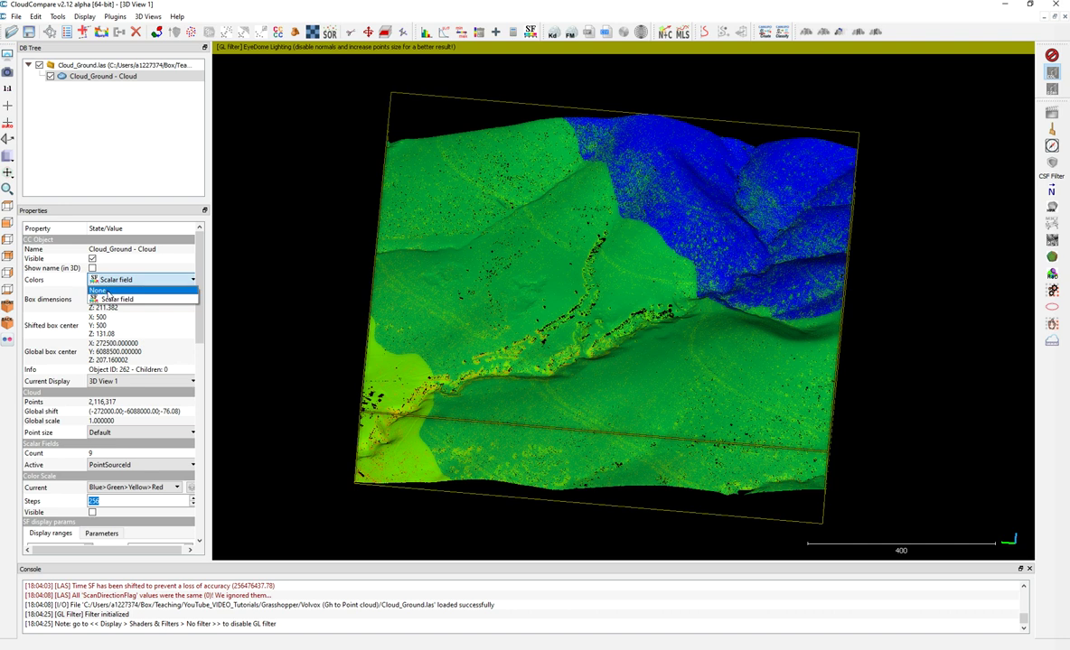
pyautogui.click(101, 280)
pyautogui.click(117, 466)
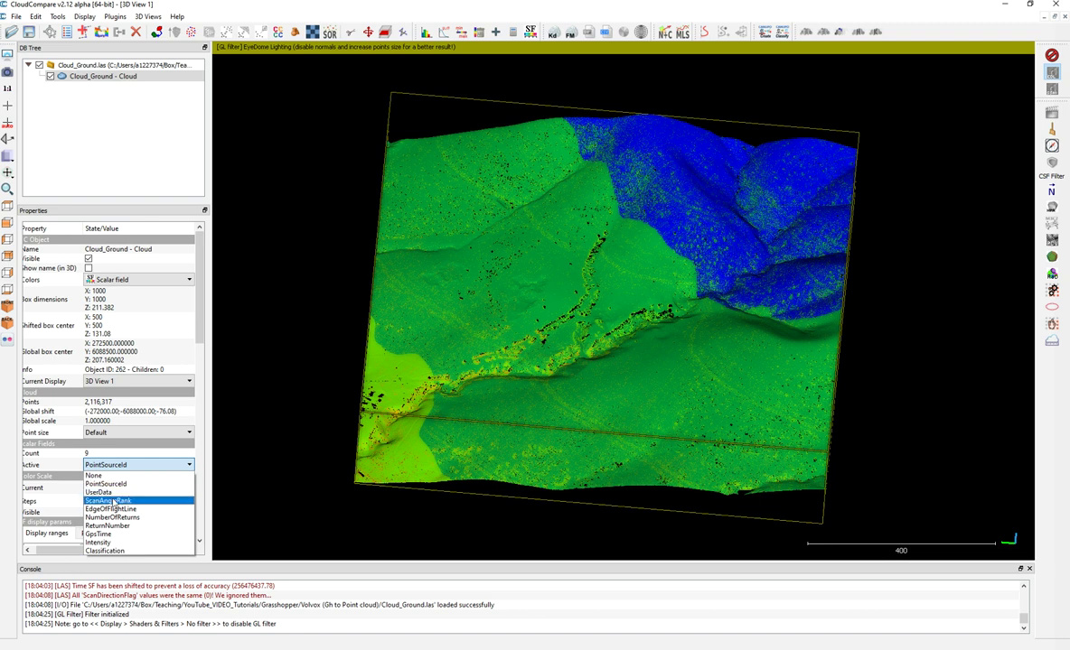
pyautogui.click(105, 543)
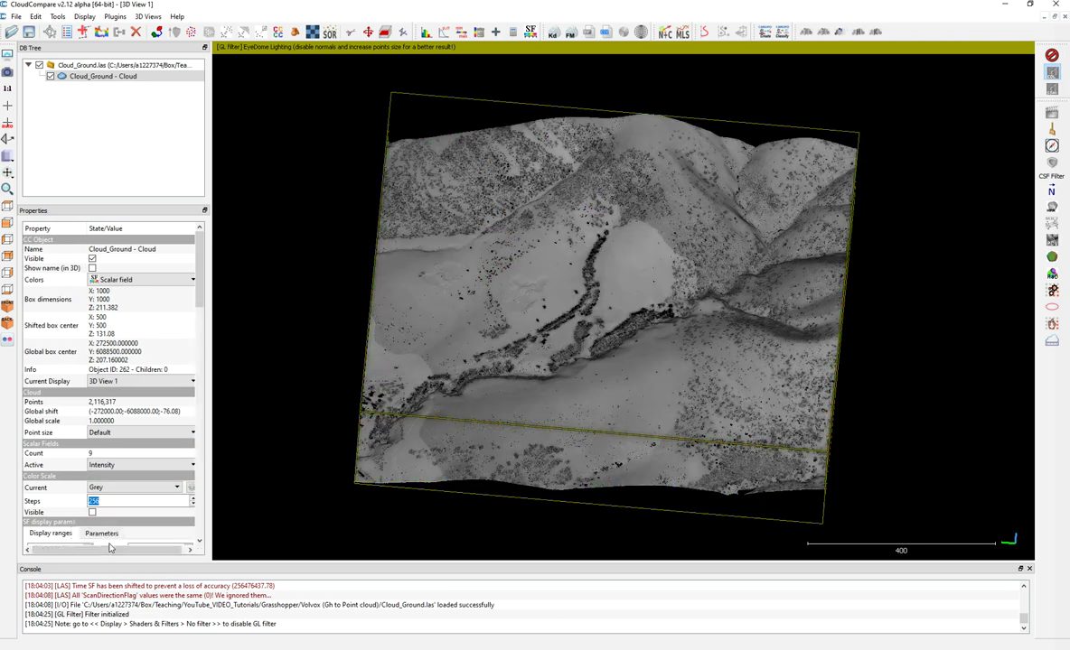
pyautogui.moveTo(435, 351); pyautogui.dragTo(554, 307)
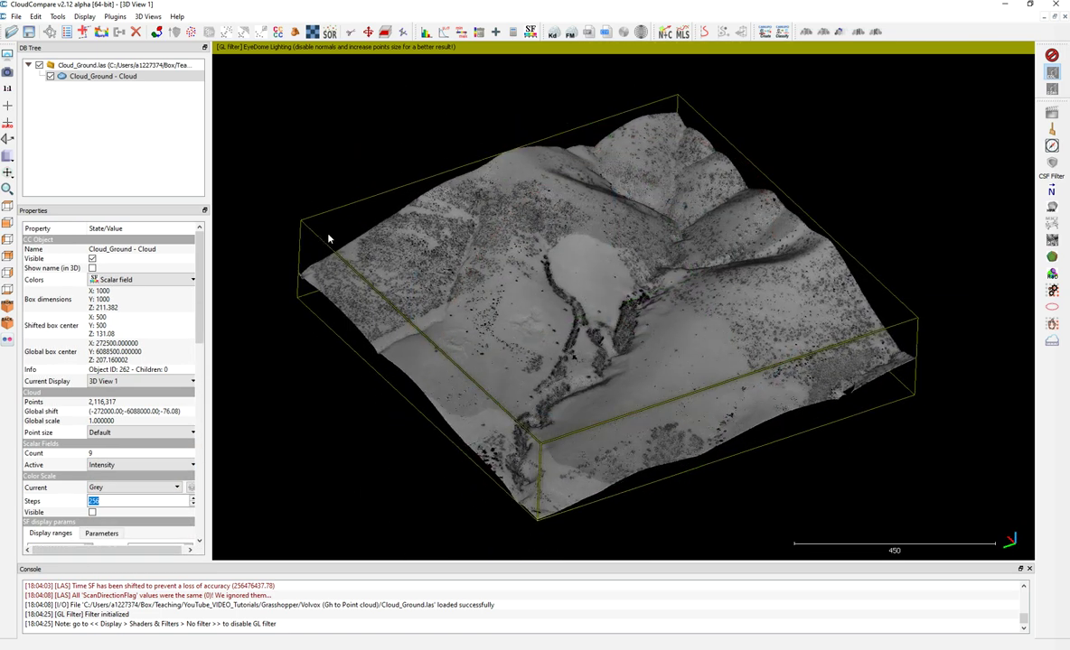
pyautogui.moveTo(330, 239); pyautogui.dragTo(305, 282)
pyautogui.moveTo(527, 277); pyautogui.dragTo(521, 267, button='right')
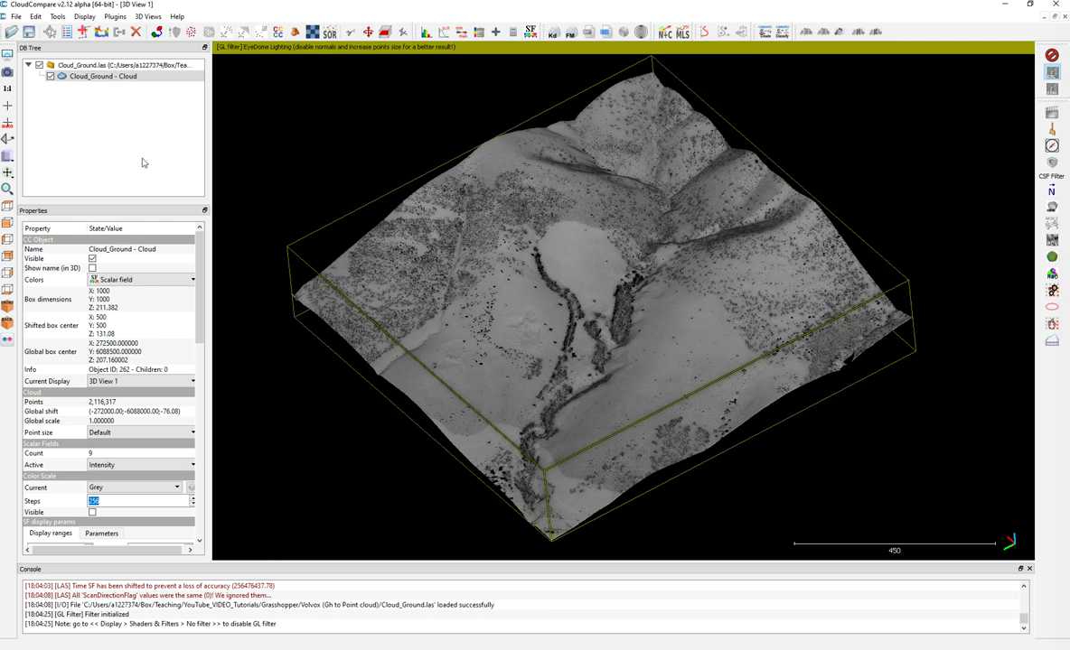
# - Review the file formats offered for saving the Cloud_Ground cloud, including E57 cloud (*.e57), and leave without saving
pyautogui.click(84, 78)
pyautogui.click(14, 33)
pyautogui.press('Escape')
pyautogui.click(29, 33)
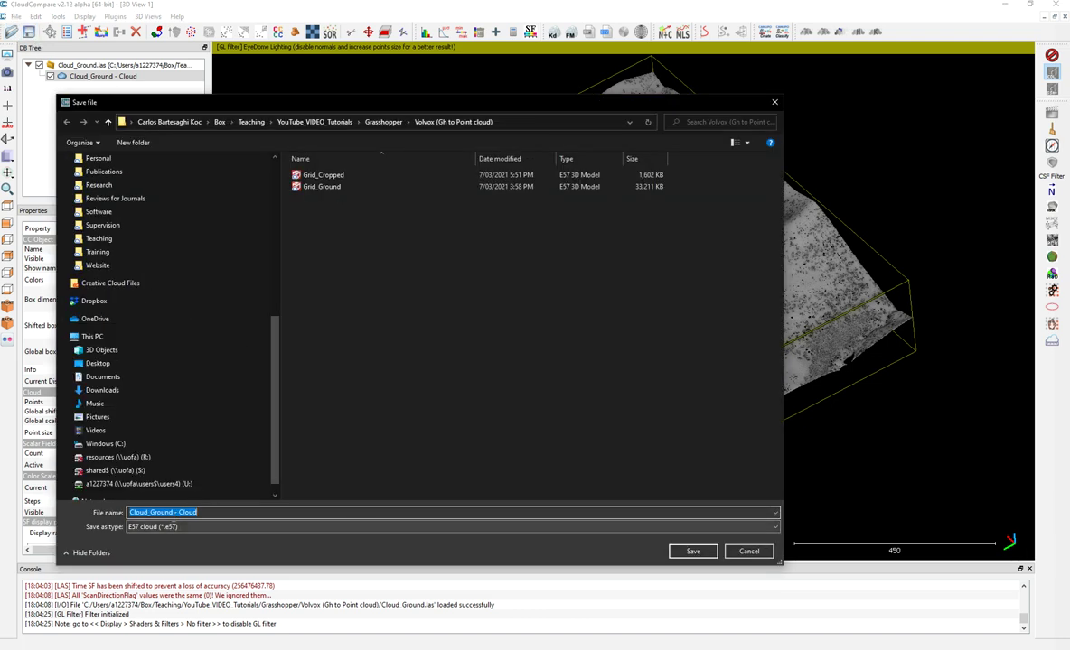
pyautogui.click(140, 528)
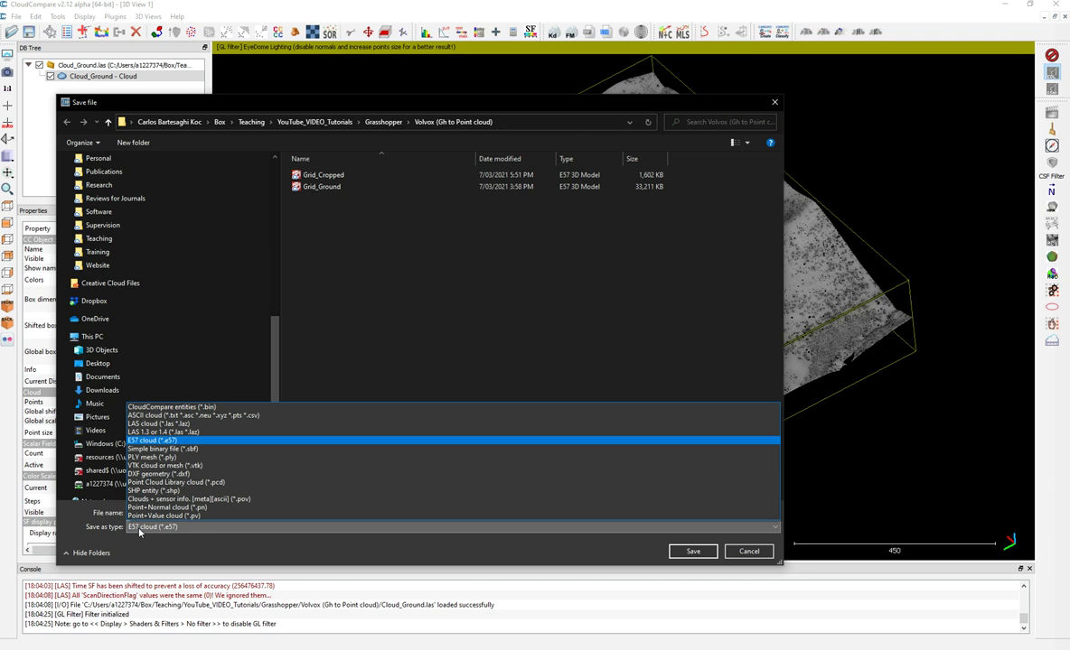
pyautogui.click(140, 532)
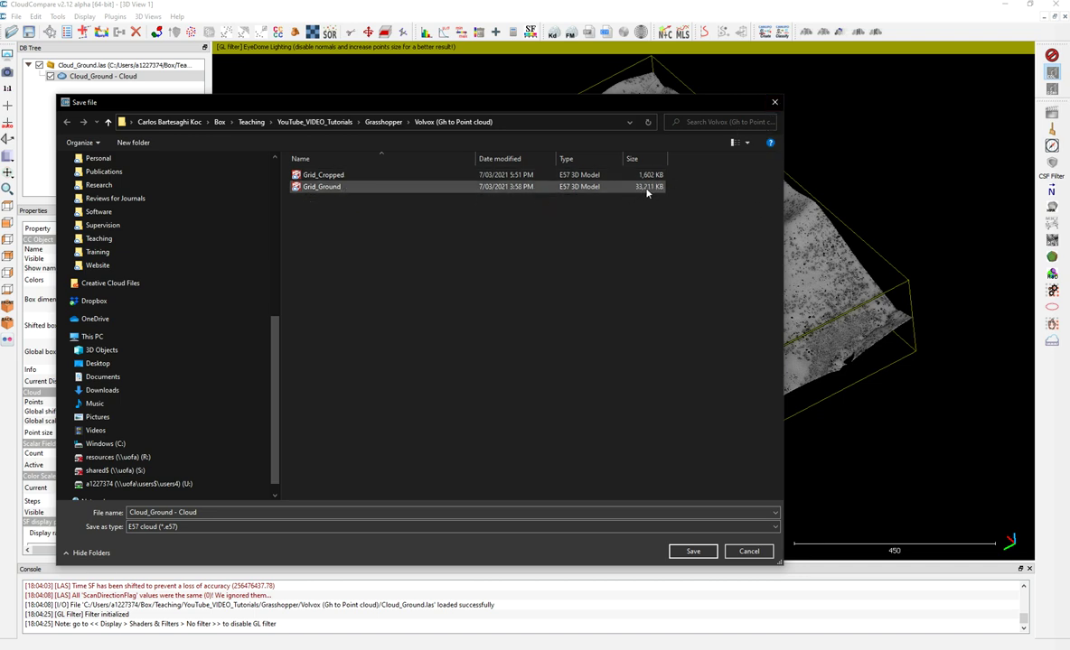
pyautogui.click(774, 102)
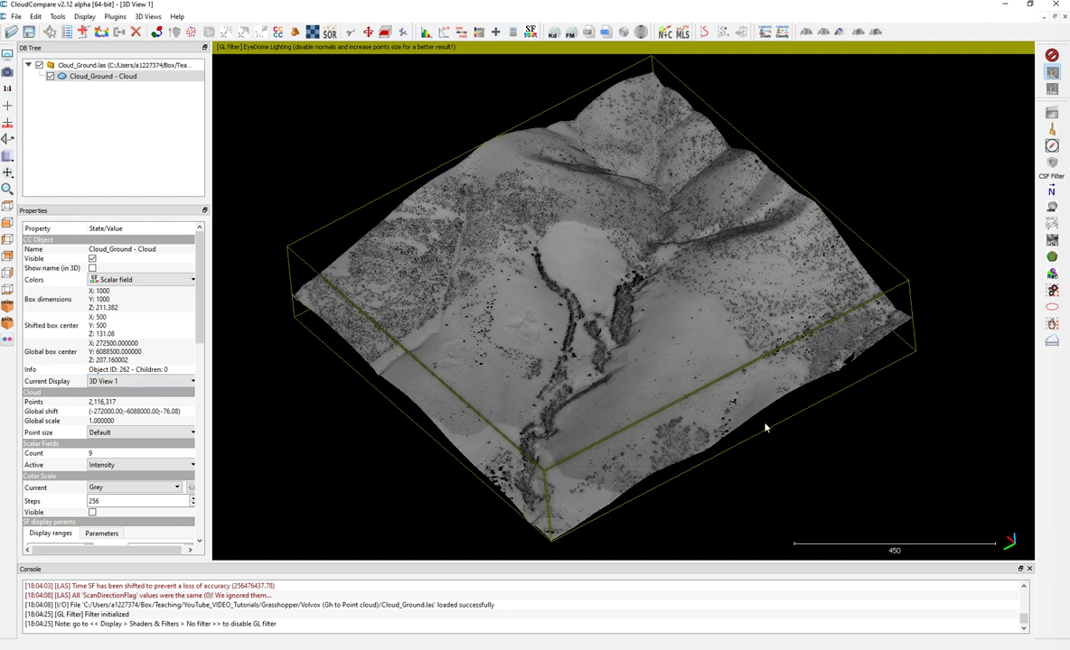
# - Switch from CloudCompare back to the Import_Point_Cloud-2 Rhino window with its Grasshopper canvas
pyautogui.click(1008, 7)
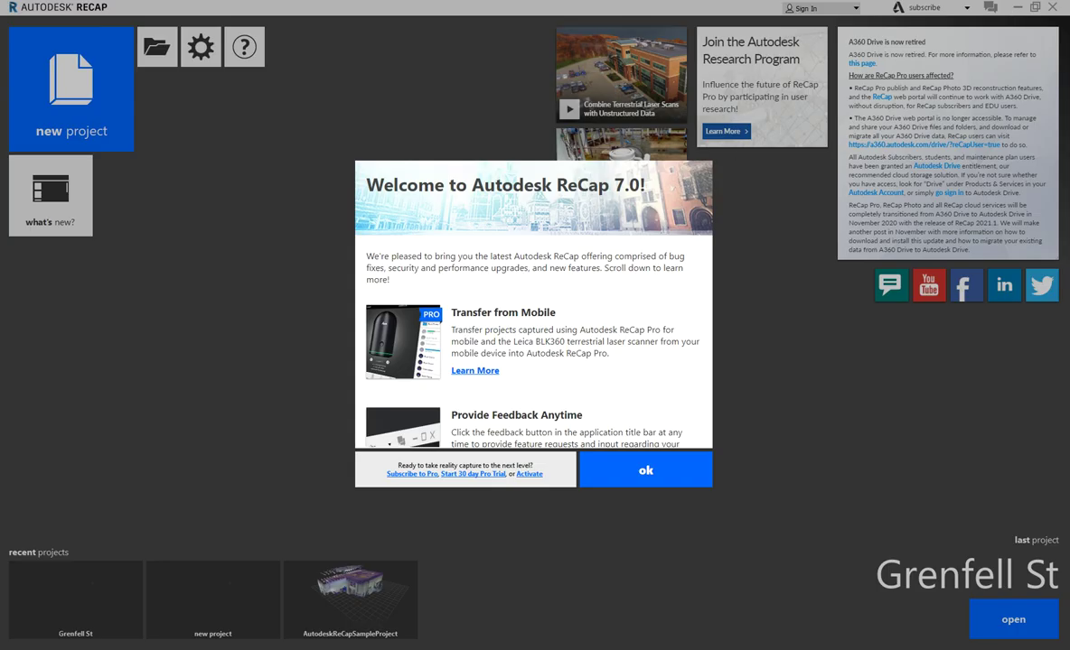
pyautogui.rightClick(275, 2)
pyautogui.click(267, 50)
pyautogui.moveTo(426, 6)
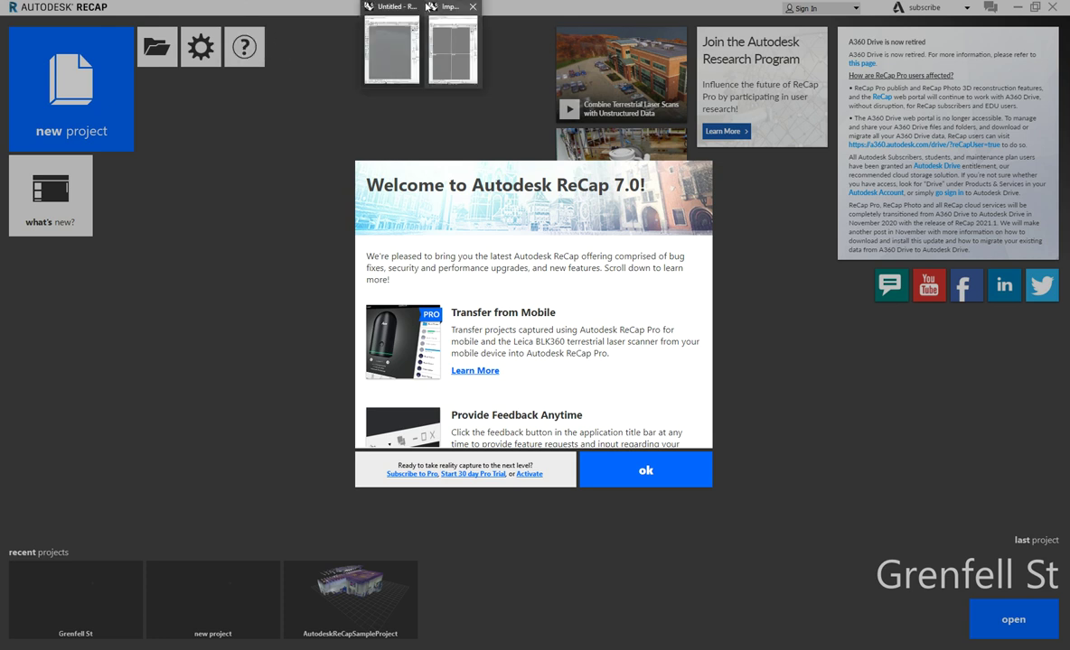
pyautogui.click(442, 44)
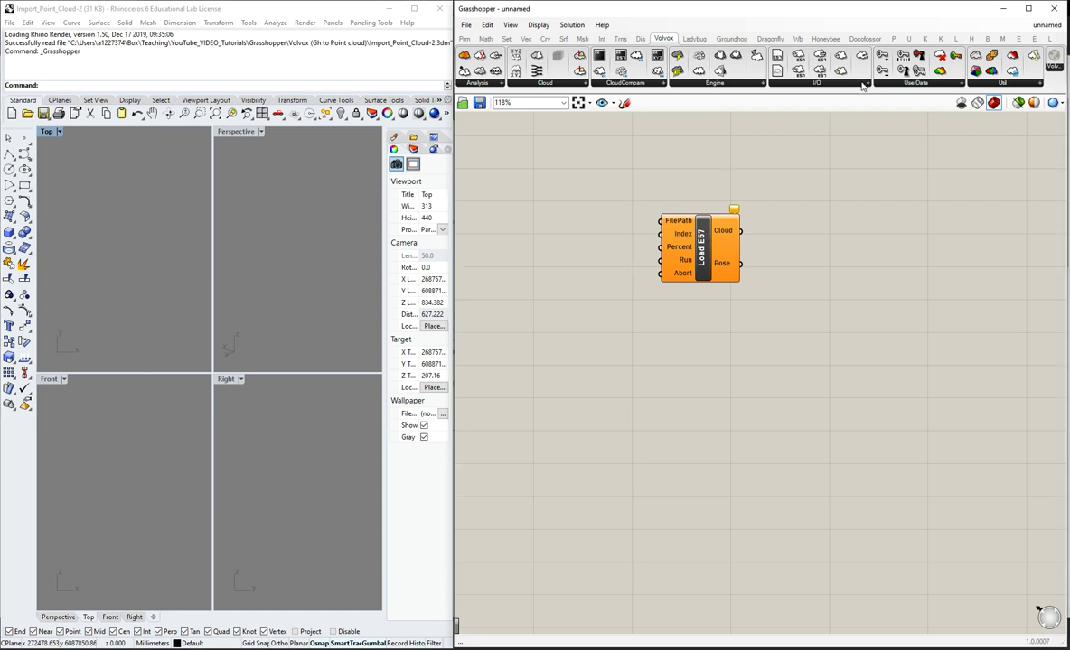
# - Move the Load E57 component slightly right and down on the canvas and set Grasshopper to draw component icons
pyautogui.click(808, 82)
pyautogui.moveTo(702, 250); pyautogui.dragTo(754, 265)
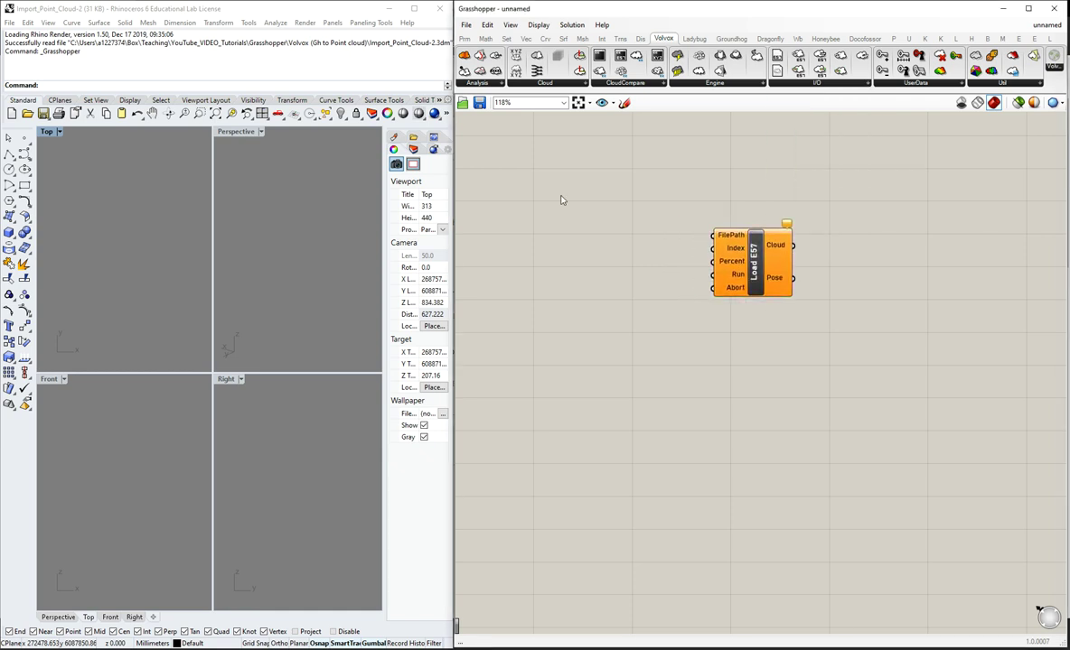
pyautogui.doubleClick(586, 242)
pyautogui.click(538, 24)
pyautogui.click(557, 37)
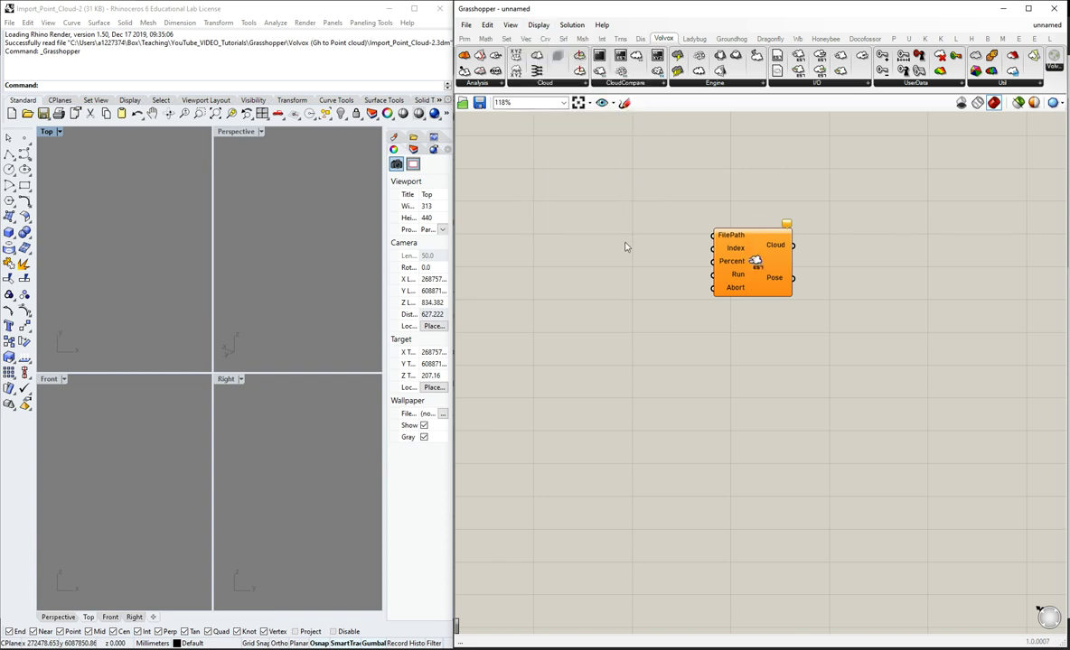
# - Add a File Path parameter beside the Load E57 component and connect it to the FilePath input
pyautogui.doubleClick(592, 228)
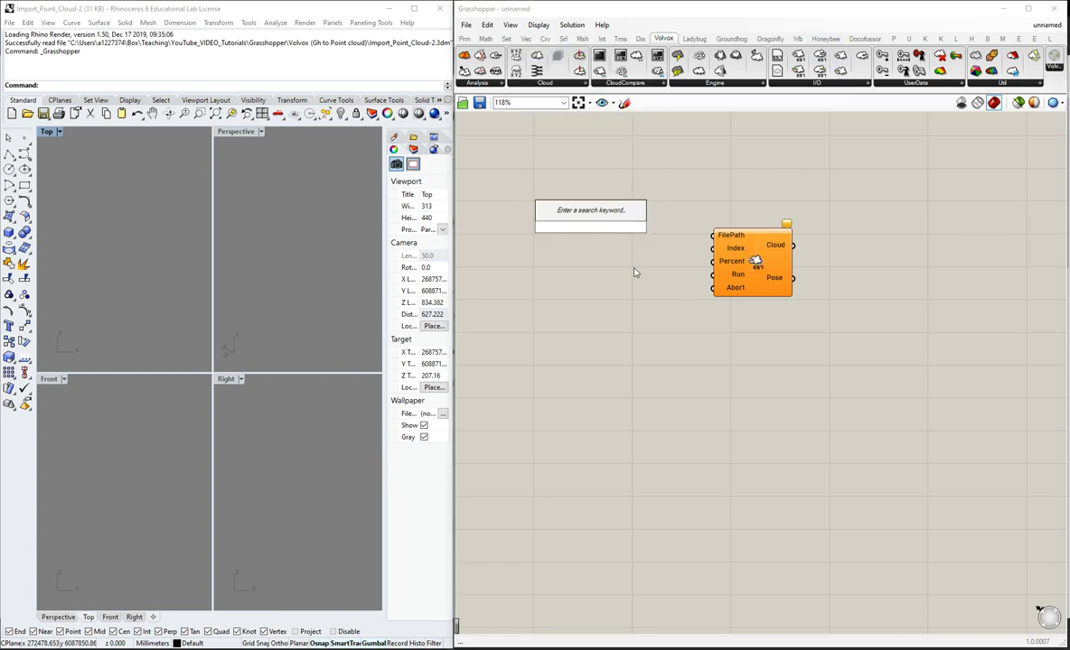
pyautogui.doubleClick(605, 243)
pyautogui.write('file')
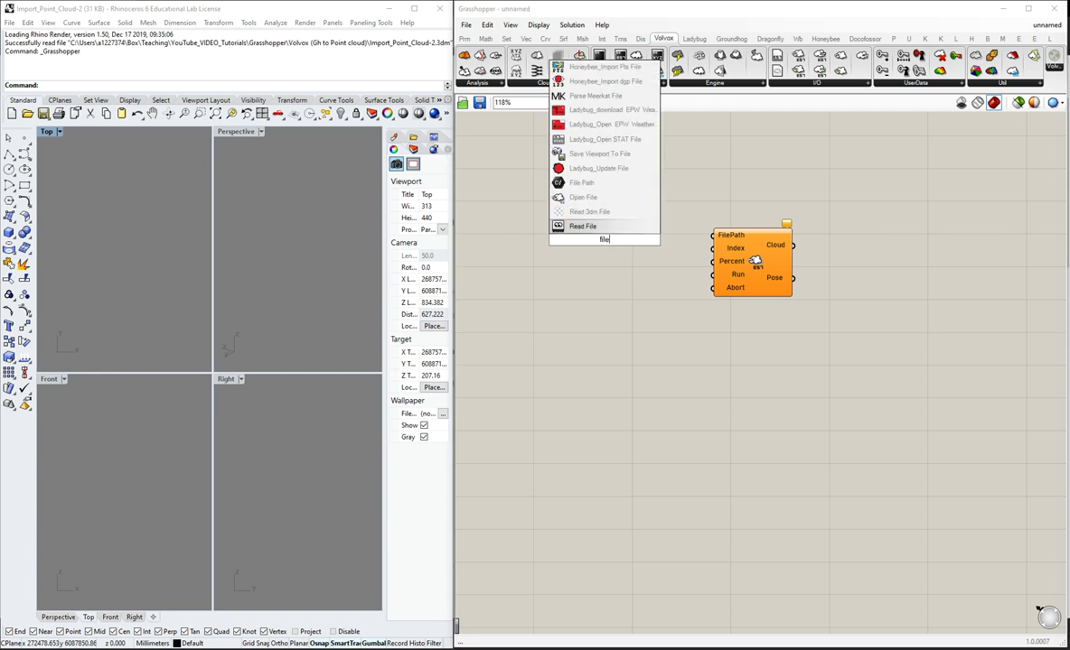
pyautogui.click(583, 182)
pyautogui.moveTo(625, 238); pyautogui.dragTo(755, 258)
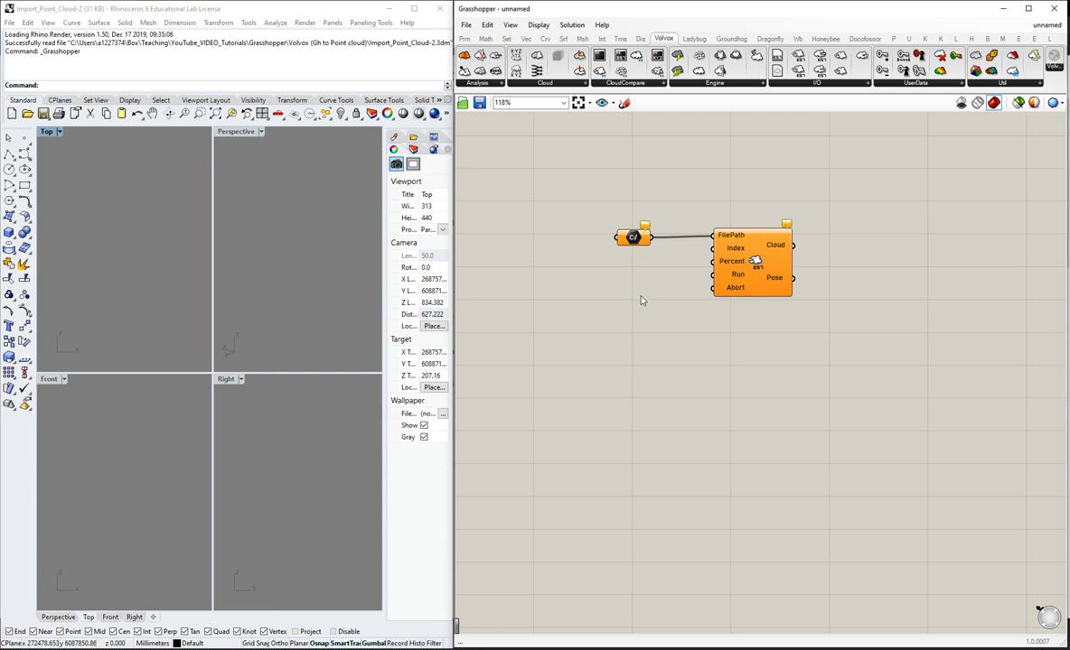
# - Set the File Path parameter to the existing Grid_Ground E57 file and align the parameter with the FilePath input
pyautogui.rightClick(633, 239)
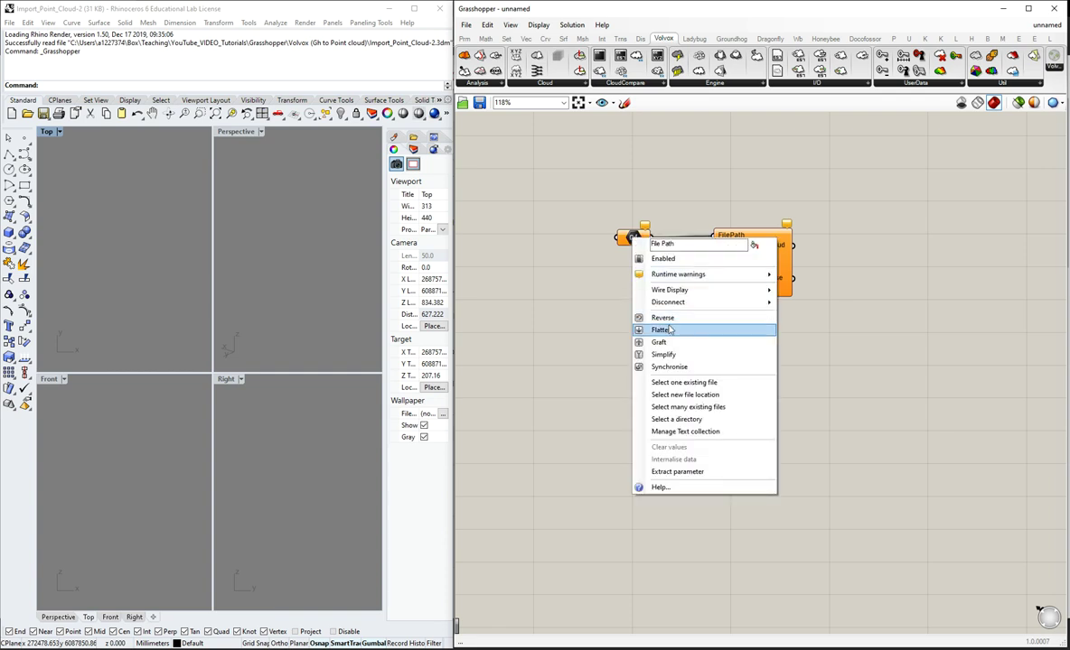
pyautogui.click(675, 389)
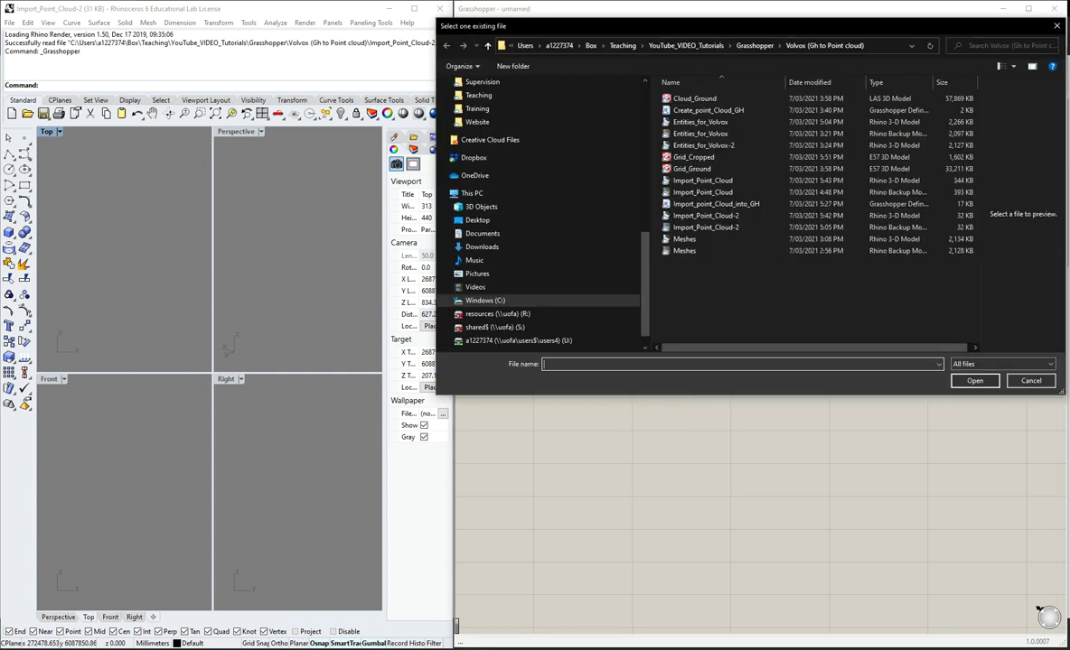
pyautogui.moveTo(682, 30); pyautogui.dragTo(572, 66)
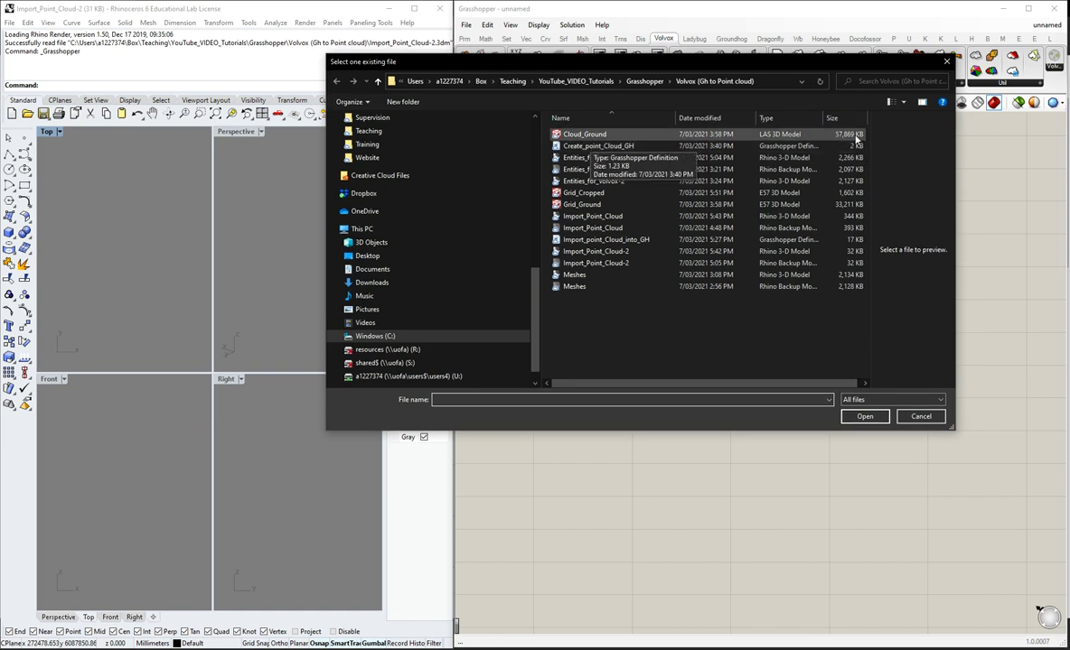
pyautogui.click(581, 205)
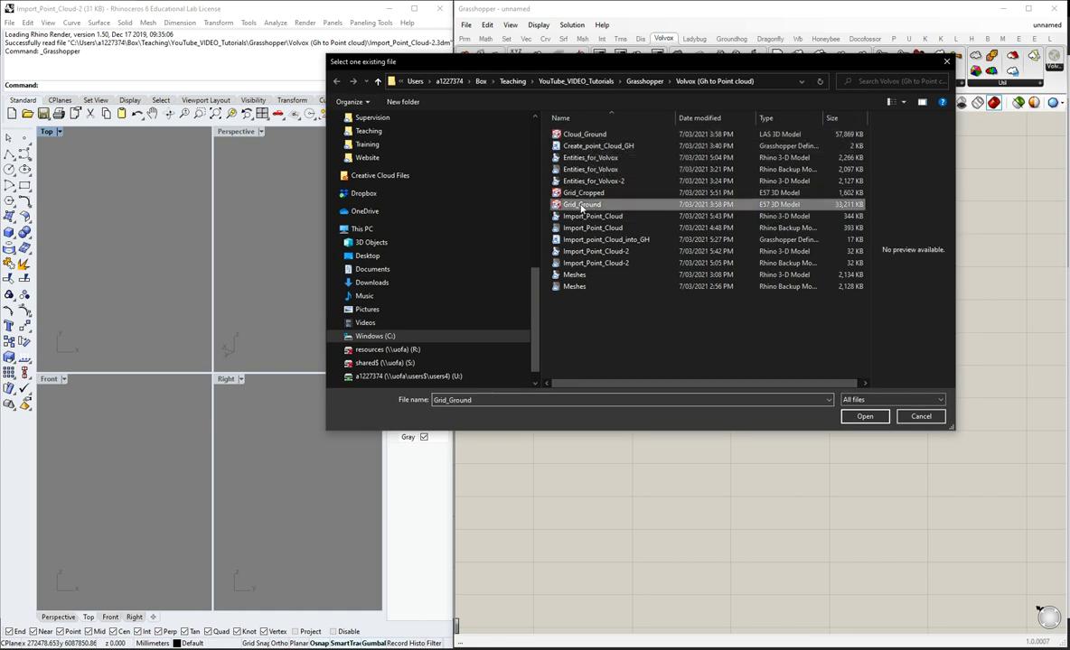
pyautogui.click(864, 416)
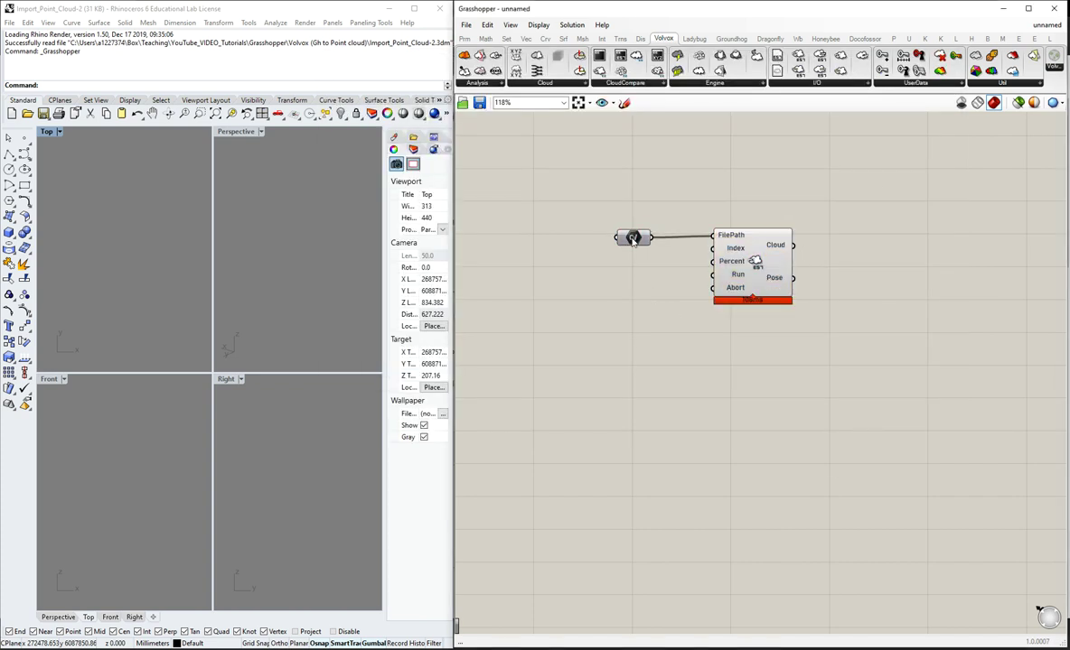
pyautogui.moveTo(632, 238); pyautogui.dragTo(636, 236)
pyautogui.click(647, 200)
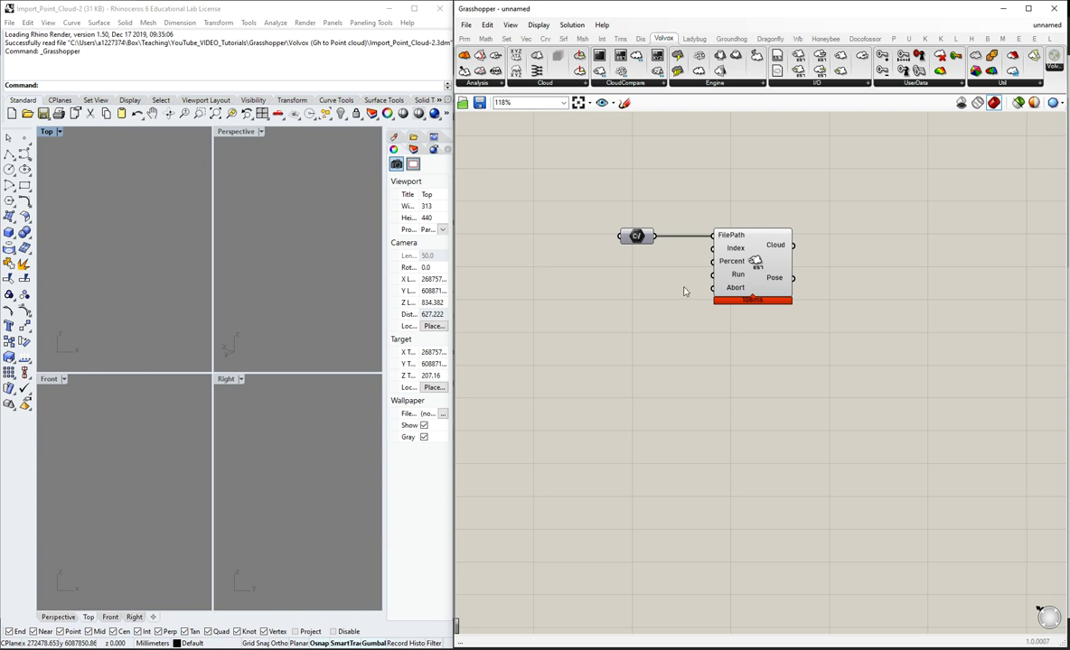
# - Add a number slider with the value 0.3 beside the Load E57 component's Percent input
pyautogui.moveTo(721, 264)
pyautogui.doubleClick(607, 280)
pyautogui.write('0.3')
pyautogui.press('Return')
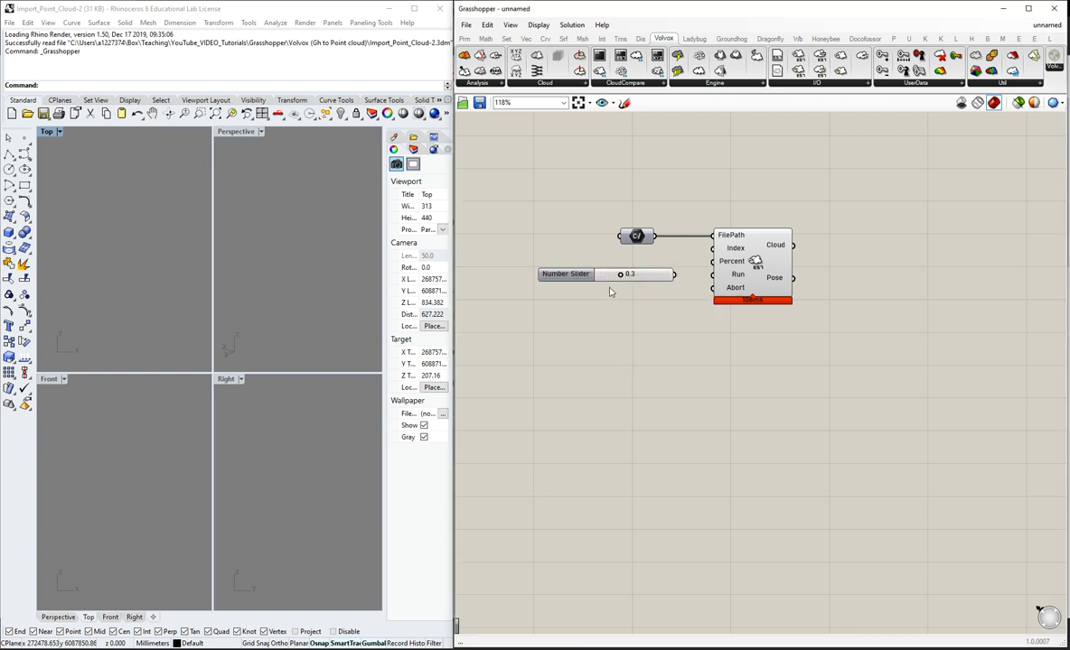
# - Maximize Rhino's Perspective viewport and return to the Grasshopper canvas
pyautogui.middleClick(749, 251)
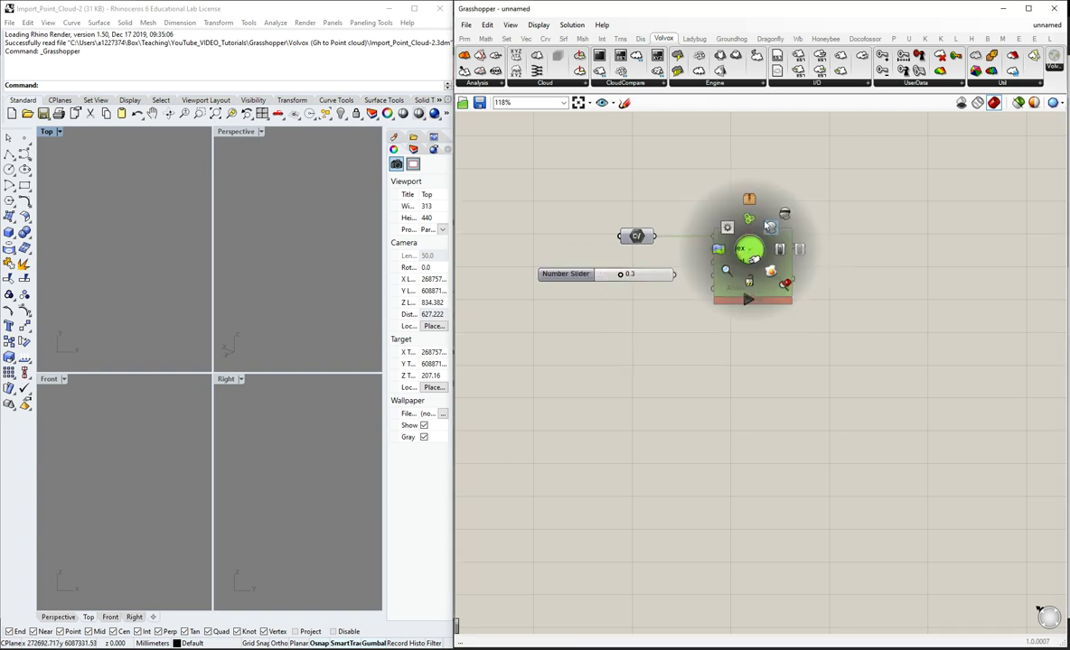
pyautogui.click(229, 134)
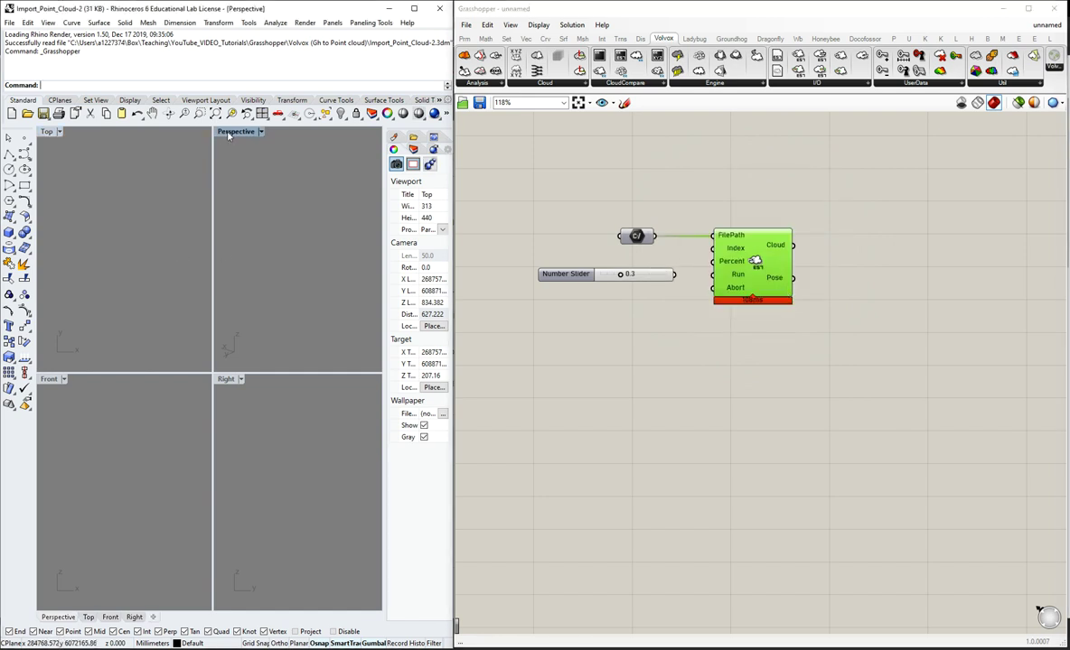
pyautogui.doubleClick(229, 133)
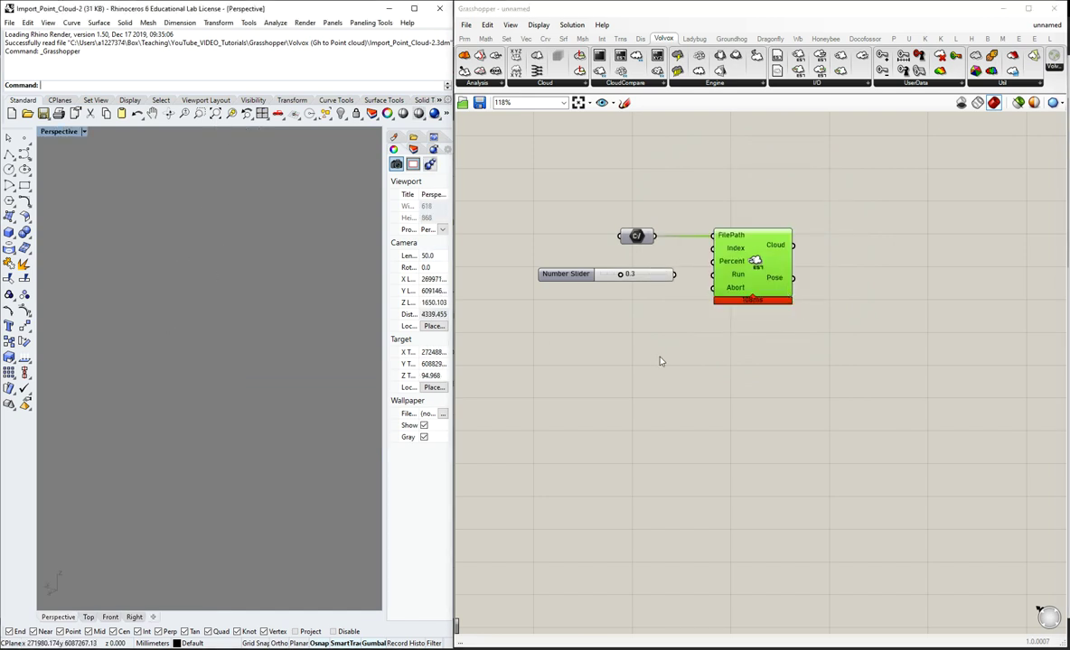
pyautogui.click(659, 357)
# - Place the number slider just below the File Path parameter and set it to 0.4
pyautogui.moveTo(653, 278); pyautogui.dragTo(635, 262)
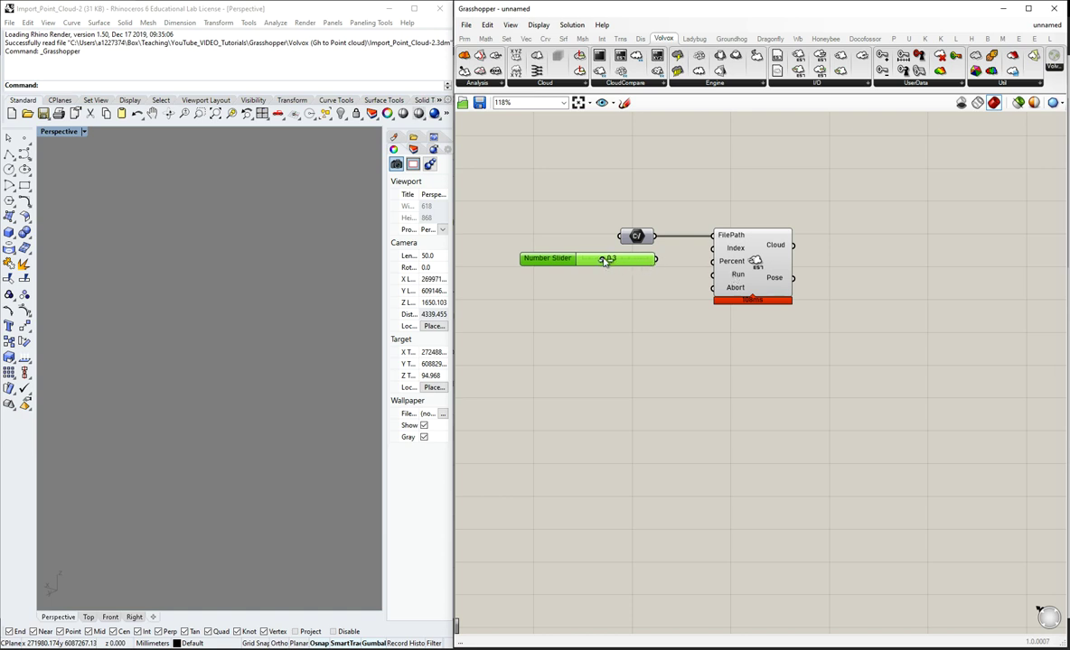
pyautogui.moveTo(604, 261)
pyautogui.mouseDown()
pyautogui.moveTo(659, 260)
pyautogui.moveTo(608, 262)
pyautogui.mouseUp()
pyautogui.click(636, 302)
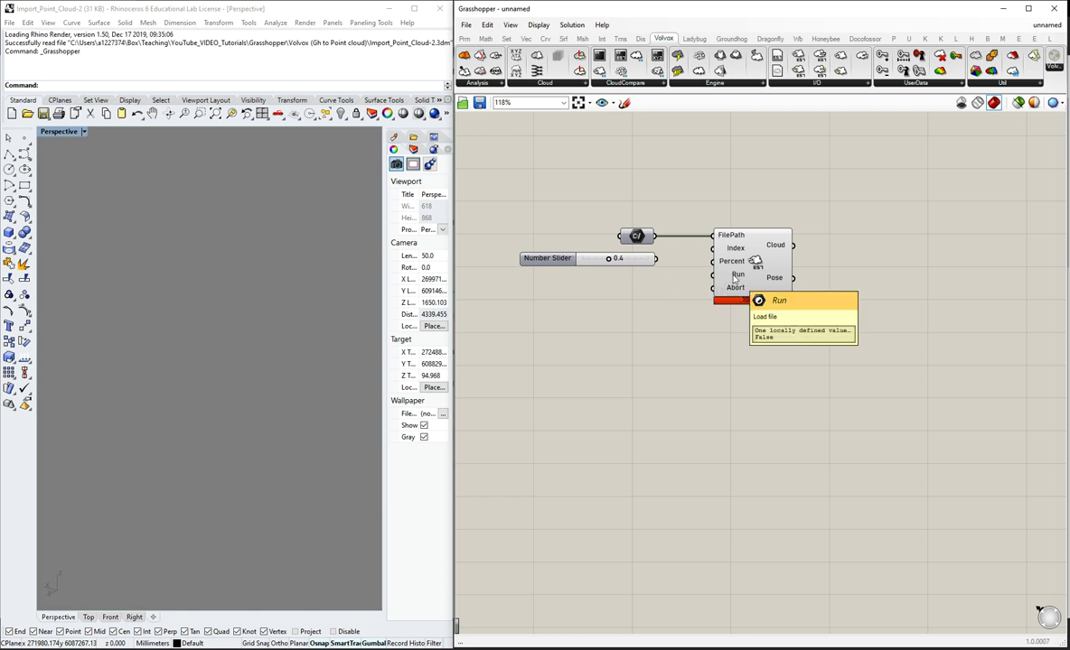
pyautogui.doubleClick(582, 311)
pyautogui.press('Escape')
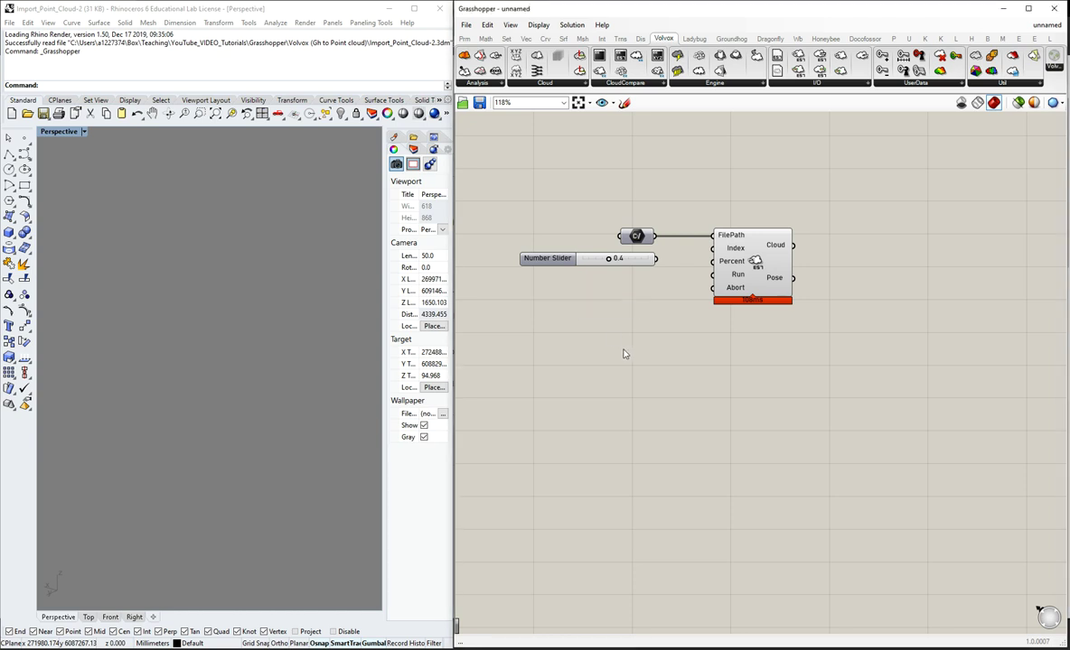
pyautogui.rightClick(583, 326)
pyautogui.click(578, 308)
pyautogui.doubleClick(583, 310)
pyautogui.write('boo')
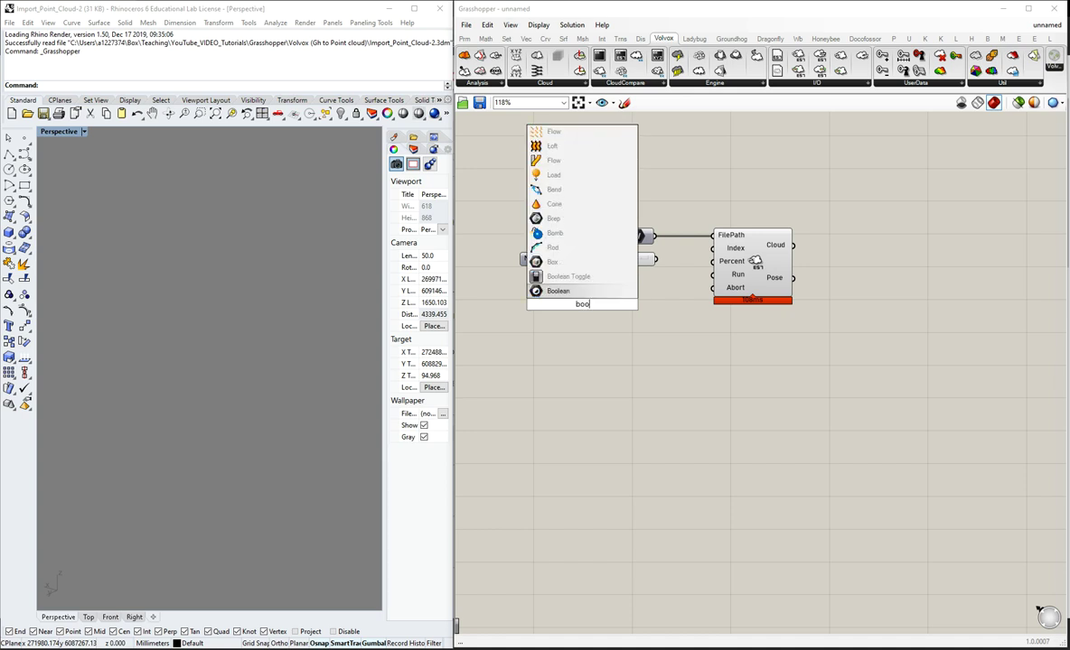
pyautogui.press('Up')
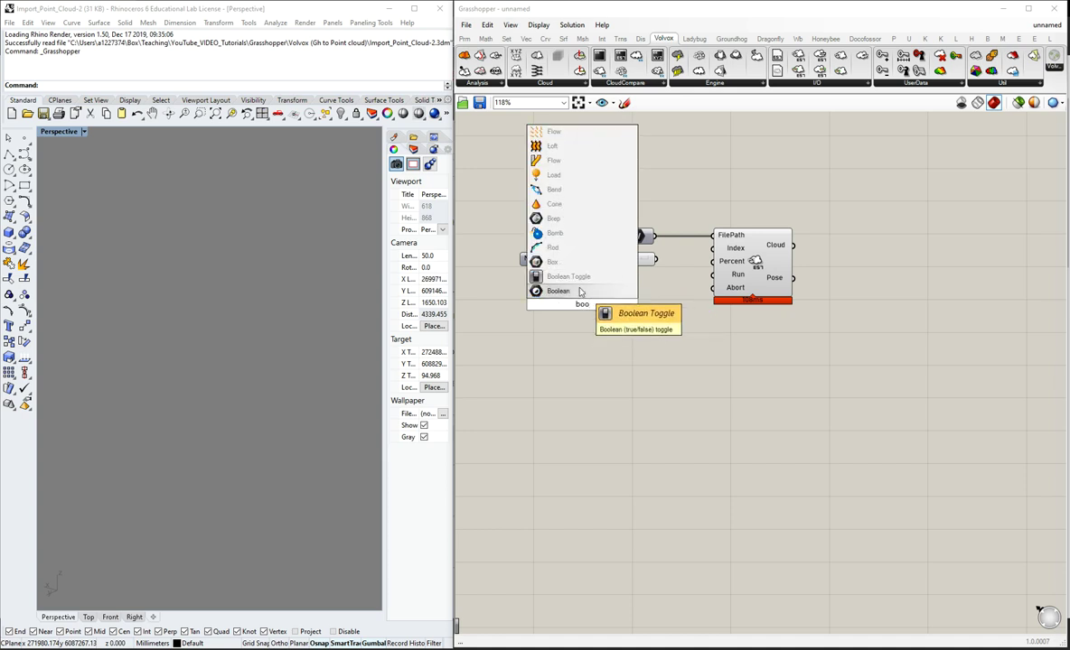
pyautogui.press('Return')
pyautogui.press('Delete')
# - Add a Boolean Toggle below the slider, connect it to Load E57's Run input and set it to True
pyautogui.doubleClick(581, 311)
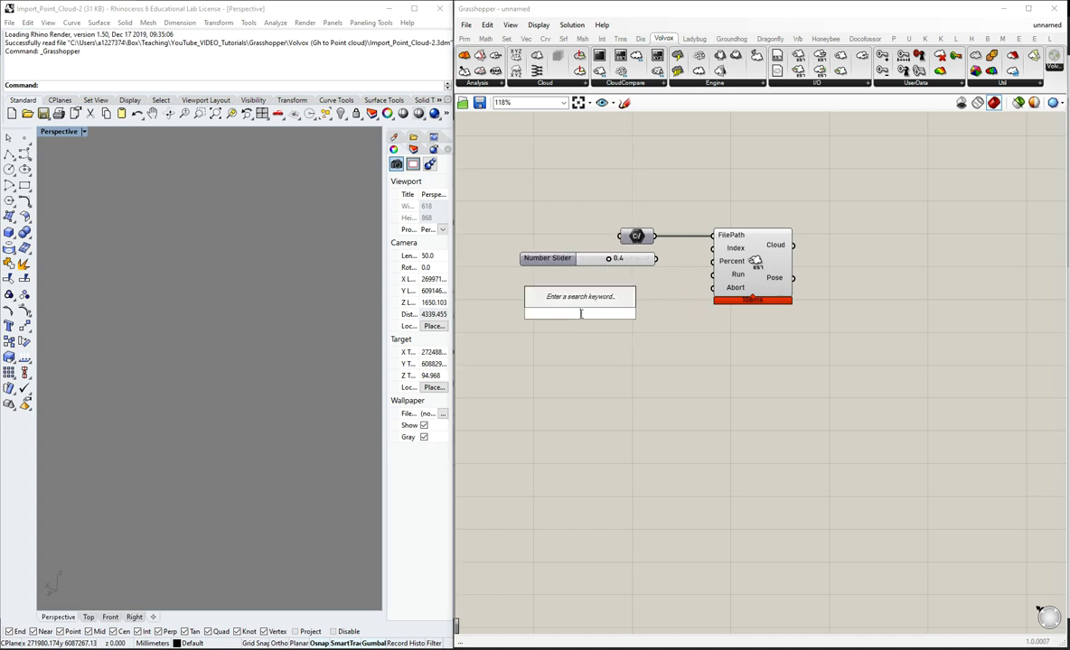
pyautogui.write('bootle')
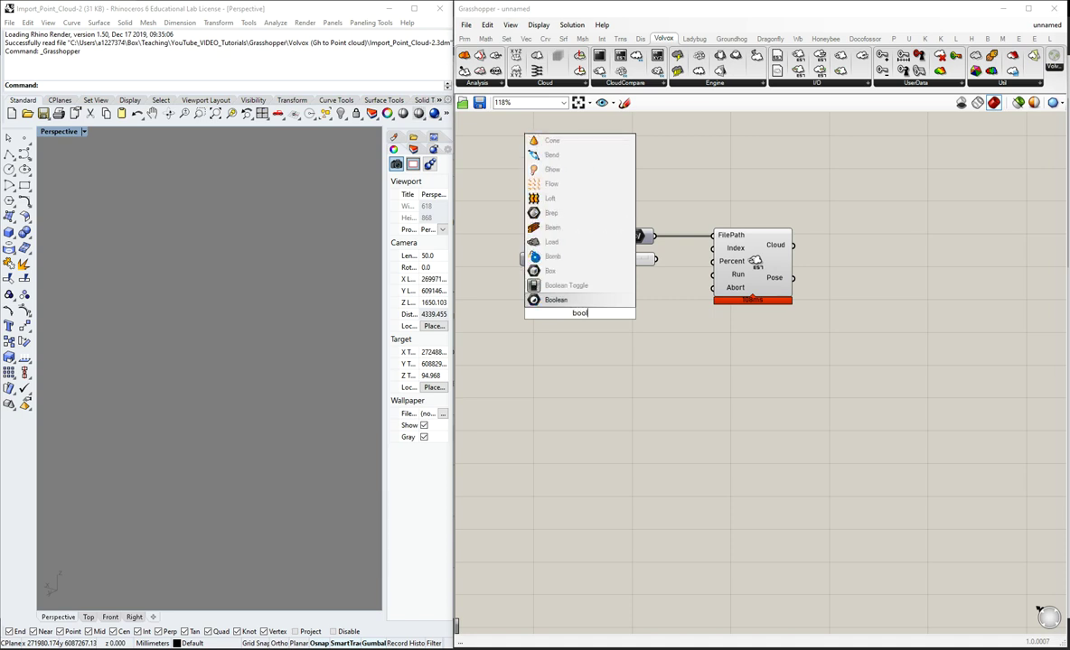
pyautogui.press('Return')
pyautogui.moveTo(610, 317); pyautogui.dragTo(713, 275)
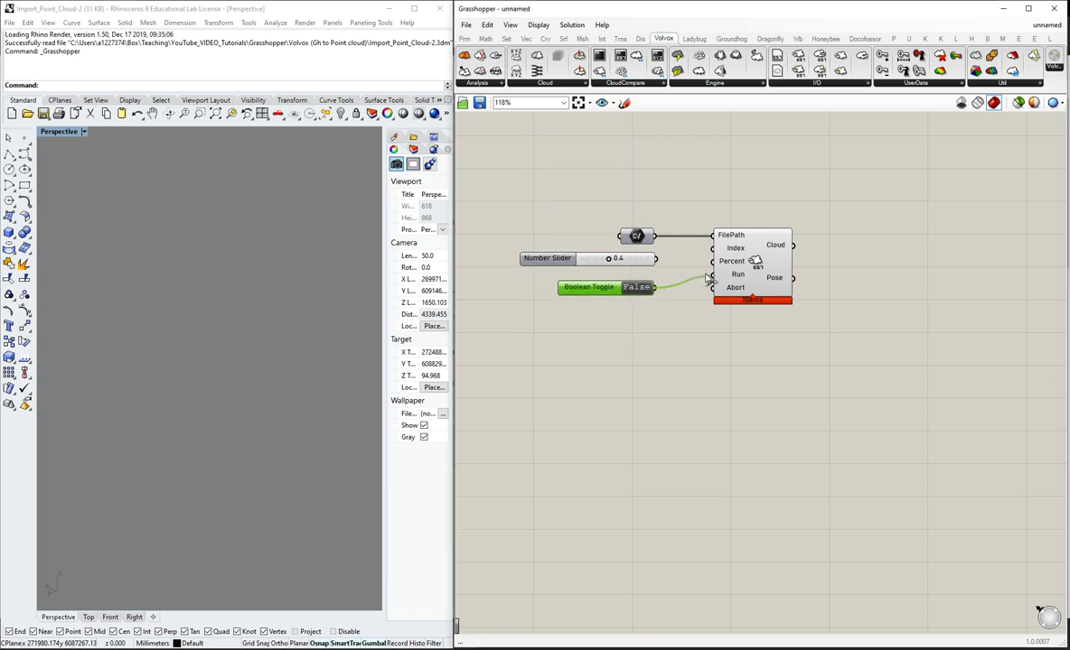
pyautogui.doubleClick(638, 287)
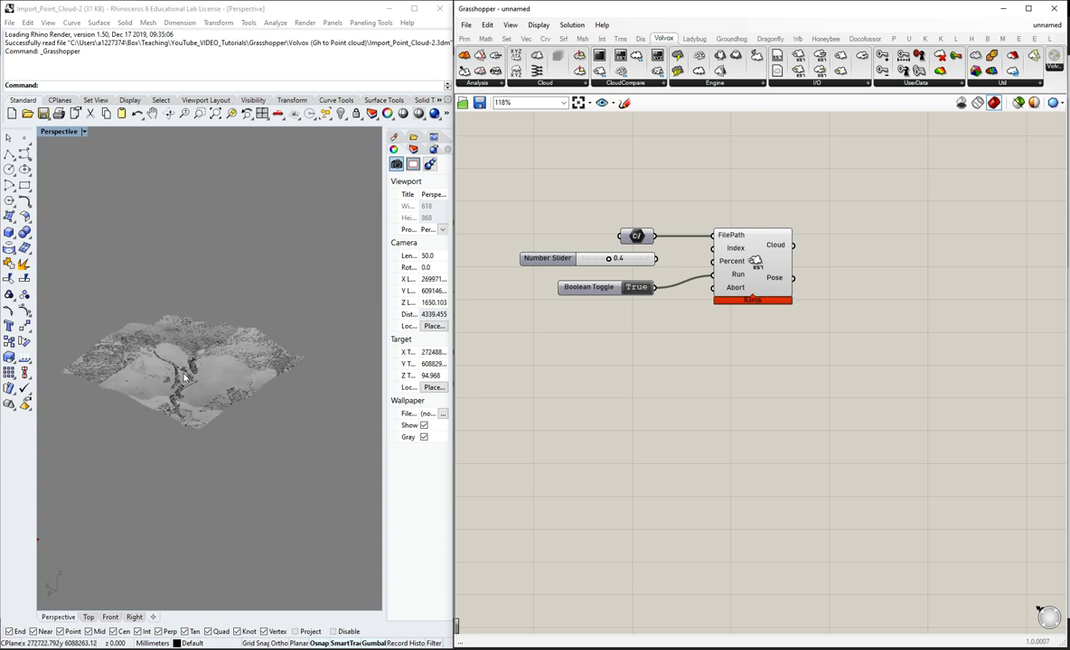
pyautogui.scroll(5, 180, 416)
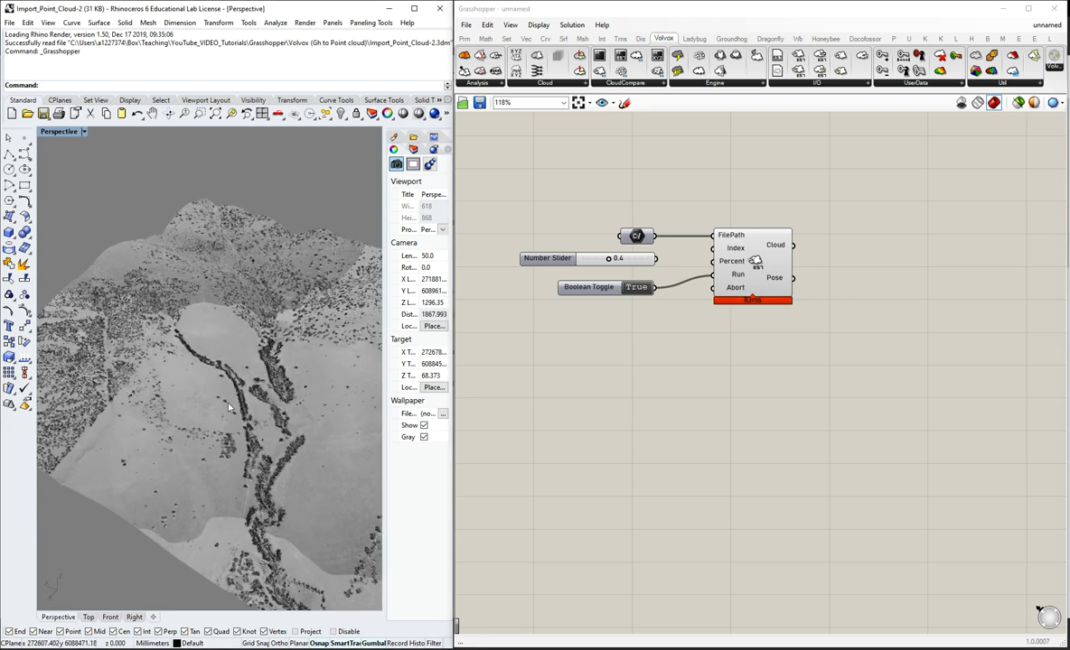
pyautogui.moveTo(269, 369); pyautogui.dragTo(253, 344, button='right')
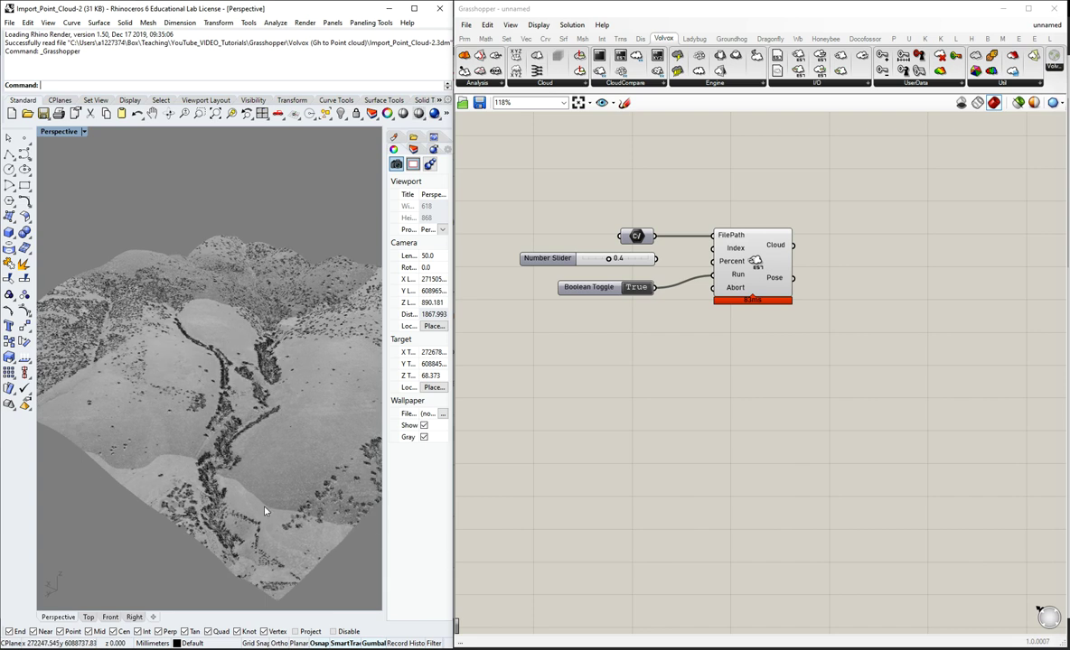
pyautogui.moveTo(265, 511); pyautogui.dragTo(238, 350, button='right')
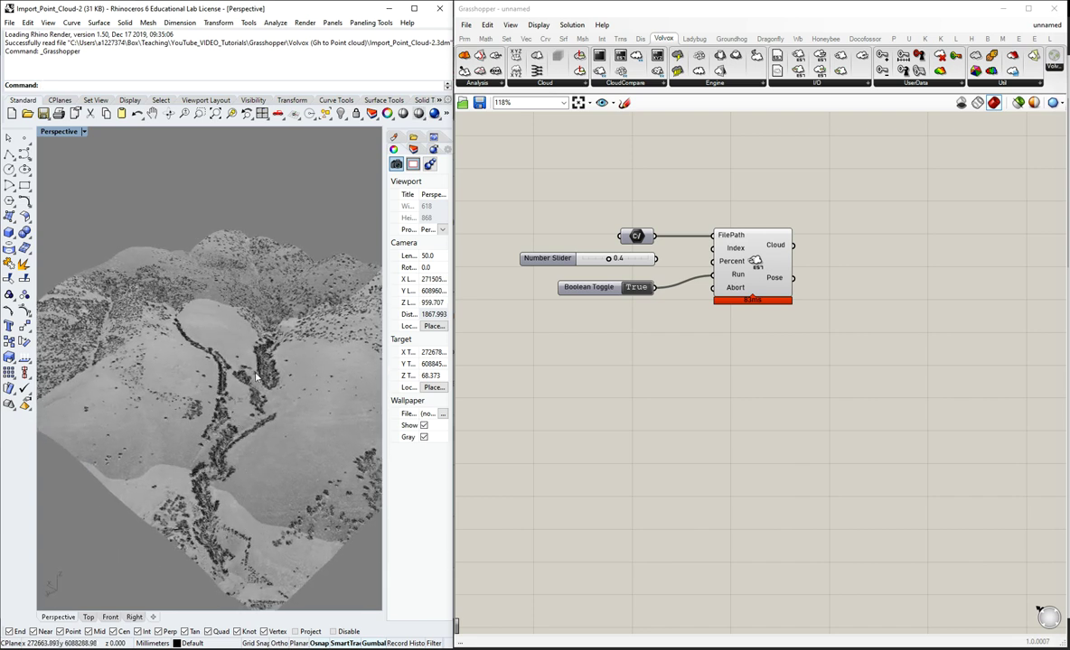
pyautogui.scroll(-3, 216, 370)
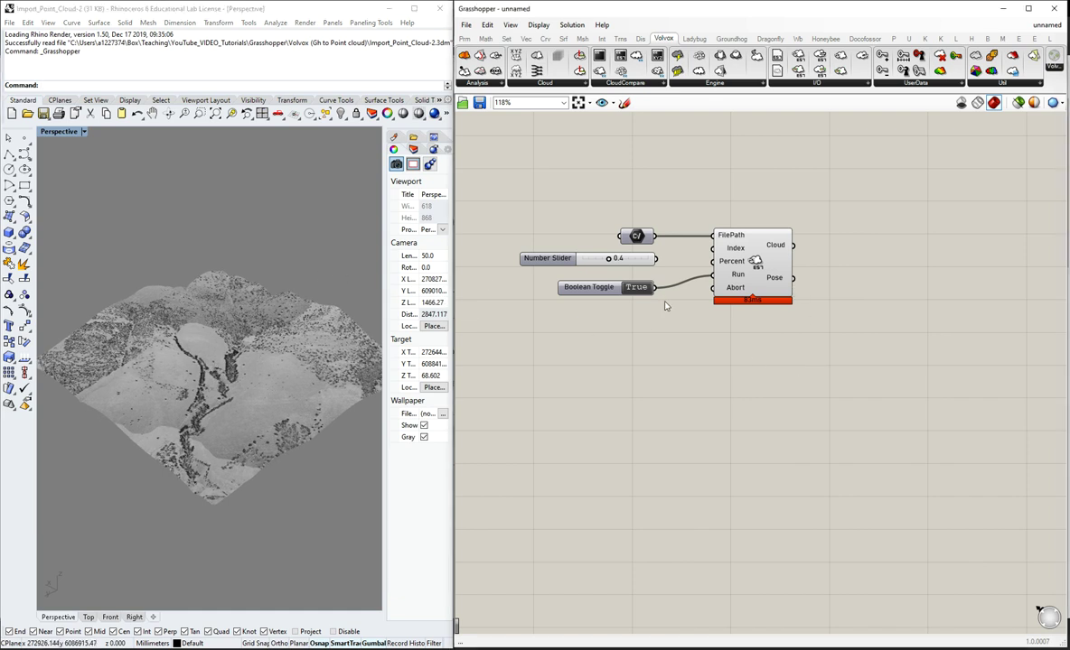
# - Try a point cloud parameter on Load E57's Cloud output and delete the parameter again
pyautogui.doubleClick(874, 255)
pyautogui.write('c')
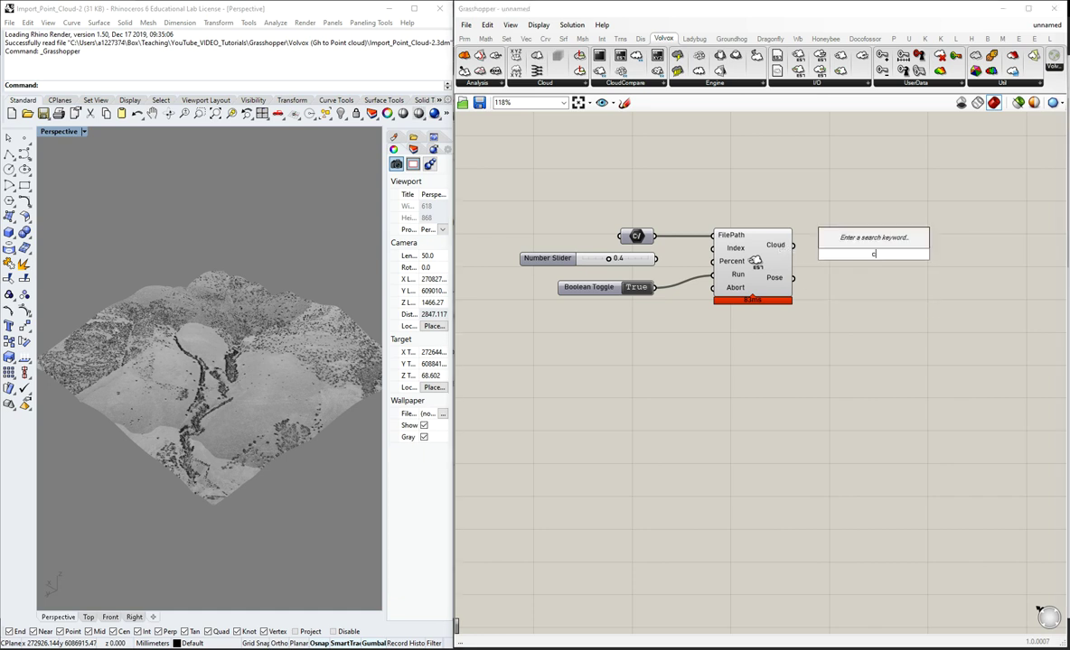
pyautogui.write('loud')
pyautogui.click(788, 231)
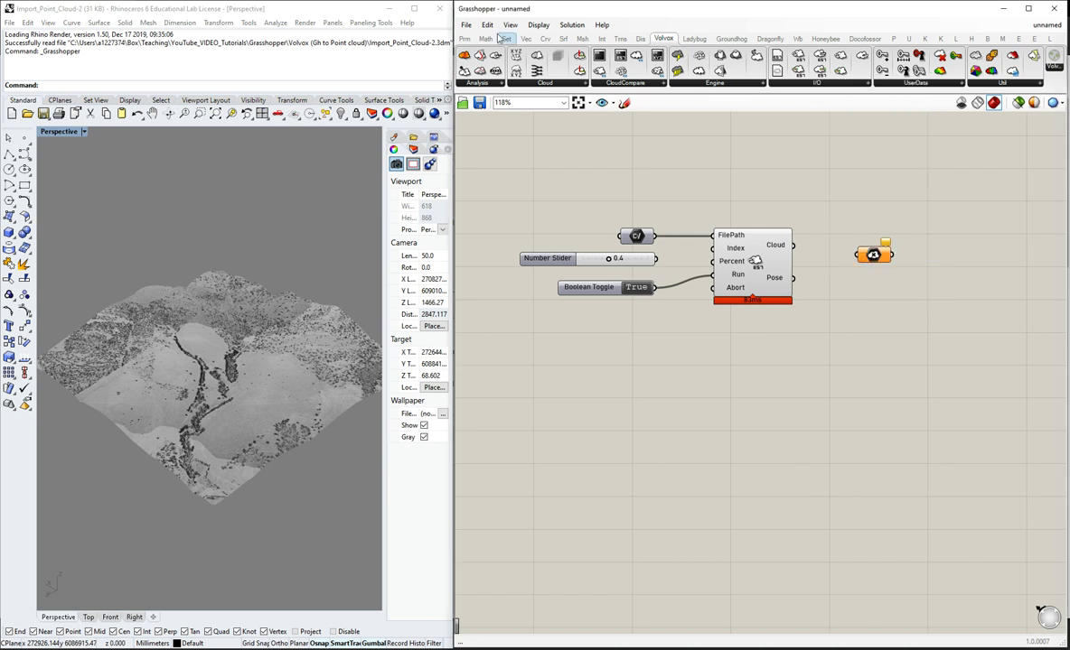
pyautogui.click(464, 38)
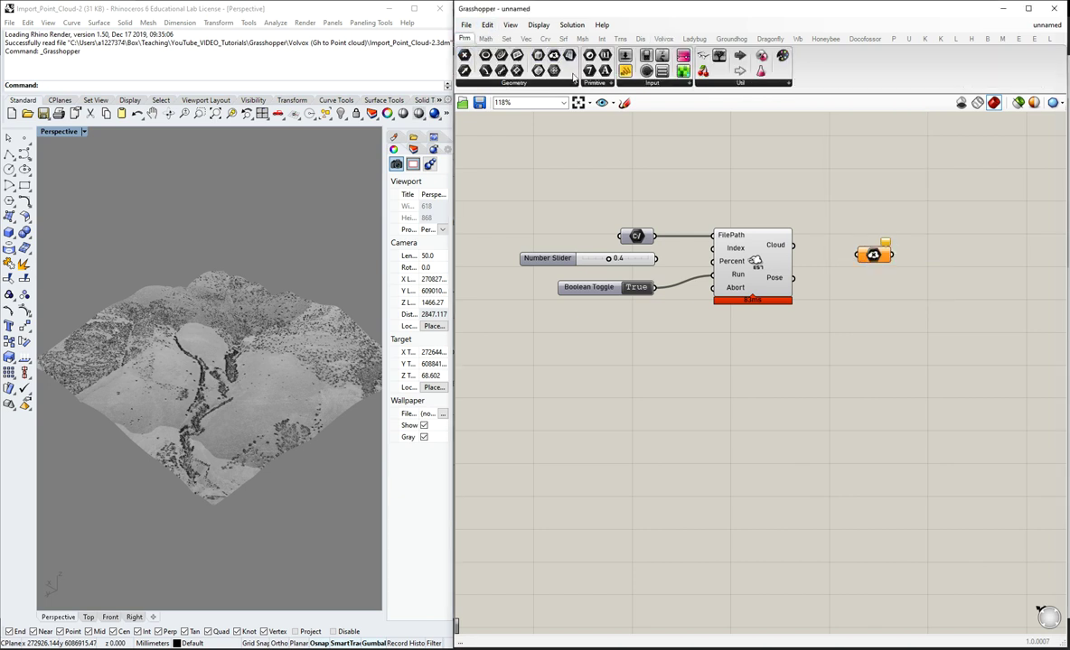
pyautogui.moveTo(793, 245); pyautogui.dragTo(841, 256)
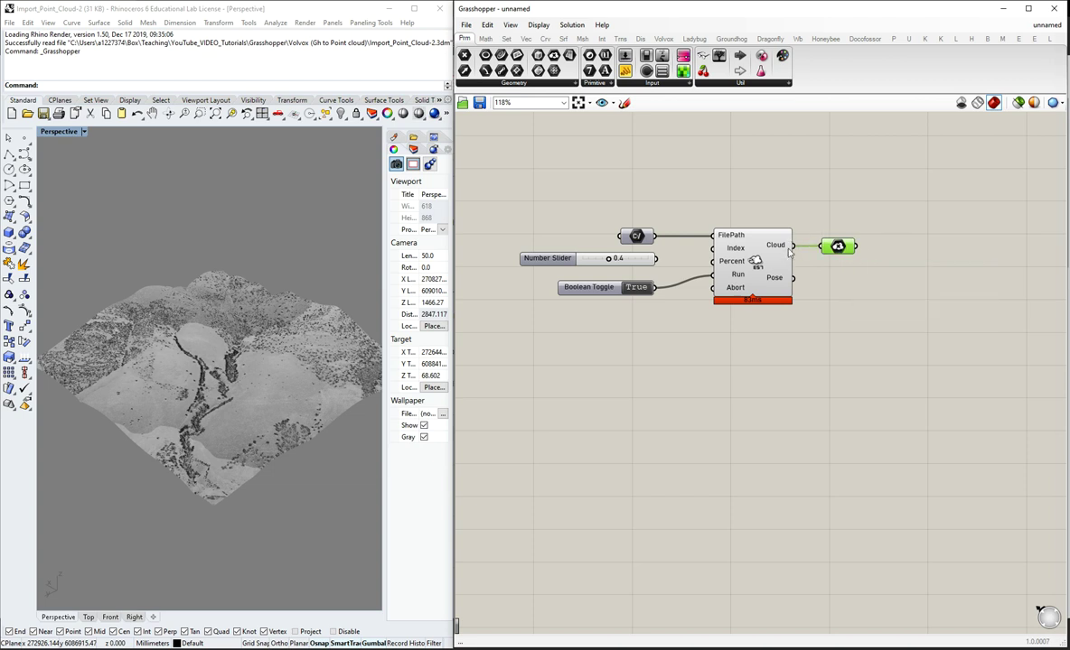
pyautogui.press('Delete')
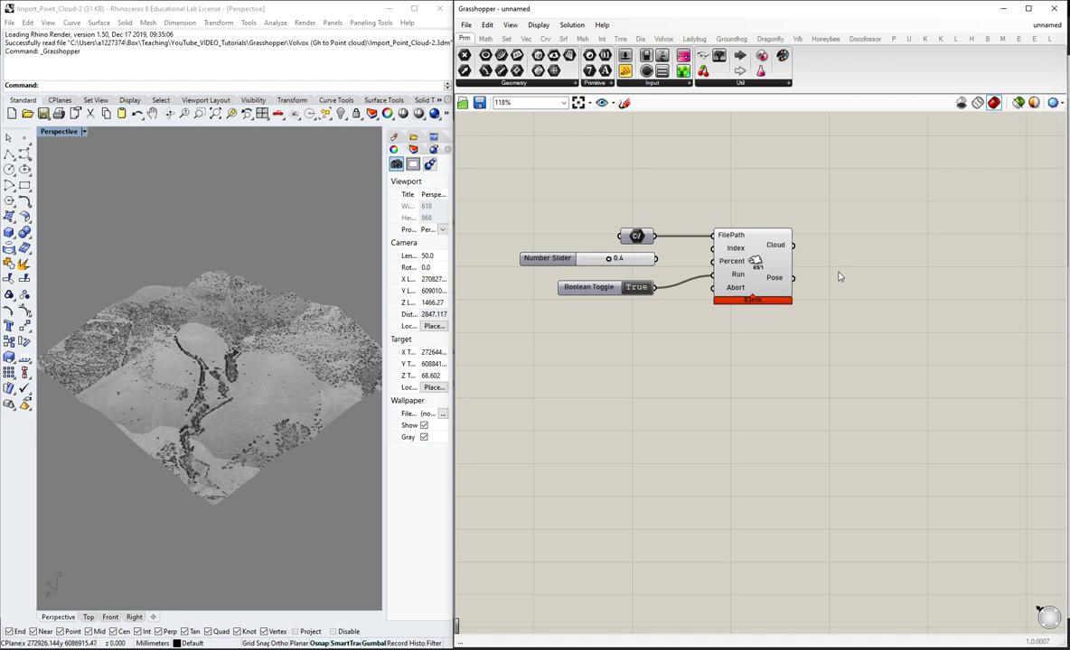
# - Group all components on the canvas and name the group "Load e57 point cloud"
pyautogui.scroll(-2, 718, 265)
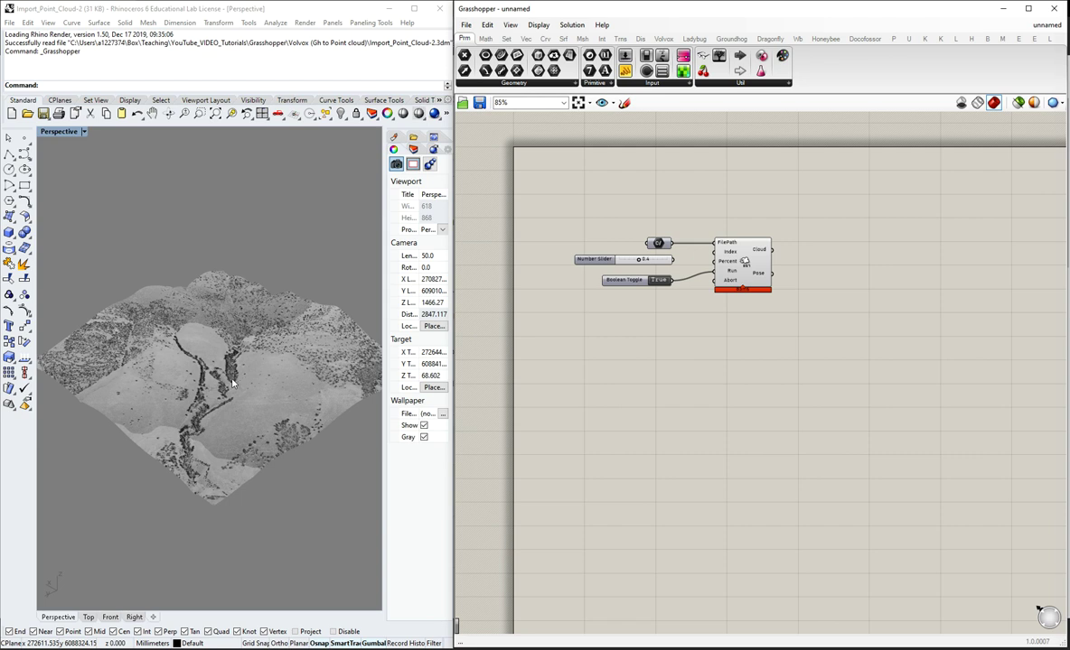
pyautogui.moveTo(546, 214); pyautogui.dragTo(842, 331)
pyautogui.hotkey('ctrl', 'g')
pyautogui.rightClick(696, 257)
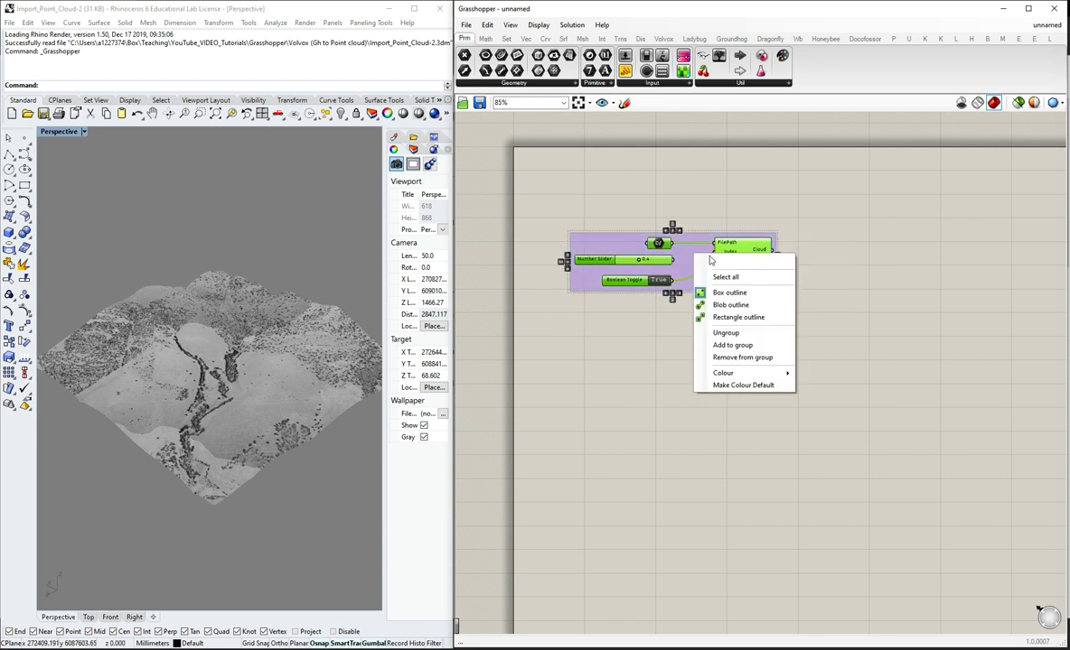
pyautogui.write('Load e57 point')
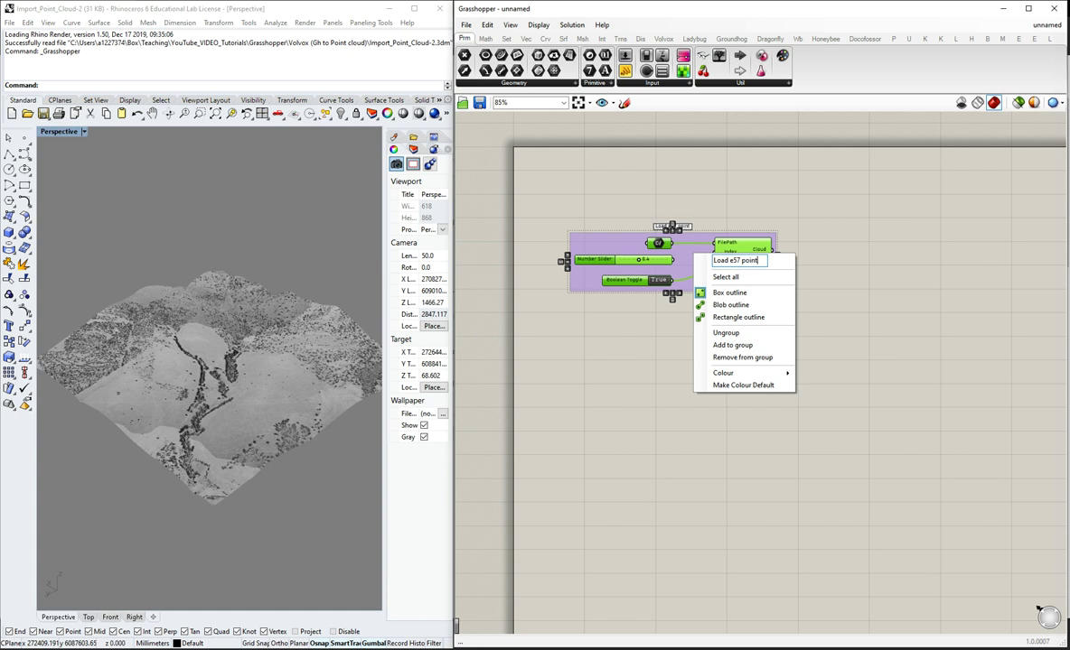
pyautogui.write(' cloud')
pyautogui.click(984, 228)
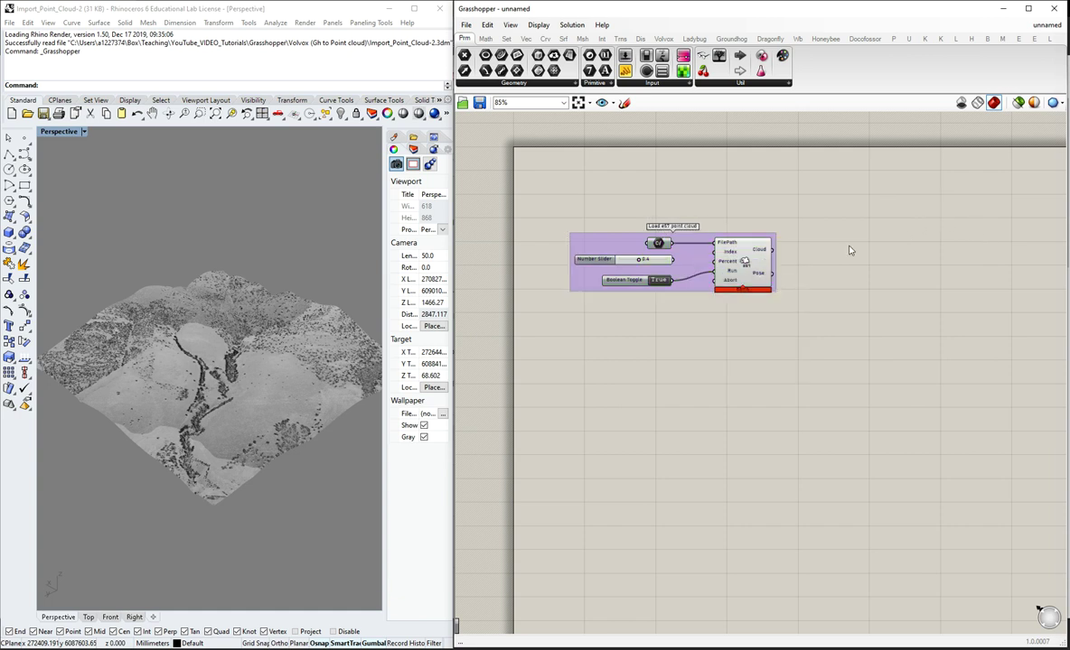
# - Connect the number slider to Load E57's Percent input and examine the terrain cloud's density up close in Perspective
pyautogui.scroll(1, 742, 271)
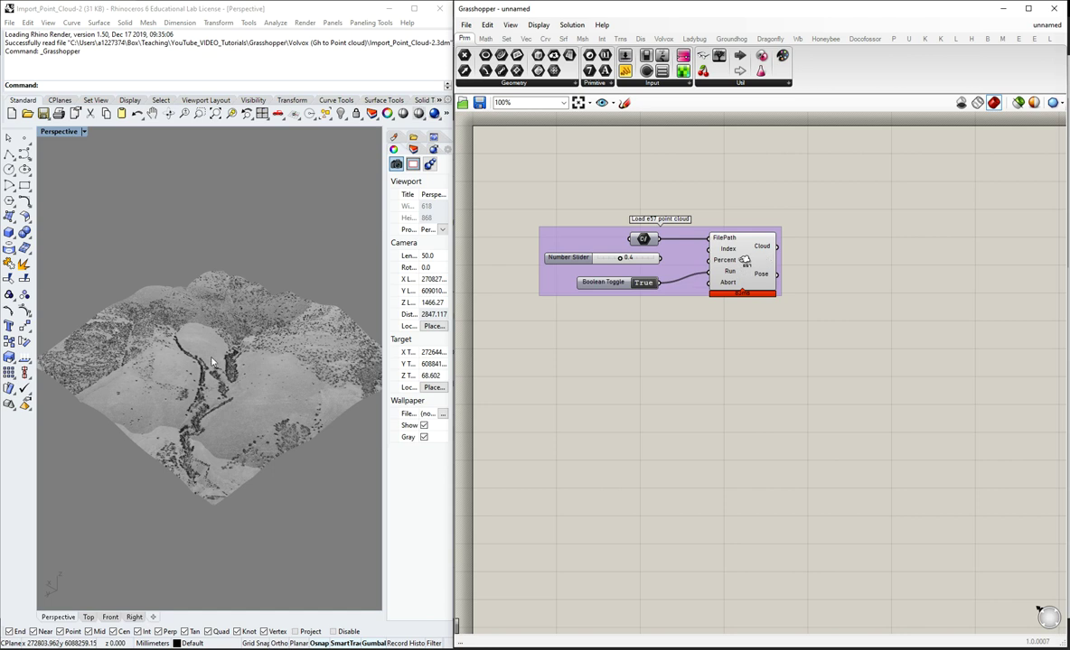
pyautogui.moveTo(212, 361); pyautogui.dragTo(223, 278, button='right')
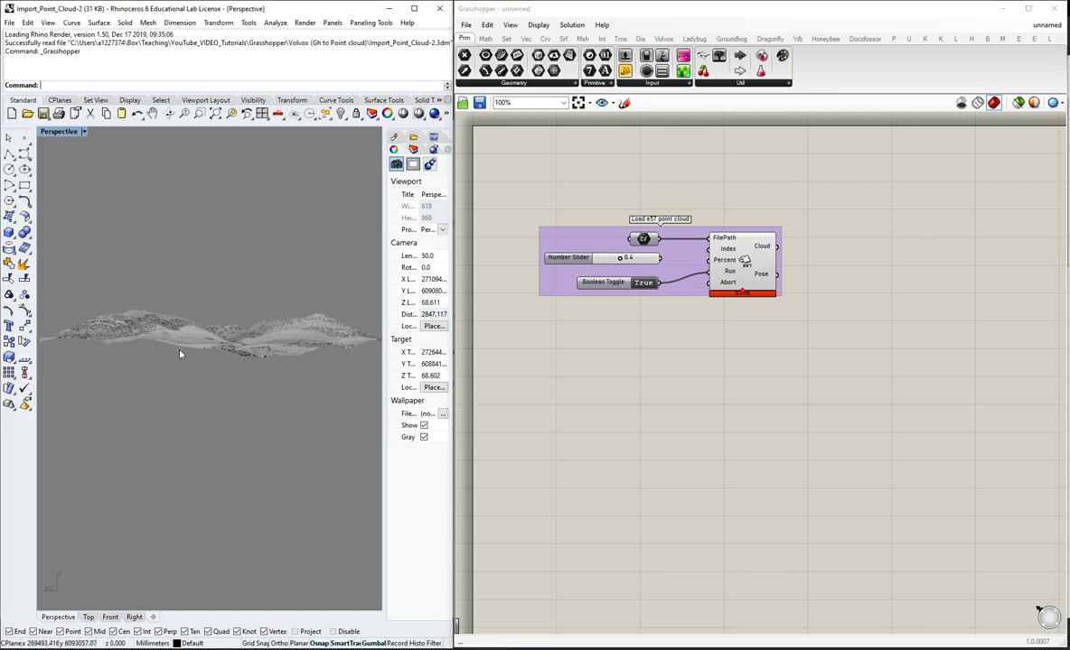
pyautogui.scroll(2, 177, 338)
pyautogui.scroll(6, 171, 339)
pyautogui.scroll(5, 171, 342)
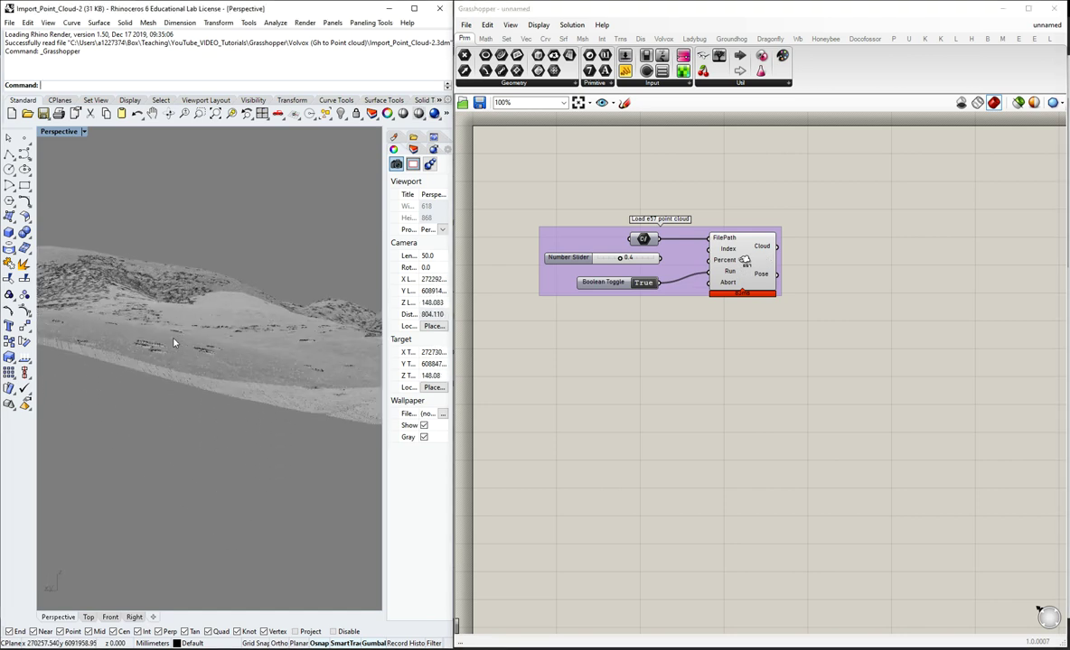
pyautogui.moveTo(218, 177); pyautogui.dragTo(188, 381, button='right')
pyautogui.moveTo(658, 259); pyautogui.dragTo(709, 260)
pyautogui.scroll(-6, 200, 325)
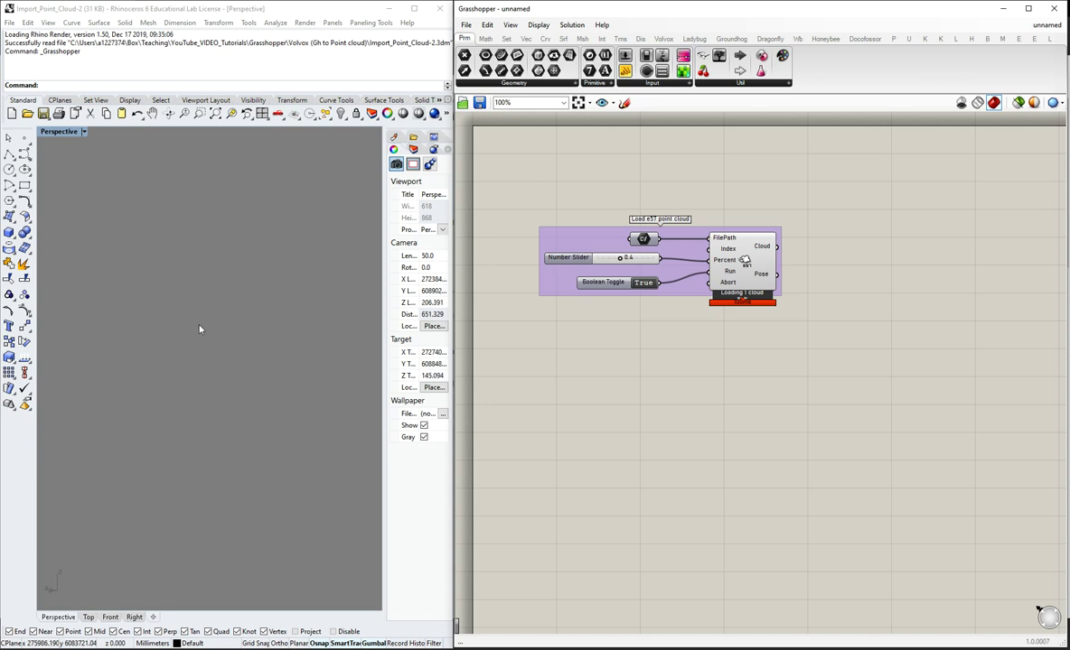
pyautogui.scroll(-6, 204, 299)
pyautogui.scroll(5, 225, 314)
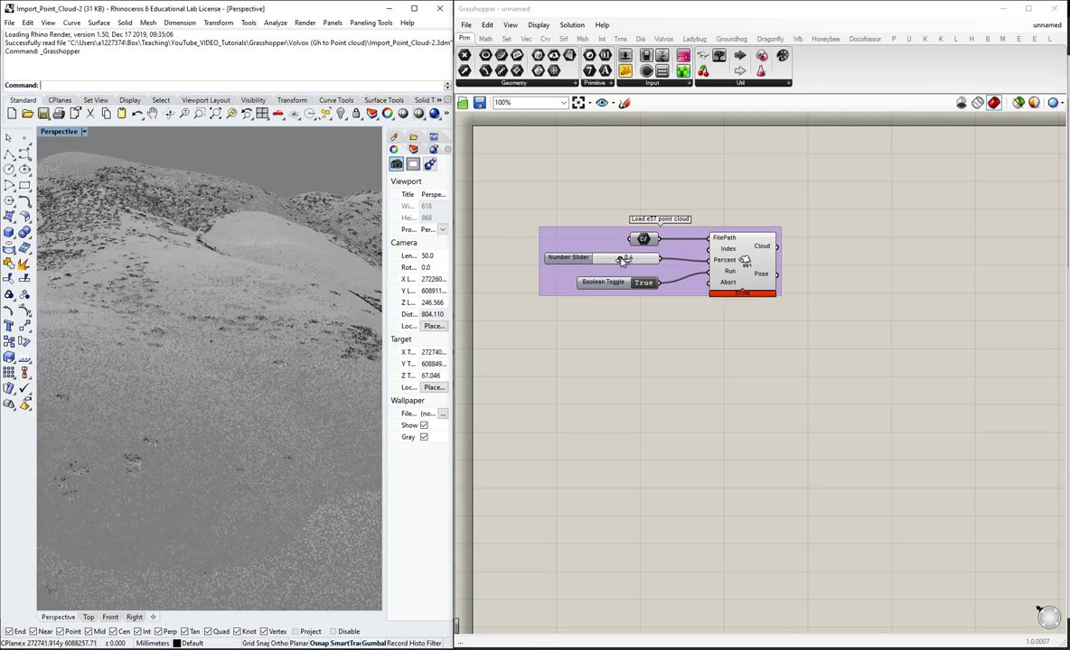
# - Try the Percent slider at 0.6 and 0.1, and delete the slider from the group
pyautogui.moveTo(621, 260); pyautogui.dragTo(631, 258)
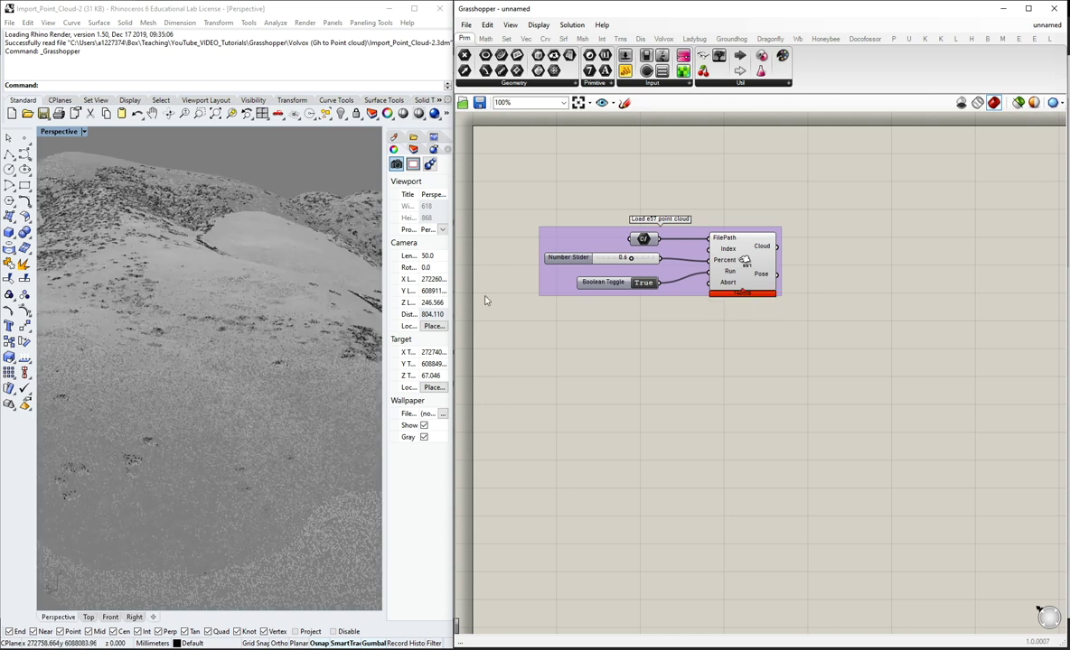
pyautogui.moveTo(633, 260); pyautogui.dragTo(602, 259)
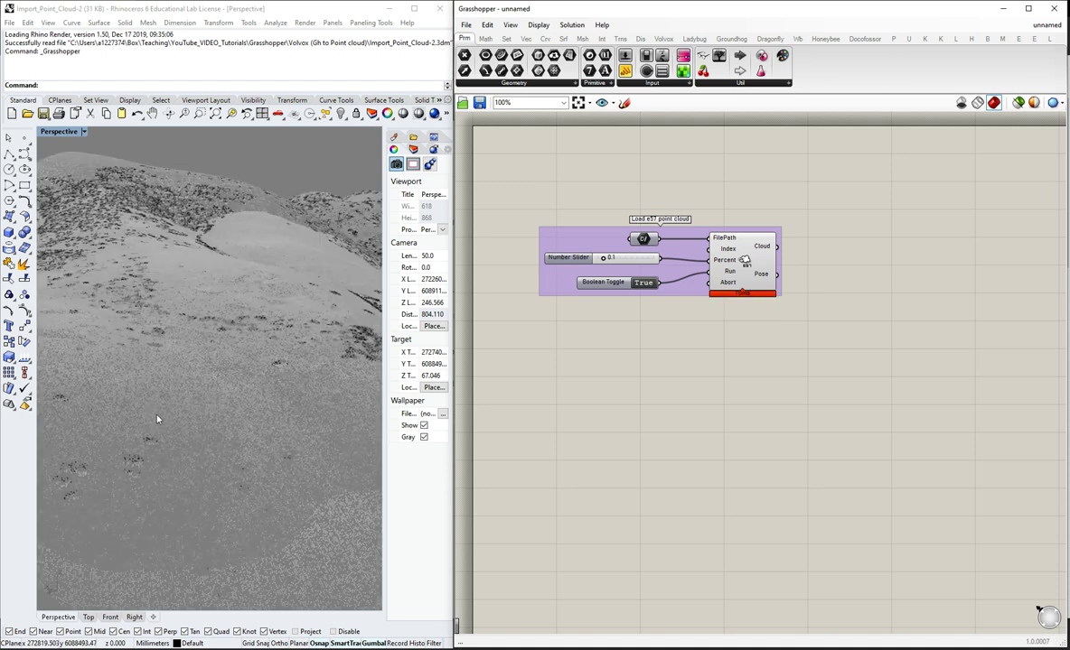
pyautogui.click(645, 261)
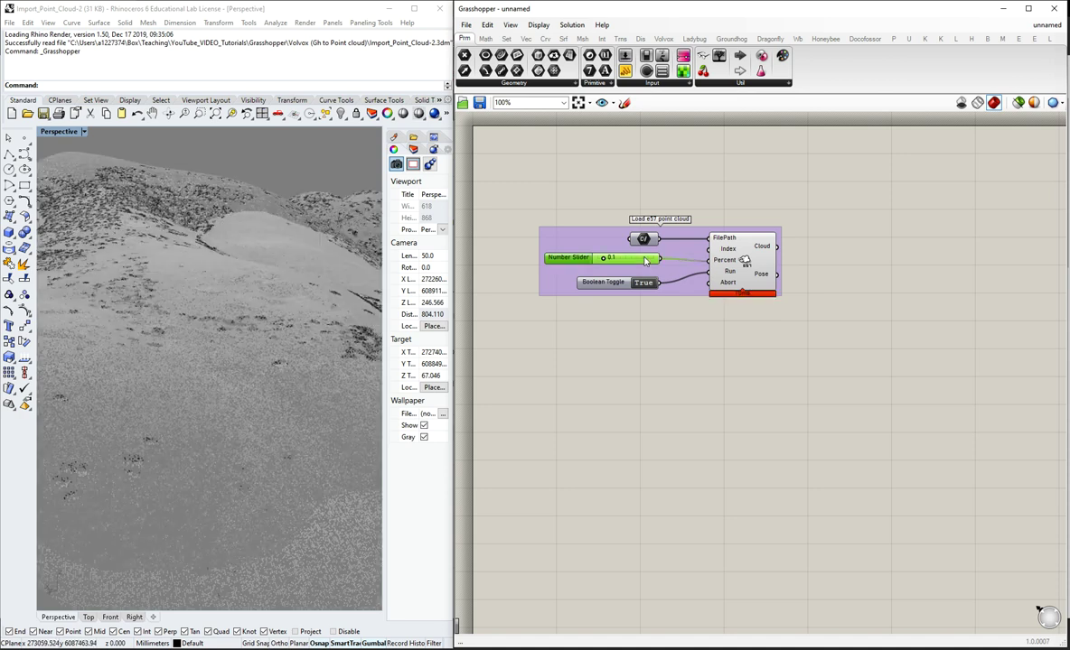
pyautogui.press('Delete')
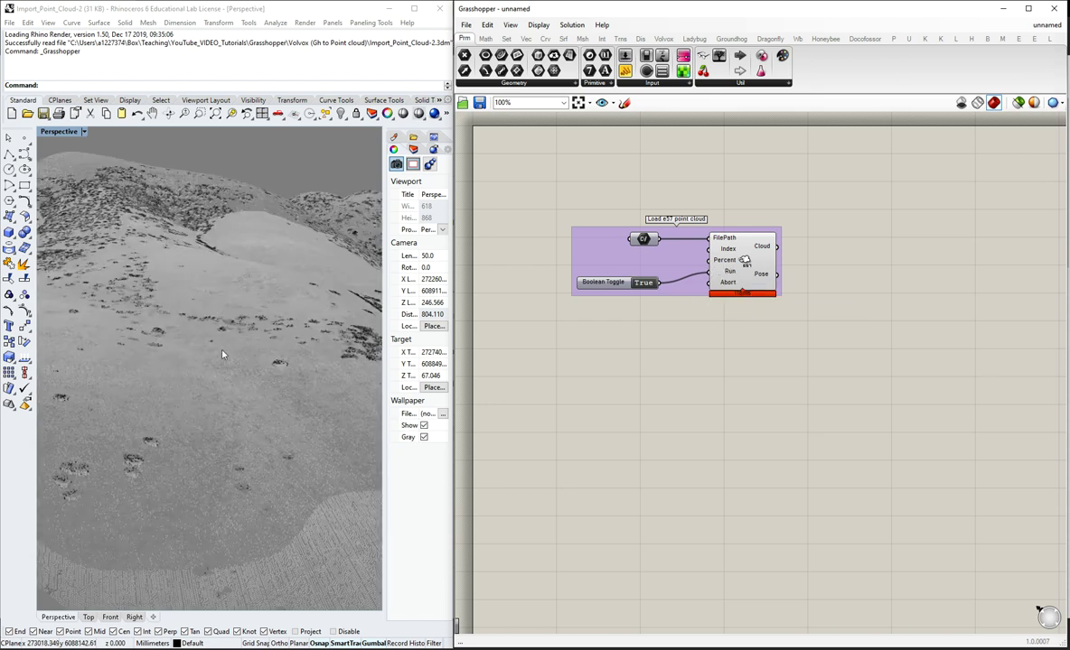
pyautogui.scroll(-4, 198, 348)
pyautogui.moveTo(245, 351); pyautogui.dragTo(228, 312, button='right')
pyautogui.scroll(-6, 245, 340)
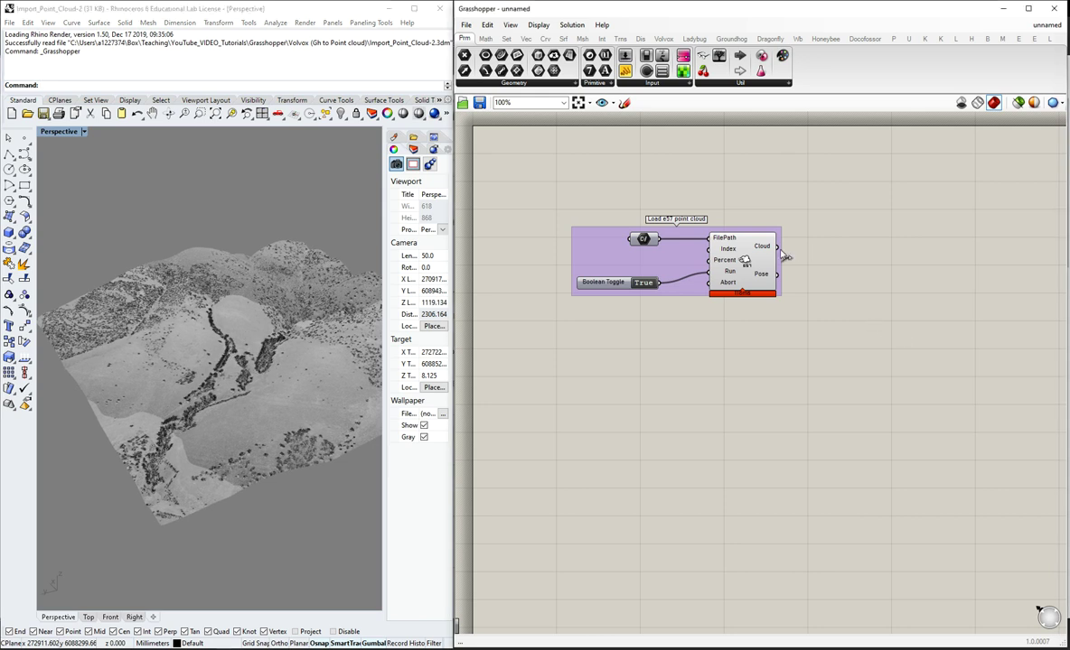
pyautogui.moveTo(775, 251)
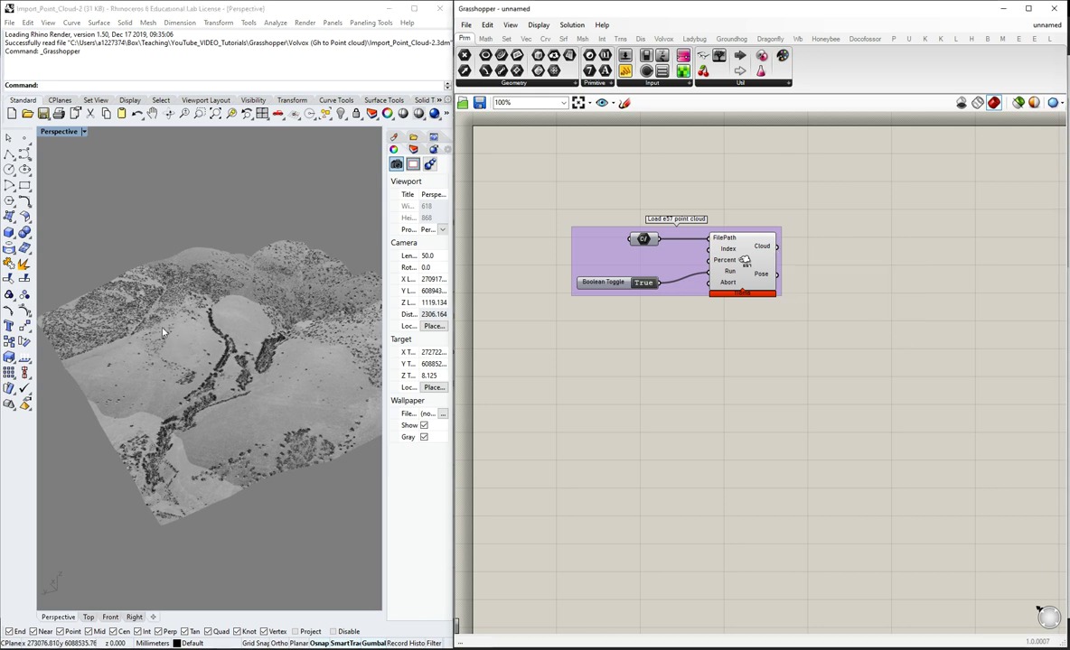
pyautogui.rightClick(853, 268)
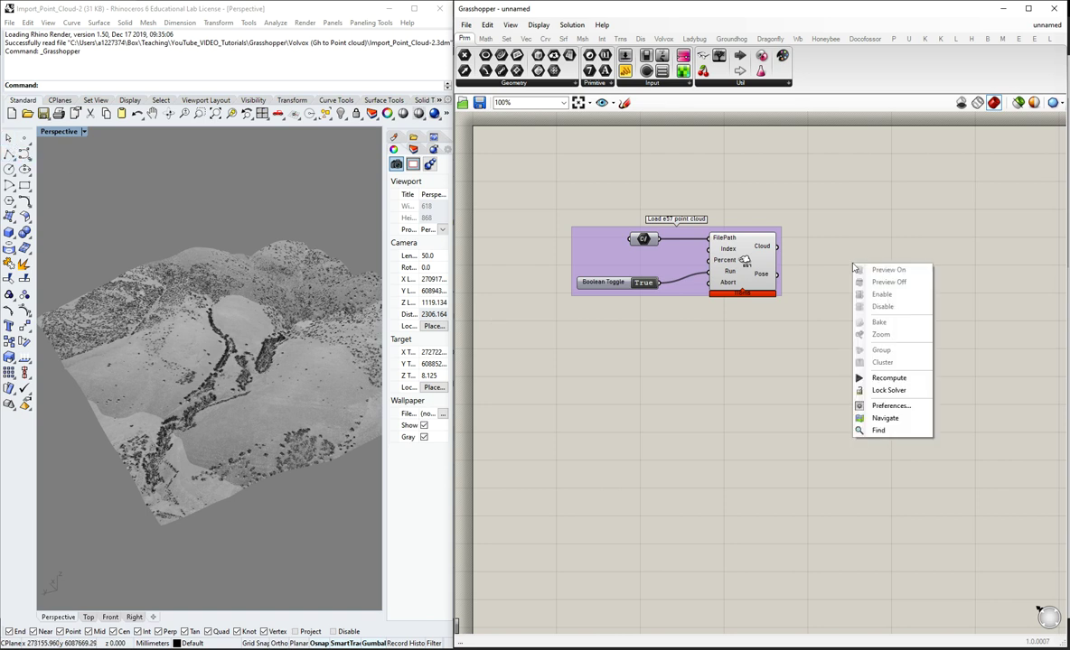
pyautogui.click(845, 232)
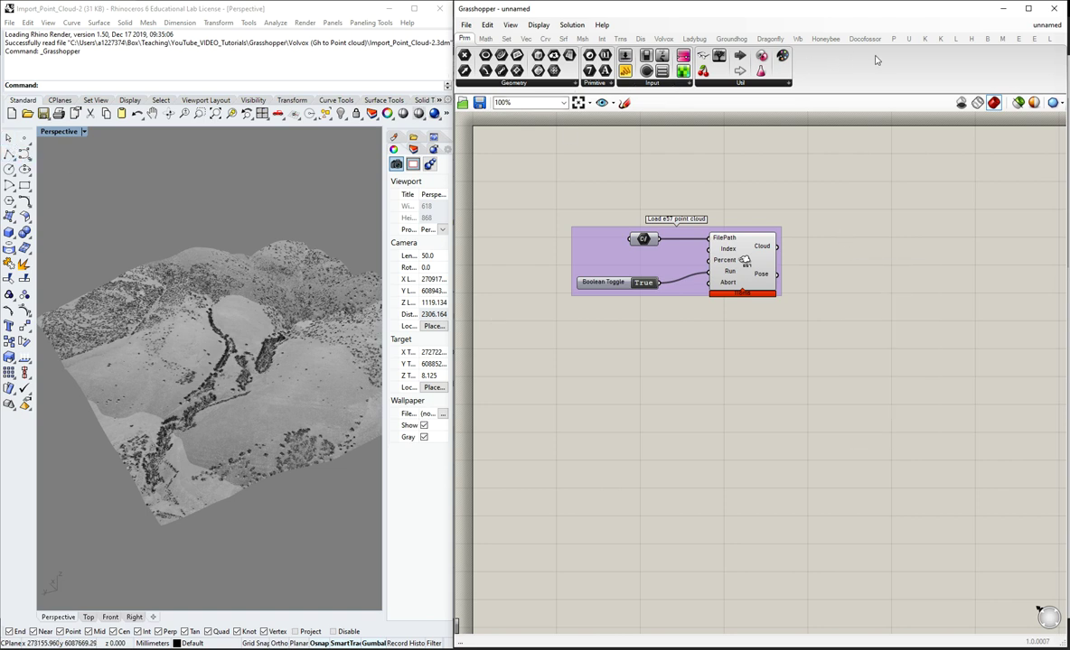
# - Add a Volvox Deconstruct Cloud component beside the "Load e57 point cloud" group
pyautogui.click(663, 39)
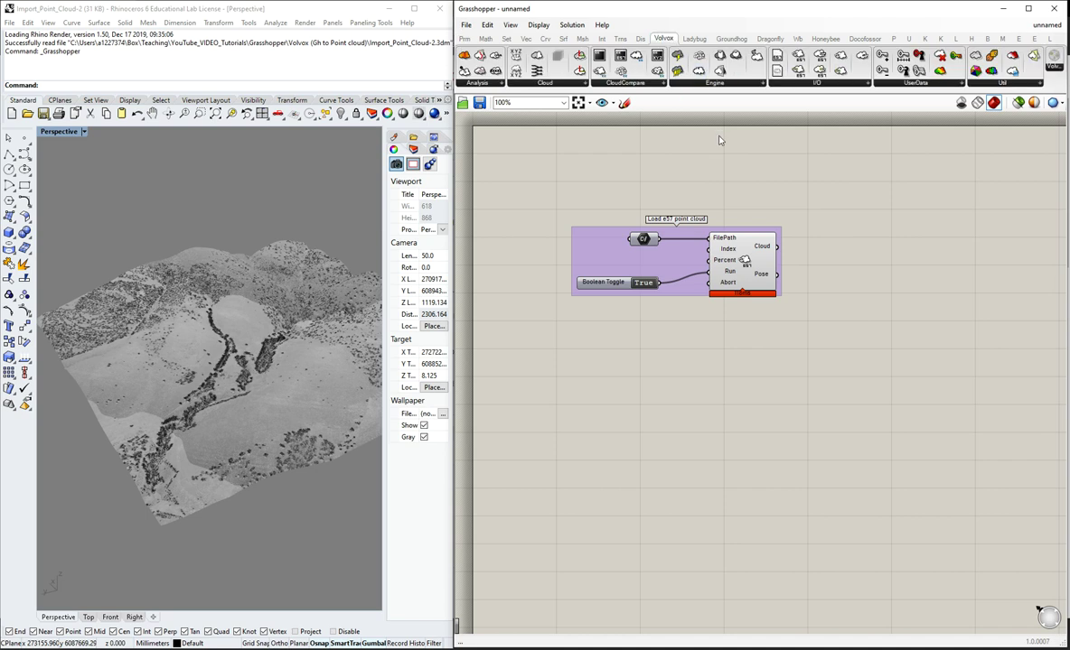
pyautogui.click(497, 84)
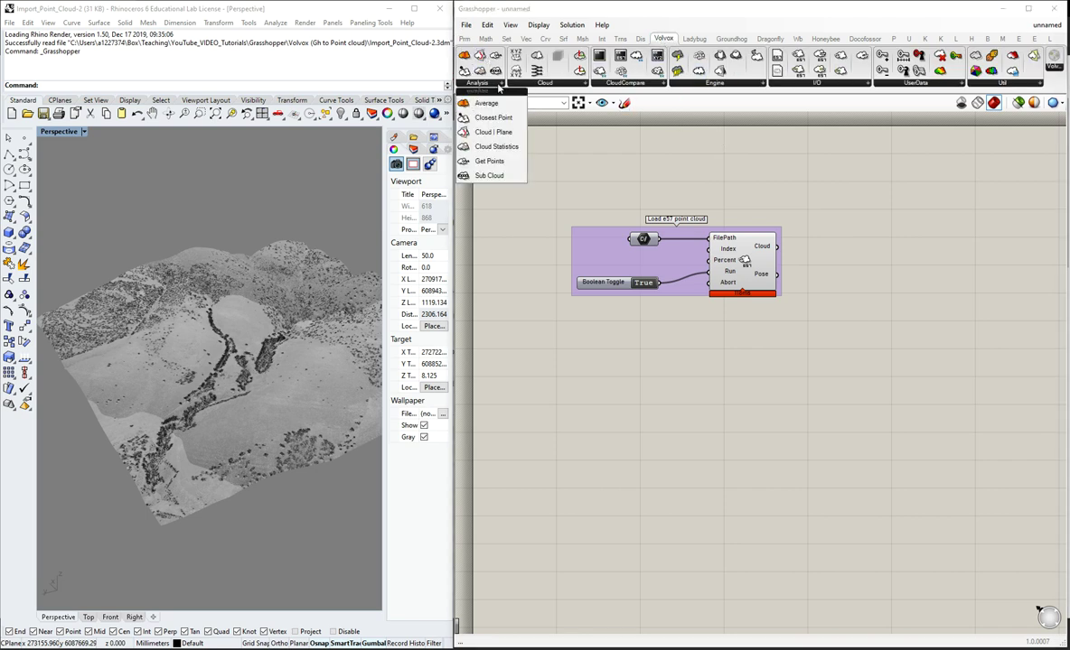
pyautogui.click(569, 84)
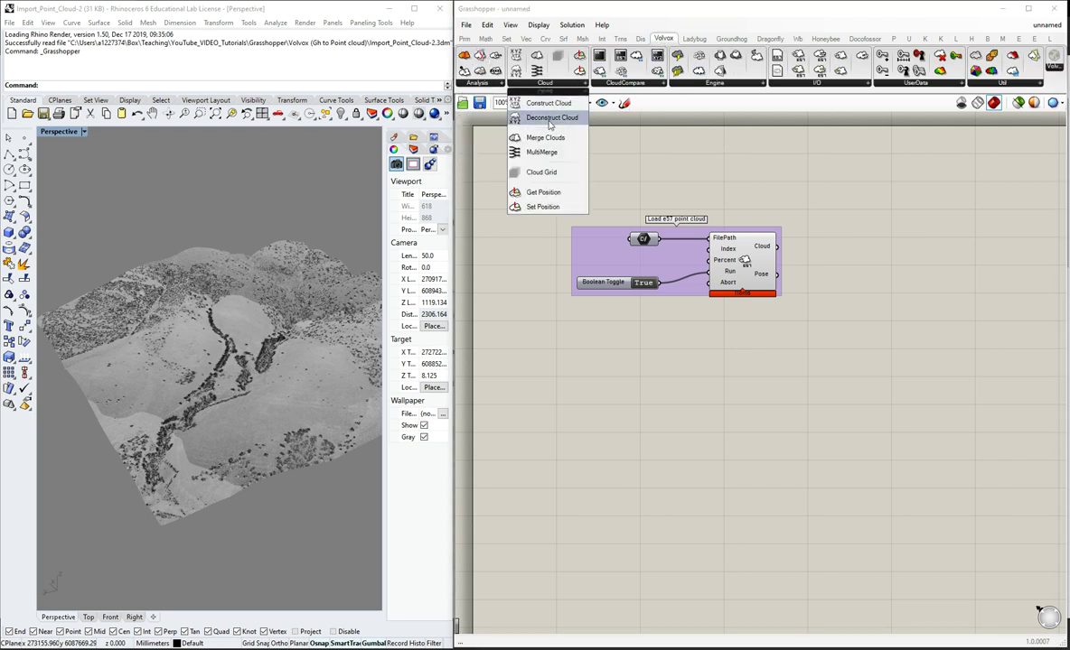
pyautogui.moveTo(533, 117); pyautogui.dragTo(910, 277)
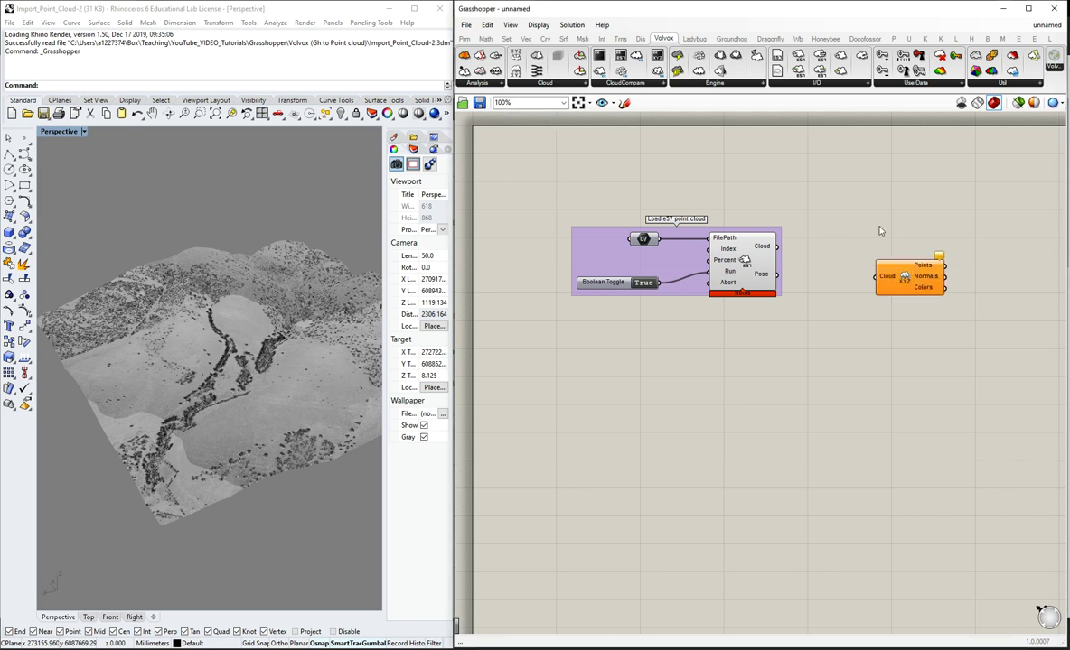
# - Connect Load E57's Cloud output to Deconstruct Cloud's Cloud input and position Deconstruct Cloud roughly level with Load E57
pyautogui.scroll(-3, 878, 226)
pyautogui.scroll(4, 999, 252)
pyautogui.moveTo(788, 255); pyautogui.dragTo(809, 241)
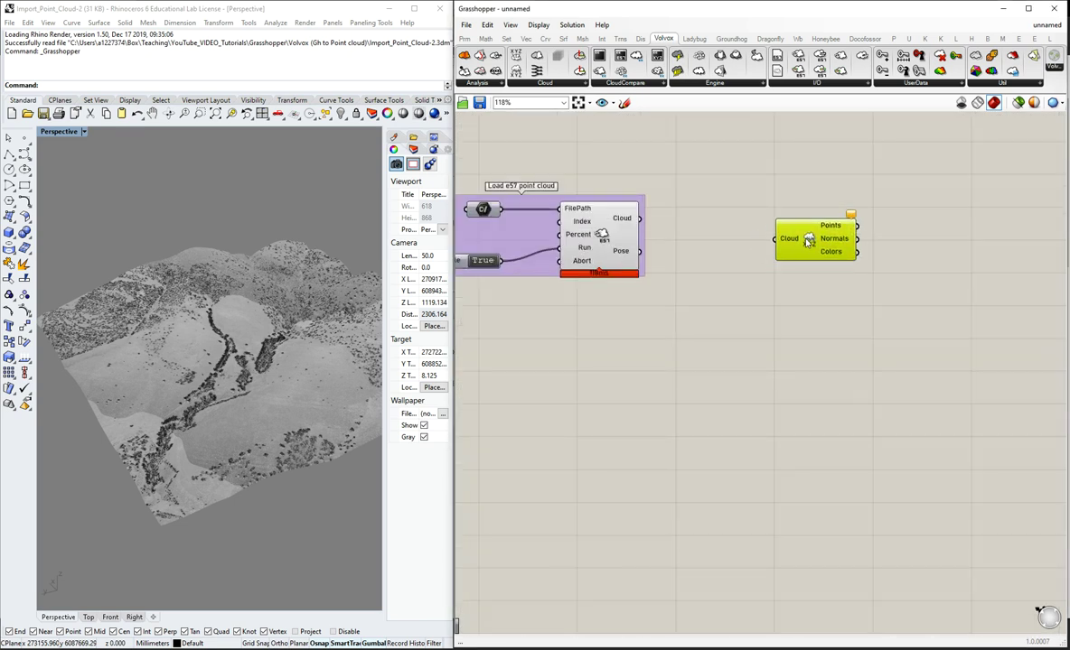
pyautogui.moveTo(640, 218); pyautogui.dragTo(775, 239)
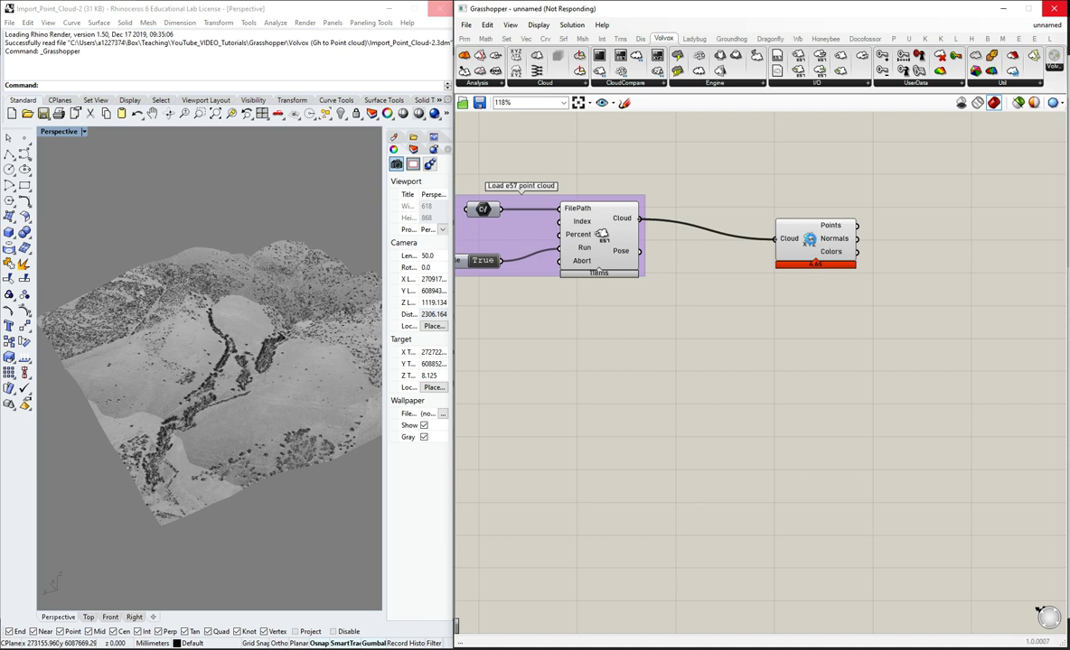
pyautogui.click(819, 240)
pyautogui.moveTo(819, 241); pyautogui.dragTo(804, 223)
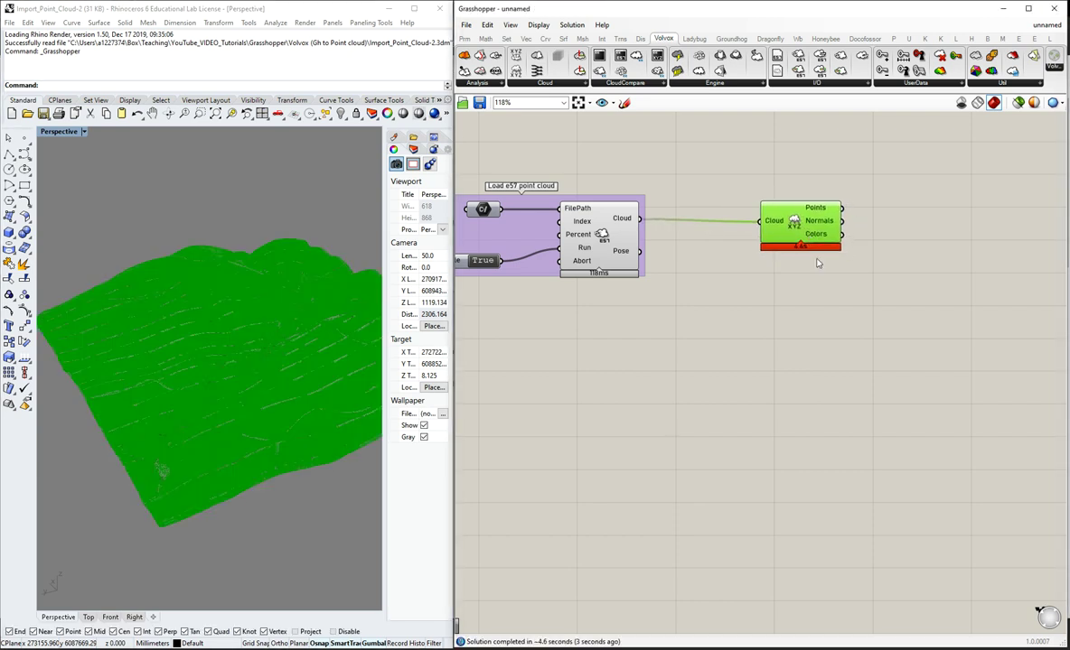
pyautogui.click(891, 239)
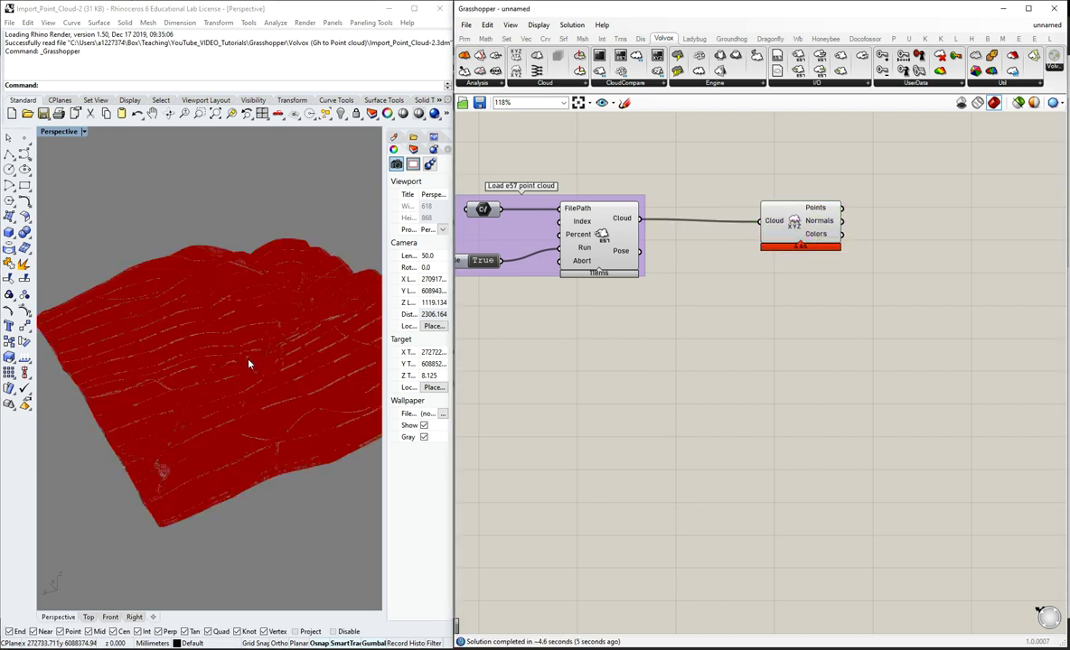
# - Add a Point parameter beside Deconstruct Cloud and connect it to the component's Points output
pyautogui.scroll(5, 244, 358)
pyautogui.scroll(3, 244, 356)
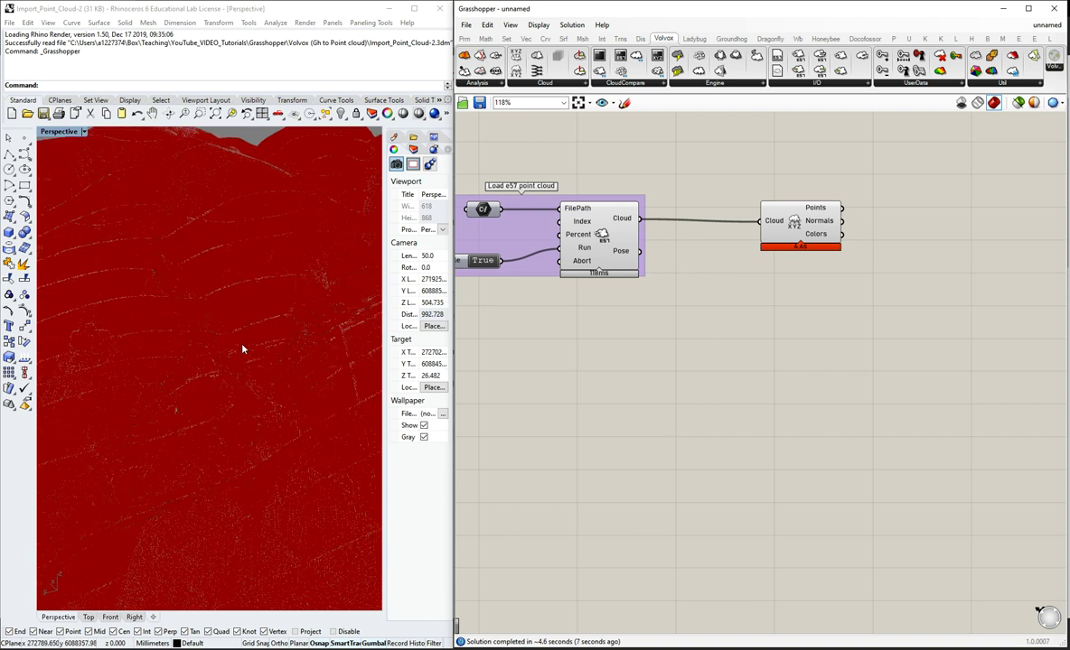
pyautogui.doubleClick(806, 327)
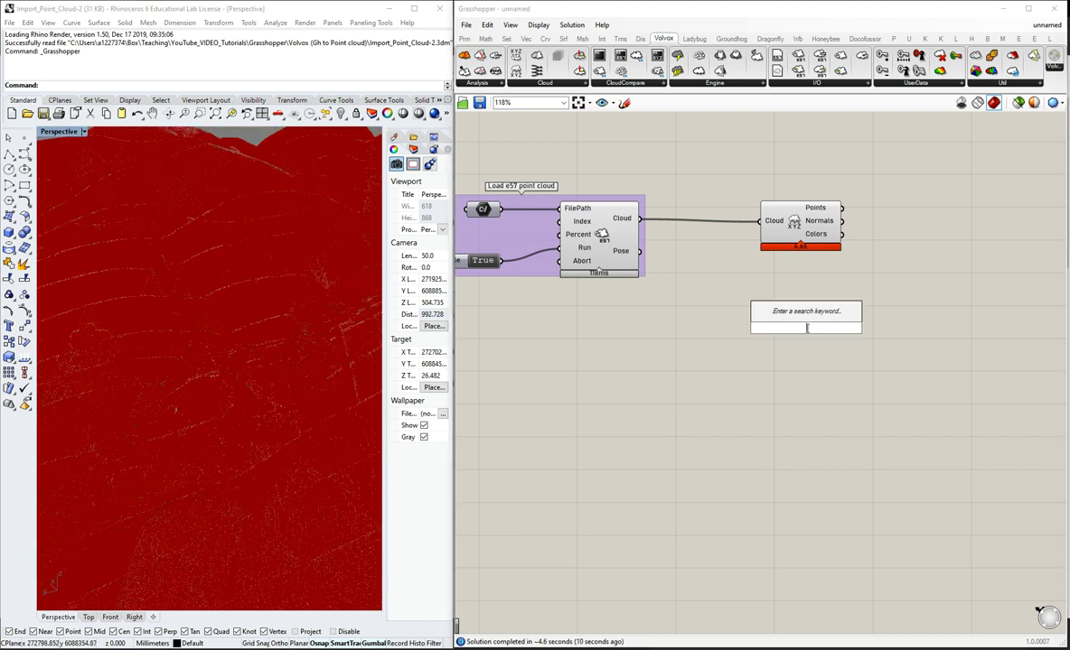
pyautogui.write('point')
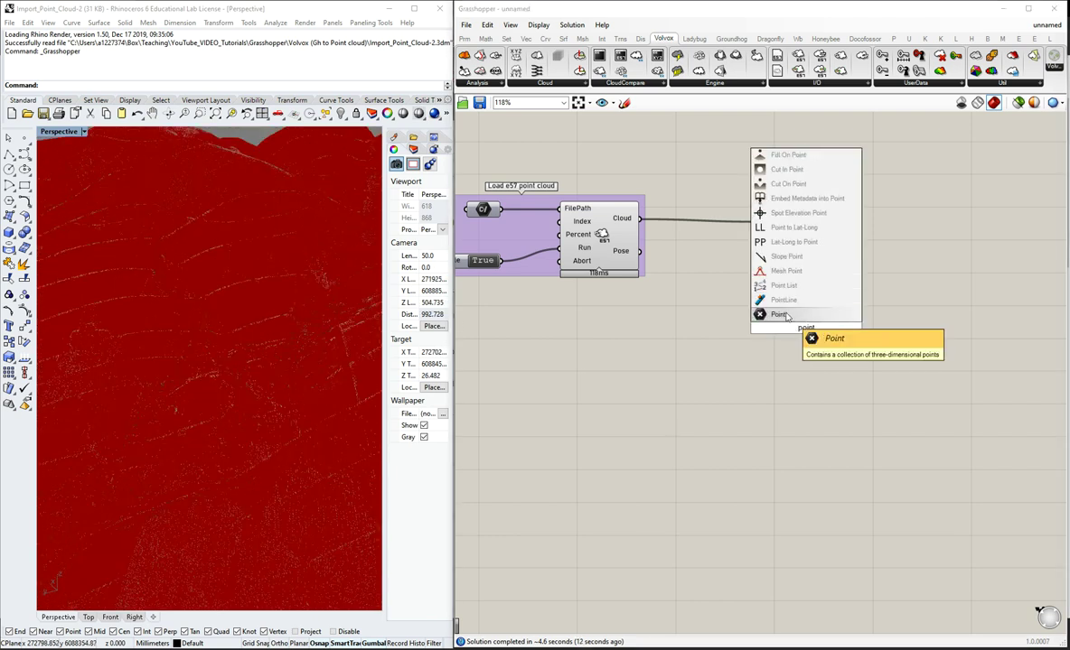
pyautogui.press('Return')
pyautogui.moveTo(806, 328); pyautogui.dragTo(876, 214)
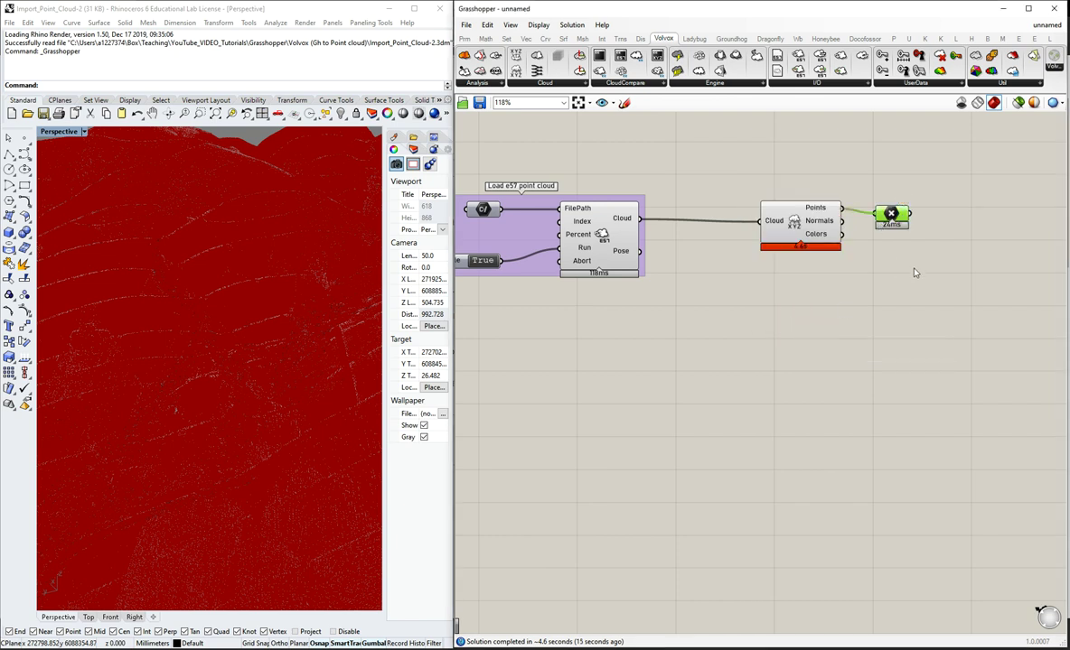
pyautogui.click(836, 236)
pyautogui.moveTo(839, 237)
pyautogui.scroll(-1, 764, 313)
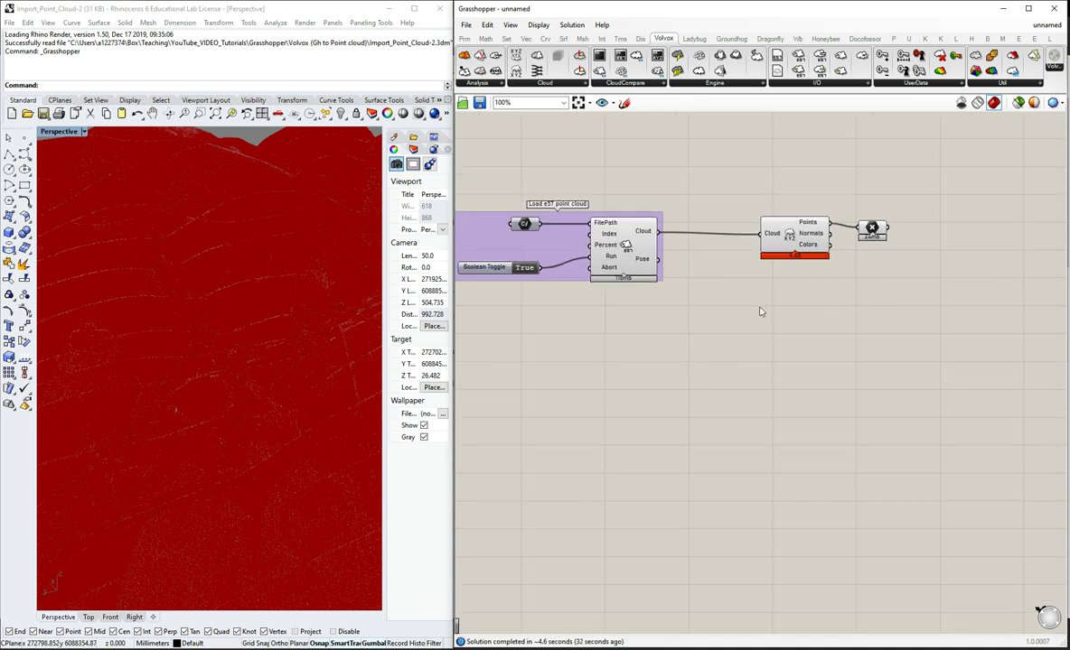
pyautogui.scroll(-1, 248, 292)
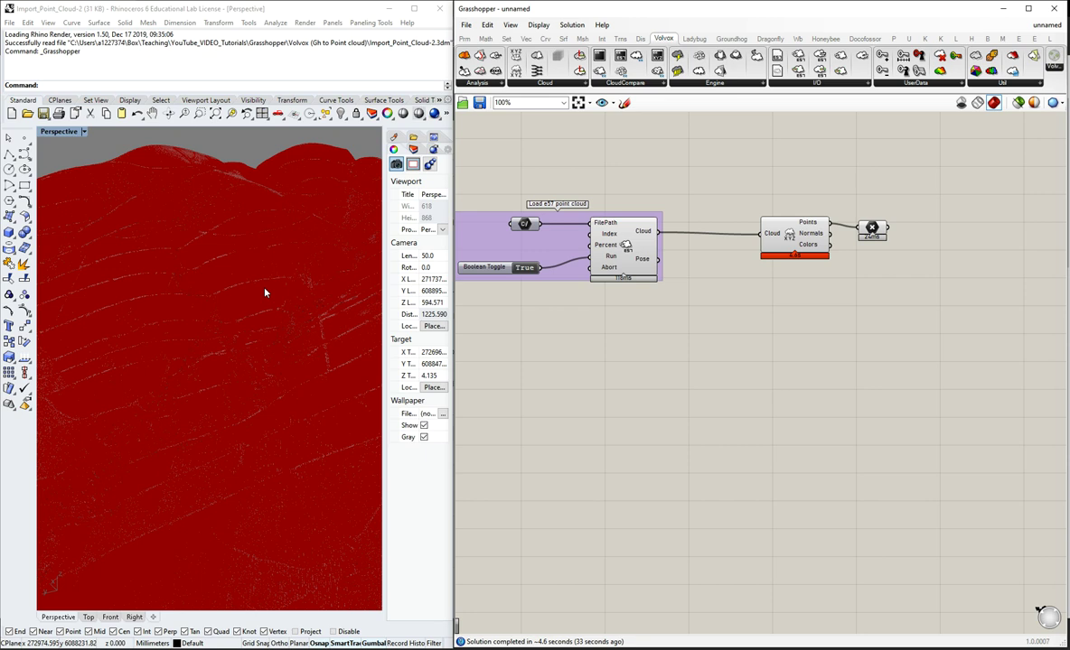
pyautogui.click(871, 229)
pyautogui.middleClick(873, 230)
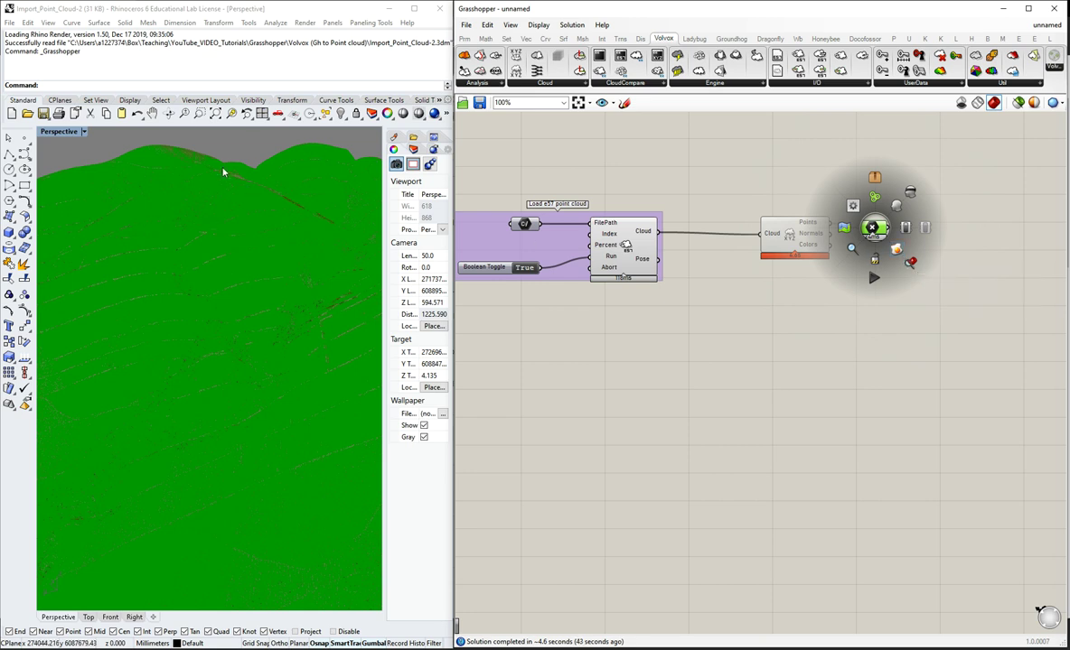
pyautogui.middleClick(799, 231)
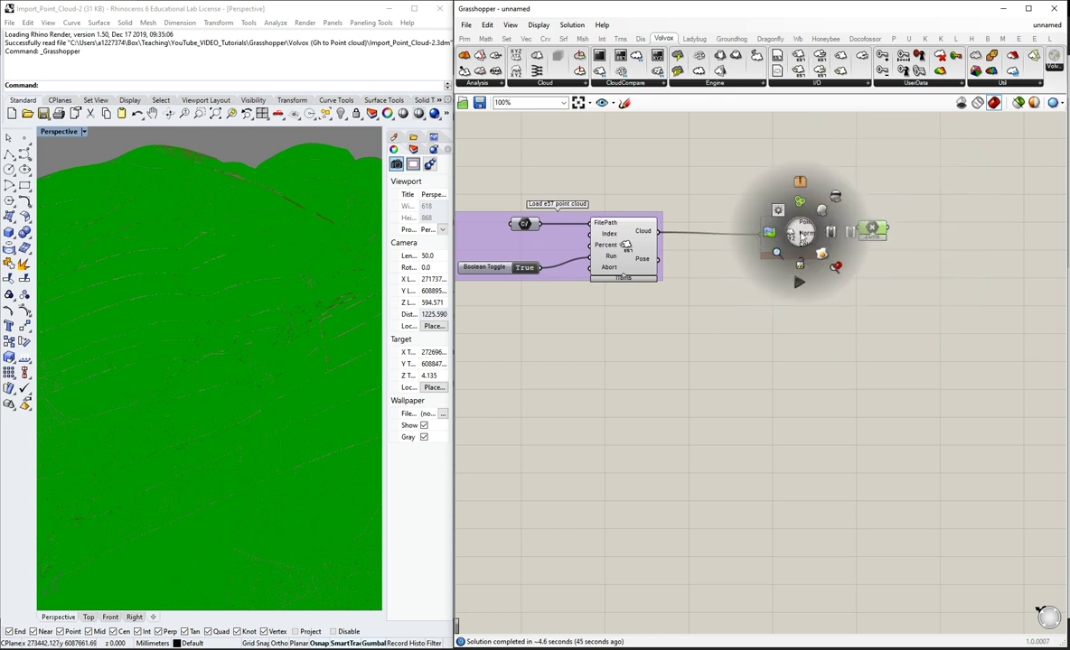
pyautogui.middleClick(569, 232)
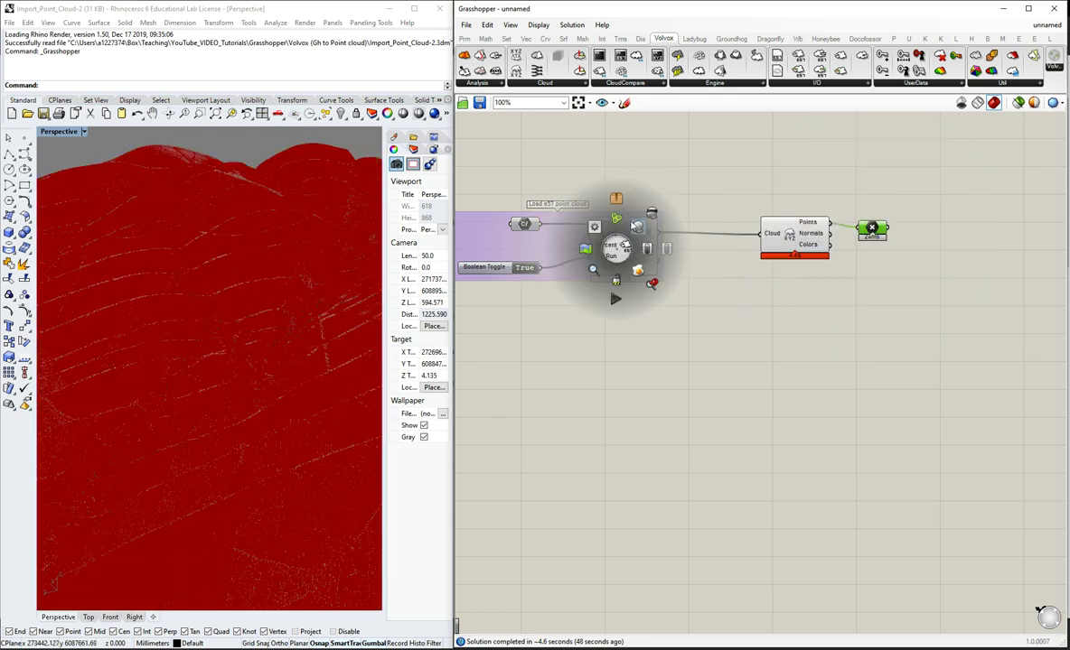
pyautogui.click(711, 171)
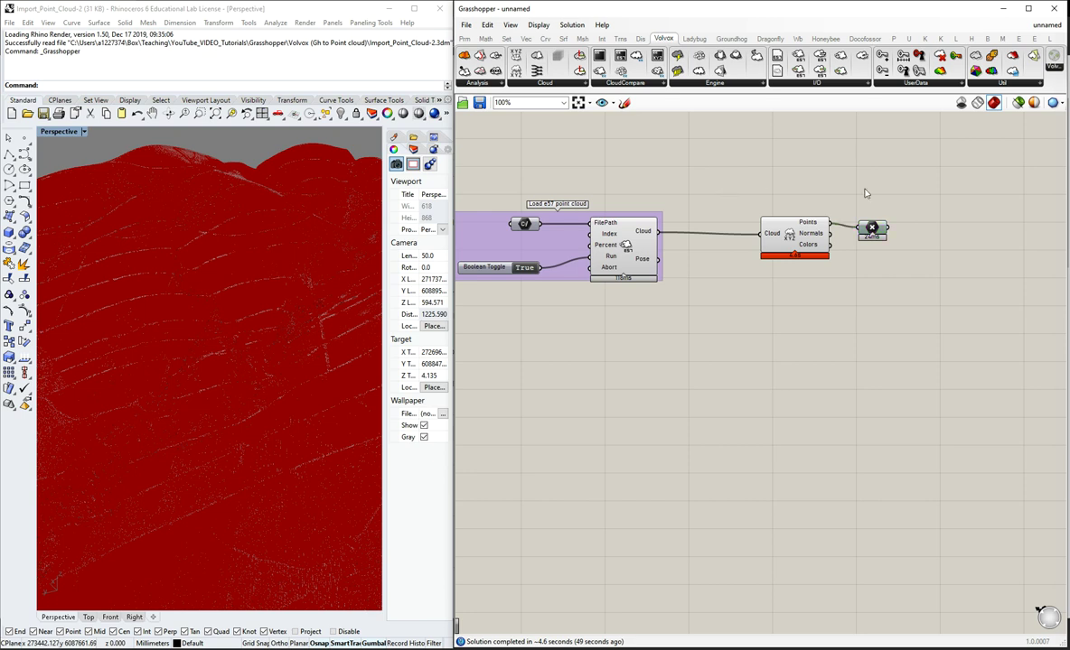
pyautogui.middleClick(872, 227)
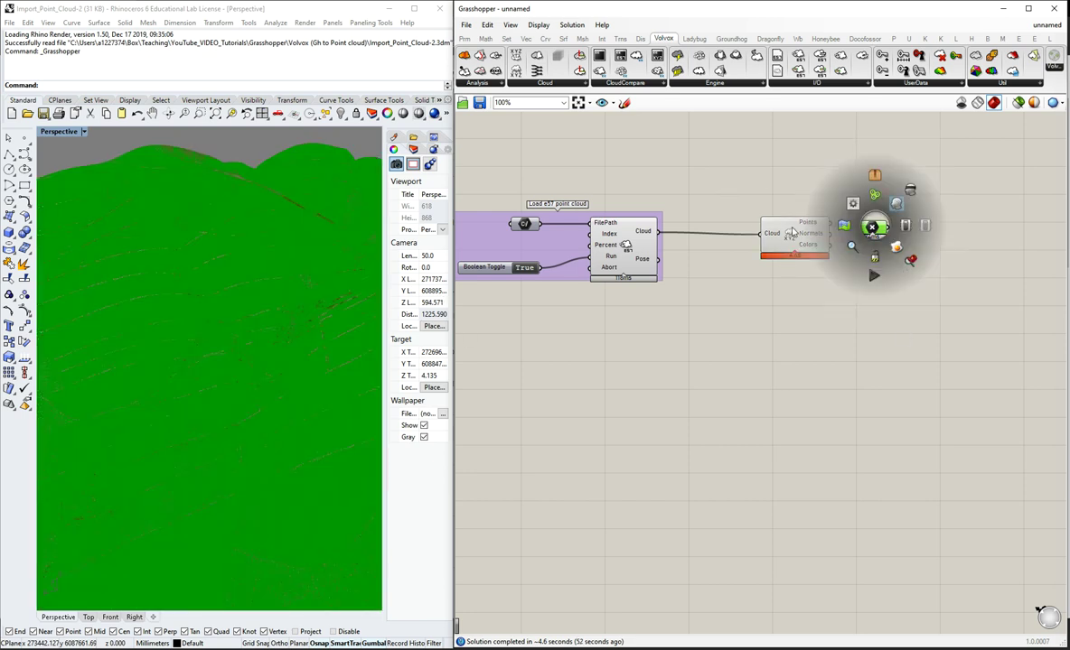
# - Disable the previews of the Load E57 and Deconstruct Cloud components, leaving only the Point parameter's preview on
pyautogui.click(623, 240)
pyautogui.click(624, 247)
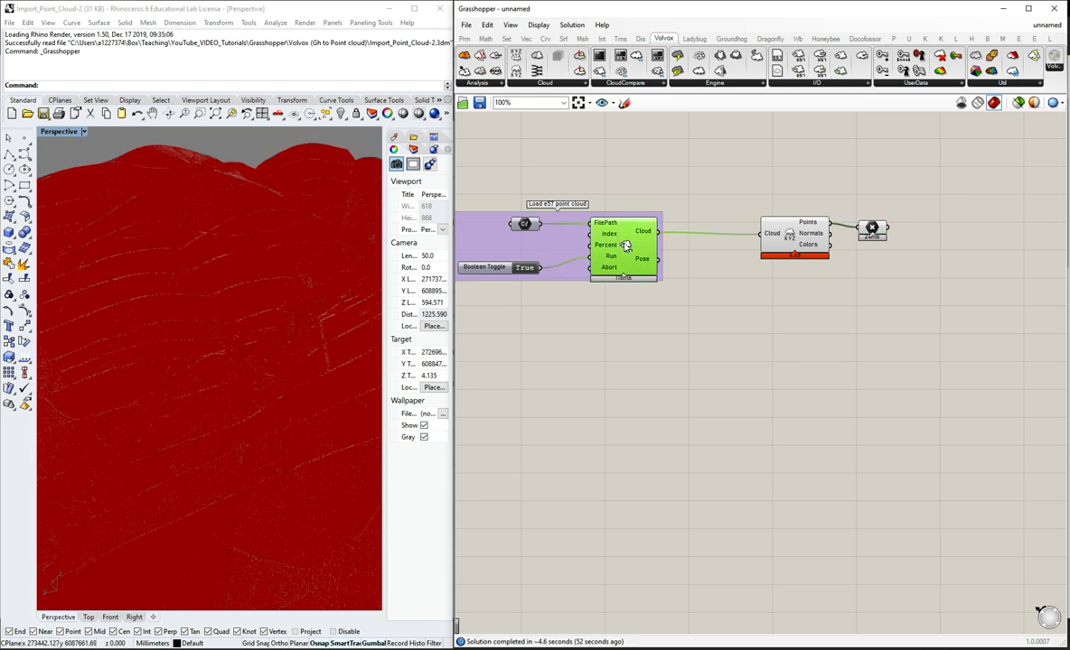
pyautogui.middleClick(623, 244)
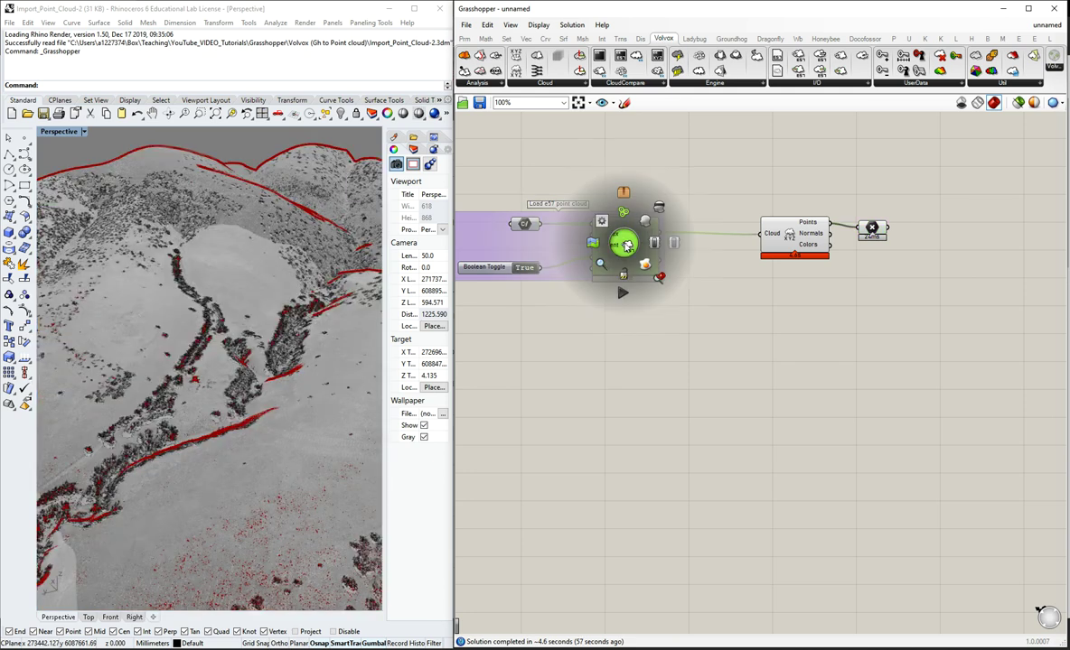
pyautogui.click(660, 209)
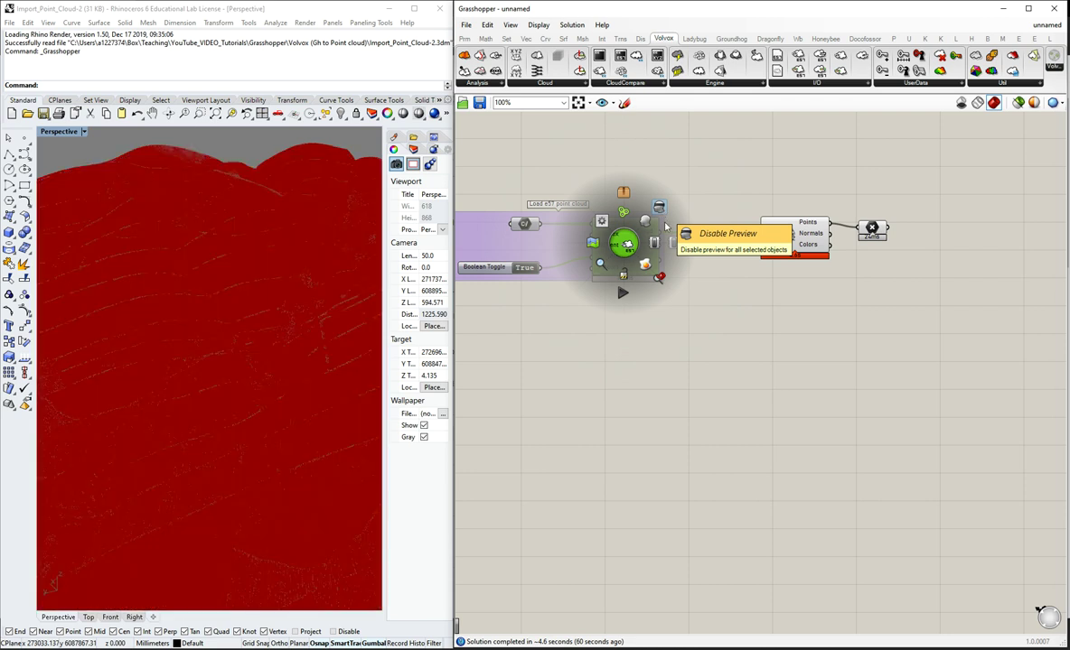
pyautogui.click(751, 189)
pyautogui.click(788, 235)
pyautogui.middleClick(790, 233)
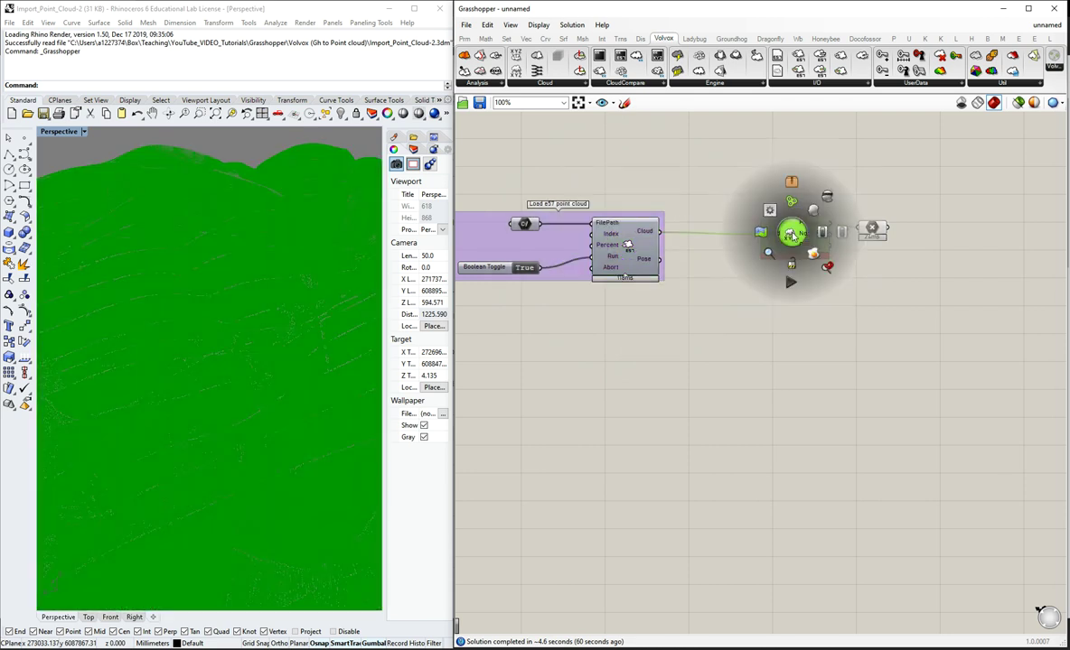
pyautogui.click(719, 142)
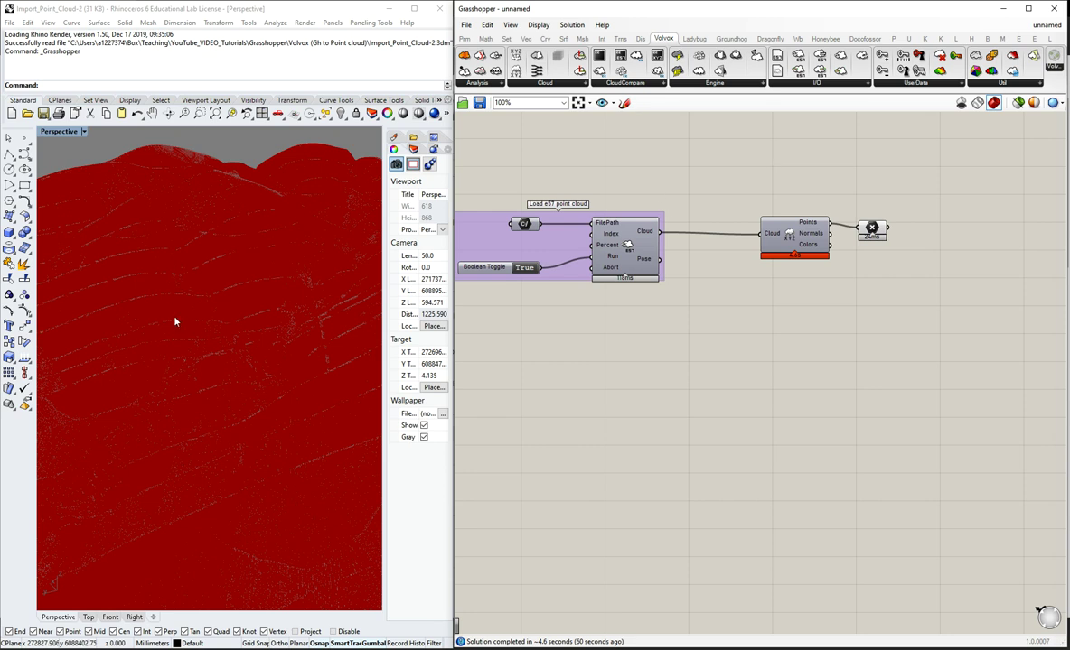
# - Show Rhino's layer list and examine the extracted points in Perspective from several angles and up close
pyautogui.moveTo(193, 285); pyautogui.dragTo(208, 313, button='right')
pyautogui.scroll(-4, 210, 316)
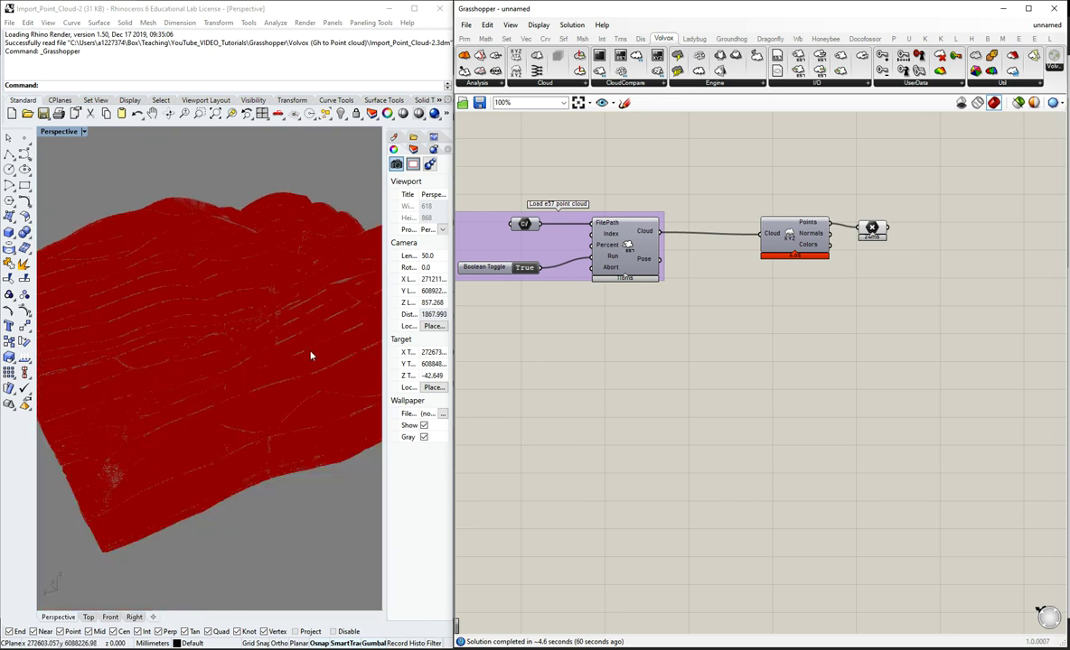
pyautogui.rightClick(872, 229)
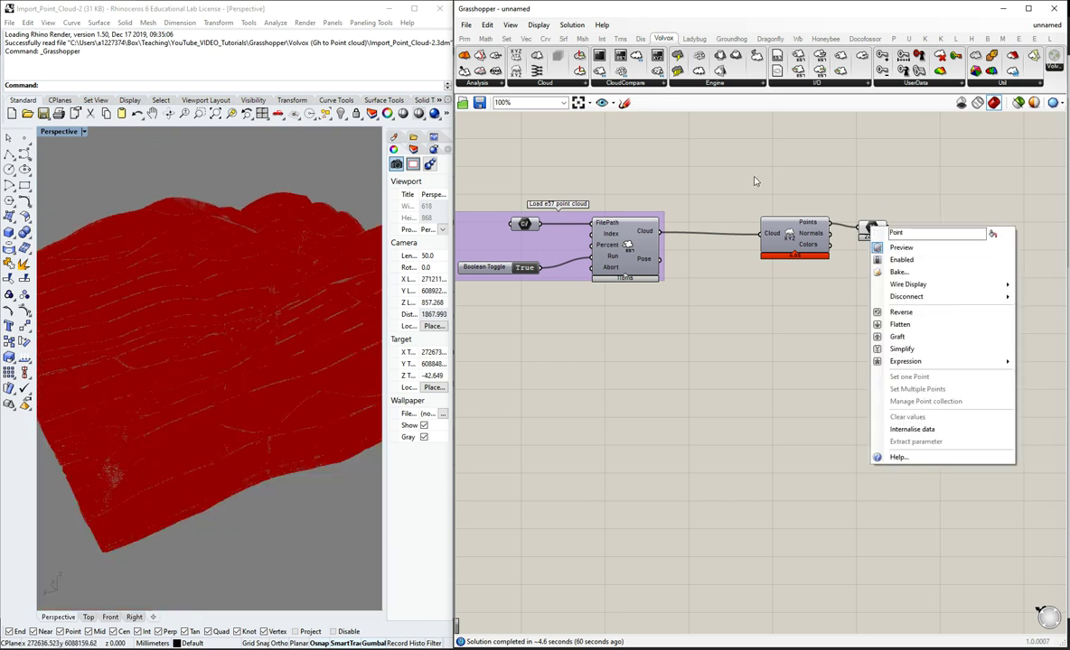
pyautogui.click(413, 149)
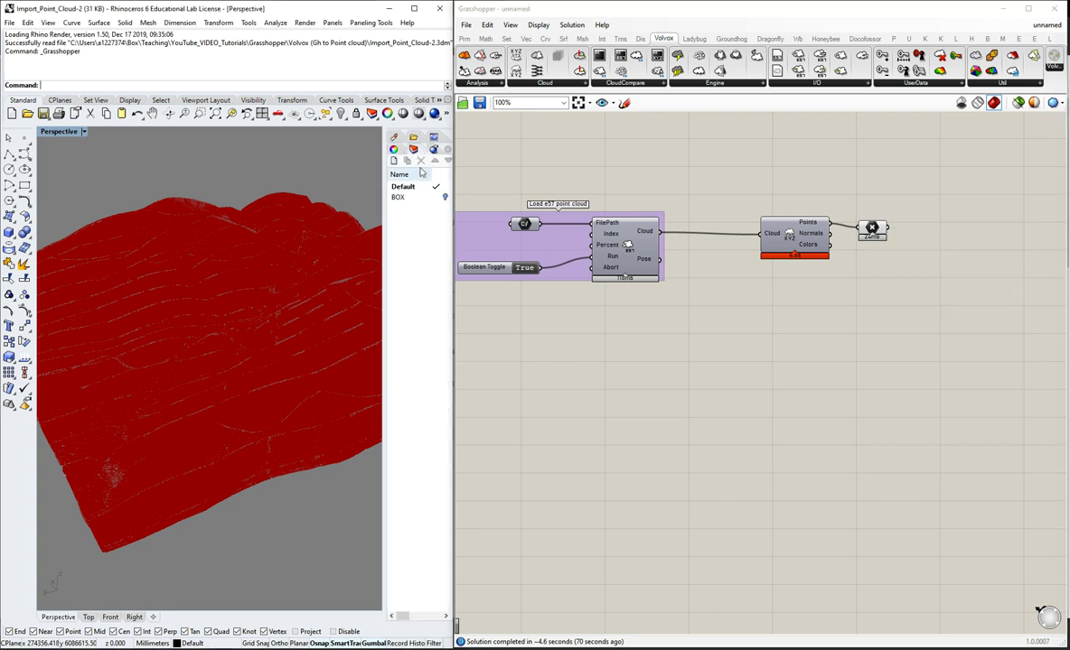
pyautogui.moveTo(182, 356); pyautogui.dragTo(234, 270, button='right')
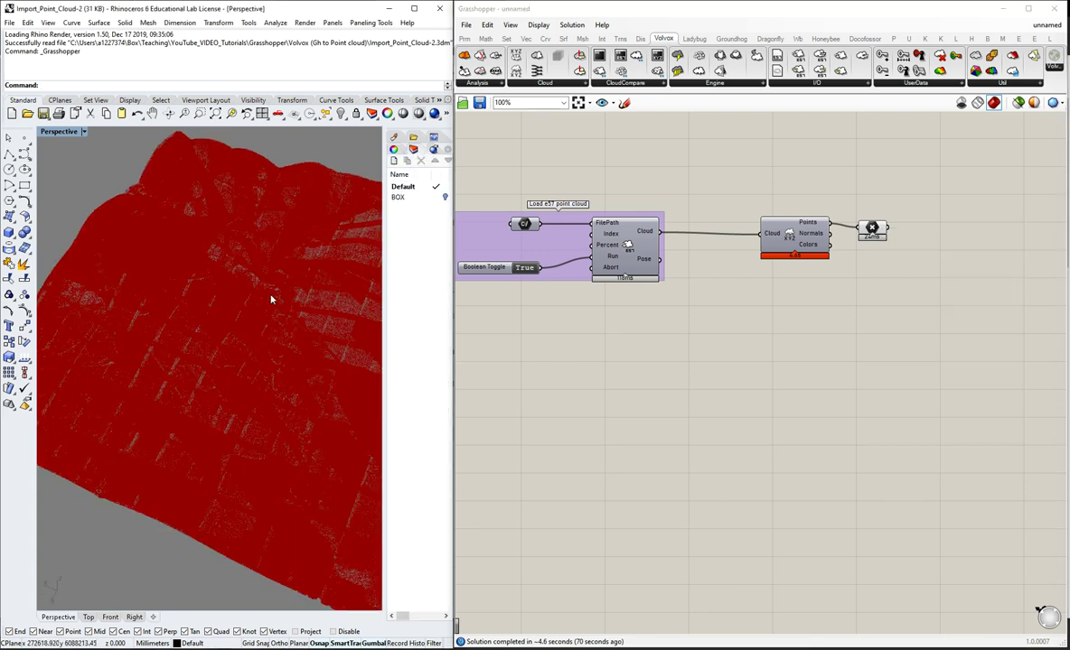
pyautogui.scroll(5, 298, 298)
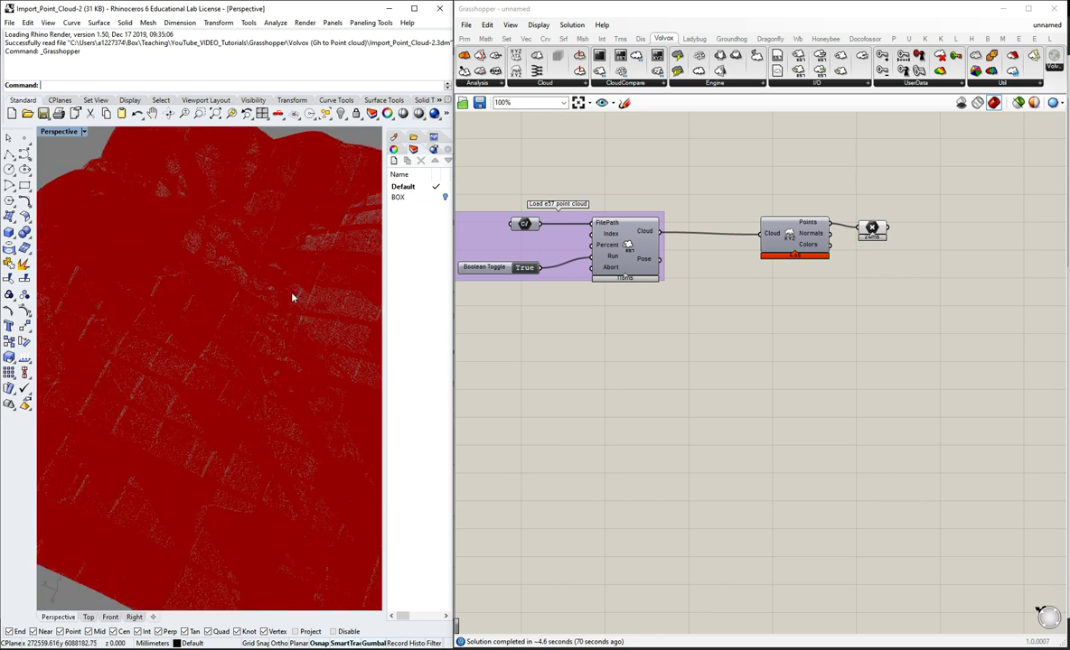
pyautogui.scroll(3, 276, 292)
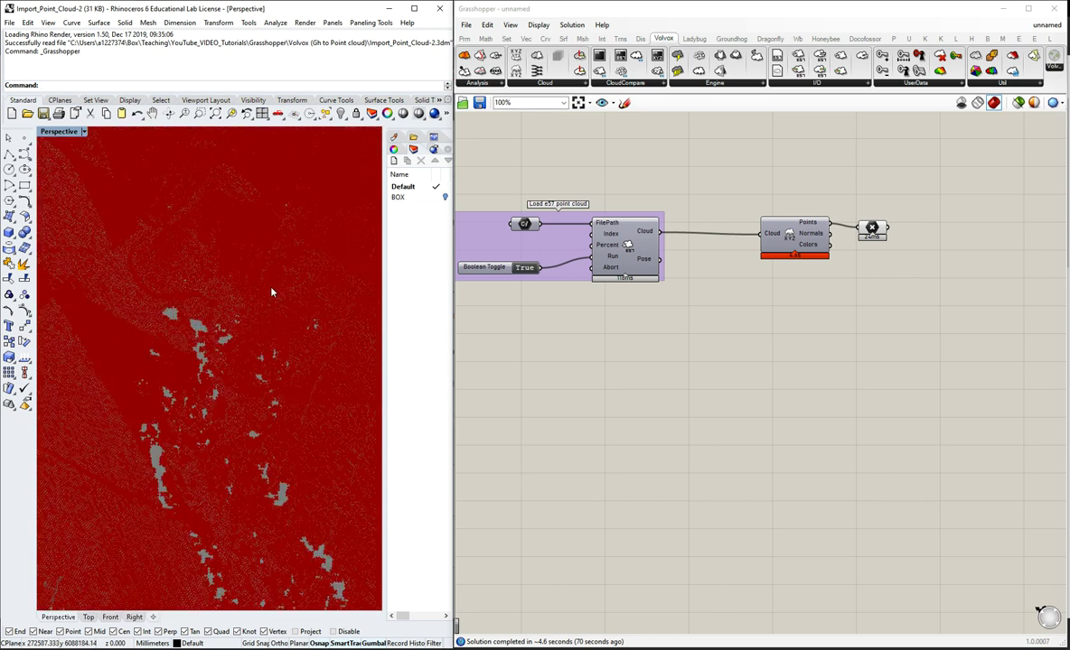
pyautogui.scroll(4, 191, 351)
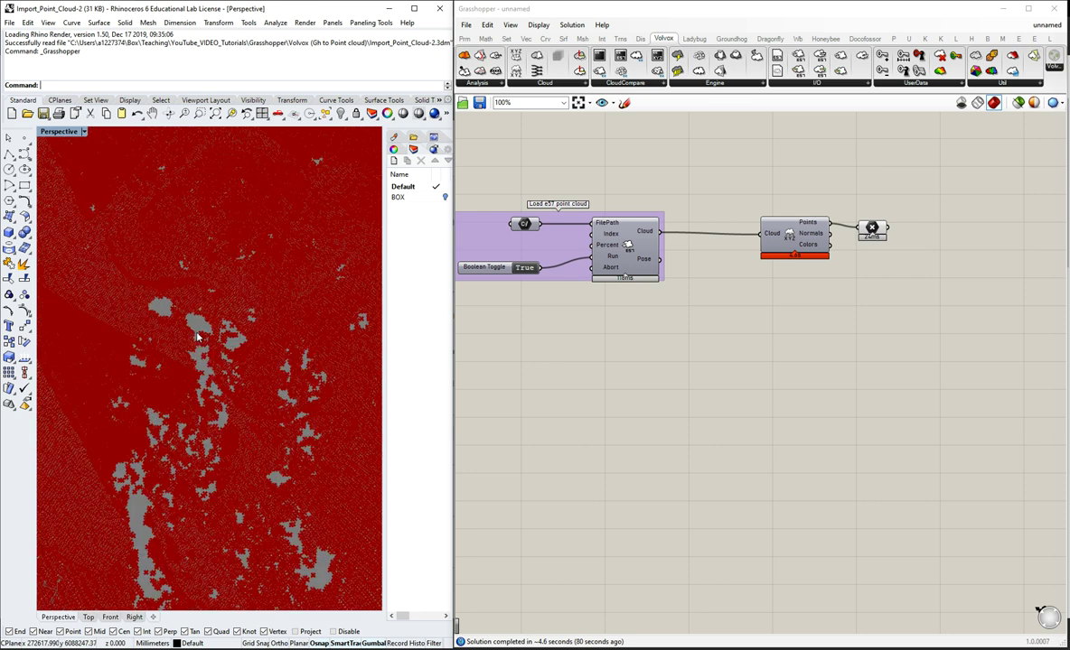
pyautogui.scroll(1, 870, 227)
pyautogui.click(872, 229)
pyautogui.middleClick(872, 229)
pyautogui.click(896, 207)
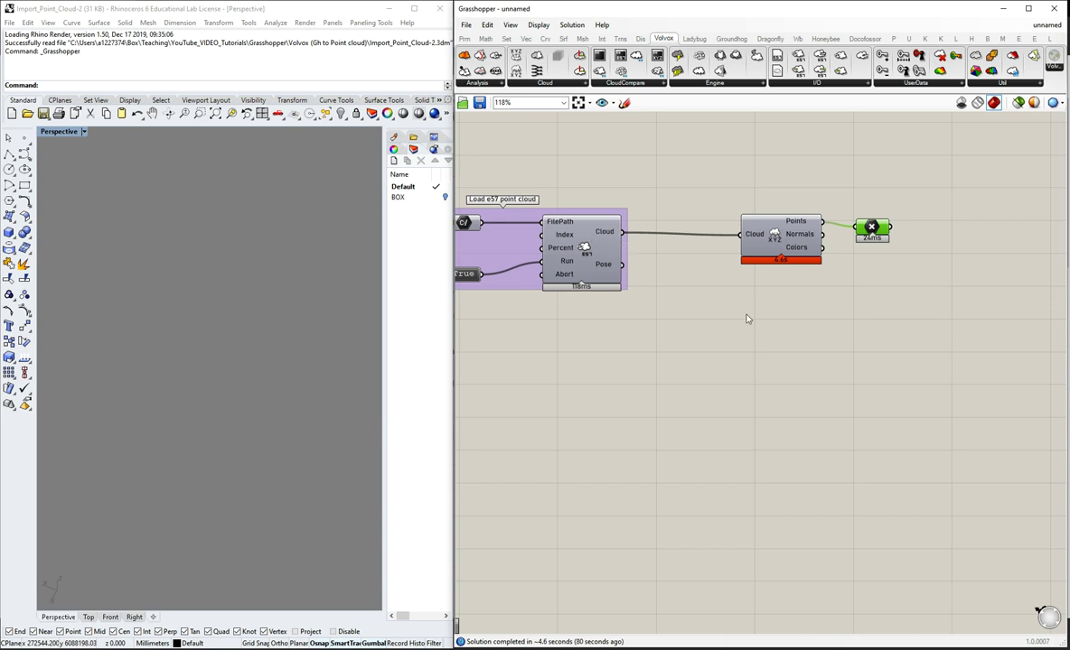
pyautogui.middleClick(579, 241)
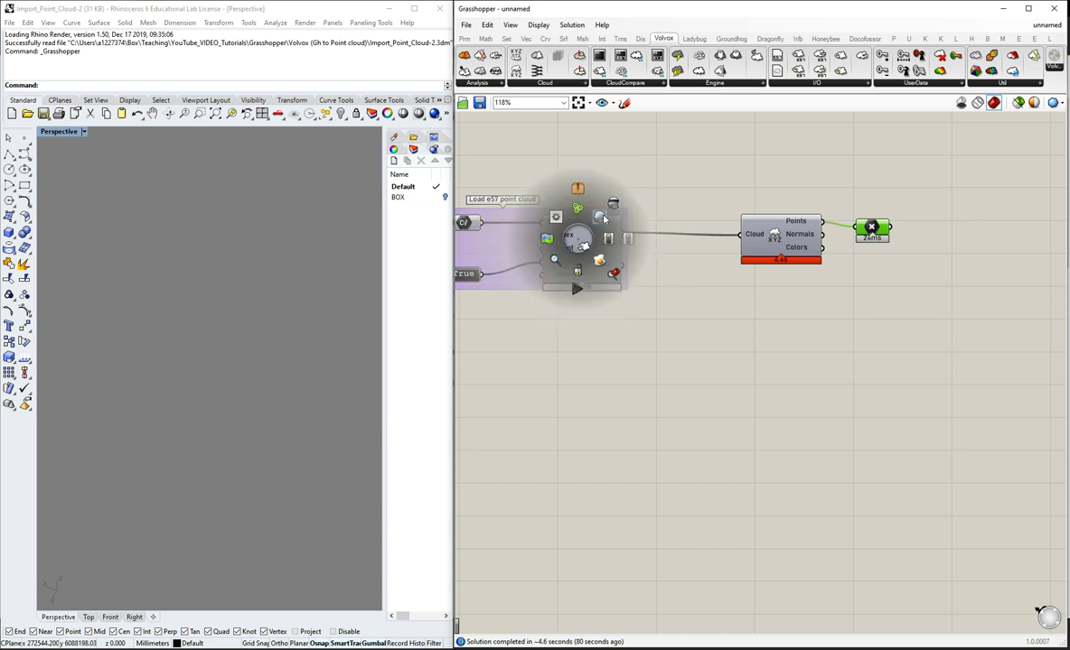
pyautogui.click(603, 219)
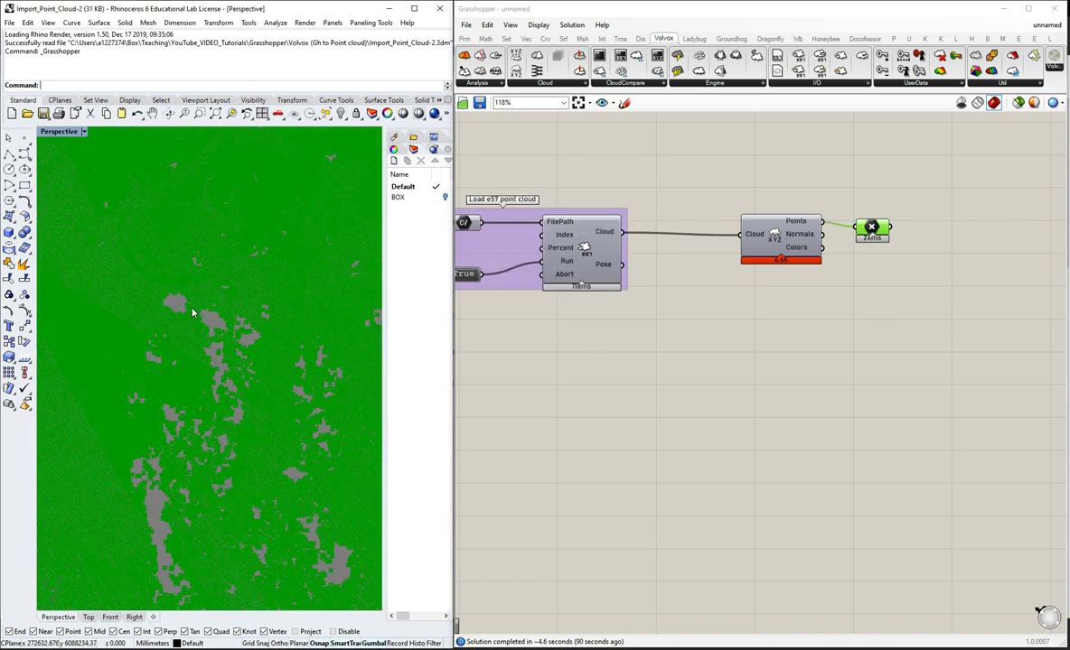
pyautogui.click(672, 340)
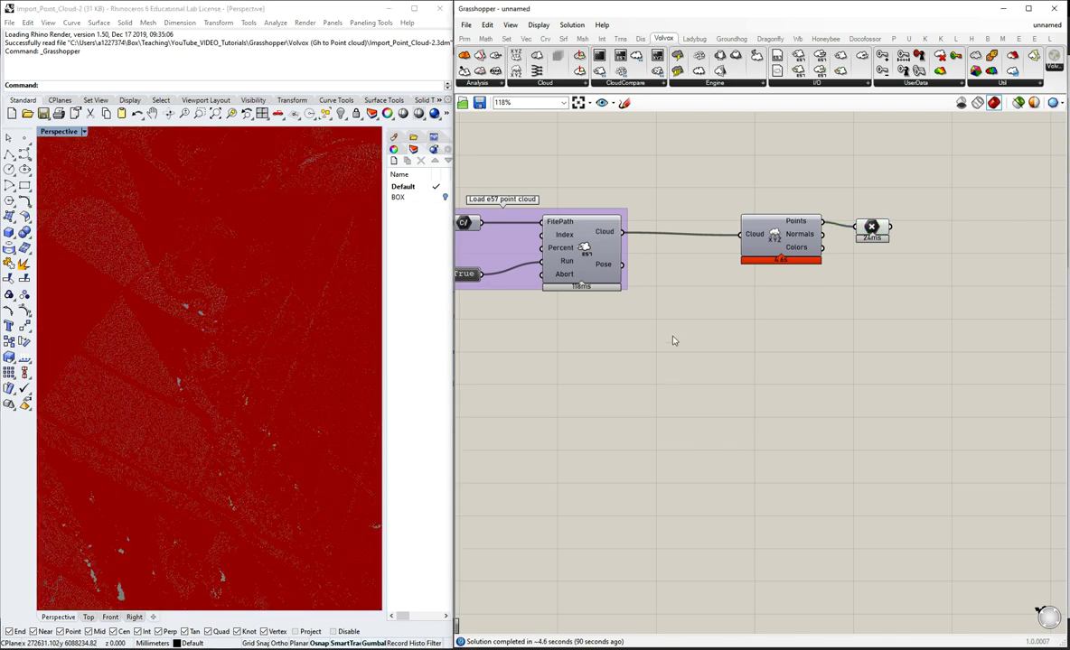
pyautogui.middleClick(584, 250)
pyautogui.click(578, 246)
pyautogui.middleClick(872, 226)
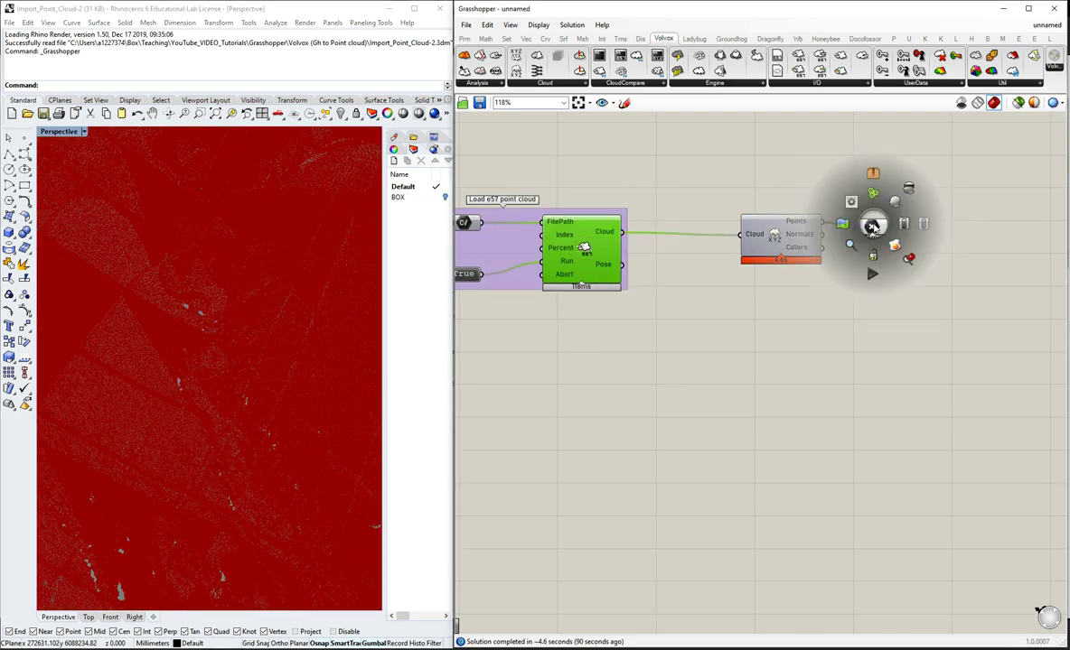
pyautogui.click(910, 192)
# - Disable the preview of the Point parameter and enable the preview of the Load E57 component
pyautogui.rightClick(866, 225)
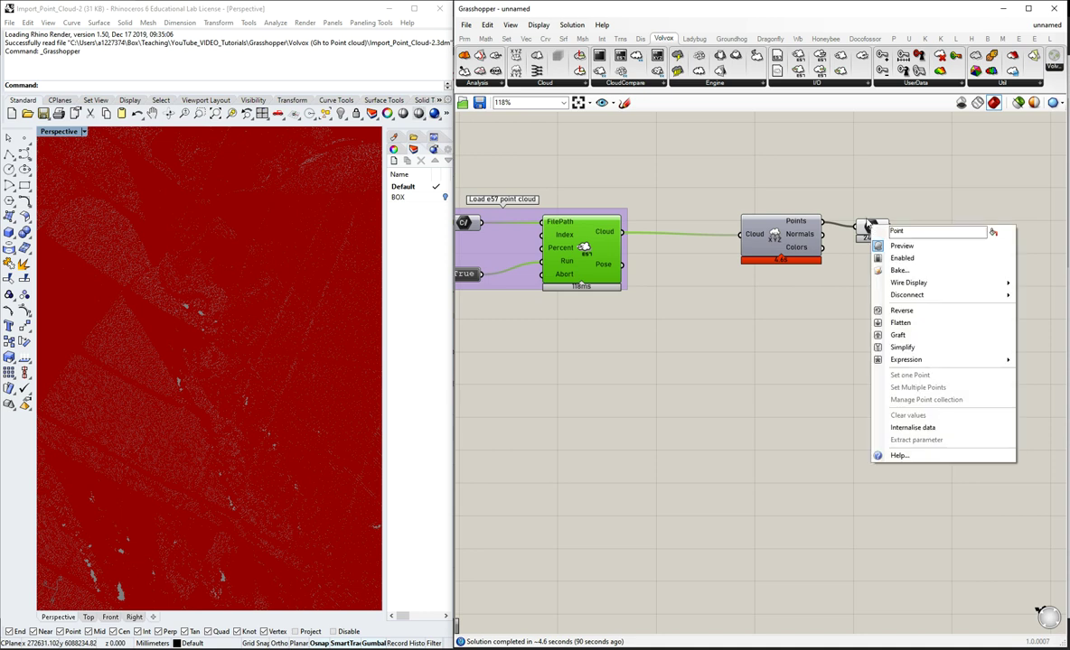
pyautogui.click(867, 226)
pyautogui.click(869, 227)
pyautogui.middleClick(869, 227)
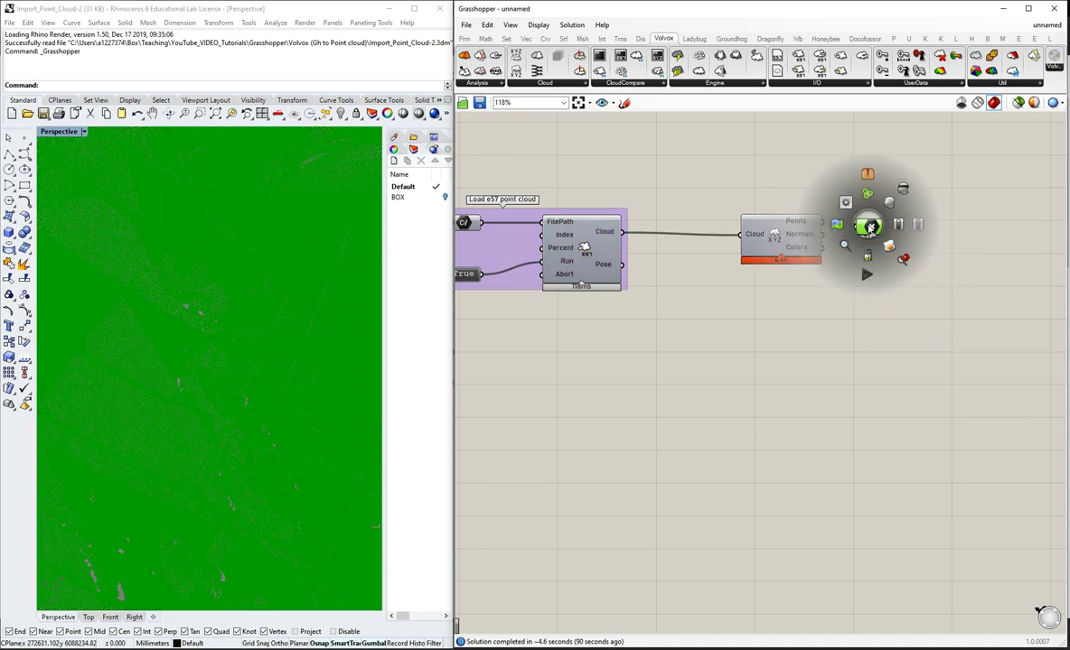
pyautogui.click(912, 194)
pyautogui.click(604, 255)
pyautogui.middleClick(595, 248)
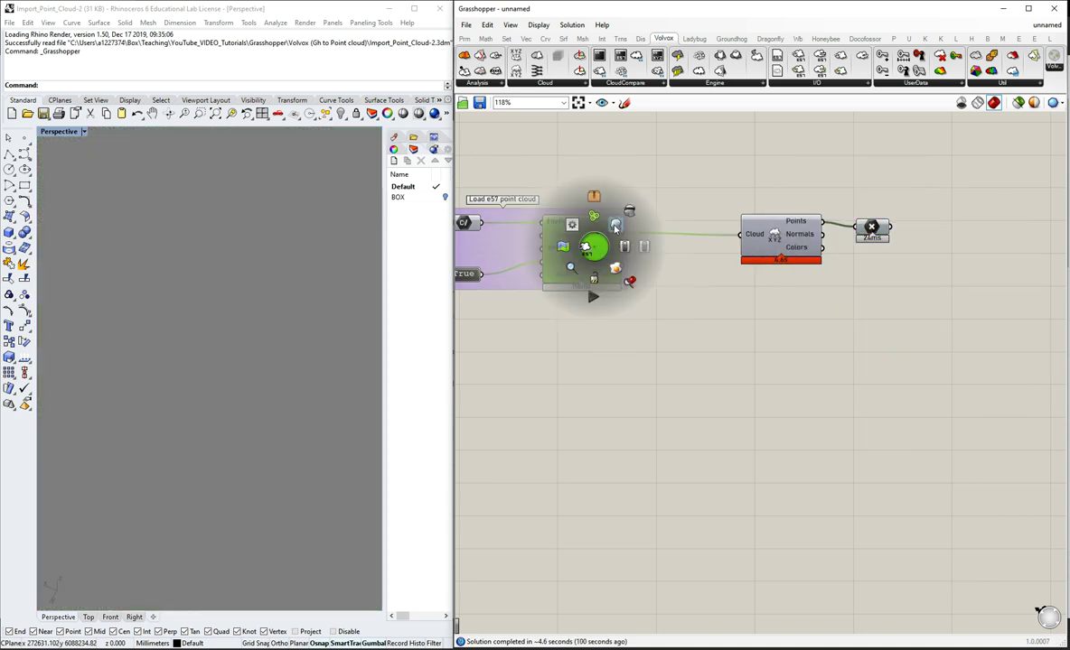
pyautogui.click(613, 222)
pyautogui.click(695, 326)
# - Examine the whole Load E57 point cloud in Rhino's Perspective view from a distance and at different angles
pyautogui.scroll(-7, 88, 311)
pyautogui.scroll(-7, 223, 339)
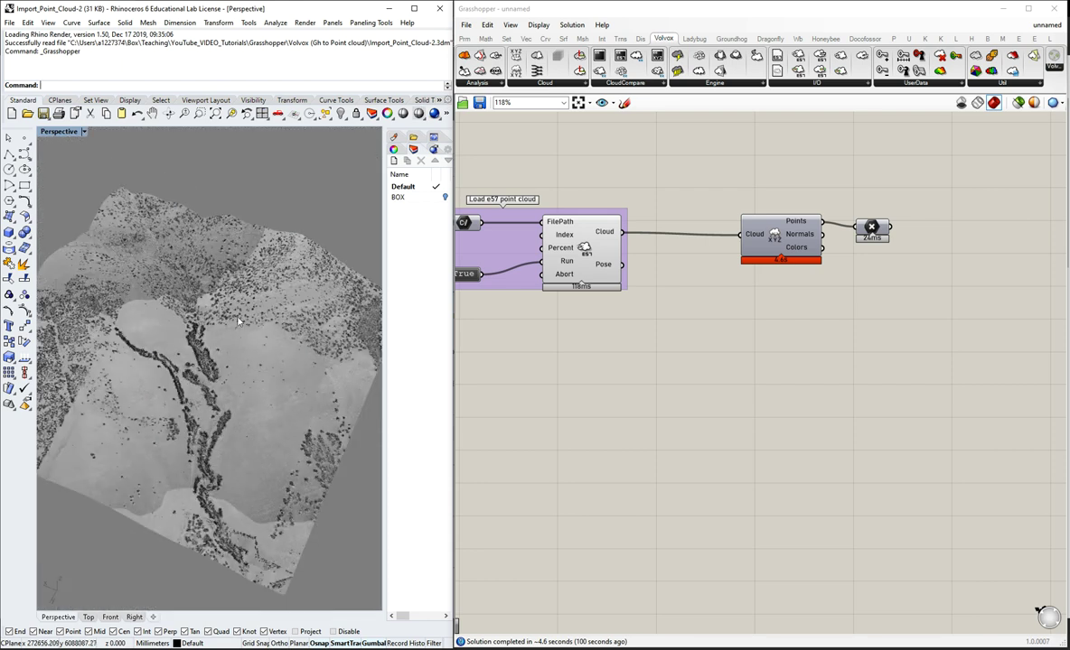
pyautogui.moveTo(223, 339); pyautogui.dragTo(159, 278, button='right')
pyautogui.scroll(-4, 215, 314)
pyautogui.middleClick(157, 276)
pyautogui.rightClick(250, 255)
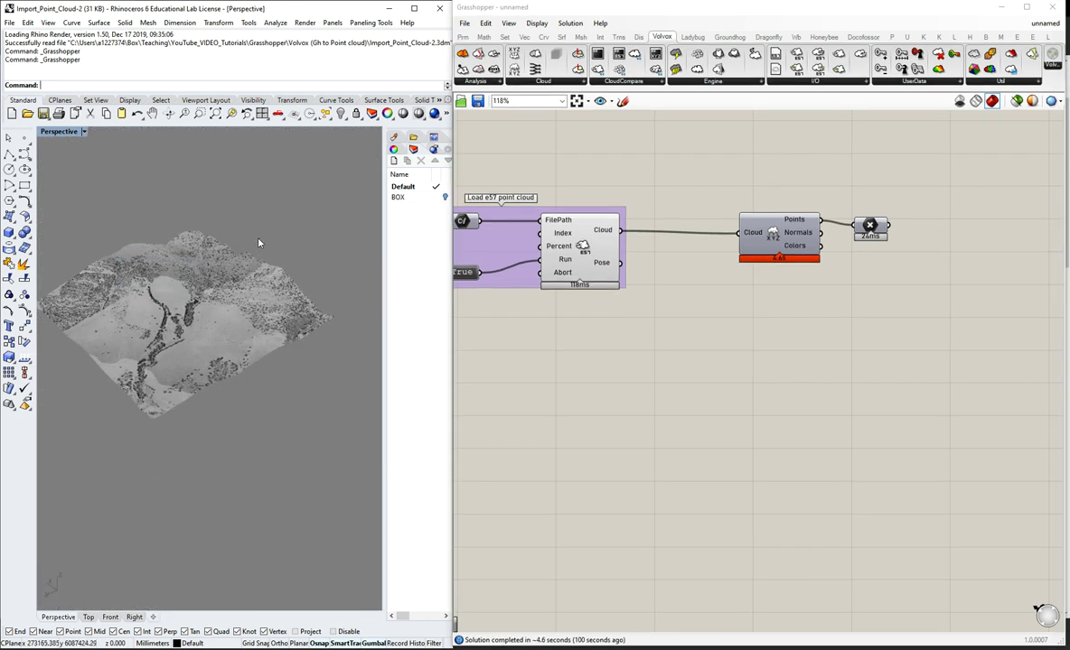
pyautogui.moveTo(257, 237); pyautogui.dragTo(275, 243, button='right')
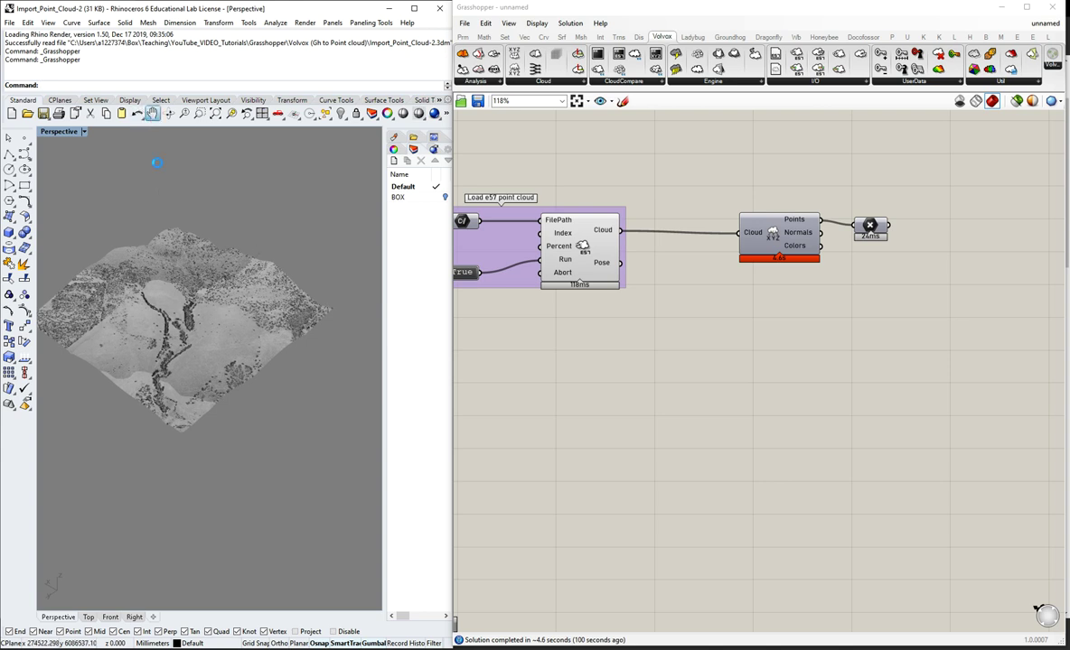
pyautogui.moveTo(218, 240); pyautogui.dragTo(245, 245)
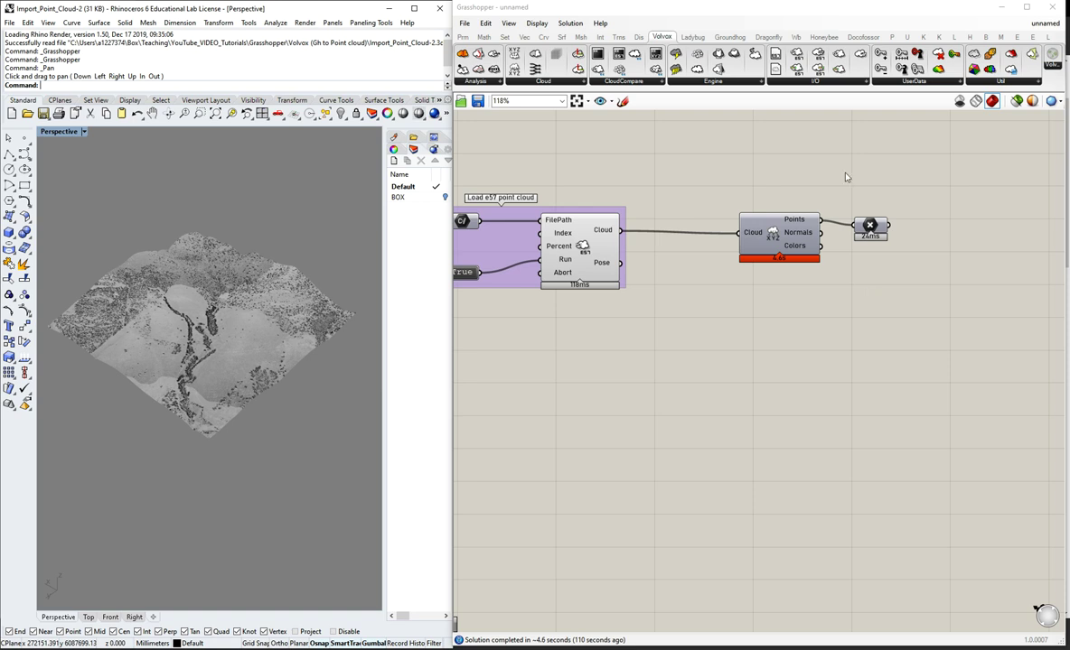
# - Try to group Deconstruct Cloud with its Point parameter and name the group Obtain points
pyautogui.moveTo(716, 189); pyautogui.dragTo(940, 298)
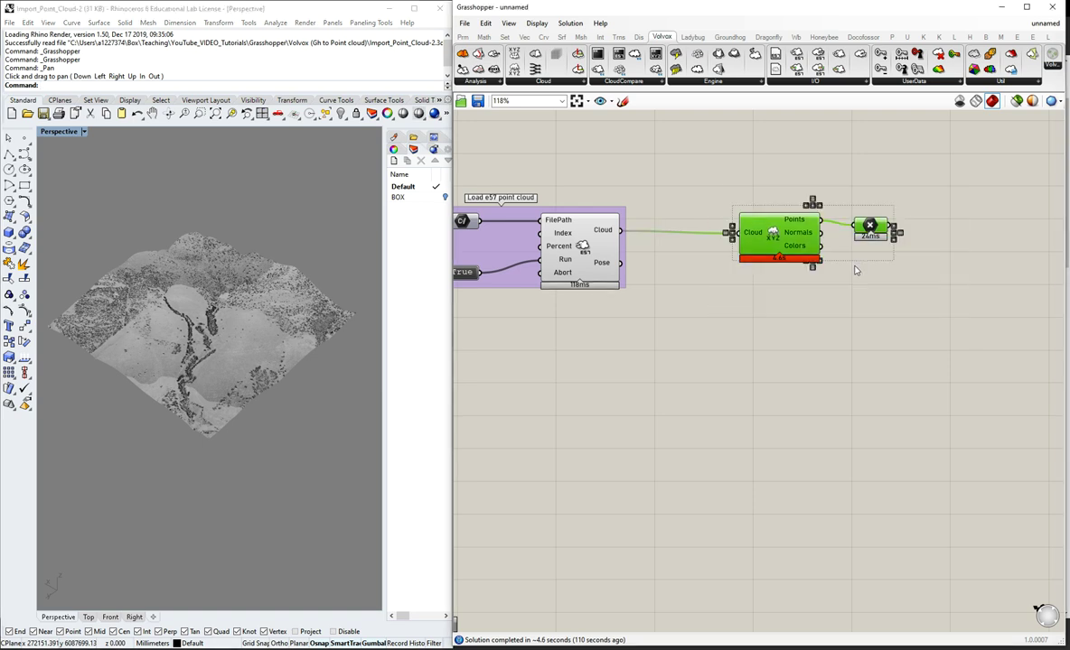
pyautogui.hotkey('ctrl', 'g')
pyautogui.rightClick(846, 242)
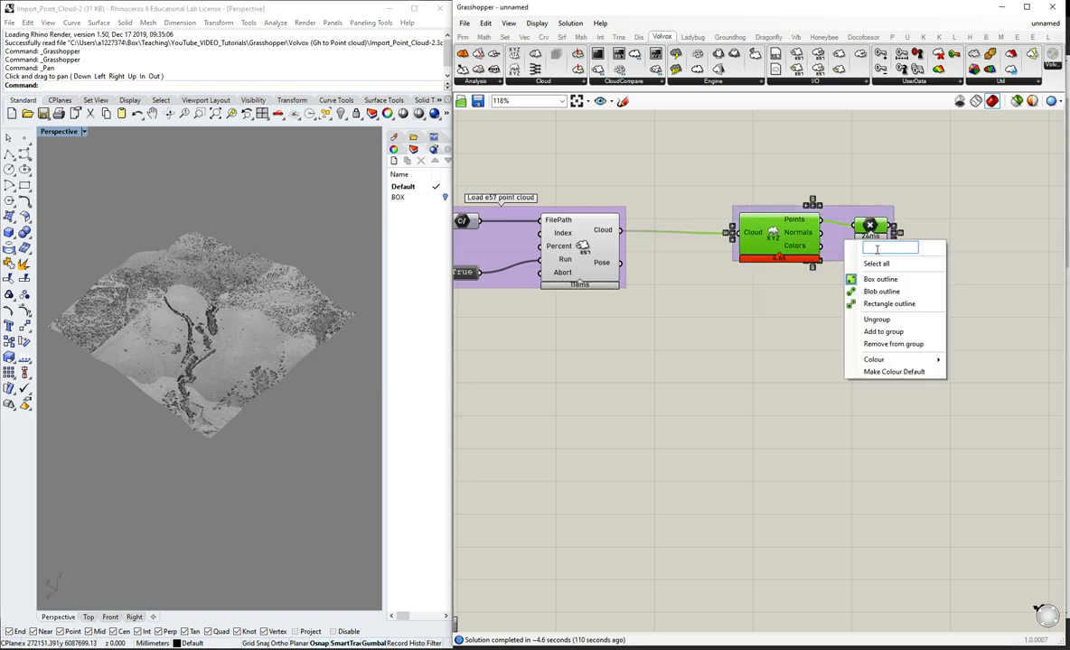
pyautogui.write('Opbta')
pyautogui.press('BackSpace')
pyautogui.press('BackSpace')
pyautogui.press('BackSpace')
pyautogui.press('BackSpace')
pyautogui.write('btaoin')
pyautogui.press('BackSpace')
pyautogui.press('BackSpace')
pyautogui.press('BackSpace')
pyautogui.write('in points')
pyautogui.press('Return')
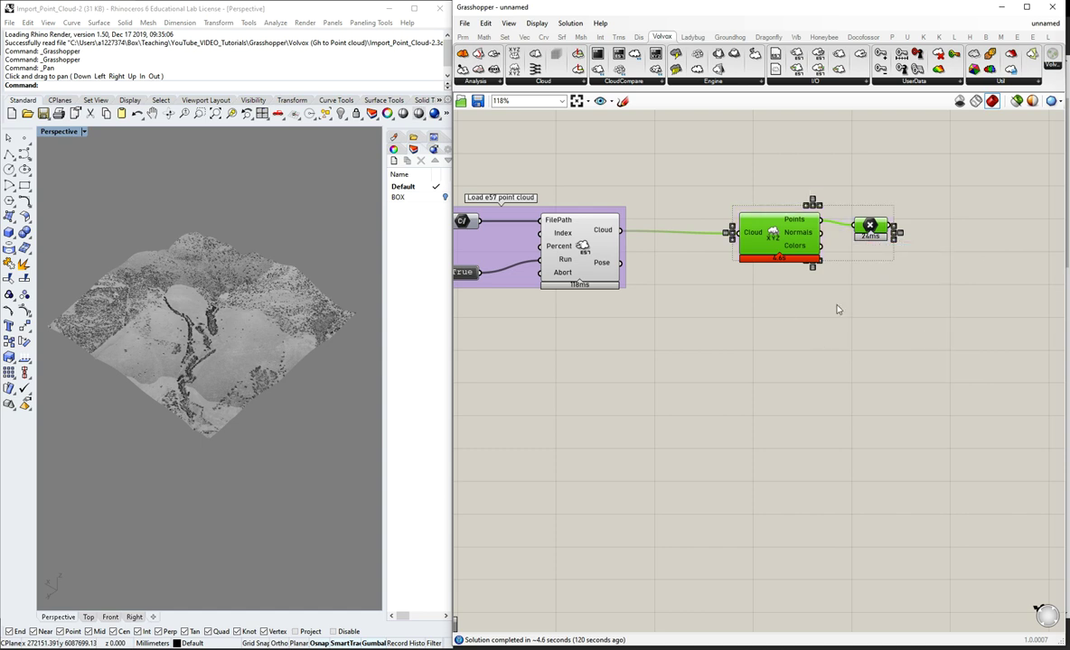
# - Group Deconstruct Cloud with its Point parameter and name the group Obtain Points
pyautogui.scroll(-1, 850, 251)
pyautogui.moveTo(754, 220); pyautogui.dragTo(939, 301)
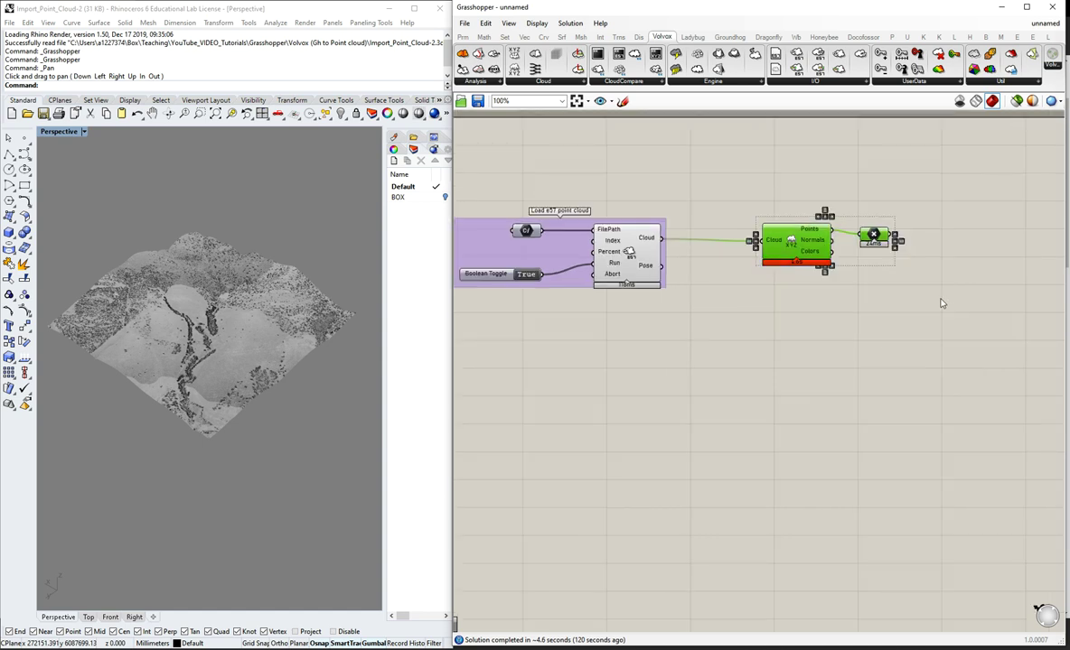
pyautogui.hotkey('ctrl', 'g')
pyautogui.middleClick(844, 225)
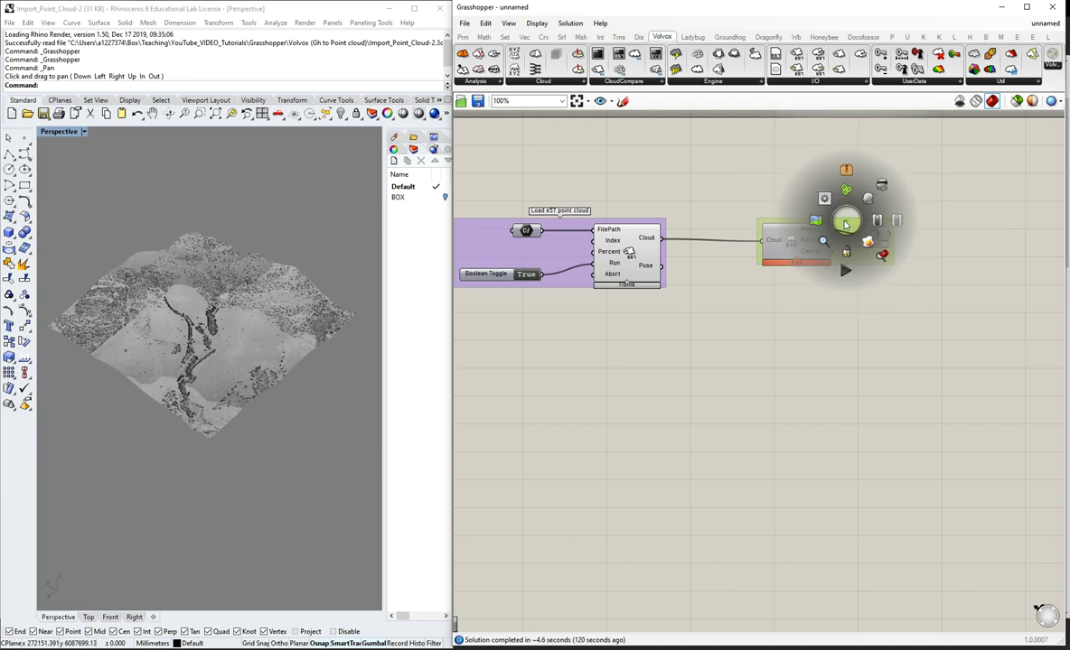
pyautogui.click(741, 217)
pyautogui.rightClick(849, 227)
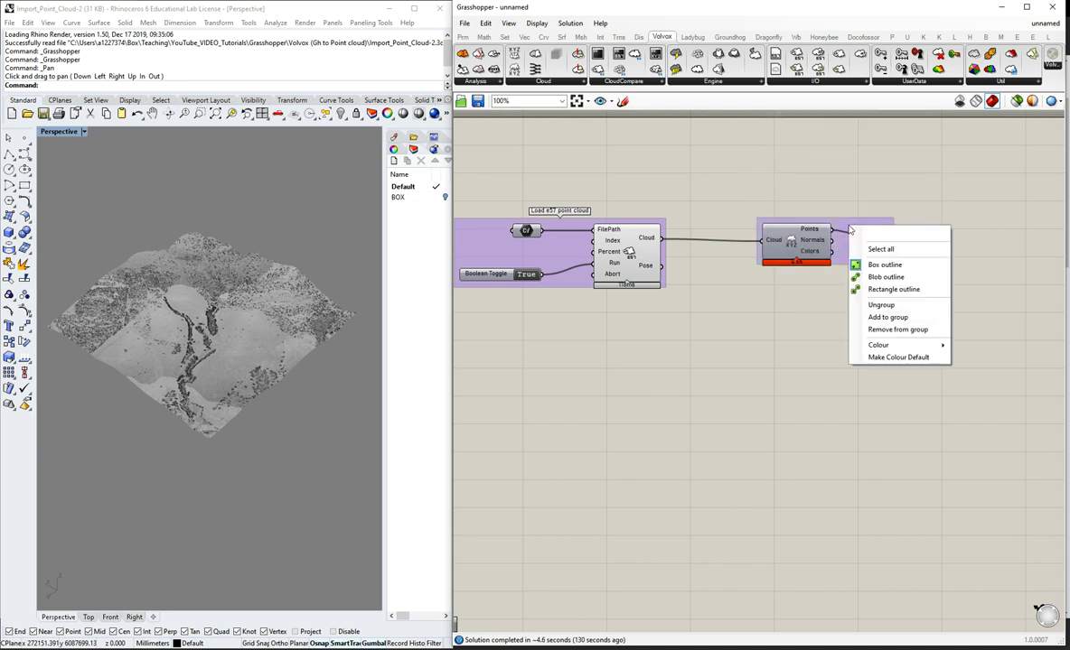
pyautogui.write('Obt')
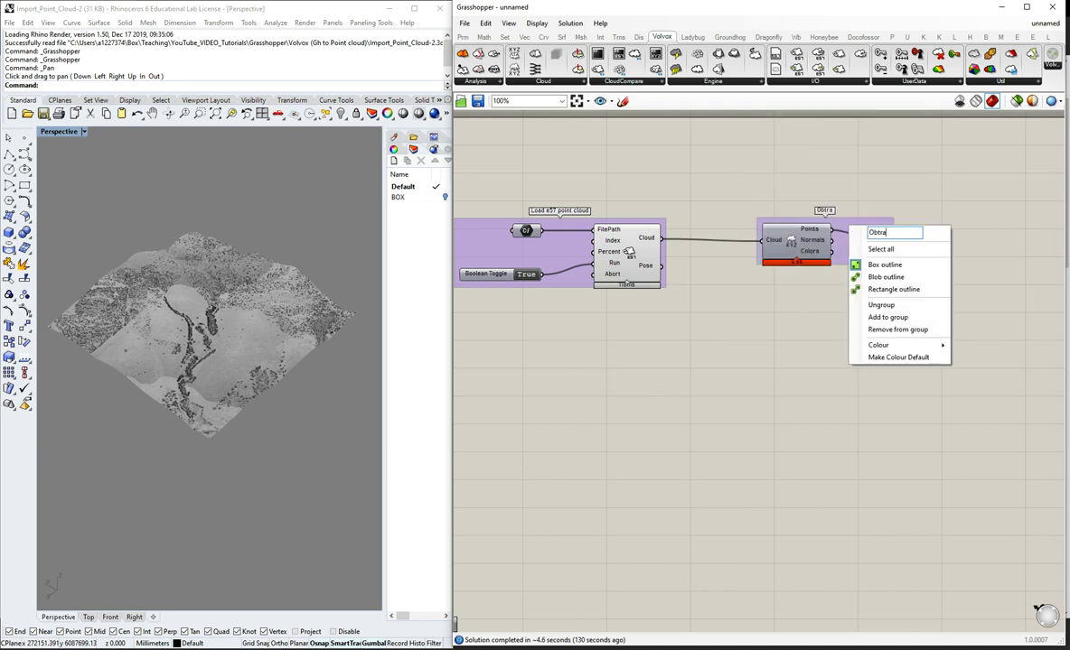
pyautogui.write('ain Points')
pyautogui.press('Return')
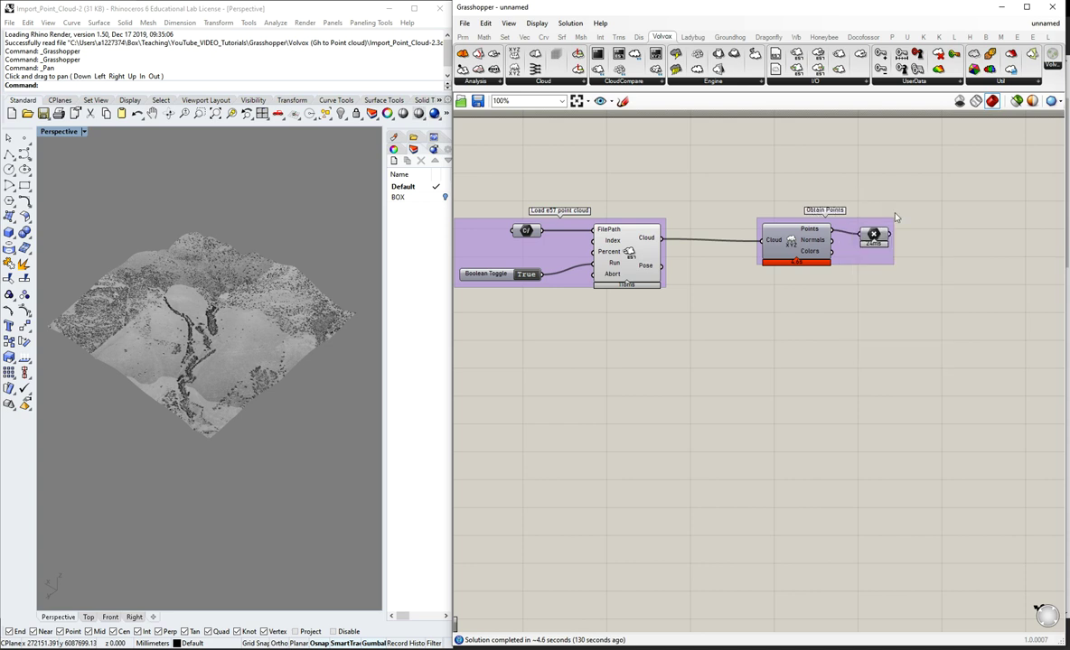
# - Add Volvox's Cloud | Plane section component to the canvas below the Load e57 point cloud group
pyautogui.scroll(-1, 980, 264)
pyautogui.click(330, 336)
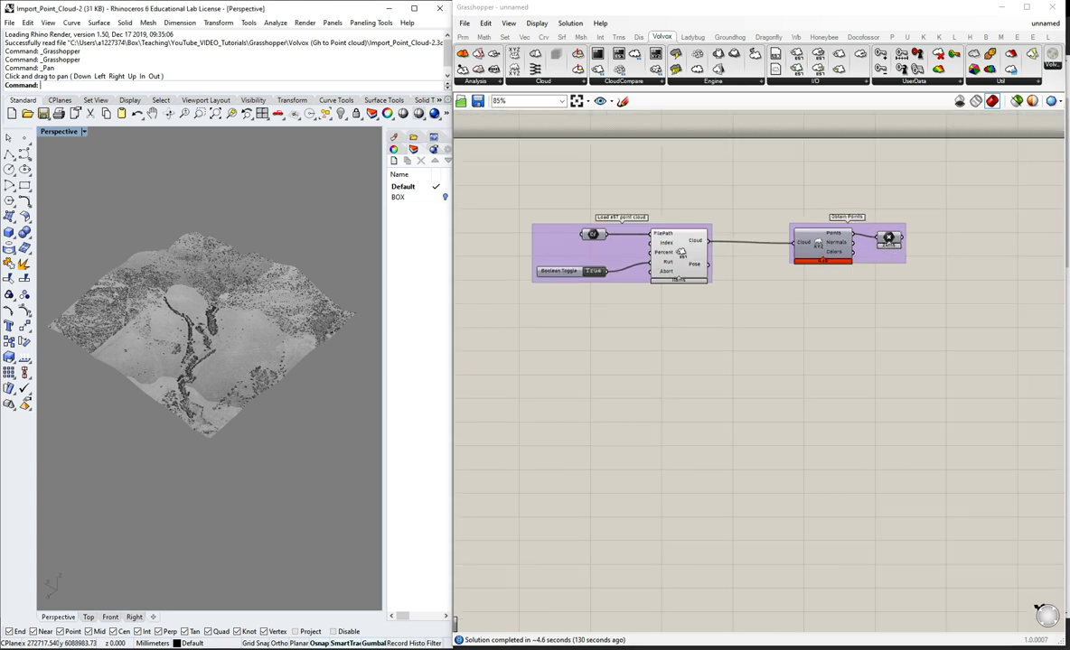
pyautogui.moveTo(230, 342); pyautogui.dragTo(188, 336, button='right')
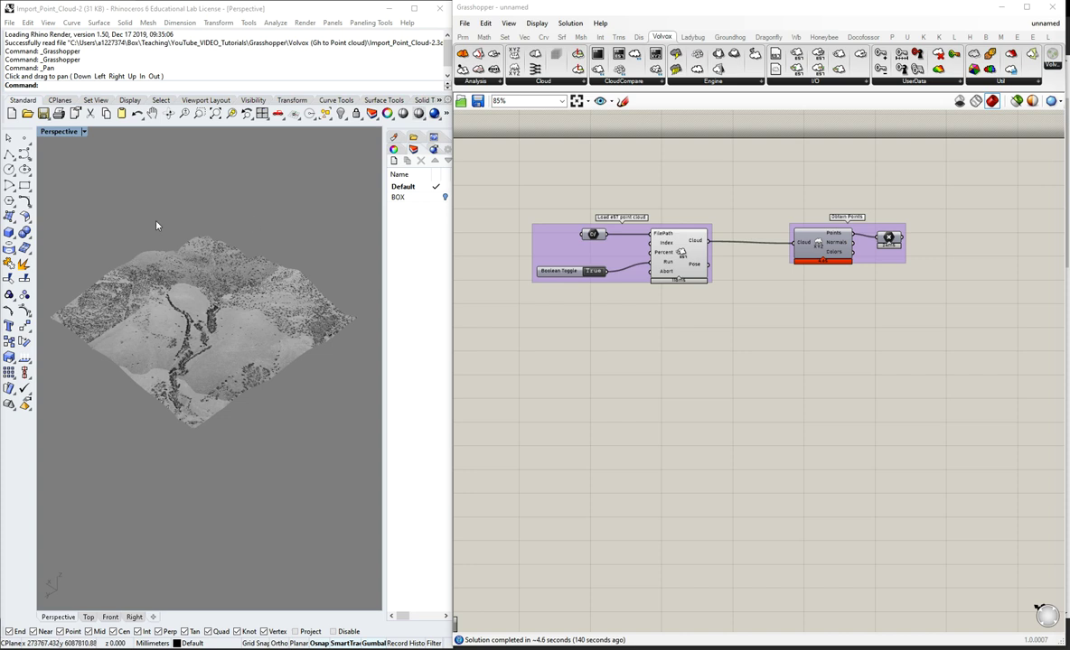
pyautogui.click(611, 332)
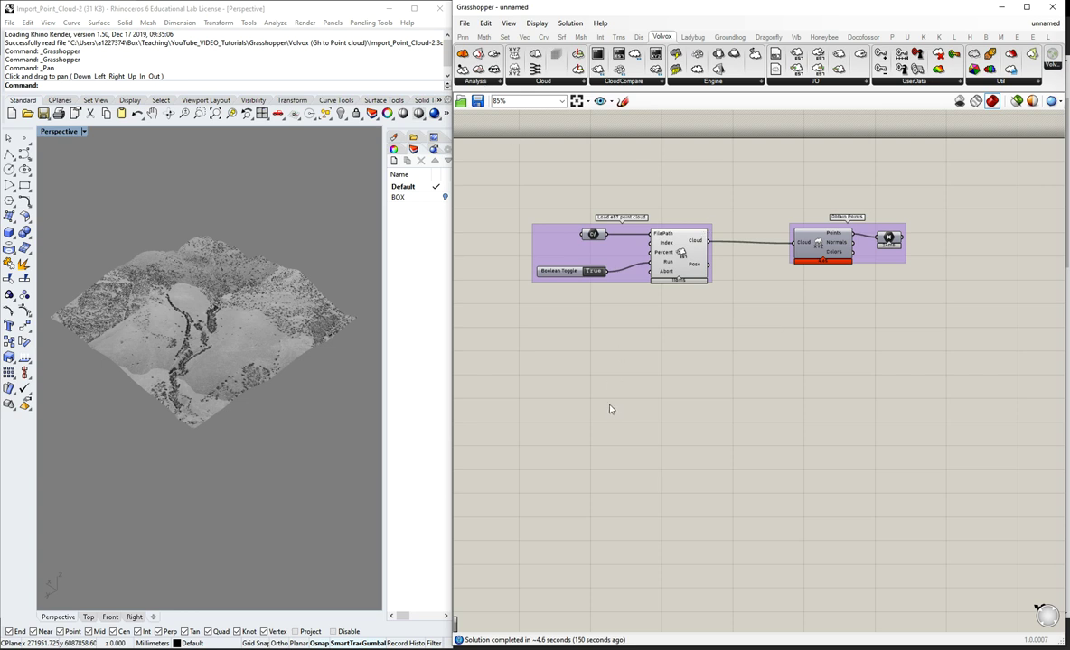
pyautogui.click(580, 82)
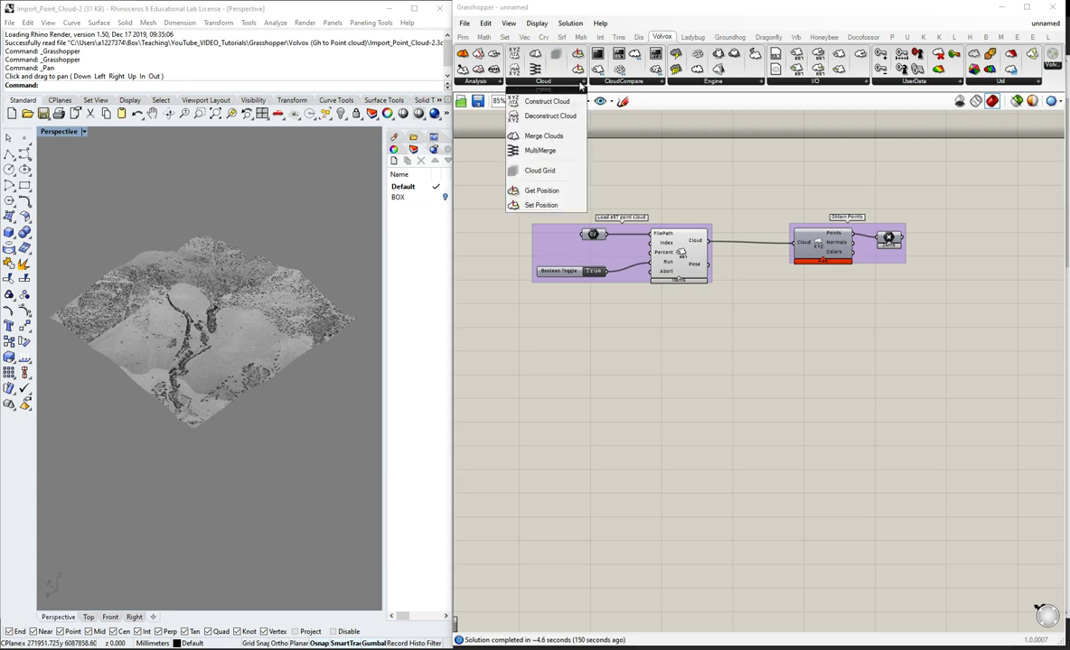
pyautogui.click(496, 83)
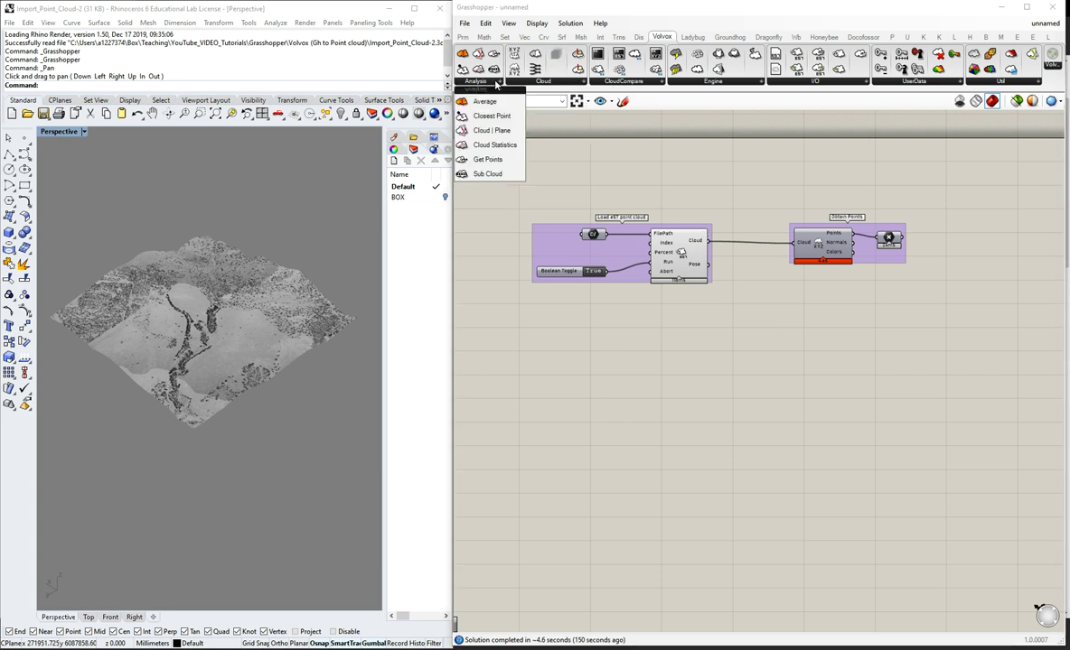
pyautogui.moveTo(479, 131); pyautogui.dragTo(712, 366)
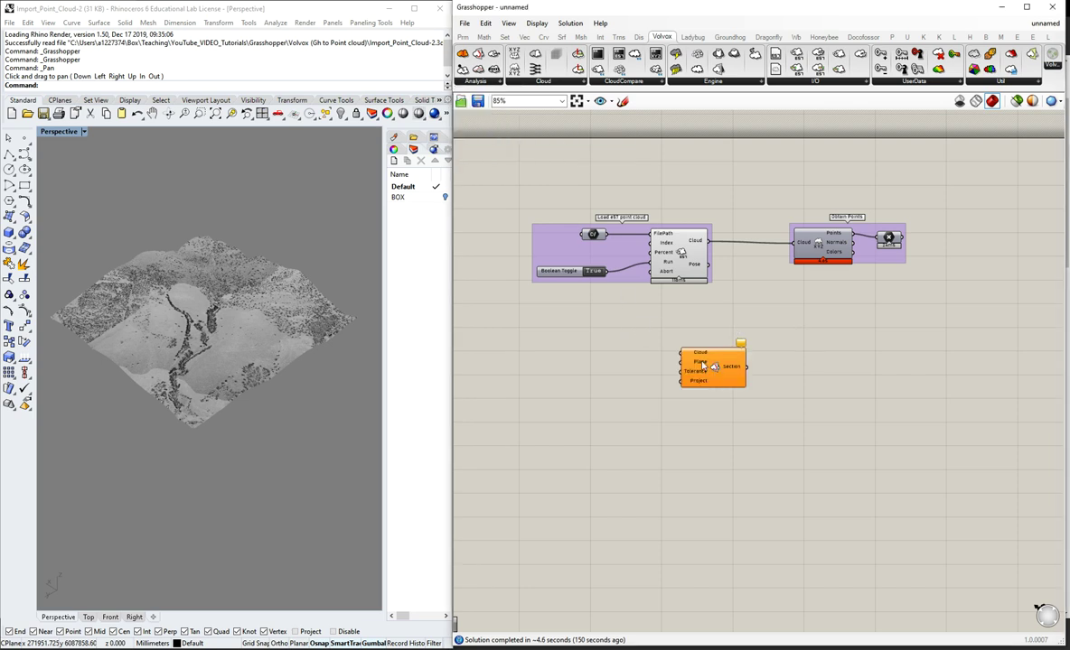
pyautogui.scroll(2, 701, 359)
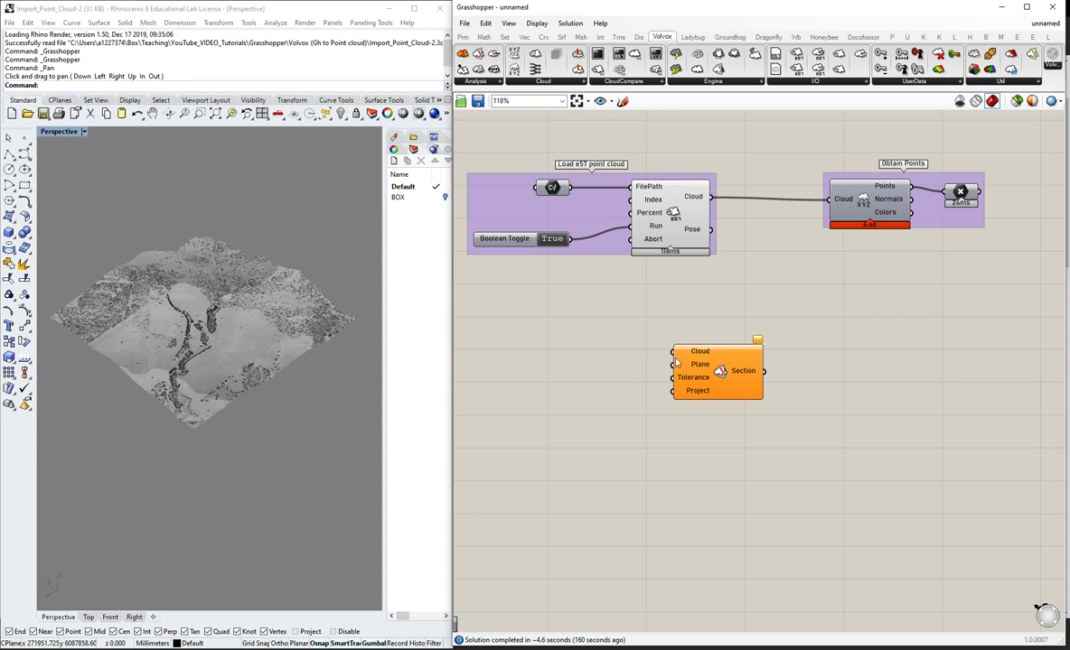
pyautogui.scroll(-3, 795, 276)
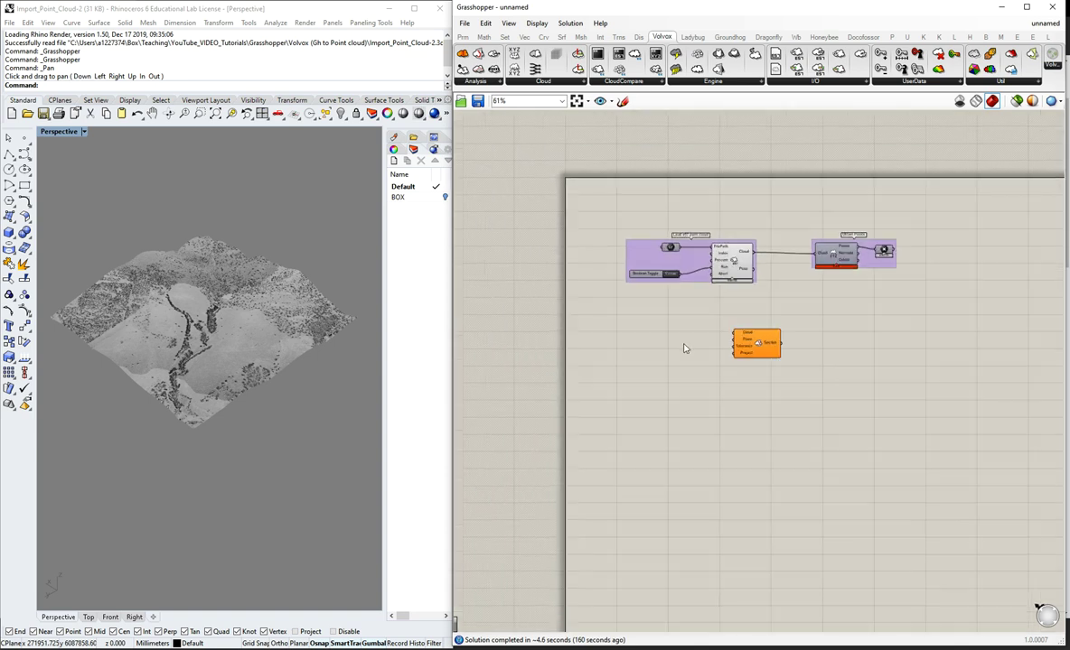
# - Add a YZ Plane component, connect its Plane output to the section component's Plane input and align the two
pyautogui.click(194, 9)
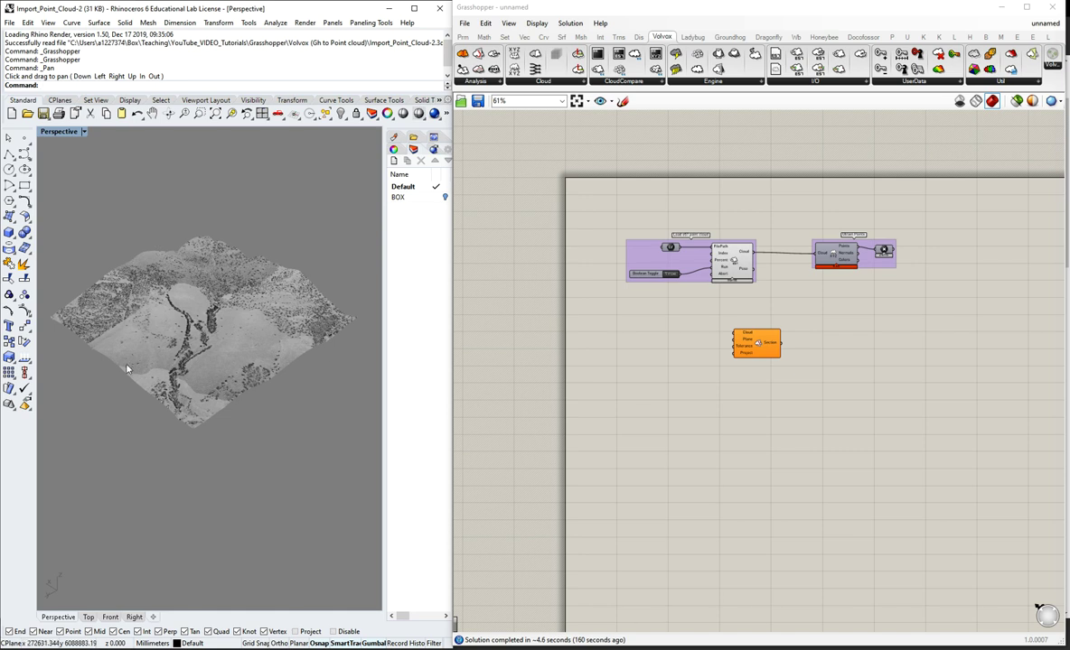
pyautogui.scroll(3, 709, 359)
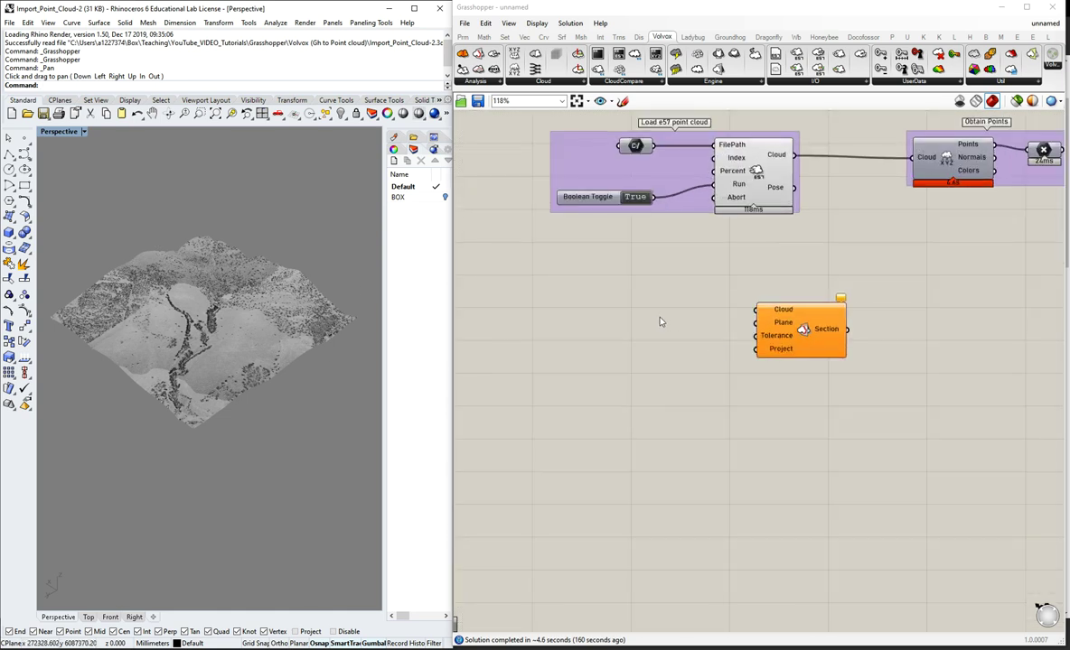
pyautogui.doubleClick(658, 324)
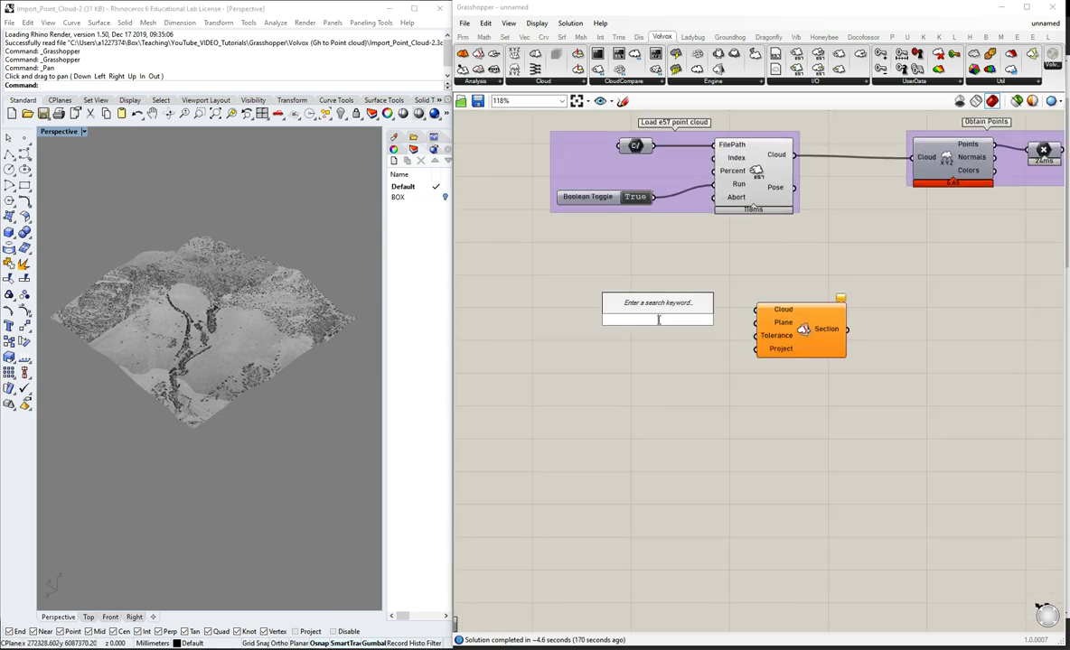
pyautogui.write('yz')
pyautogui.click(638, 306)
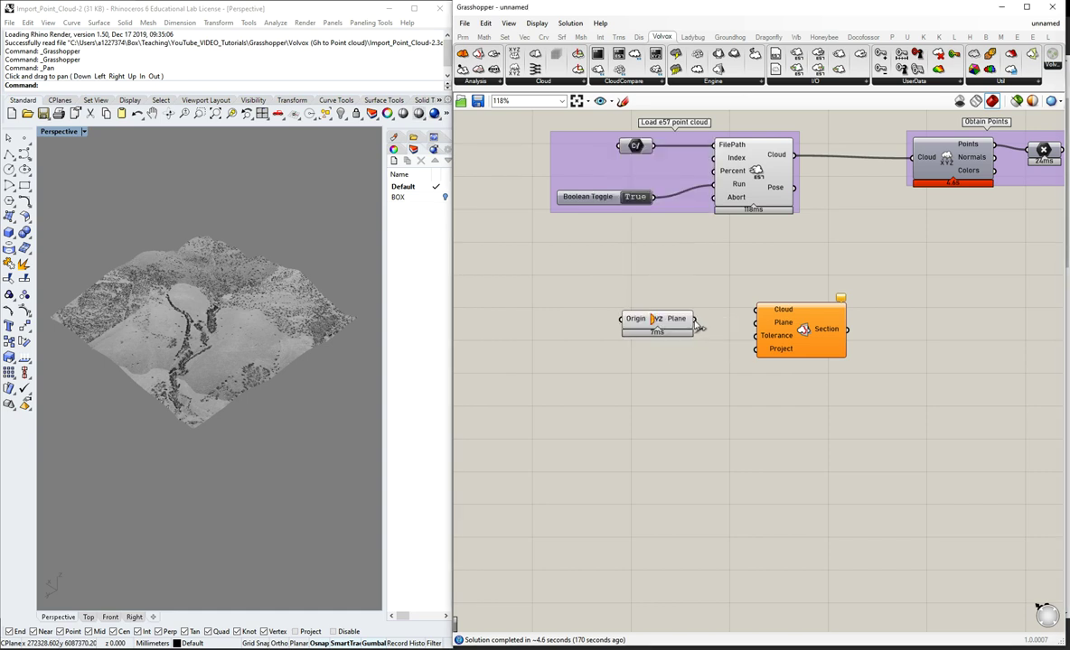
pyautogui.moveTo(694, 319); pyautogui.dragTo(755, 323)
pyautogui.moveTo(677, 329); pyautogui.dragTo(682, 332)
pyautogui.click(693, 399)
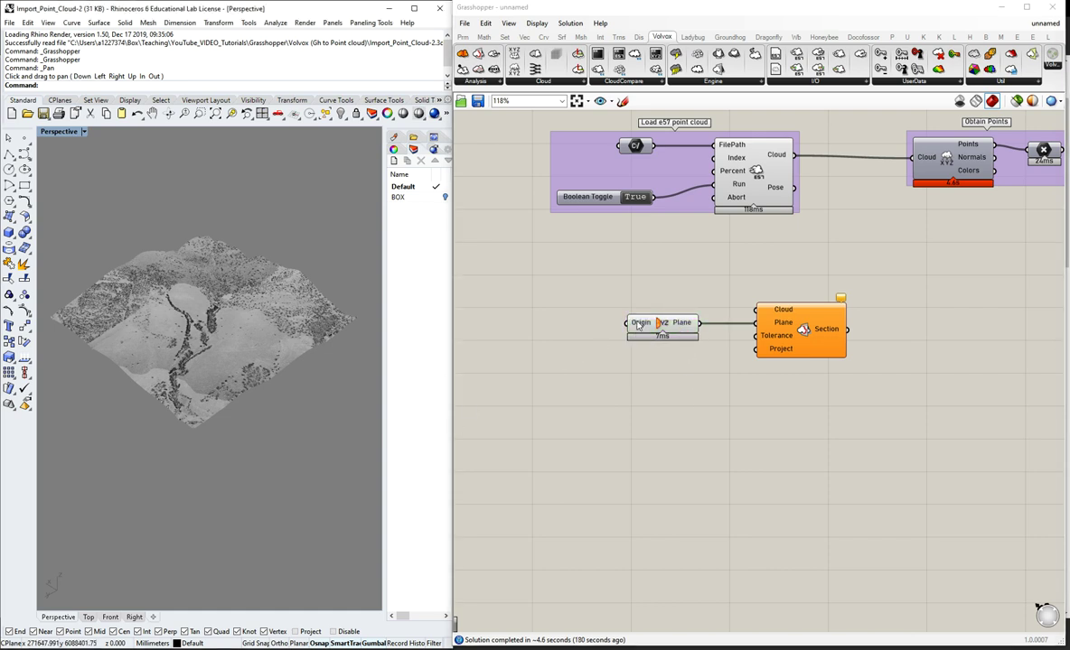
# - Add a Point parameter beside the YZ Plane component and connect it to the Origin input
pyautogui.doubleClick(563, 343)
pyautogui.write('point')
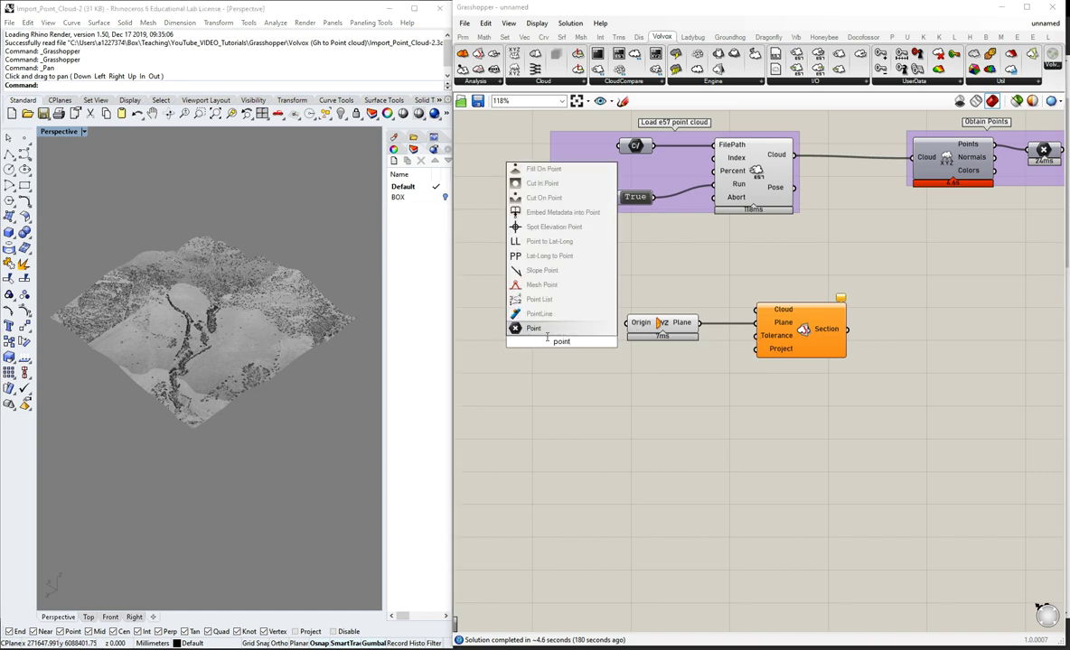
pyautogui.press('Return')
pyautogui.moveTo(569, 343); pyautogui.dragTo(628, 322)
pyautogui.click(652, 353)
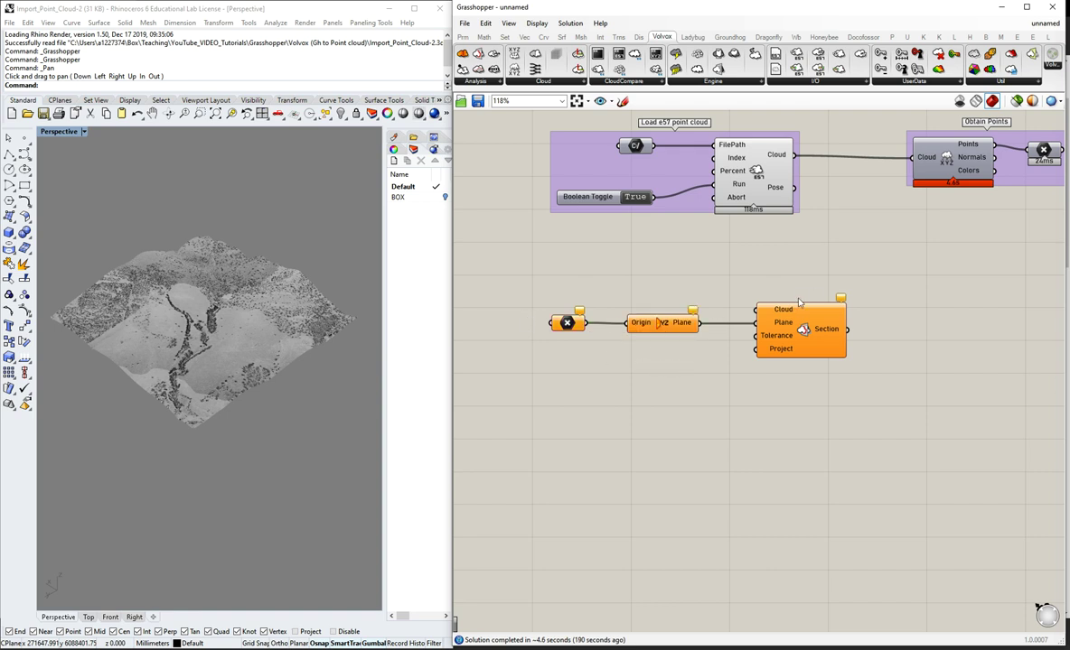
# - Add a number slider with the value 1.1 and connect it to the section component's Tolerance input
pyautogui.moveTo(761, 340)
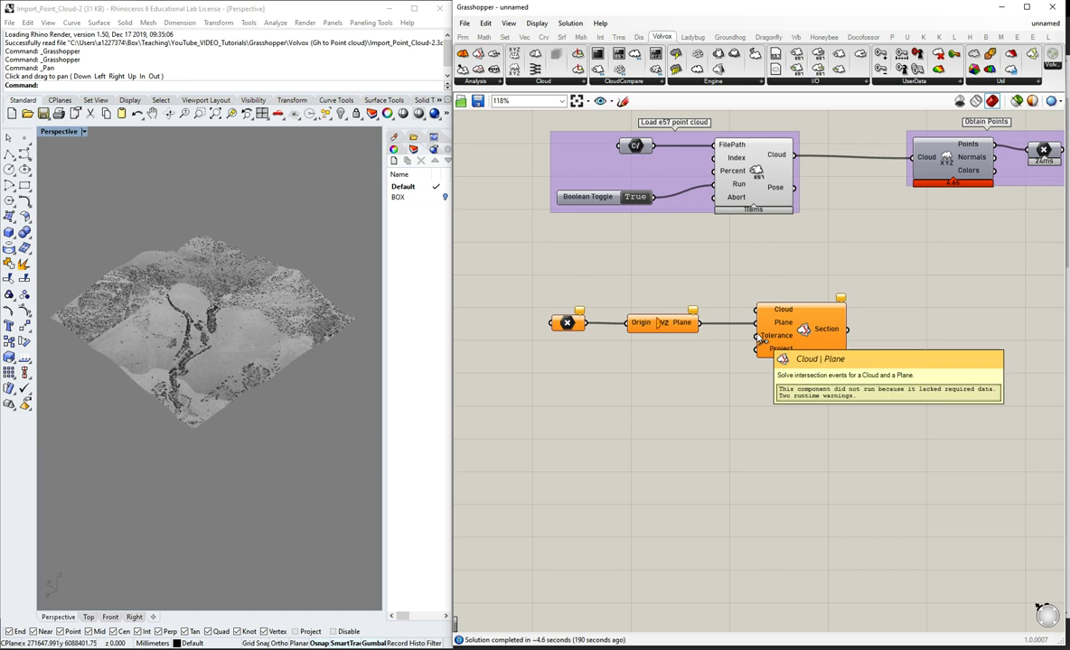
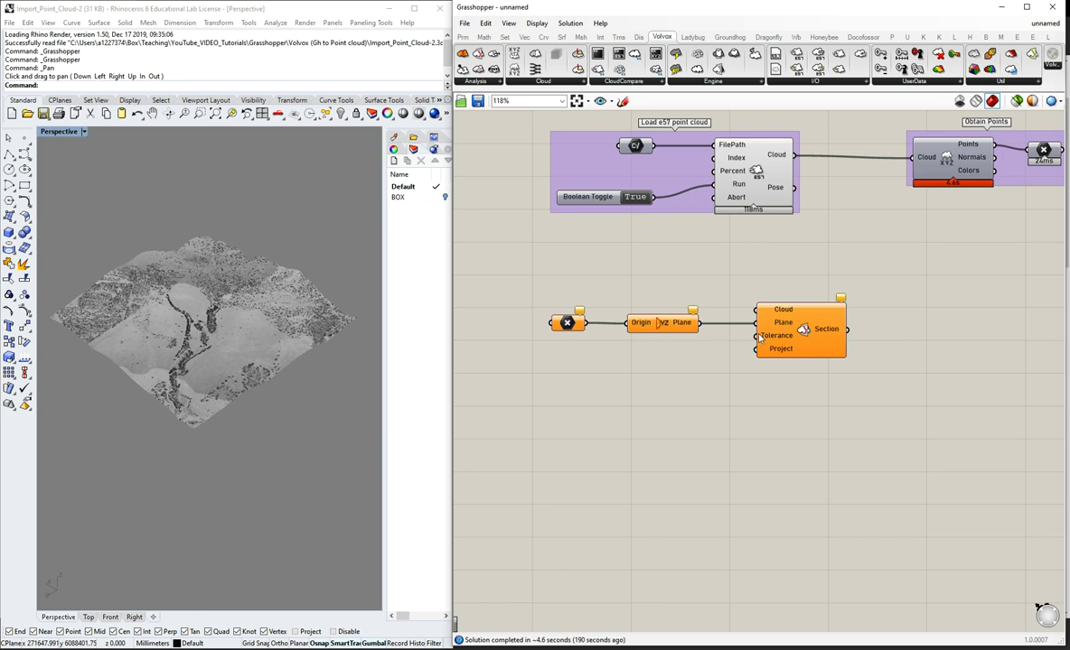
pyautogui.doubleClick(663, 366)
pyautogui.write('0.1')
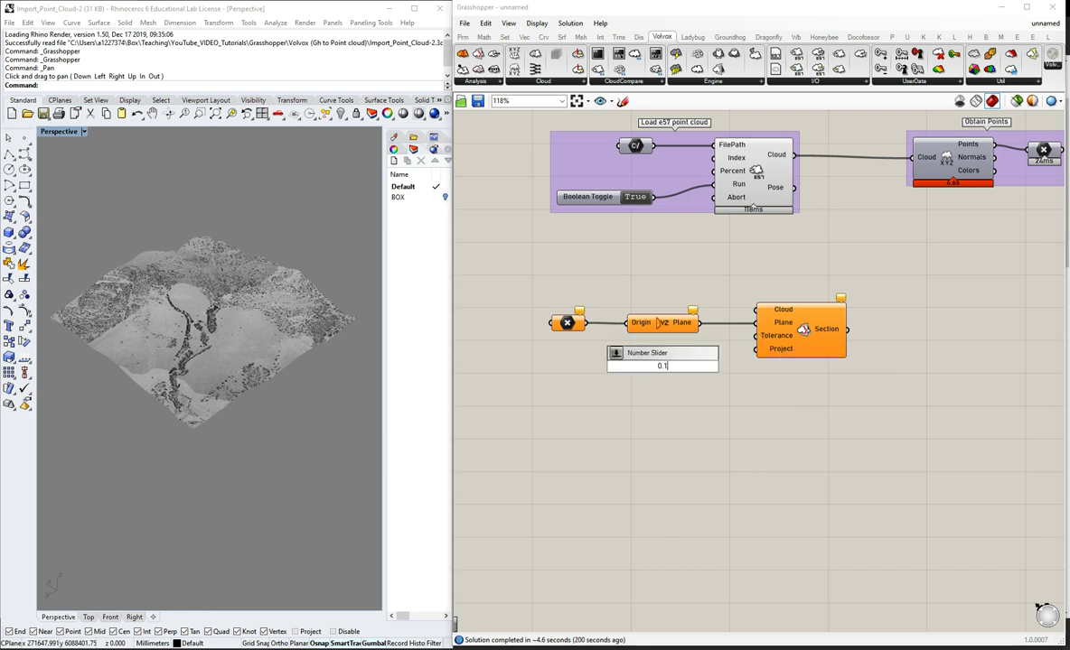
pyautogui.press('BackSpace')
pyautogui.write('1.1')
pyautogui.press('Return')
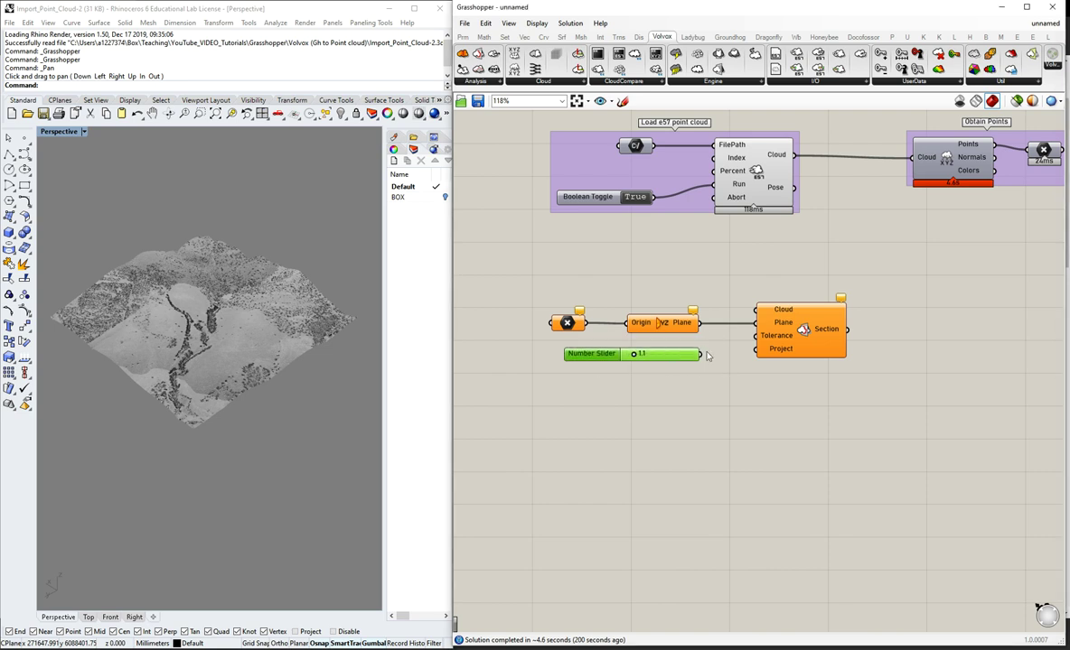
pyautogui.moveTo(701, 354); pyautogui.dragTo(755, 336)
pyautogui.click(692, 386)
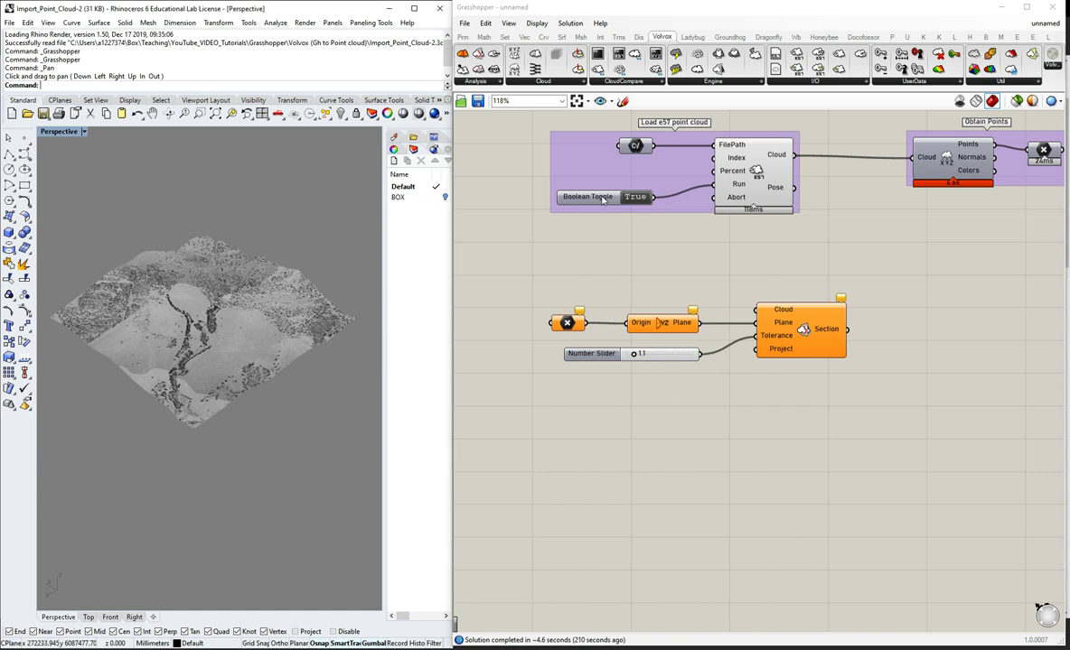
# - Feed a copied Boolean Toggle set to False into the section component's Project input and the loaded cloud into its Cloud input
pyautogui.click(602, 198)
pyautogui.keyDown('alt'); pyautogui.moveTo(599, 199); pyautogui.dragTo(756, 348); pyautogui.keyUp('alt')
pyautogui.click(749, 387)
pyautogui.doubleClick(683, 387)
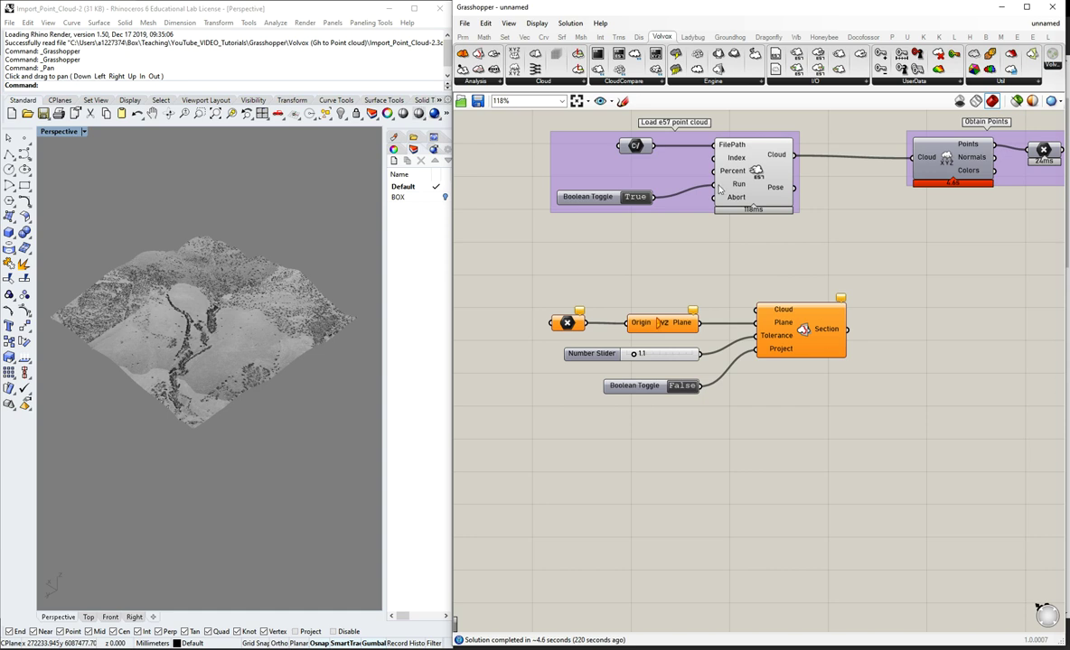
pyautogui.moveTo(794, 156); pyautogui.dragTo(756, 309)
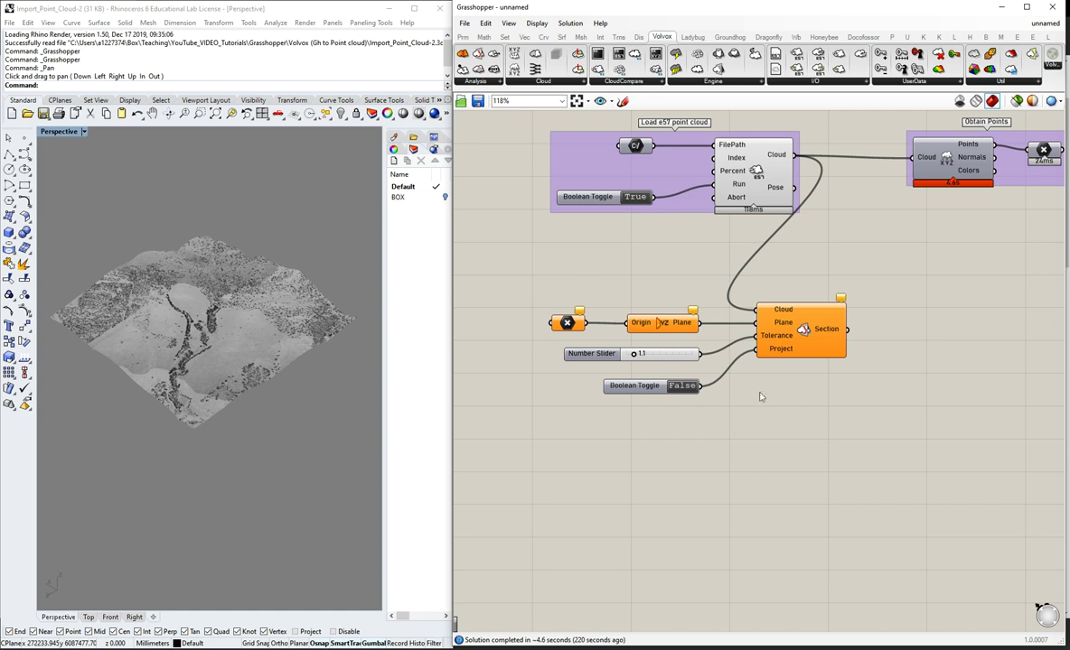
# - Place a single point object on the point cloud in Rhino's Top view
pyautogui.doubleClick(61, 133)
pyautogui.doubleClick(46, 131)
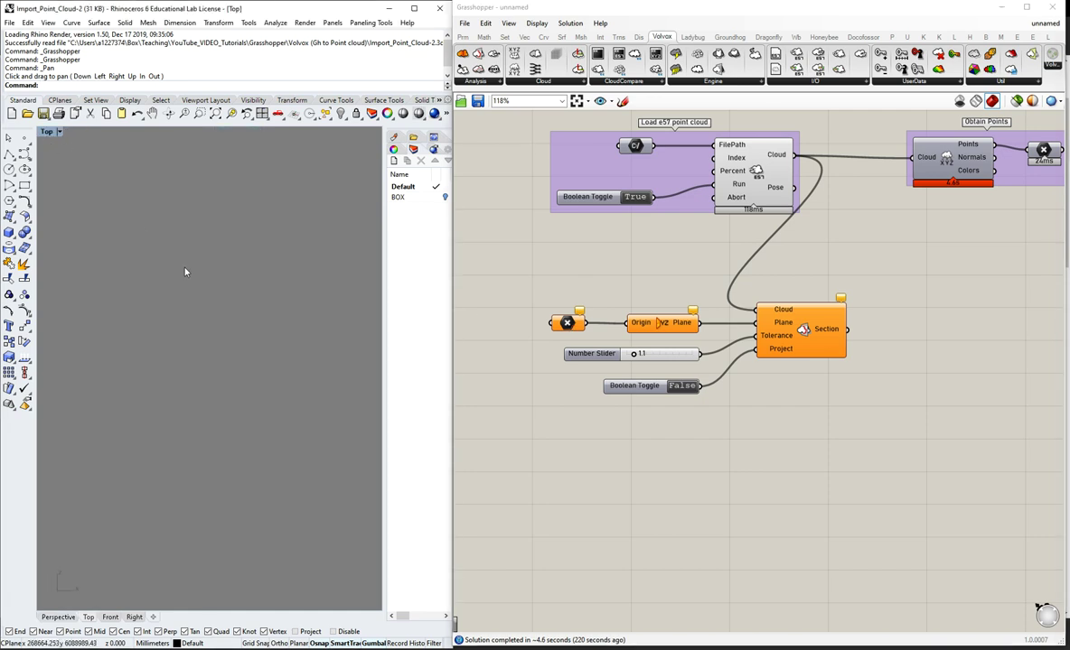
pyautogui.rightClick(802, 326)
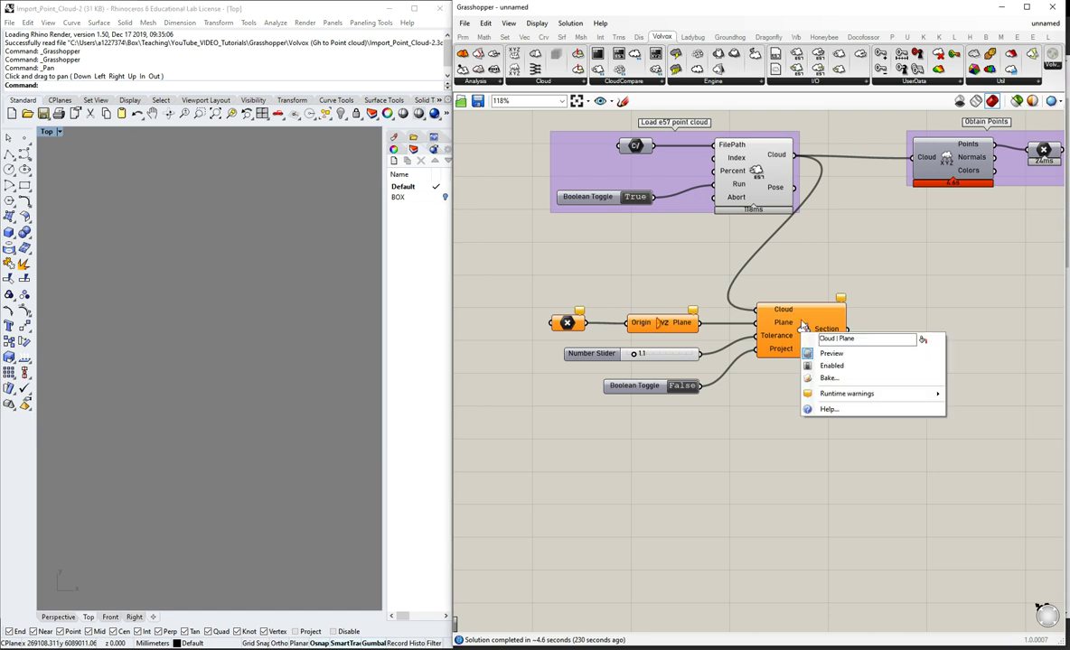
pyautogui.click(801, 322)
pyautogui.middleClick(801, 322)
pyautogui.middleClick(755, 168)
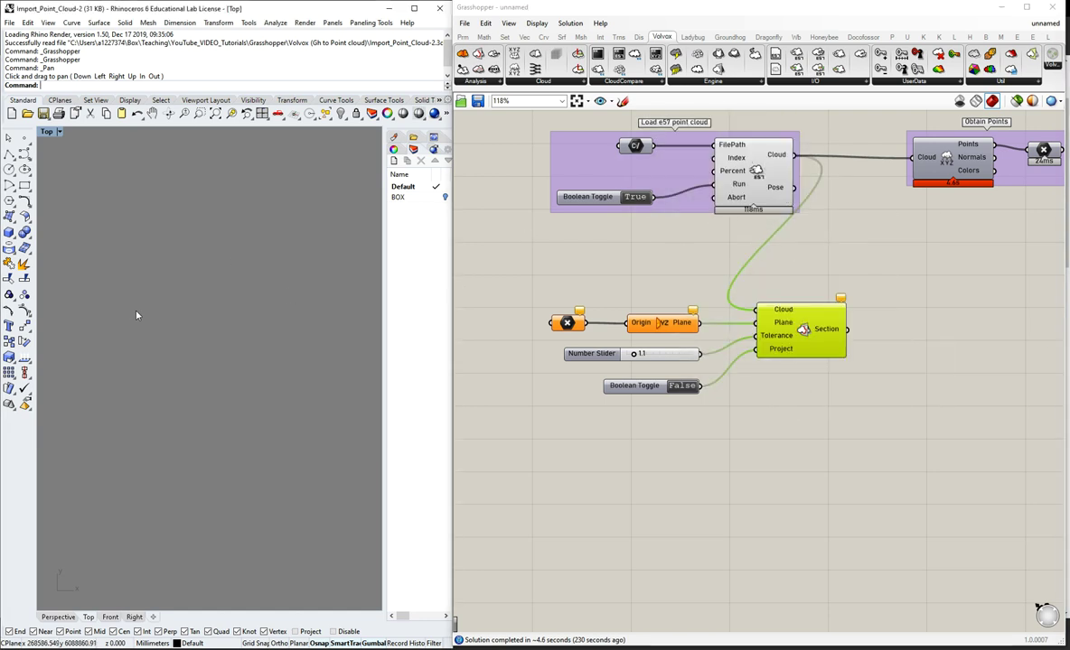
pyautogui.scroll(10, 301, 304)
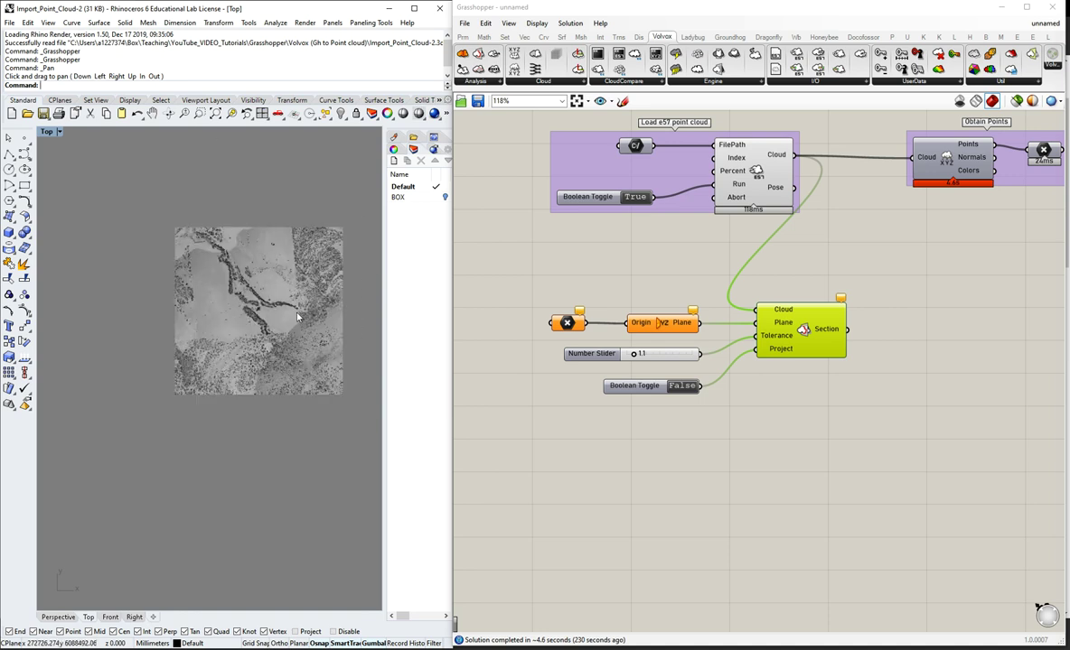
pyautogui.scroll(4, 274, 288)
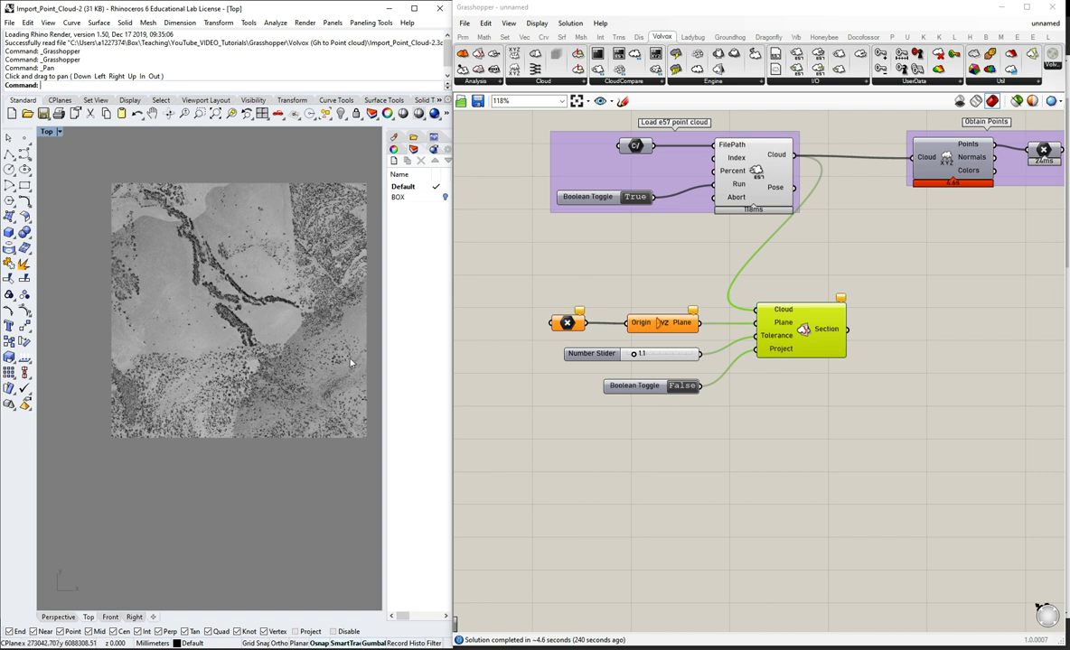
pyautogui.click(25, 137)
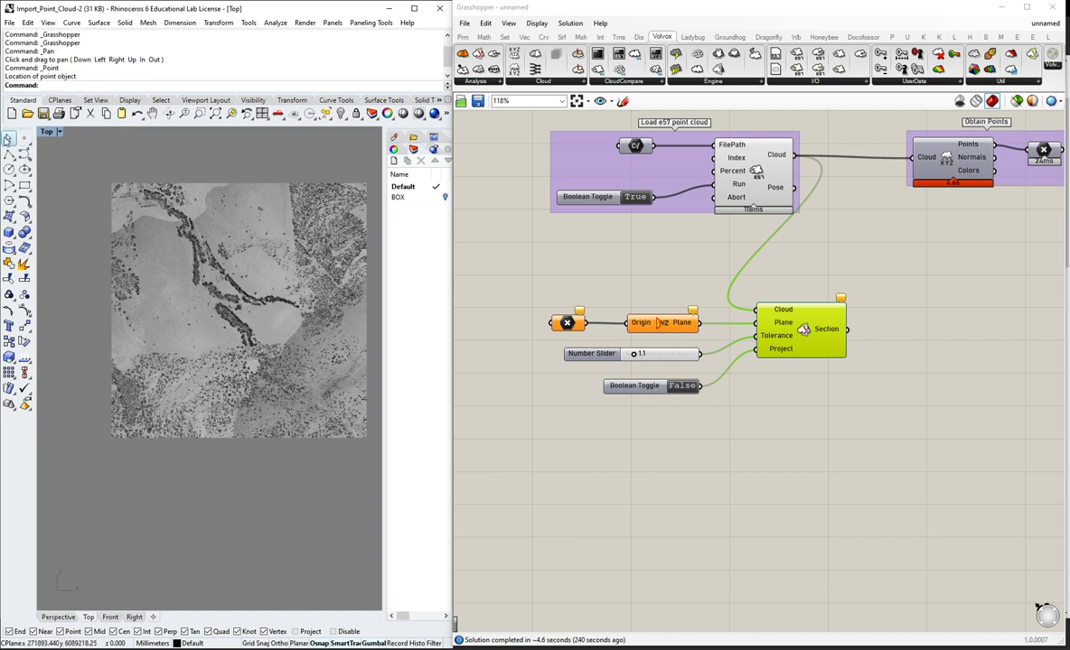
pyautogui.press('Escape')
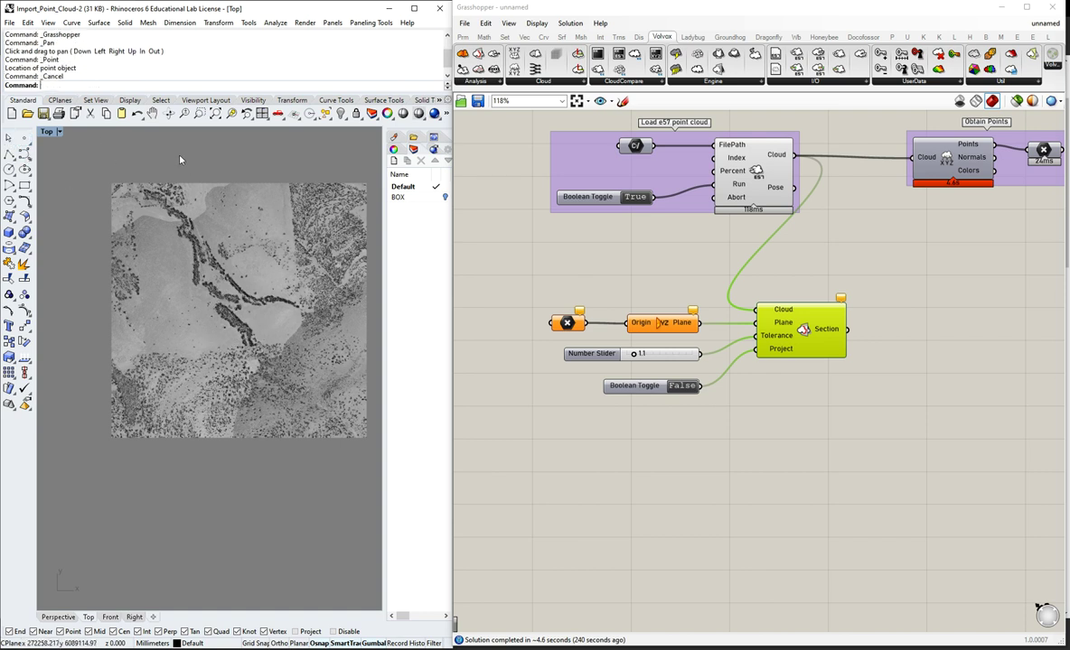
# - Reference the placed Rhino point in the Point parameter feeding the YZ Plane's Origin
pyautogui.rightClick(570, 325)
pyautogui.click(617, 493)
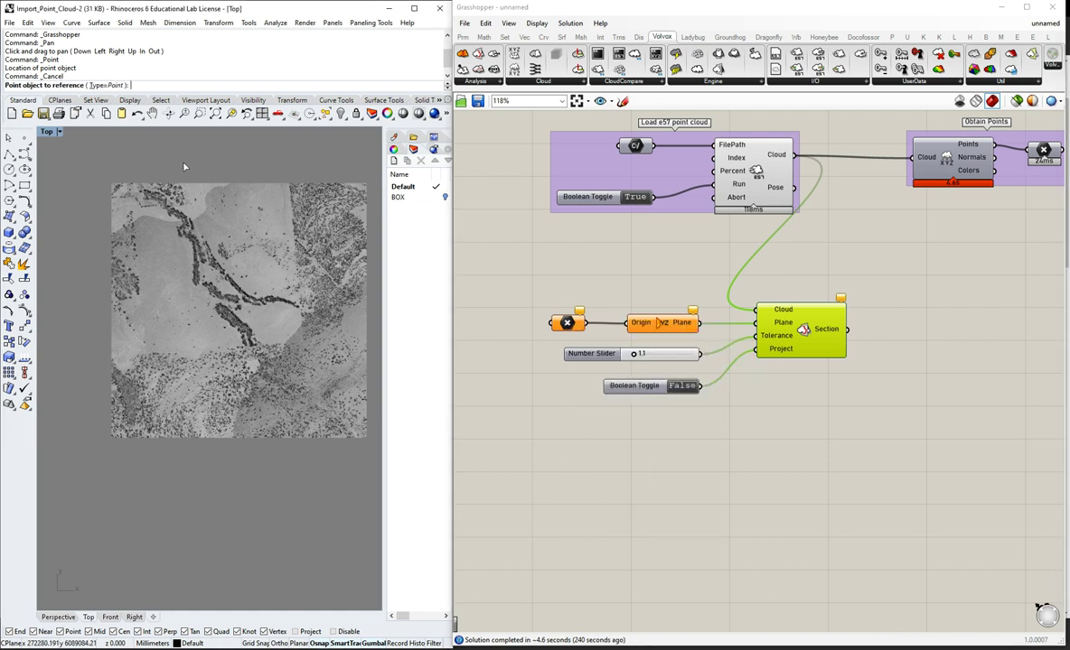
pyautogui.click(511, 471)
pyautogui.moveTo(196, 398)
pyautogui.mouseDown(button='right')
pyautogui.moveTo(227, 353)
pyautogui.moveTo(194, 389)
pyautogui.mouseUp(button='right')
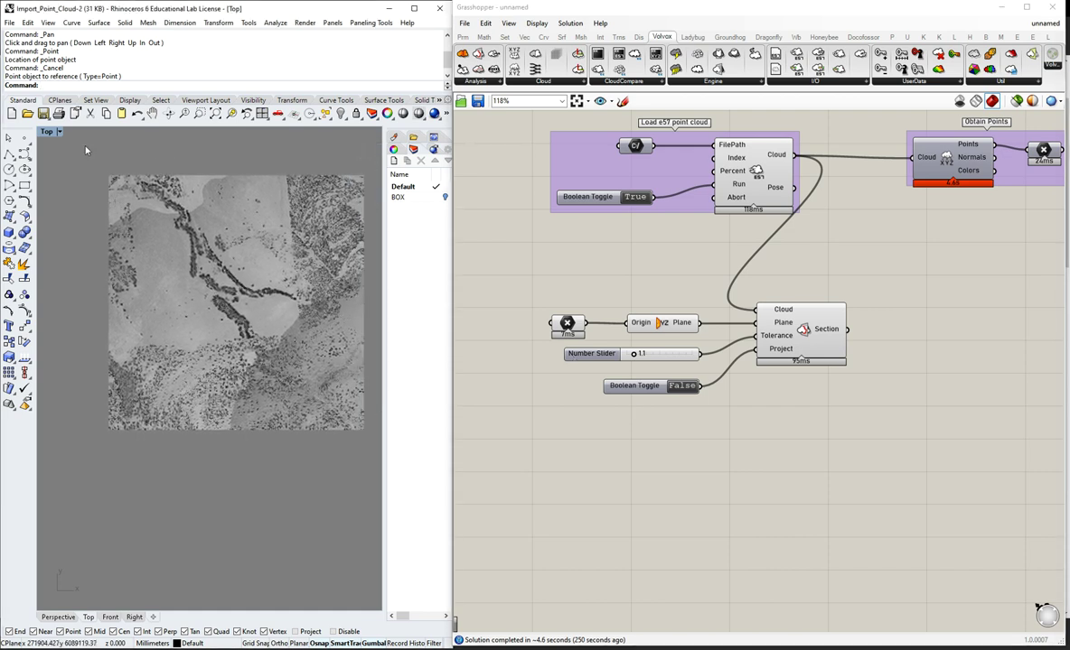
# - Return to the Perspective view and turn off the preview of the E57 loading component to isolate the section
pyautogui.doubleClick(47, 134)
pyautogui.doubleClick(226, 132)
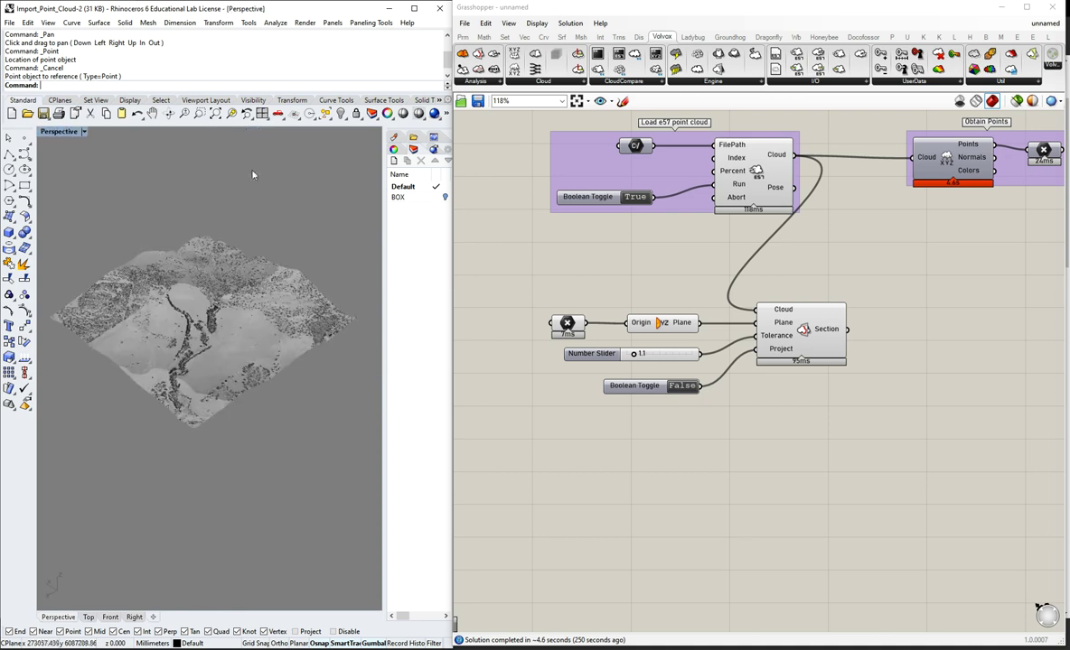
pyautogui.scroll(3, 229, 323)
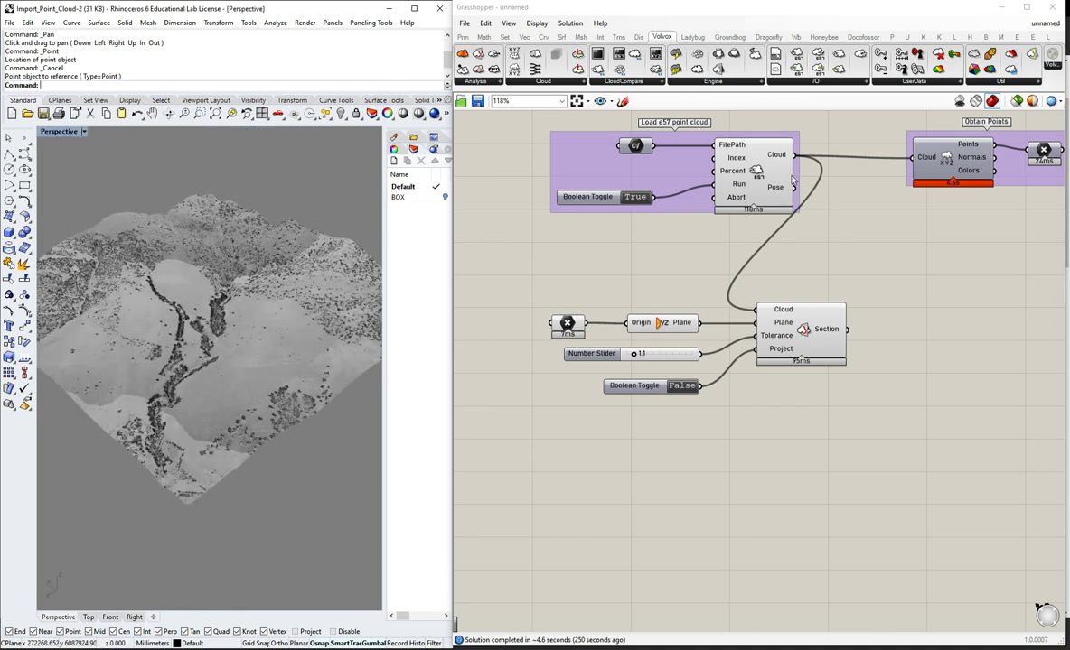
pyautogui.middleClick(760, 161)
pyautogui.click(795, 124)
pyautogui.click(258, 378)
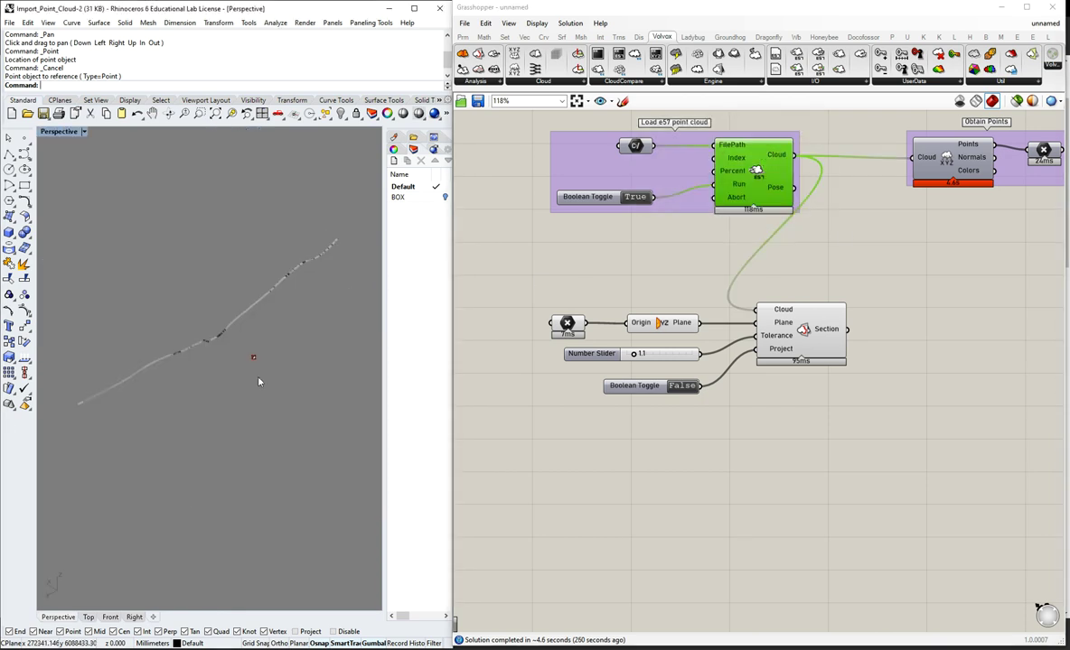
# - Set the section tolerance slider to 3.7 to thicken the strip of points
pyautogui.moveTo(255, 380); pyautogui.dragTo(259, 326, button='right')
pyautogui.scroll(3, 259, 327)
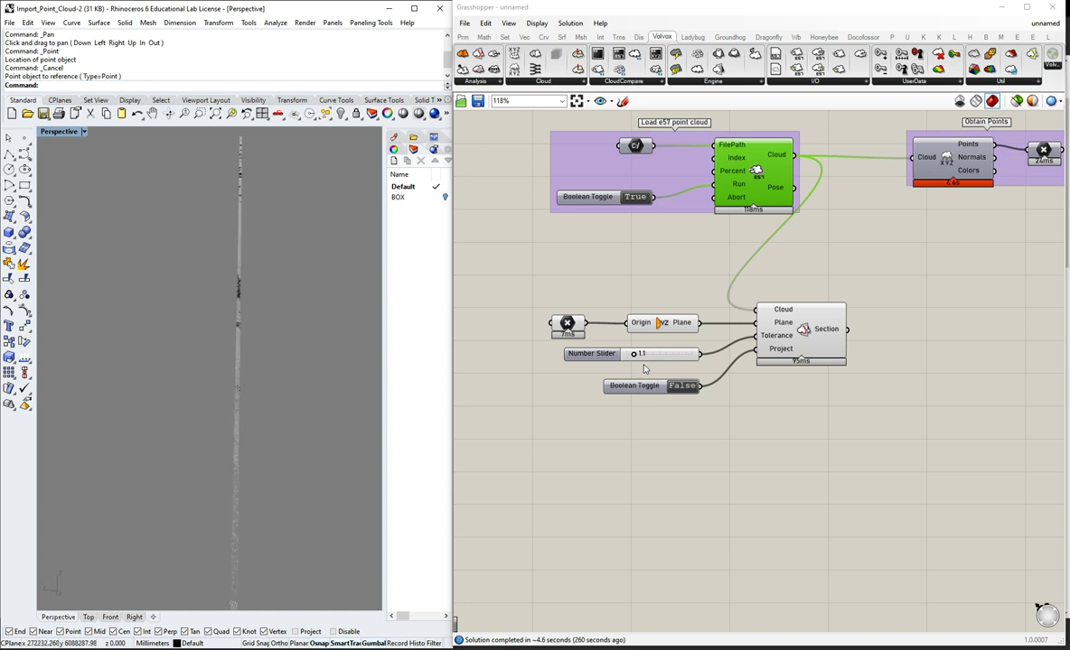
pyautogui.moveTo(641, 357)
pyautogui.mouseDown()
pyautogui.moveTo(685, 357)
pyautogui.moveTo(633, 358)
pyautogui.moveTo(647, 359)
pyautogui.mouseUp()
pyautogui.moveTo(664, 359)
pyautogui.mouseDown()
pyautogui.moveTo(628, 358)
pyautogui.moveTo(651, 357)
pyautogui.mouseUp()
# - Move the referenced point in the Perspective view to shift the section to another part of the cloud
pyautogui.moveTo(361, 375); pyautogui.dragTo(255, 373, button='right')
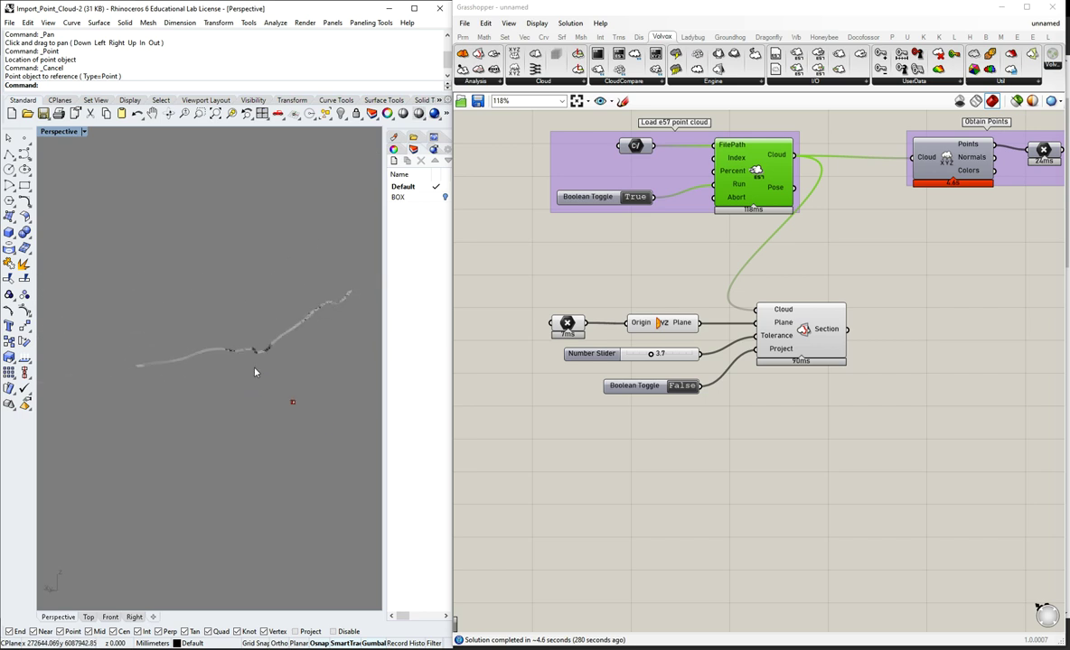
pyautogui.click(293, 403)
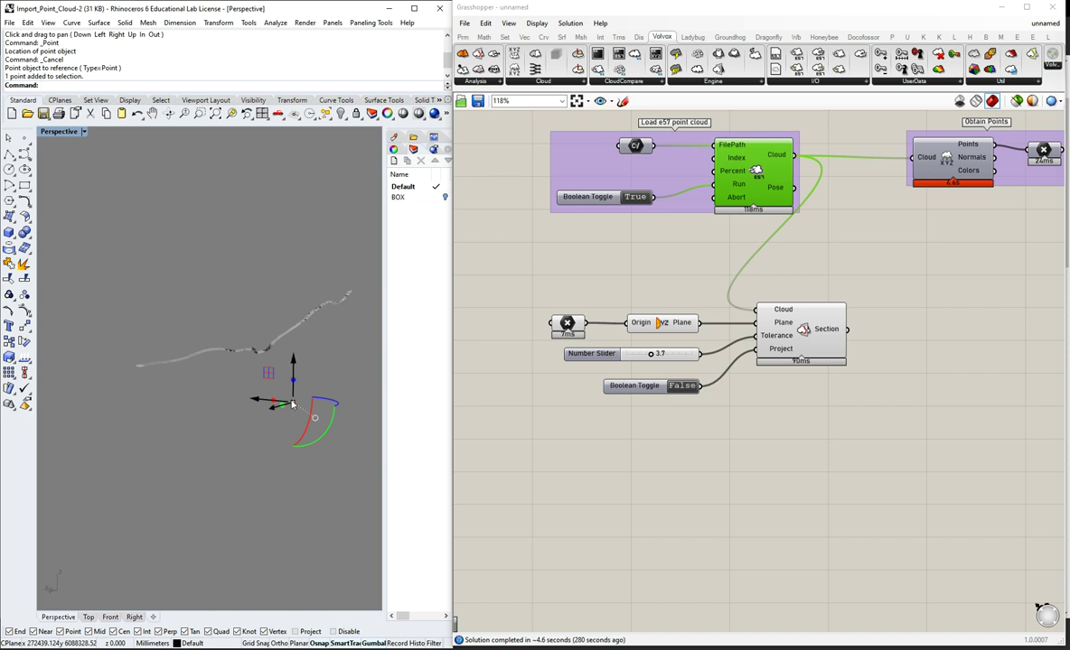
pyautogui.moveTo(293, 404); pyautogui.dragTo(283, 395)
pyautogui.click(255, 257)
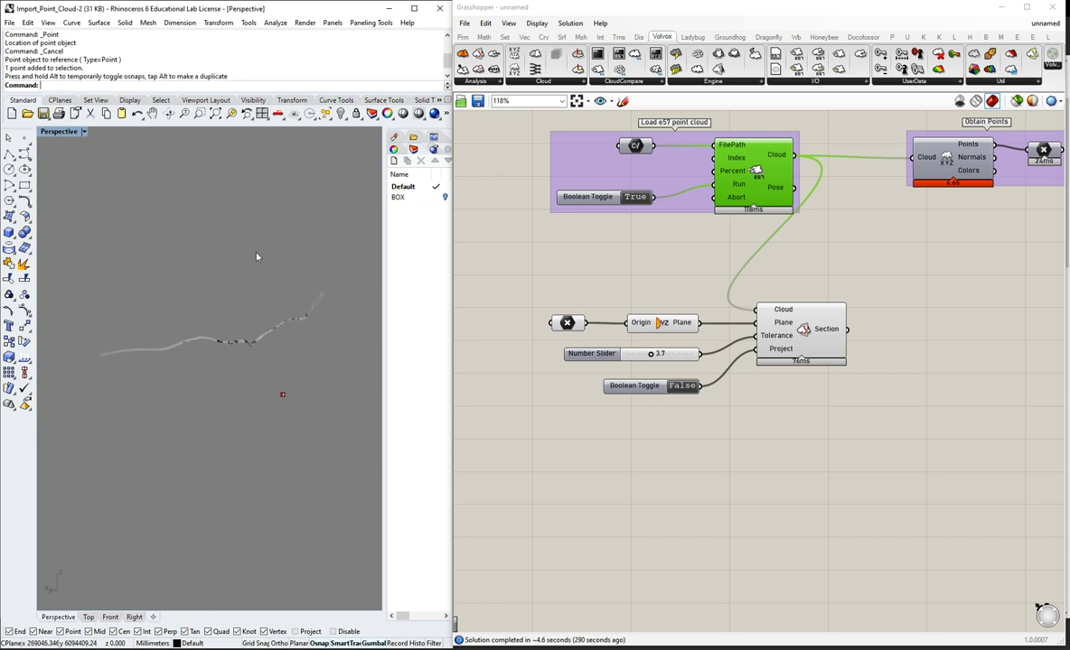
pyautogui.scroll(2, 281, 398)
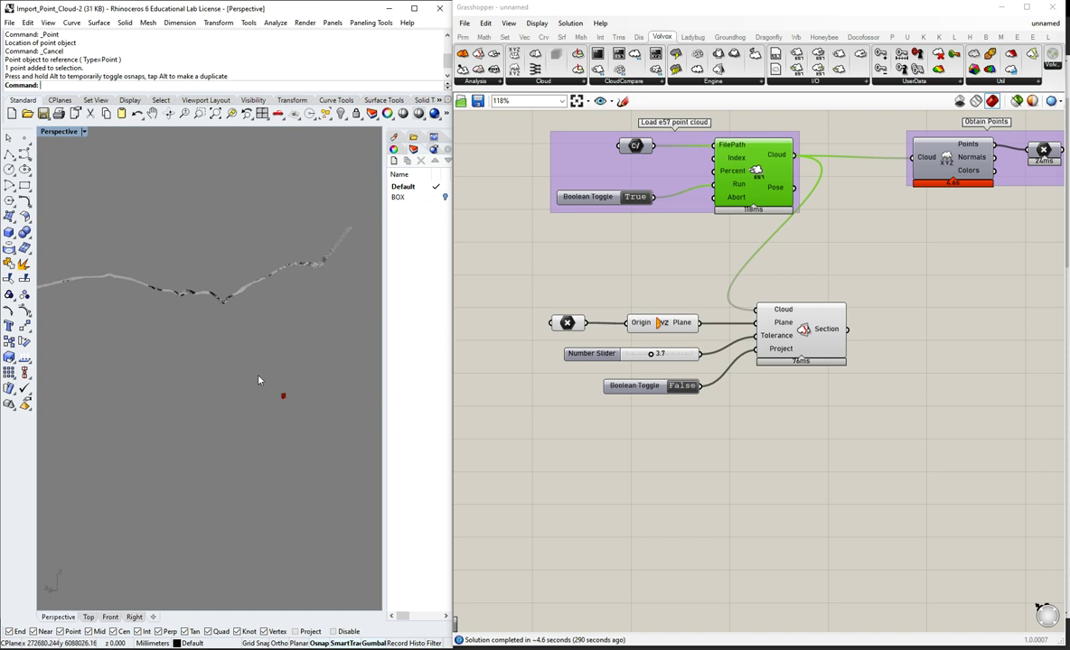
# - Show all four viewports and place a second point about 120 mm from the first in negative X in the Top view
pyautogui.doubleClick(59, 132)
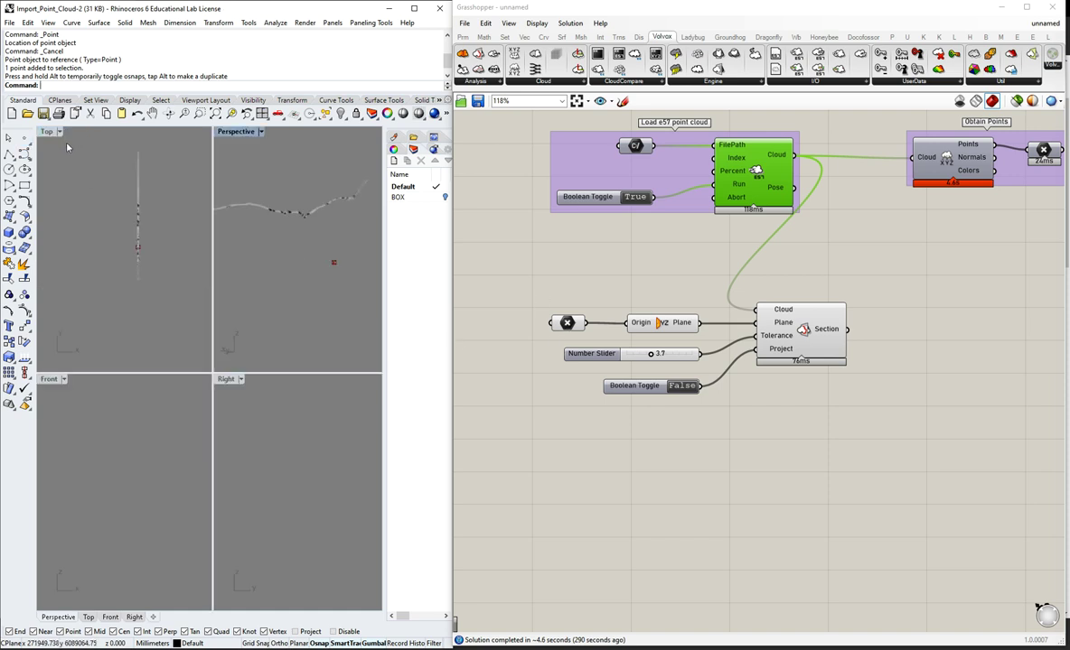
pyautogui.click(137, 248)
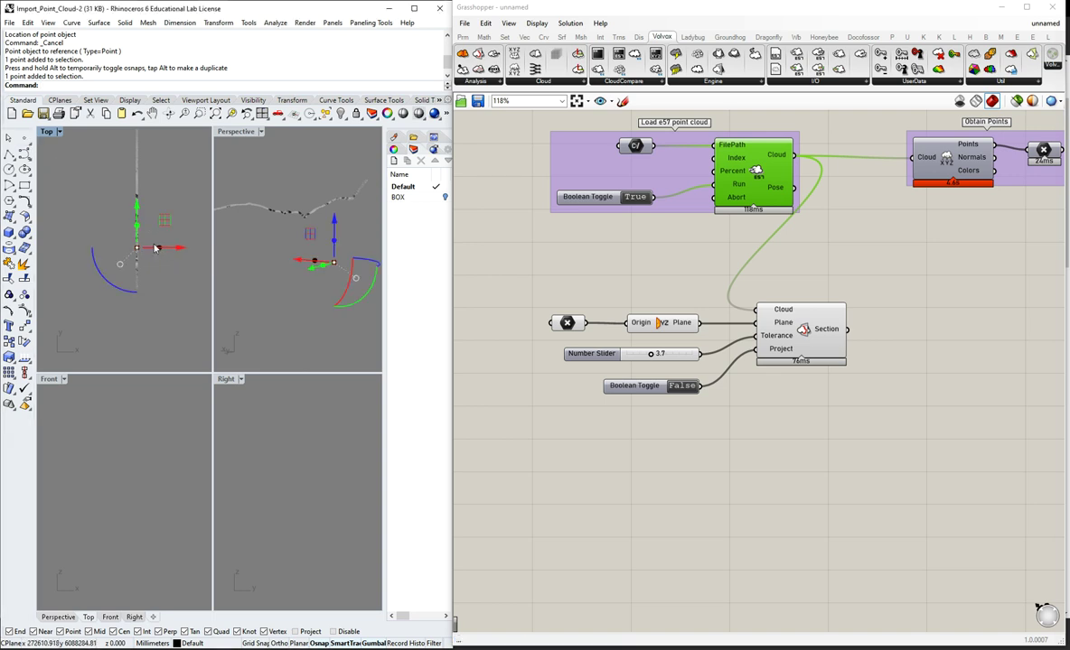
pyautogui.click(24, 137)
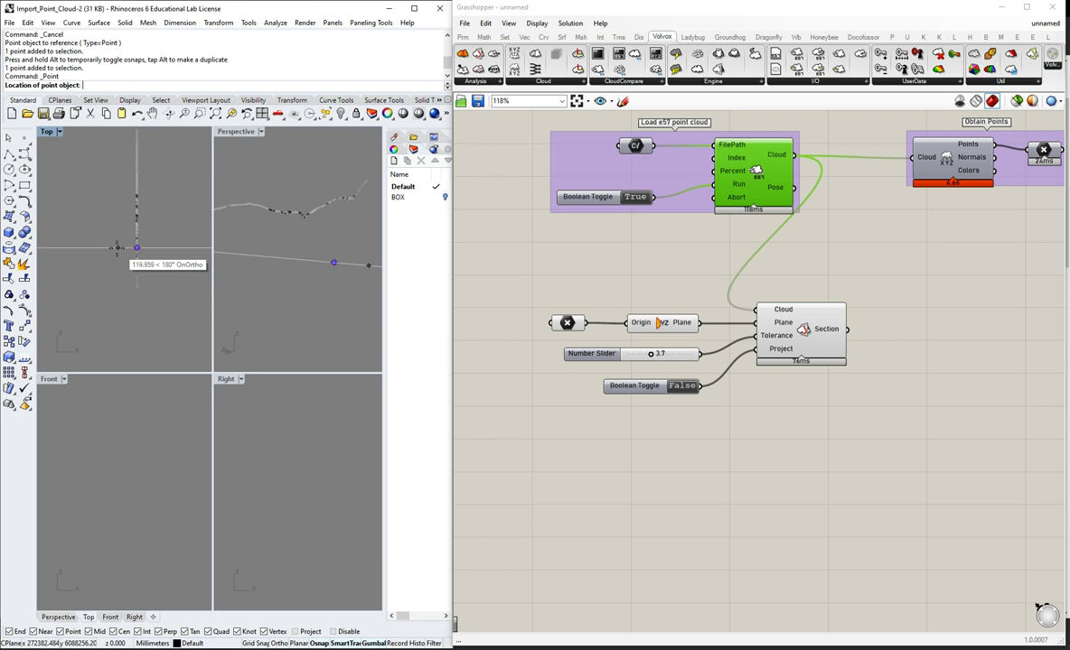
pyautogui.click(119, 250)
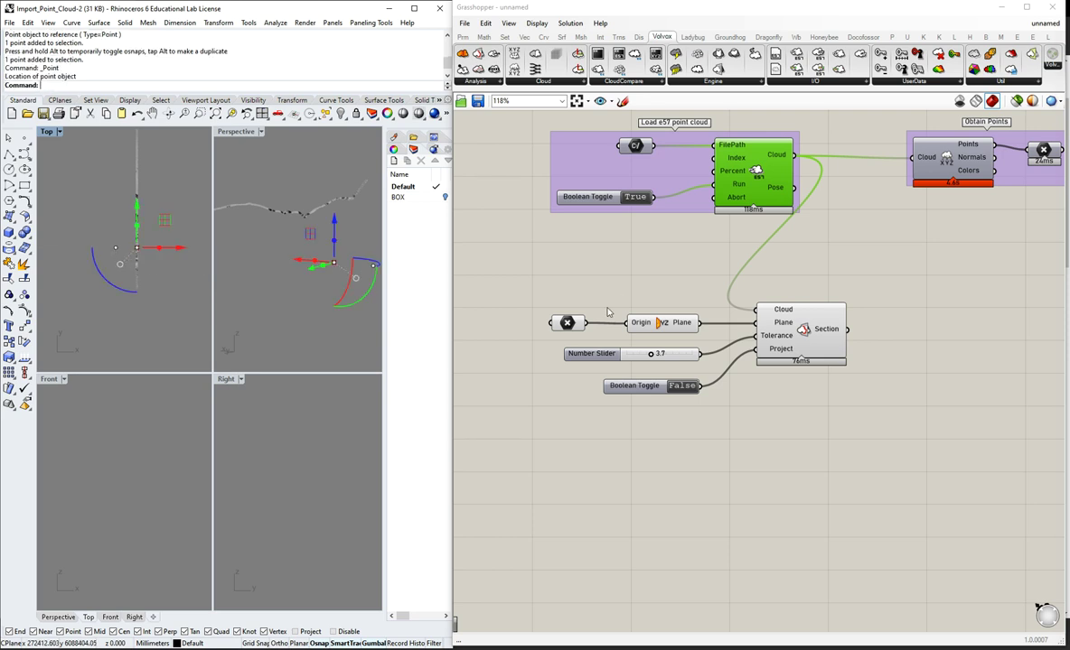
# - Reference both Rhino points as multiple points in the Point parameter feeding the YZ Plane
pyautogui.click(559, 278)
pyautogui.rightClick(566, 324)
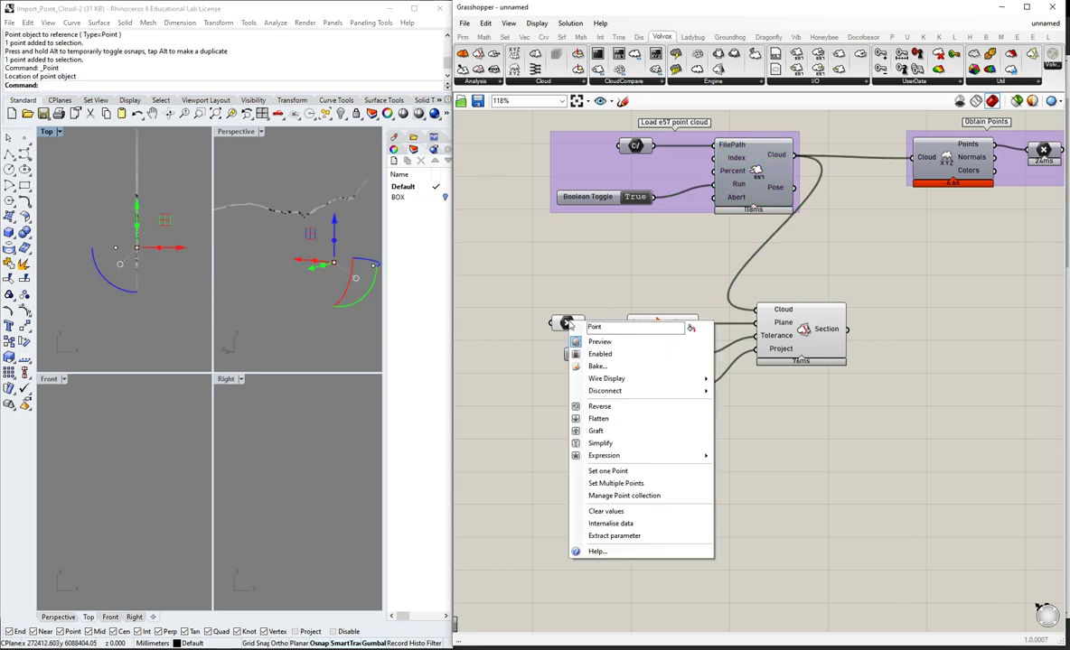
pyautogui.click(626, 487)
pyautogui.moveTo(109, 243); pyautogui.dragTo(172, 264)
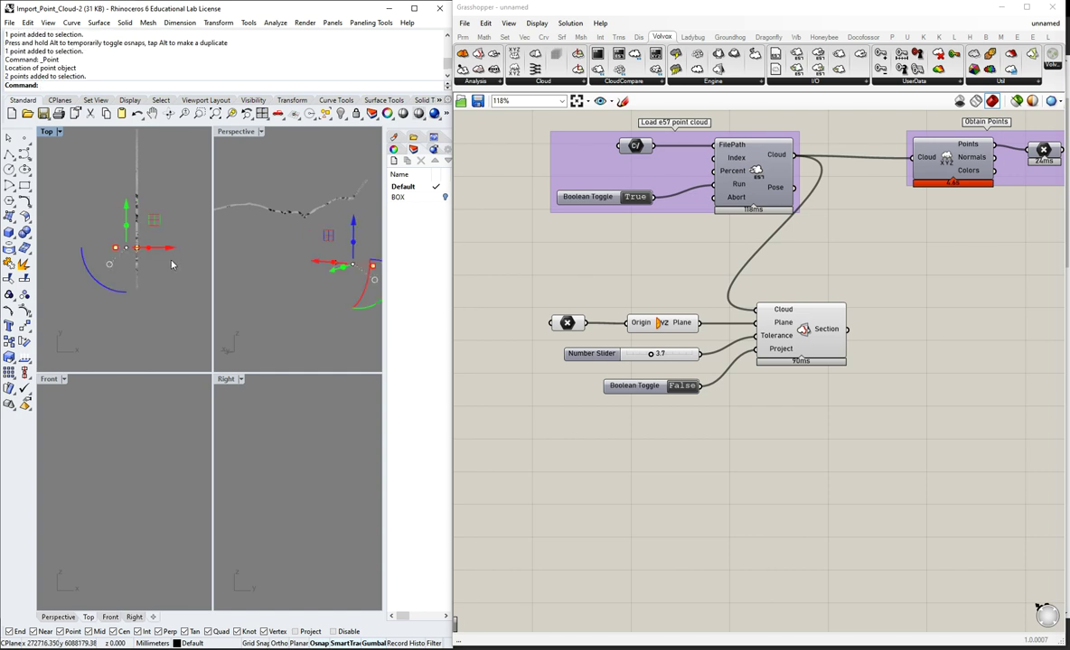
pyautogui.press('Return')
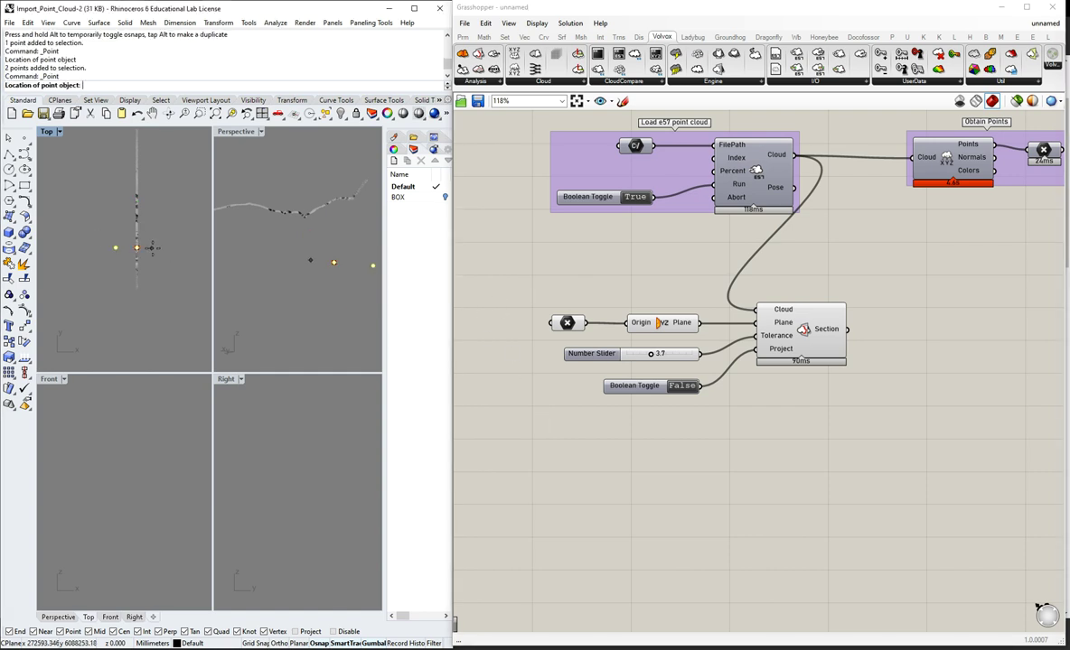
pyautogui.click(9, 154)
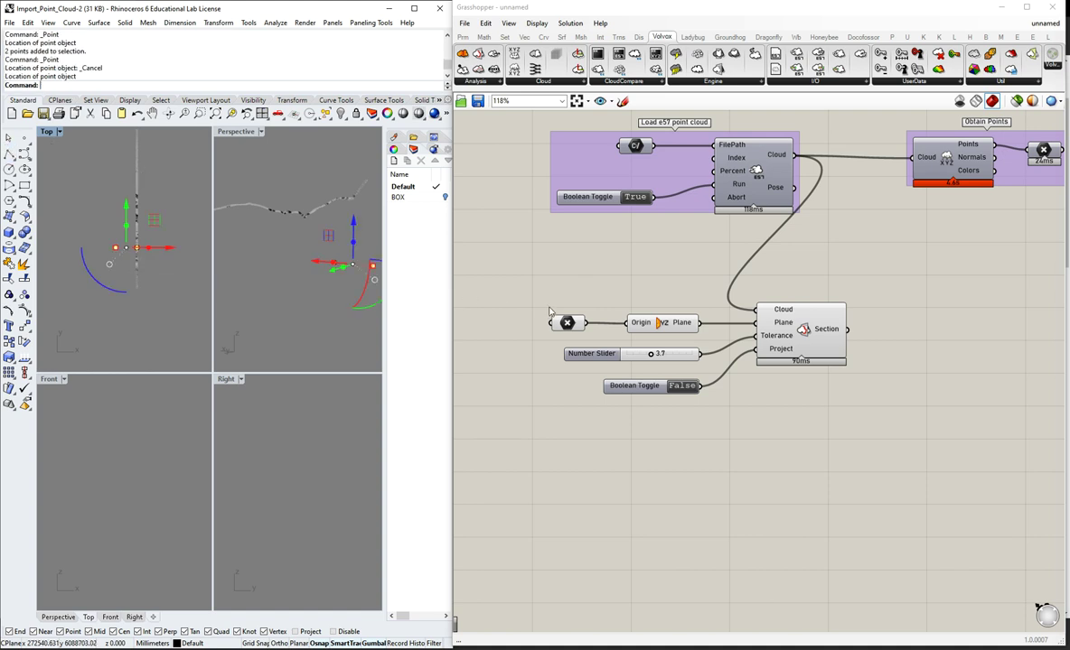
pyautogui.click(159, 253)
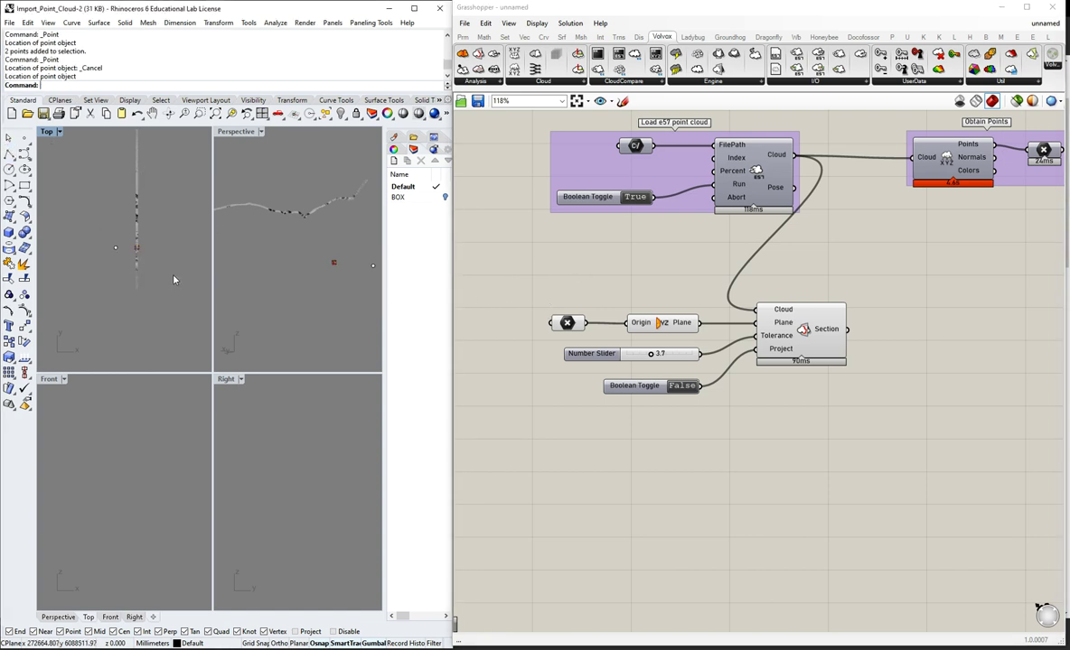
# - Clear the Point parameter's values and reference both Rhino point objects as multiple points for the section planes
pyautogui.click(566, 323)
pyautogui.rightClick(567, 324)
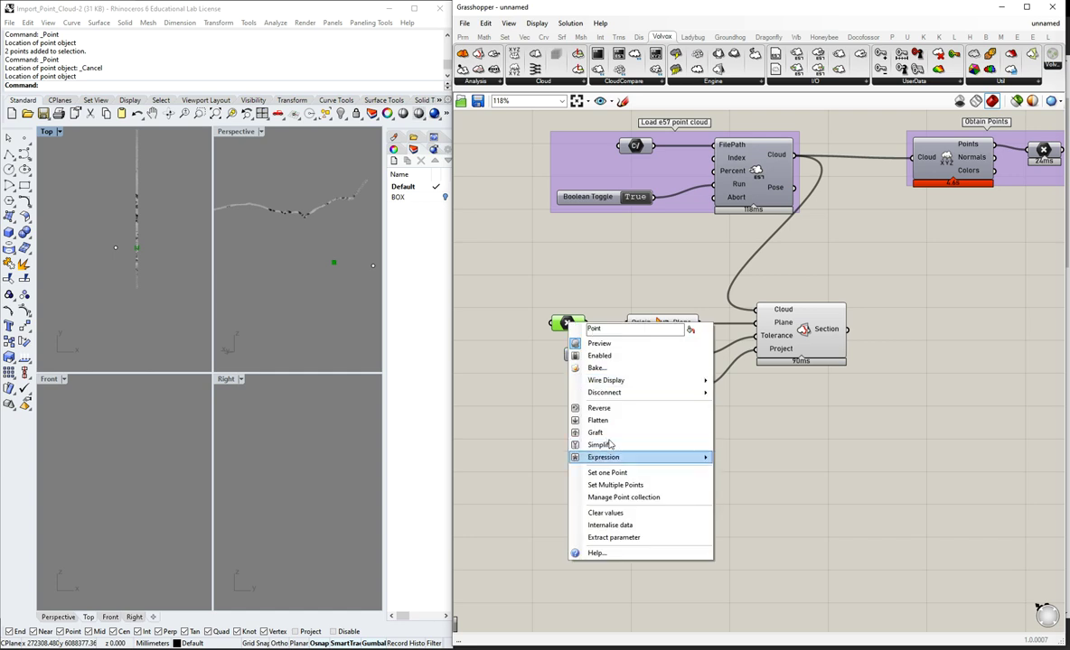
pyautogui.click(608, 510)
pyautogui.rightClick(562, 319)
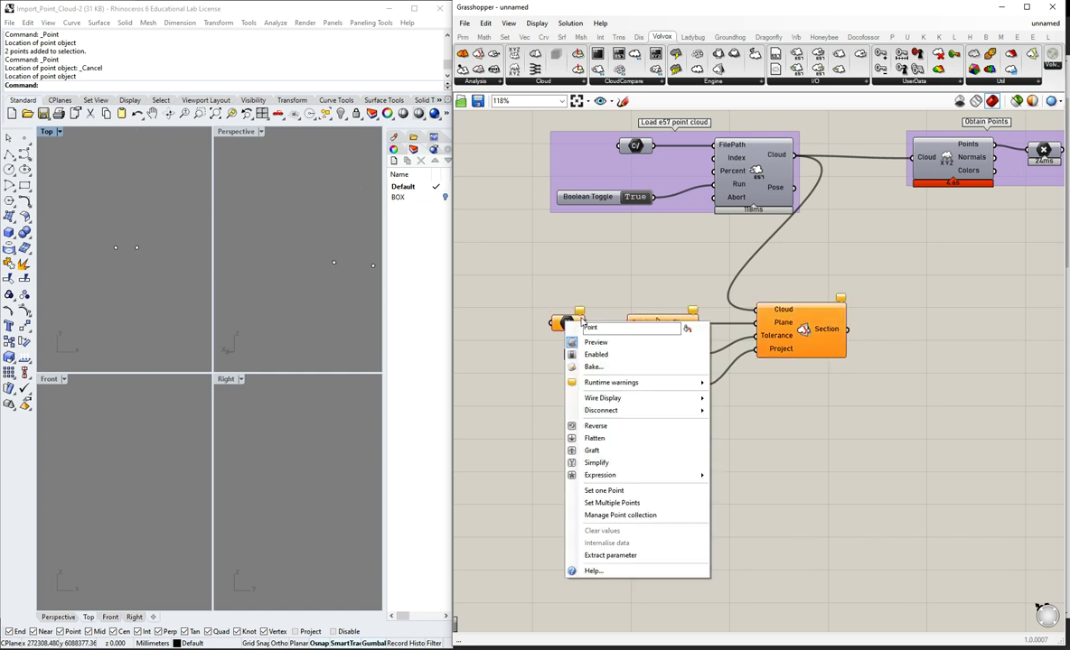
pyautogui.click(601, 503)
pyautogui.moveTo(111, 239); pyautogui.dragTo(165, 269)
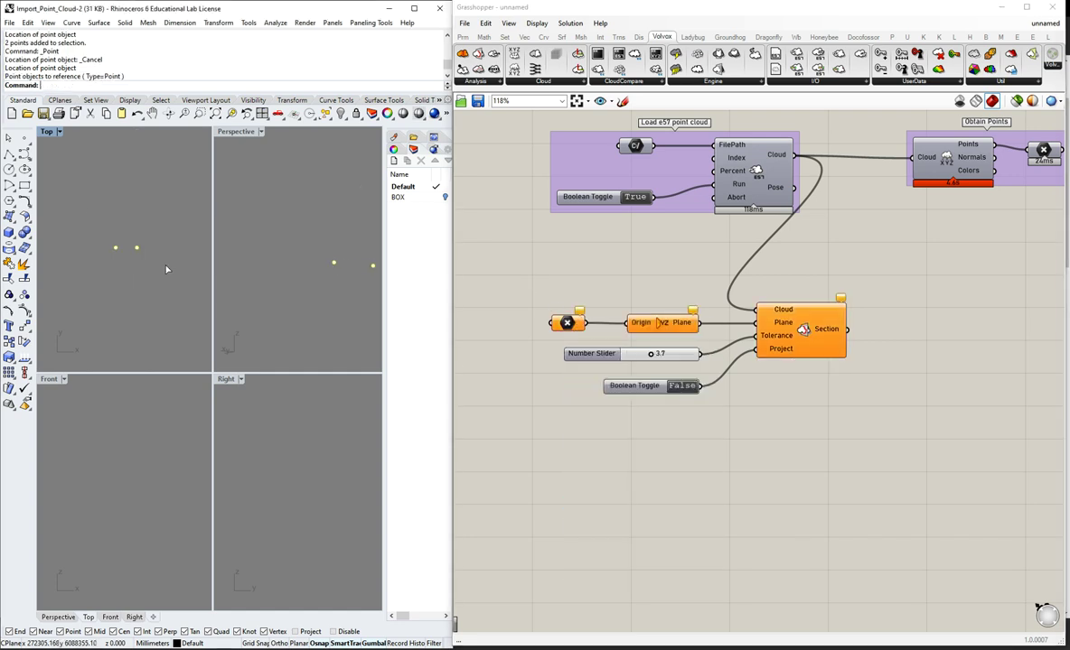
pyautogui.press('Return')
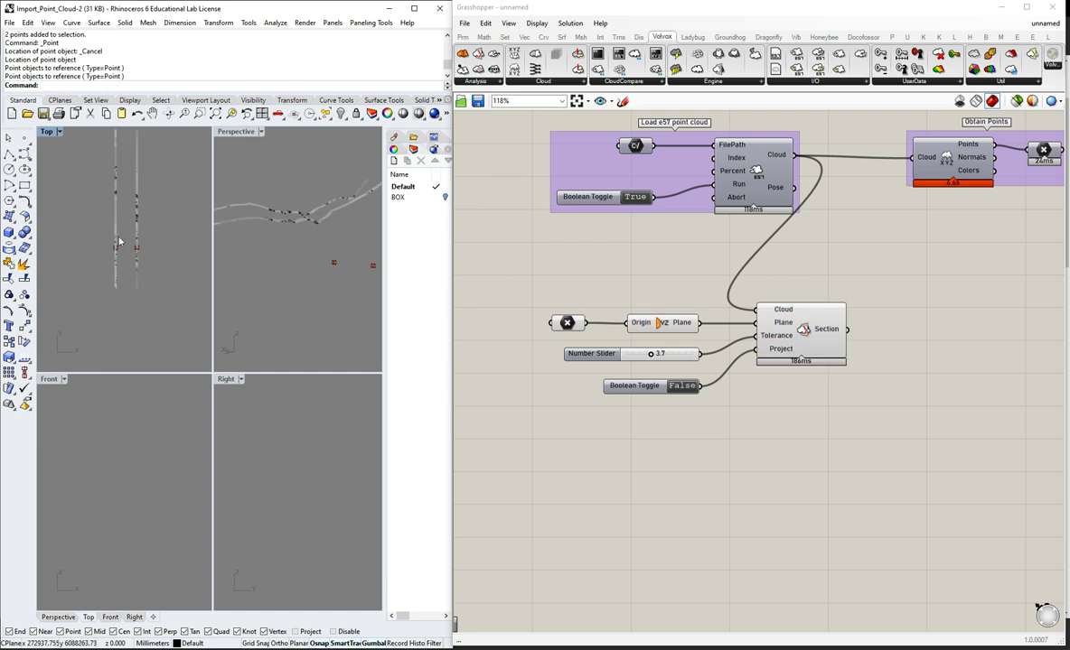
# - Enlarge the Perspective view and examine the two point cloud section strips from several angles
pyautogui.moveTo(160, 238); pyautogui.dragTo(175, 243, button='right')
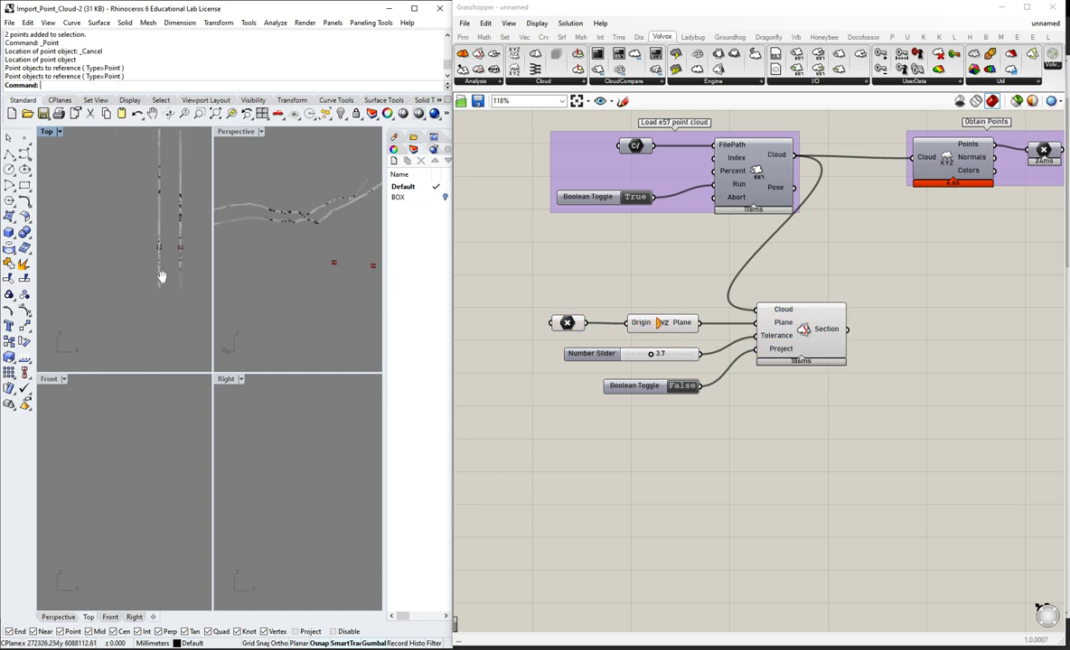
pyautogui.doubleClick(237, 132)
pyautogui.moveTo(196, 340); pyautogui.dragTo(298, 373, button='right')
pyautogui.moveTo(170, 300); pyautogui.dragTo(253, 371, button='right')
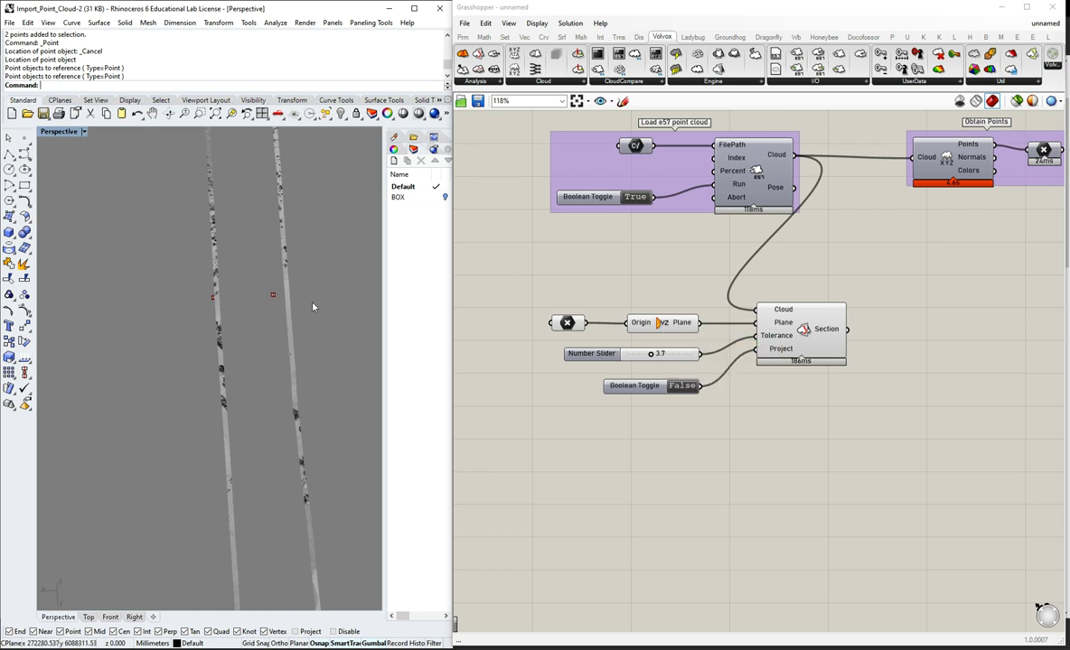
pyautogui.moveTo(313, 307); pyautogui.dragTo(306, 391, button='right')
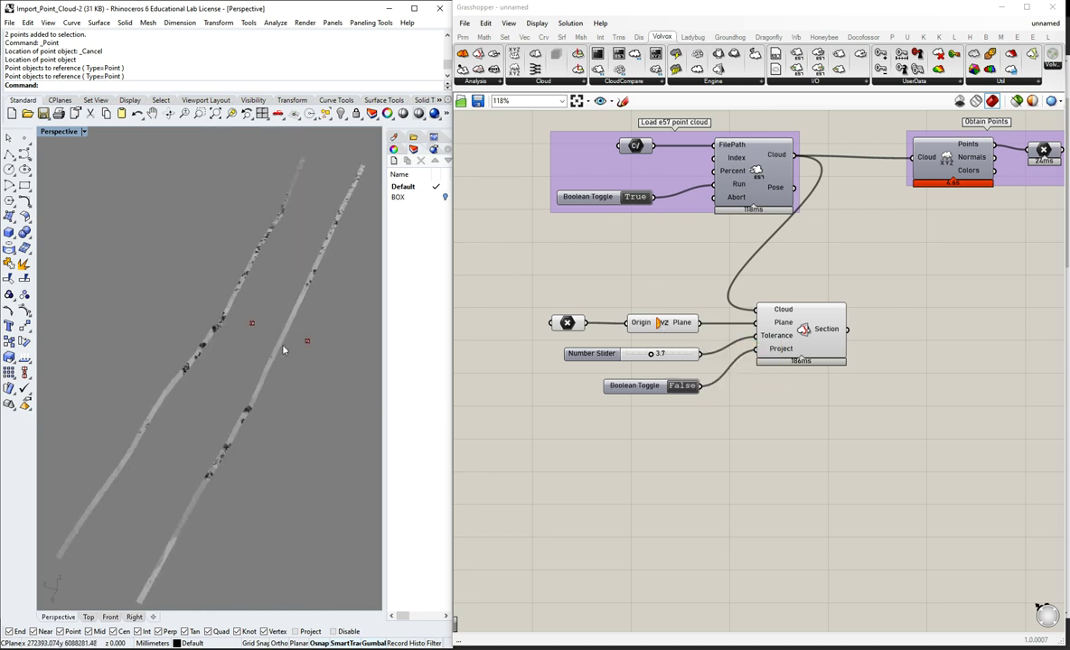
pyautogui.moveTo(283, 350); pyautogui.dragTo(148, 233, button='right')
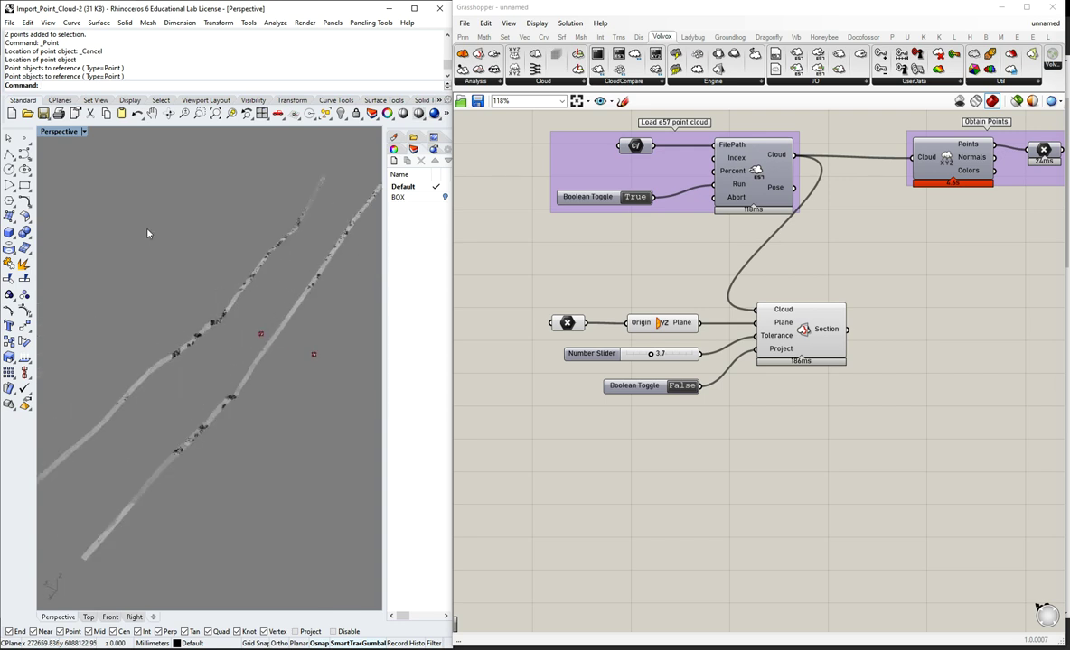
pyautogui.moveTo(231, 289)
pyautogui.mouseDown(button='right')
pyautogui.moveTo(223, 241)
pyautogui.moveTo(245, 305)
pyautogui.moveTo(212, 308)
pyautogui.moveTo(239, 329)
pyautogui.moveTo(217, 320)
pyautogui.moveTo(171, 251)
pyautogui.moveTo(289, 285)
pyautogui.moveTo(214, 259)
pyautogui.moveTo(174, 271)
pyautogui.moveTo(172, 314)
pyautogui.moveTo(251, 295)
pyautogui.moveTo(231, 323)
pyautogui.moveTo(249, 285)
pyautogui.moveTo(186, 272)
pyautogui.moveTo(304, 267)
pyautogui.moveTo(271, 285)
pyautogui.moveTo(289, 330)
pyautogui.moveTo(219, 299)
pyautogui.moveTo(219, 274)
pyautogui.mouseUp(button='right')
pyautogui.scroll(10, 261, 297)
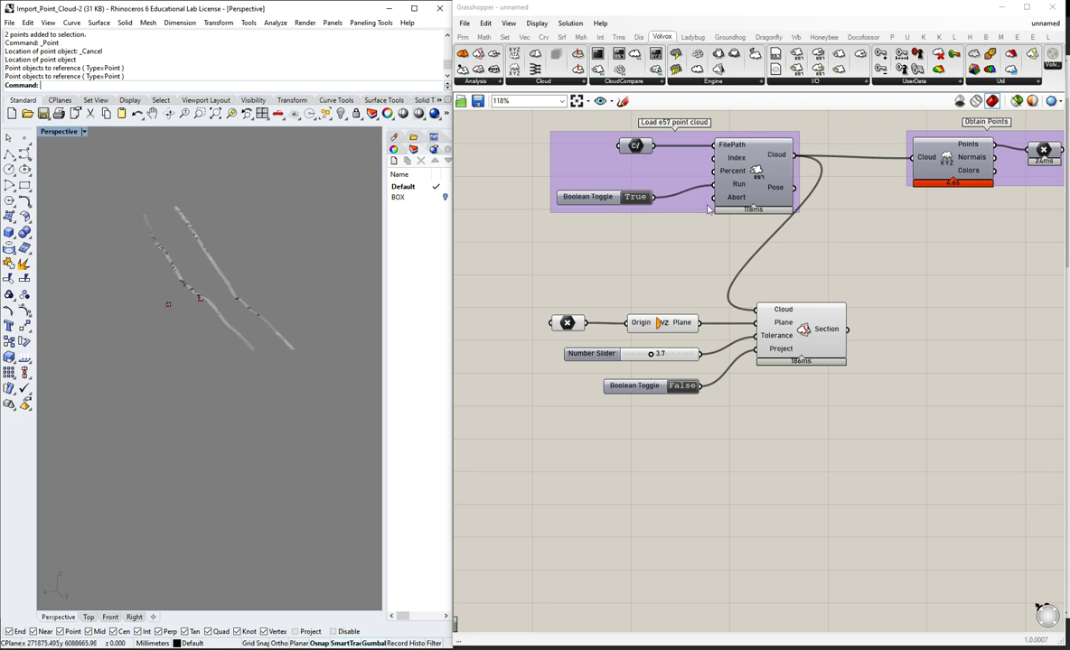
# - Enable the preview of the e57 point cloud loader and disable the preview of the Section component
pyautogui.middleClick(760, 173)
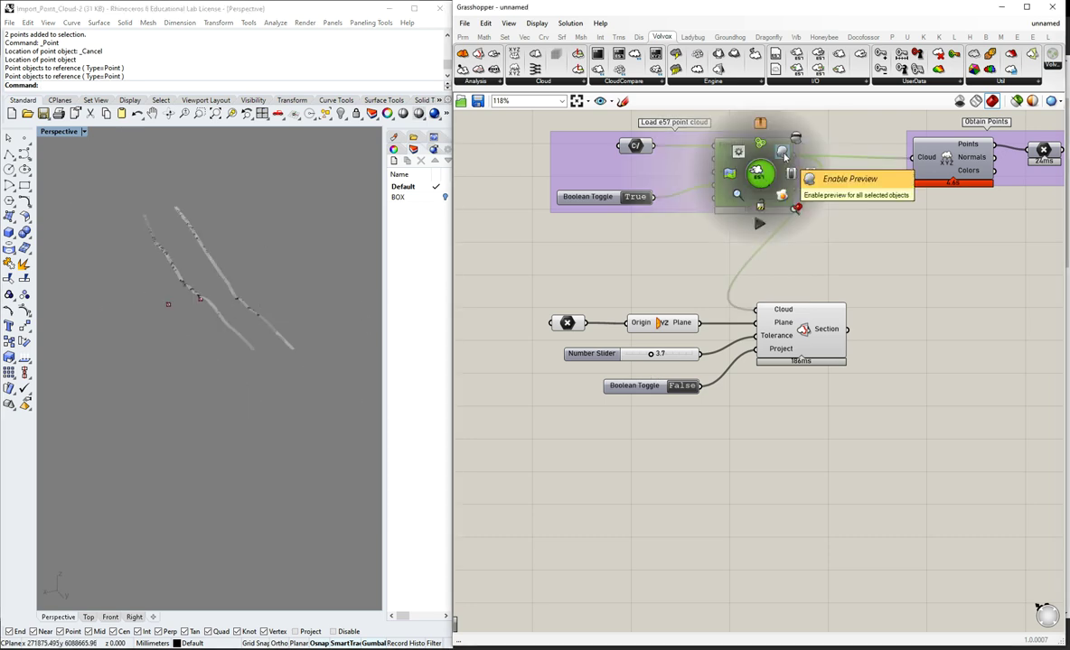
pyautogui.click(783, 155)
pyautogui.moveTo(269, 363); pyautogui.dragTo(237, 360, button='right')
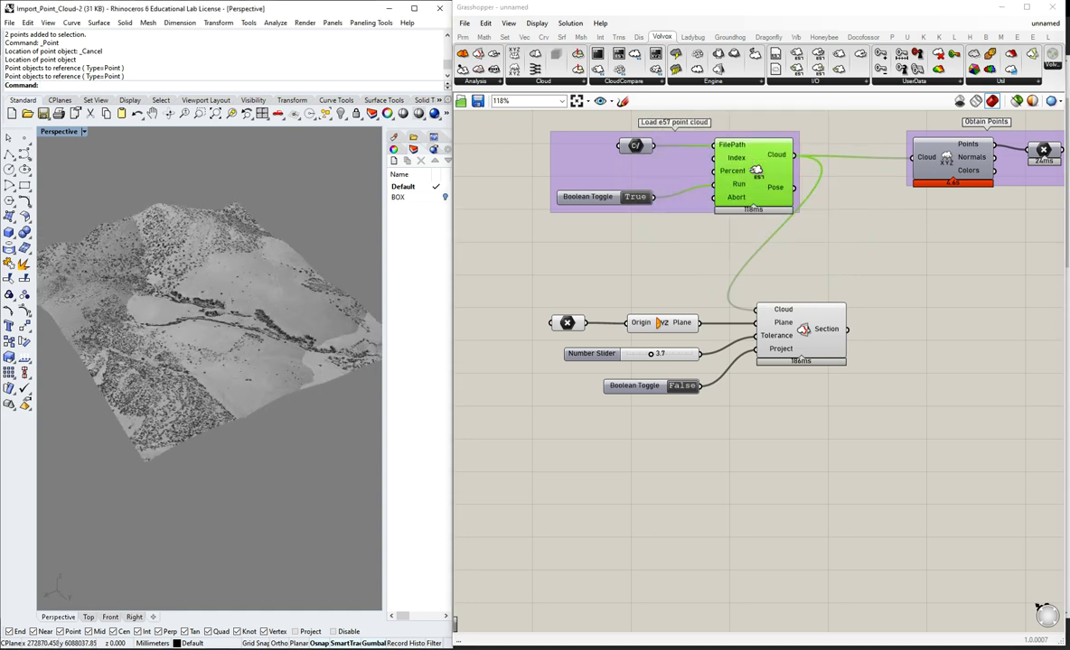
pyautogui.click(792, 439)
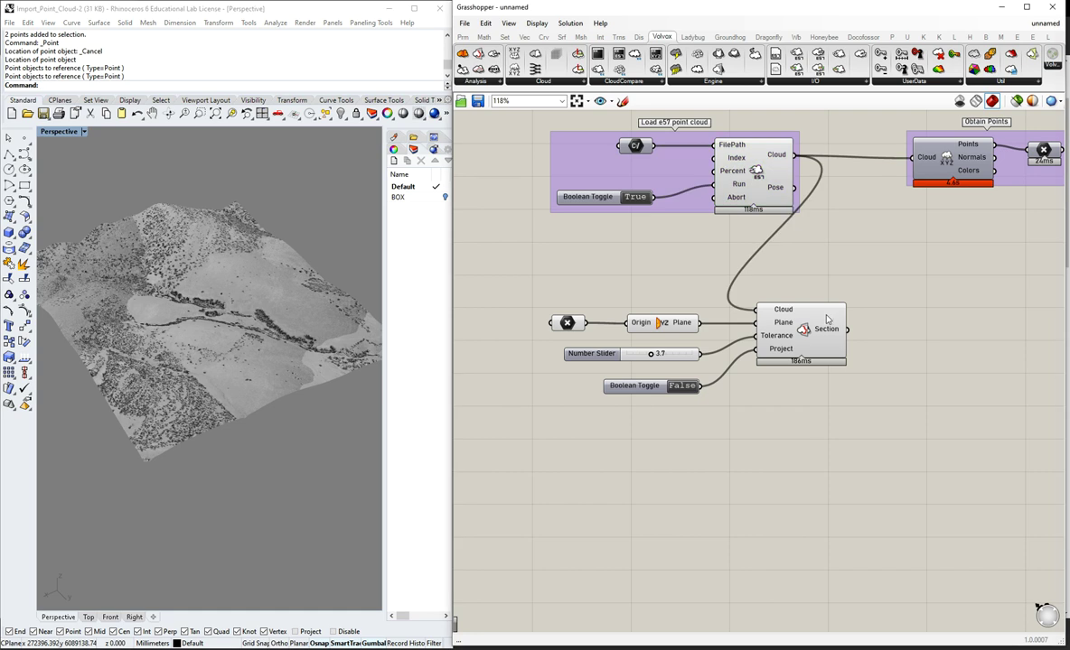
pyautogui.middleClick(802, 329)
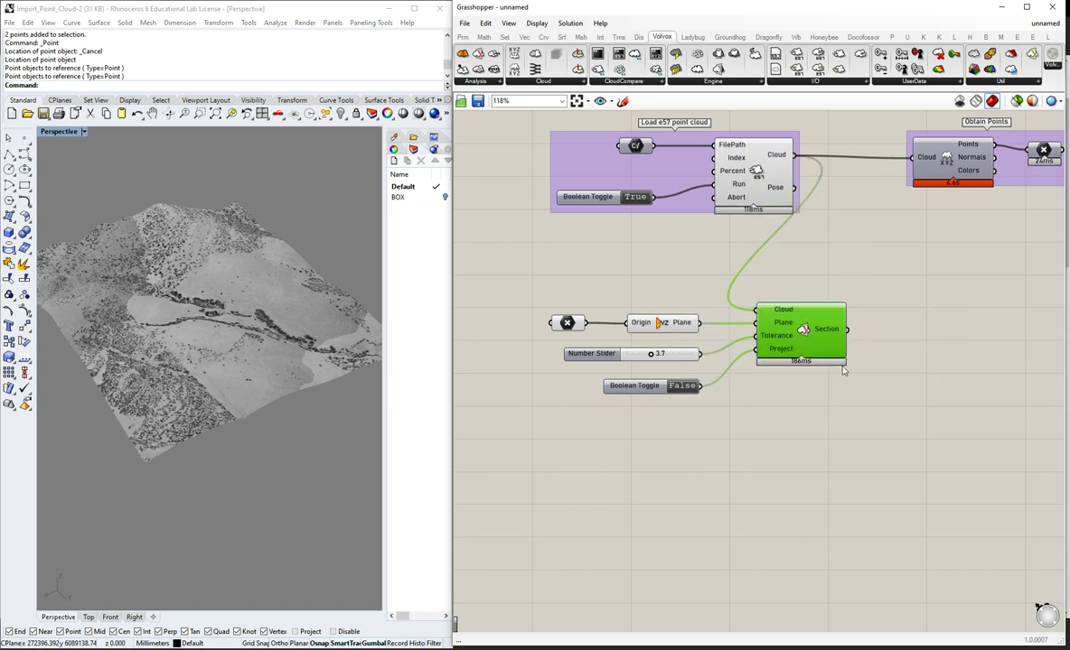
pyautogui.middleClick(831, 407)
# - Add a Move component on the canvas beyond the output side of the Section component
pyautogui.doubleClick(850, 445)
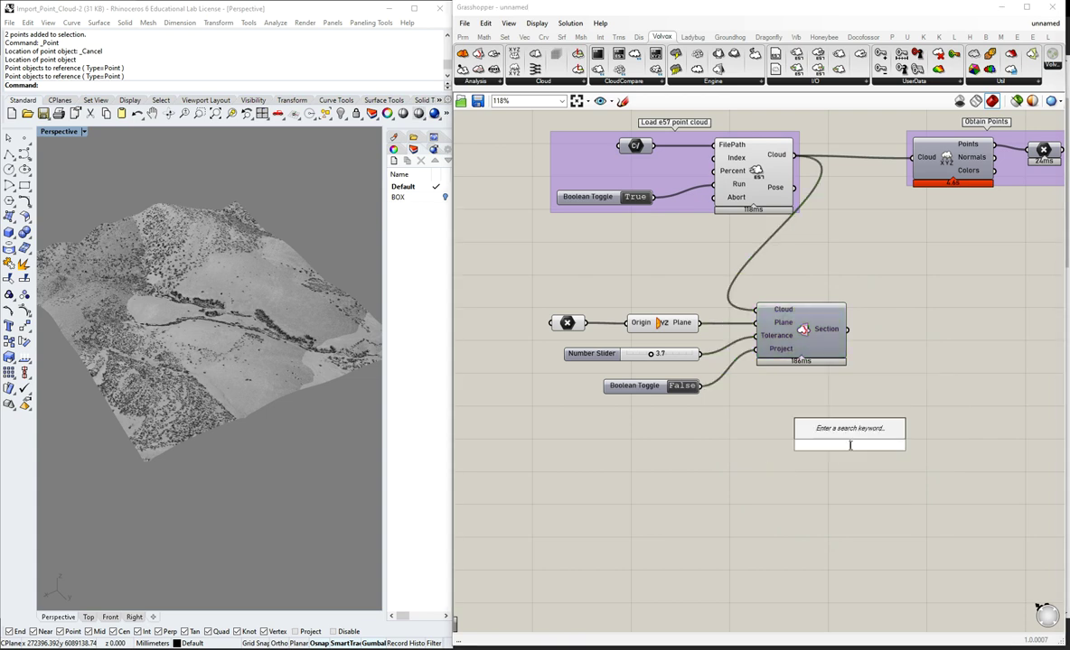
pyautogui.write('move')
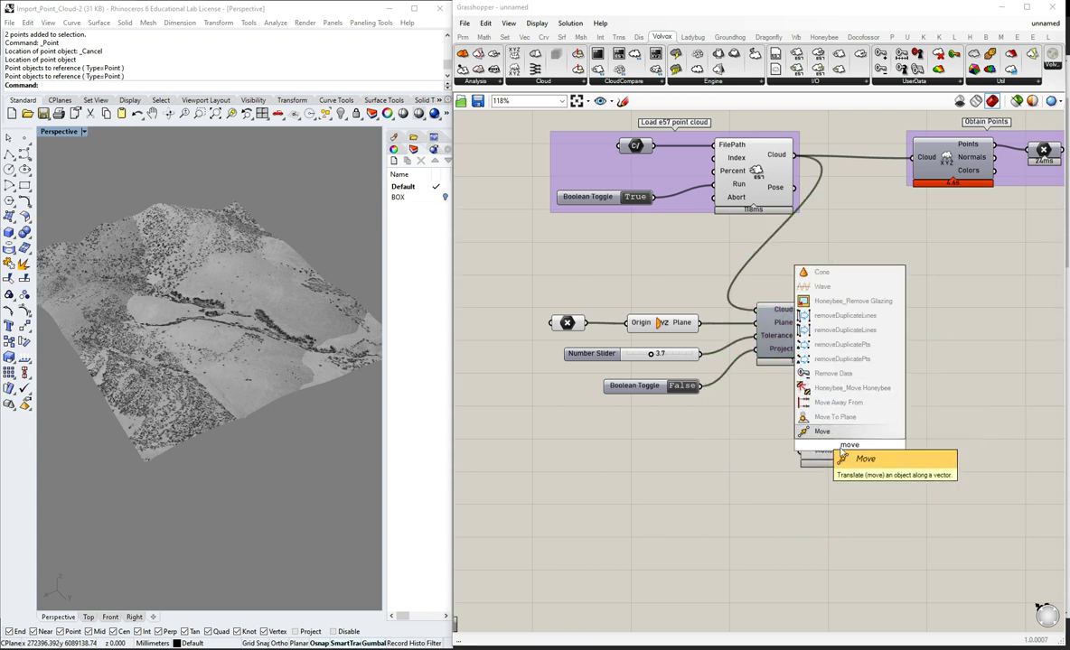
pyautogui.click(821, 431)
pyautogui.moveTo(855, 446); pyautogui.dragTo(969, 402)
pyautogui.click(798, 470)
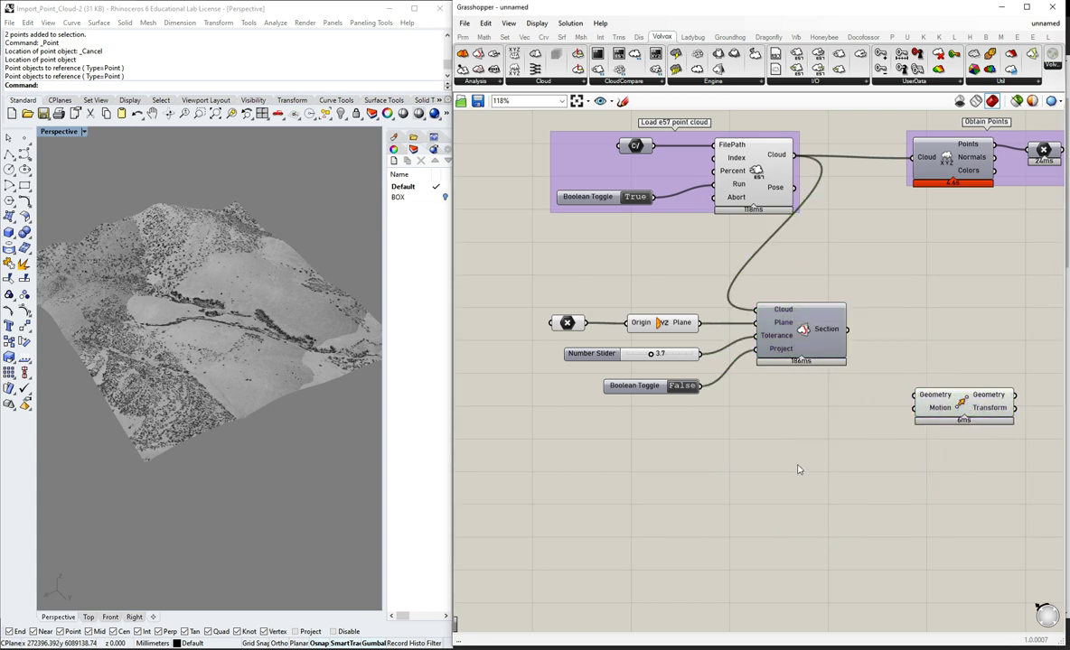
# - Add a Unit Z vector feeding Move's Motion input and connect the Section output to Move's Geometry input
pyautogui.doubleClick(814, 454)
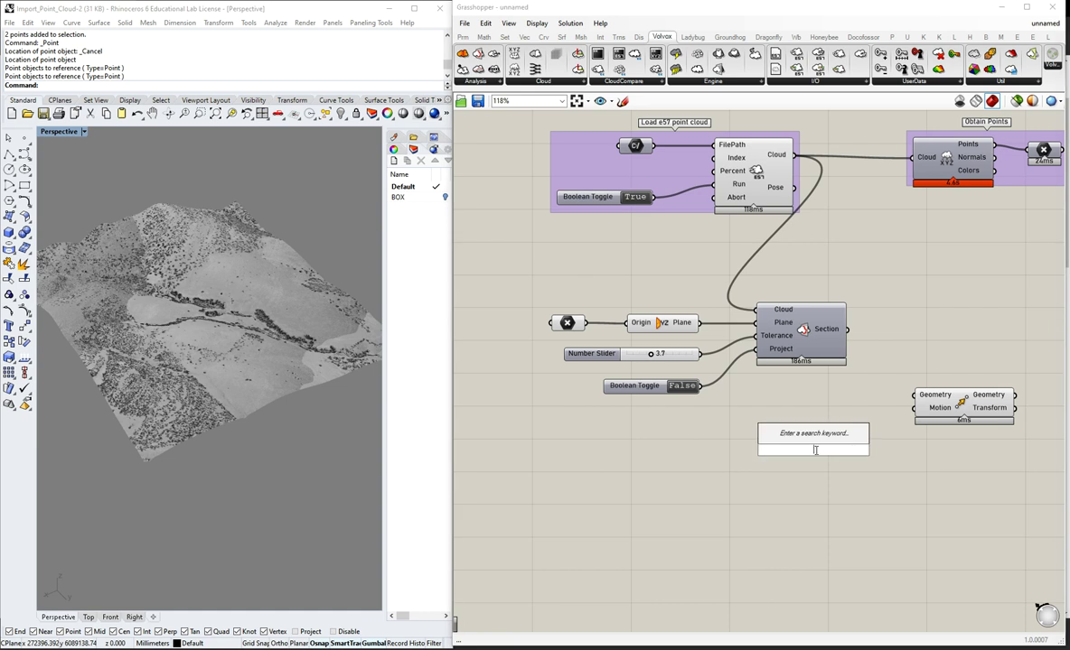
pyautogui.write('unit')
pyautogui.click(787, 436)
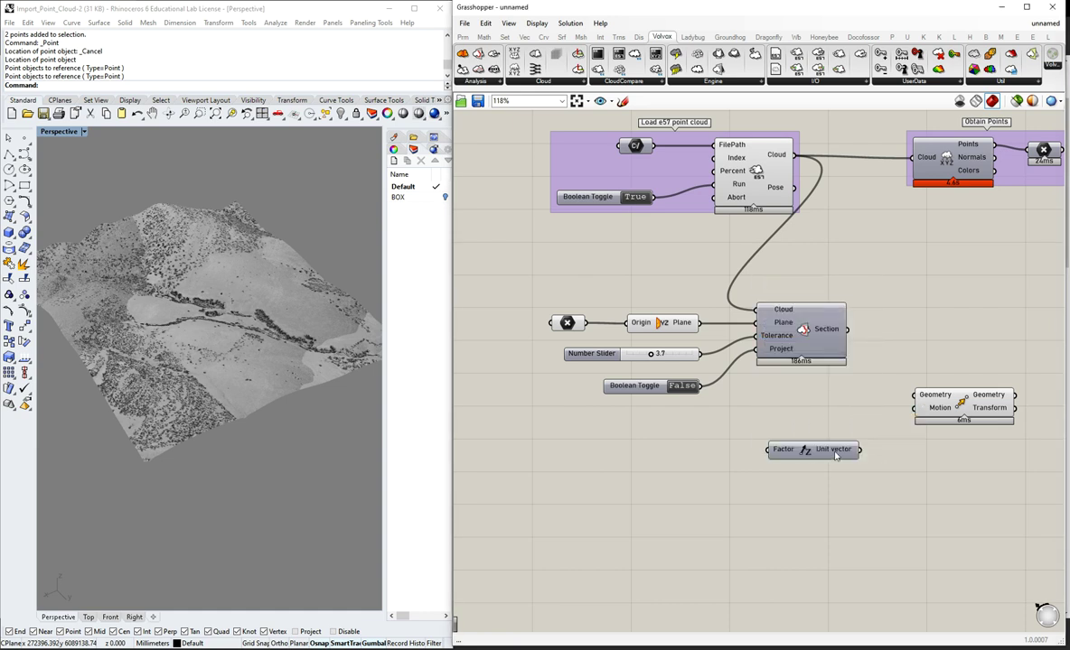
pyautogui.moveTo(859, 449); pyautogui.dragTo(915, 408)
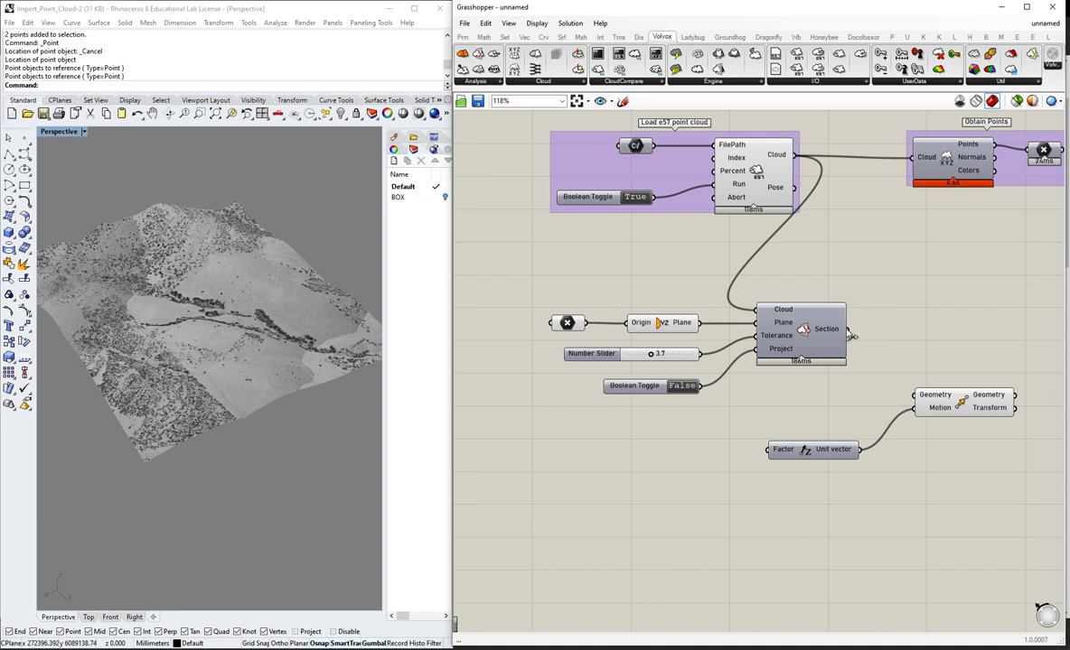
pyautogui.moveTo(849, 331); pyautogui.dragTo(915, 394)
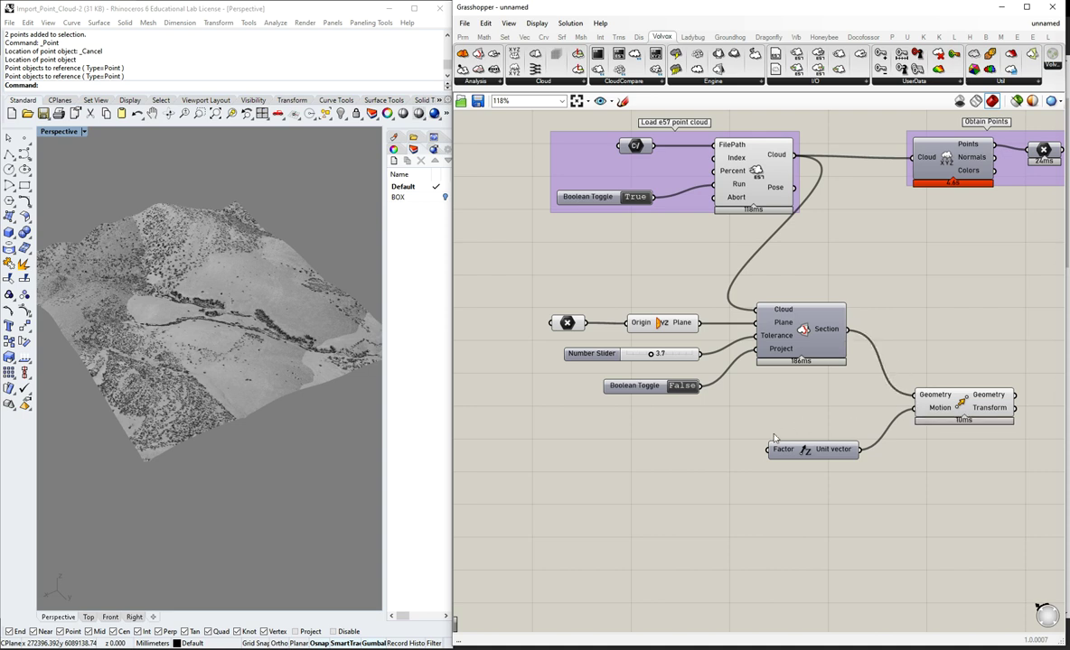
# - Add a number slider set to 500 and connect it to the Unit Z vector's Factor input
pyautogui.doubleClick(692, 464)
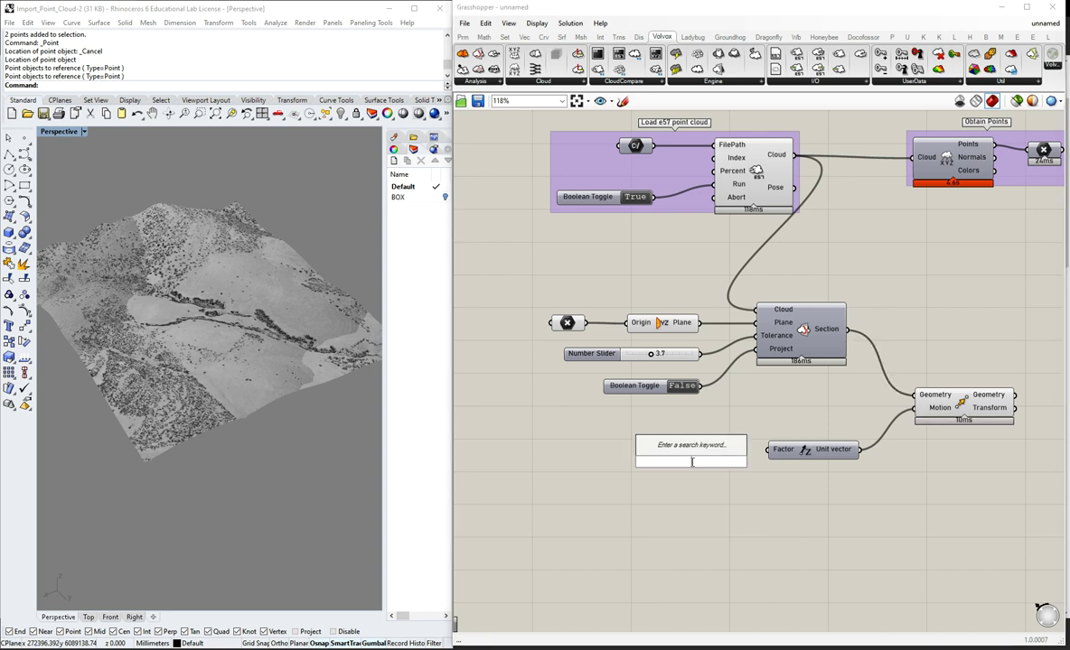
pyautogui.write('500')
pyautogui.press('Return')
pyautogui.moveTo(736, 466); pyautogui.dragTo(804, 443)
pyautogui.moveTo(253, 370); pyautogui.dragTo(238, 299, button='right')
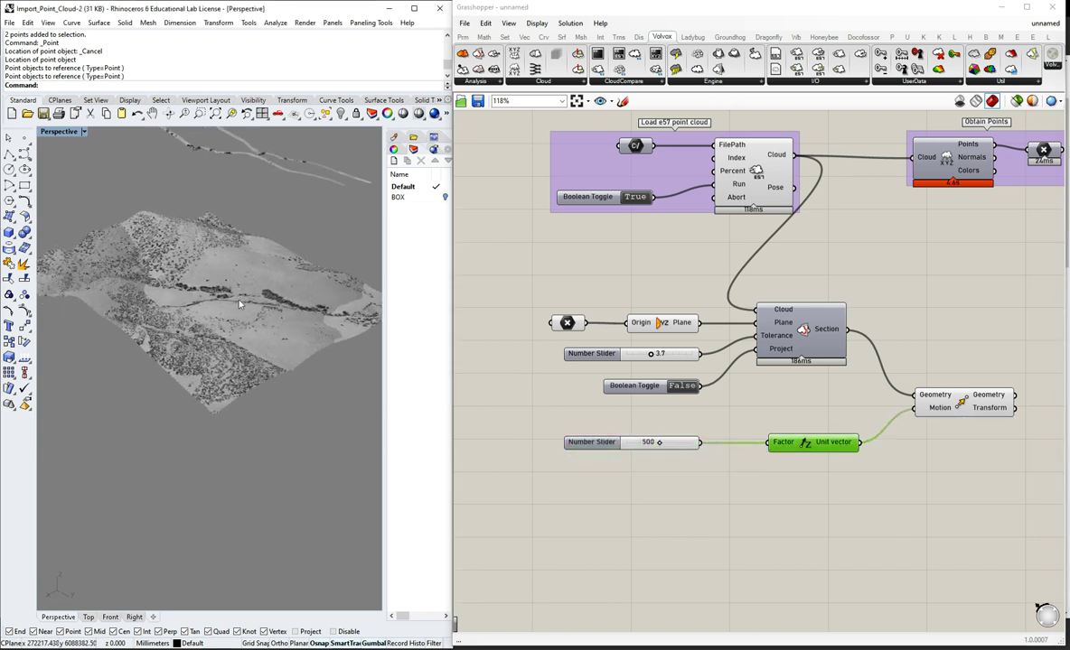
pyautogui.scroll(-2, 238, 262)
pyautogui.scroll(5, 224, 199)
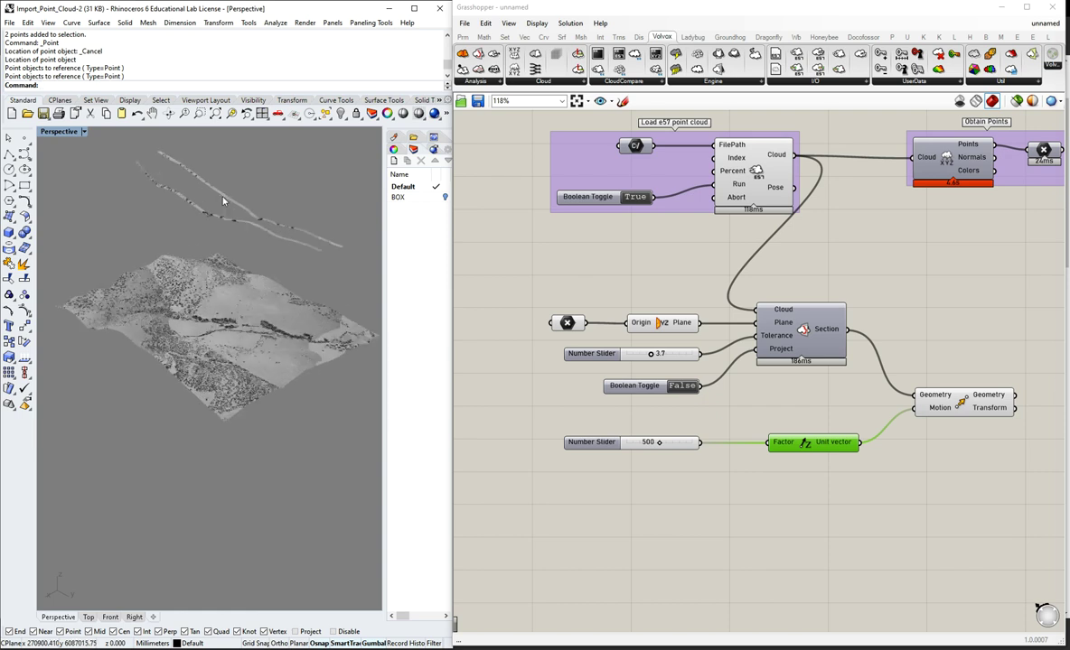
# - Shift the Move component slightly and examine the raised section strips above the terrain point cloud
pyautogui.click(974, 405)
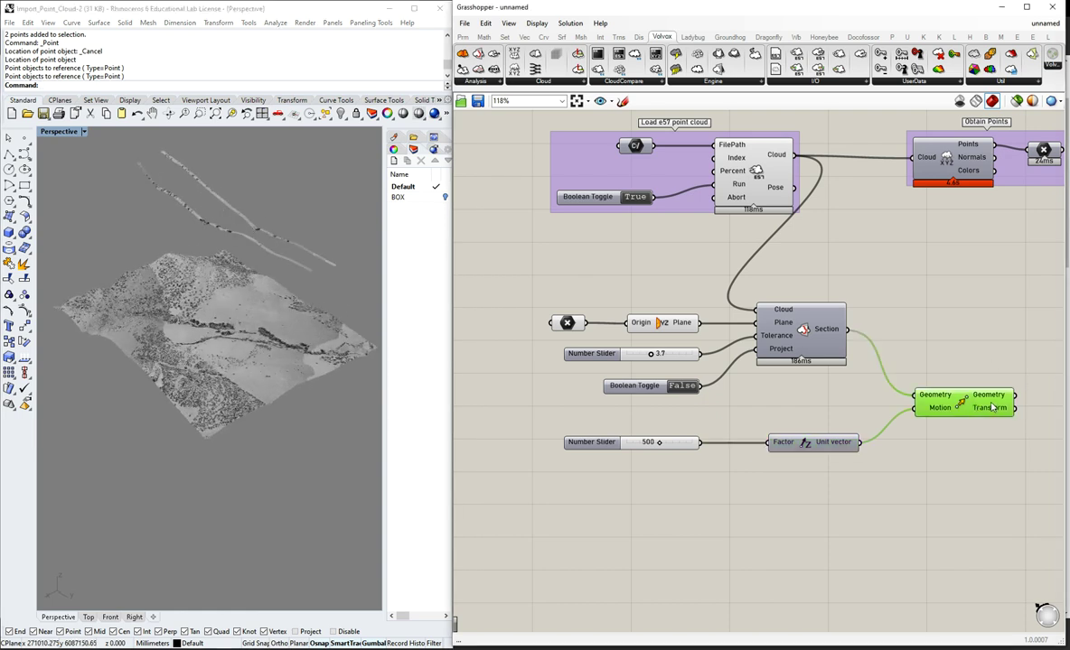
pyautogui.moveTo(992, 407); pyautogui.dragTo(996, 403)
pyautogui.click(948, 357)
pyautogui.moveTo(202, 259); pyautogui.dragTo(287, 226, button='right')
pyautogui.moveTo(252, 281); pyautogui.dragTo(158, 298, button='right')
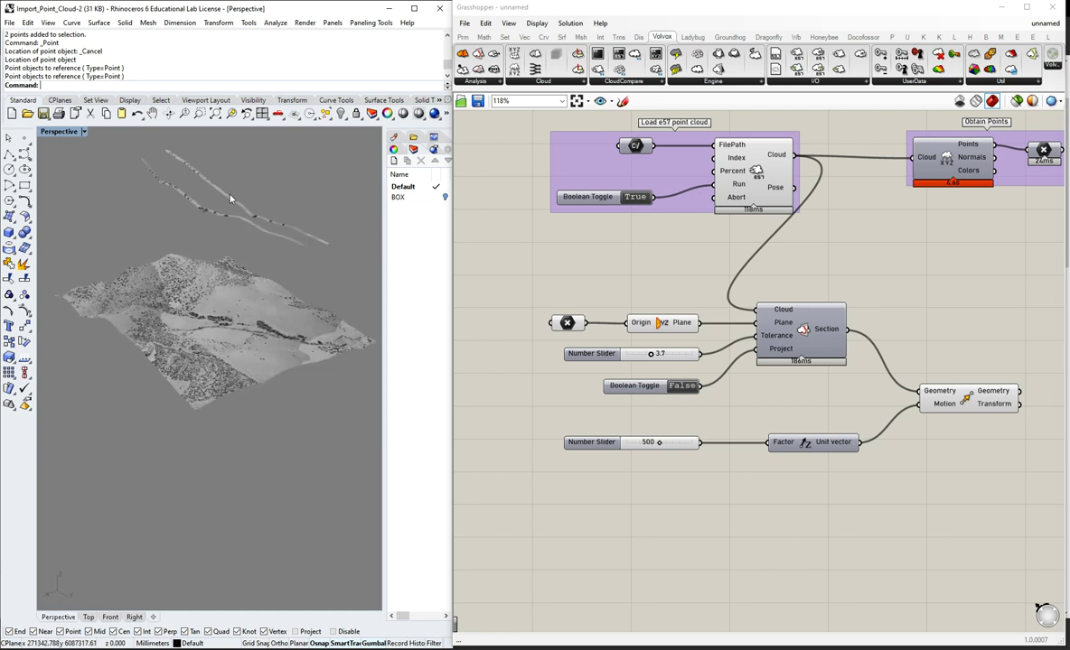
pyautogui.moveTo(242, 300); pyautogui.dragTo(284, 306, button='right')
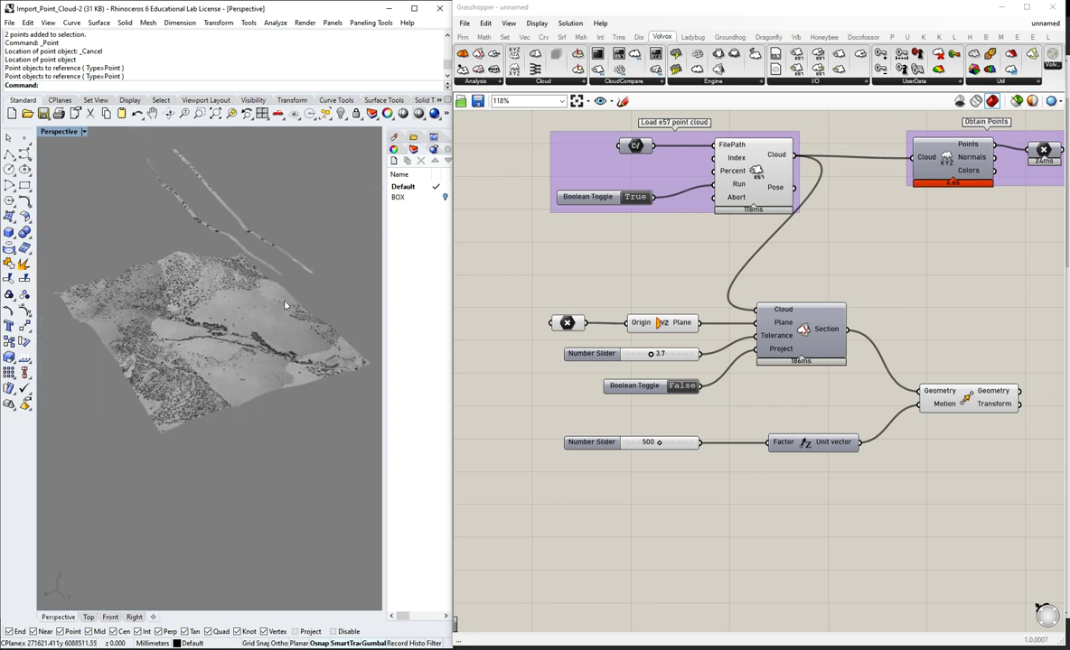
pyautogui.scroll(-2, 592, 276)
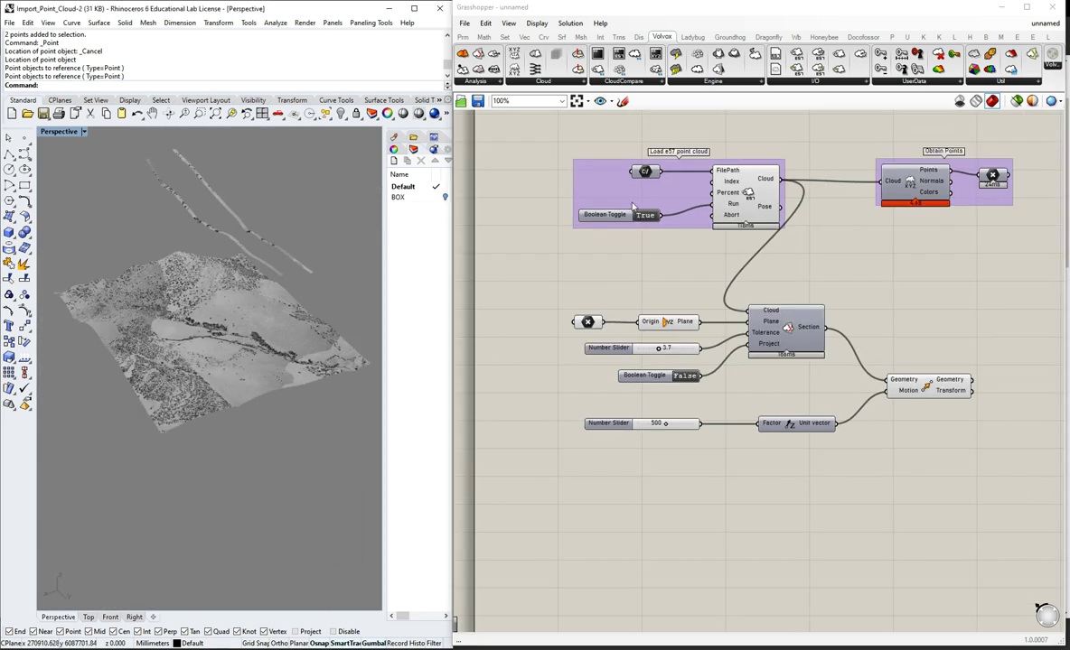
# - Group all the section components, from the Point parameter and sliders through the Move component
pyautogui.moveTo(534, 277); pyautogui.dragTo(1036, 475)
pyautogui.hotkey('ctrl', 'g')
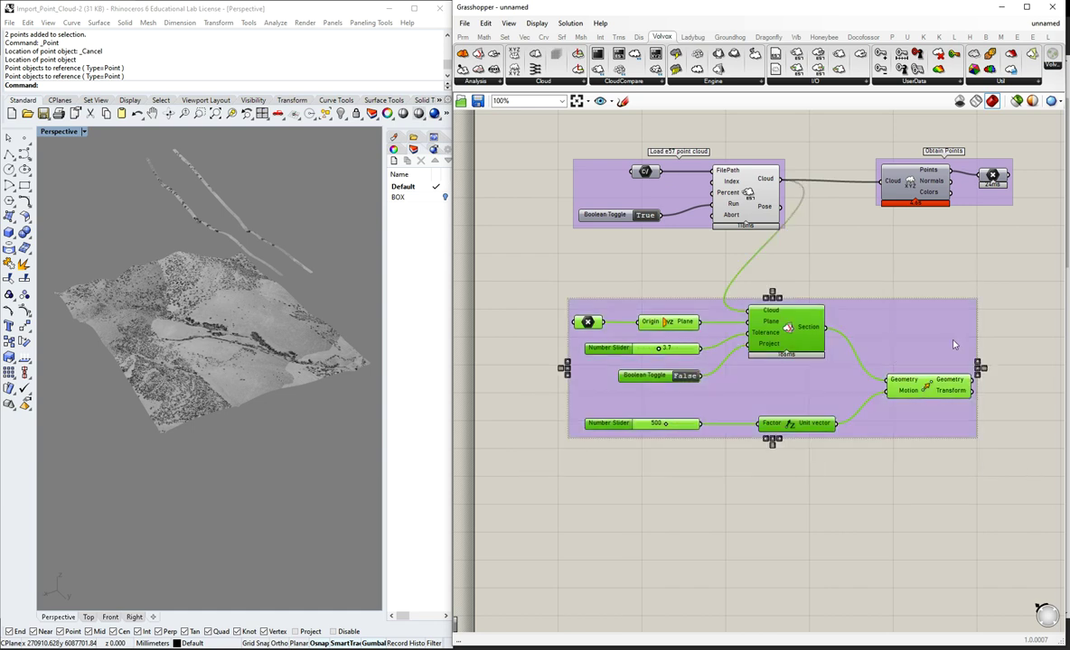
pyautogui.rightClick(887, 319)
pyautogui.click(855, 287)
# - Name the new group "Create Section" and move it up closer to the point cloud loading group
pyautogui.click(858, 319)
pyautogui.rightClick(859, 322)
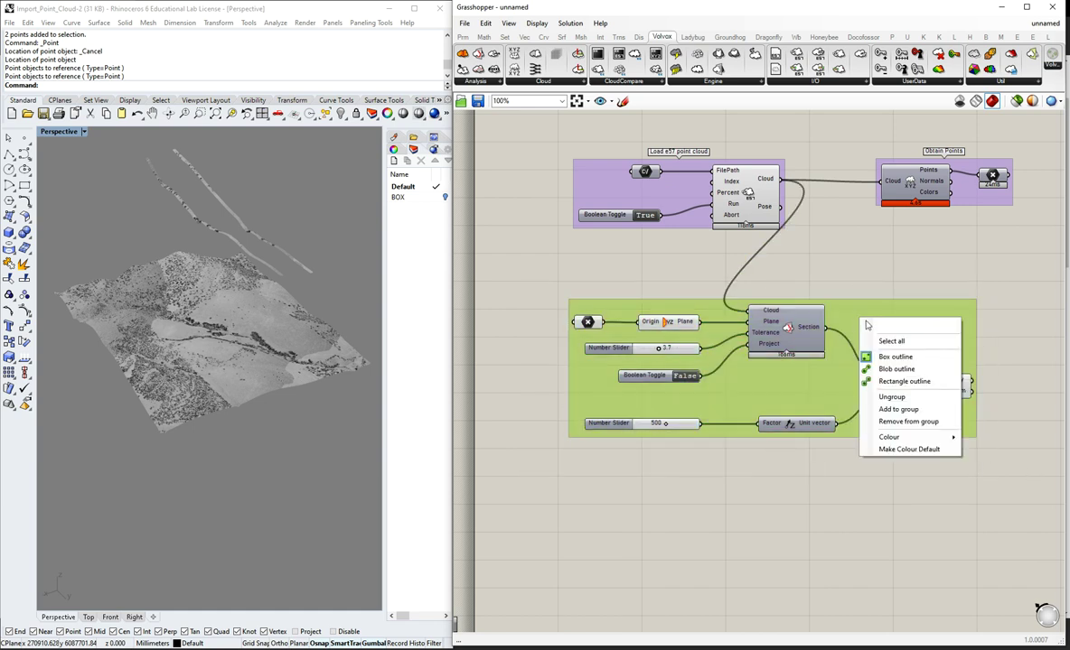
pyautogui.write('Ctreate')
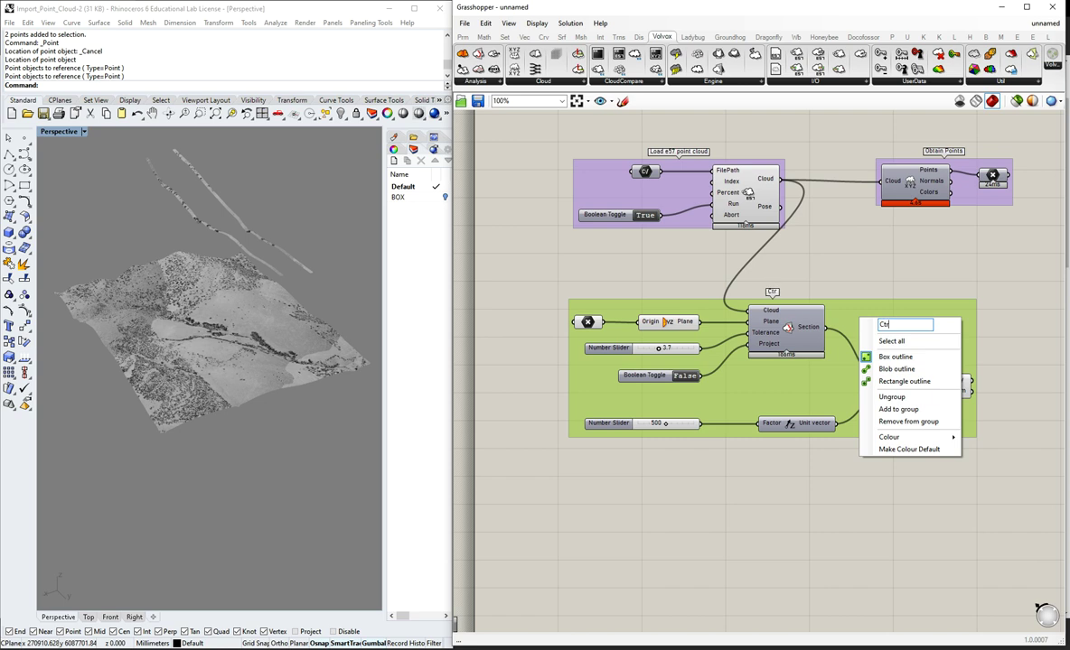
pyautogui.press('BackSpace')
pyautogui.press('BackSpace')
pyautogui.press('BackSpace')
pyautogui.press('BackSpace')
pyautogui.press('BackSpace')
pyautogui.press('BackSpace')
pyautogui.write('reate Section')
pyautogui.click(896, 274)
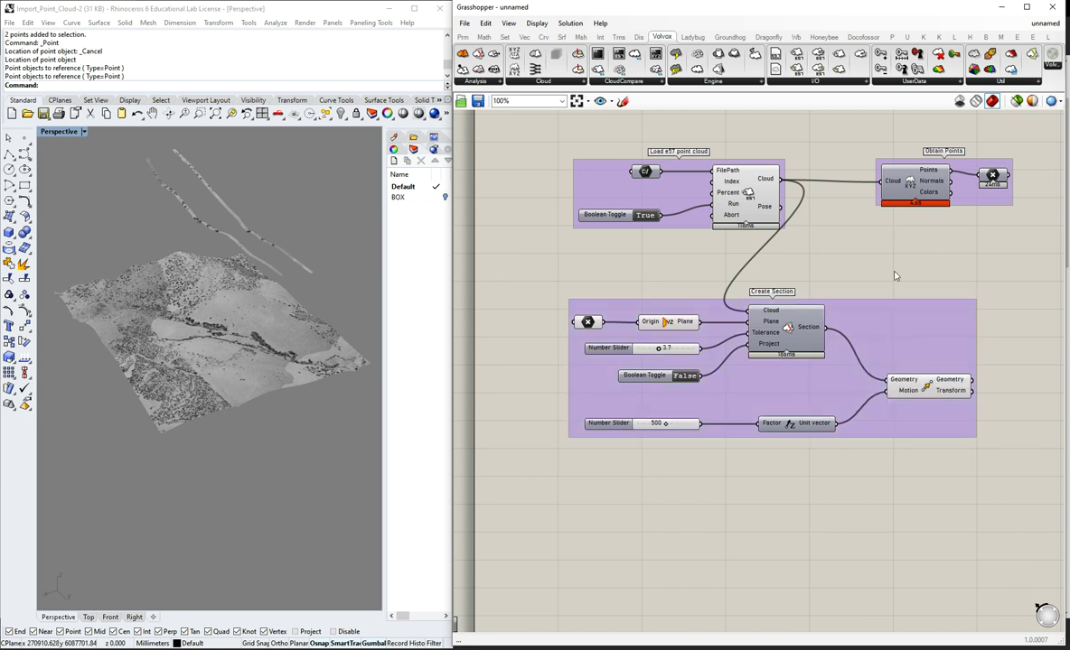
pyautogui.moveTo(888, 307); pyautogui.dragTo(893, 284)
pyautogui.click(896, 236)
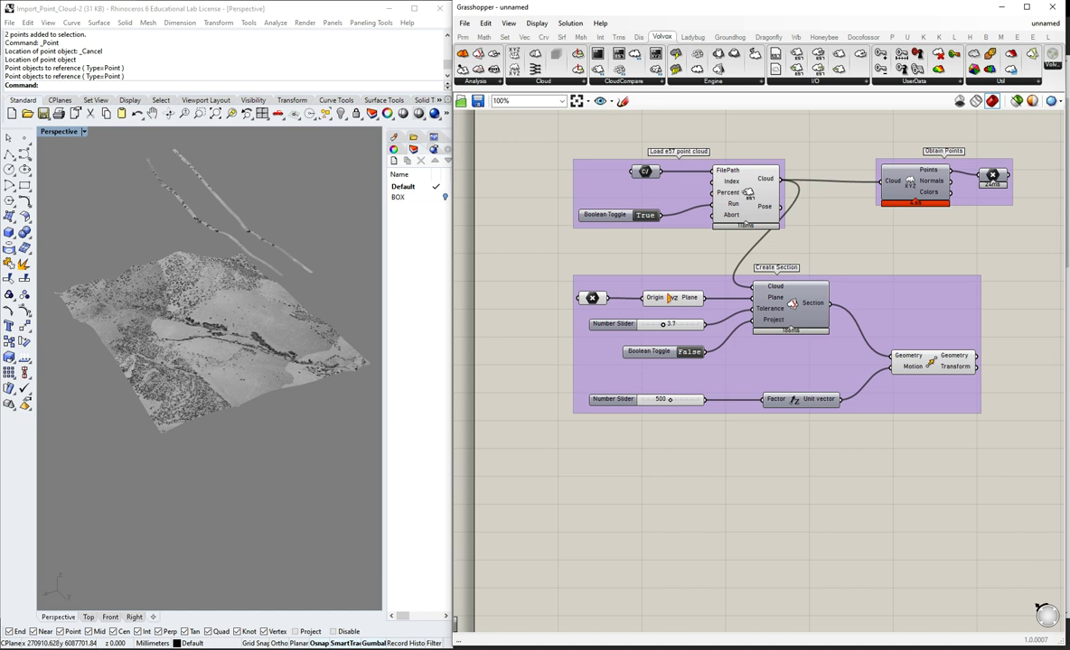
# - Nudge the "Create Section" group slightly closer to the "Load e57 point cloud" group and deselect it
pyautogui.click(876, 299)
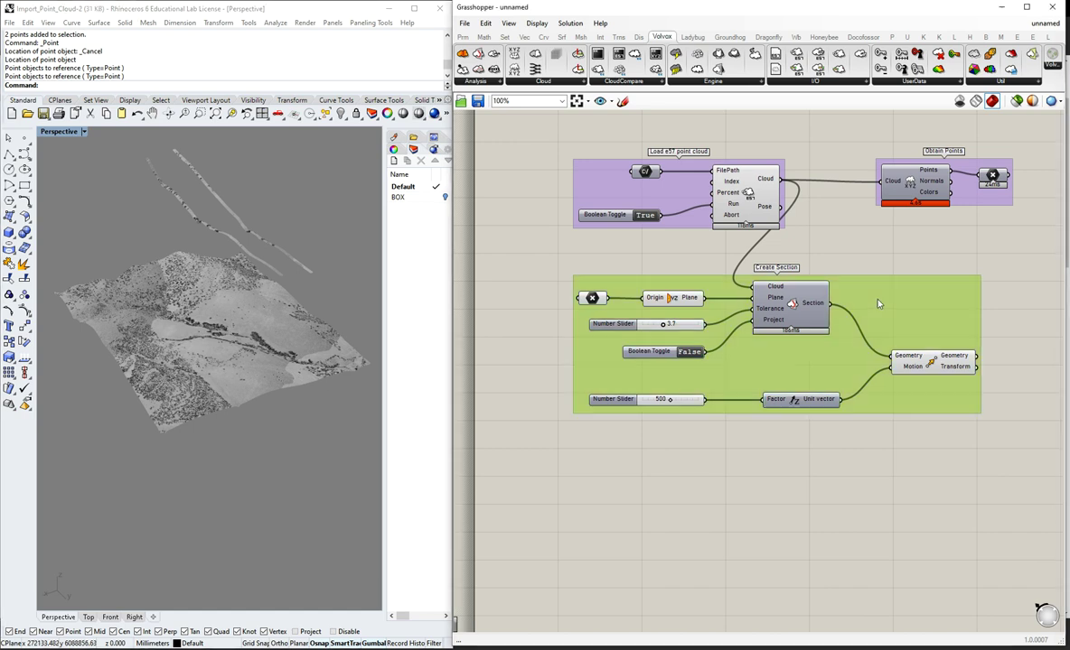
pyautogui.moveTo(876, 299); pyautogui.dragTo(880, 290)
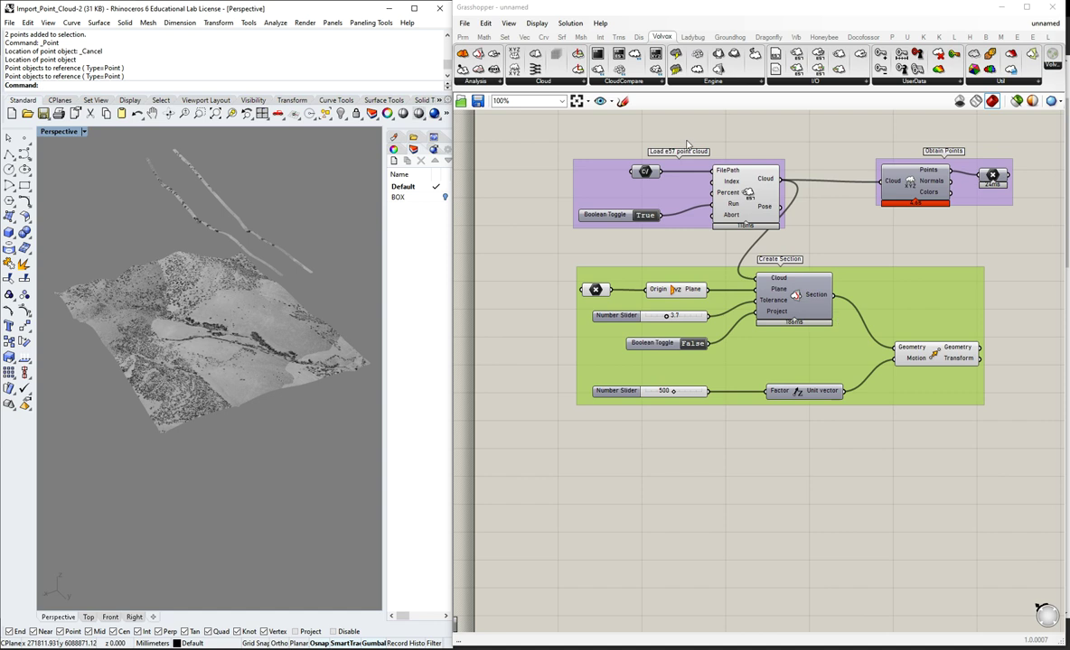
pyautogui.scroll(-3, 536, 249)
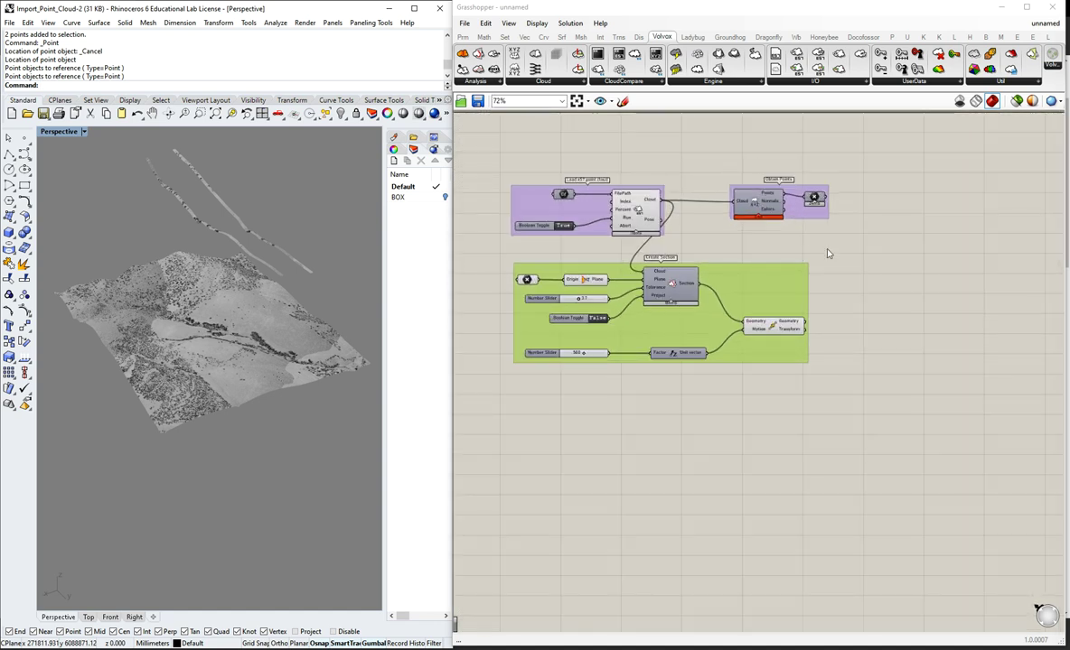
pyautogui.click(894, 206)
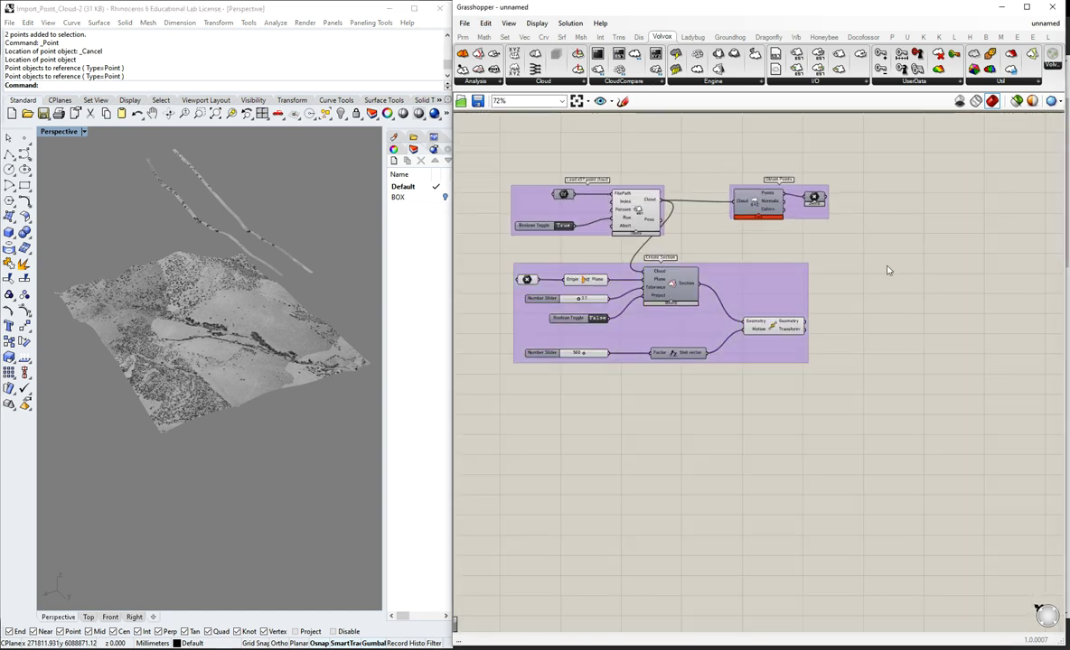
# - Add a Volvox Cloud Engine component on the empty canvas beyond the Create Section and Obtain Points groups
pyautogui.scroll(3, 916, 217)
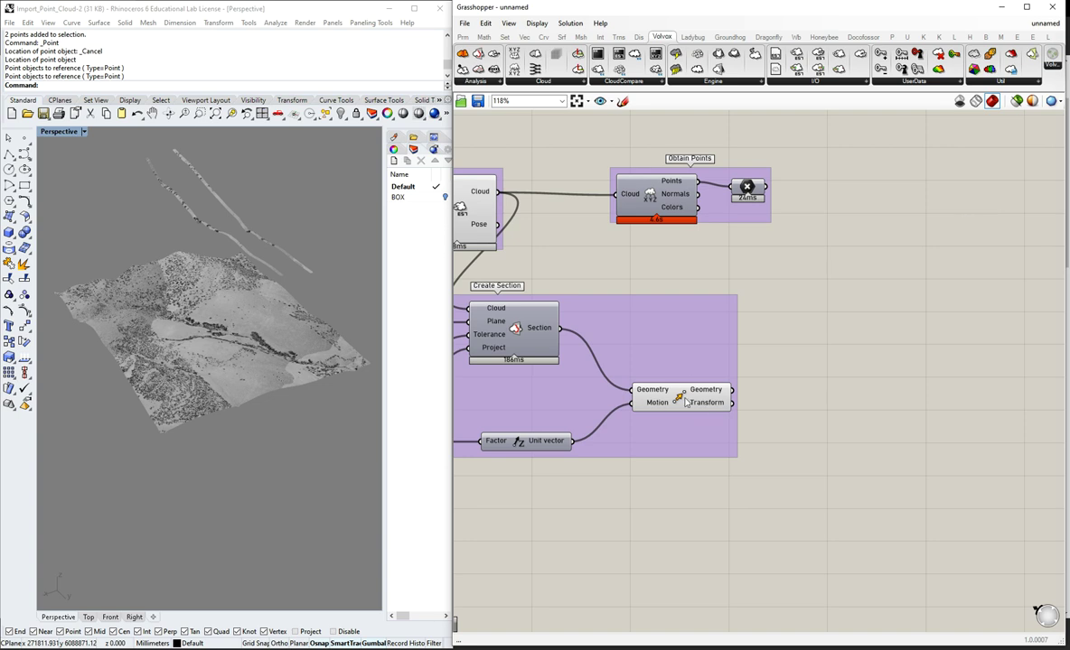
pyautogui.click(87, 254)
pyautogui.moveTo(279, 335); pyautogui.dragTo(294, 357, button='right')
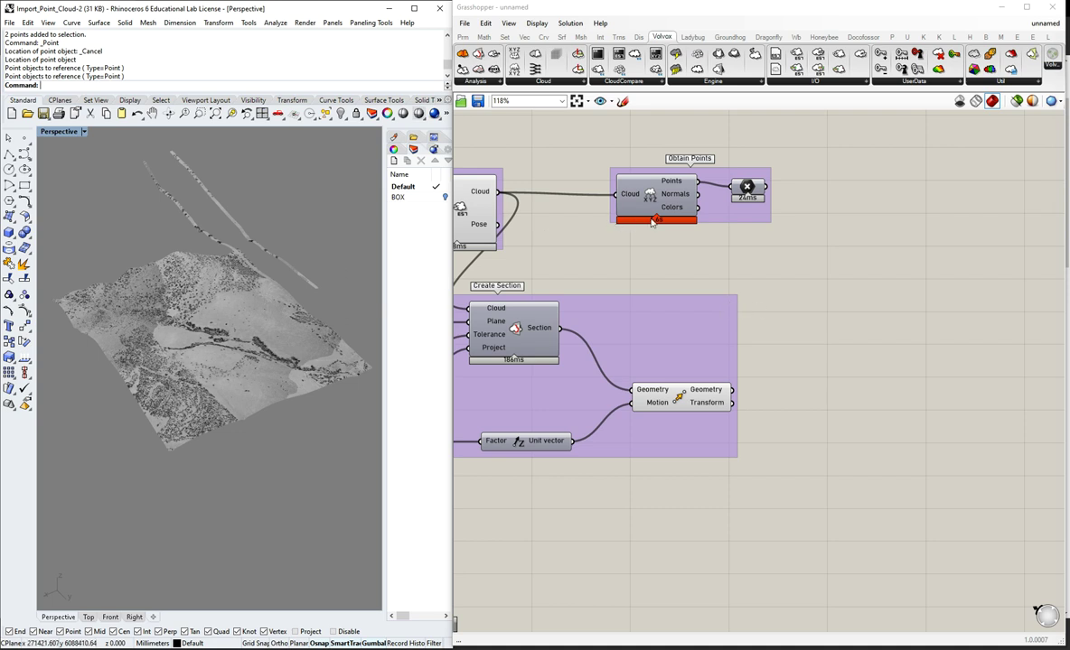
pyautogui.scroll(-2, 815, 268)
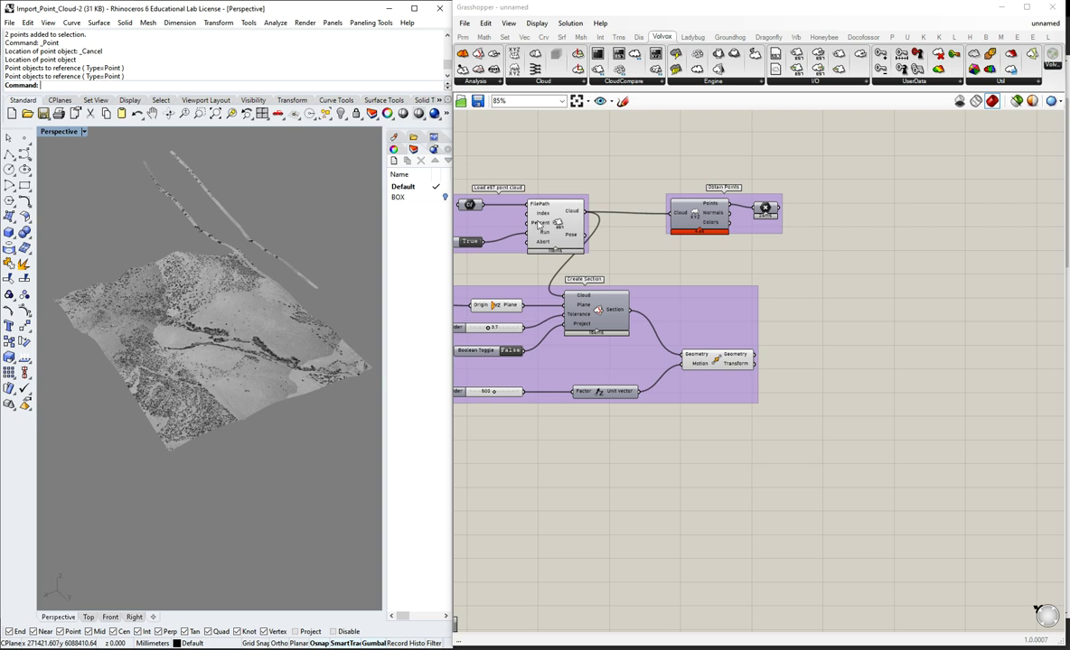
pyautogui.scroll(2, 830, 362)
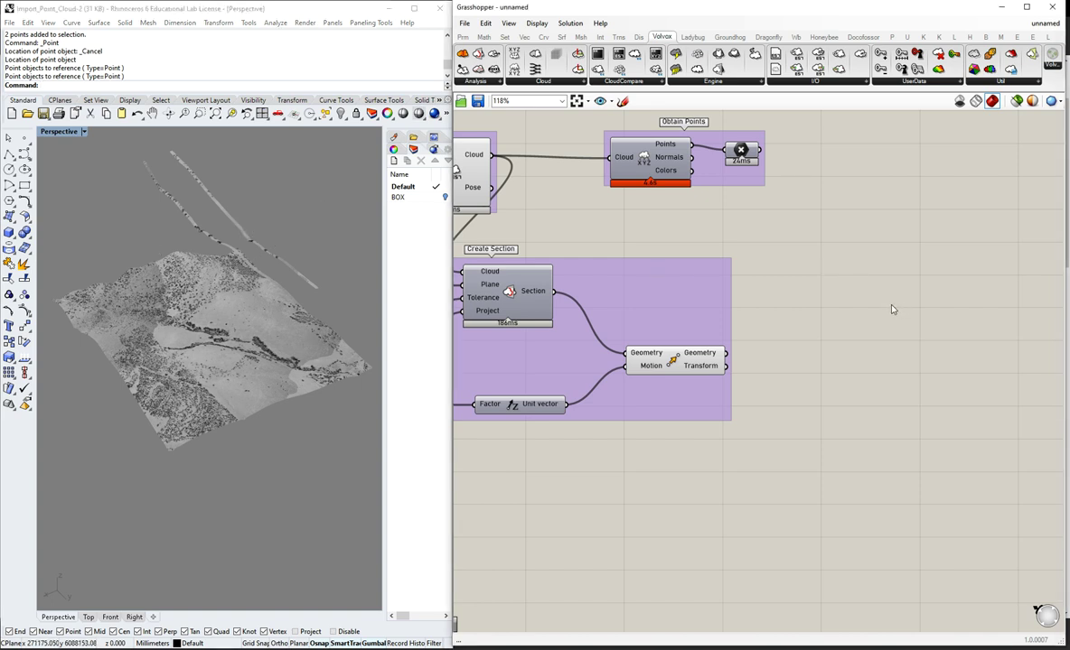
pyautogui.click(725, 83)
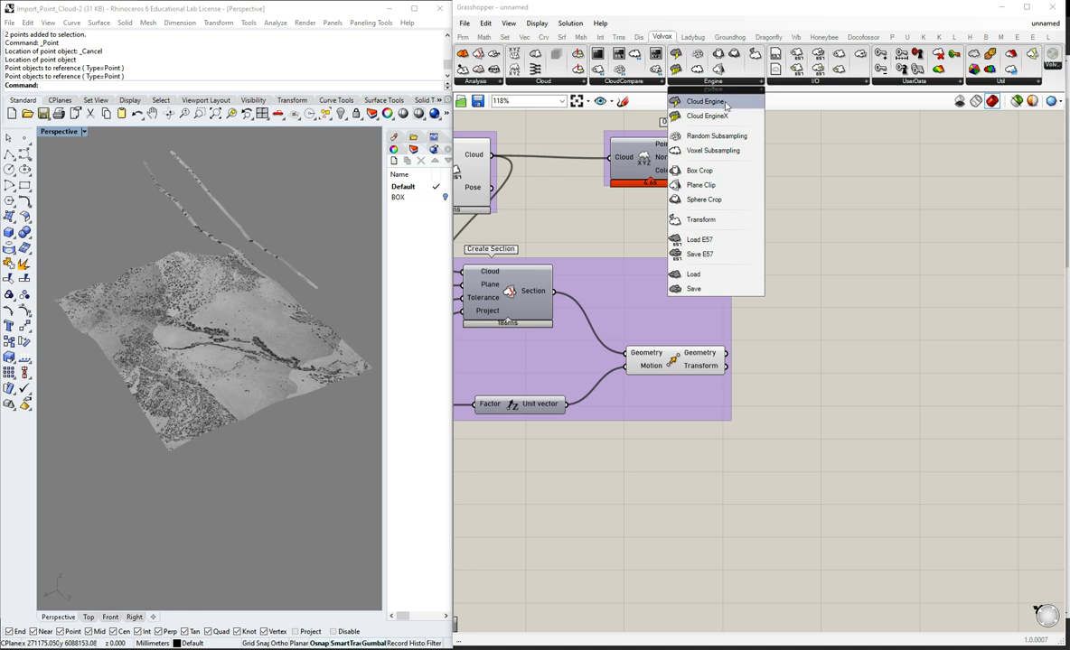
pyautogui.click(705, 101)
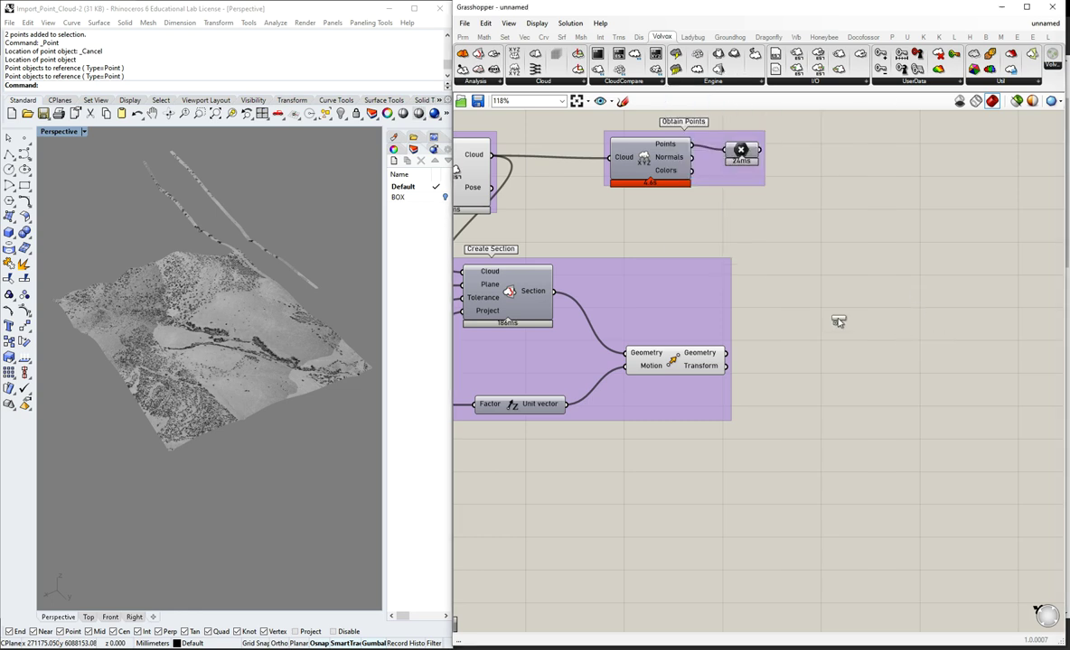
pyautogui.scroll(-4, 772, 303)
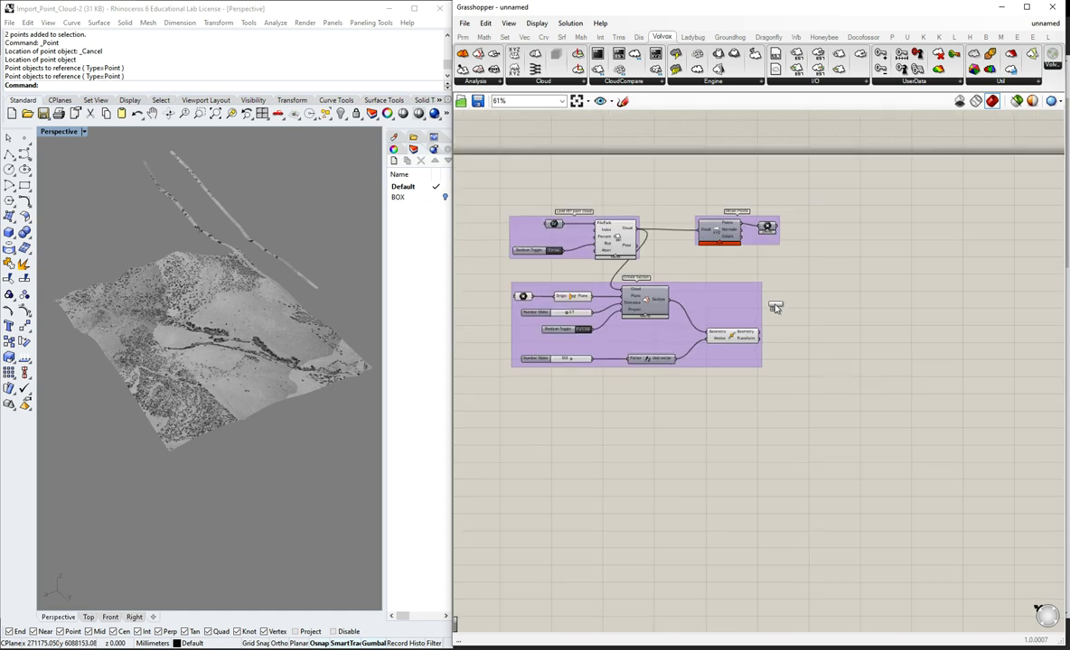
pyautogui.click(909, 309)
pyautogui.scroll(2, 923, 315)
pyautogui.scroll(4, 923, 314)
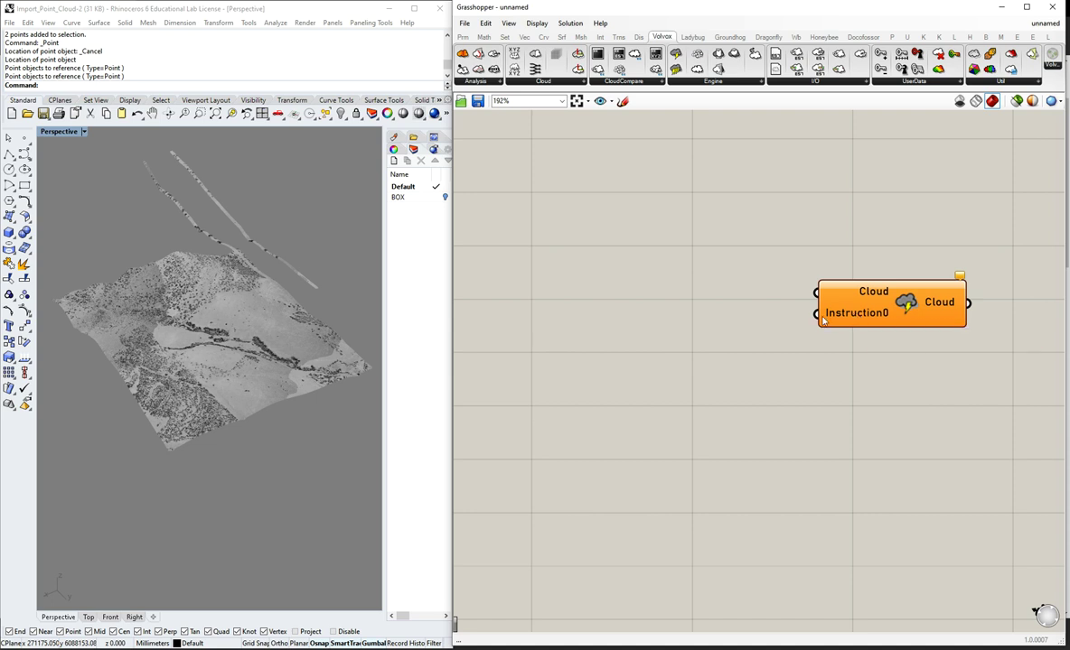
pyautogui.scroll(-1, 871, 323)
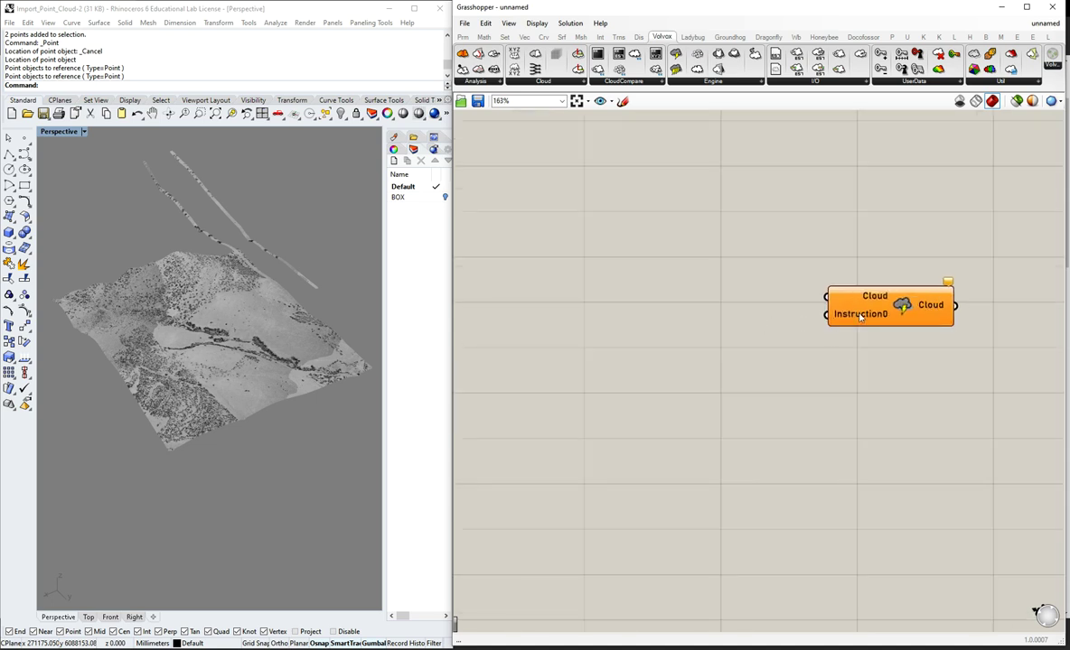
pyautogui.scroll(-3, 954, 341)
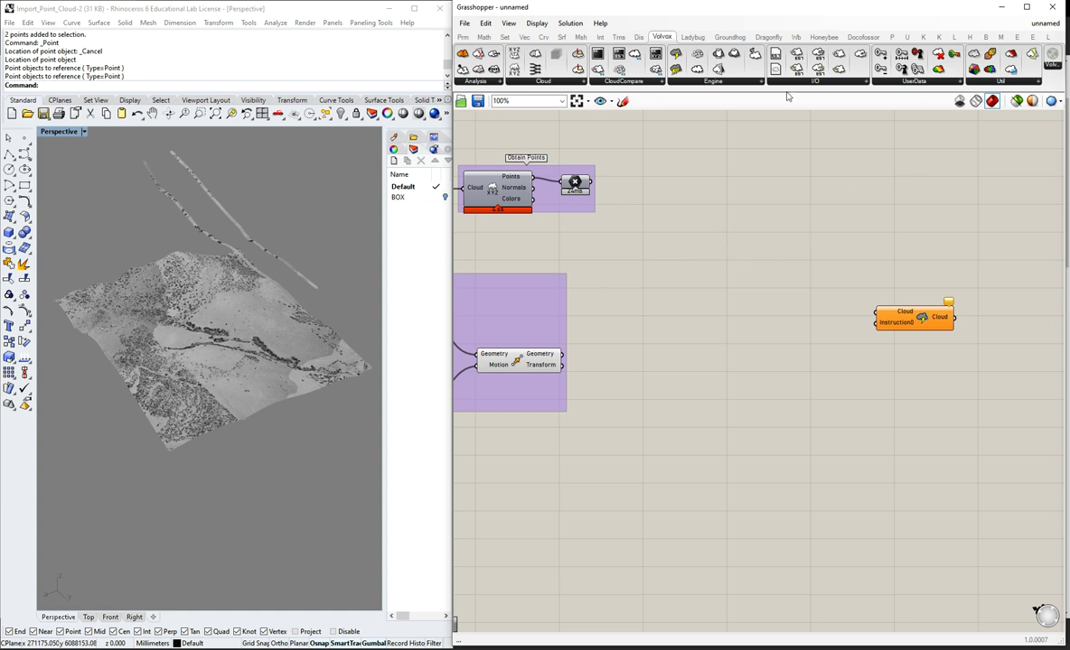
# - Add a Volvox Random Subsampling component and place it just ahead of the Cloud Engine
pyautogui.click(732, 84)
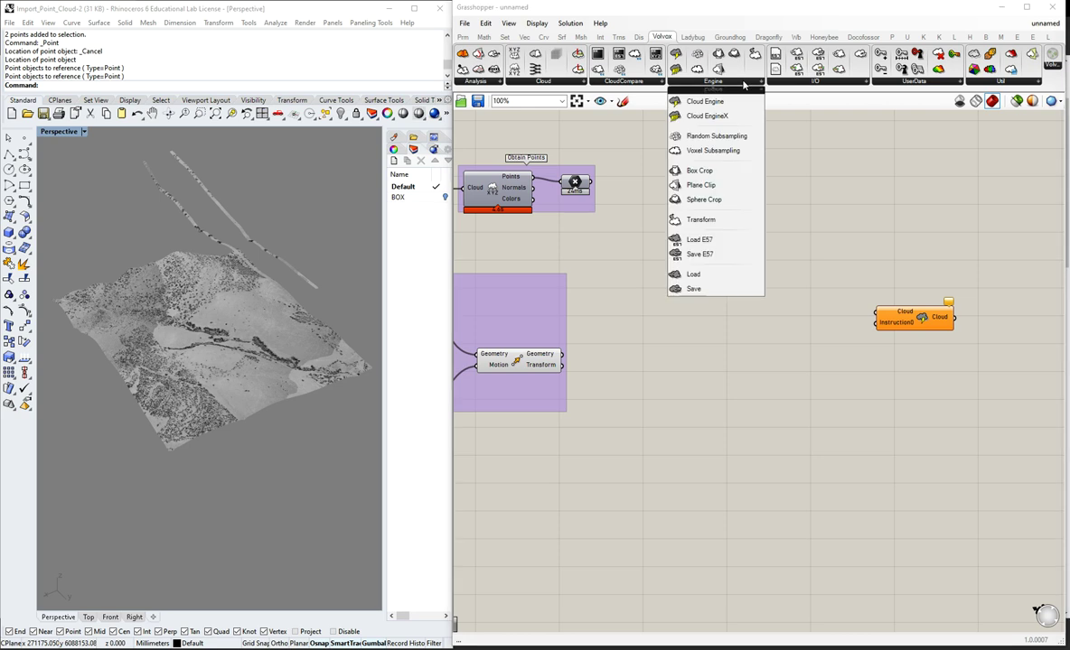
pyautogui.click(719, 137)
pyautogui.click(763, 282)
pyautogui.scroll(2, 795, 289)
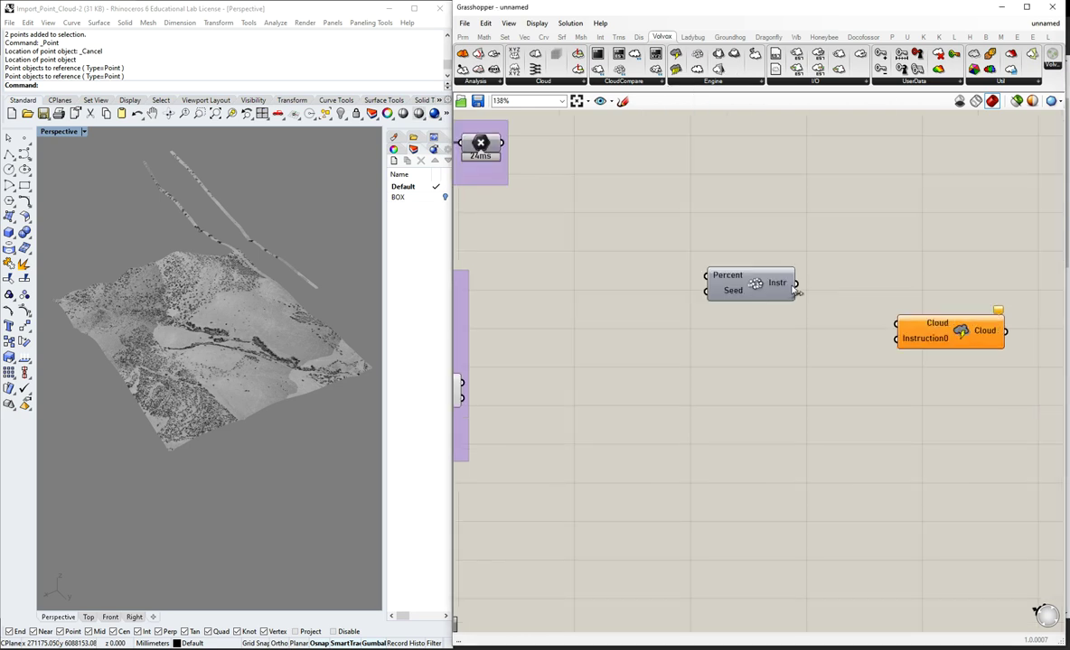
pyautogui.moveTo(757, 290); pyautogui.dragTo(775, 295)
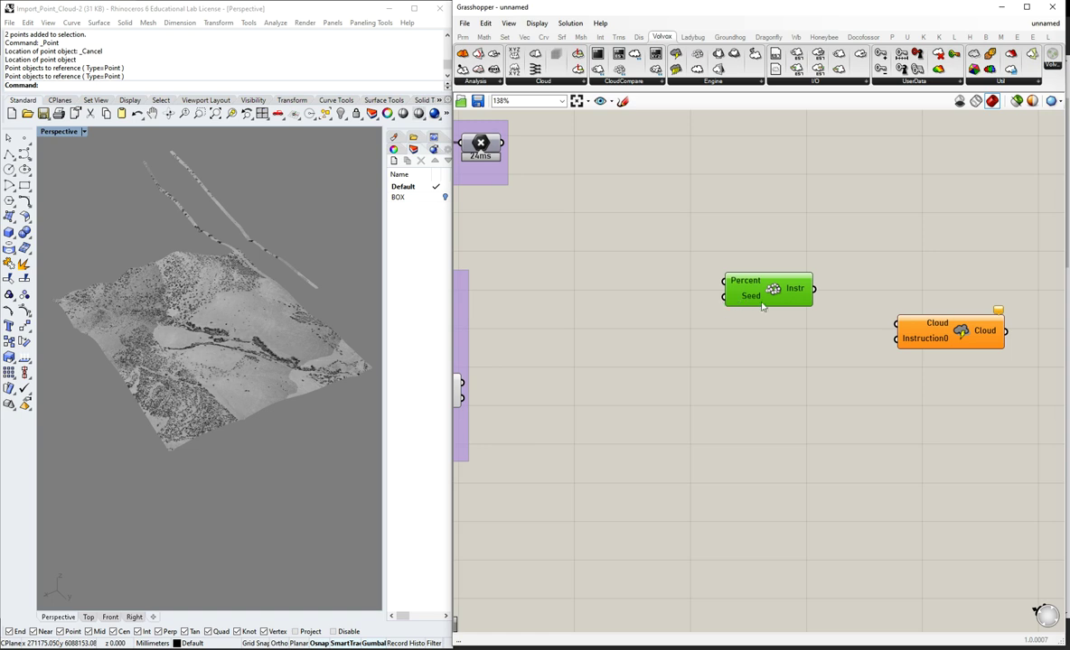
pyautogui.scroll(-4, 840, 232)
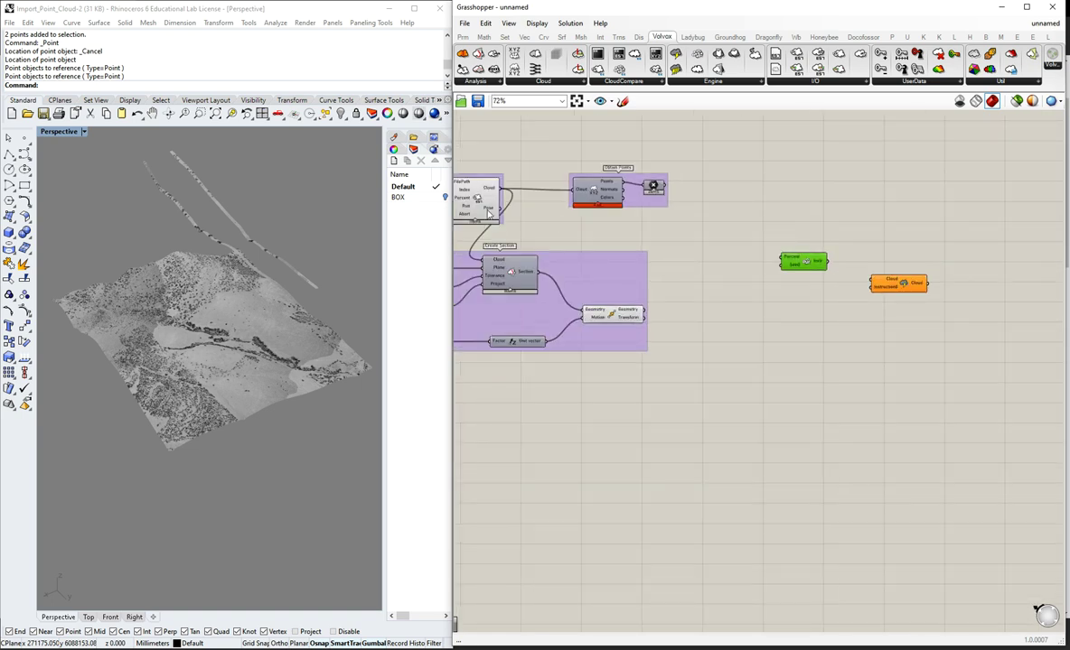
# - Connect the Cloud output of the e57 loading component to the Cloud Engine's Cloud input
pyautogui.click(234, 325)
pyautogui.scroll(1, 872, 242)
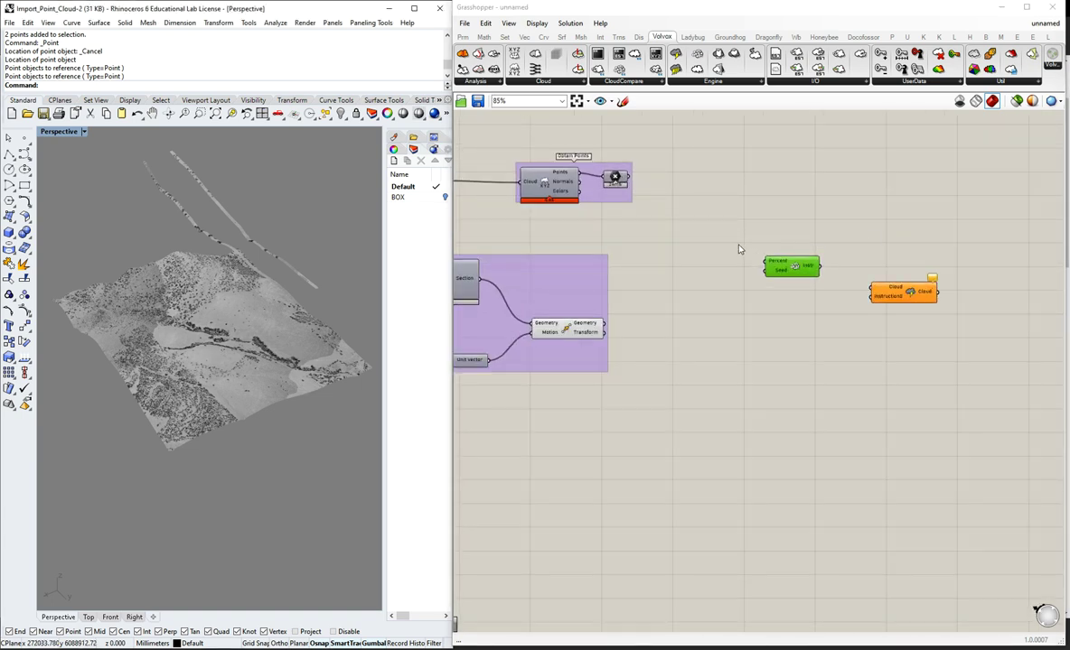
pyautogui.scroll(-1, 887, 253)
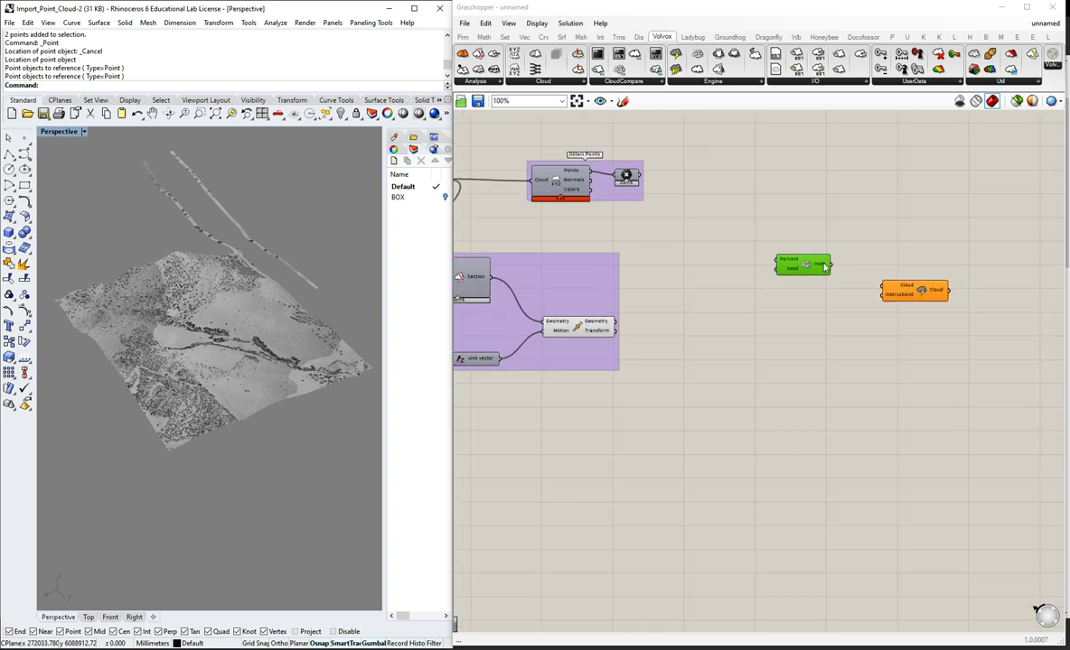
pyautogui.scroll(4, 823, 262)
pyautogui.scroll(-4, 857, 262)
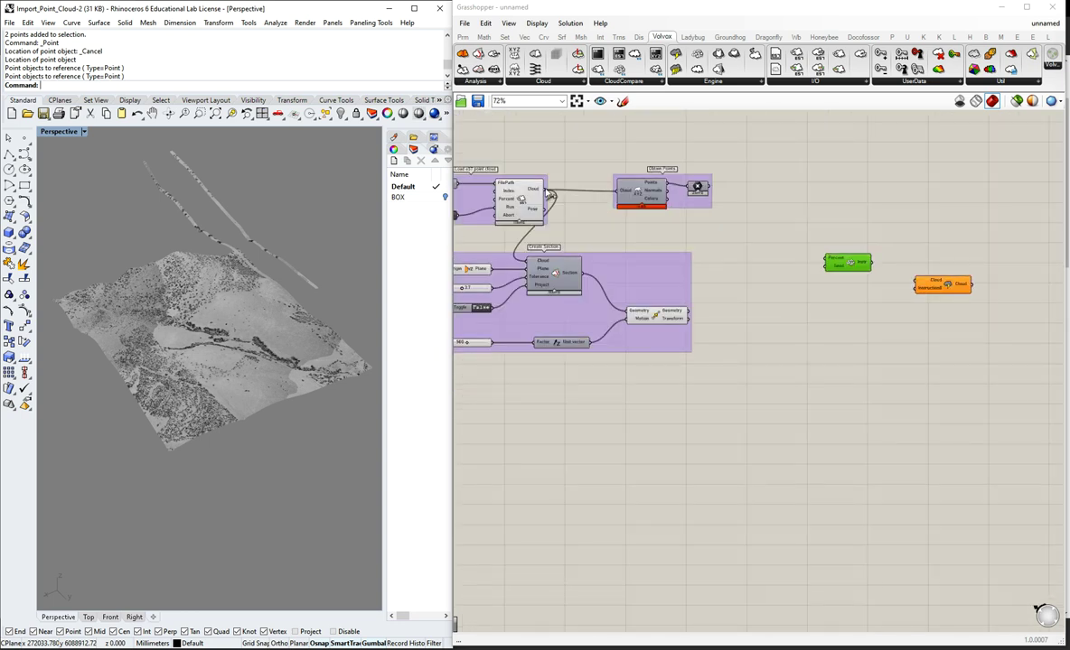
pyautogui.moveTo(547, 193); pyautogui.dragTo(916, 282)
pyautogui.scroll(2, 931, 287)
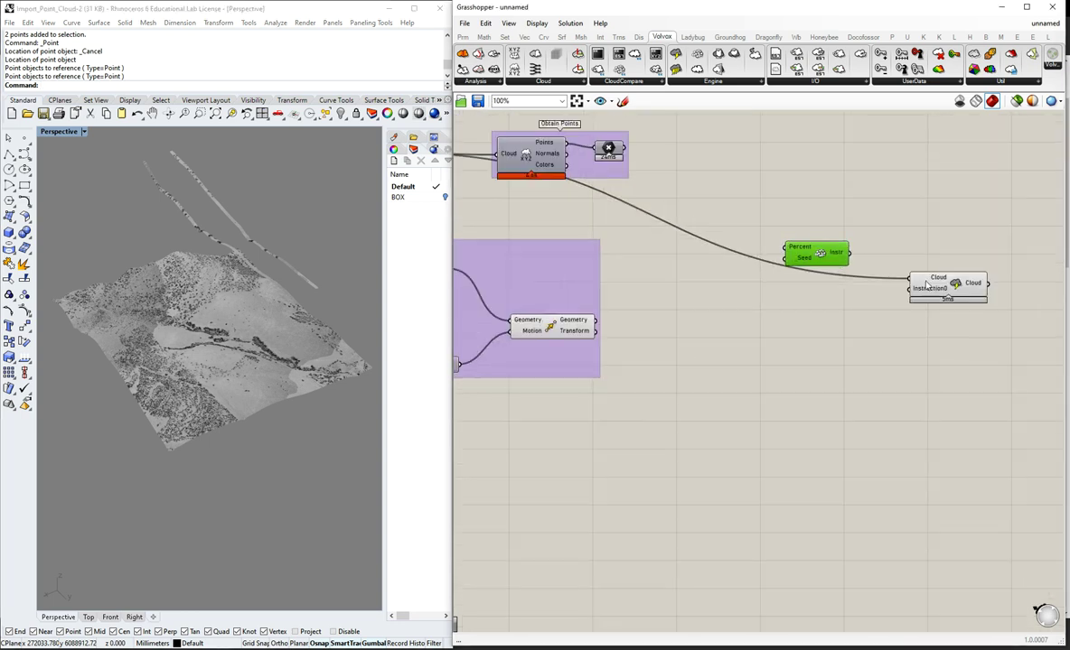
pyautogui.scroll(4, 858, 262)
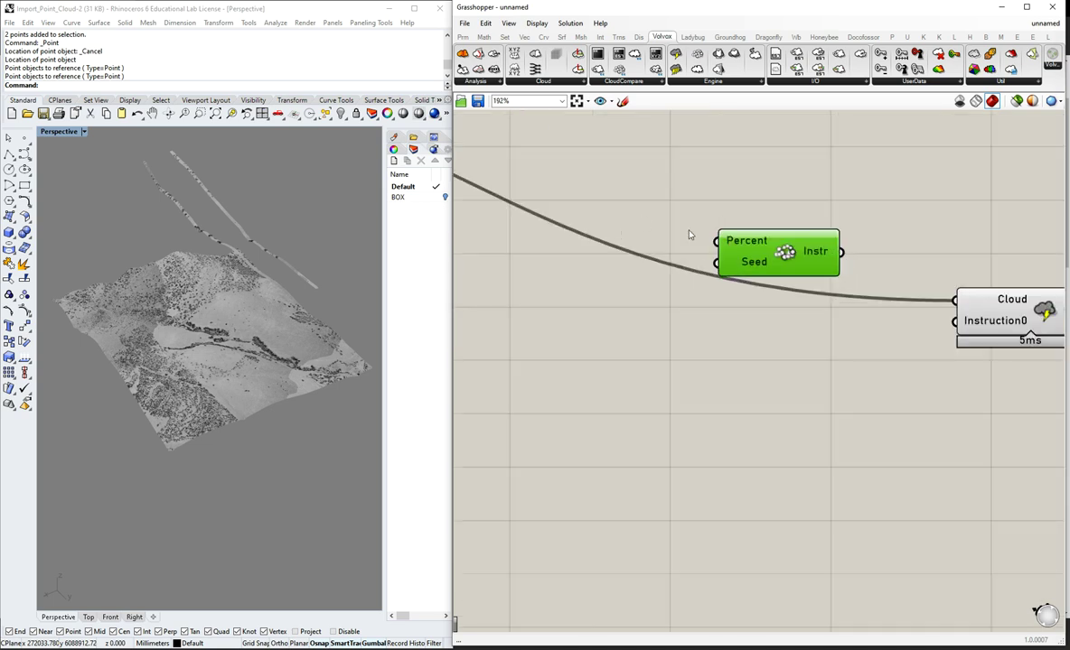
# - Add a number slider set to 0.4 and connect it to the Random Subsampling component's Percent input
pyautogui.click(606, 179)
pyautogui.scroll(1, 606, 179)
pyautogui.doubleClick(607, 172)
pyautogui.write('0.4')
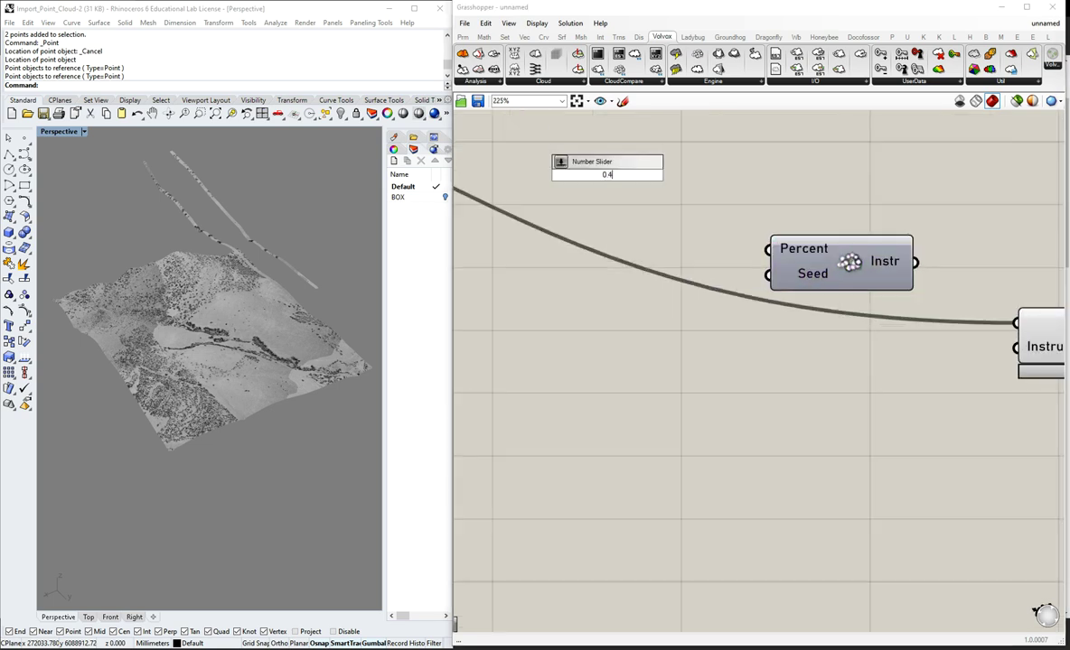
pyautogui.press('Return')
pyautogui.moveTo(702, 181); pyautogui.dragTo(770, 252)
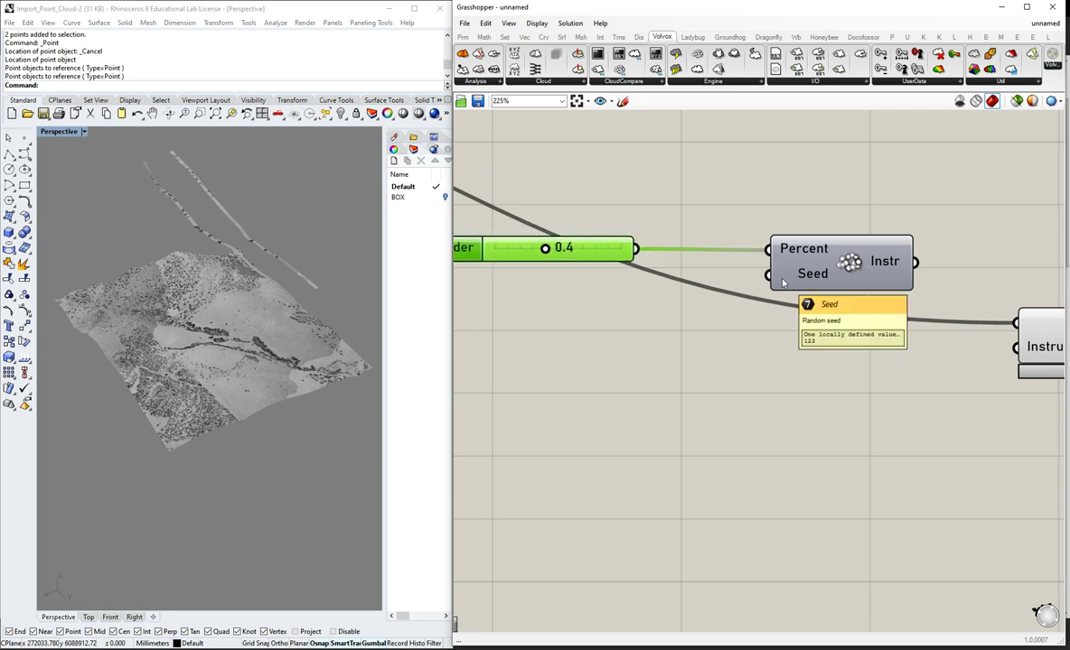
# - Connect the Random Subsampling component's Instr output to the first instruction input of the Cloud Engine
pyautogui.click(614, 312)
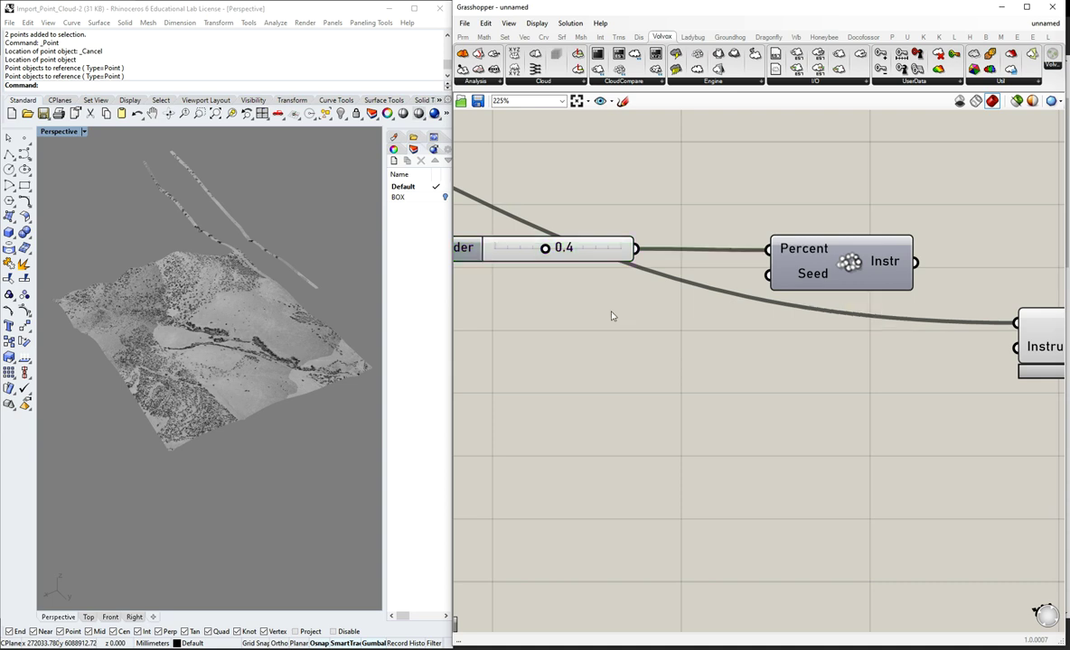
pyautogui.scroll(-2, 603, 309)
pyautogui.moveTo(795, 280); pyautogui.dragTo(858, 333)
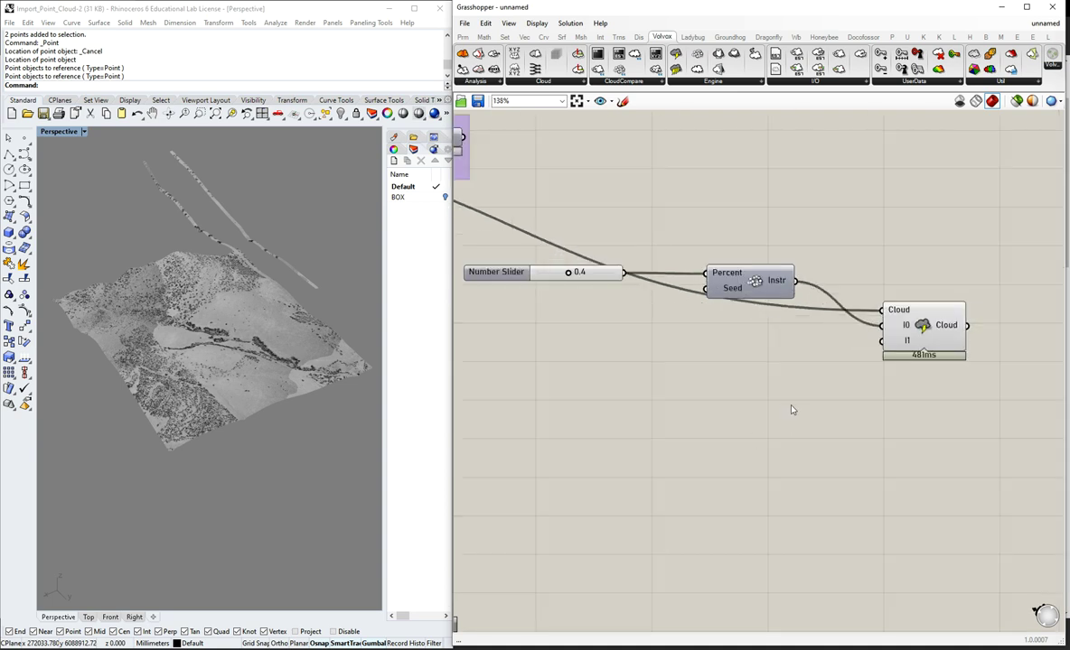
pyautogui.scroll(-2, 790, 403)
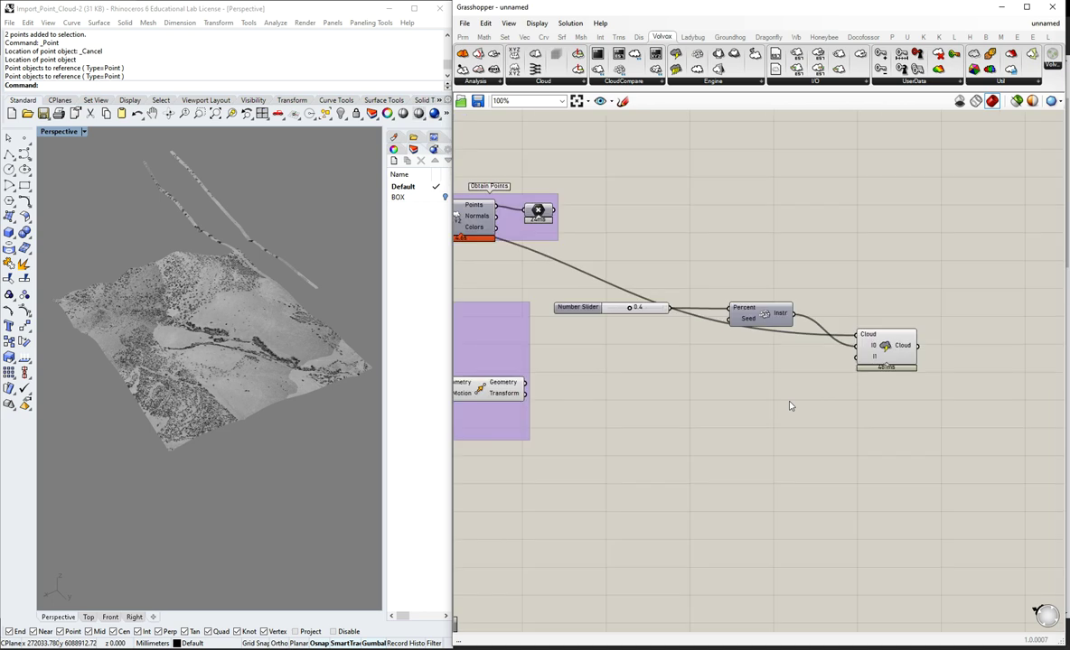
# - Check the Cloud Engine's wiring back to the loaded cloud and move the 0.4 slider closer to the Random Subsampling component
pyautogui.click(890, 357)
pyautogui.scroll(-2, 951, 317)
pyautogui.scroll(3, 661, 290)
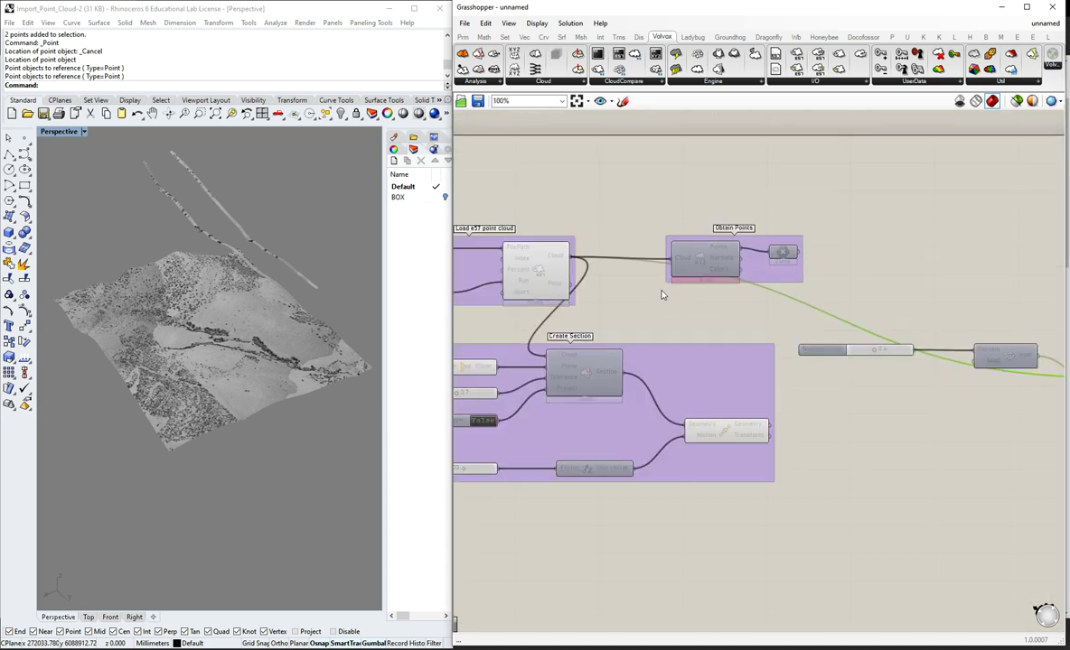
pyautogui.scroll(-2, 636, 309)
pyautogui.scroll(2, 930, 339)
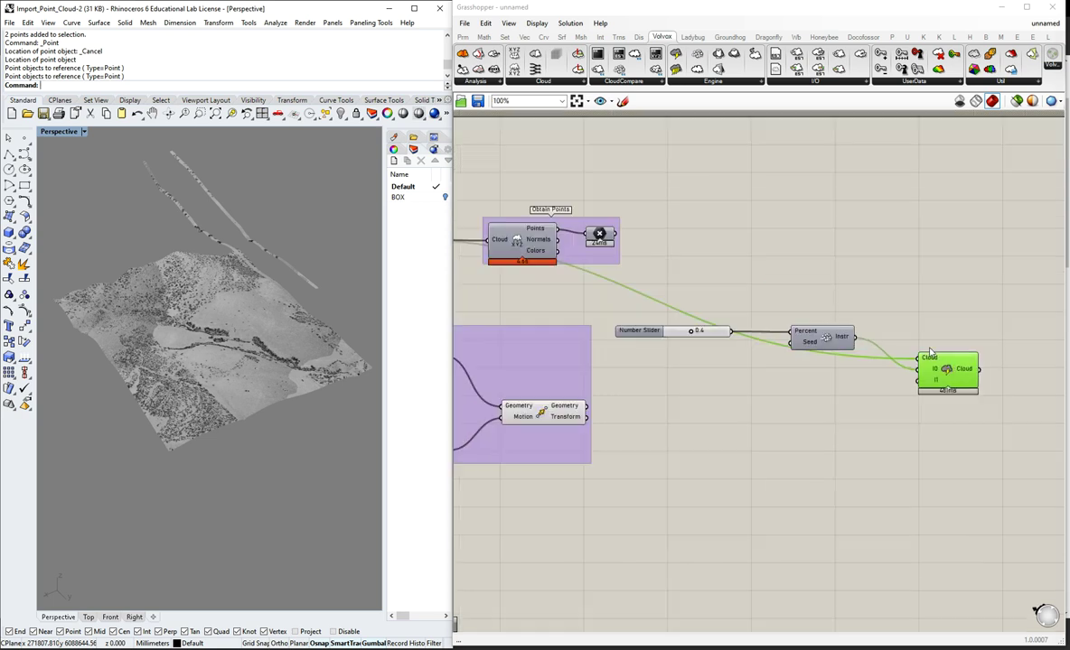
pyautogui.moveTo(713, 336); pyautogui.dragTo(749, 338)
pyautogui.scroll(-2, 923, 325)
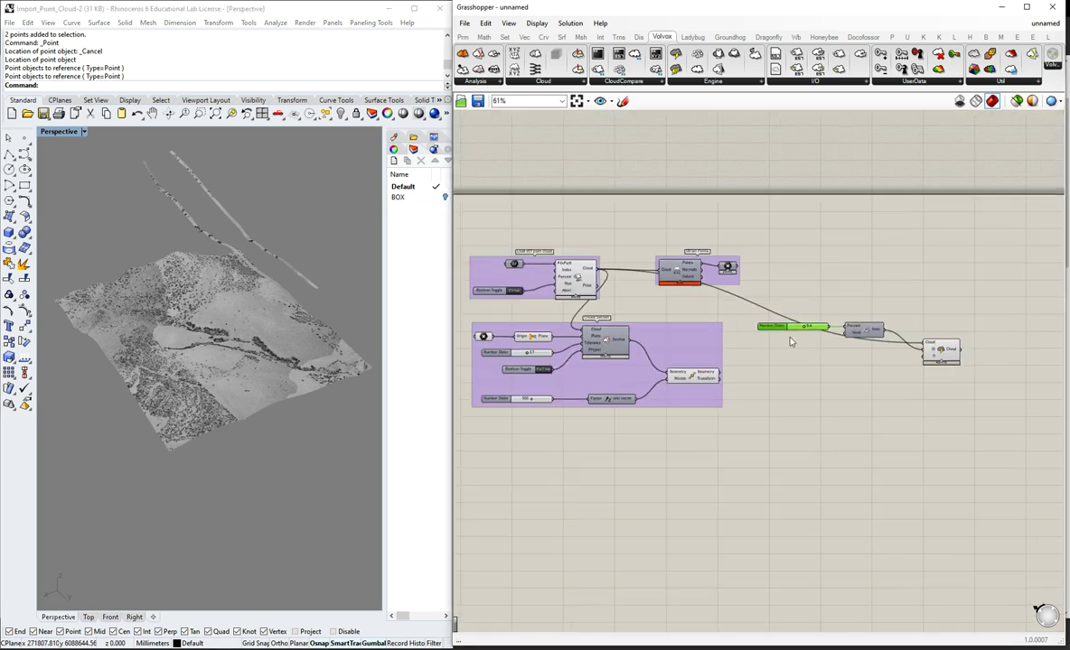
# - Hide the preview of the e57 loading component and inspect the point density of the subsampled cloud up close
pyautogui.scroll(2, 497, 295)
pyautogui.scroll(3, 209, 325)
pyautogui.scroll(10, 208, 327)
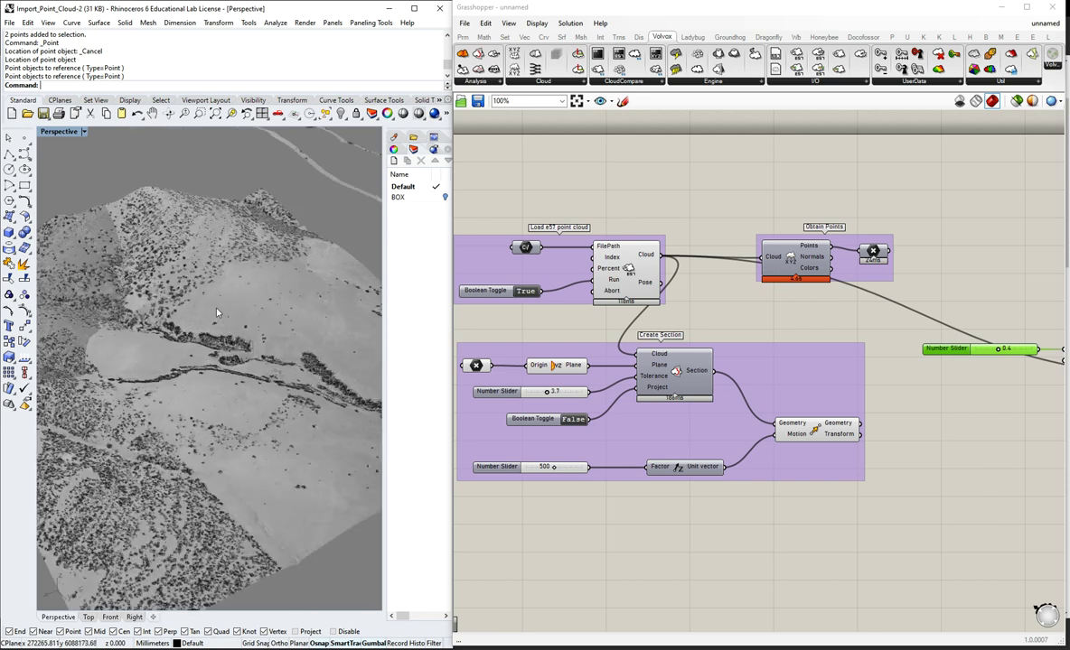
pyautogui.scroll(-3, 216, 312)
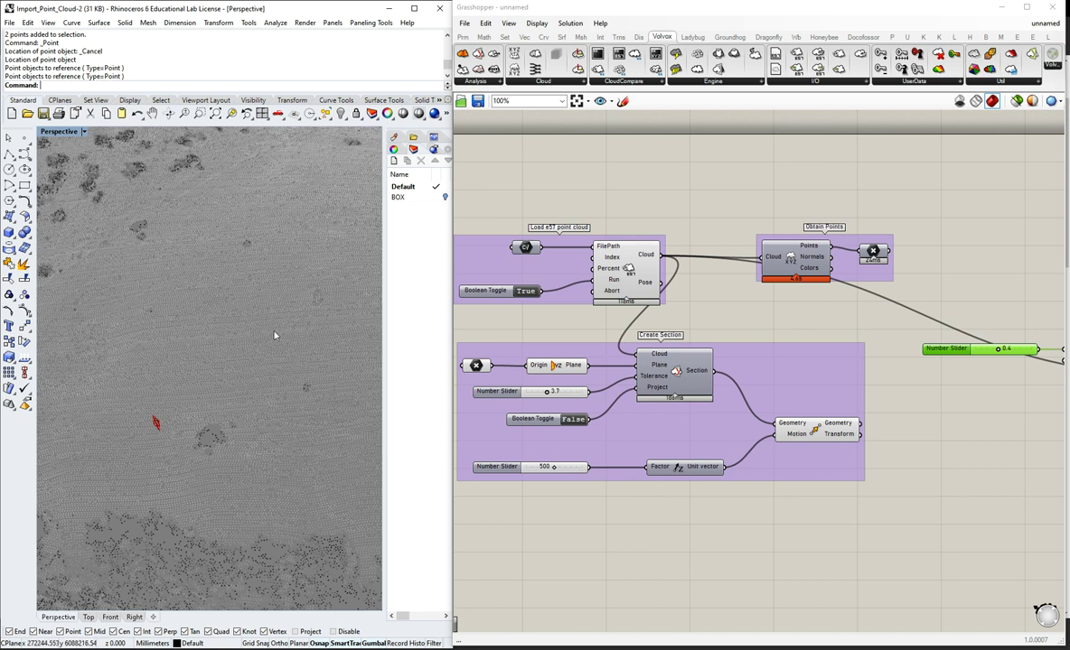
pyautogui.middleClick(629, 264)
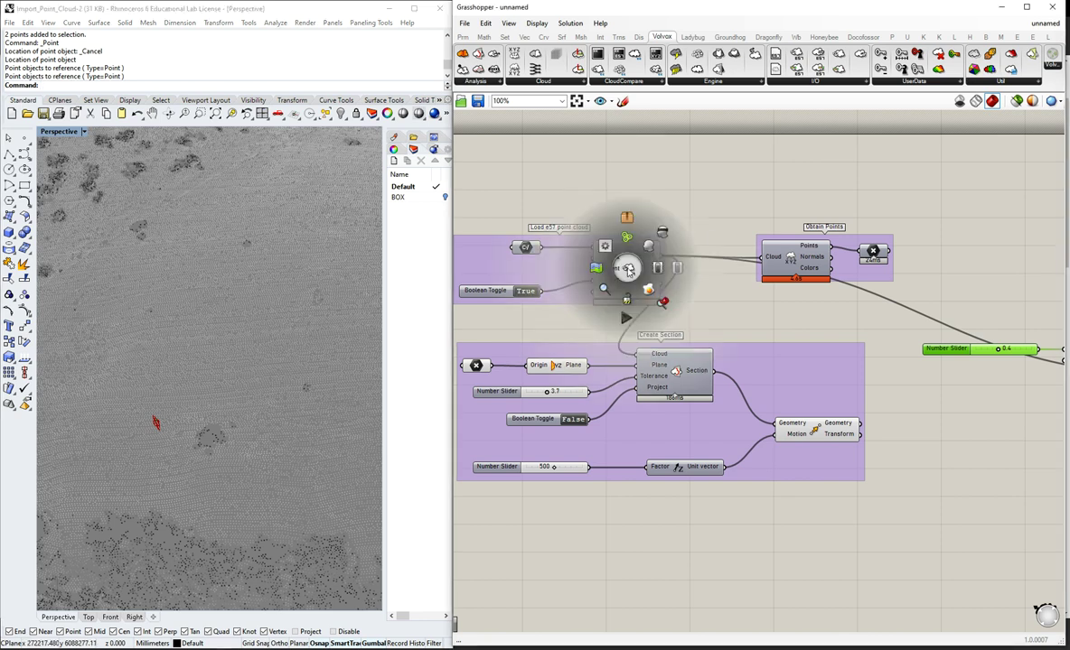
pyautogui.click(661, 233)
pyautogui.click(625, 268)
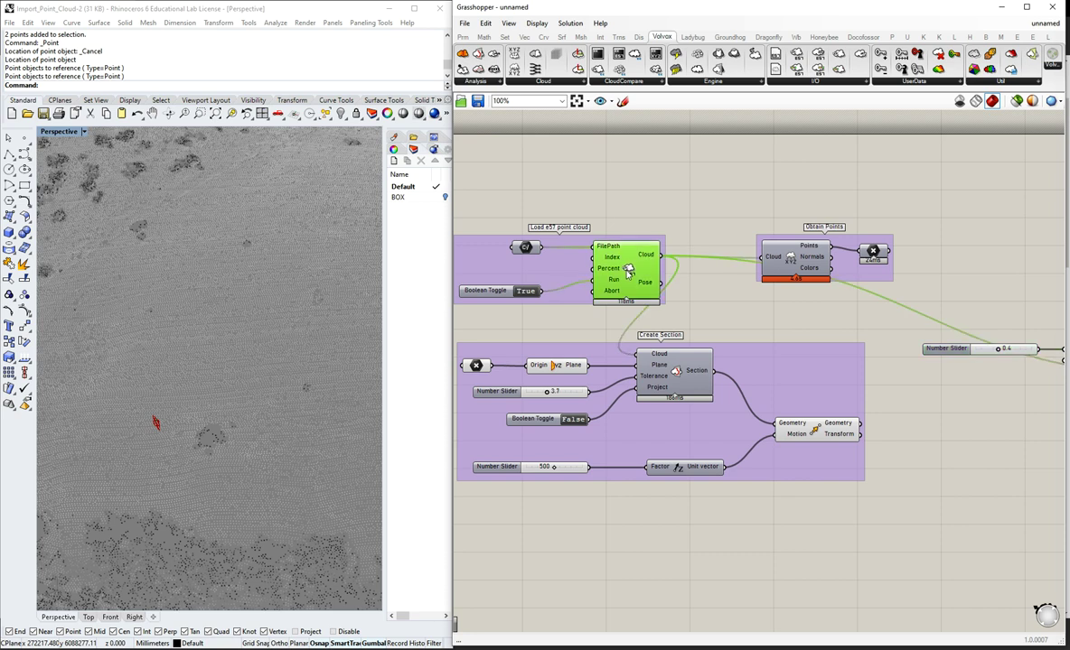
pyautogui.middleClick(631, 261)
pyautogui.click(661, 232)
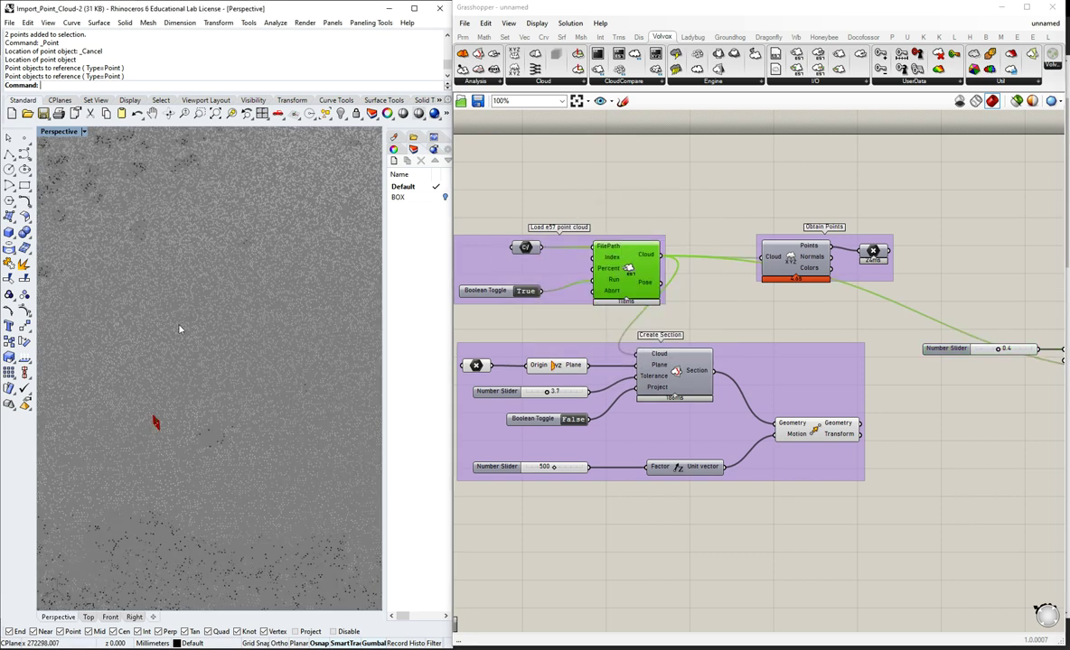
pyautogui.scroll(-5, 188, 366)
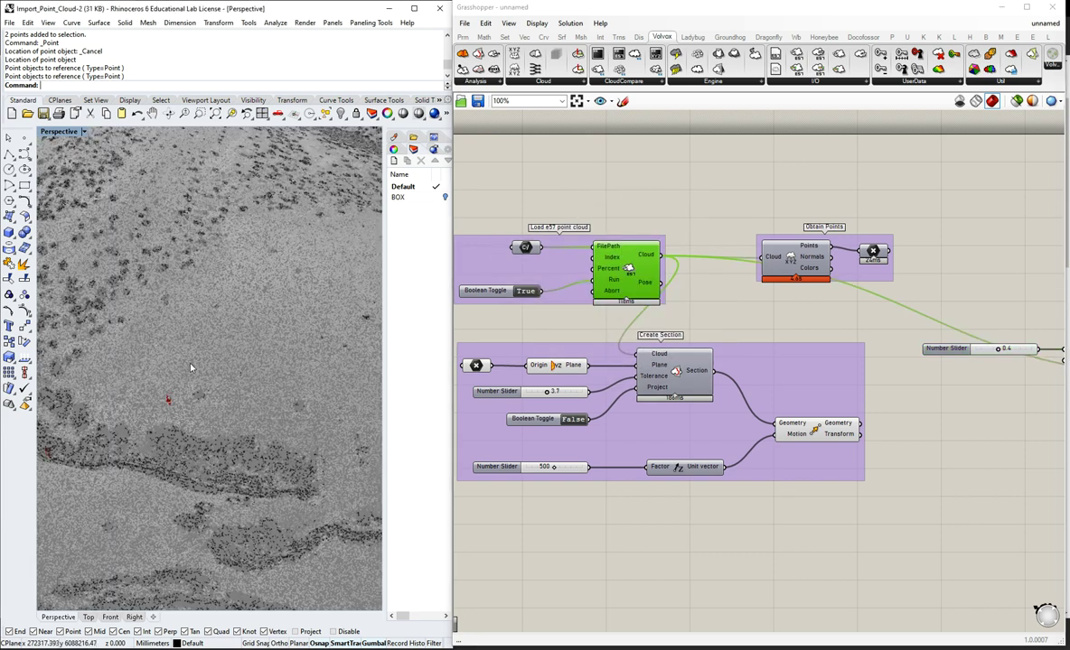
pyautogui.scroll(8, 190, 362)
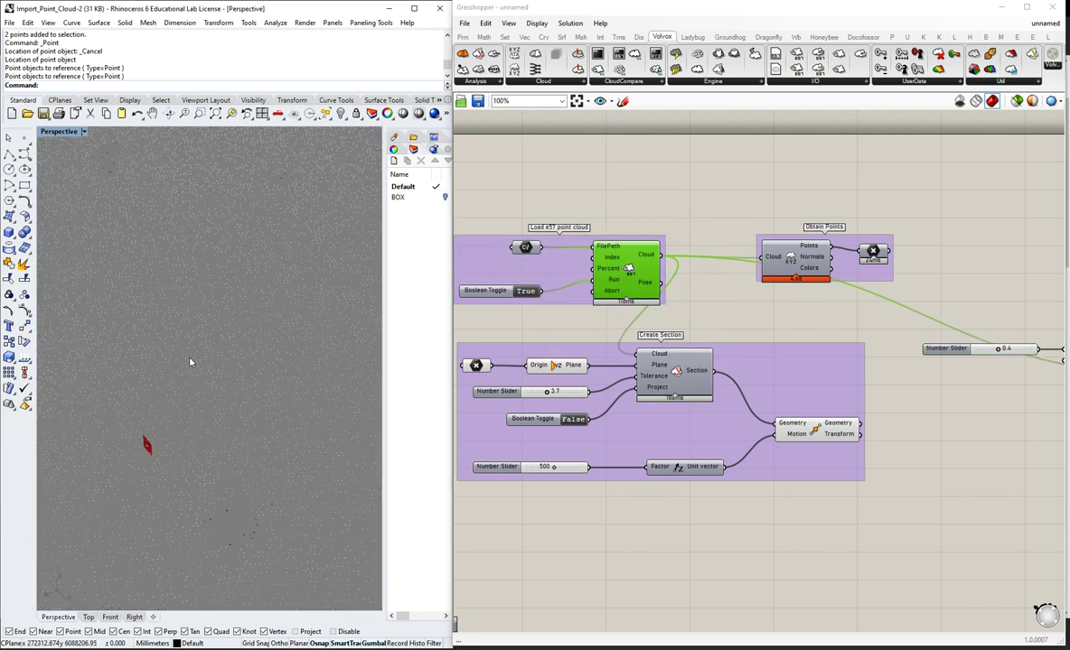
# - Show the e57 loading component's preview again and inspect the full cloud's point density
pyautogui.middleClick(616, 262)
pyautogui.click(603, 231)
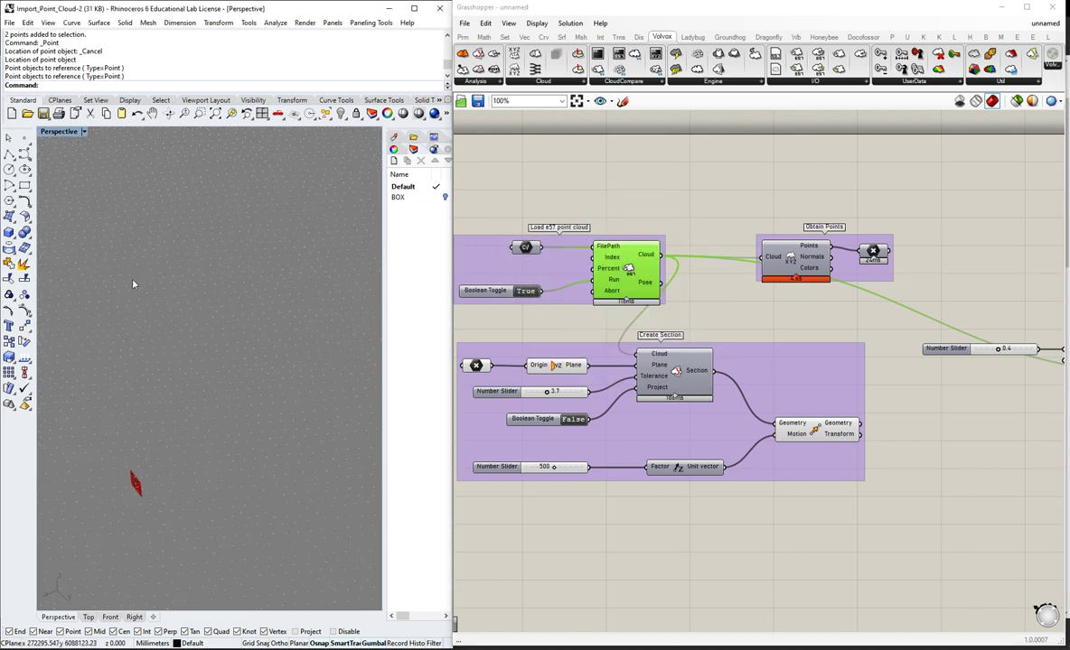
pyautogui.scroll(-2, 145, 283)
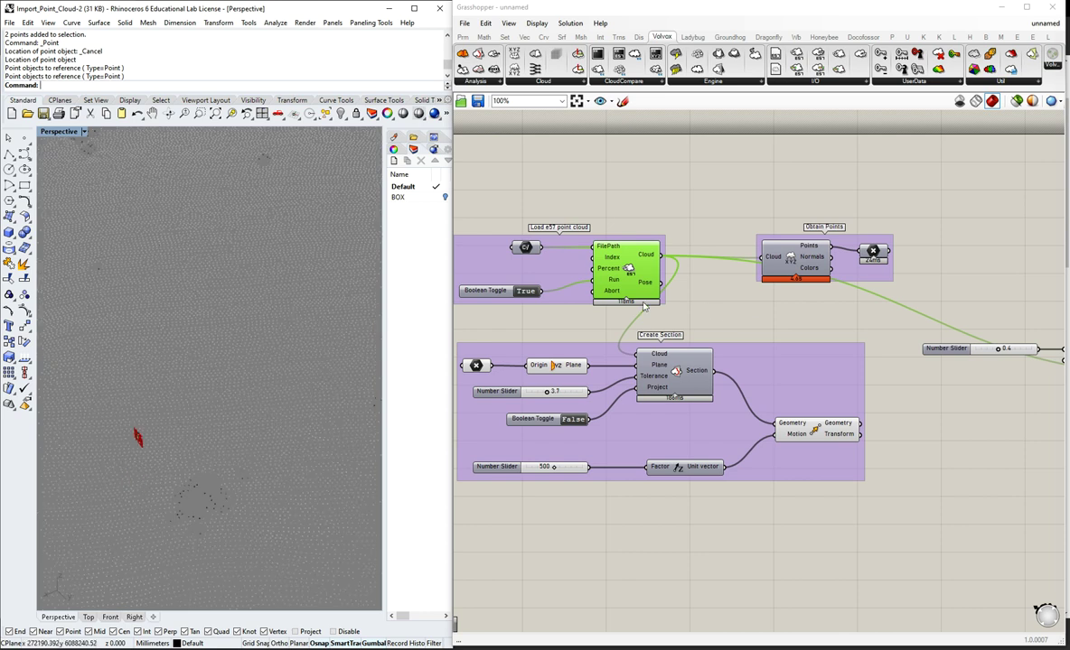
# - Set the Random Subsampling percent slider to 1.0 and toggle the e57 loading component's preview to compare the clouds
pyautogui.scroll(-3, 869, 305)
pyautogui.scroll(4, 991, 328)
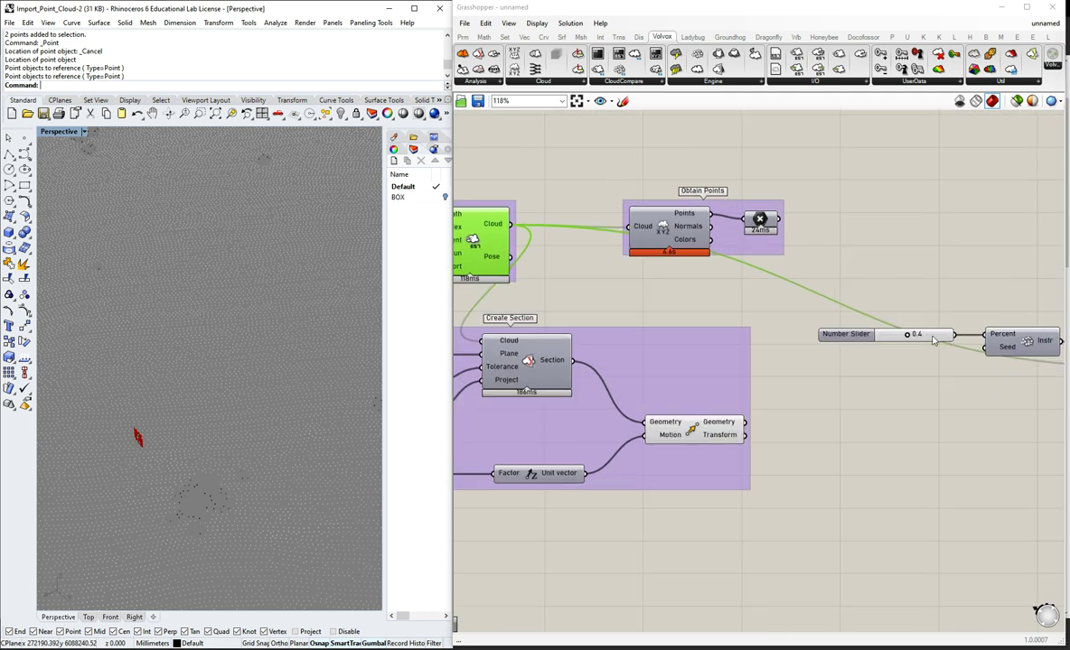
pyautogui.moveTo(909, 337); pyautogui.dragTo(943, 341)
pyautogui.click(554, 299)
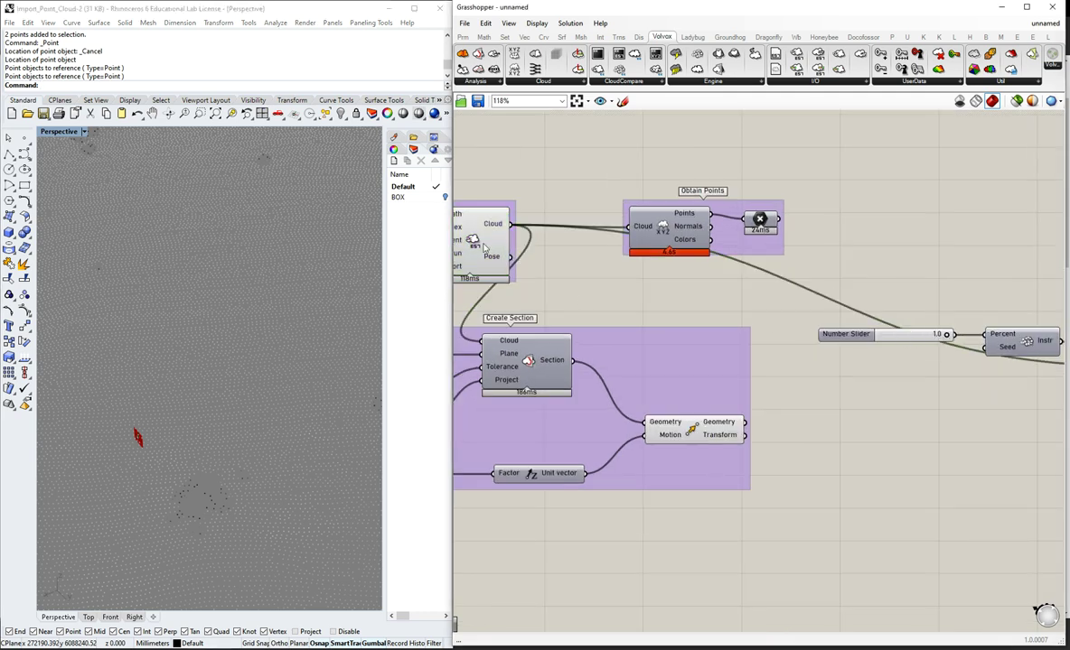
pyautogui.click(480, 242)
pyautogui.middleClick(479, 242)
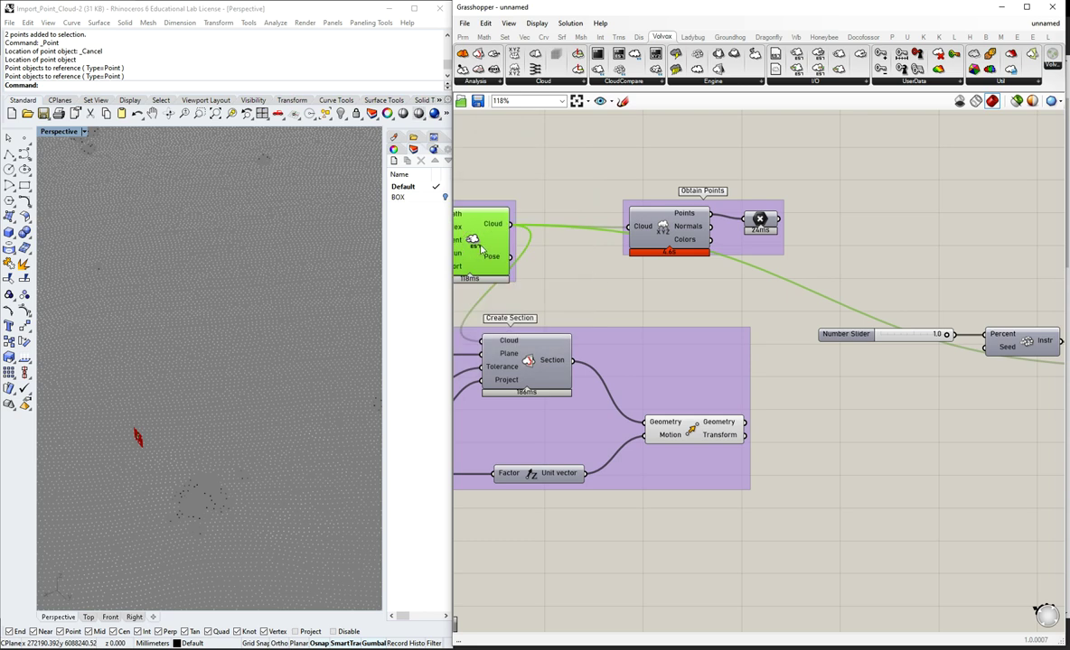
pyautogui.middleClick(476, 248)
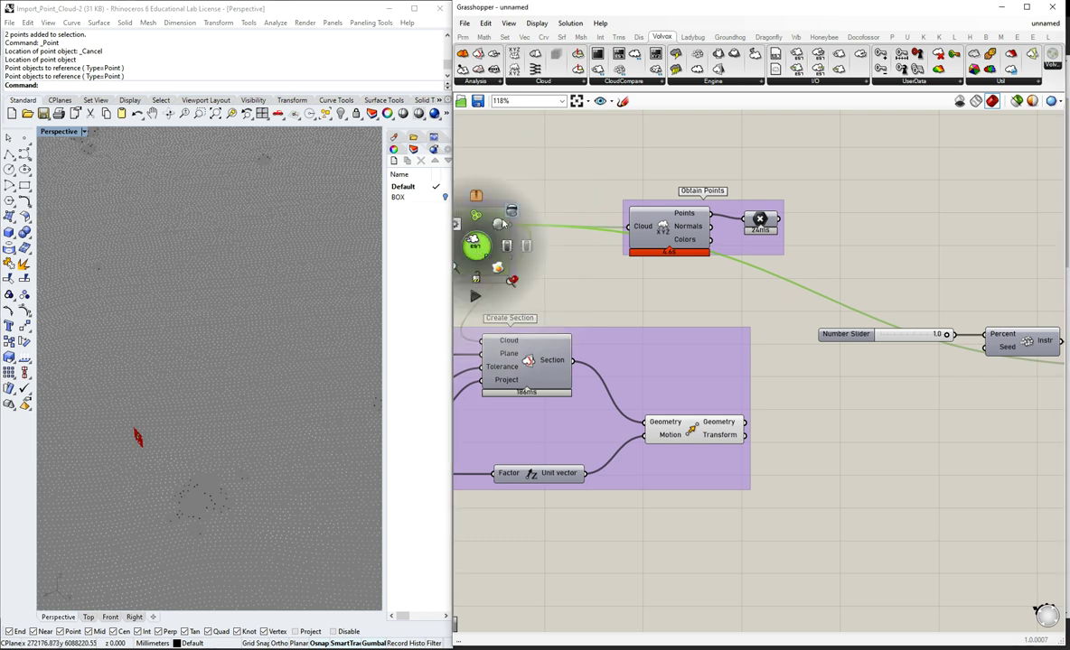
pyautogui.click(512, 211)
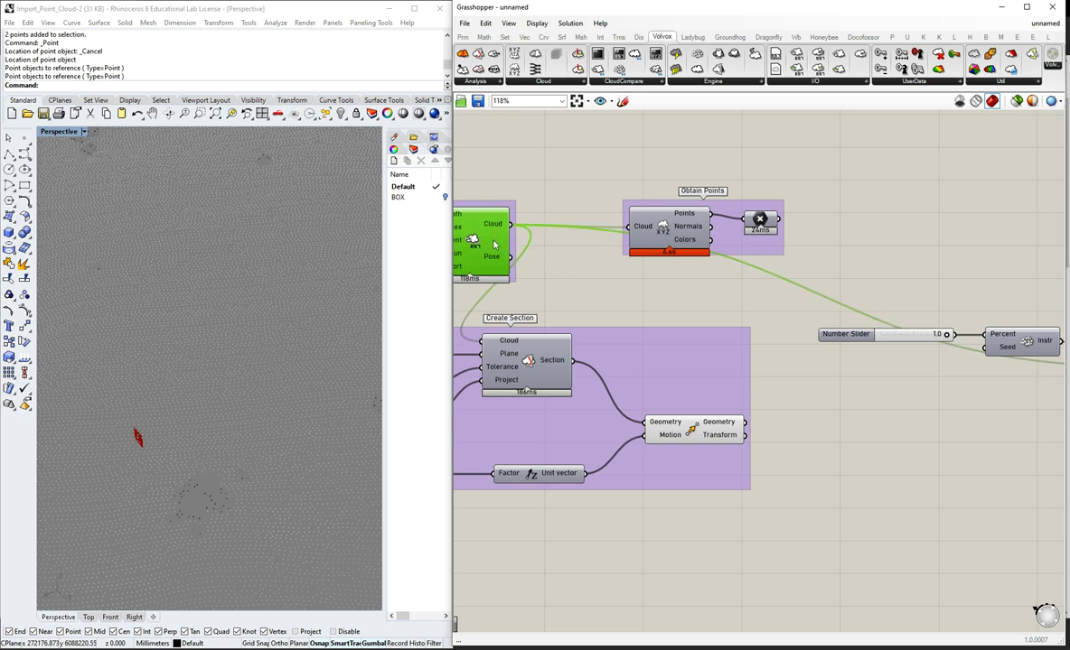
pyautogui.middleClick(504, 230)
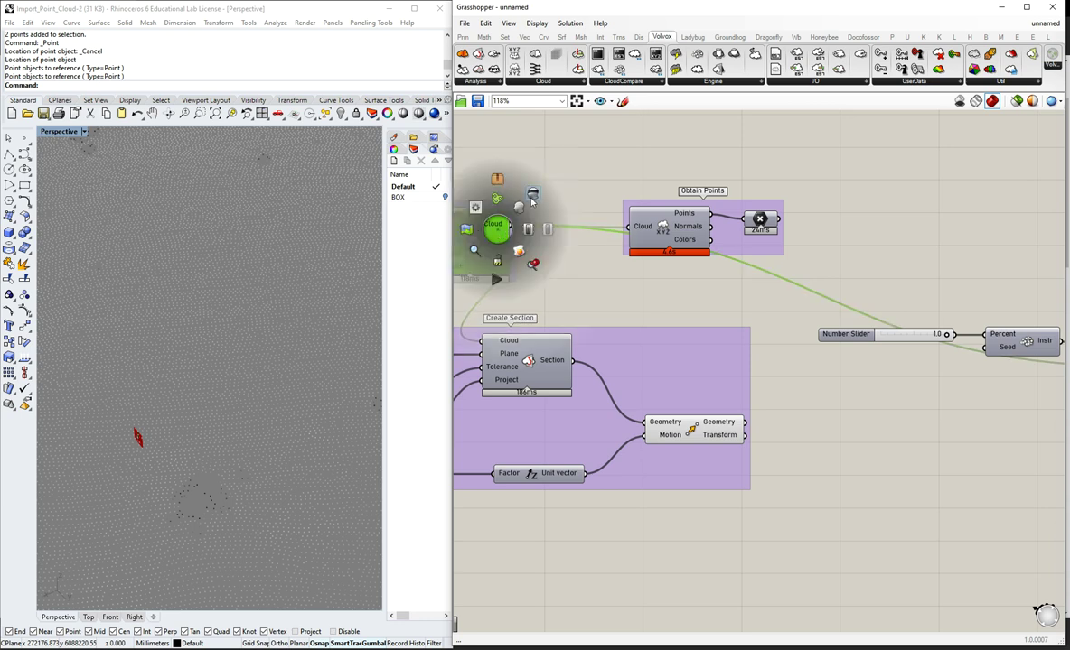
pyautogui.middleClick(482, 245)
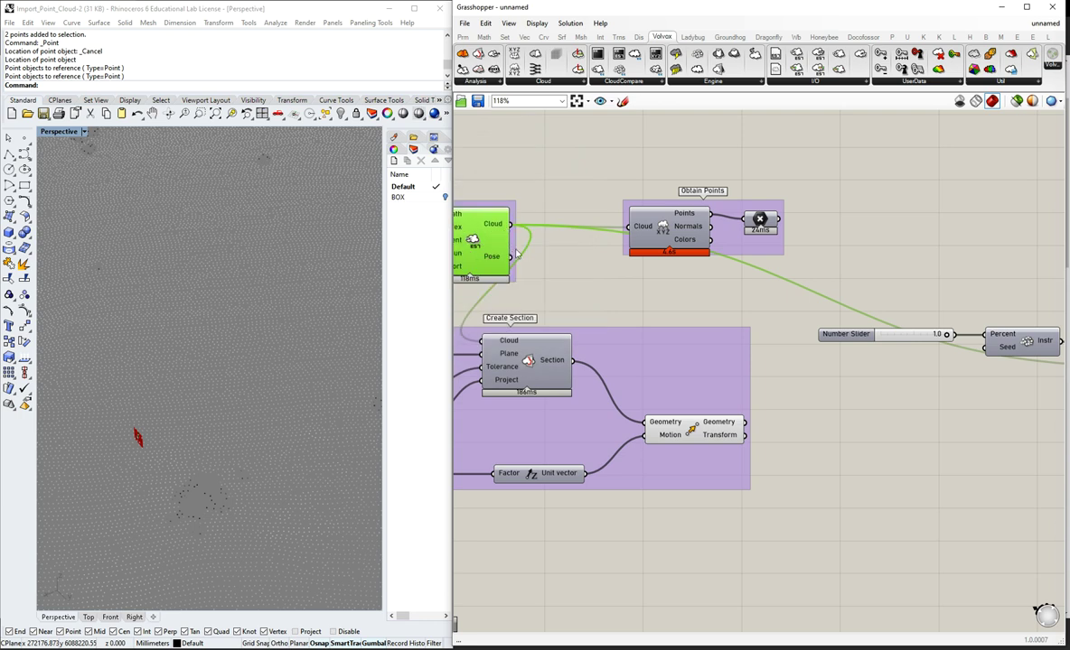
pyautogui.click(575, 261)
pyautogui.click(468, 239)
pyautogui.middleClick(468, 239)
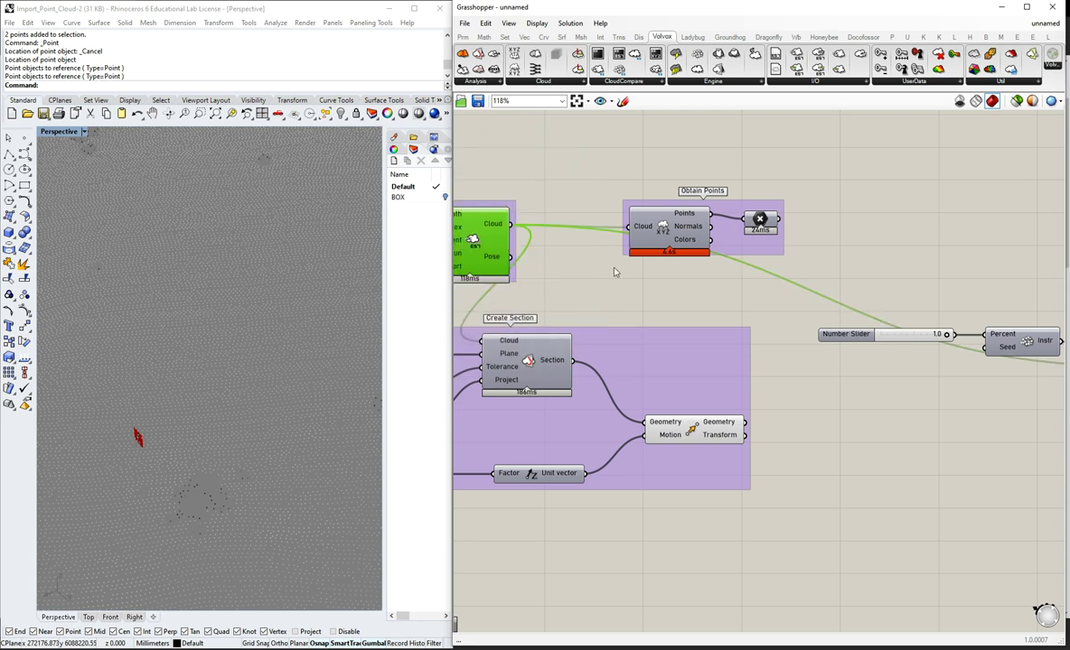
# - Set the Random Subsampling percent slider to 0.8 and toggle the e57 loading component's preview to compare the clouds
pyautogui.moveTo(947, 338); pyautogui.dragTo(941, 336)
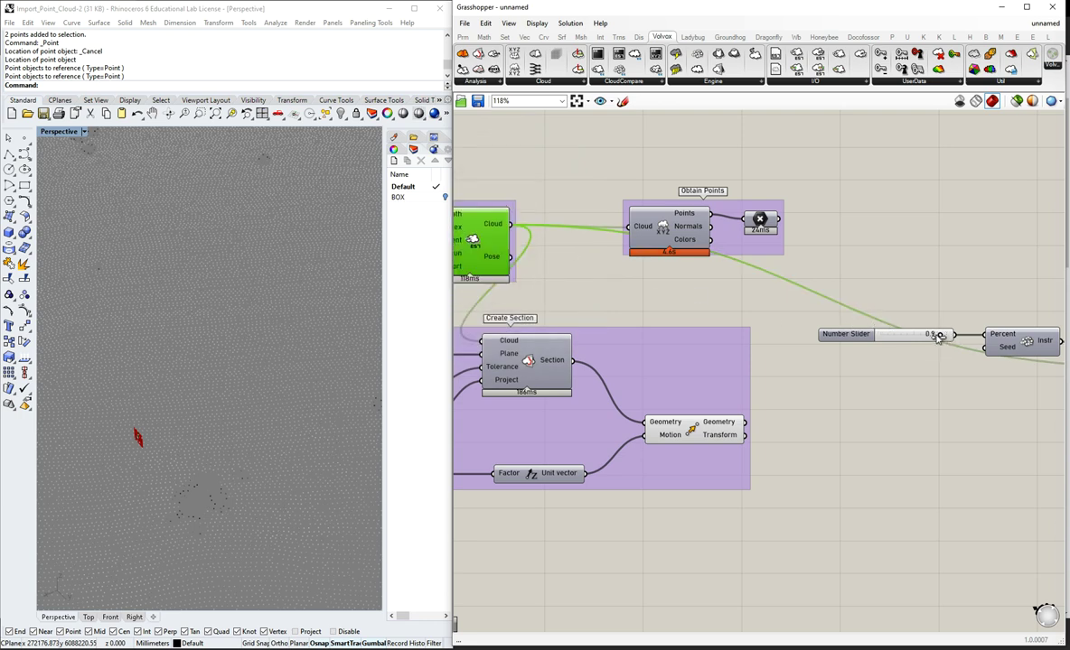
pyautogui.click(570, 284)
pyautogui.scroll(-1, 722, 320)
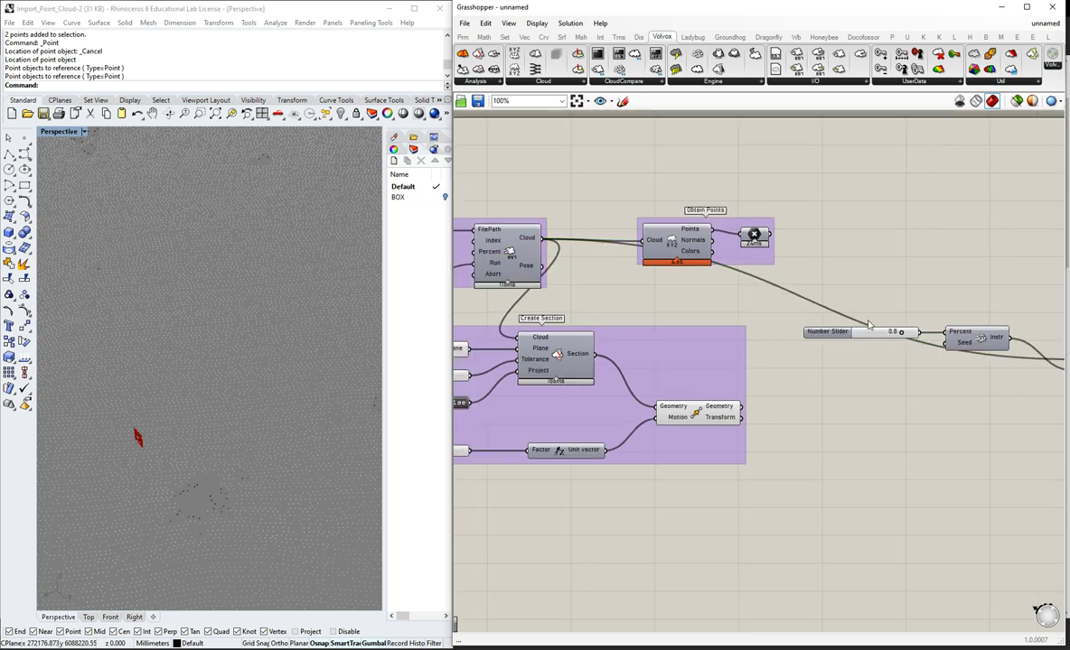
pyautogui.scroll(-2, 972, 330)
pyautogui.scroll(4, 627, 284)
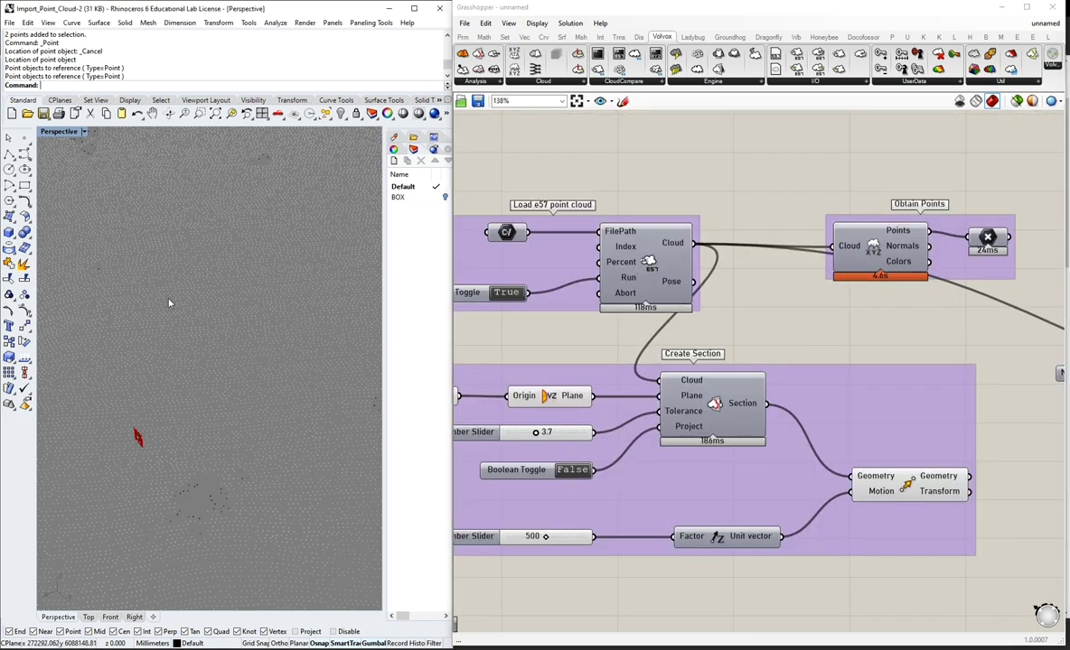
pyautogui.middleClick(643, 265)
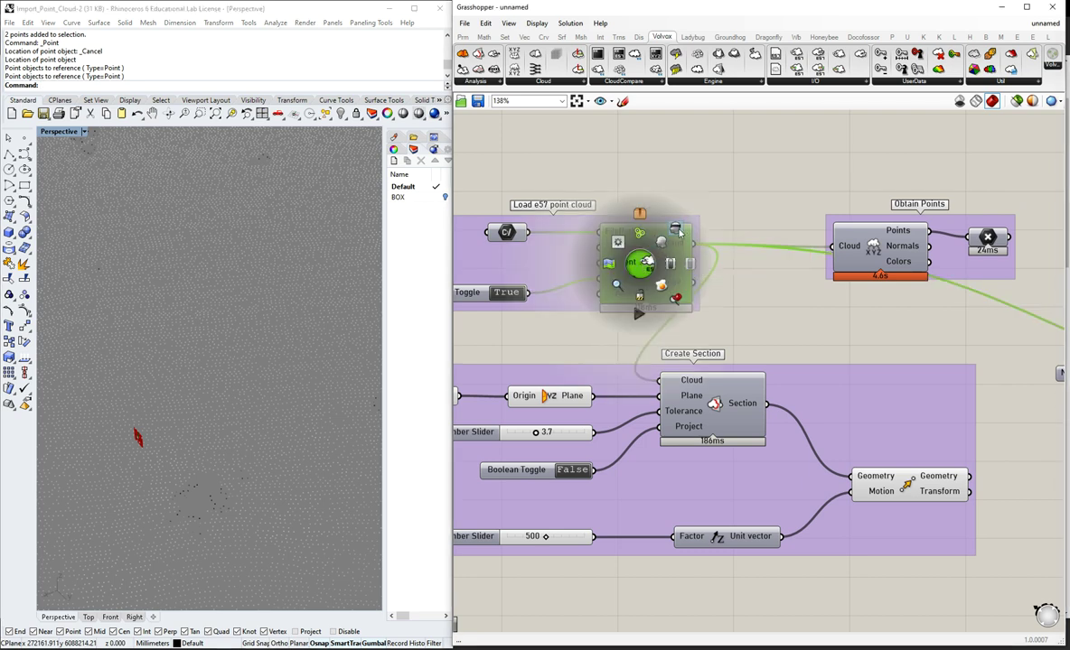
pyautogui.click(389, 287)
pyautogui.middleClick(663, 265)
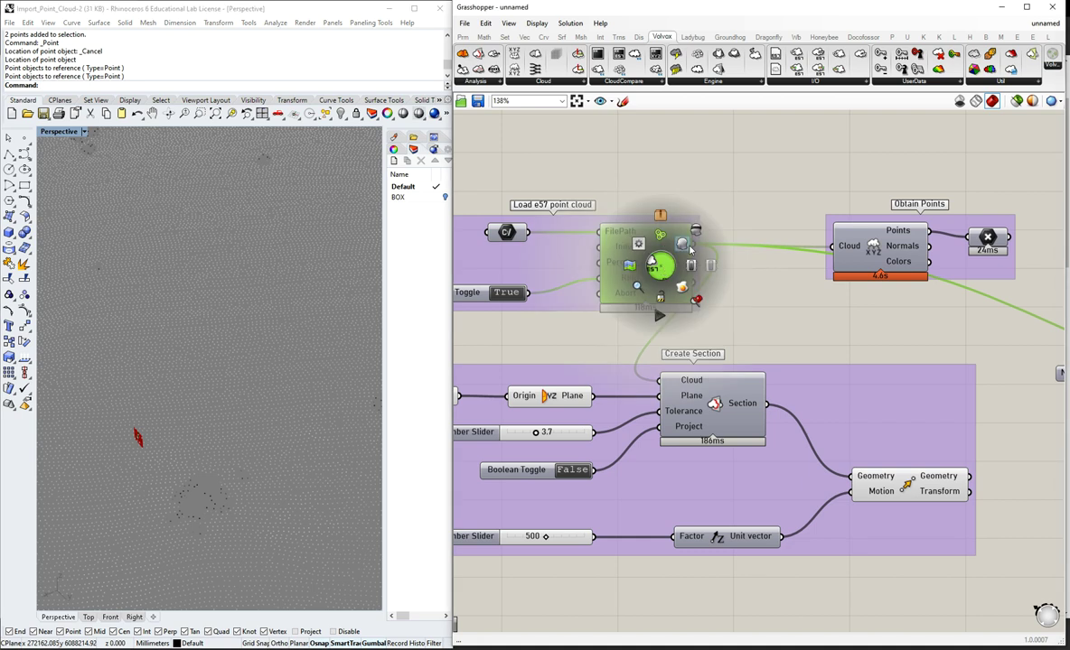
# - Set the Random Subsampling percent slider to 0.6 with the whole terrain cloud in view
pyautogui.scroll(-3, 205, 257)
pyautogui.scroll(-5, 205, 261)
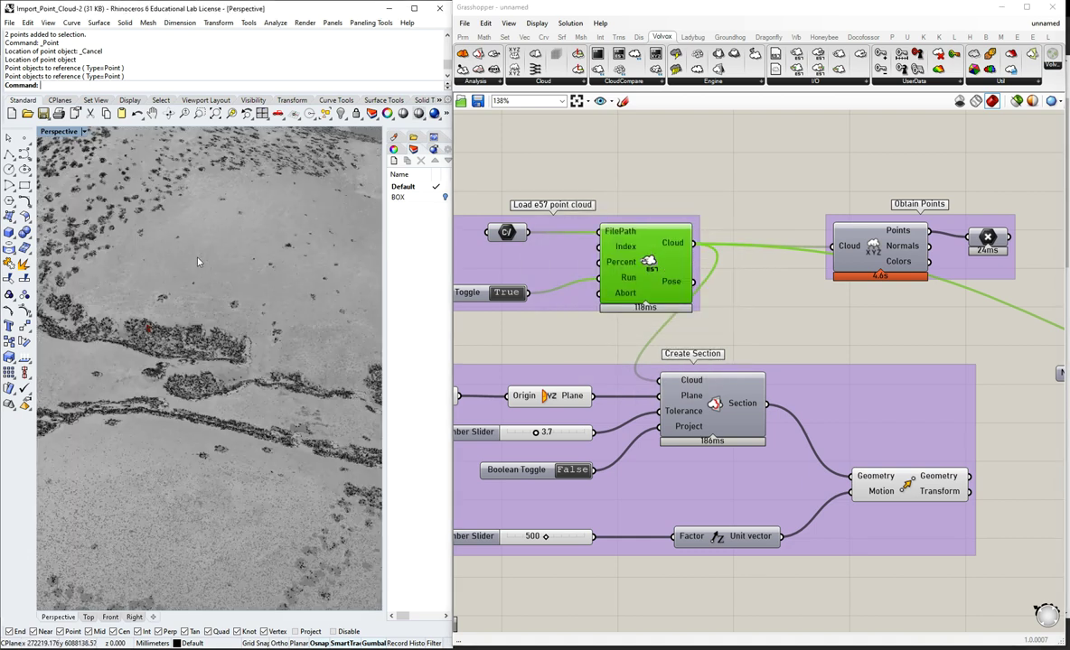
pyautogui.scroll(-3, 673, 314)
pyautogui.scroll(-1, 672, 313)
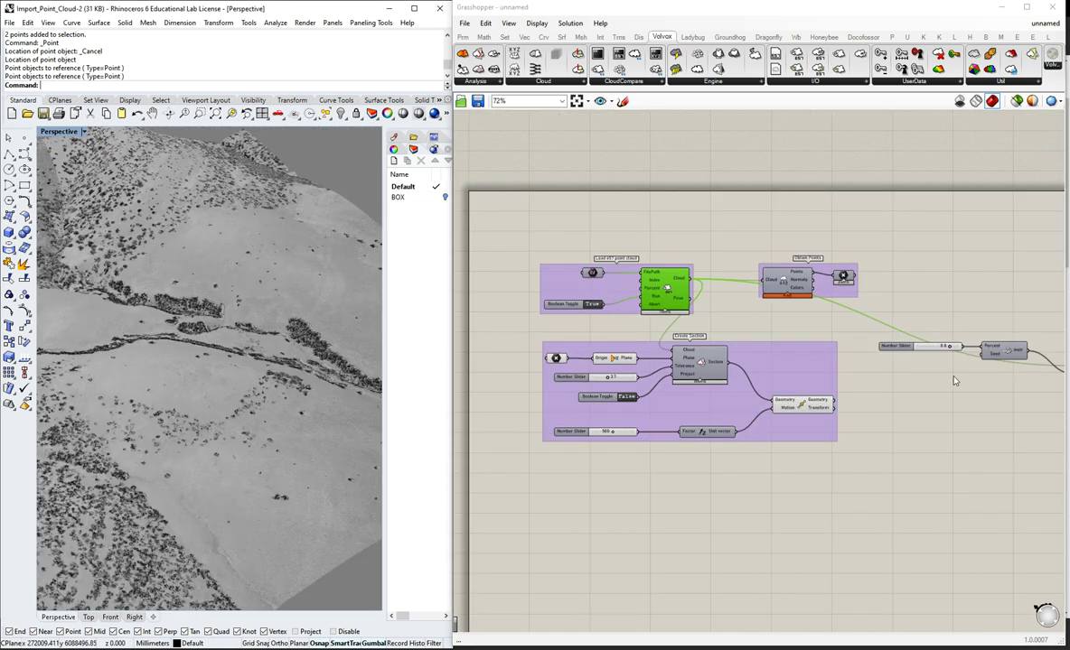
pyautogui.scroll(2, 978, 356)
pyautogui.scroll(1, 938, 343)
pyautogui.click(936, 344)
pyautogui.moveTo(937, 344); pyautogui.dragTo(912, 345)
pyautogui.scroll(-4, 276, 322)
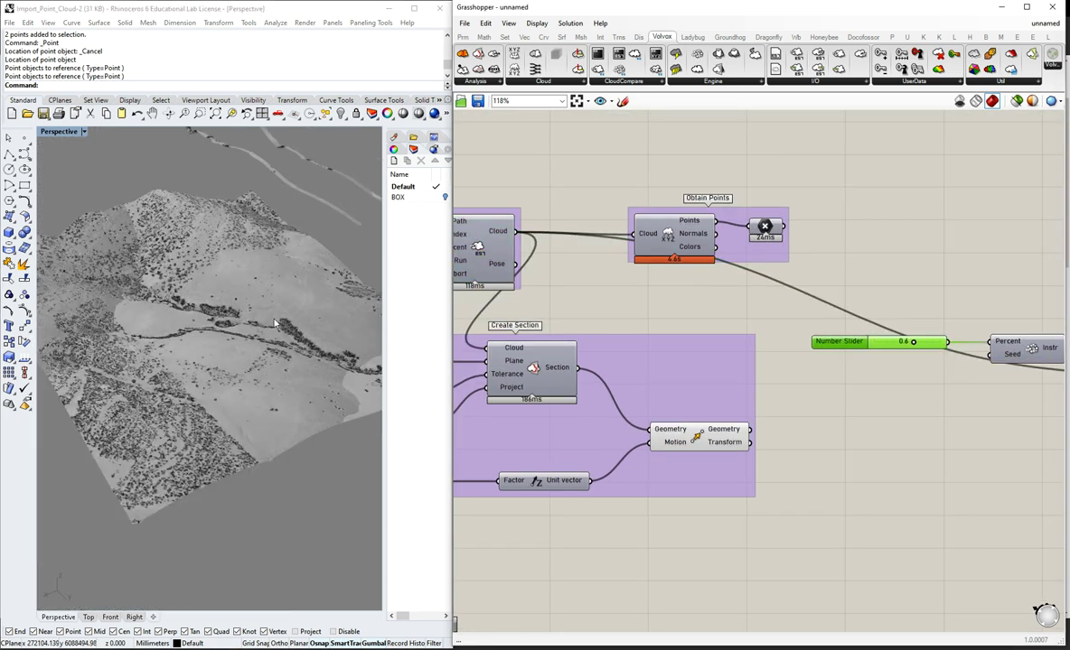
# - Examine the Random Subsampling wiring, the Cloud Engine's instruction inputs and the terrain cloud in the viewport
pyautogui.scroll(1, 927, 336)
pyautogui.scroll(-2, 840, 389)
pyautogui.scroll(3, 1014, 372)
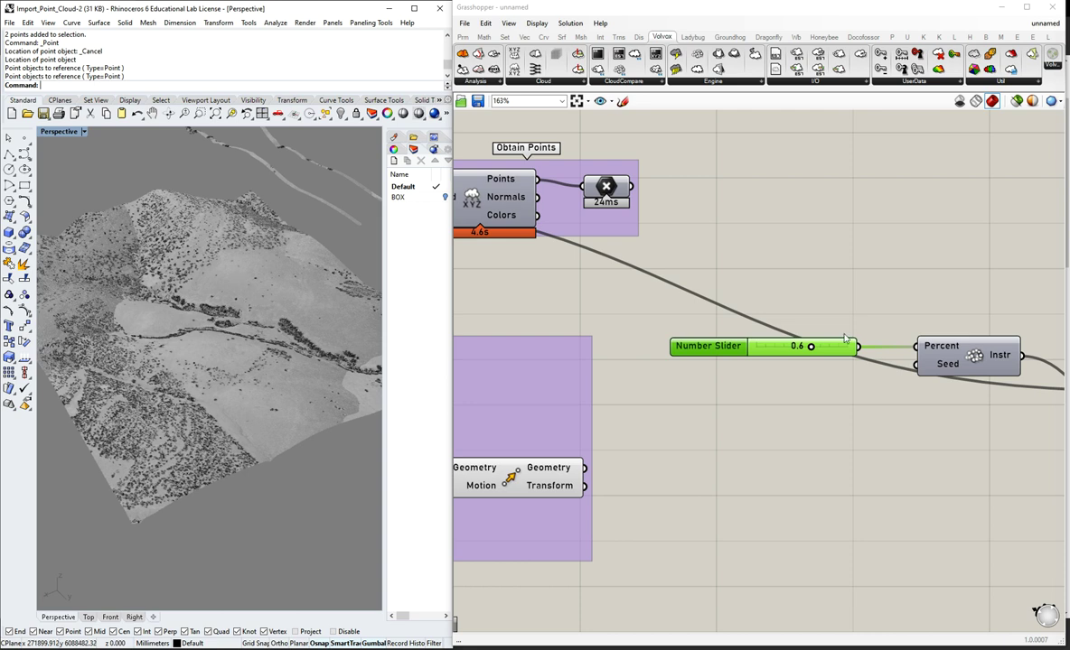
pyautogui.scroll(-3, 728, 283)
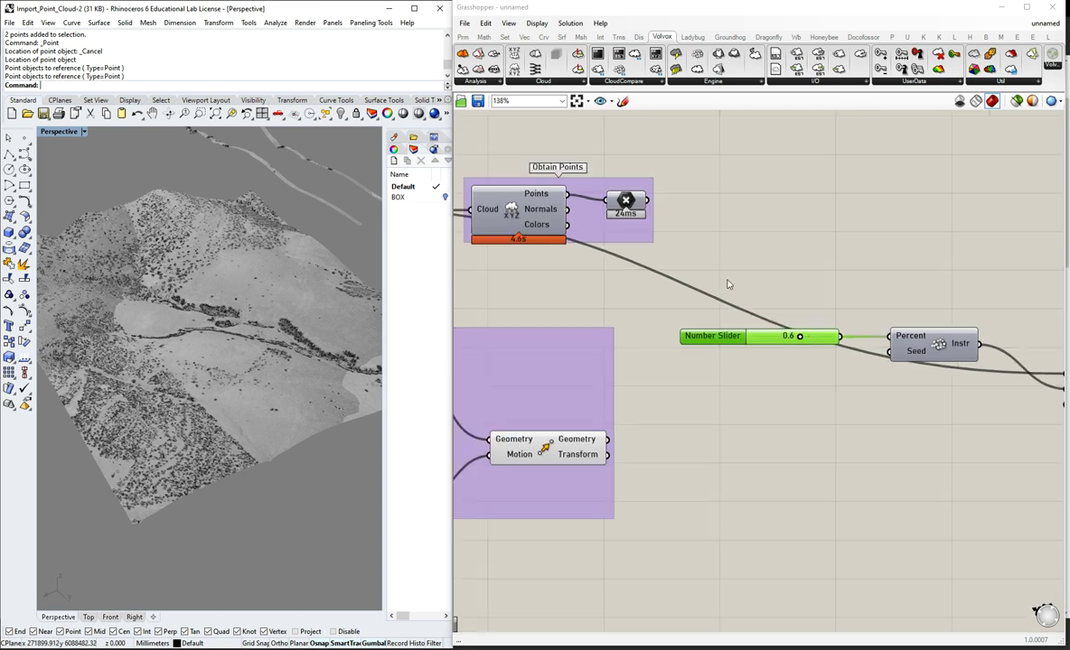
pyautogui.scroll(2, 1012, 319)
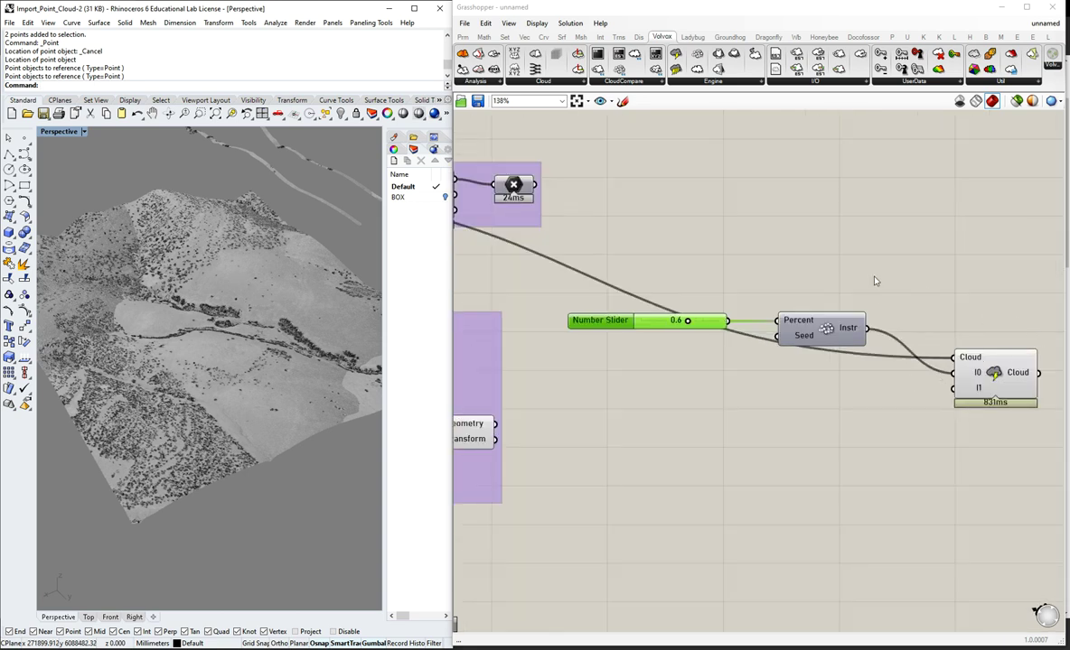
pyautogui.scroll(3, 996, 389)
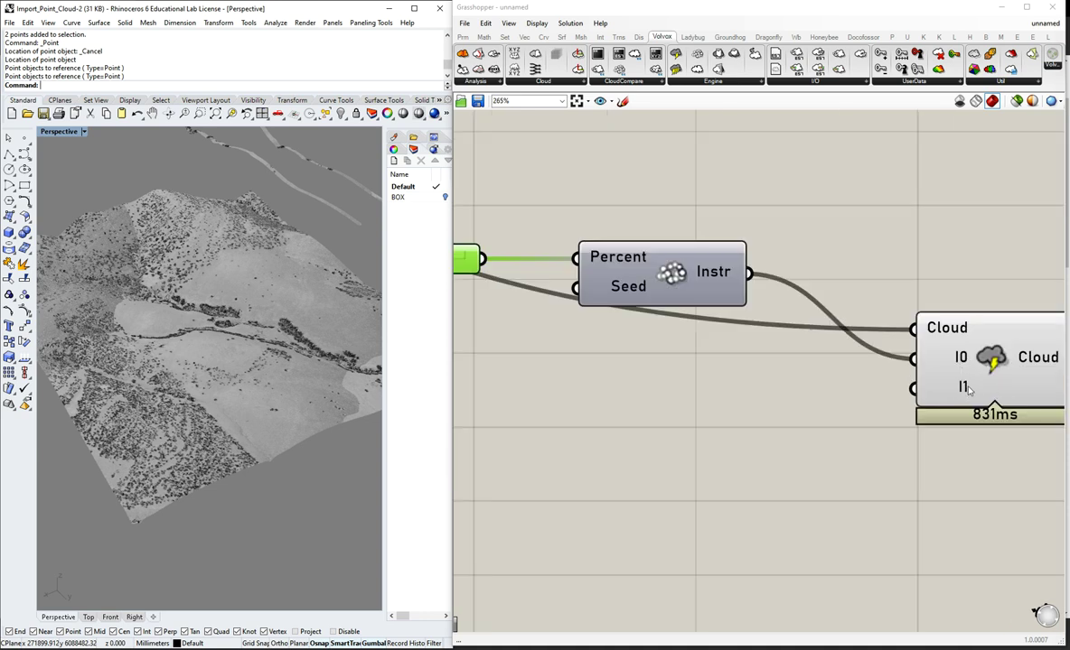
pyautogui.scroll(-3, 697, 373)
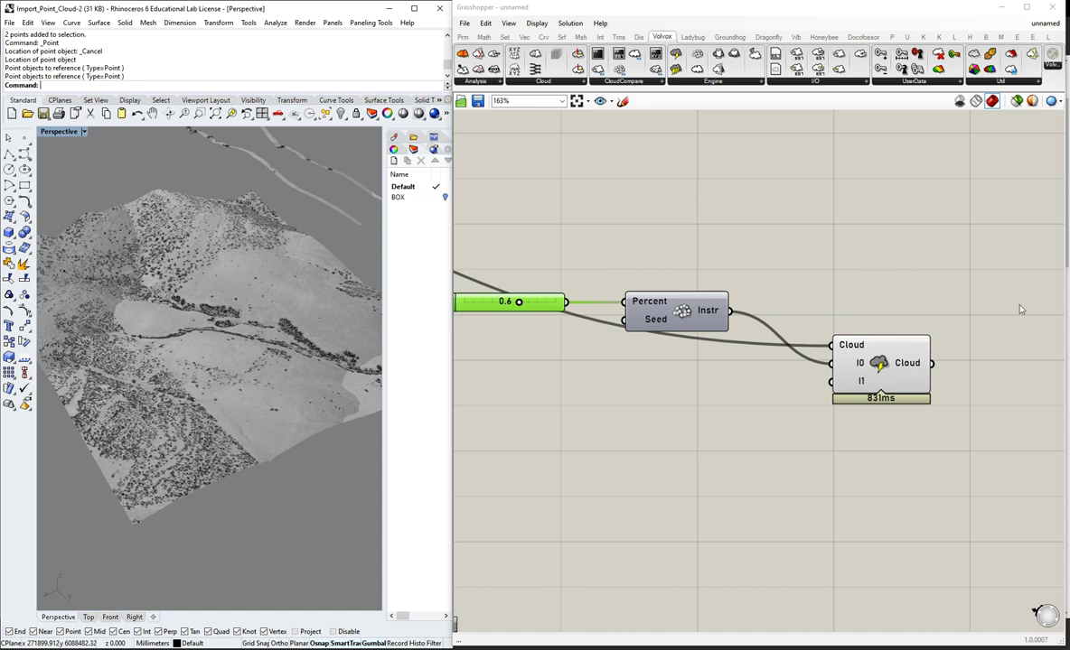
pyautogui.scroll(2, 190, 332)
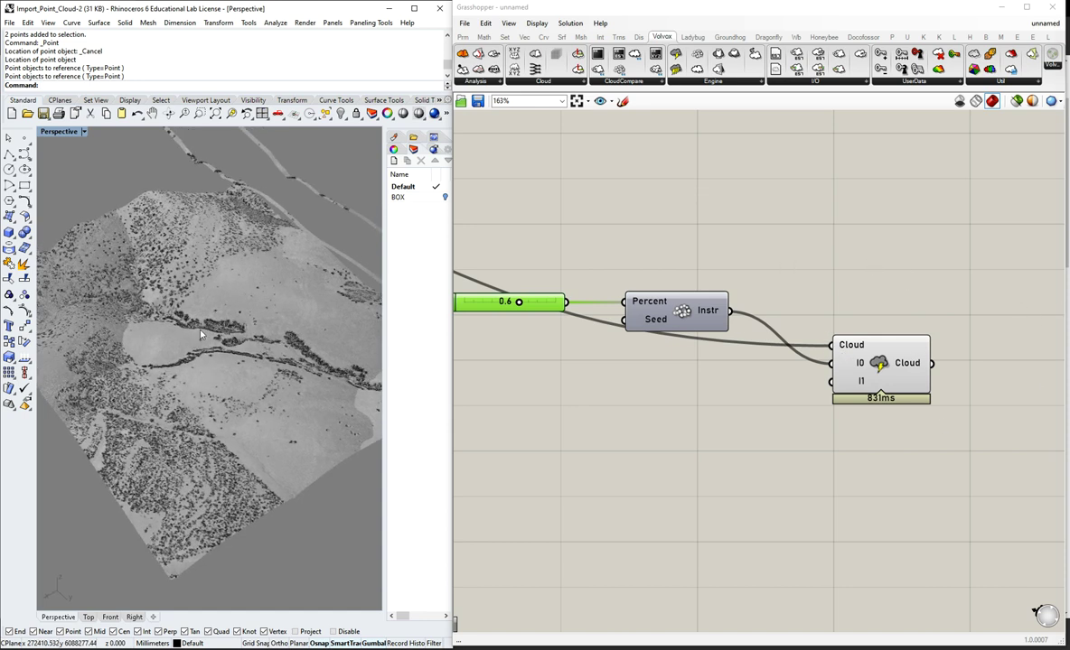
# - Add a Volvox Box Crop component below the Random Subsampling component
pyautogui.moveTo(761, 81)
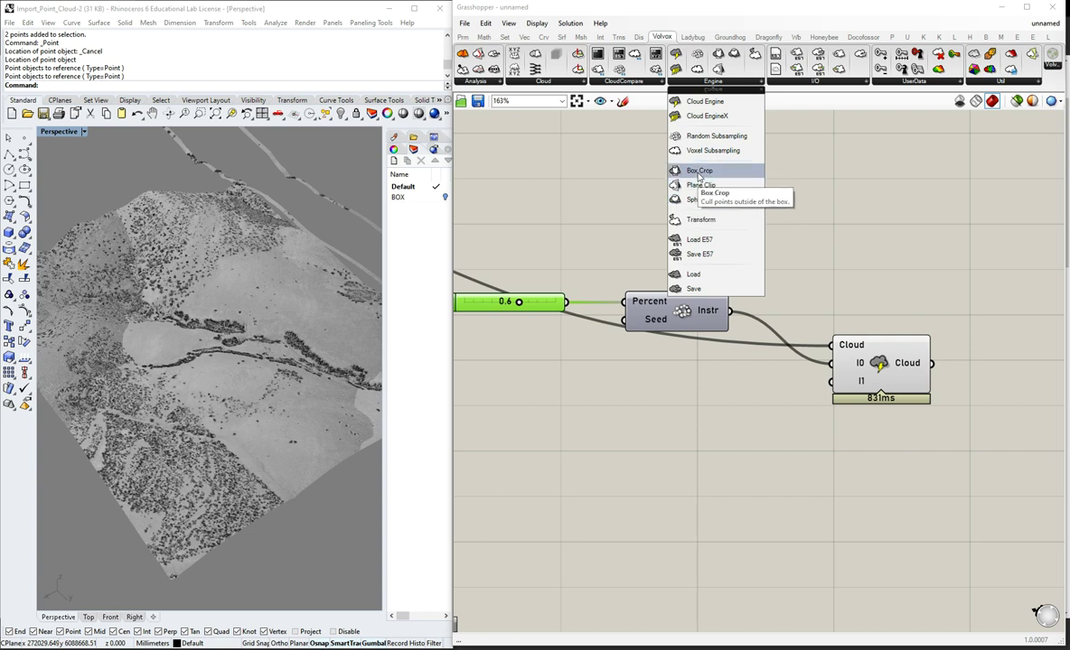
pyautogui.moveTo(697, 175); pyautogui.dragTo(706, 395)
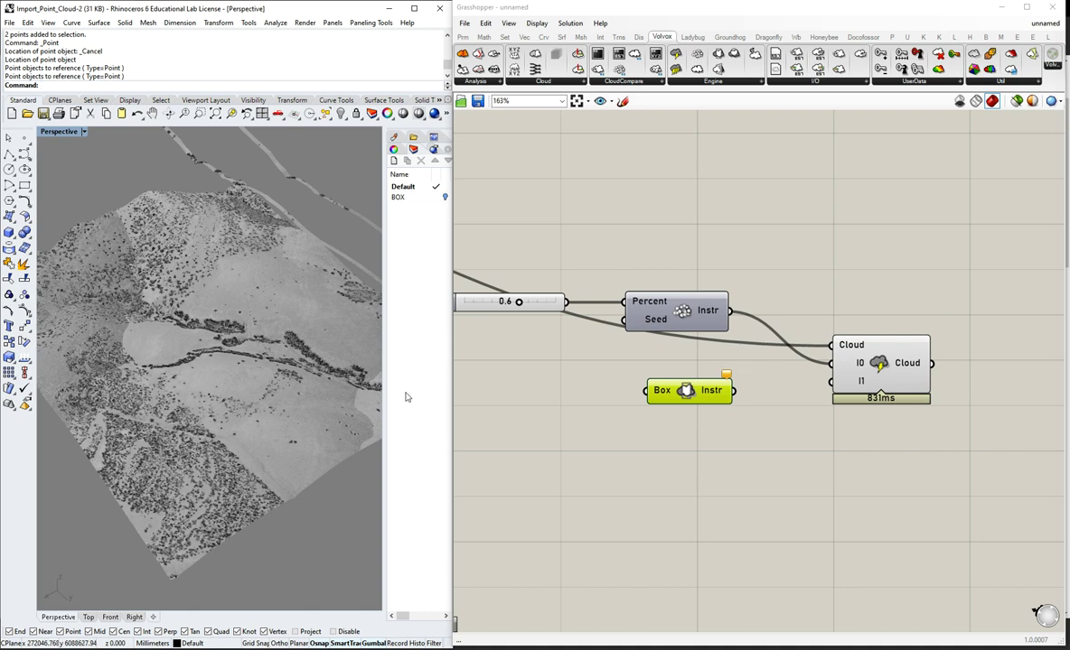
pyautogui.click(750, 397)
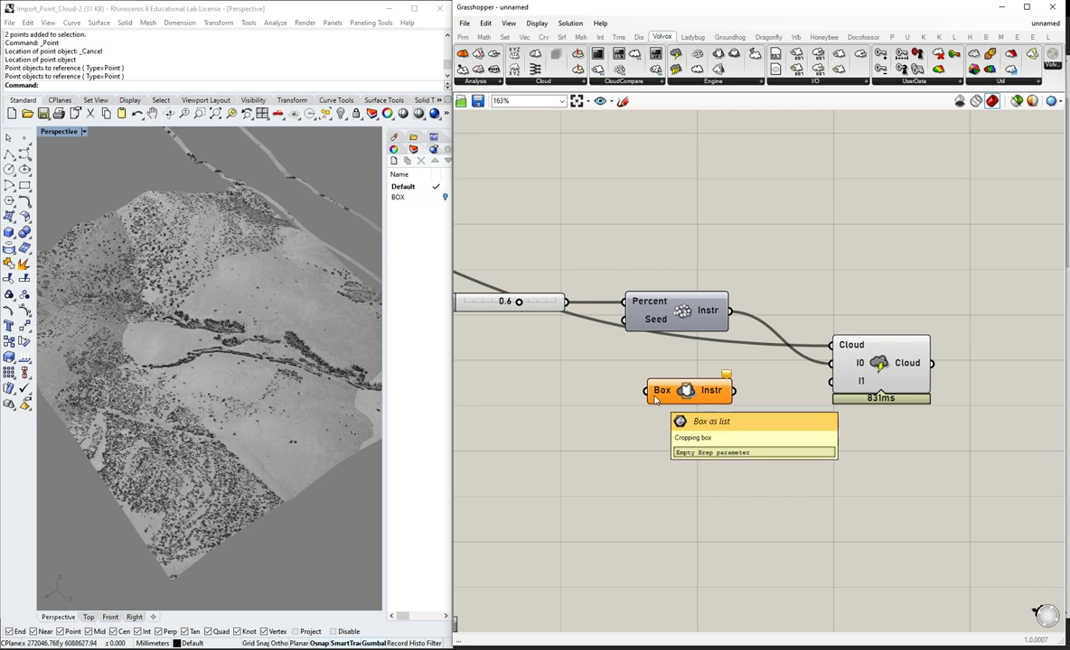
# - Add a Box parameter, wire it into Box Crop's Box input, and connect Box Crop's Instr output to the Cloud Engine's I1 input
pyautogui.doubleClick(554, 396)
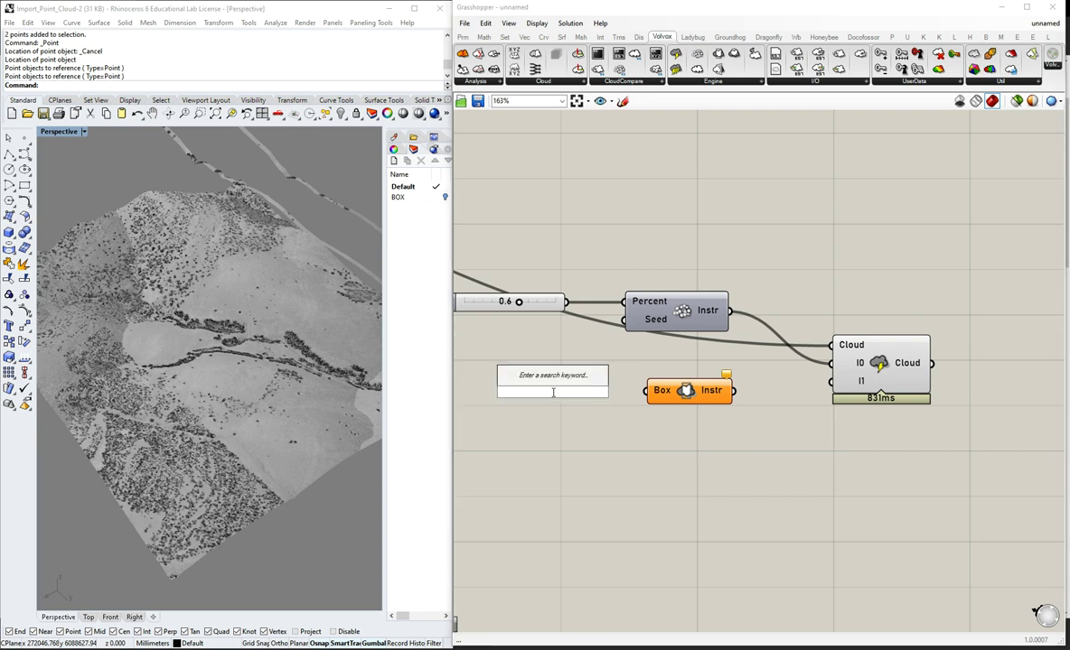
pyautogui.write('box')
pyautogui.press('Return')
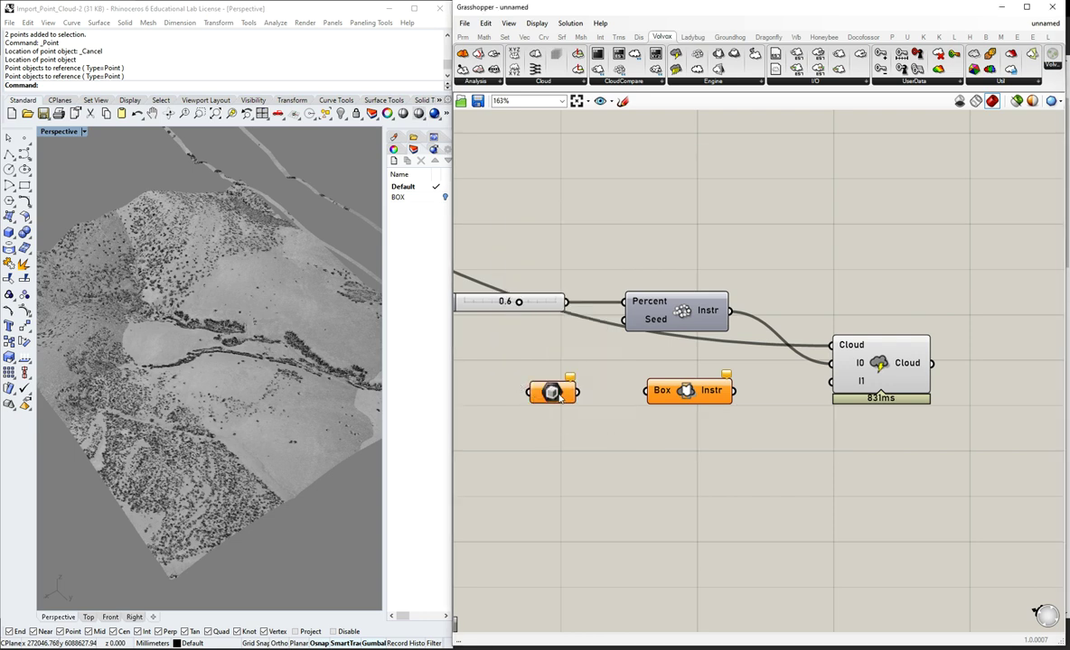
pyautogui.moveTo(559, 398); pyautogui.dragTo(647, 390)
pyautogui.click(710, 461)
pyautogui.moveTo(733, 391); pyautogui.dragTo(832, 381)
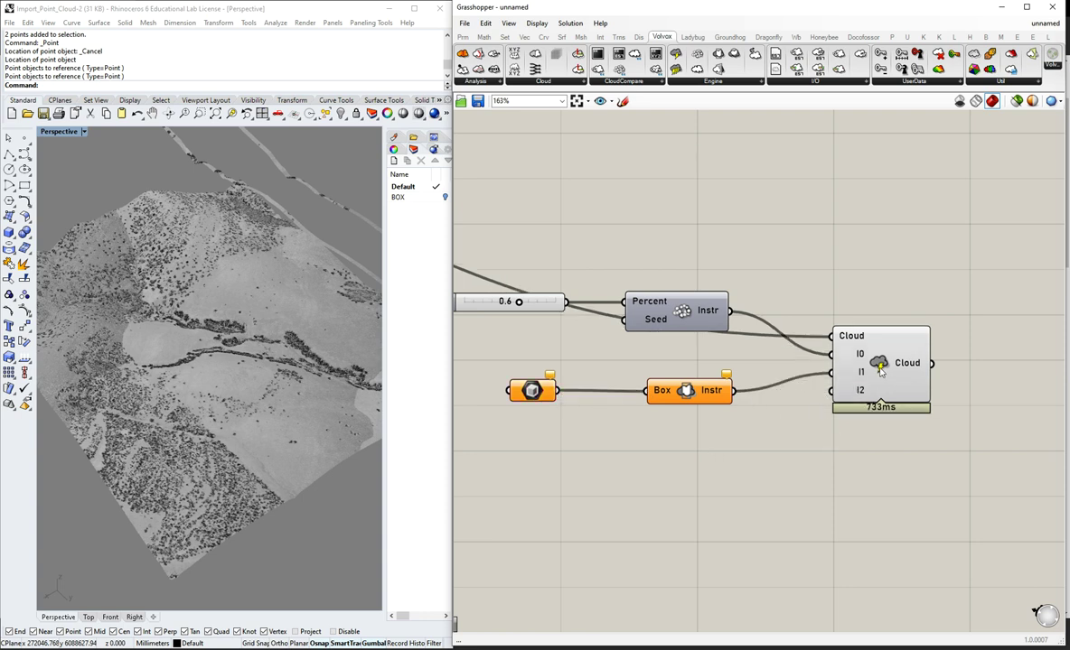
pyautogui.scroll(-3, 702, 402)
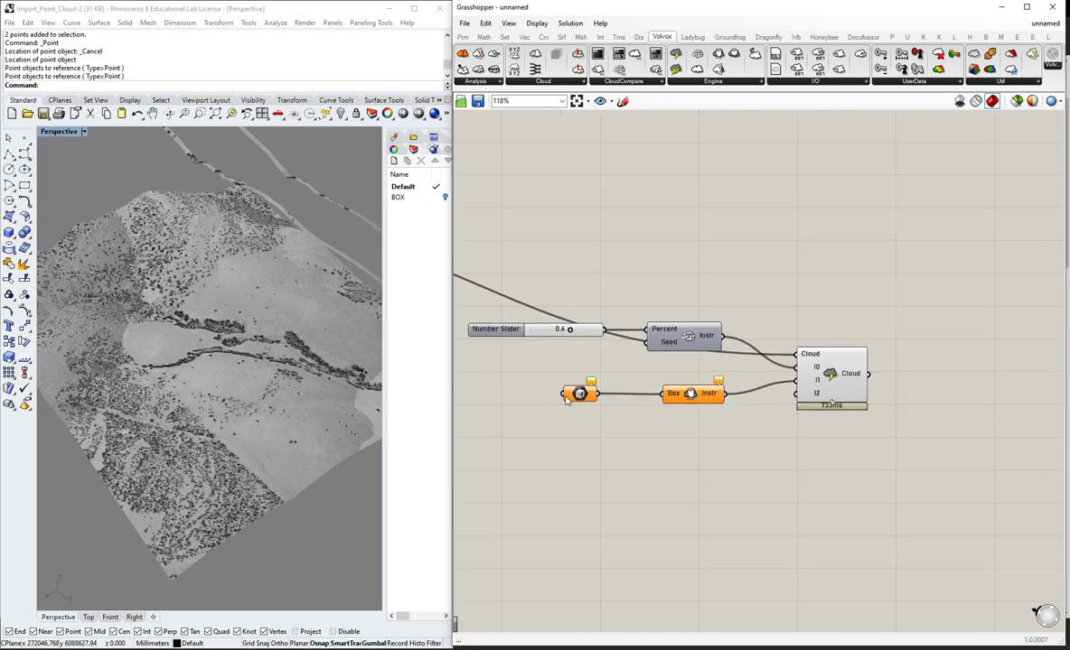
# - Turn on the BOX layer and view its reference box over the terrain cloud from the side and above
pyautogui.click(585, 394)
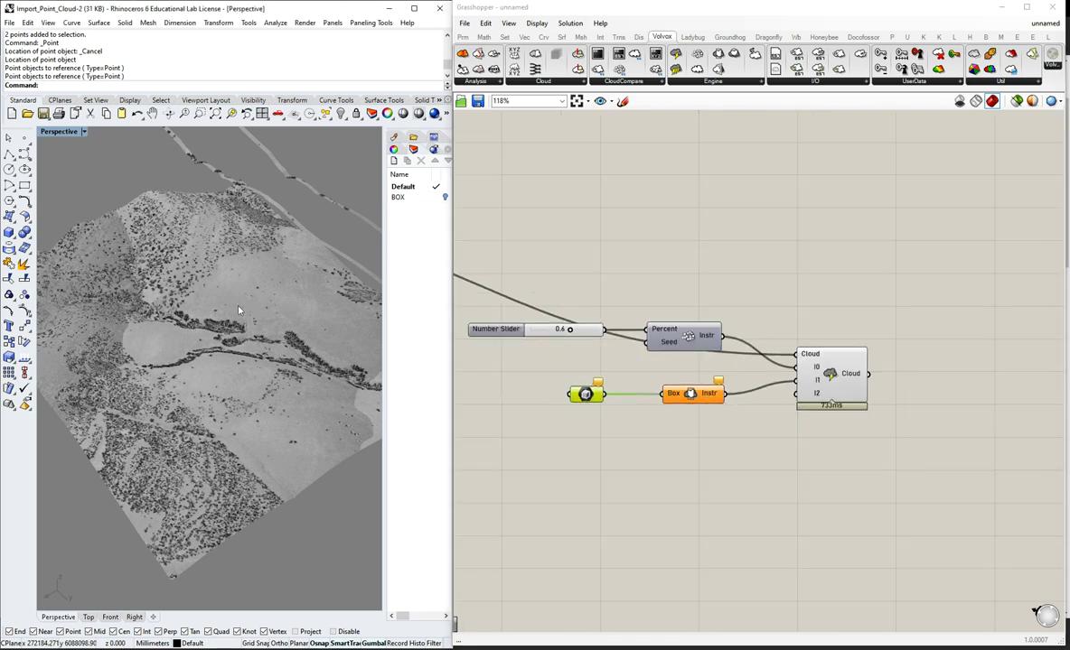
pyautogui.click(410, 196)
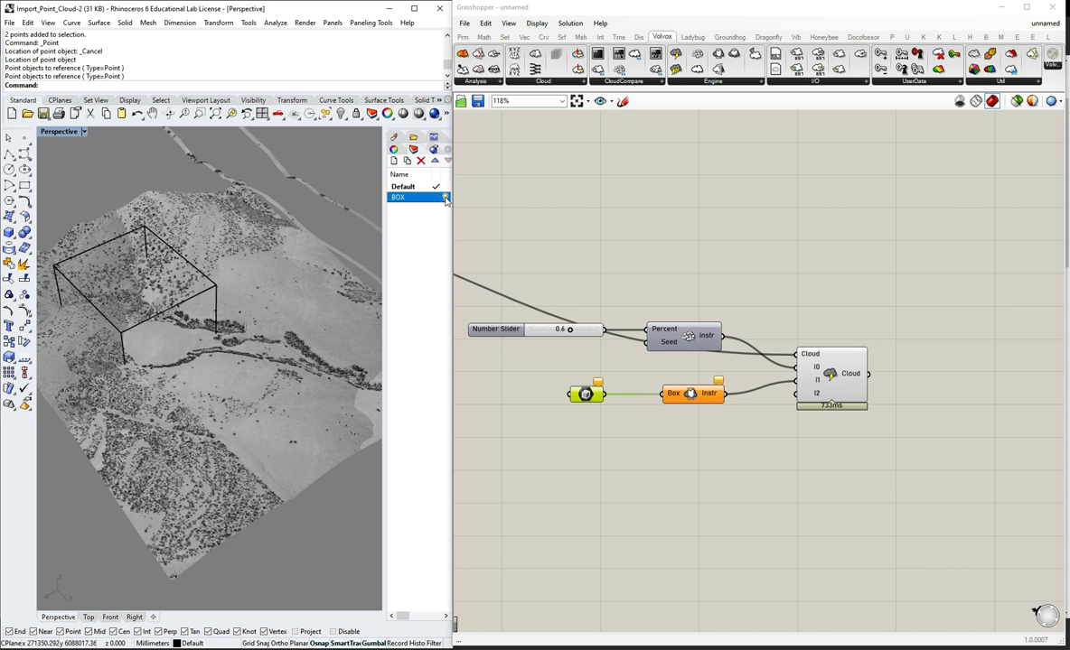
pyautogui.moveTo(242, 295); pyautogui.dragTo(149, 244, button='right')
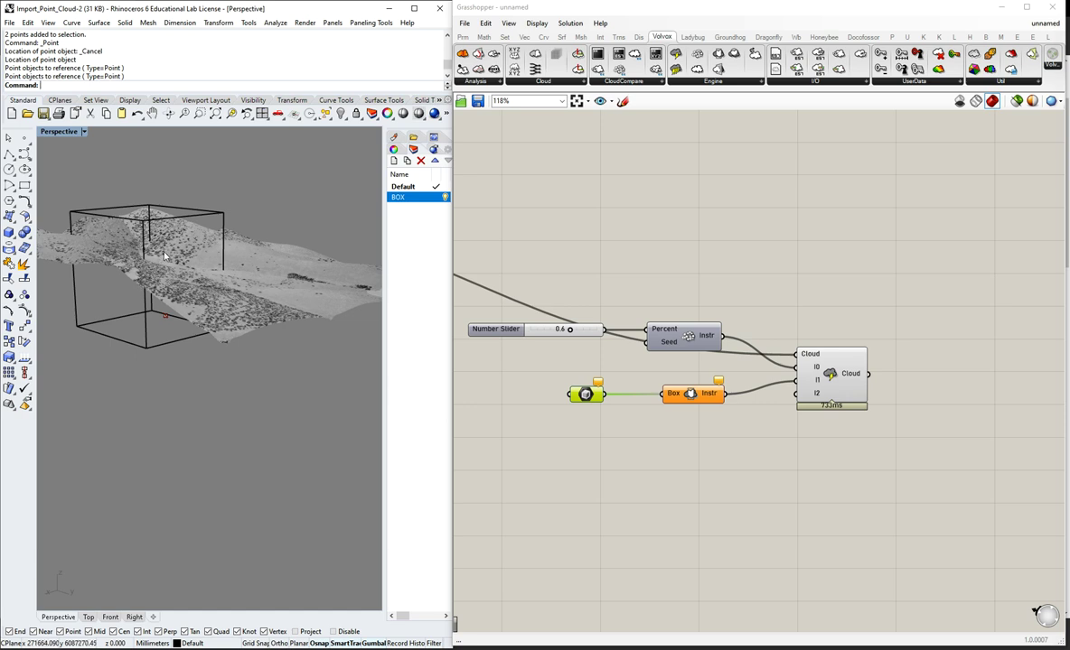
pyautogui.moveTo(186, 276); pyautogui.dragTo(210, 312, button='right')
pyautogui.scroll(5, 154, 271)
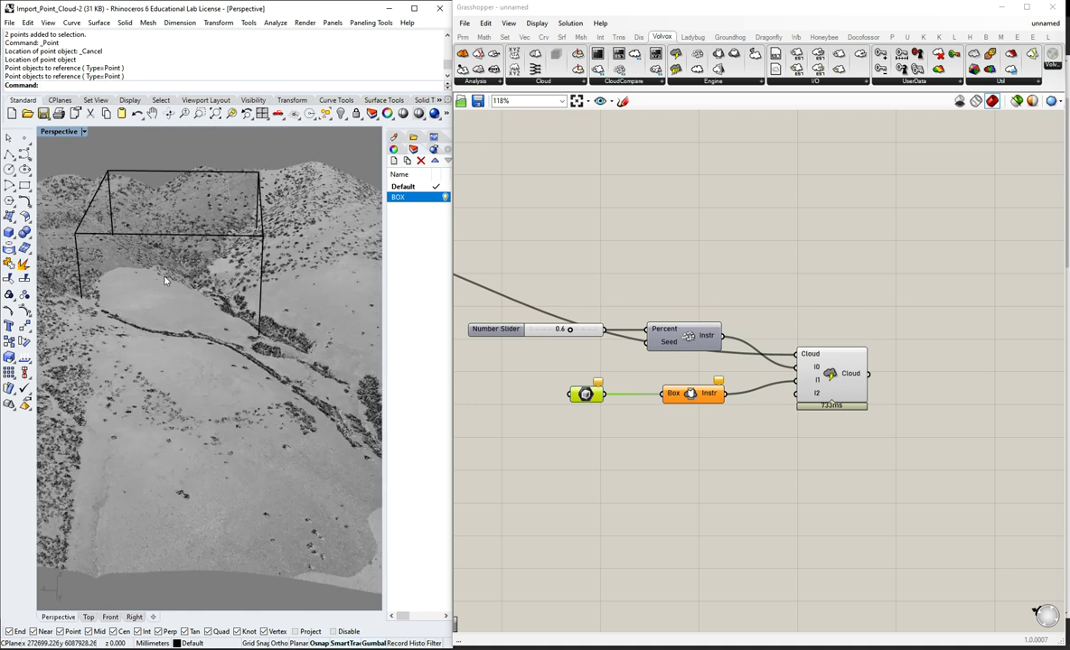
pyautogui.moveTo(165, 281); pyautogui.dragTo(158, 286, button='right')
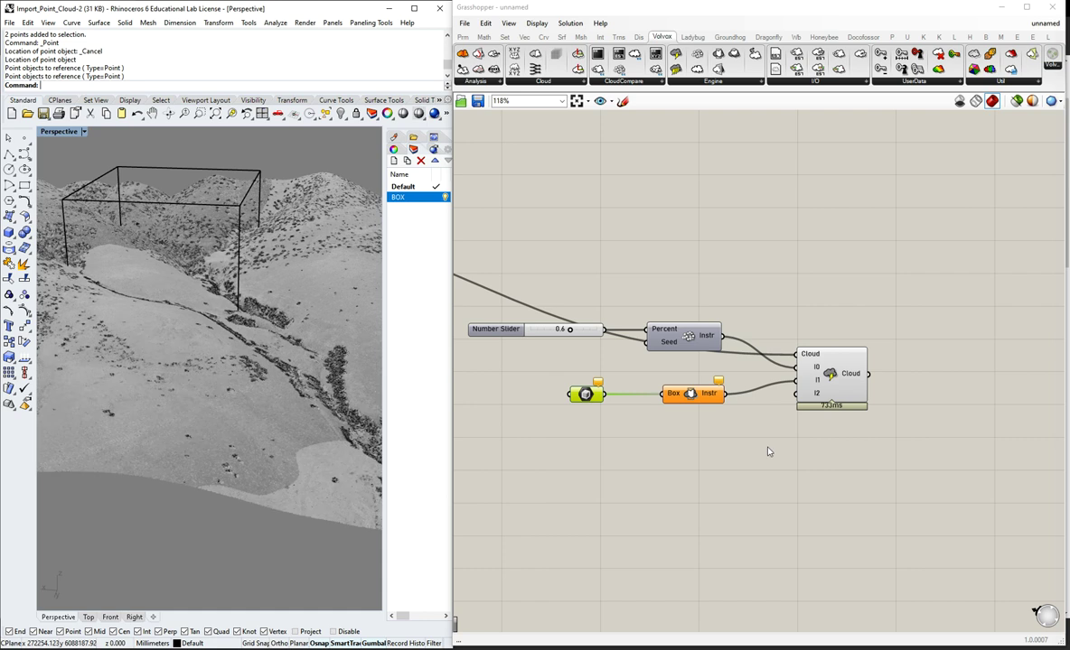
# - Try to set one box in the Box parameter by picking points on the reference box's upper edges
pyautogui.rightClick(588, 396)
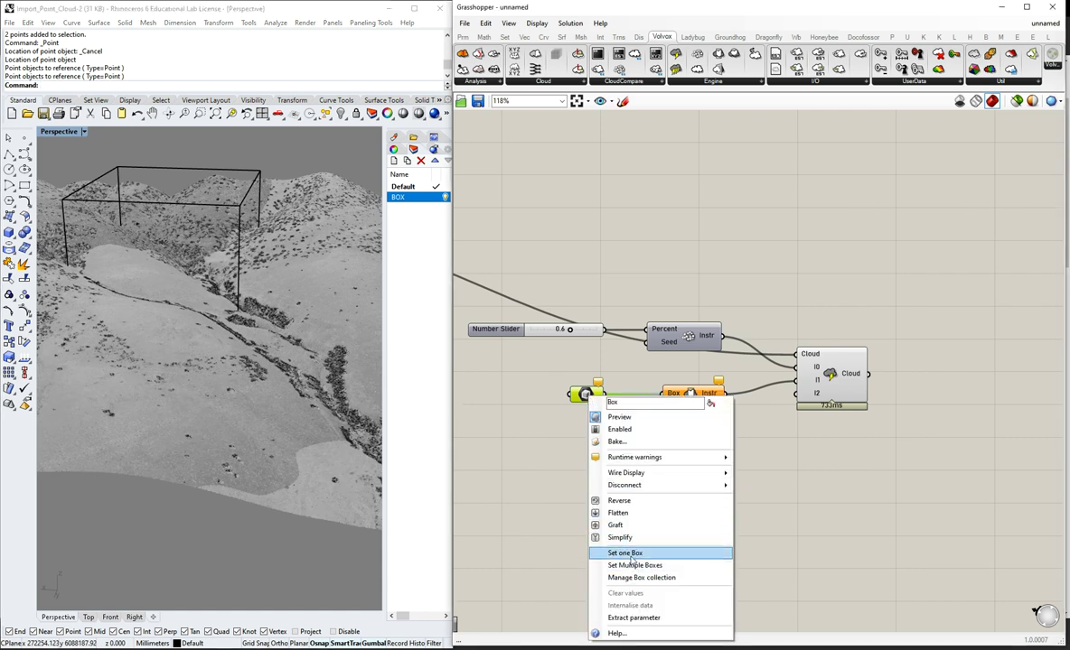
pyautogui.click(585, 514)
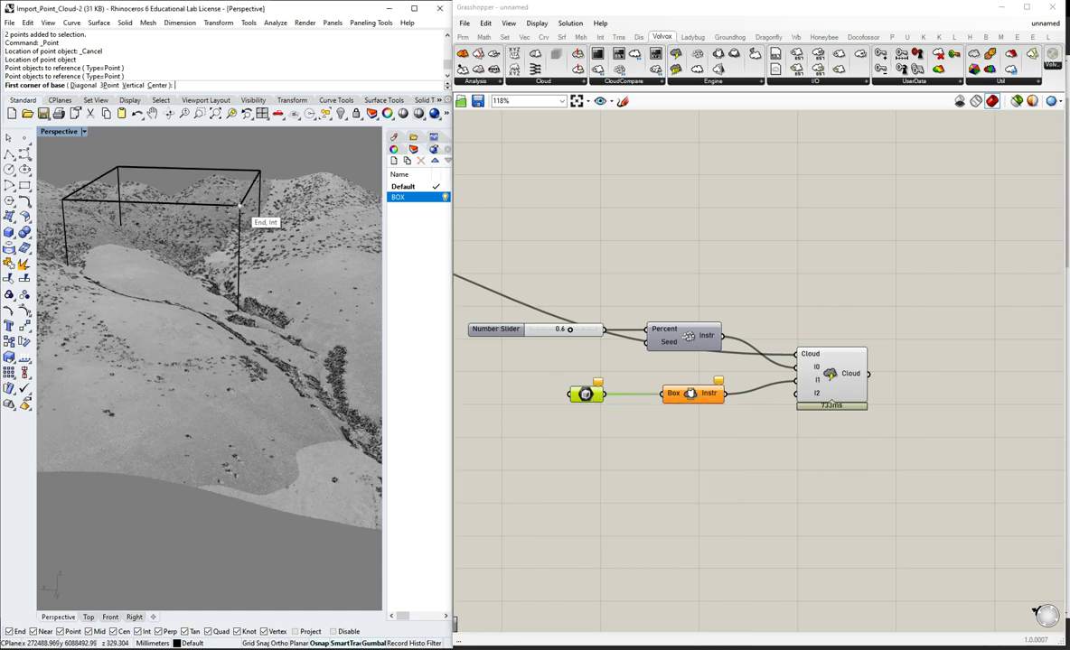
pyautogui.click(63, 198)
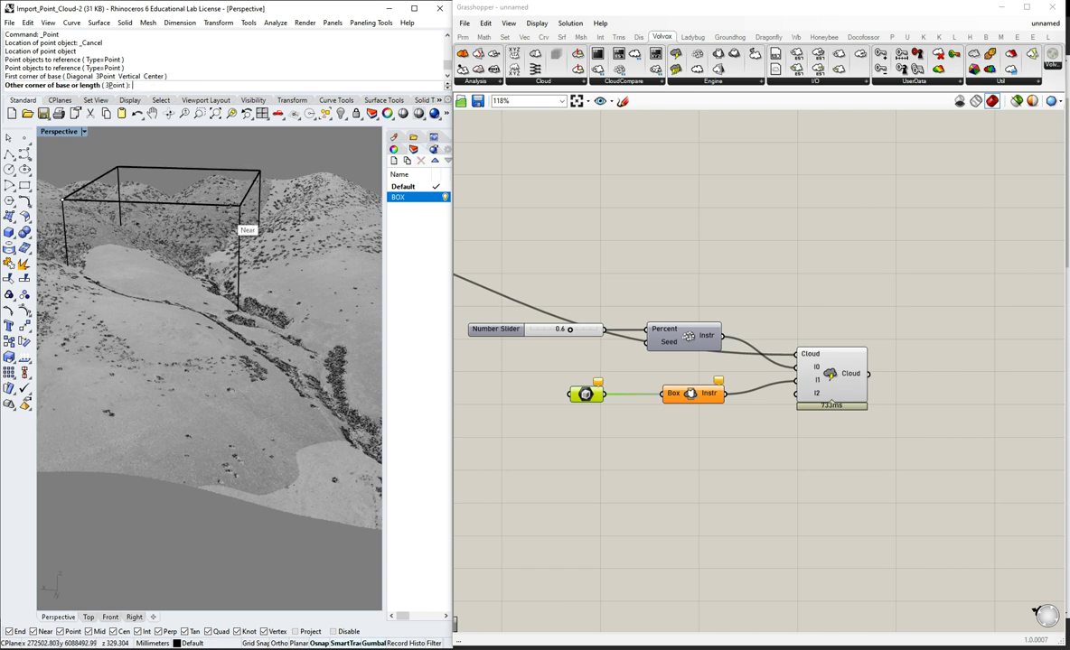
pyautogui.click(239, 228)
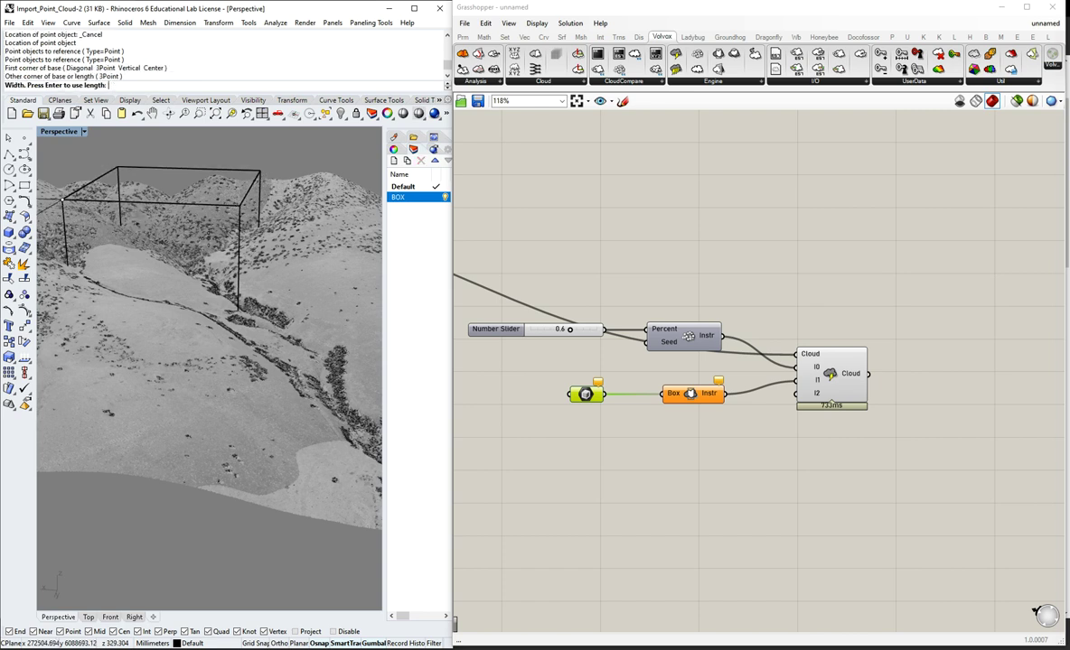
pyautogui.scroll(-2, 269, 246)
pyautogui.moveTo(269, 245); pyautogui.dragTo(185, 307, button='right')
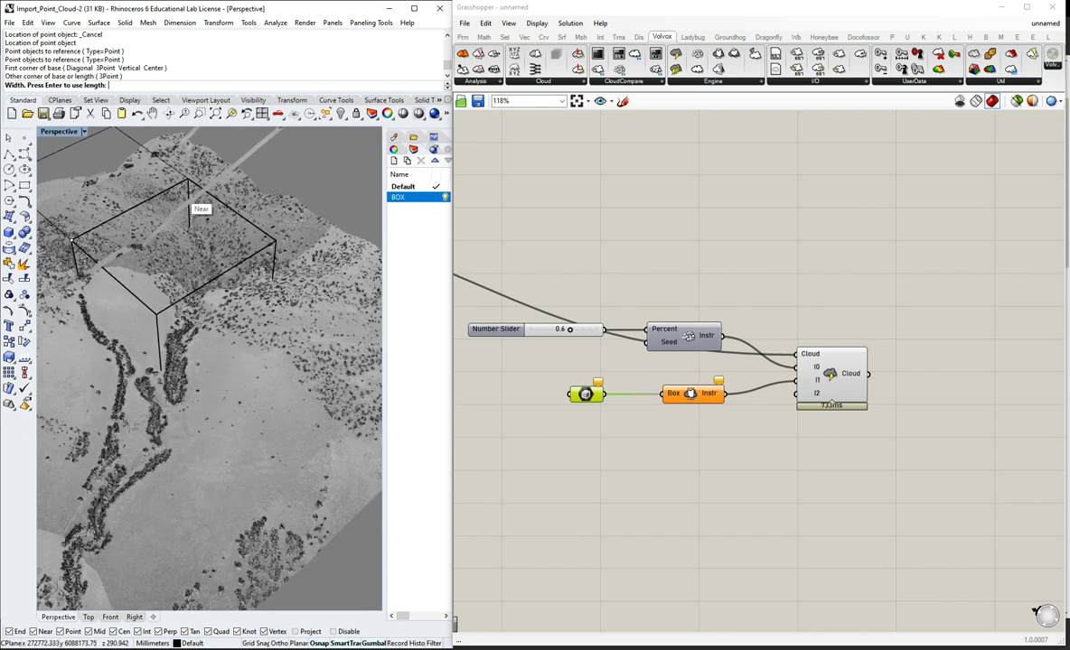
pyautogui.click(132, 294)
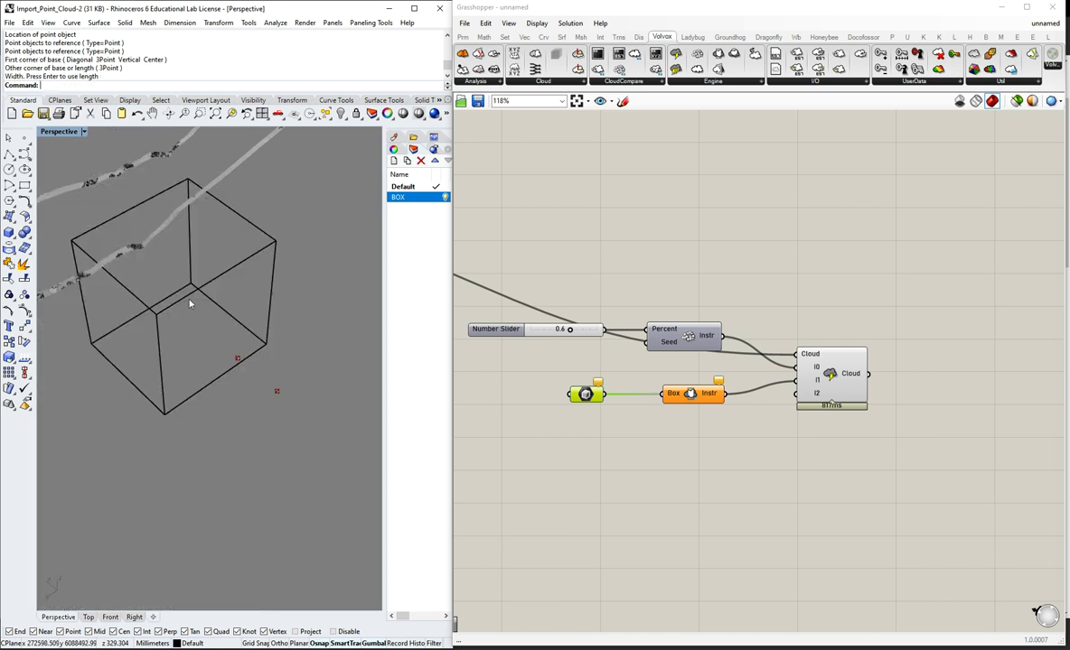
# - Set one box in the Box parameter from two opposite top corners of the reference box, with its height partway down a vertical edge
pyautogui.rightClick(584, 395)
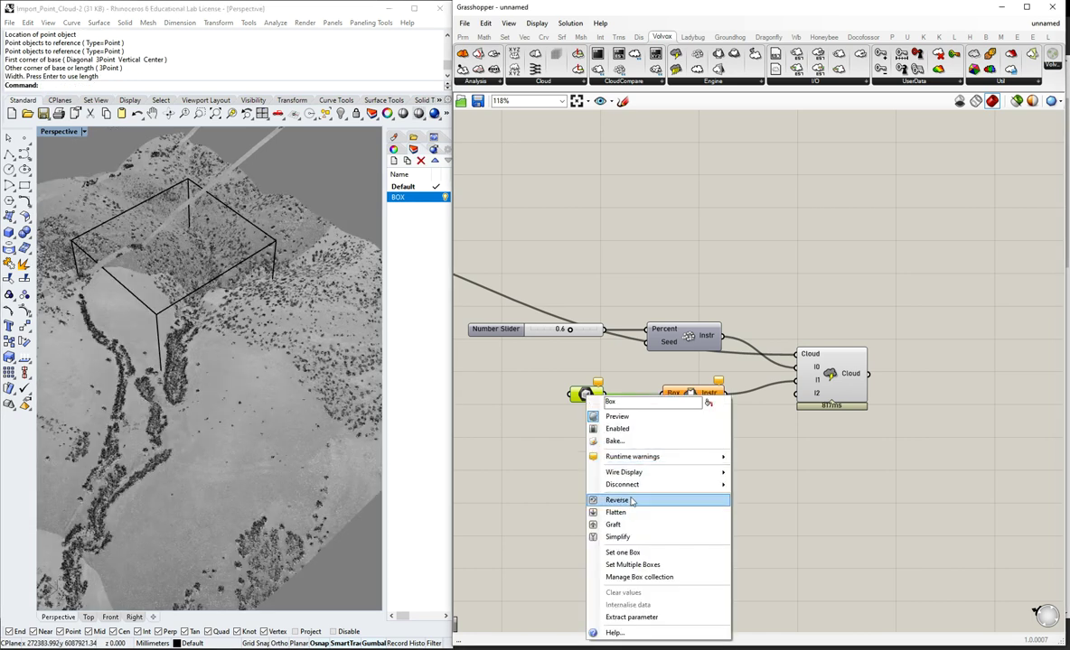
pyautogui.click(628, 552)
pyautogui.click(158, 313)
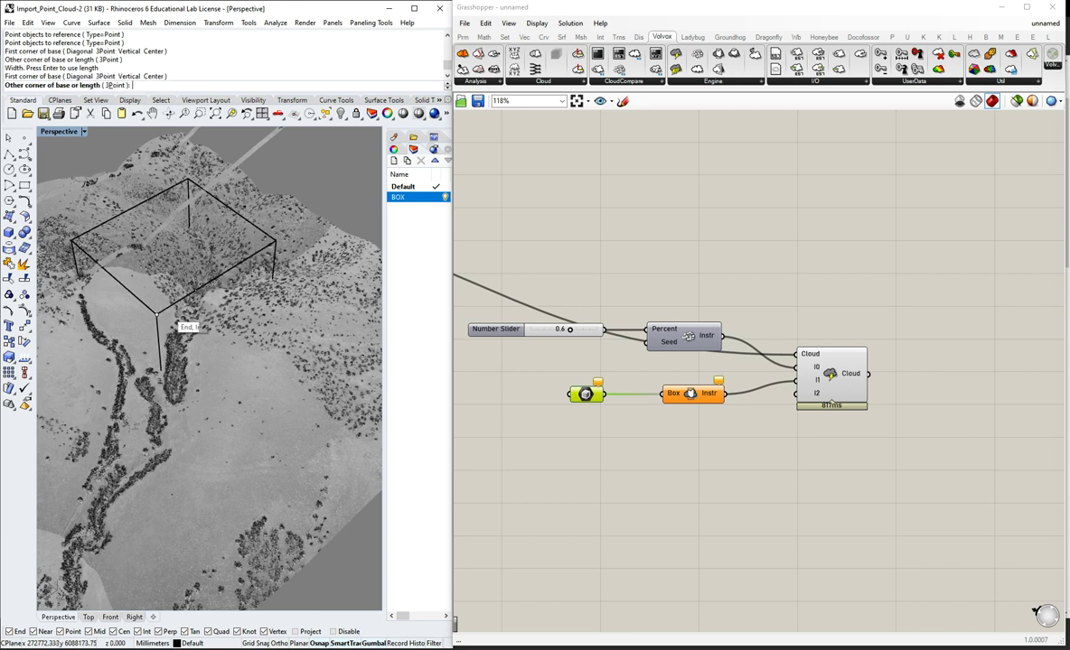
pyautogui.click(187, 178)
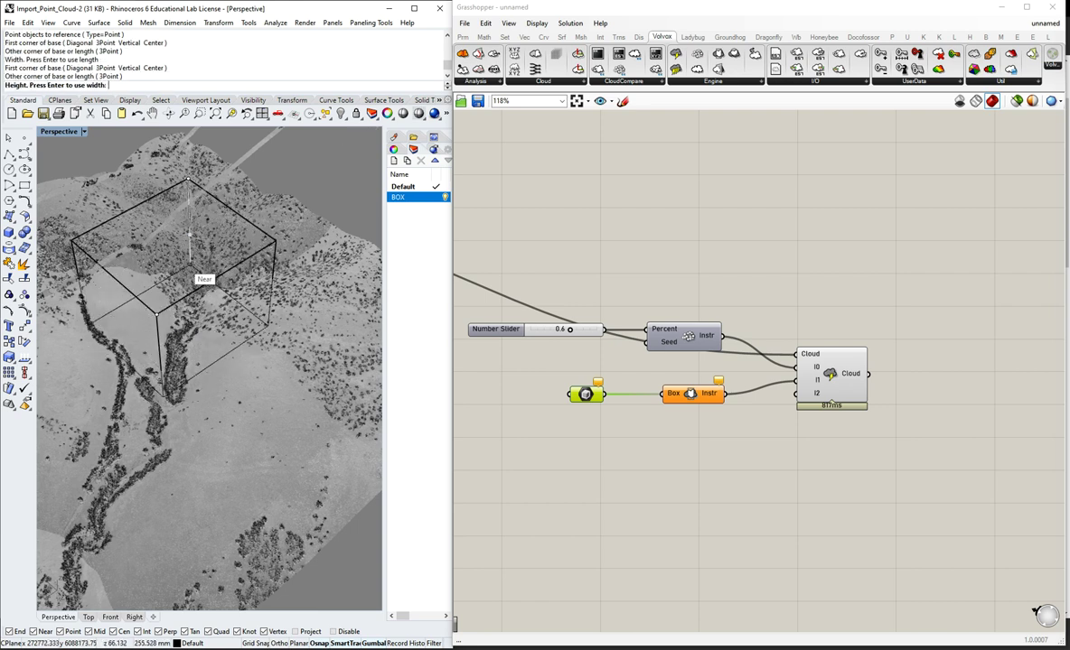
pyautogui.click(189, 234)
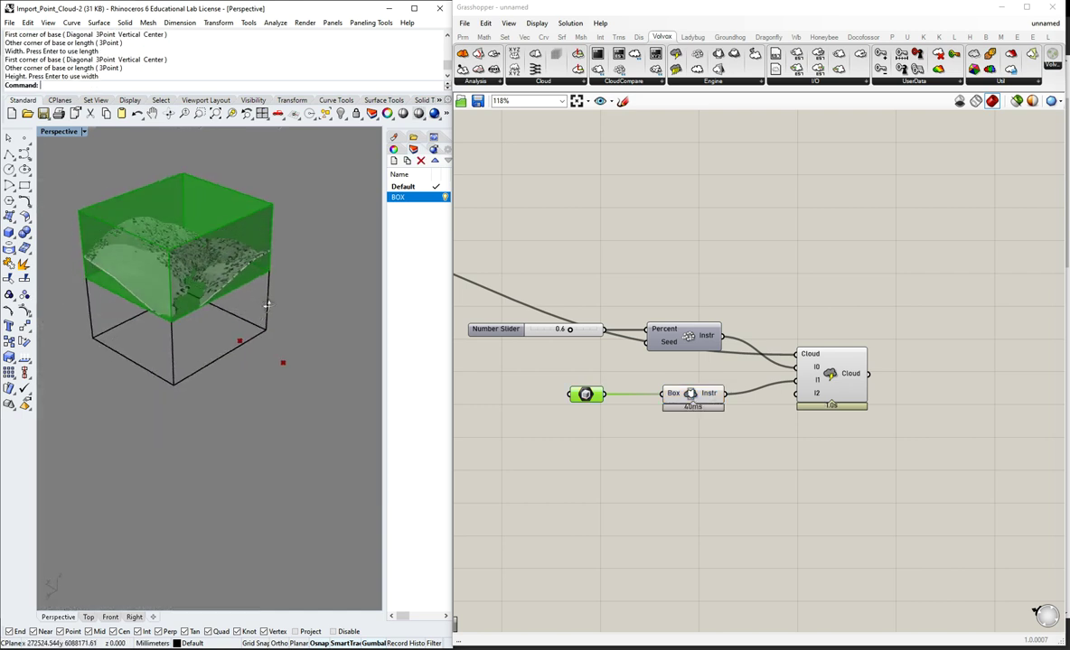
pyautogui.scroll(3, 170, 283)
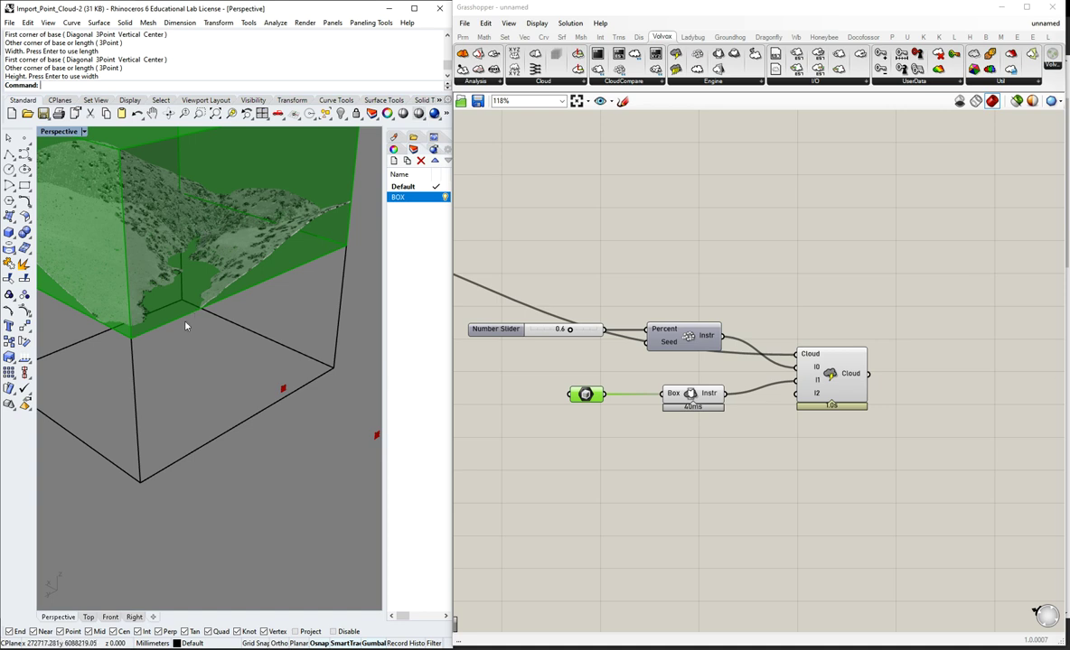
# - Redefine the Box parameter's box from two opposite top corners of the reference box down to its bottom corner
pyautogui.rightClick(585, 395)
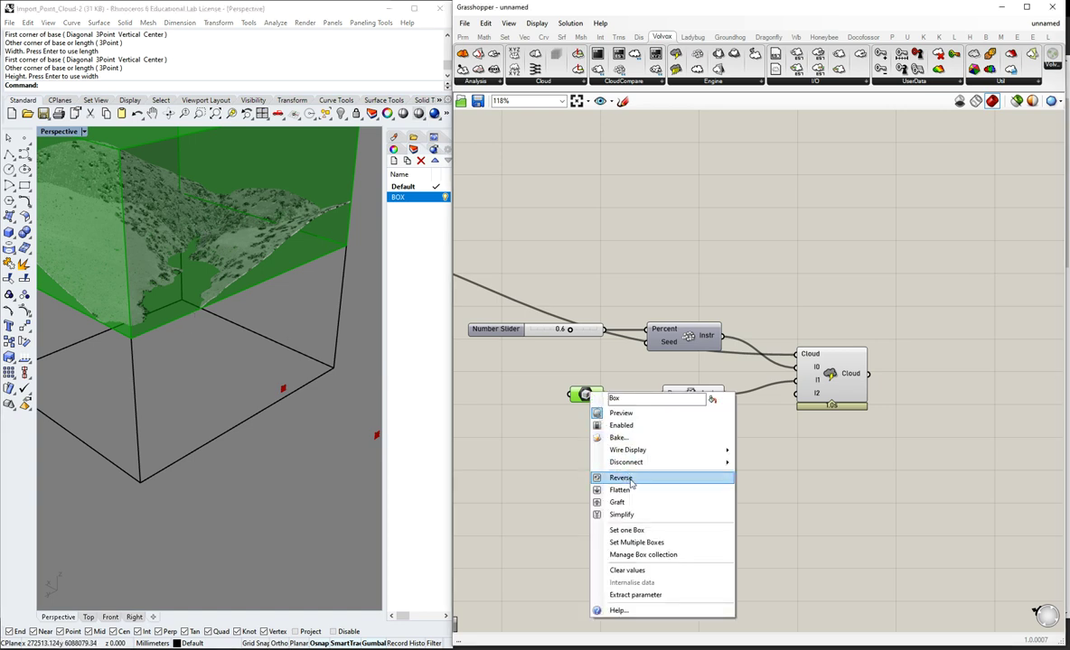
pyautogui.click(579, 495)
pyautogui.scroll(-2, 234, 368)
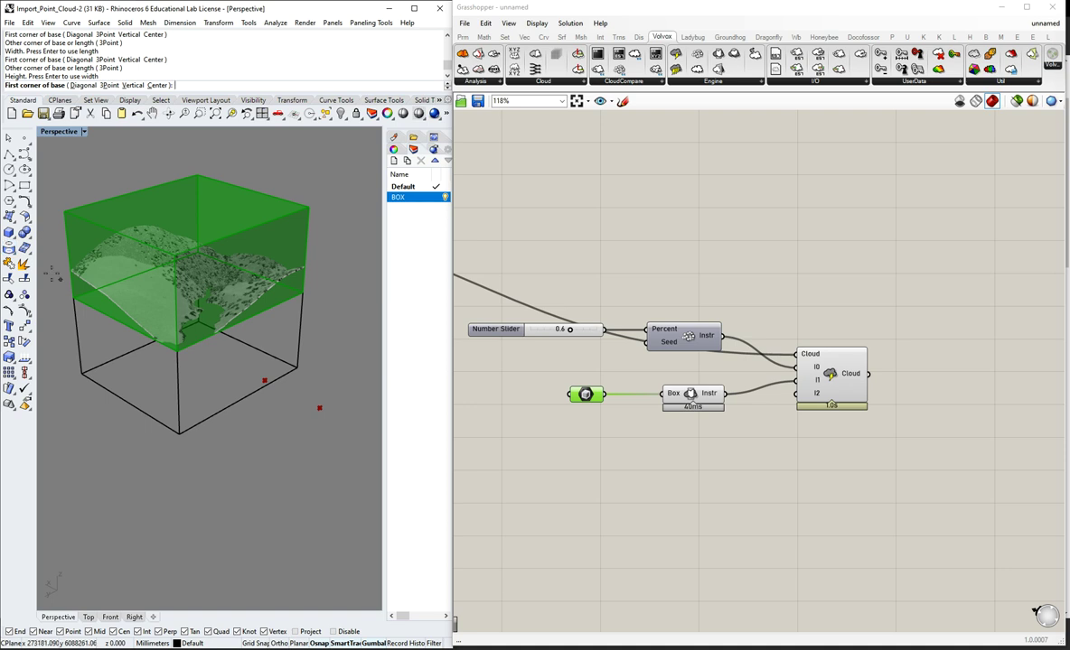
pyautogui.click(64, 211)
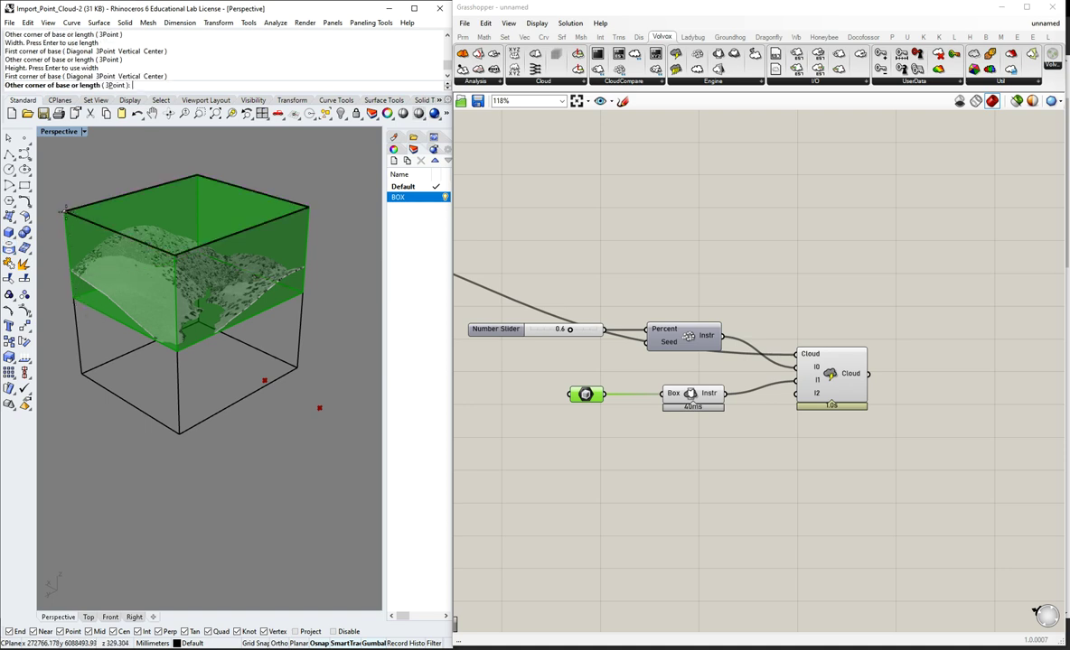
pyautogui.click(324, 212)
pyautogui.click(305, 374)
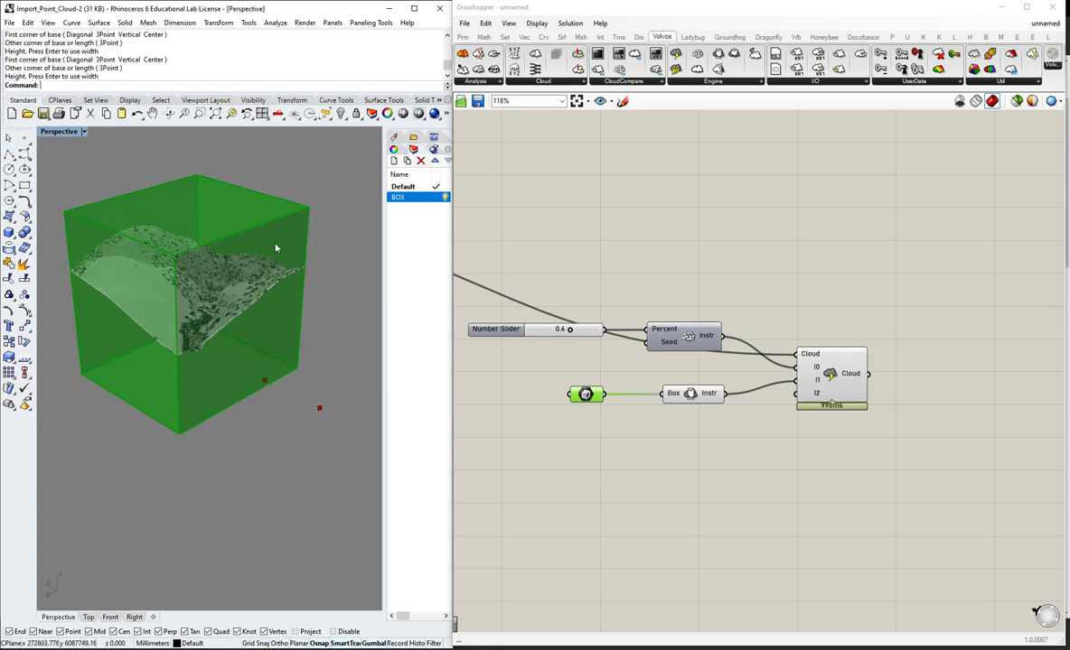
pyautogui.click(585, 449)
# - Examine the cropped terrain cloud inside the box from several angles and the Box Crop wiring into the Cloud Engine
pyautogui.moveTo(271, 325); pyautogui.dragTo(166, 291, button='right')
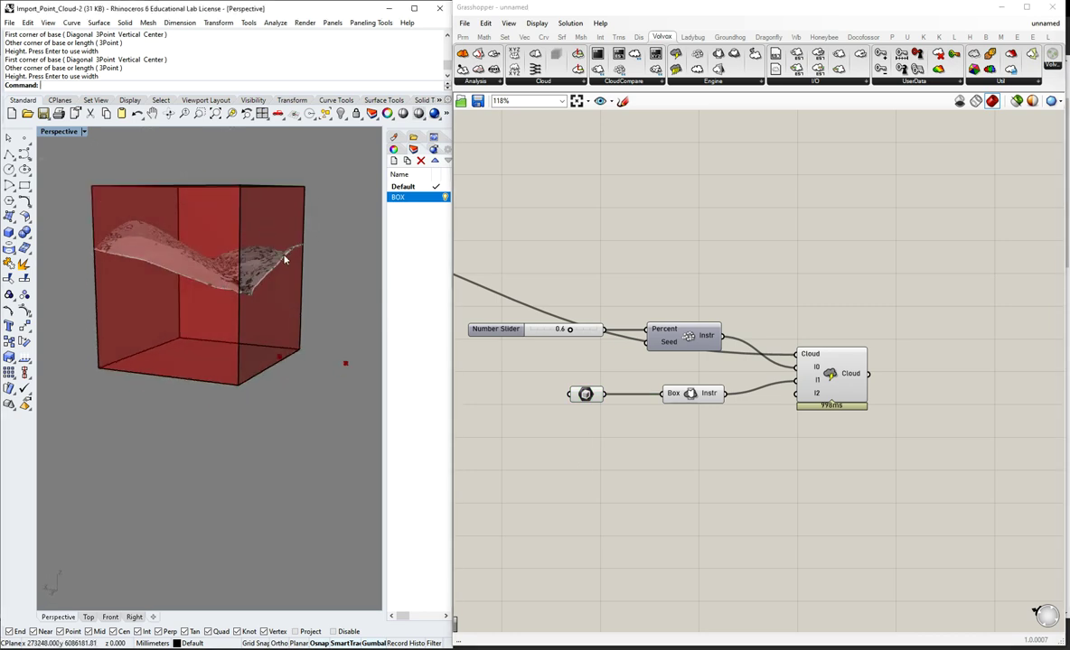
pyautogui.moveTo(285, 260); pyautogui.dragTo(95, 293, button='right')
pyautogui.moveTo(192, 327); pyautogui.dragTo(289, 332, button='right')
pyautogui.scroll(-2, 919, 371)
pyautogui.scroll(-2, 920, 370)
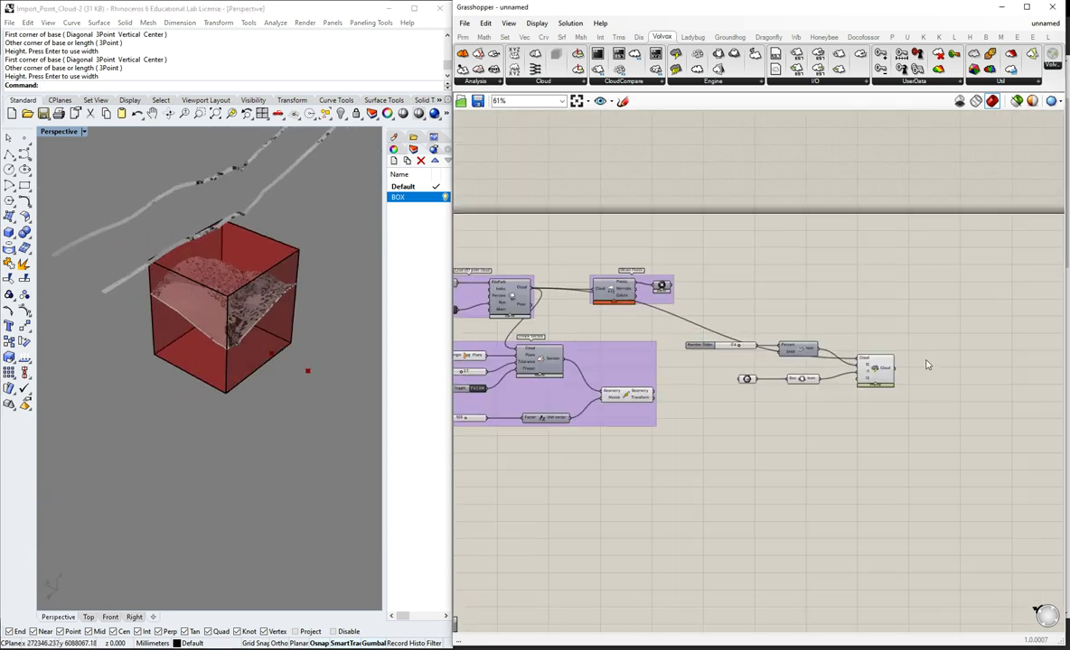
pyautogui.middleClick(514, 301)
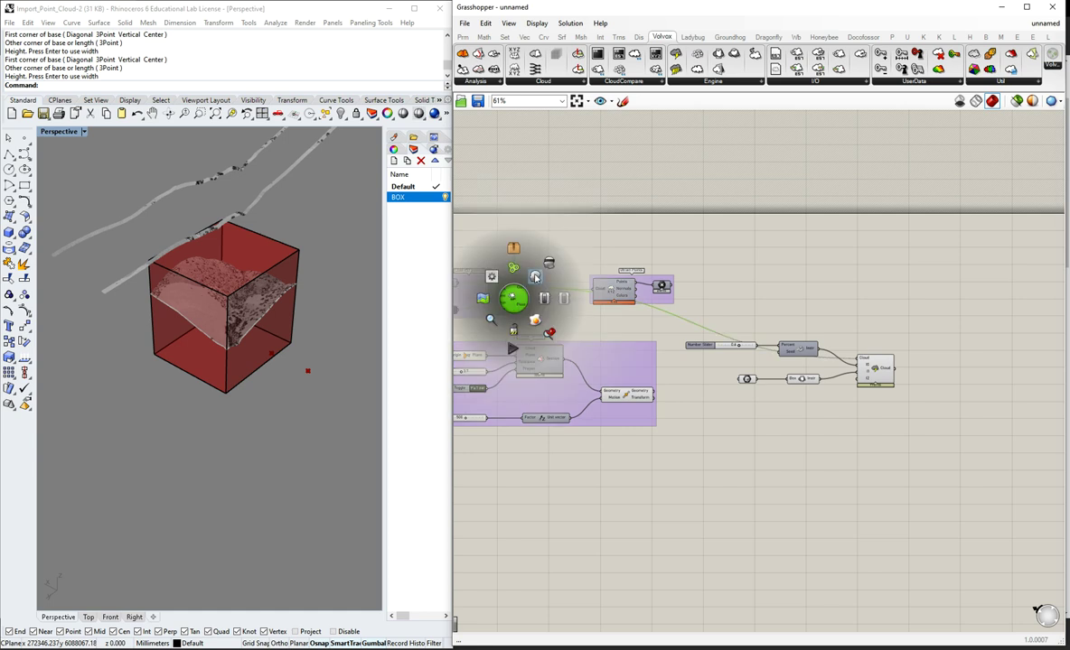
pyautogui.scroll(5, 830, 378)
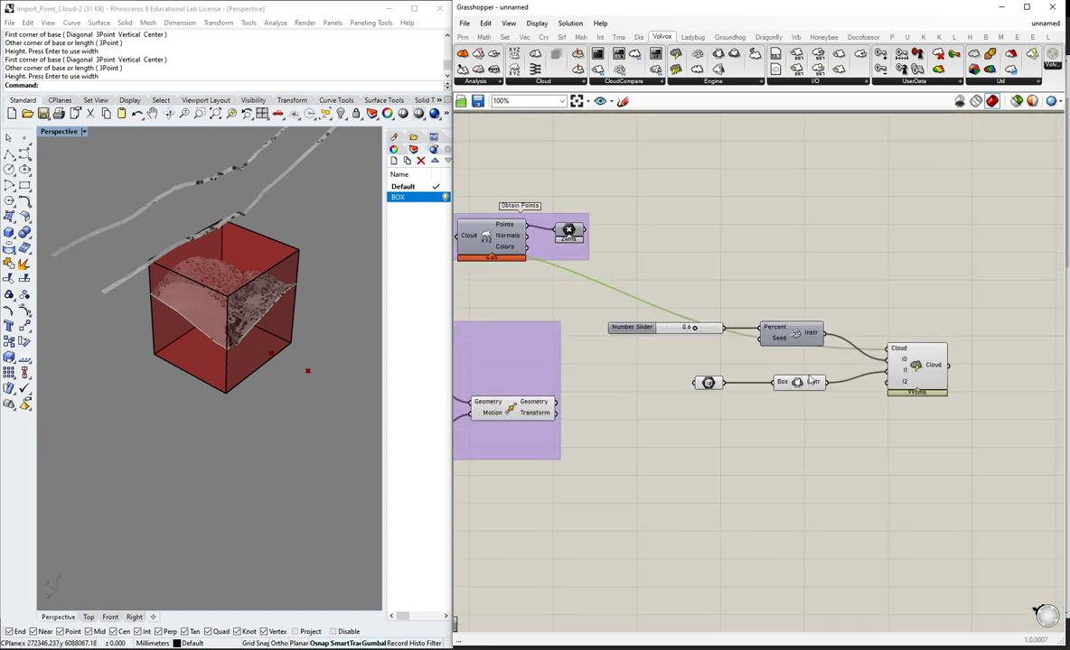
pyautogui.click(803, 385)
pyautogui.middleClick(779, 381)
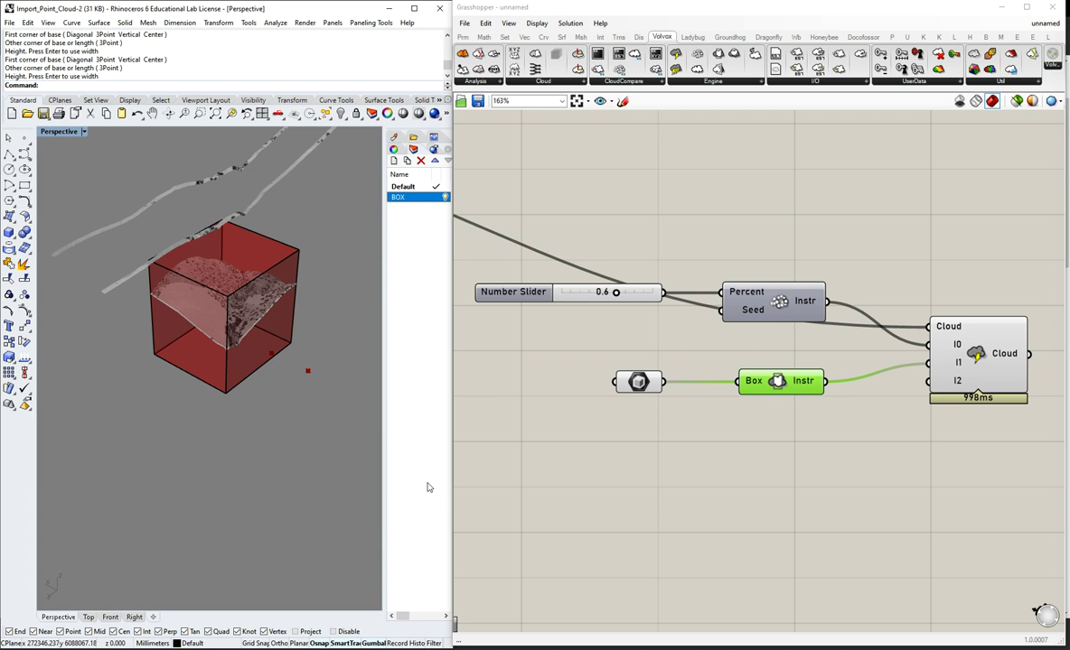
pyautogui.moveTo(289, 309); pyautogui.dragTo(256, 291, button='right')
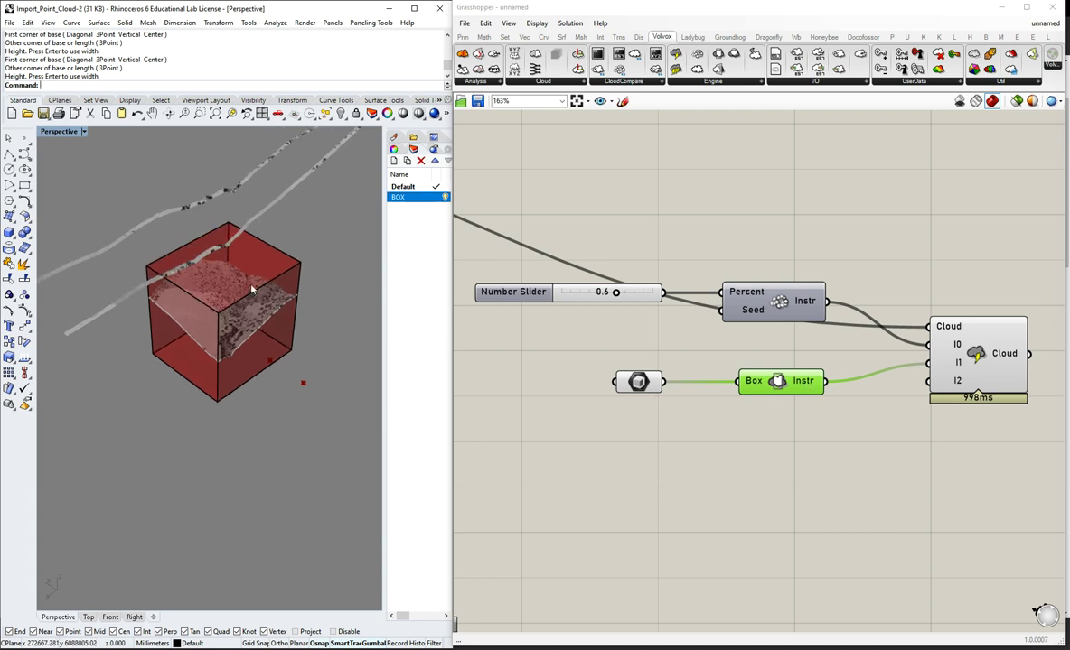
# - Hide the BOX layer, keeping the Box parameter's preview around the cropped cloud
pyautogui.middleClick(644, 382)
pyautogui.click(653, 406)
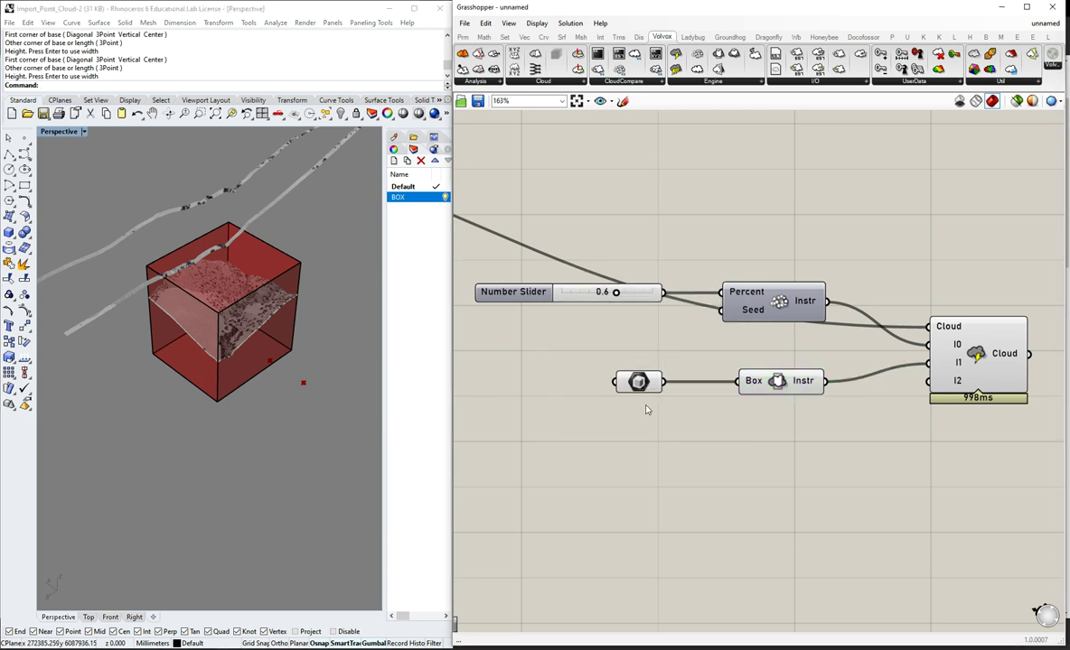
pyautogui.moveTo(244, 338); pyautogui.dragTo(276, 312, button='right')
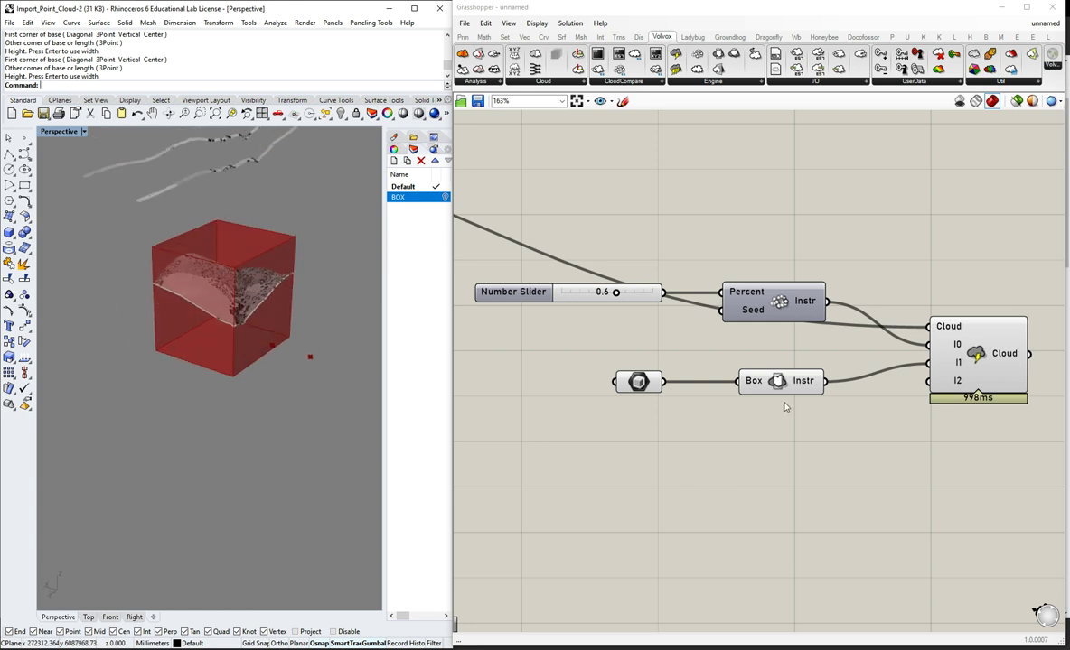
# - Turn on the preview of the e57 loading component to compare the full terrain with the crop box
pyautogui.scroll(-3, 745, 336)
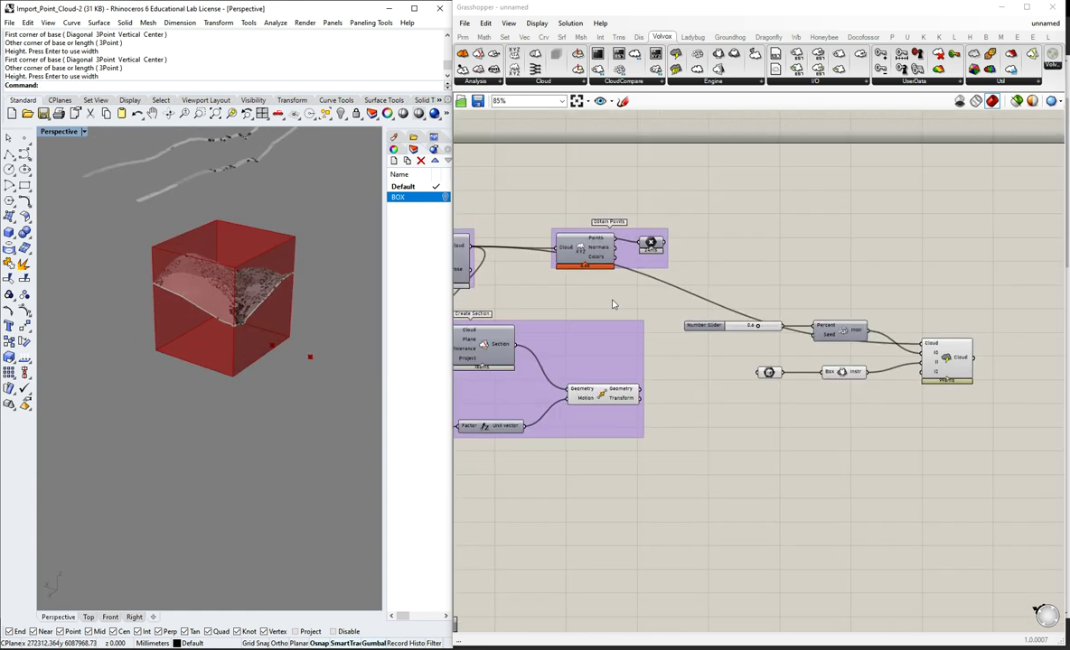
pyautogui.click(476, 264)
pyautogui.click(459, 258)
pyautogui.middleClick(459, 258)
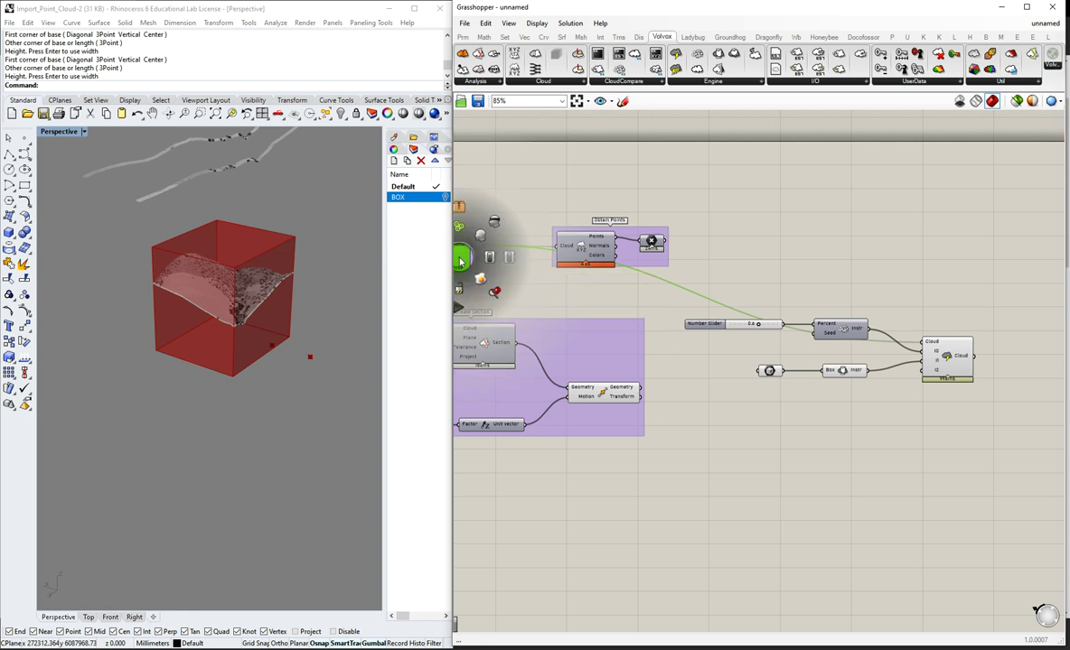
pyautogui.click(480, 240)
pyautogui.click(504, 166)
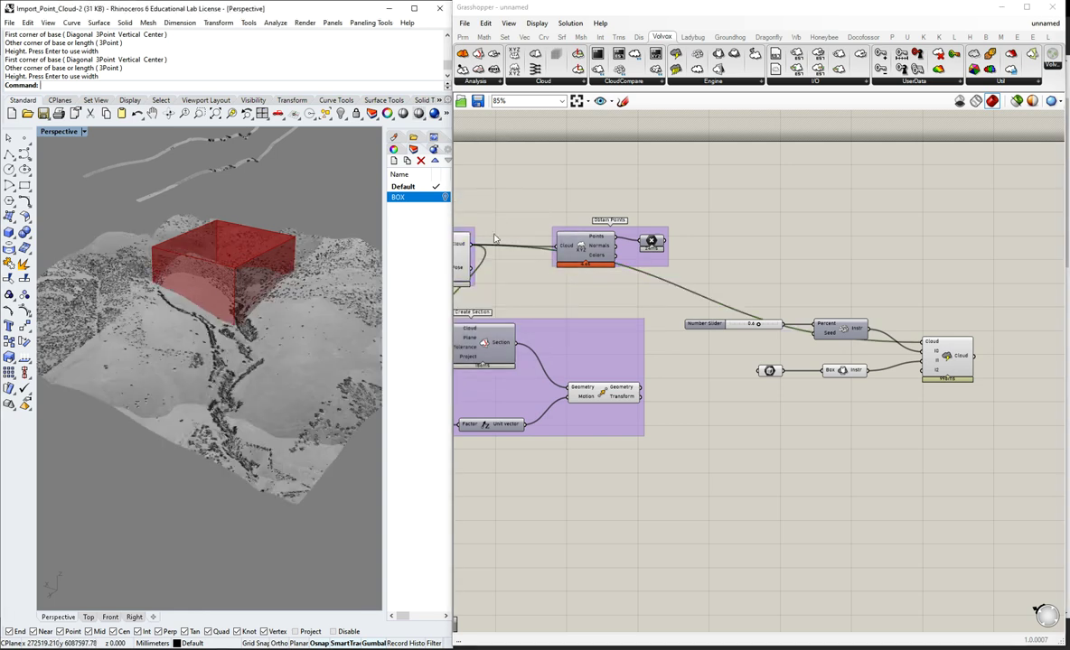
# - Add a Move component below the Box parameter and wire the Box parameter into its Geometry input
pyautogui.moveTo(238, 301); pyautogui.dragTo(205, 324, button='right')
pyautogui.scroll(-2, 612, 261)
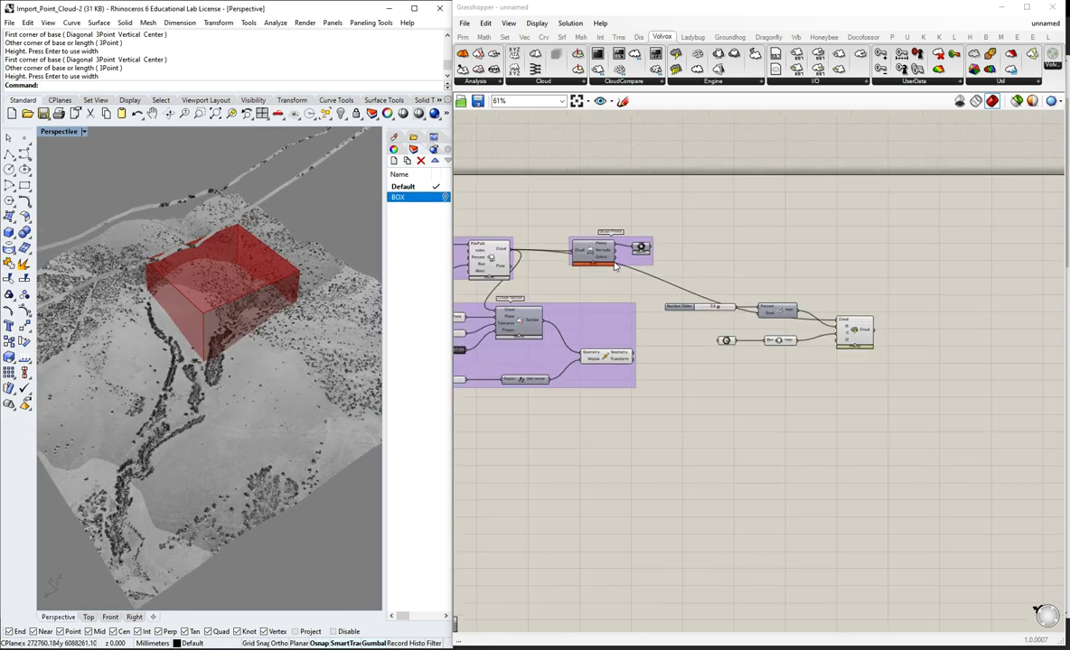
pyautogui.scroll(4, 467, 259)
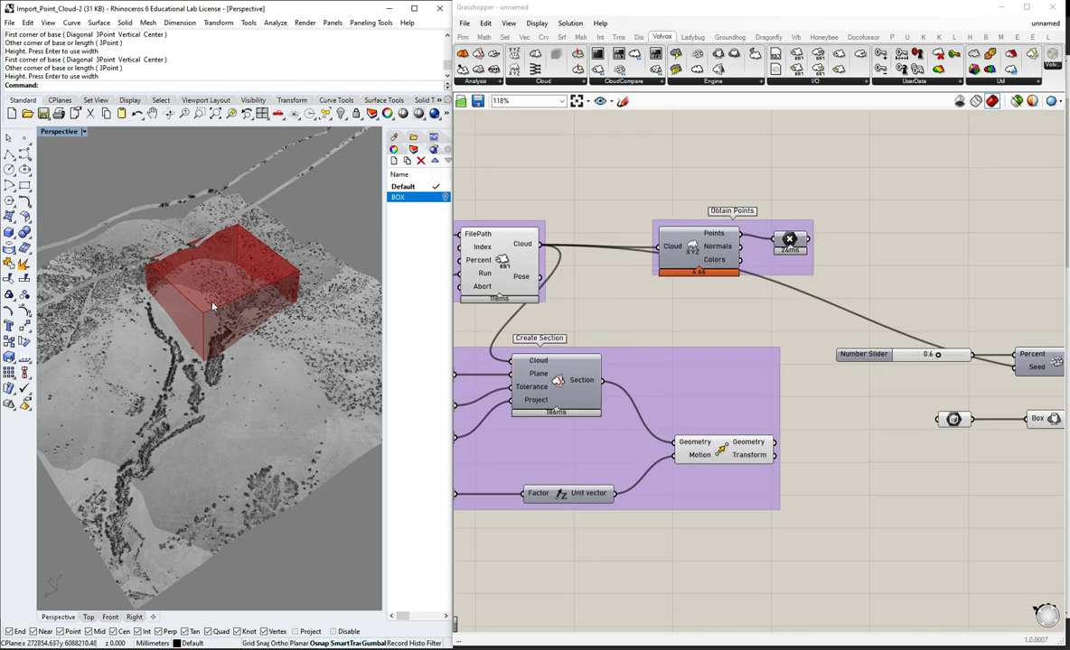
pyautogui.scroll(1, 719, 345)
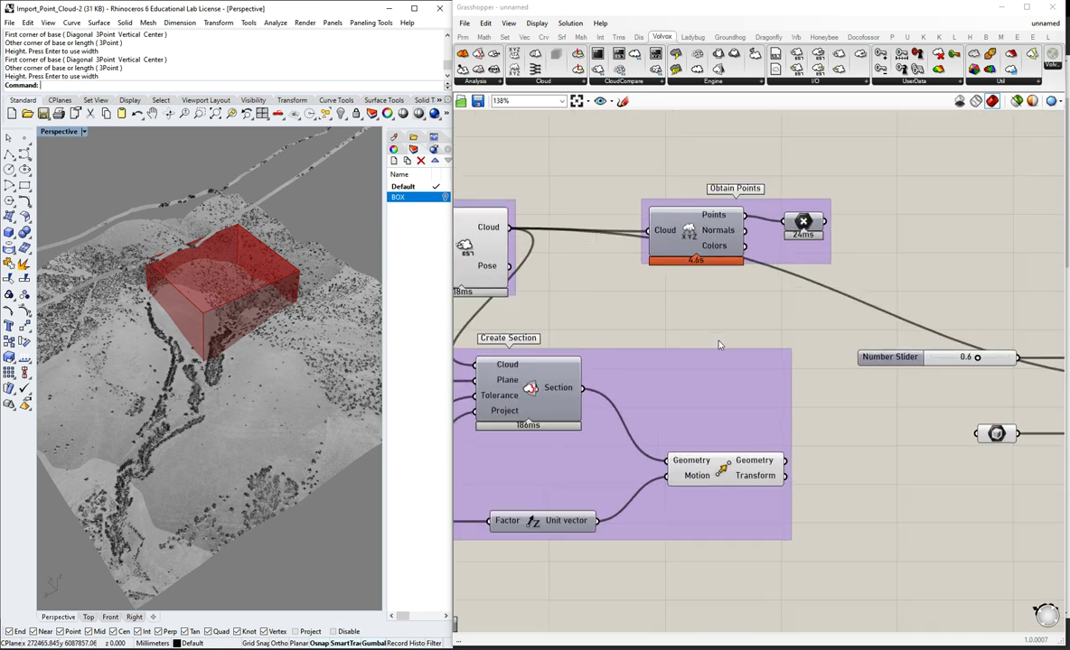
pyautogui.scroll(-3, 683, 239)
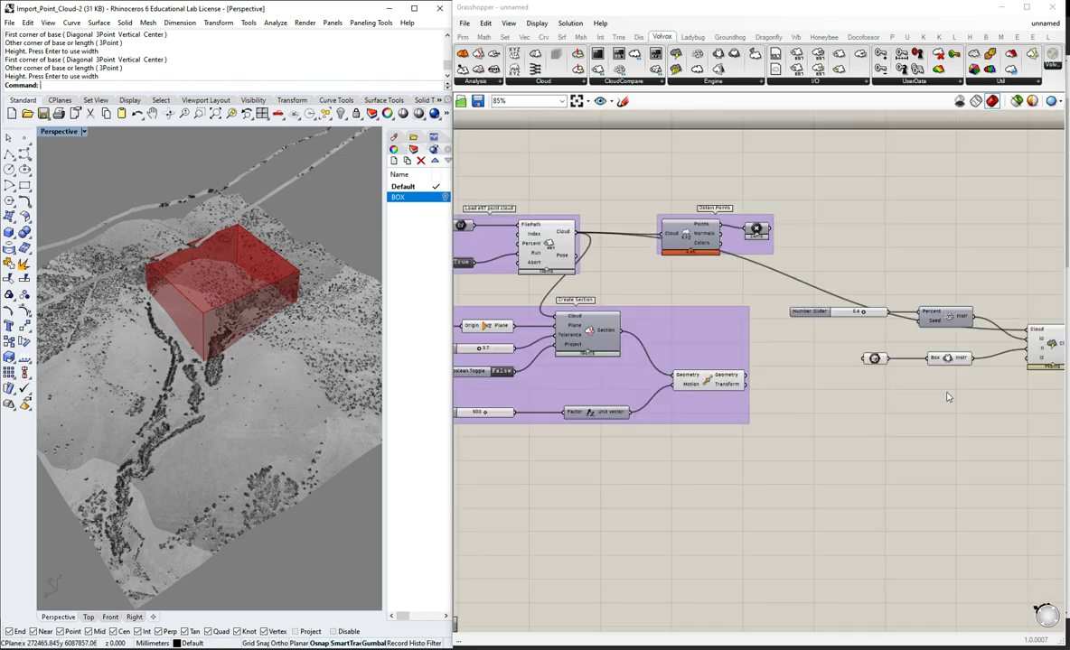
pyautogui.scroll(4, 947, 396)
pyautogui.doubleClick(849, 408)
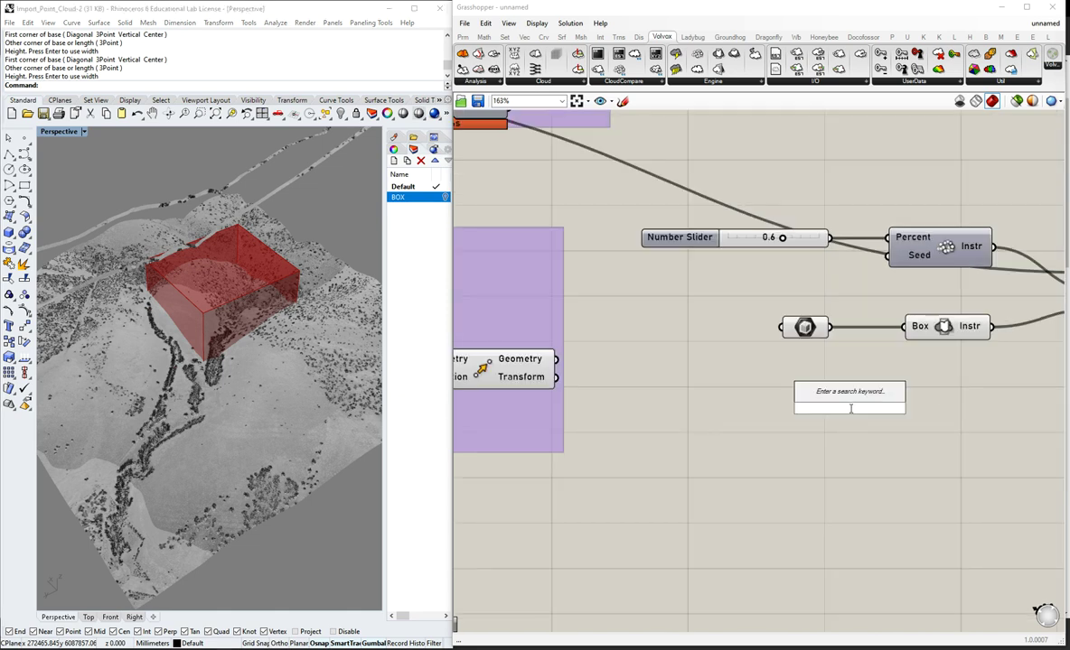
pyautogui.write('move')
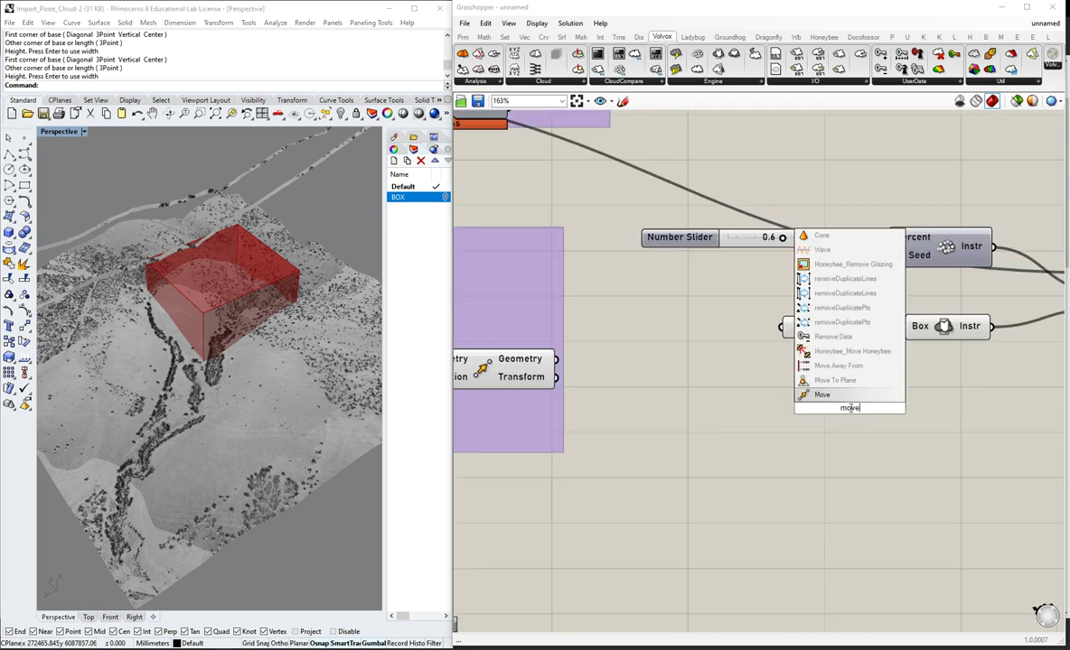
pyautogui.press('Return')
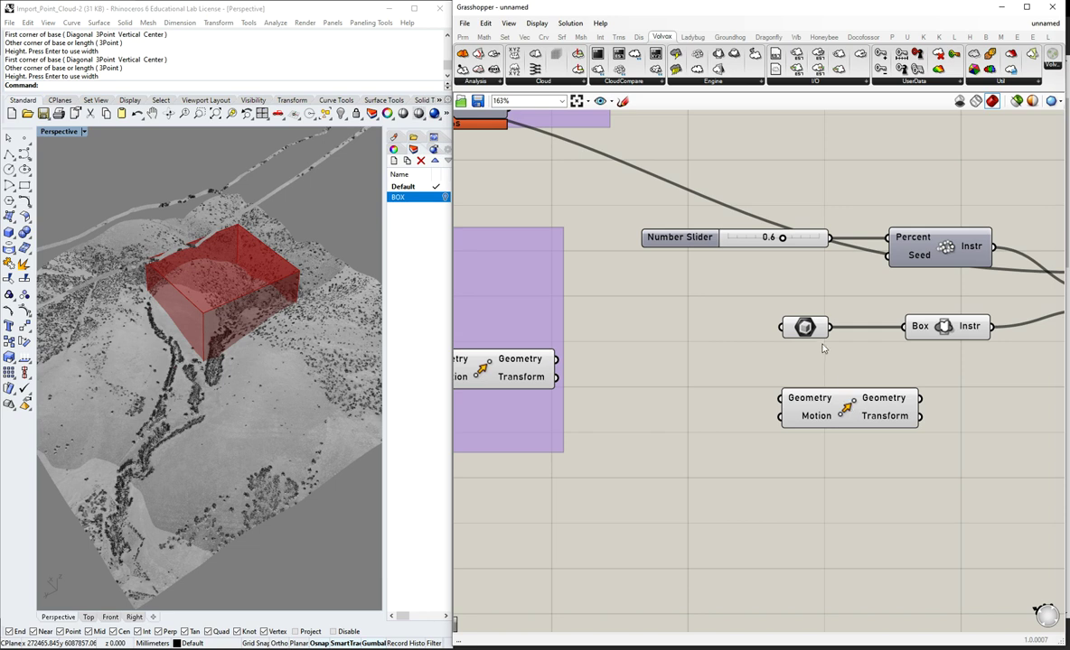
pyautogui.moveTo(829, 327); pyautogui.dragTo(736, 423)
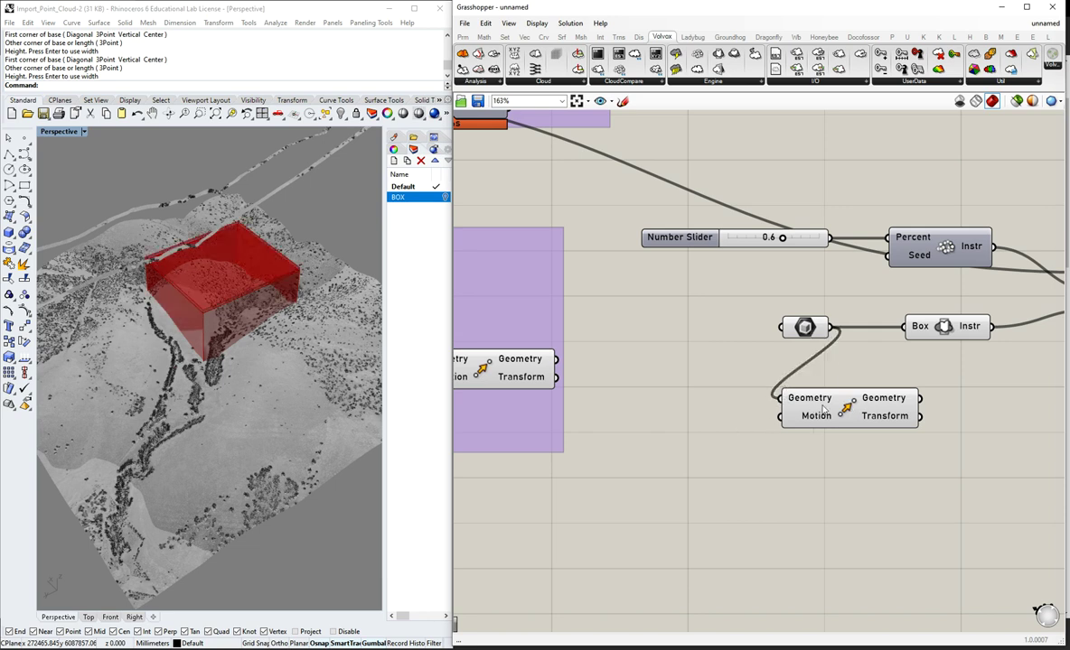
pyautogui.moveTo(823, 408); pyautogui.dragTo(864, 410)
# - Add a Unit Z vector component and wire its Unit vector output into the new Move component's Motion input
pyautogui.click(692, 446)
pyautogui.doubleClick(680, 444)
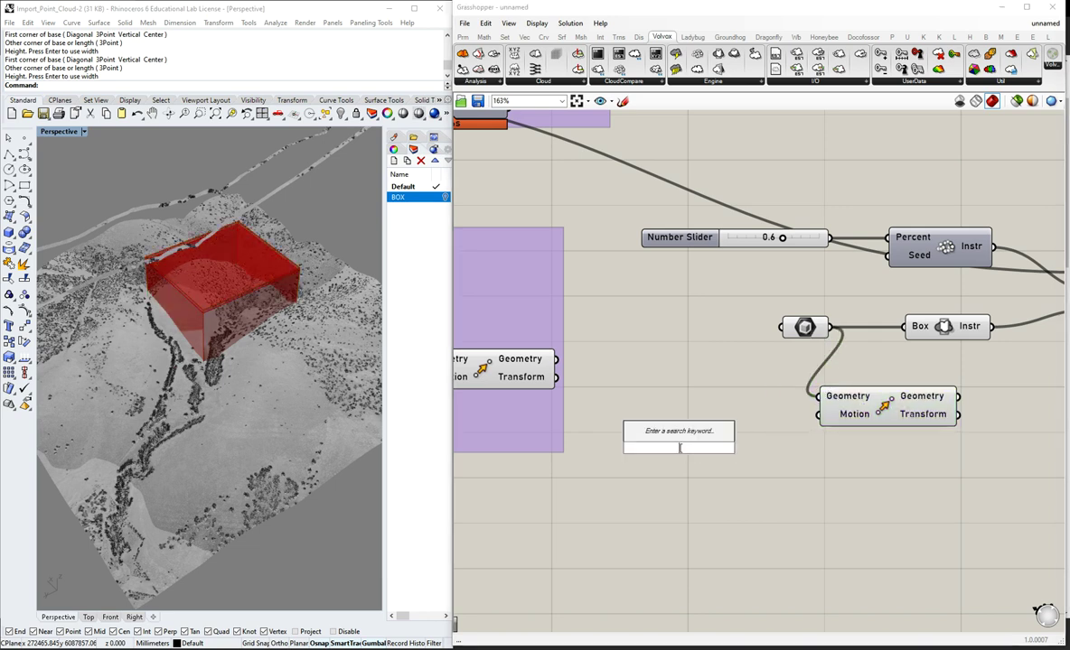
pyautogui.write('unit z')
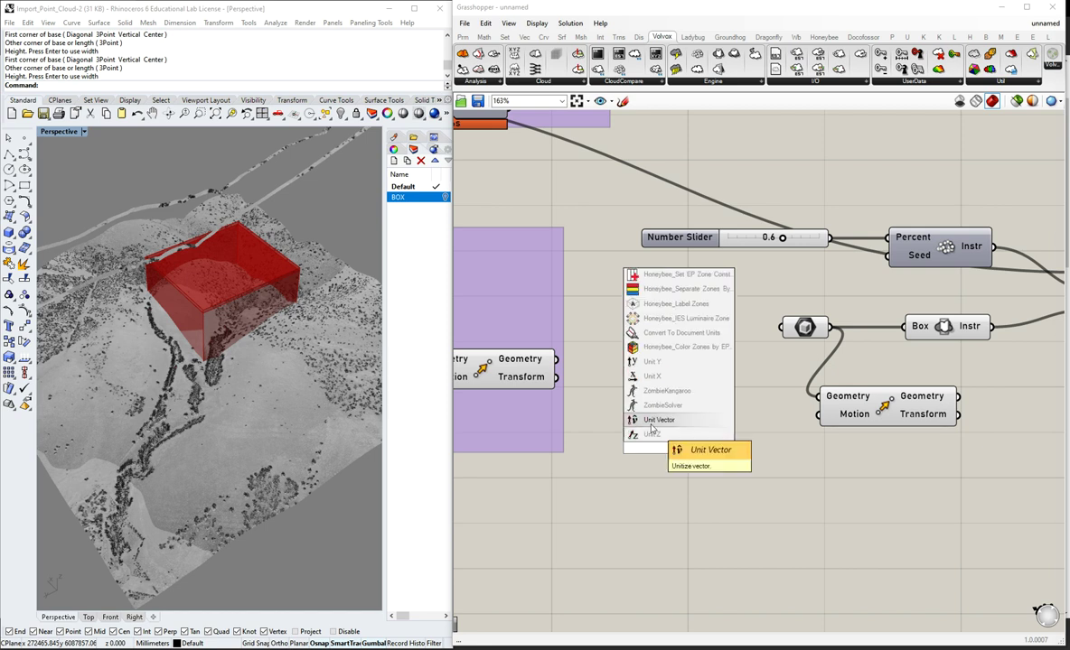
pyautogui.click(678, 434)
pyautogui.moveTo(743, 449); pyautogui.dragTo(818, 414)
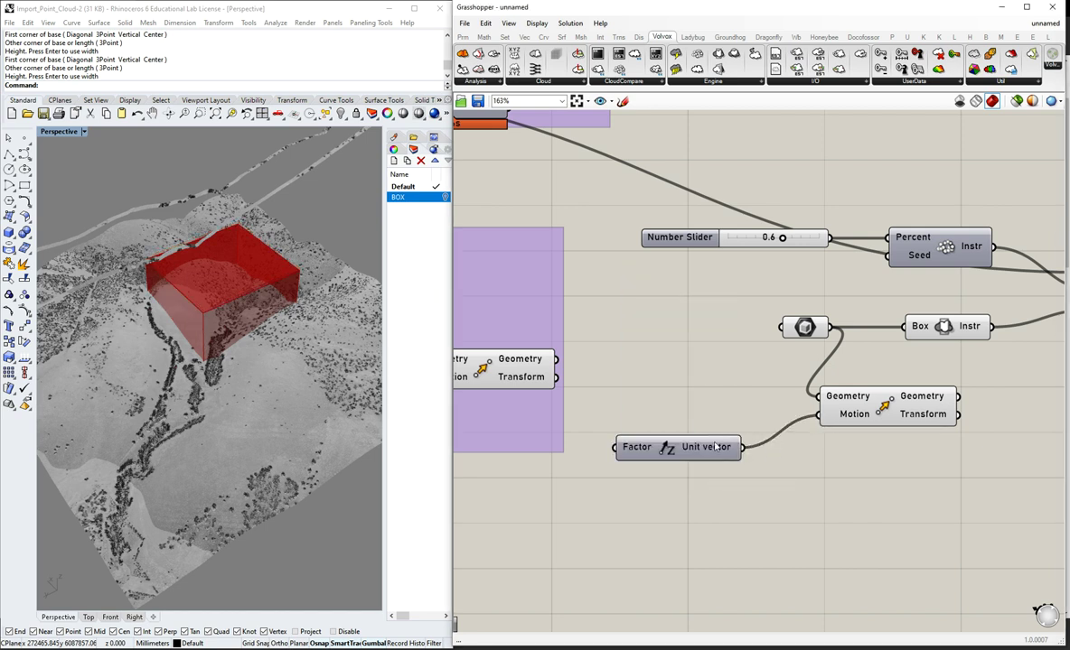
pyautogui.moveTo(709, 449); pyautogui.dragTo(746, 448)
# - Create a number slider set to 500 and wire it into the Factor input of the new Unit Z component
pyautogui.click(725, 512)
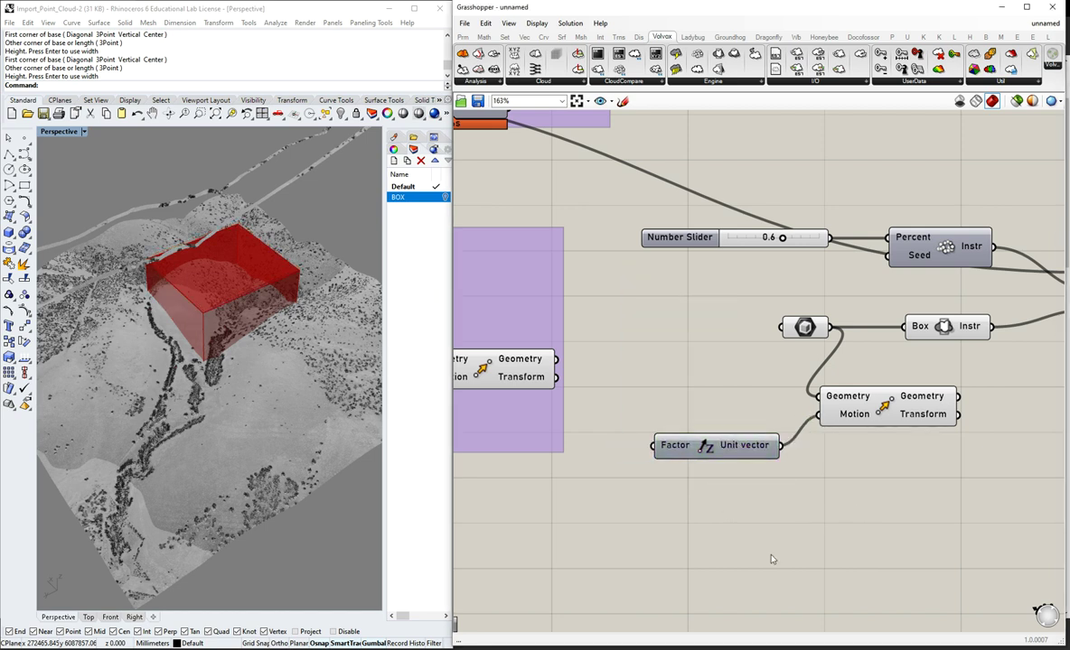
pyautogui.doubleClick(732, 545)
pyautogui.write('500')
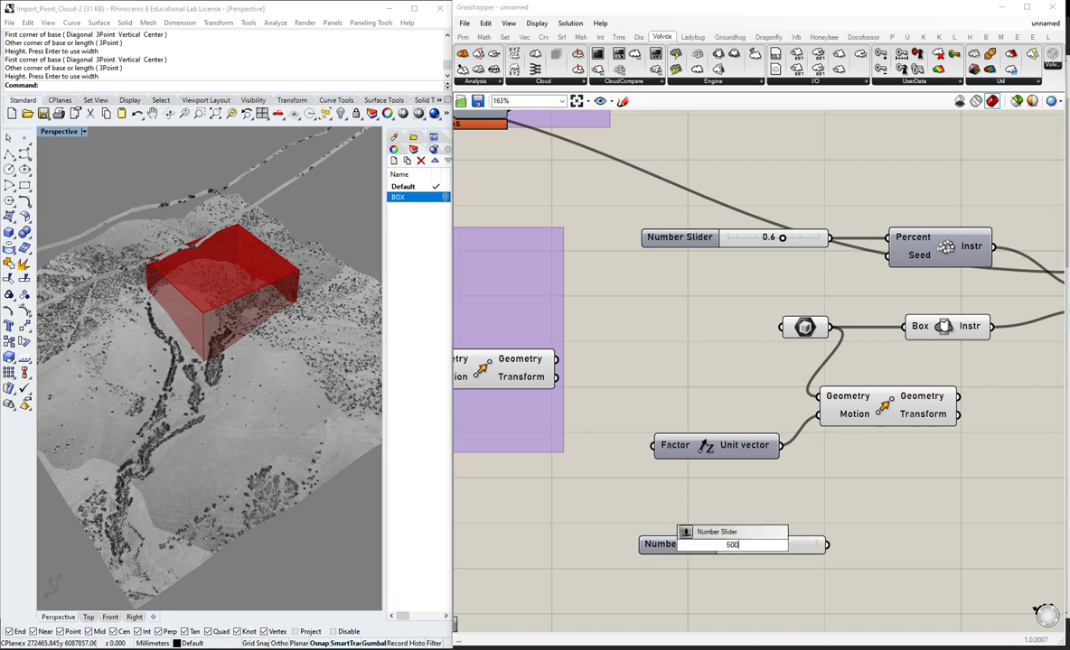
pyautogui.press('Return')
pyautogui.moveTo(669, 545); pyautogui.dragTo(485, 524)
pyautogui.moveTo(643, 523); pyautogui.dragTo(654, 446)
# - Turn off the Box parameter's preview so only the moved copy of the box is displayed above the terrain
pyautogui.click(203, 400)
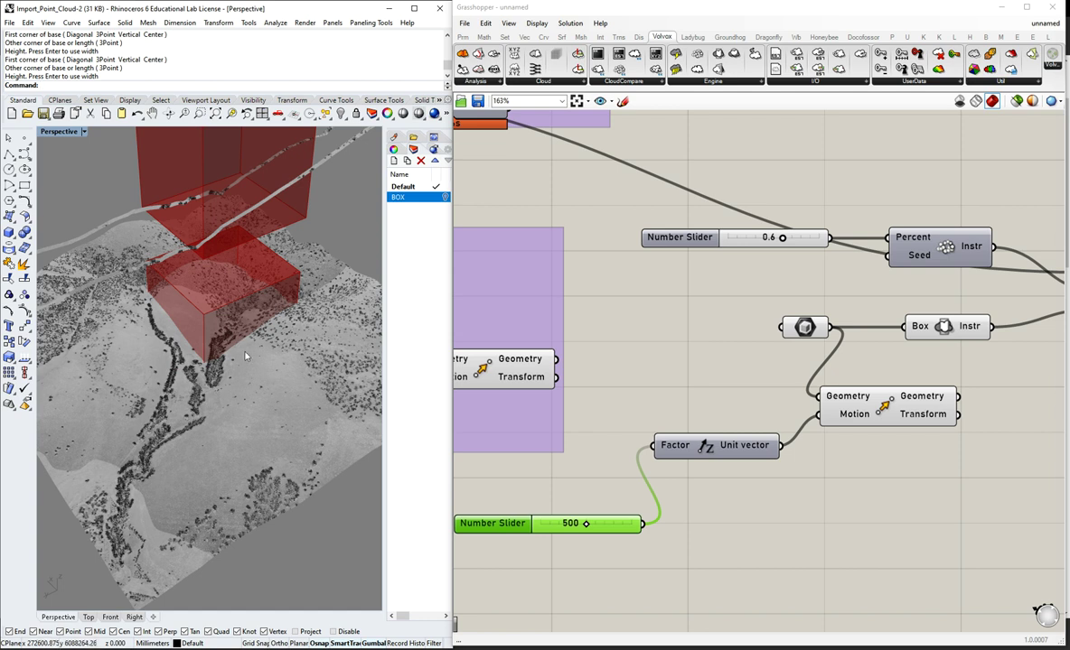
pyautogui.scroll(-4, 248, 361)
pyautogui.moveTo(251, 363); pyautogui.dragTo(246, 318, button='right')
pyautogui.scroll(2, 253, 229)
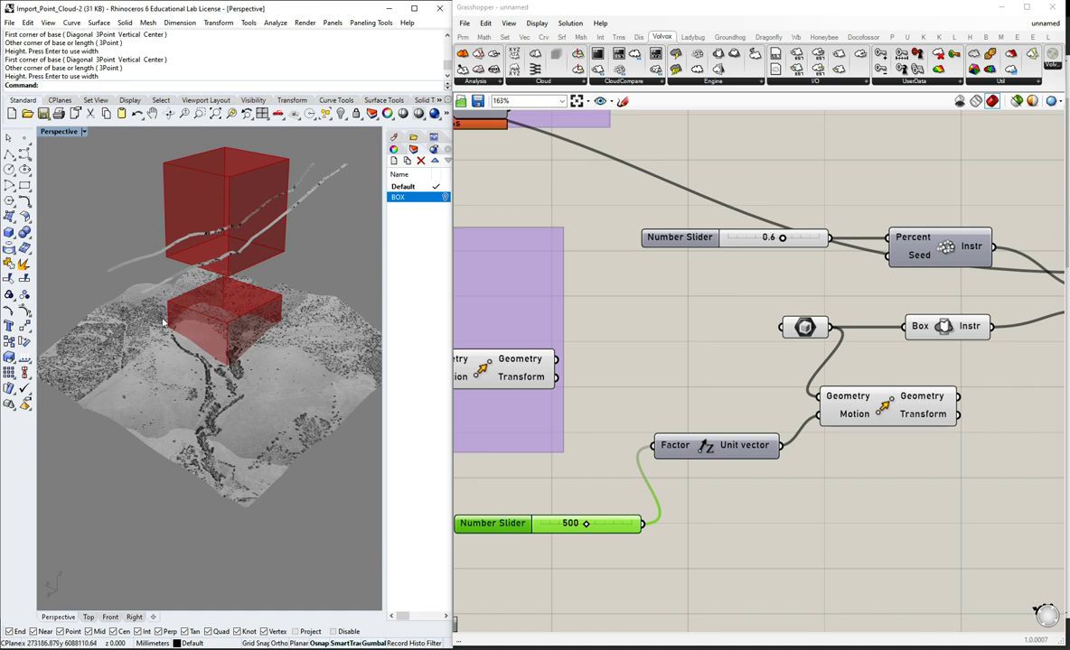
pyautogui.click(759, 349)
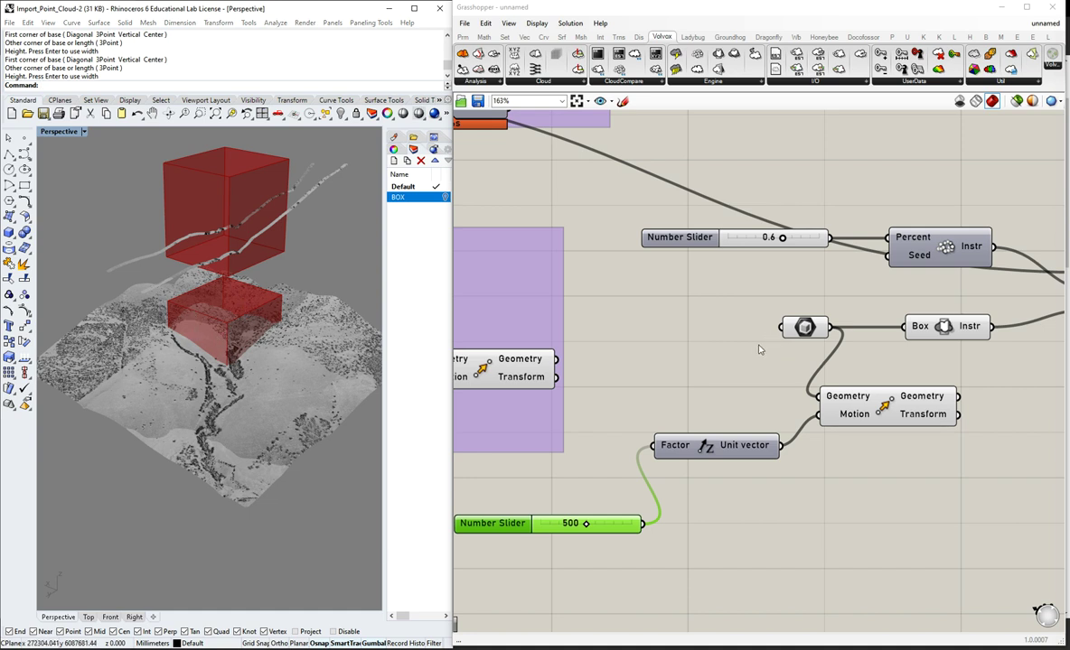
pyautogui.click(805, 328)
pyautogui.middleClick(810, 334)
pyautogui.click(832, 310)
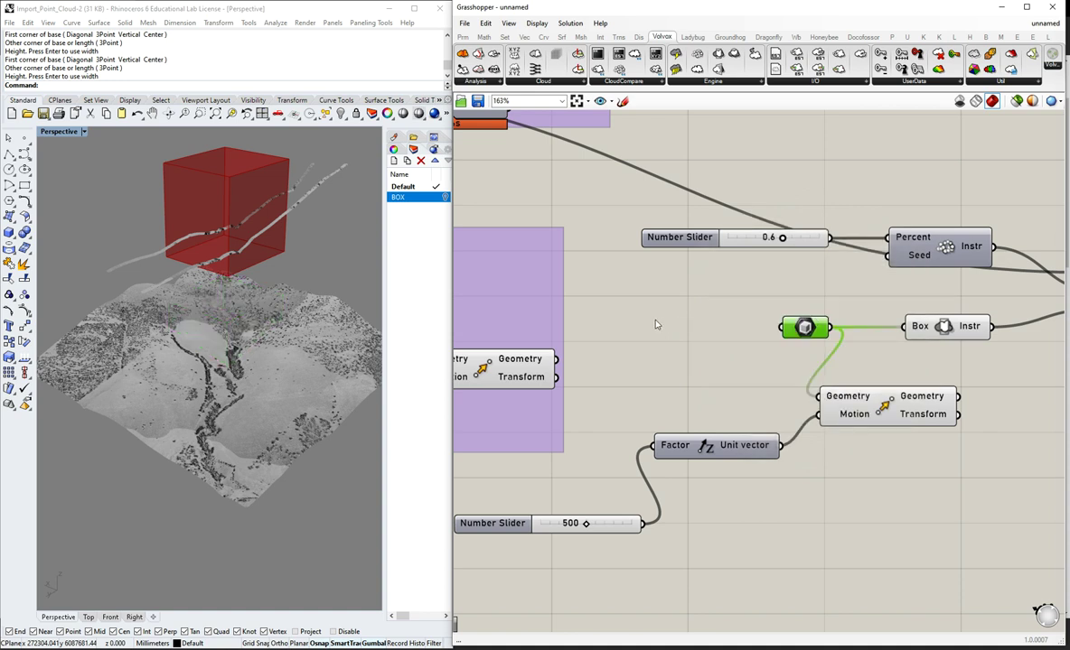
pyautogui.click(606, 296)
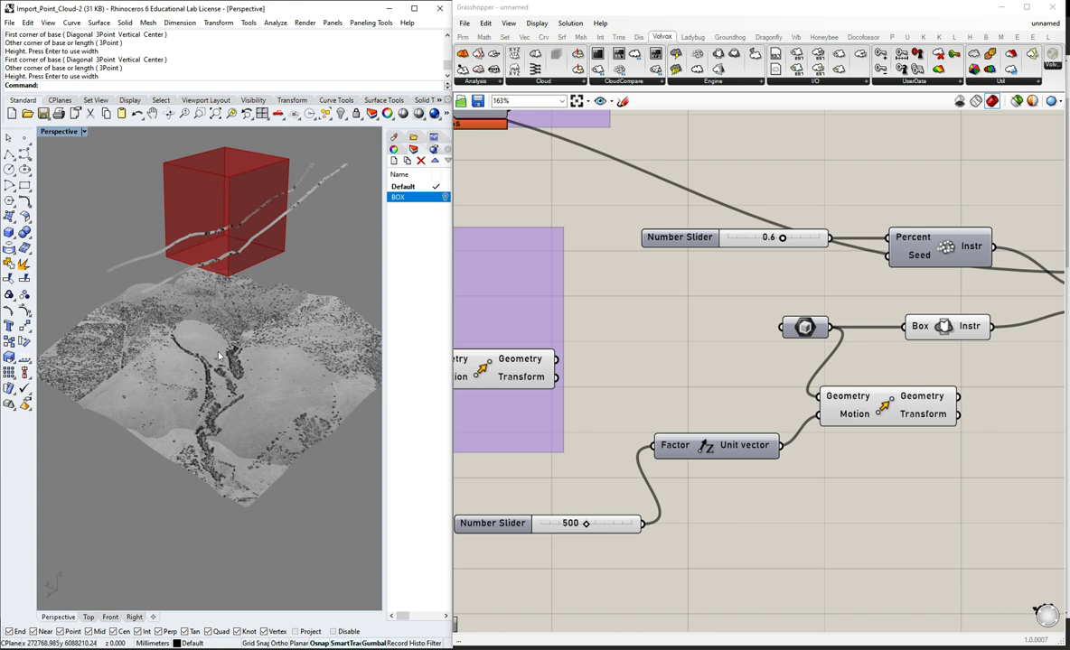
pyautogui.moveTo(224, 343); pyautogui.dragTo(223, 383, button='right')
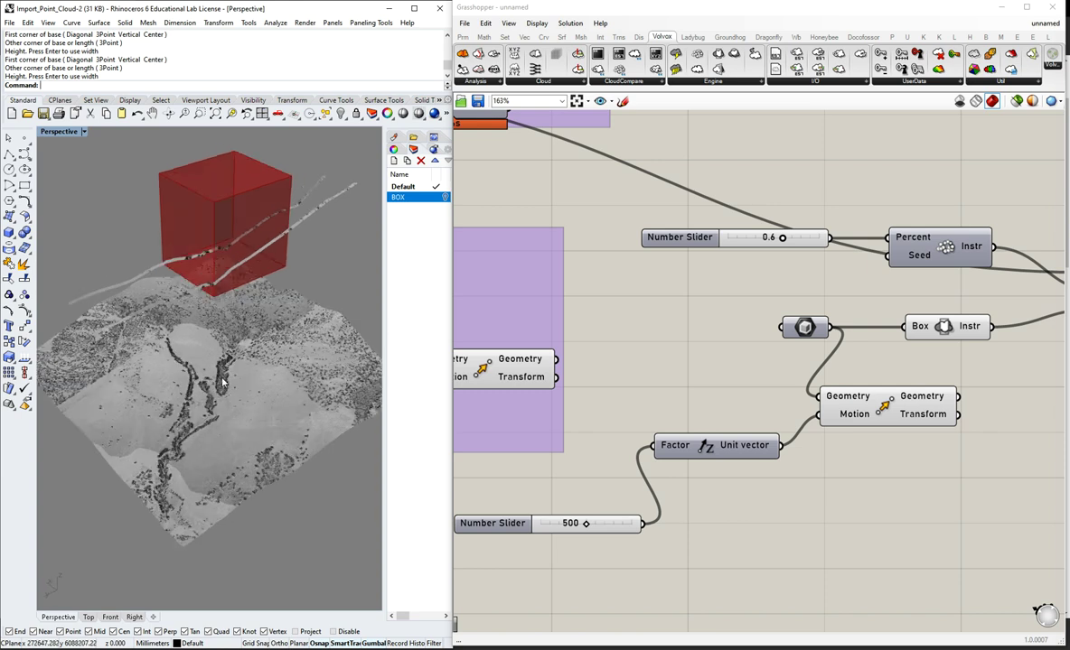
pyautogui.scroll(-3, 171, 330)
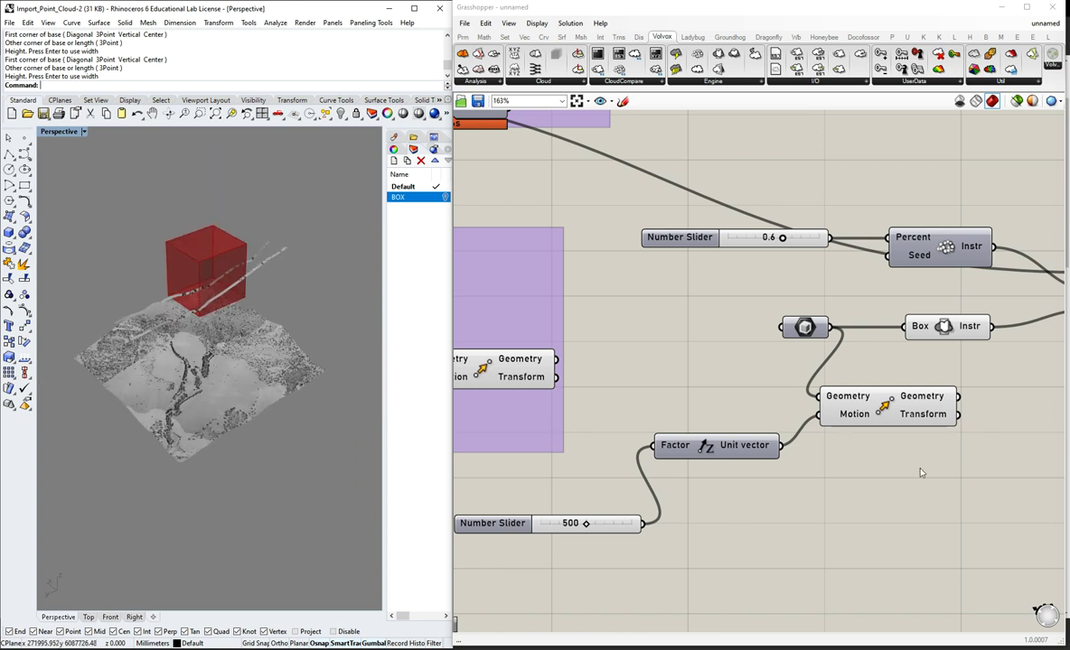
pyautogui.scroll(-3, 714, 361)
pyautogui.scroll(3, 958, 380)
# - Shift the random subsample and Box Crop instruction components closer to the Cloud Engine
pyautogui.click(949, 287)
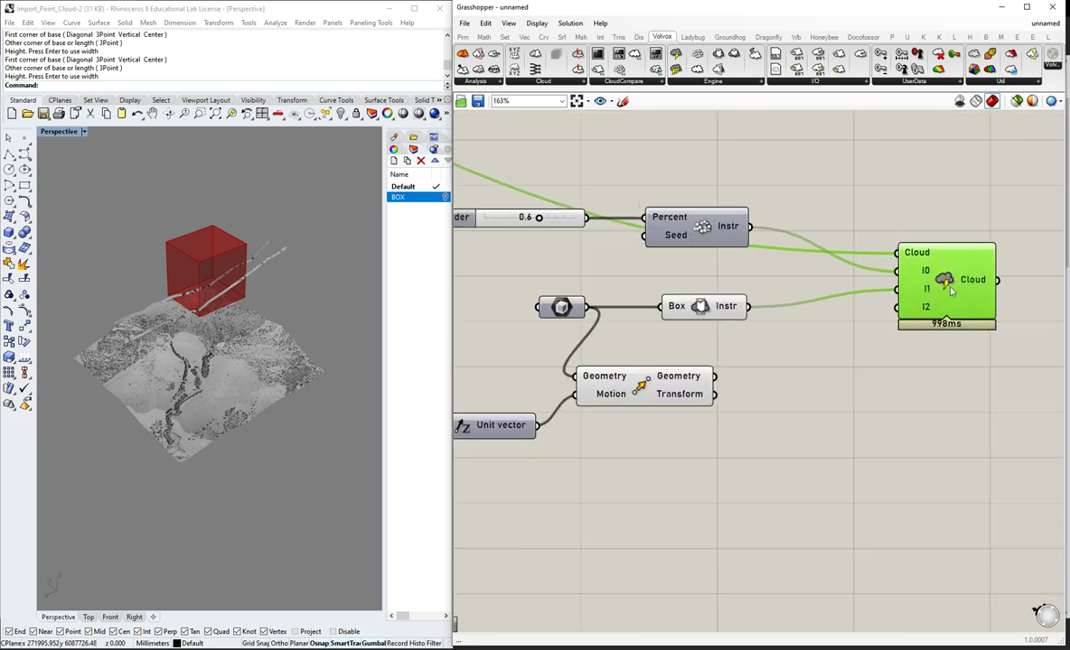
pyautogui.moveTo(950, 289); pyautogui.dragTo(953, 290)
pyautogui.moveTo(709, 226); pyautogui.dragTo(749, 226)
pyautogui.moveTo(713, 307); pyautogui.dragTo(755, 308)
pyautogui.click(797, 432)
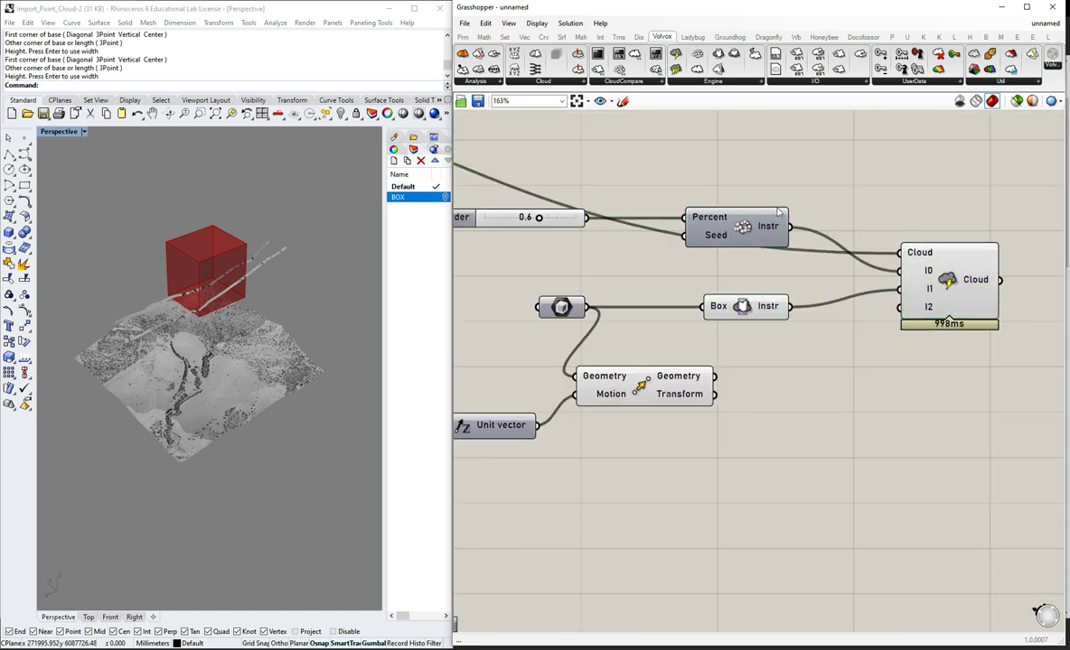
# - Add the Volvox engine's cloud transformation instruction component below the Box Crop component
pyautogui.click(760, 82)
pyautogui.click(702, 221)
pyautogui.moveTo(773, 388); pyautogui.dragTo(862, 412)
# - Spread out the Cloud Engine, subsample component, 0.6 slider, Box parameter and Box Crop to make room in the definition
pyautogui.moveTo(949, 318); pyautogui.dragTo(1015, 317)
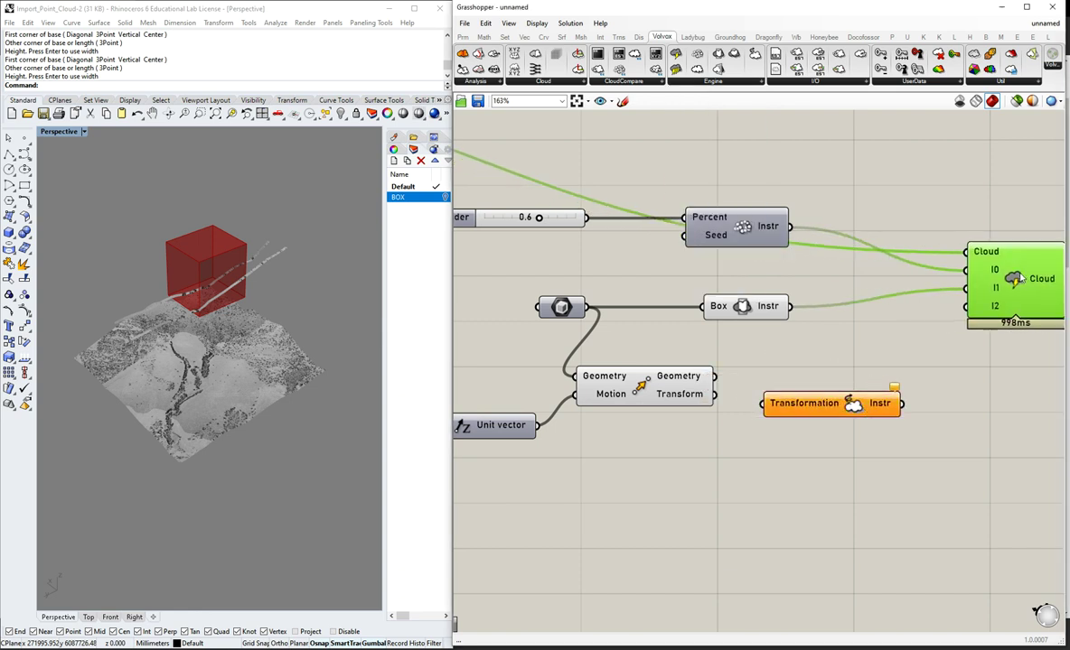
pyautogui.moveTo(736, 226); pyautogui.dragTo(817, 230)
pyautogui.click(566, 222)
pyautogui.moveTo(566, 222); pyautogui.dragTo(627, 222)
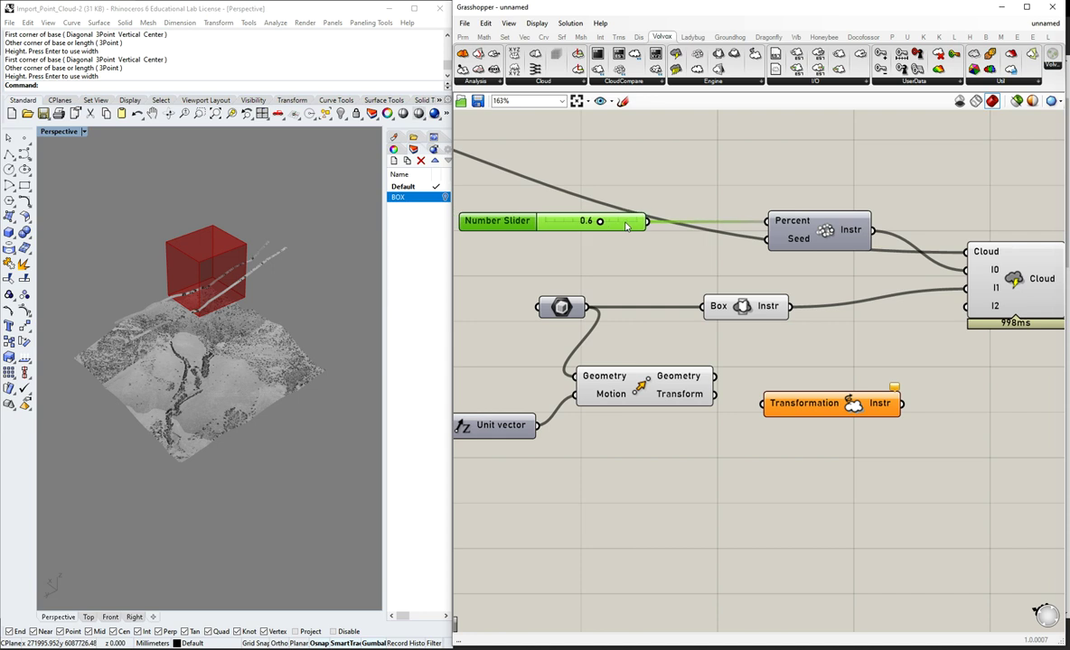
pyautogui.moveTo(562, 307); pyautogui.dragTo(512, 307)
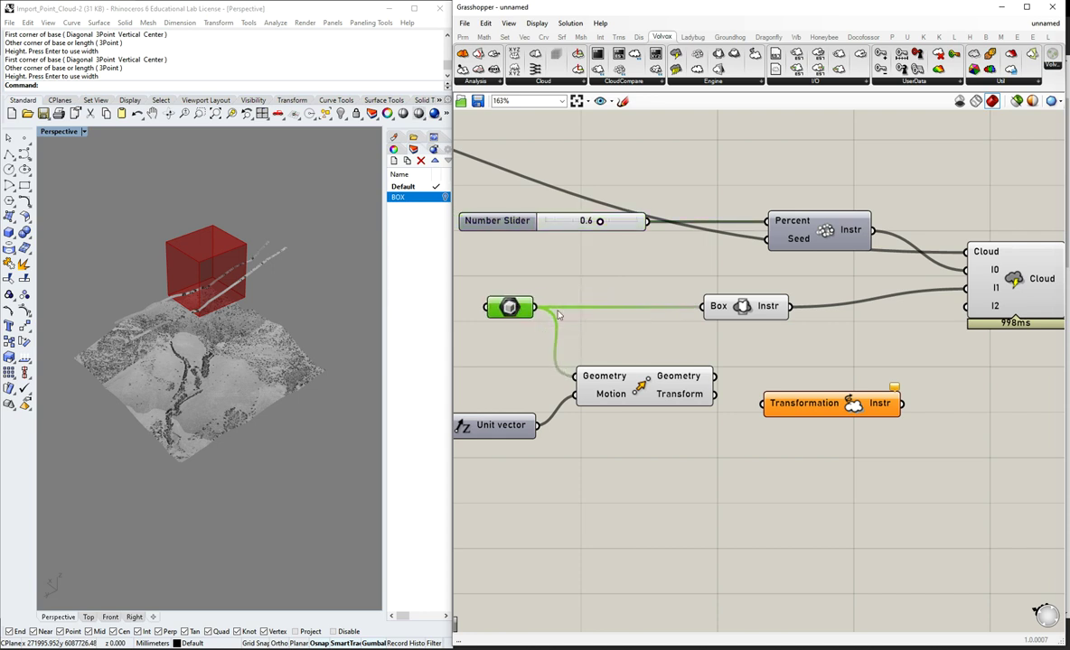
pyautogui.moveTo(741, 307); pyautogui.dragTo(818, 306)
# - Align the random subsample, Box Crop and transformation instruction components in one column beside the Cloud Engine
pyautogui.scroll(-3, 675, 245)
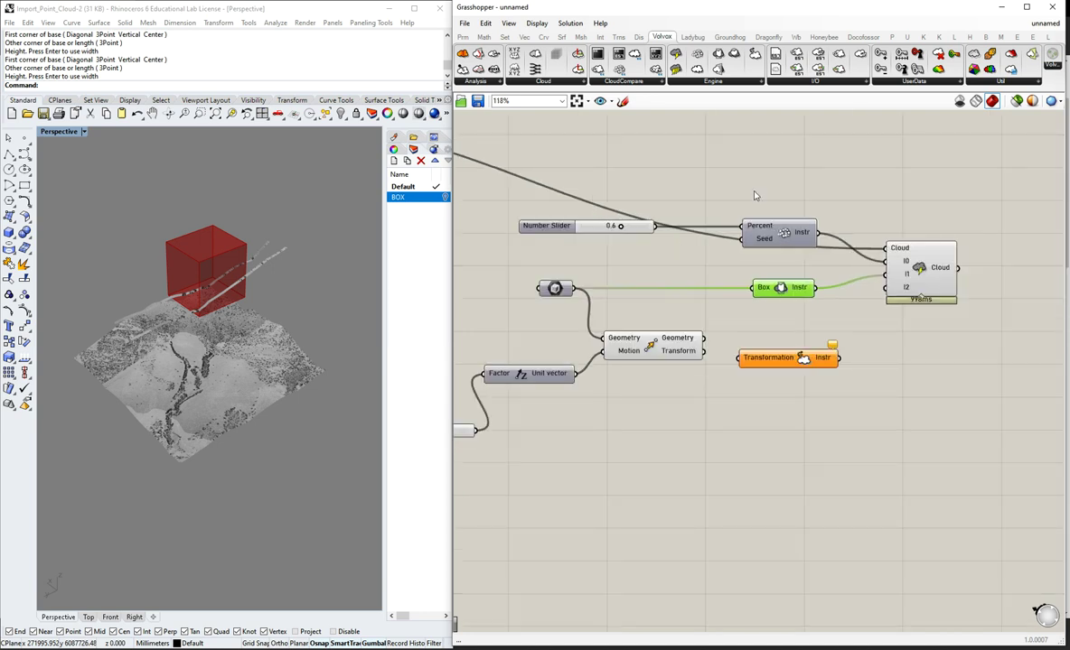
pyautogui.moveTo(721, 186); pyautogui.dragTo(825, 309)
pyautogui.moveTo(798, 235); pyautogui.dragTo(812, 235)
pyautogui.click(747, 333)
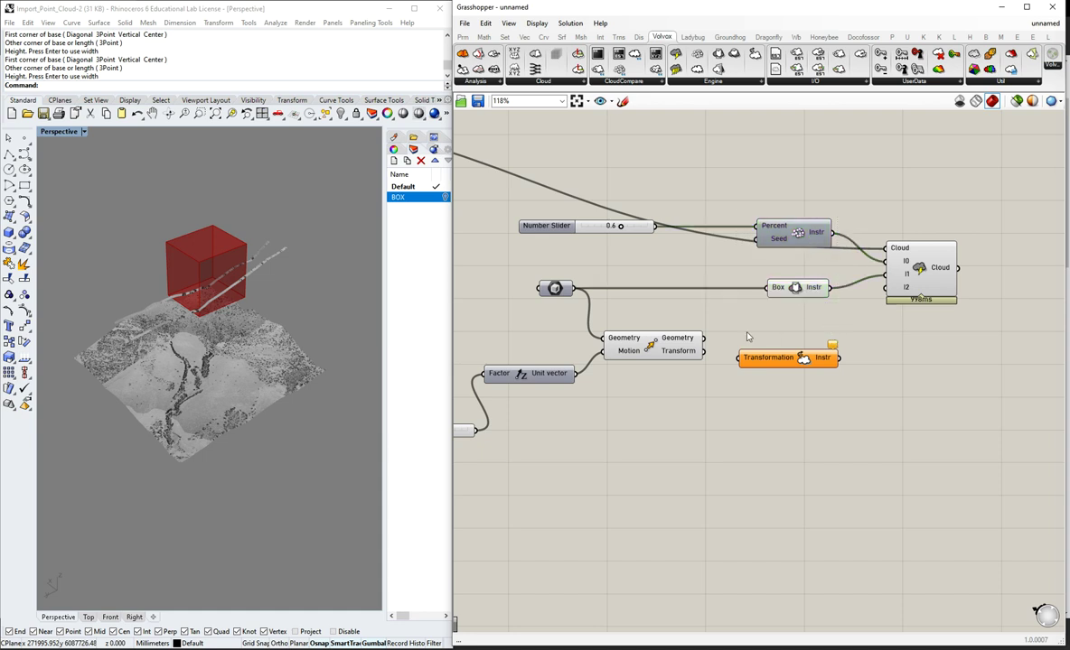
pyautogui.moveTo(730, 168); pyautogui.dragTo(817, 388)
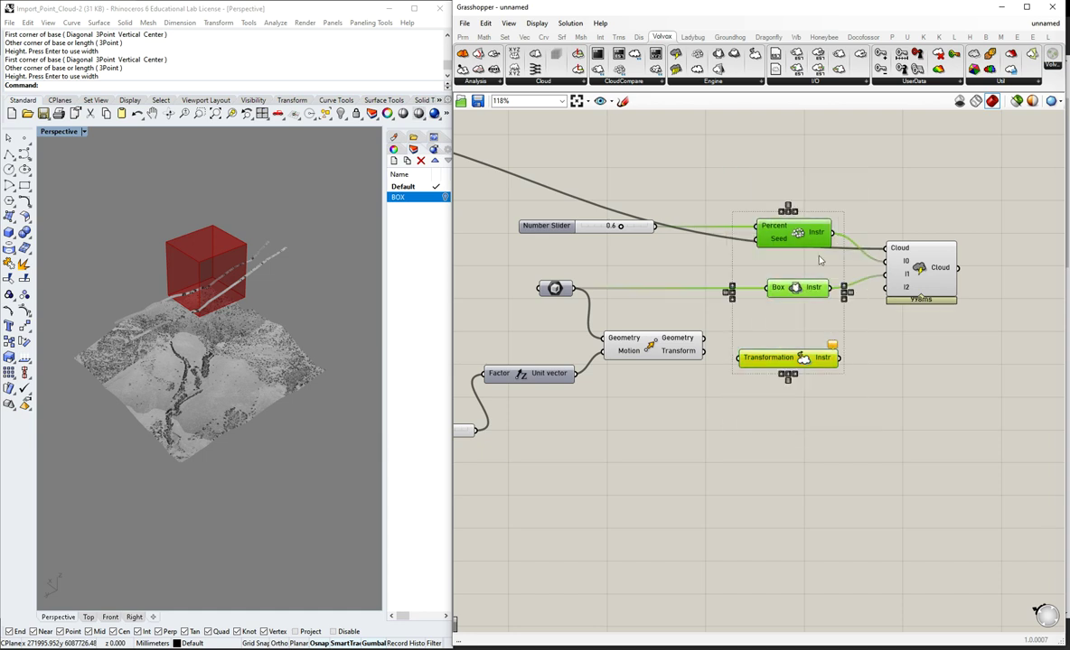
pyautogui.click(852, 296)
pyautogui.click(884, 375)
pyautogui.moveTo(819, 364); pyautogui.dragTo(822, 364)
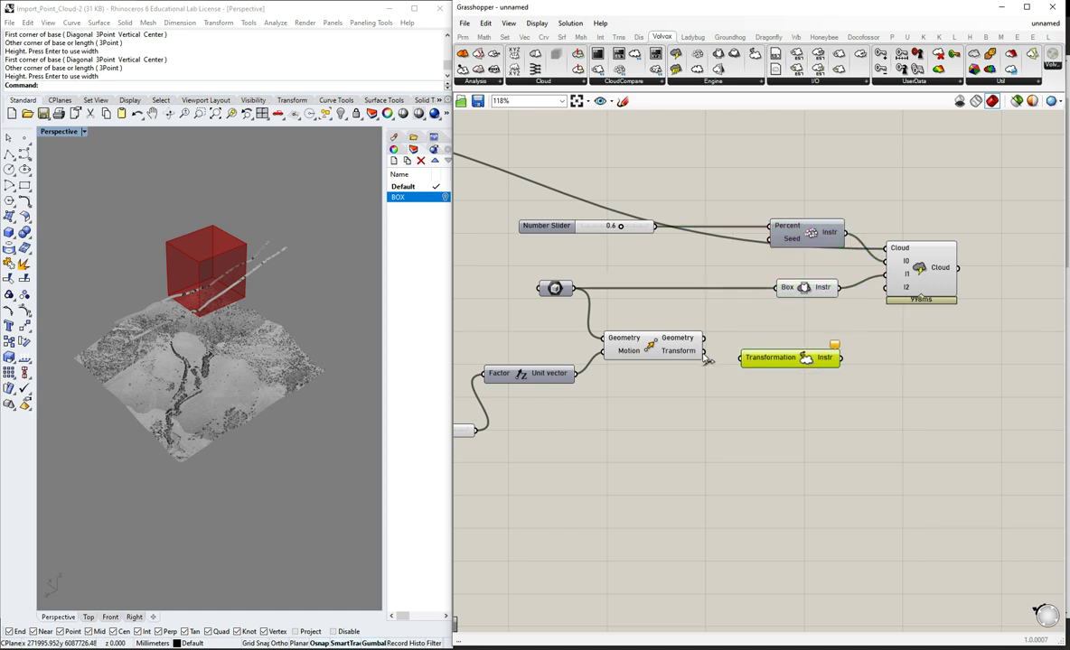
# - Wire the Move component's Transform output into the transformation instruction, and its Instr output into the Cloud Engine's I2 input
pyautogui.moveTo(704, 354); pyautogui.dragTo(742, 361)
pyautogui.click(888, 384)
pyautogui.moveTo(840, 359); pyautogui.dragTo(880, 292)
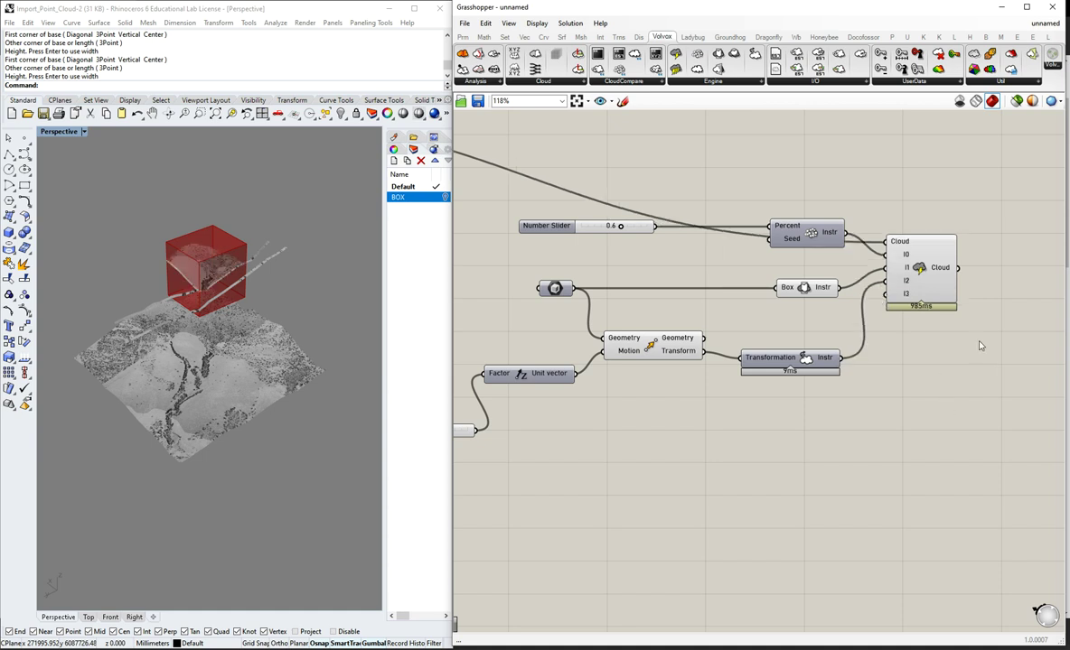
# - Raise the cropped cloud and its box farther above the terrain by setting the Unit Z factor slider to 825
pyautogui.moveTo(270, 340); pyautogui.dragTo(330, 336, button='right')
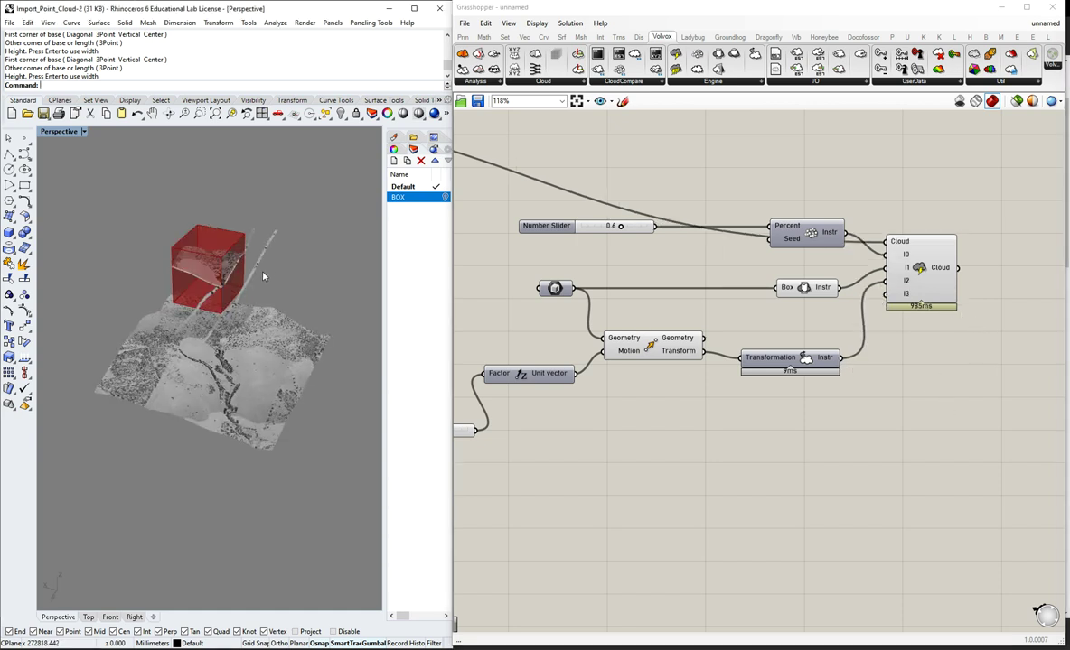
pyautogui.moveTo(263, 275); pyautogui.dragTo(279, 252, button='right')
pyautogui.scroll(-2, 686, 420)
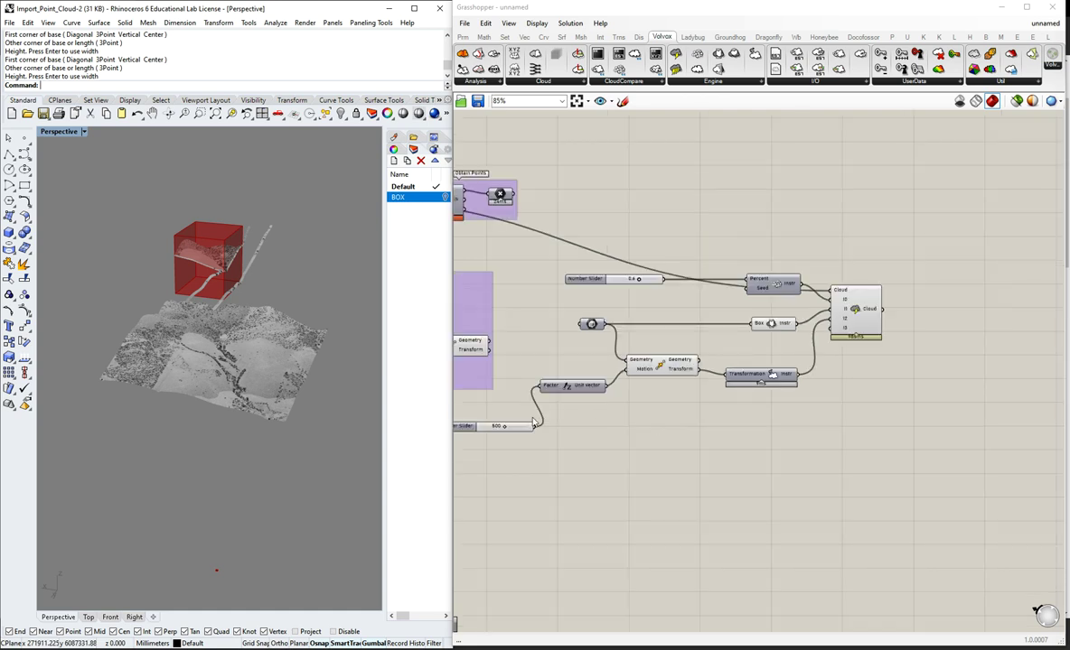
pyautogui.scroll(4, 517, 417)
pyautogui.moveTo(523, 437); pyautogui.dragTo(522, 435)
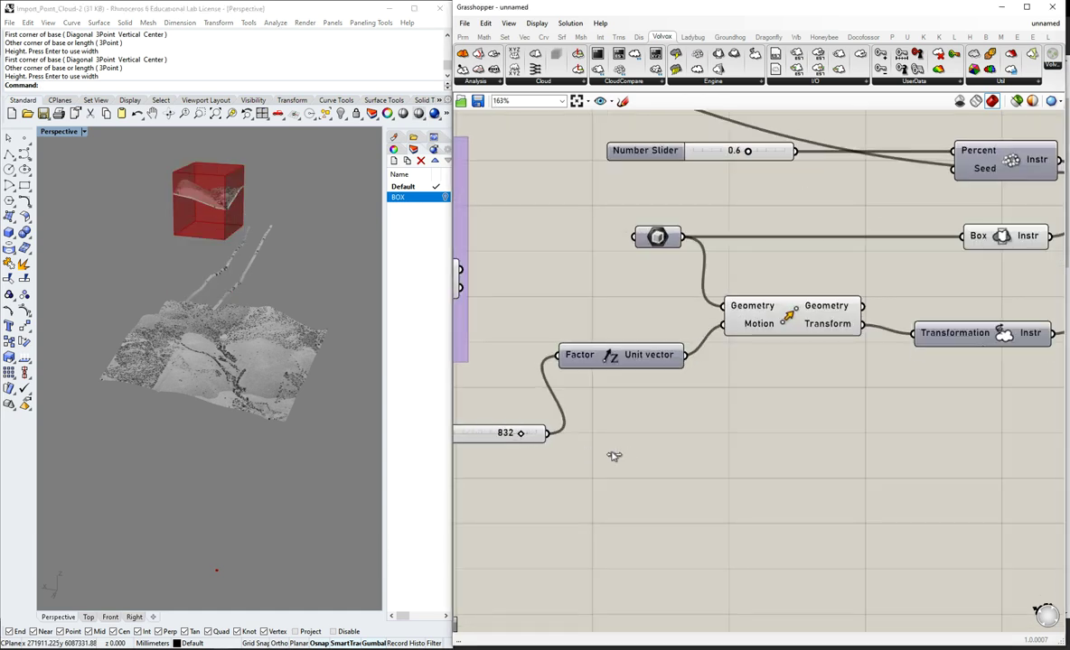
pyautogui.moveTo(614, 457); pyautogui.dragTo(622, 457)
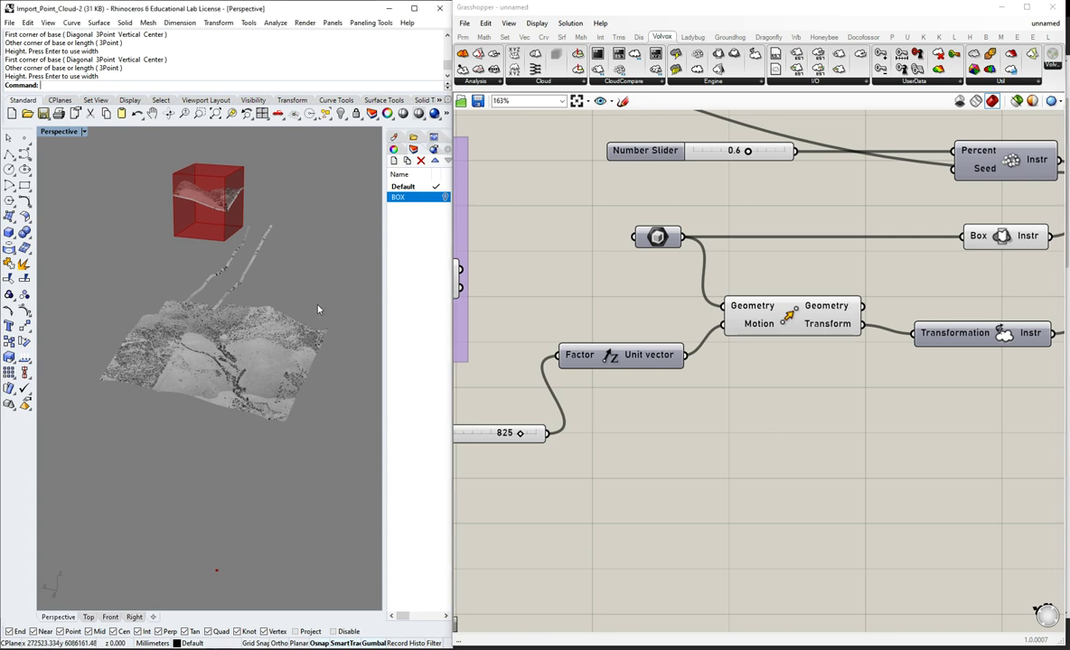
pyautogui.moveTo(318, 307); pyautogui.dragTo(213, 270, button='right')
pyautogui.moveTo(214, 210); pyautogui.dragTo(211, 218, button='right')
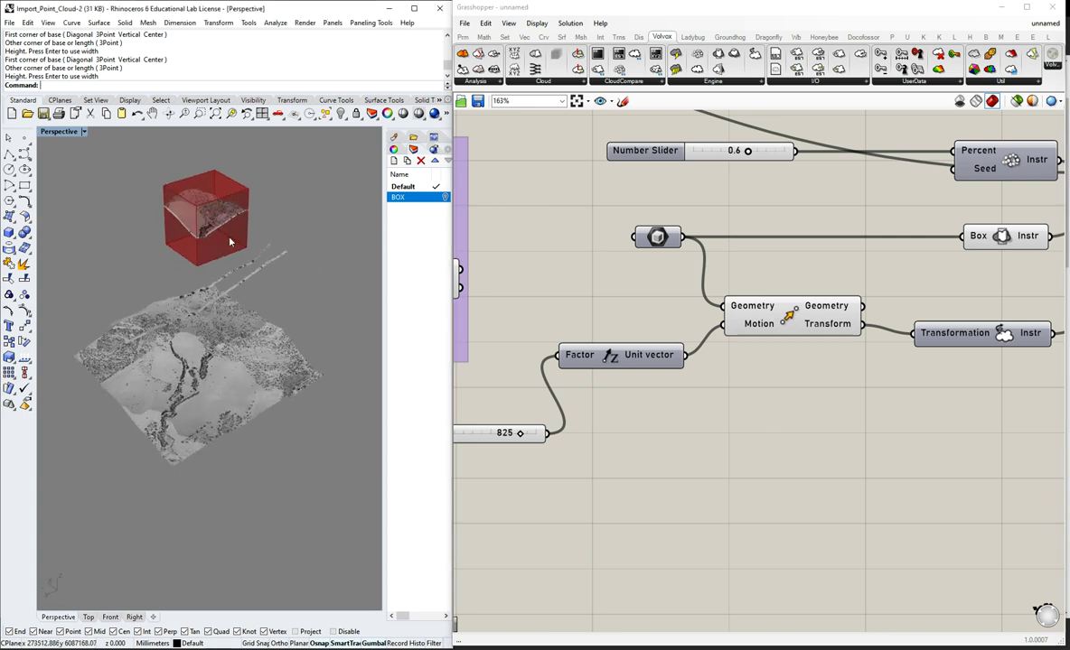
# - Disconnect the Box parameter from the Move component's Geometry input and inspect the raised cloud crop without its box
pyautogui.scroll(-3, 226, 226)
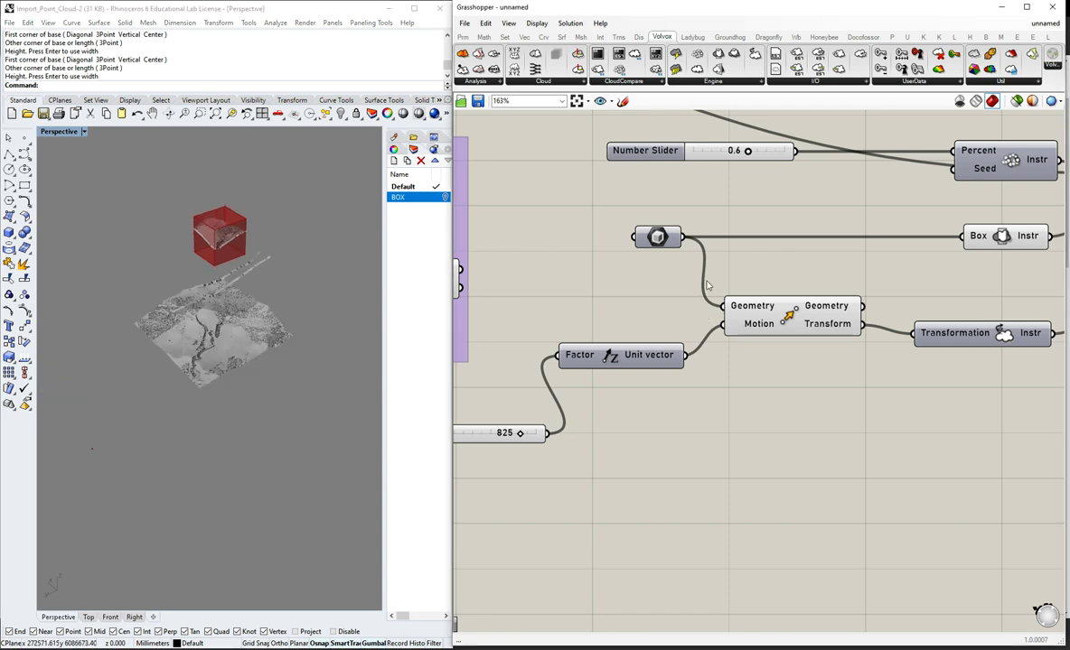
pyautogui.rightClick(732, 312)
pyautogui.rightClick(731, 306)
pyautogui.moveTo(766, 352)
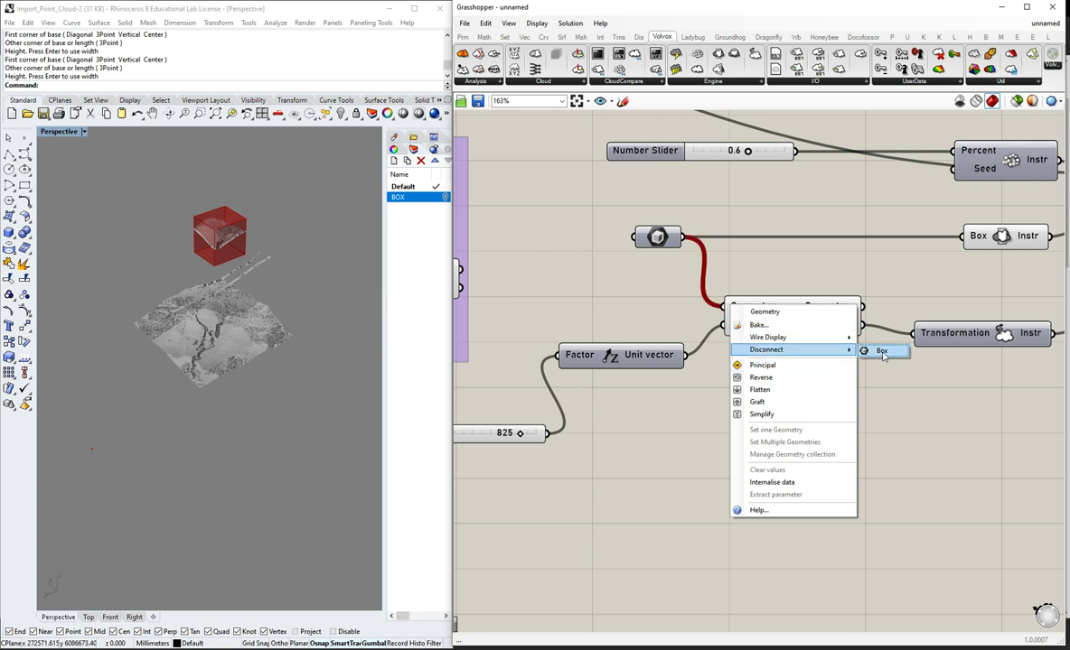
pyautogui.click(883, 354)
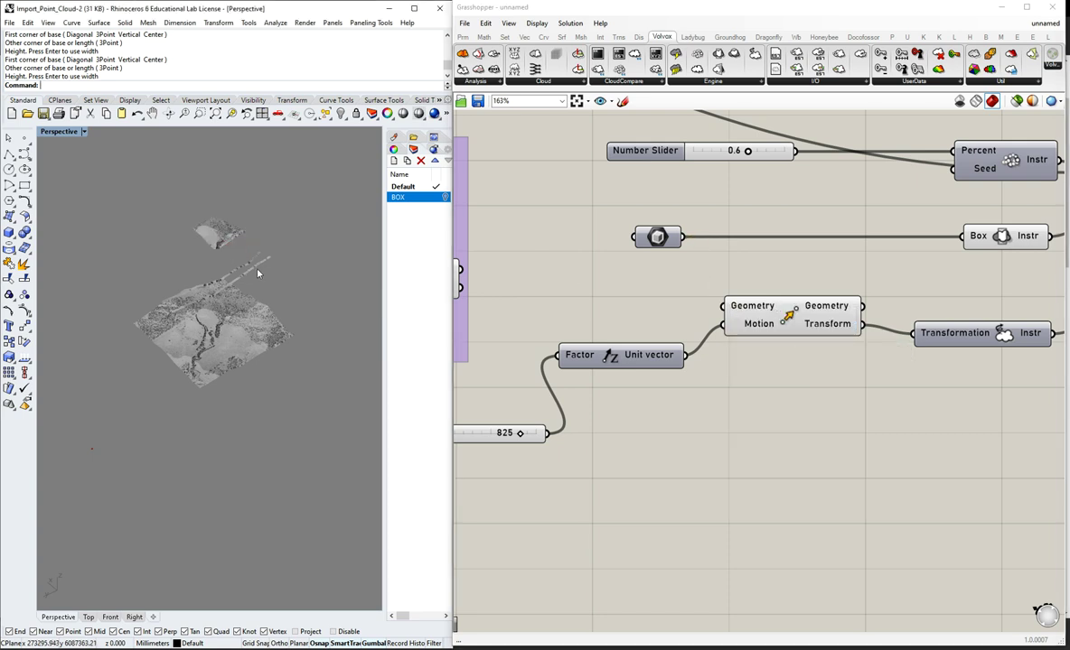
pyautogui.scroll(5, 220, 254)
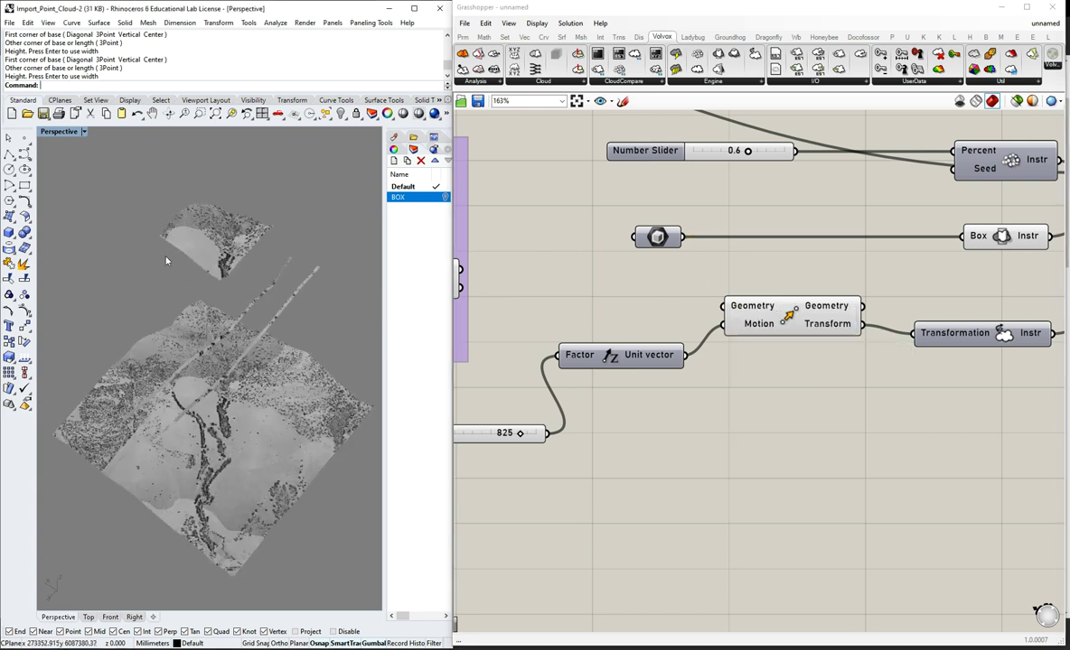
pyautogui.moveTo(166, 262); pyautogui.dragTo(212, 250, button='right')
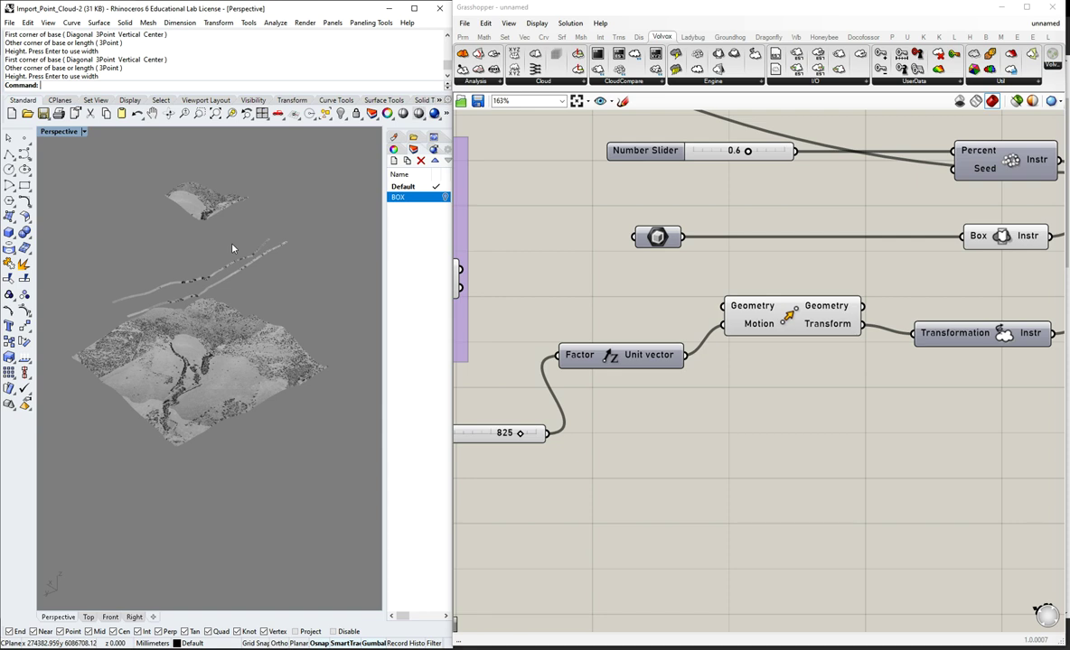
pyautogui.moveTo(233, 248); pyautogui.dragTo(237, 327, button='right')
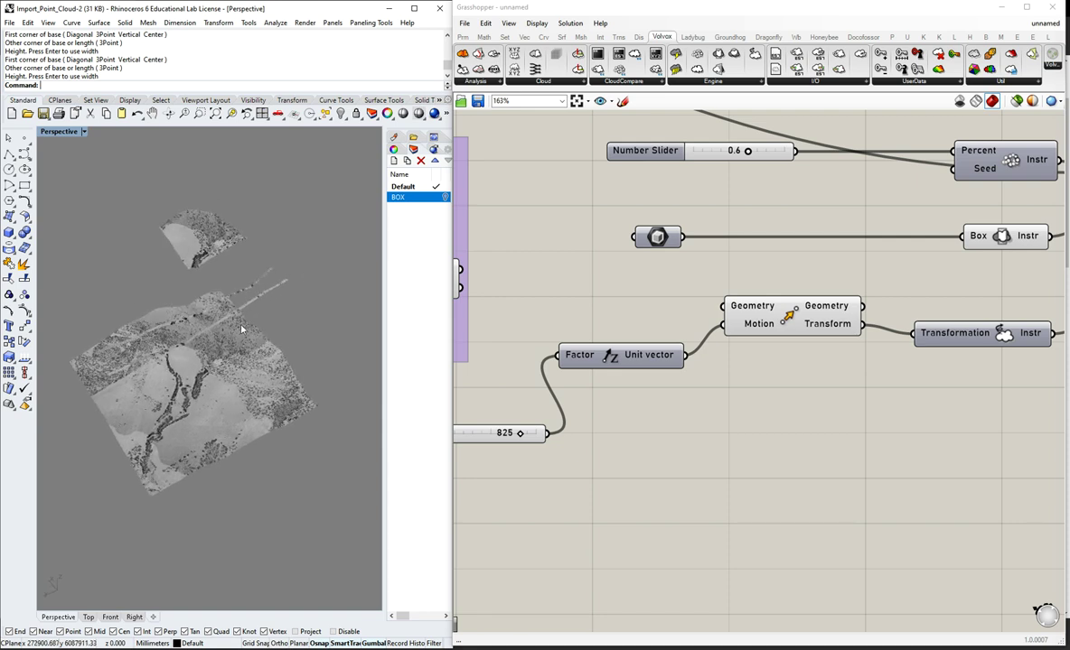
pyautogui.moveTo(226, 279); pyautogui.dragTo(256, 279, button='right')
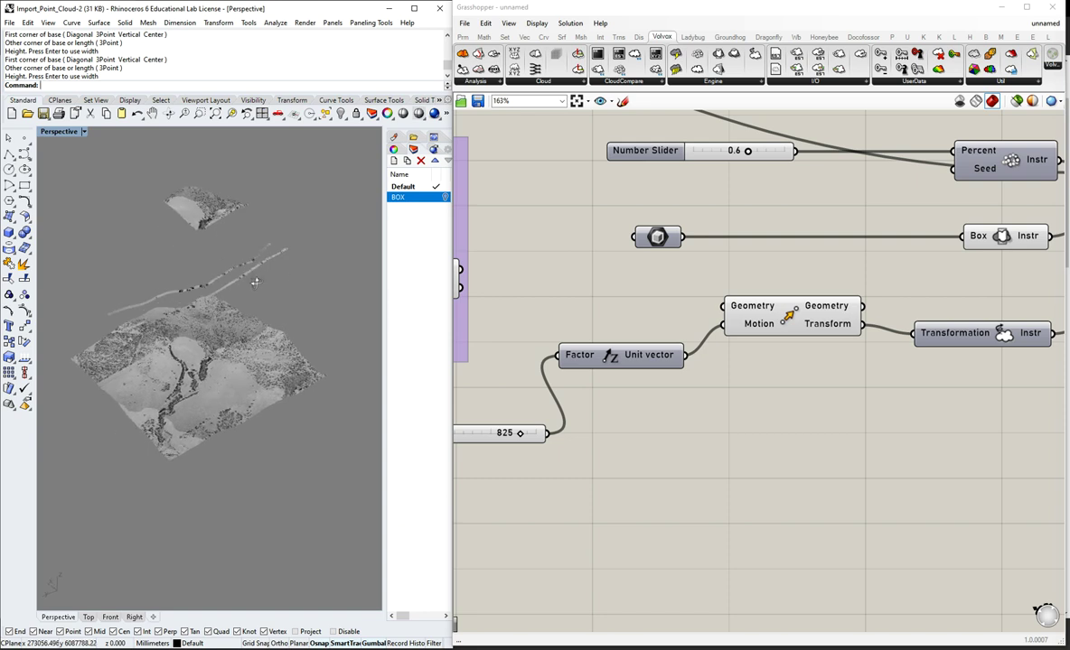
# - Wire the Box parameter back into the Geometry input of the Move component
pyautogui.scroll(-2, 726, 383)
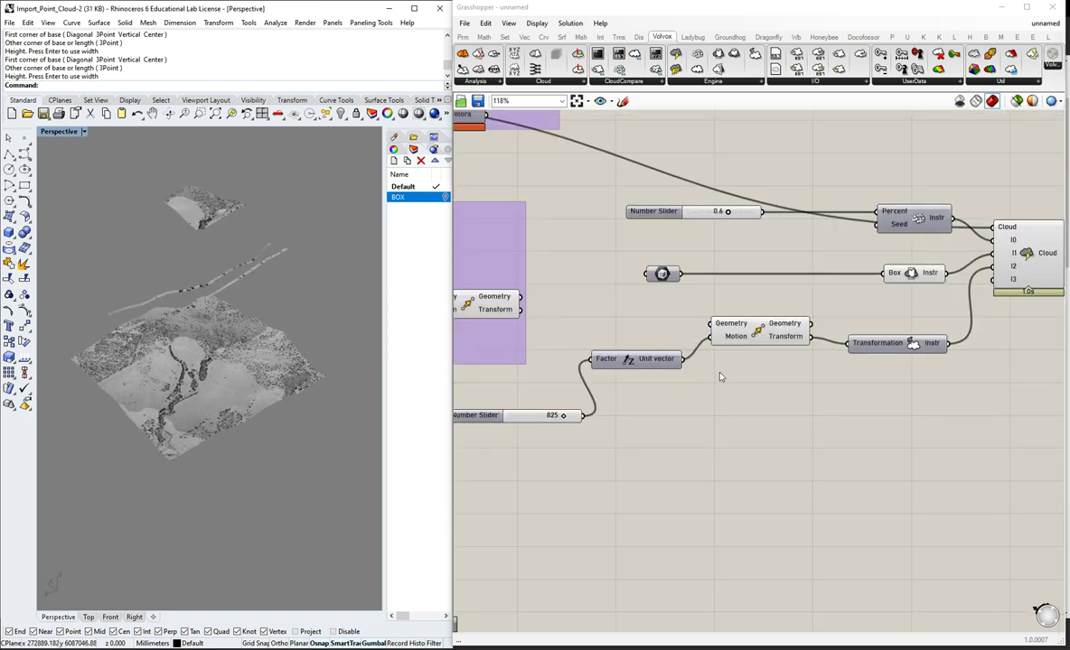
pyautogui.scroll(-2, 776, 386)
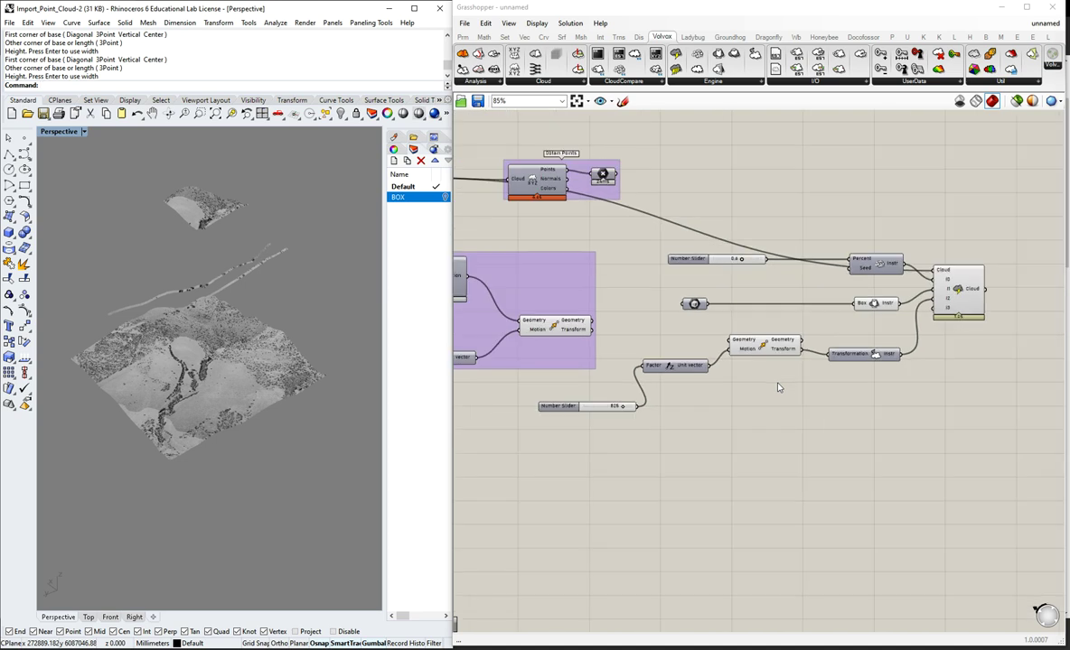
pyautogui.scroll(4, 837, 395)
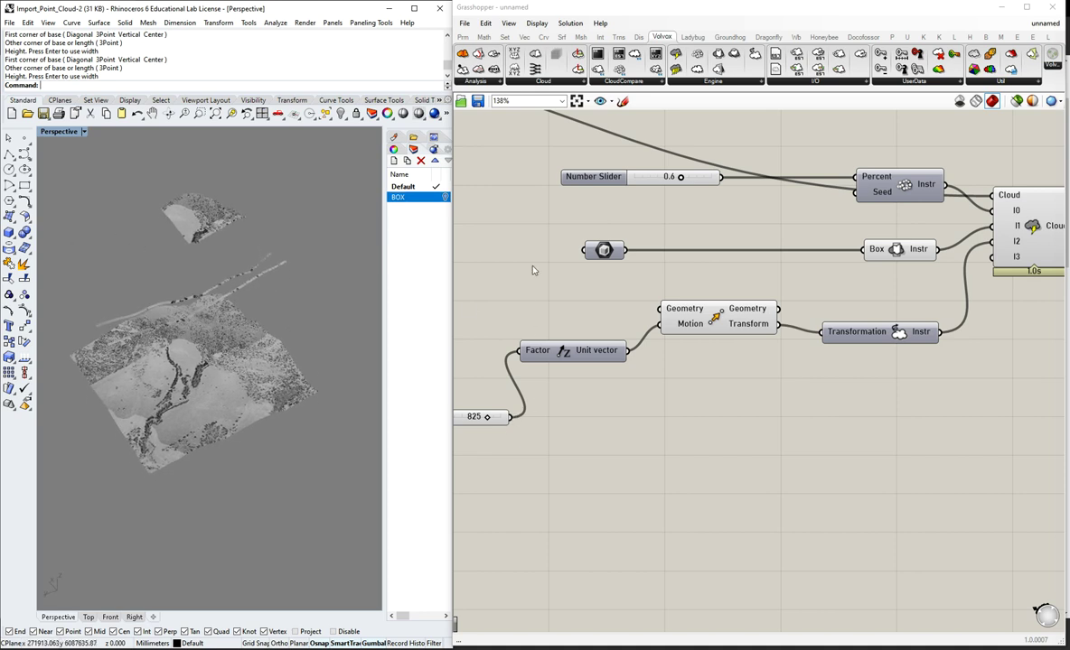
pyautogui.moveTo(624, 250); pyautogui.dragTo(654, 303)
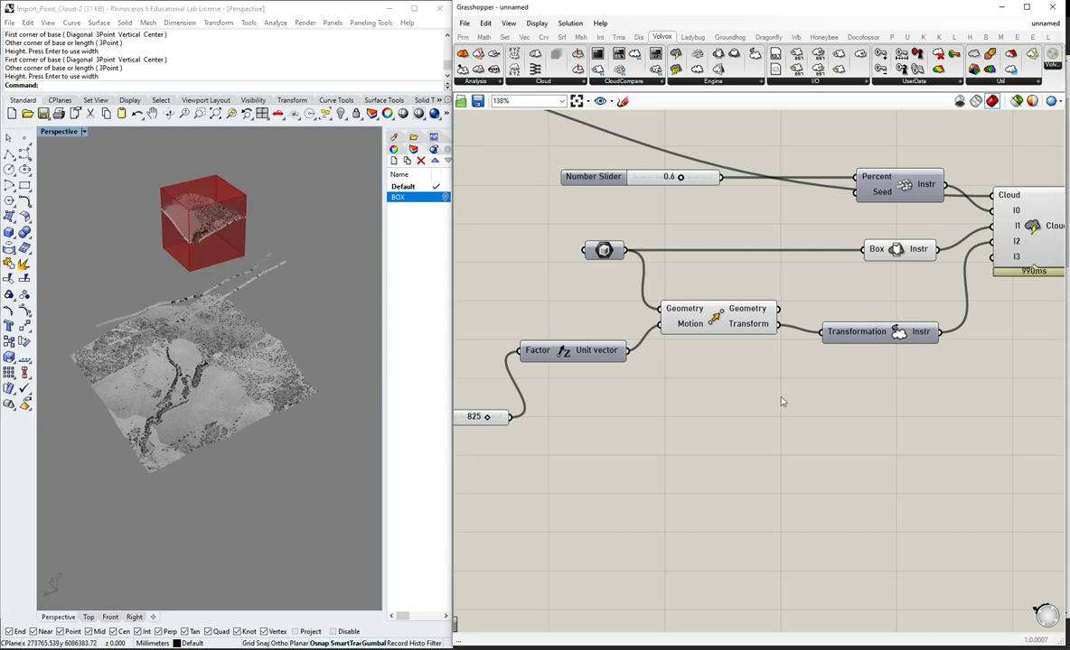
pyautogui.scroll(-2, 666, 362)
pyautogui.scroll(-2, 770, 312)
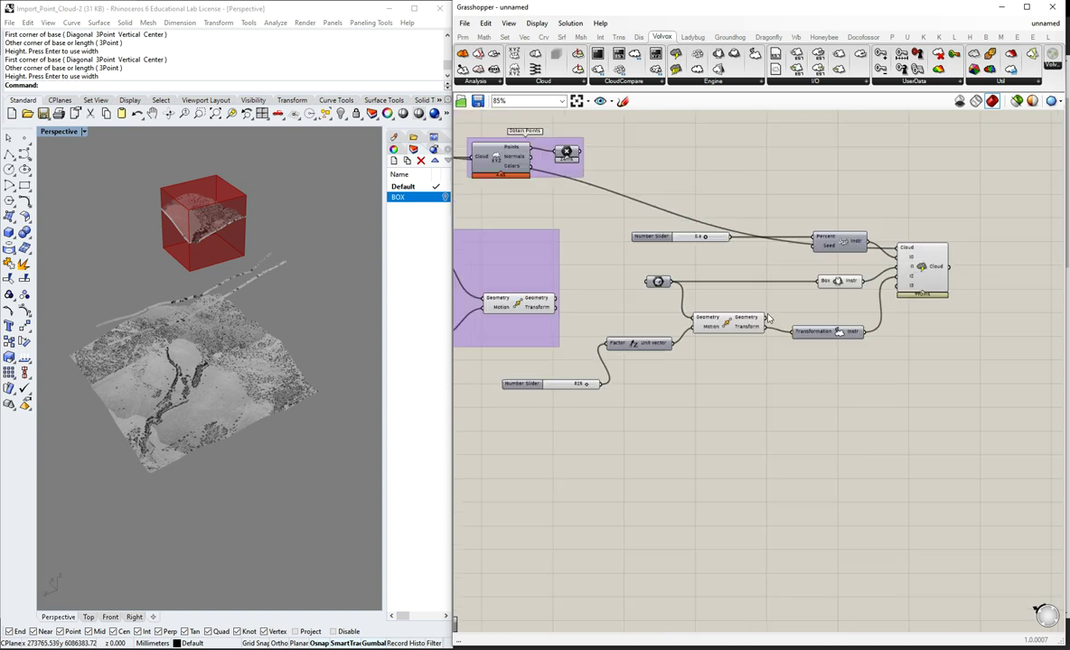
pyautogui.scroll(2, 892, 293)
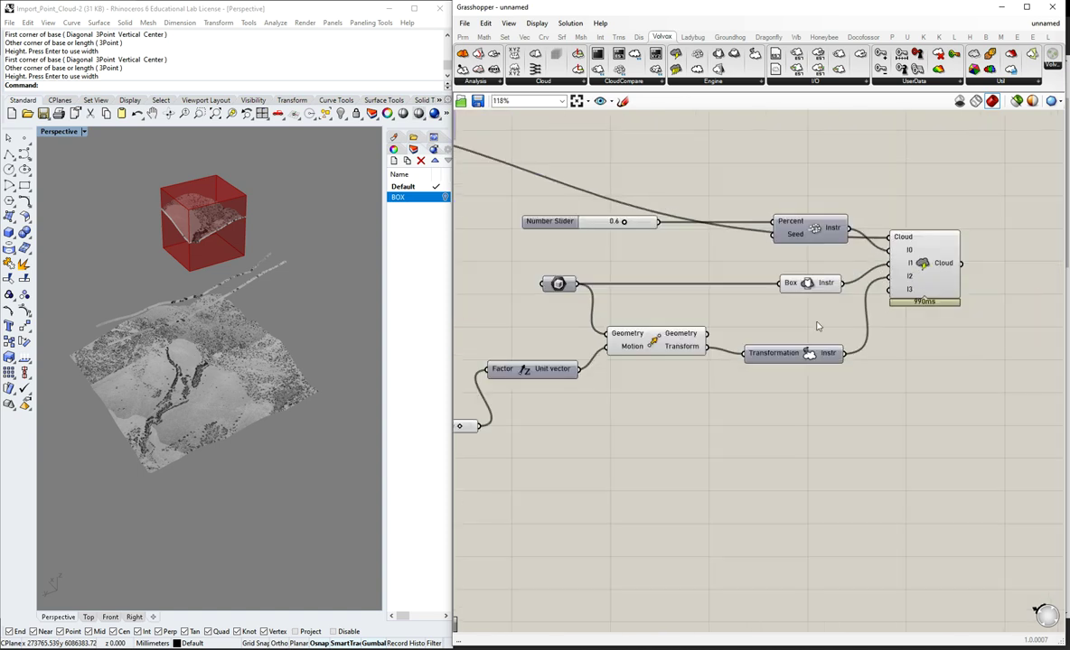
pyautogui.scroll(-1, 884, 249)
pyautogui.scroll(1, 596, 273)
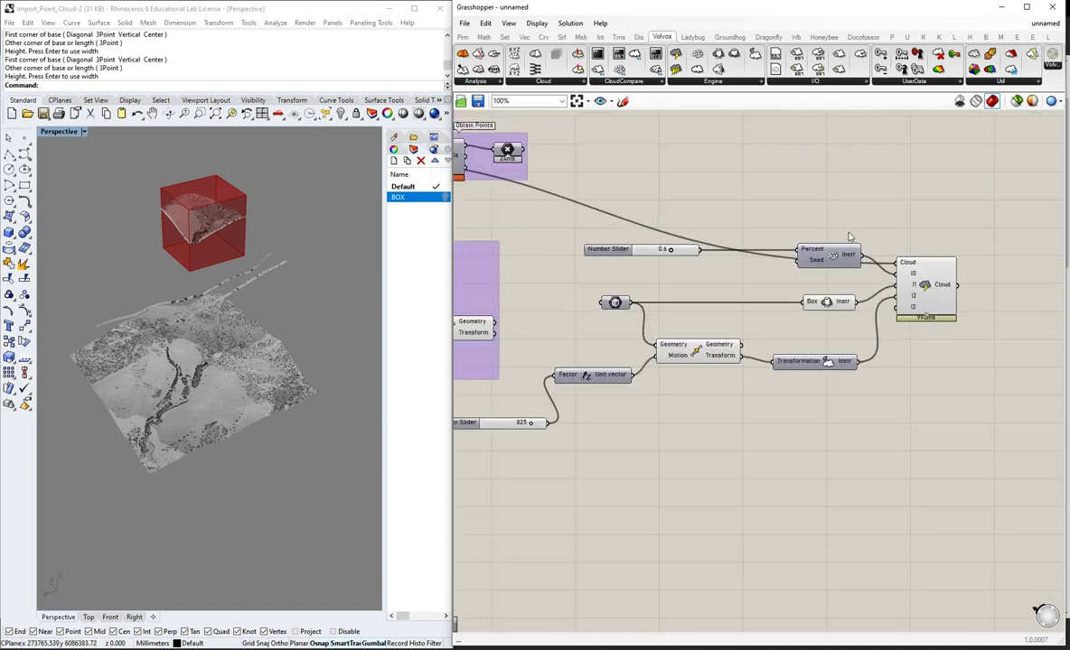
pyautogui.scroll(-1, 841, 329)
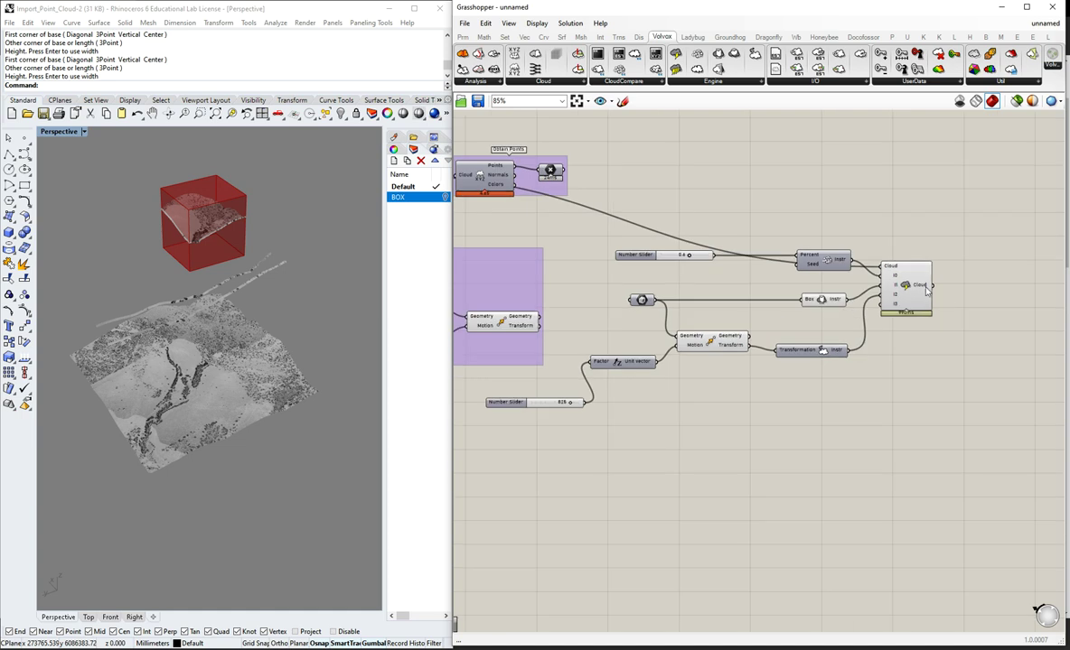
pyautogui.moveTo(926, 289)
pyautogui.scroll(-2, 707, 233)
pyautogui.scroll(4, 583, 187)
pyautogui.scroll(-2, 567, 291)
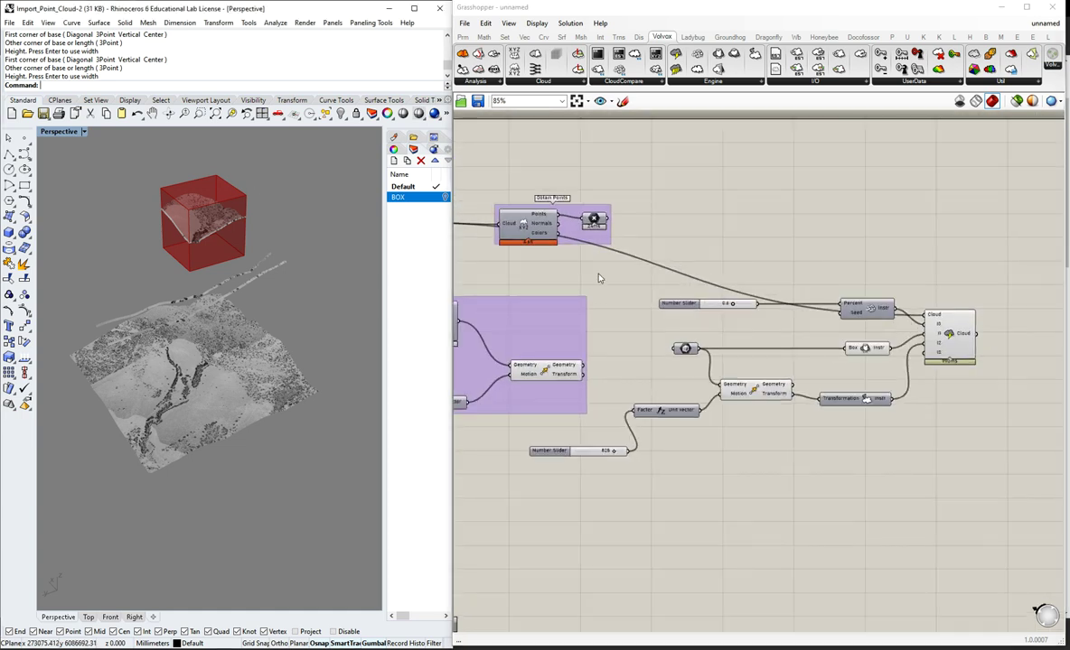
# - Collect the Geometry output of the section group's Move component in a new Geometry parameter with its preview turned off
pyautogui.scroll(-2, 873, 301)
pyautogui.scroll(4, 574, 330)
pyautogui.moveTo(736, 364)
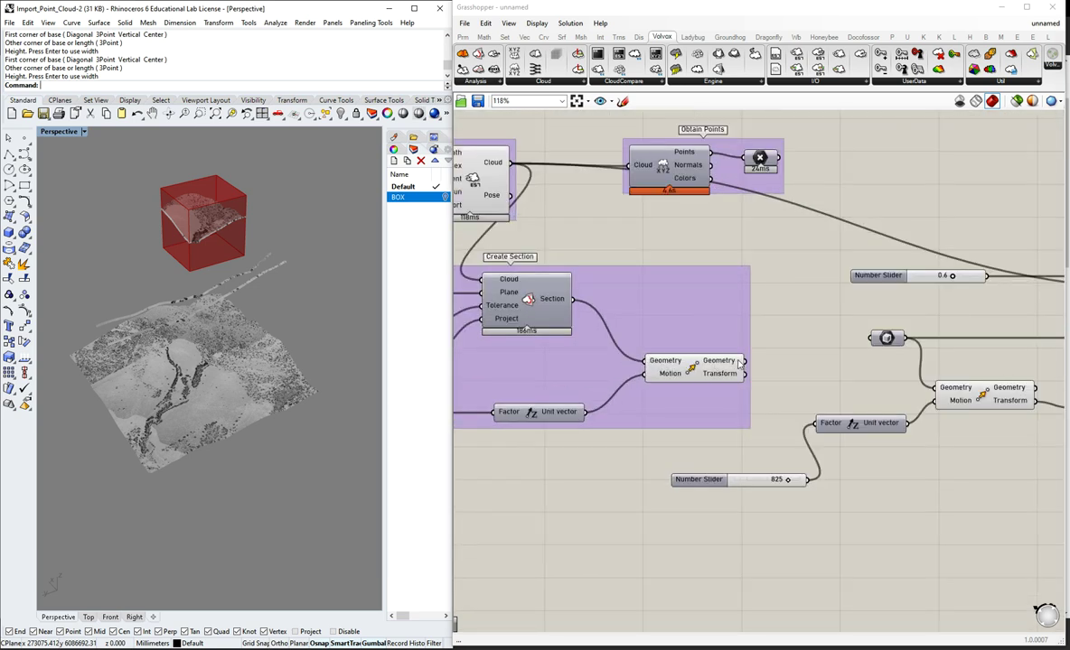
pyautogui.doubleClick(782, 367)
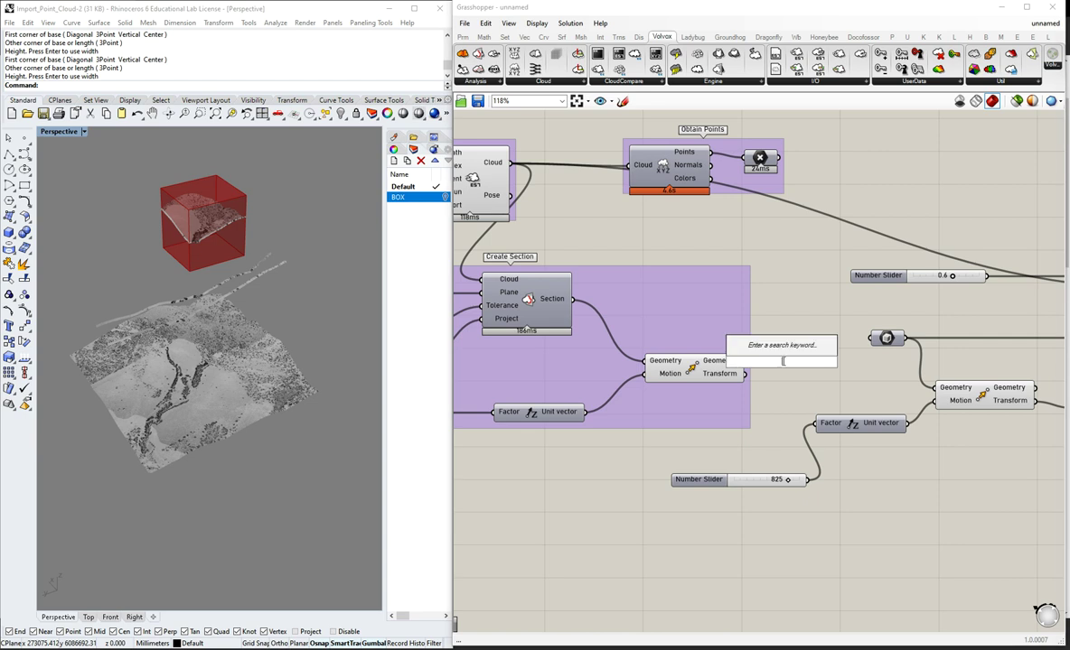
pyautogui.write('geo')
pyautogui.click(763, 351)
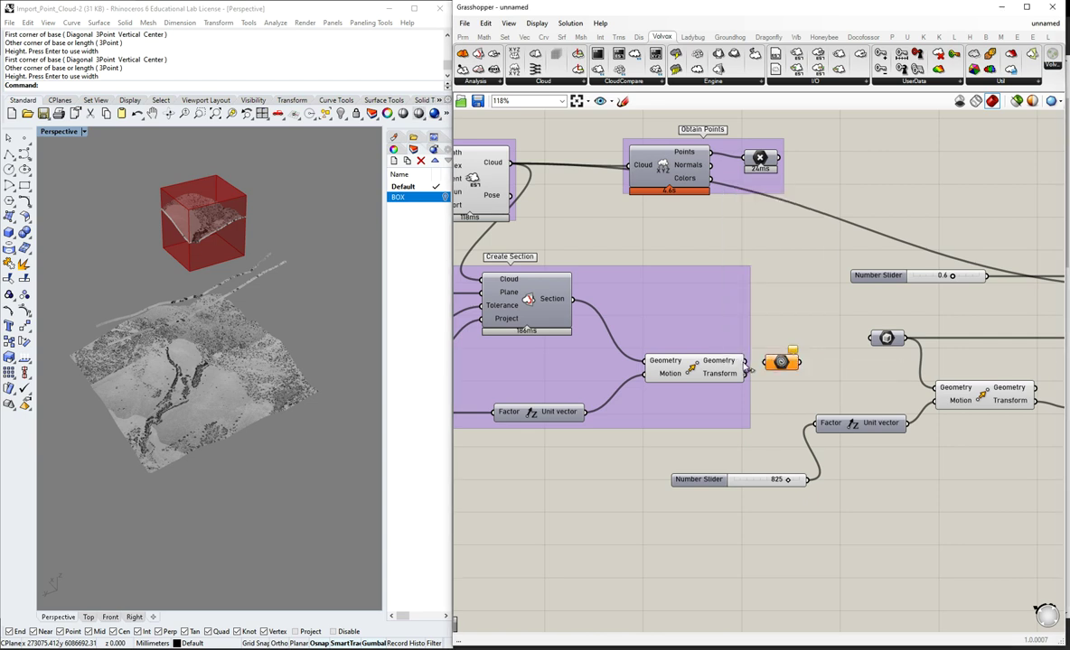
pyautogui.moveTo(744, 362); pyautogui.dragTo(797, 360)
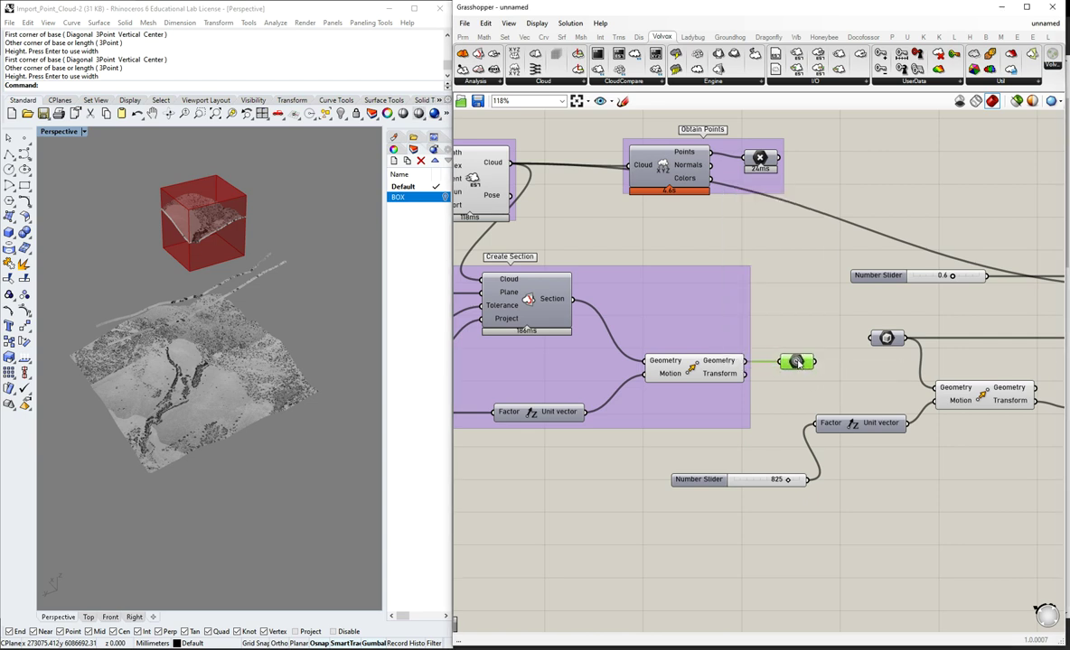
pyautogui.scroll(-2, 620, 313)
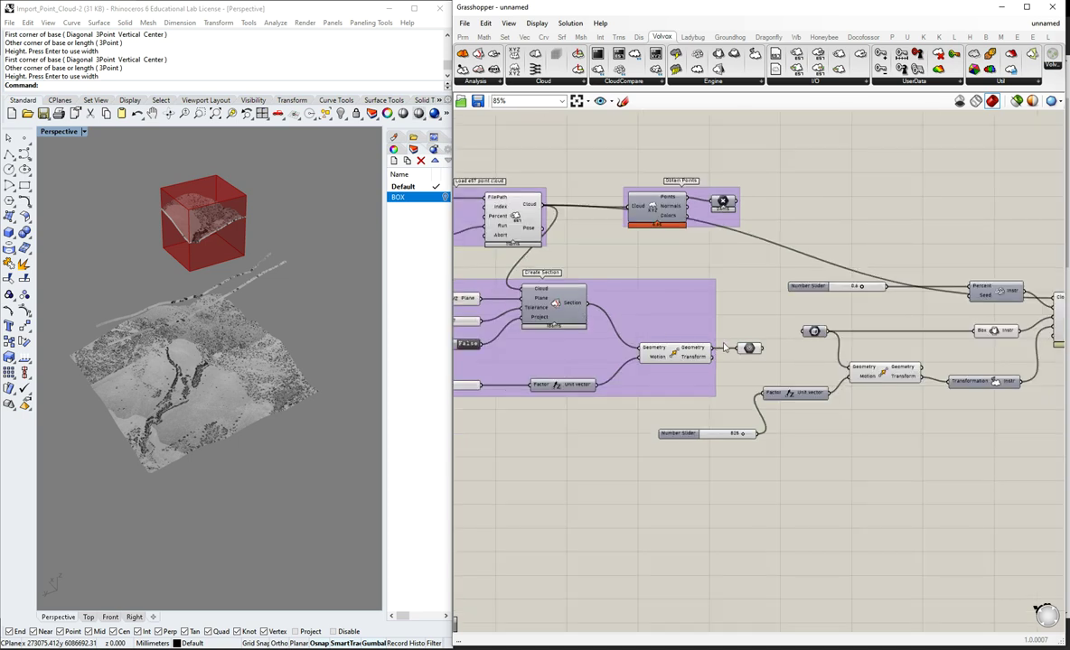
pyautogui.middleClick(748, 351)
pyautogui.click(782, 312)
# - Set the Percent slider of the random subsample component to 0.8
pyautogui.scroll(-2, 645, 304)
pyautogui.scroll(1, 999, 306)
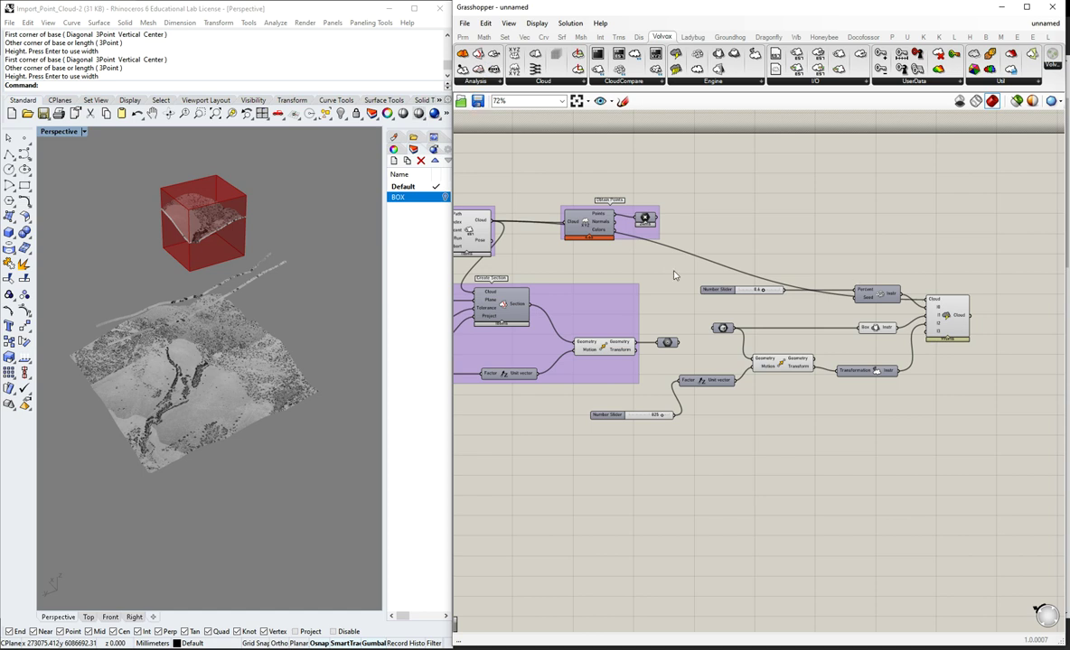
pyautogui.moveTo(991, 466); pyautogui.dragTo(624, 242)
pyautogui.moveTo(773, 292); pyautogui.dragTo(779, 290)
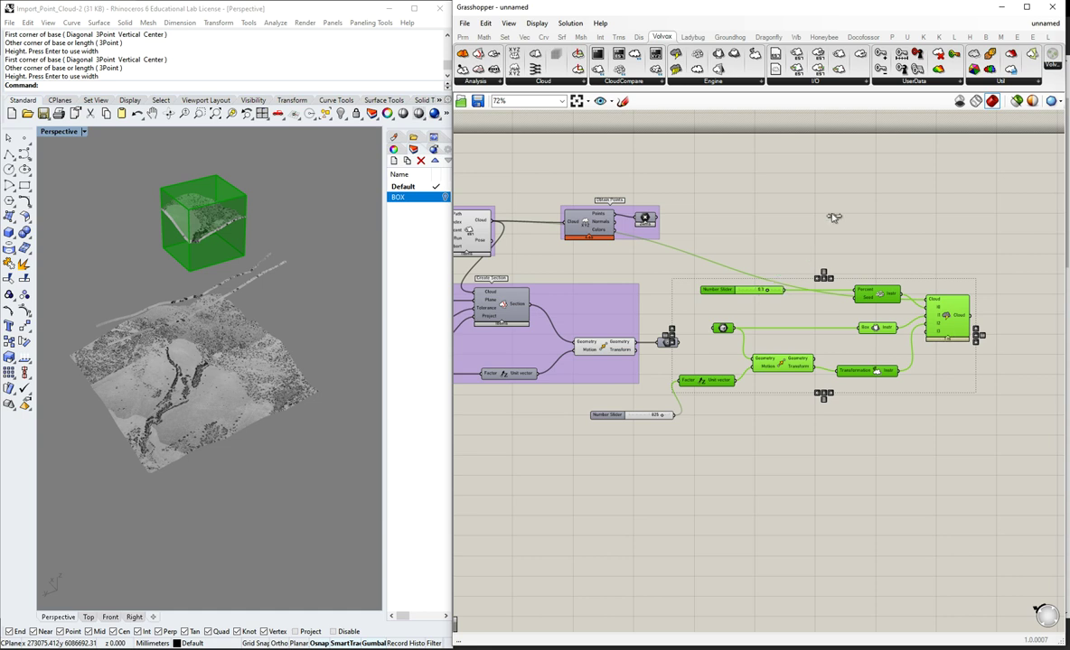
pyautogui.scroll(2, 935, 300)
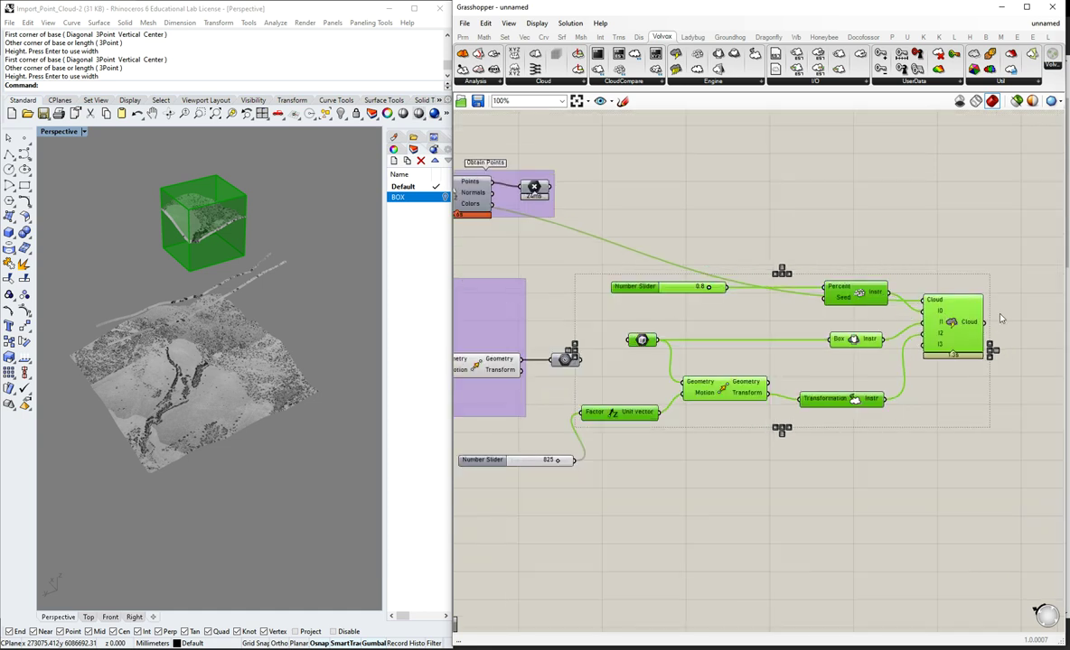
pyautogui.click(869, 261)
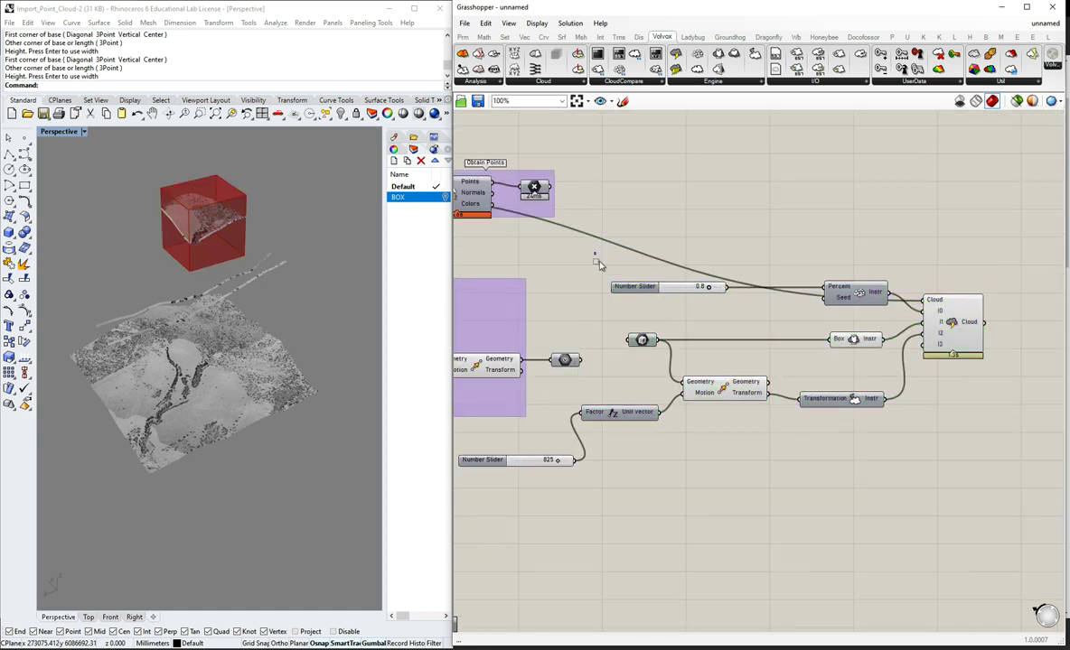
# - Shift the subsampling, cropping, transformation and Cloud Engine components away from the section group, bringing Unit Z and its 825 slider along
pyautogui.moveTo(598, 264); pyautogui.dragTo(1039, 516)
pyautogui.moveTo(854, 290); pyautogui.dragTo(920, 281)
pyautogui.click(670, 464)
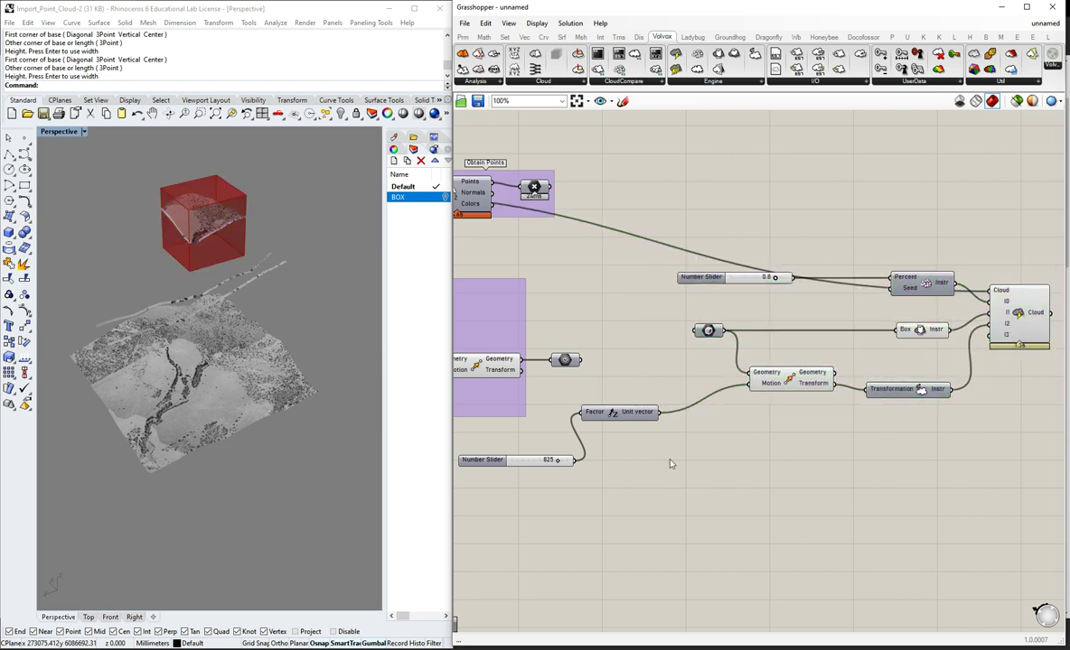
pyautogui.moveTo(620, 412); pyautogui.dragTo(696, 401)
pyautogui.moveTo(527, 469); pyautogui.dragTo(612, 449)
pyautogui.click(909, 442)
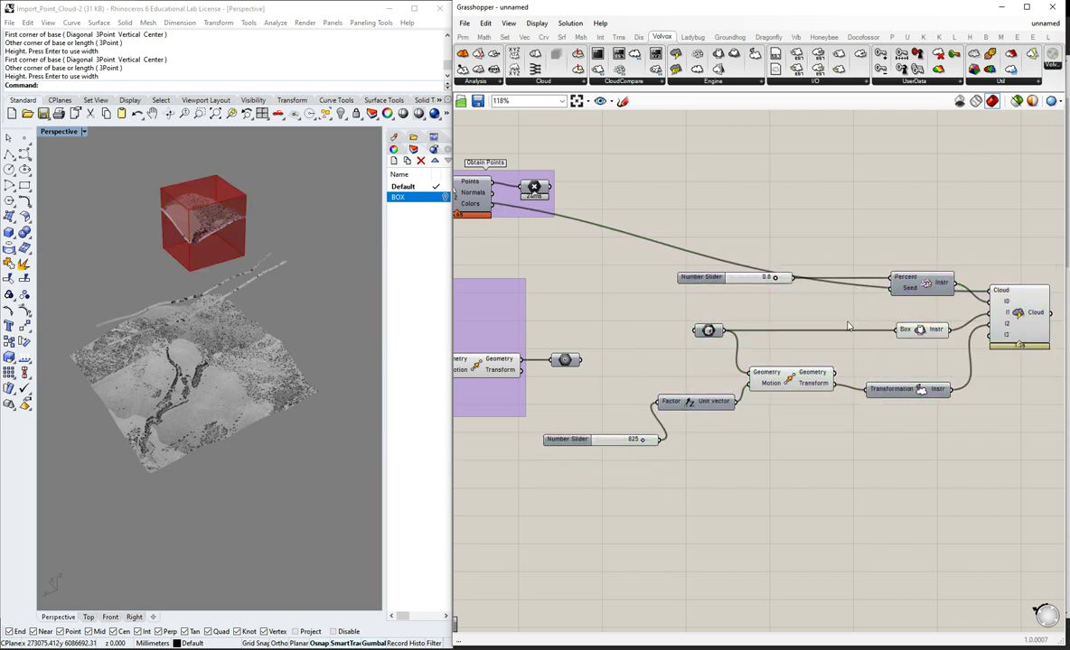
# - Group the 0.8 slider with the random subsample component and name the group Subsampling
pyautogui.moveTo(600, 223); pyautogui.dragTo(944, 303)
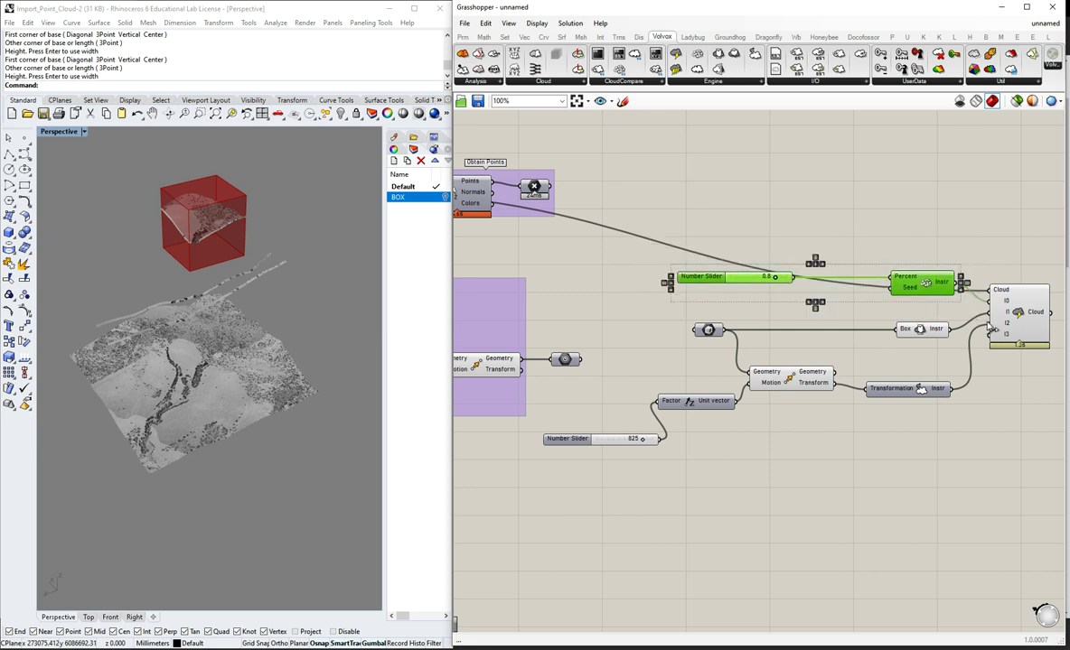
pyautogui.hotkey('ctrl', 'g')
pyautogui.rightClick(844, 271)
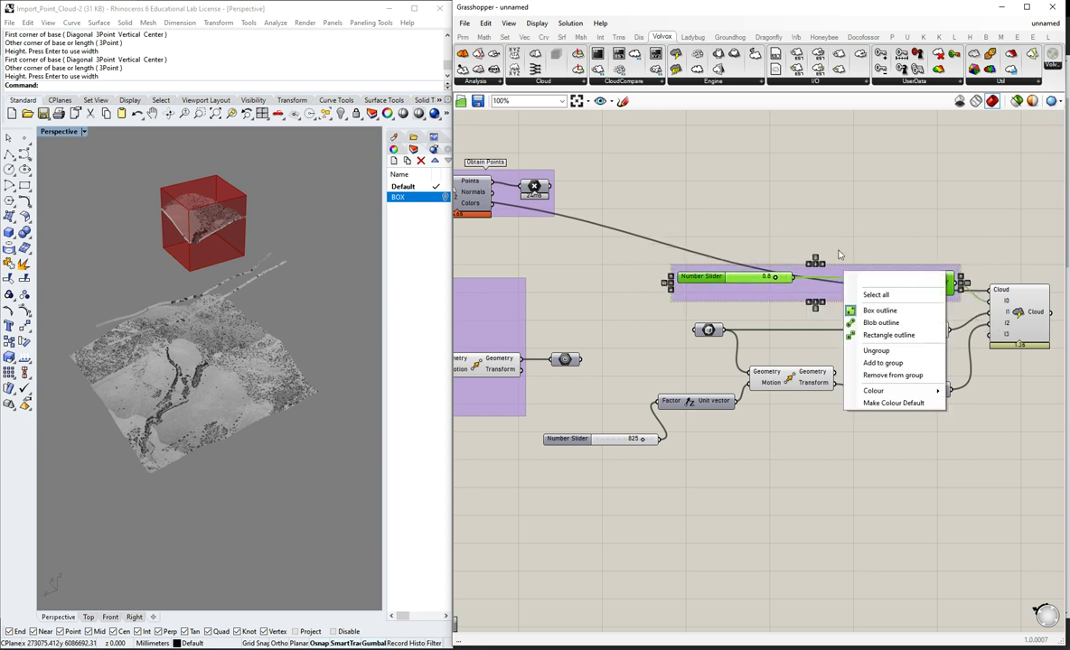
pyautogui.click(839, 242)
pyautogui.click(839, 269)
pyautogui.rightClick(839, 269)
pyautogui.write('S')
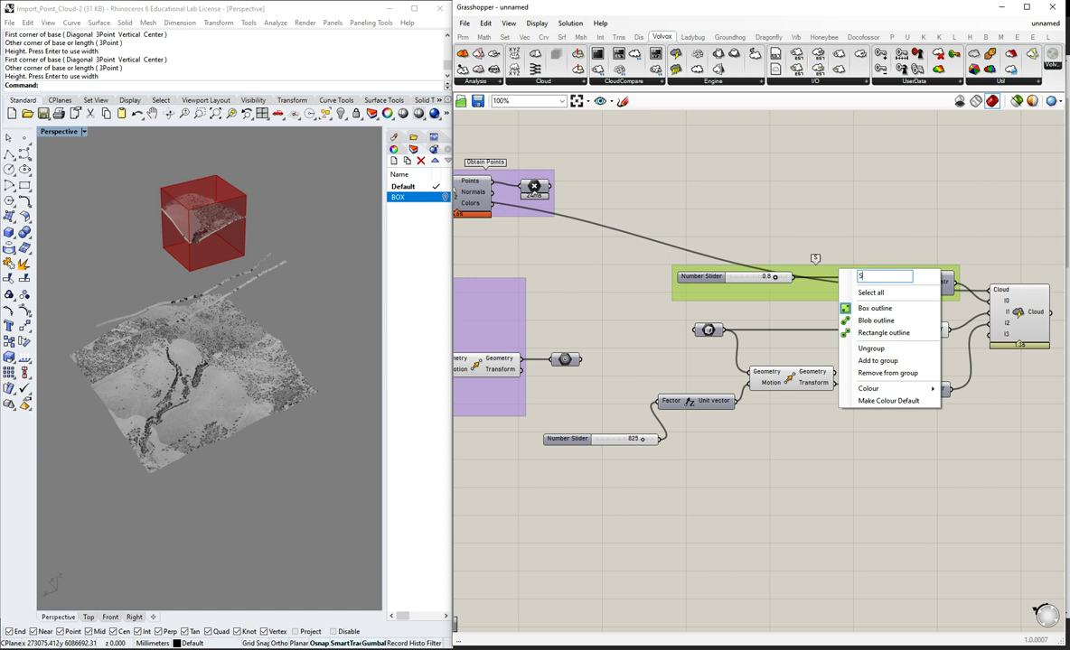
pyautogui.write('ubsampling')
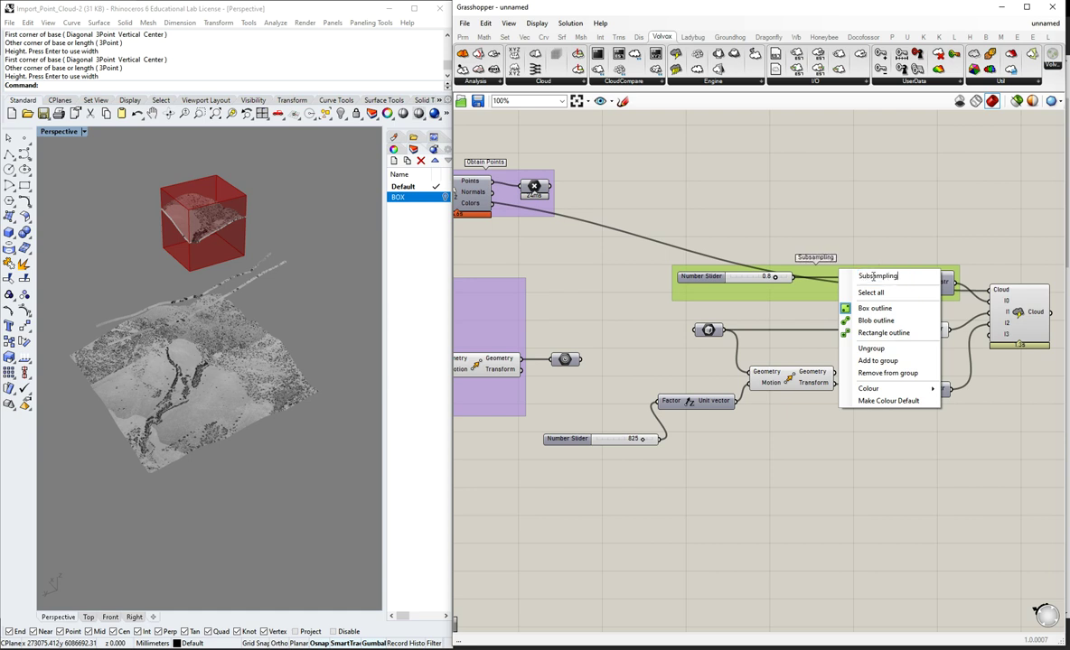
pyautogui.click(802, 220)
# - Group the Box parameter with the Box Crop component and name the group Cropping
pyautogui.moveTo(659, 314); pyautogui.dragTo(890, 334)
pyautogui.hotkey('ctrl', 'g')
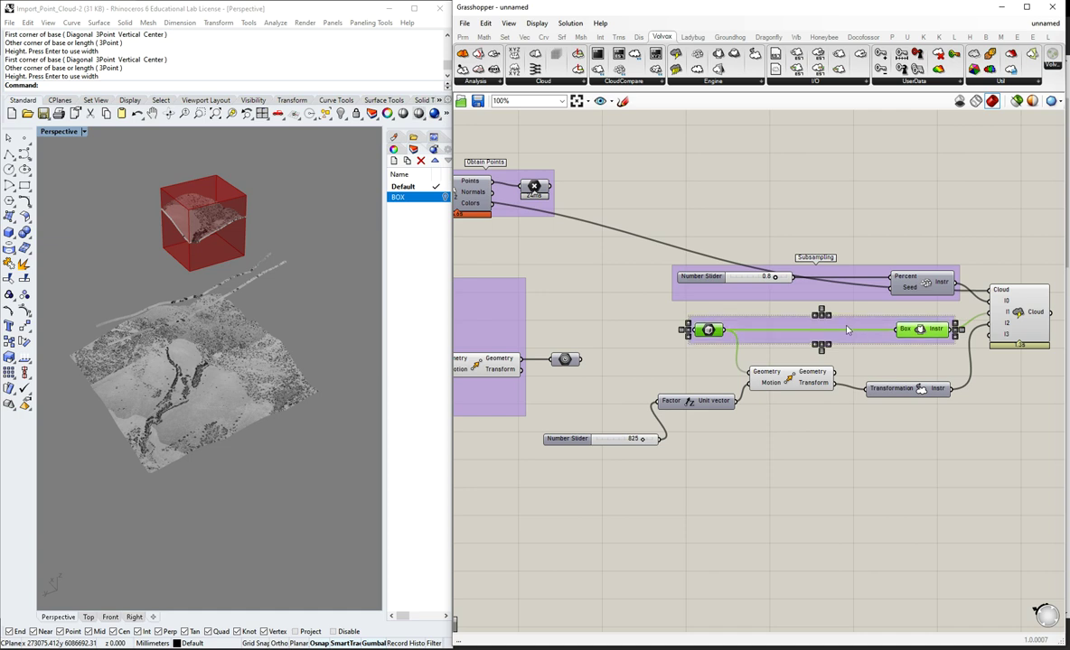
pyautogui.rightClick(856, 333)
pyautogui.write('Cropping')
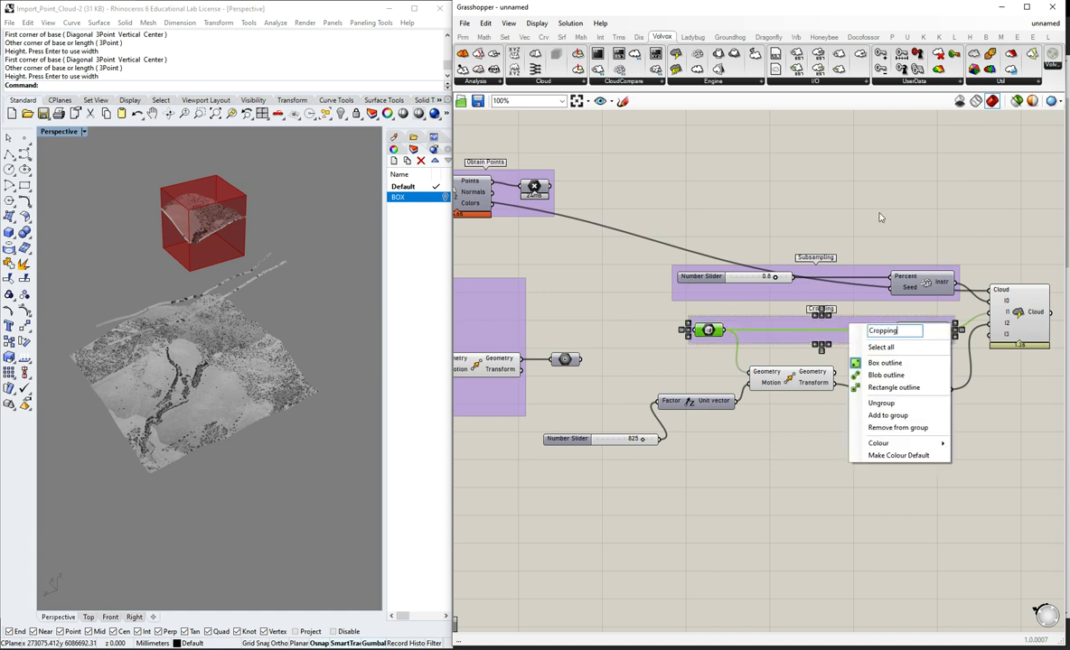
pyautogui.click(623, 378)
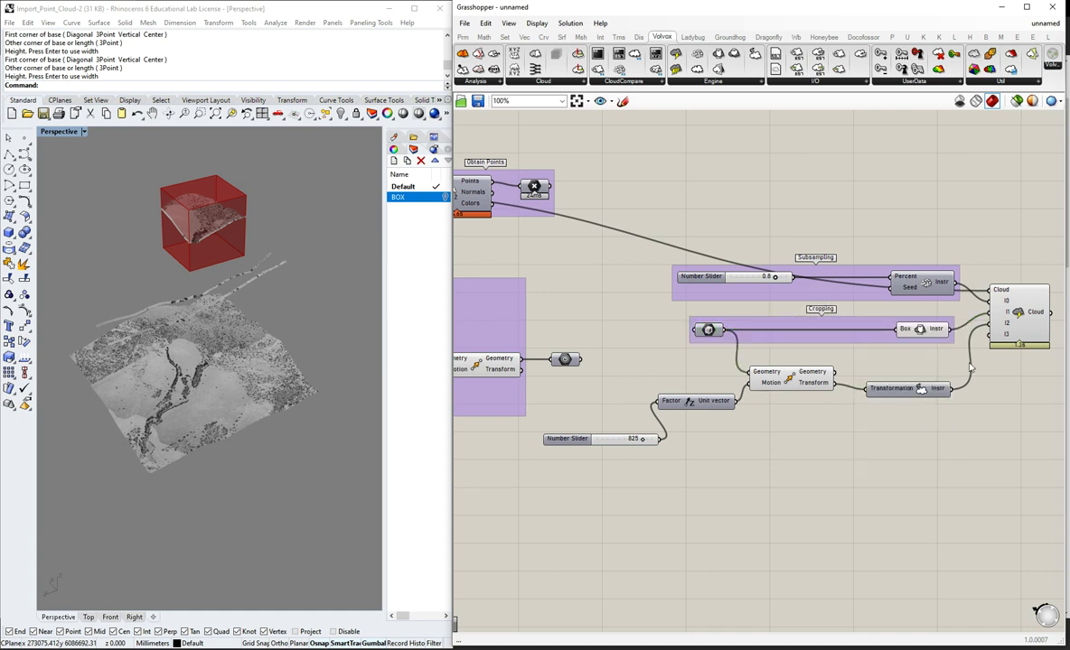
# - Widen the gap between the section components and the transformation components, and reposition the 825 slider closer to Unit Z
pyautogui.moveTo(960, 366); pyautogui.dragTo(529, 468)
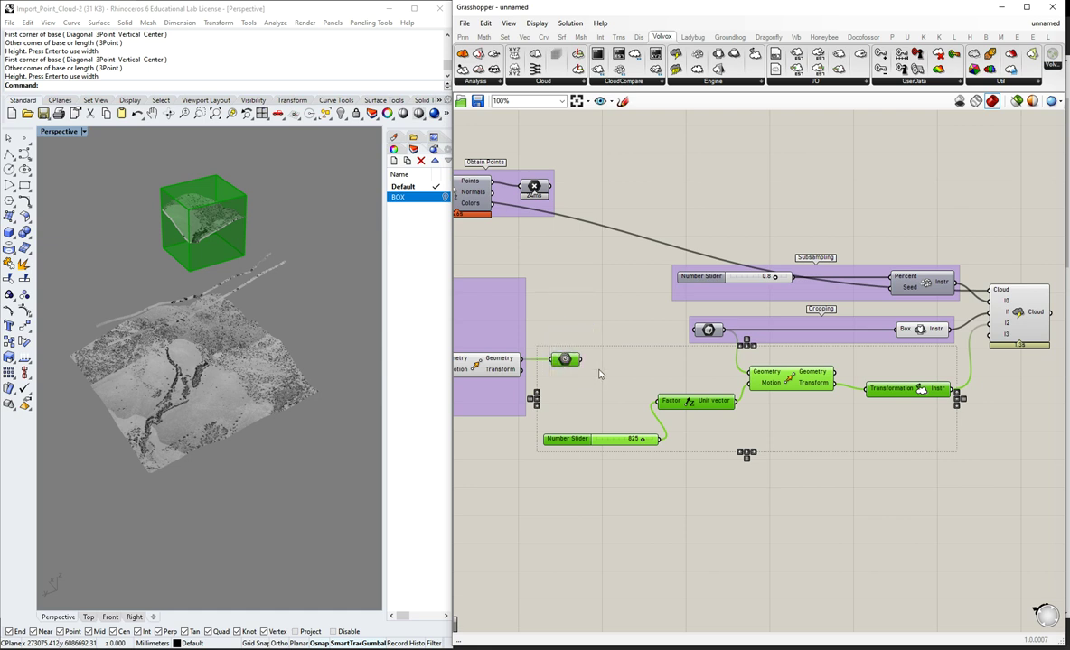
pyautogui.keyDown('alt'); pyautogui.moveTo(593, 326); pyautogui.dragTo(557, 371); pyautogui.keyUp('alt')
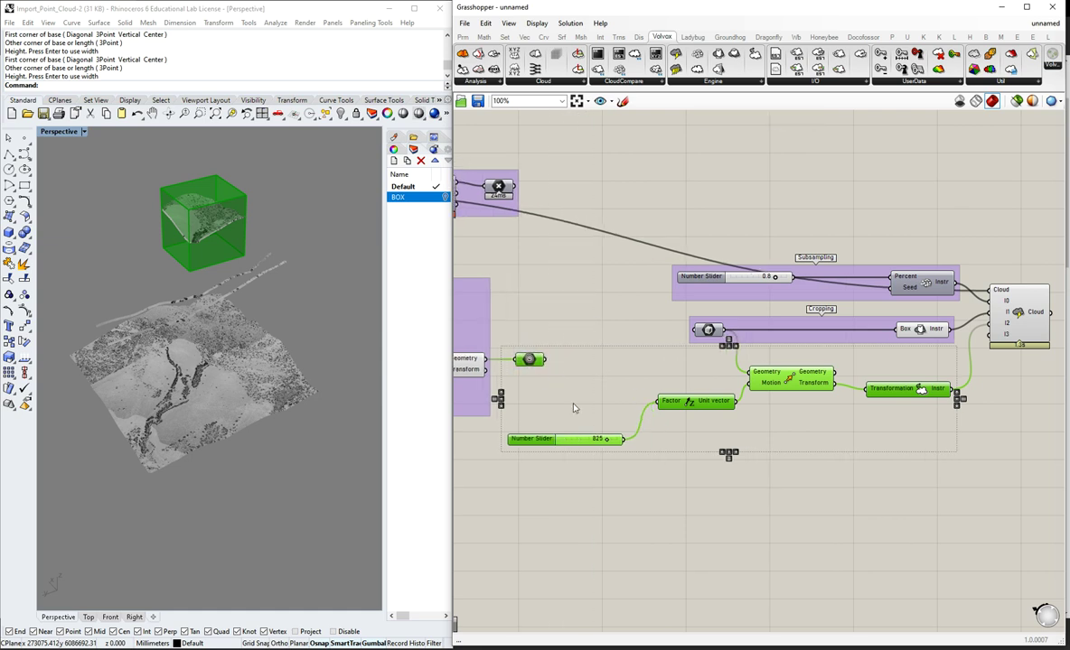
pyautogui.click(573, 408)
pyautogui.moveTo(568, 445); pyautogui.dragTo(598, 445)
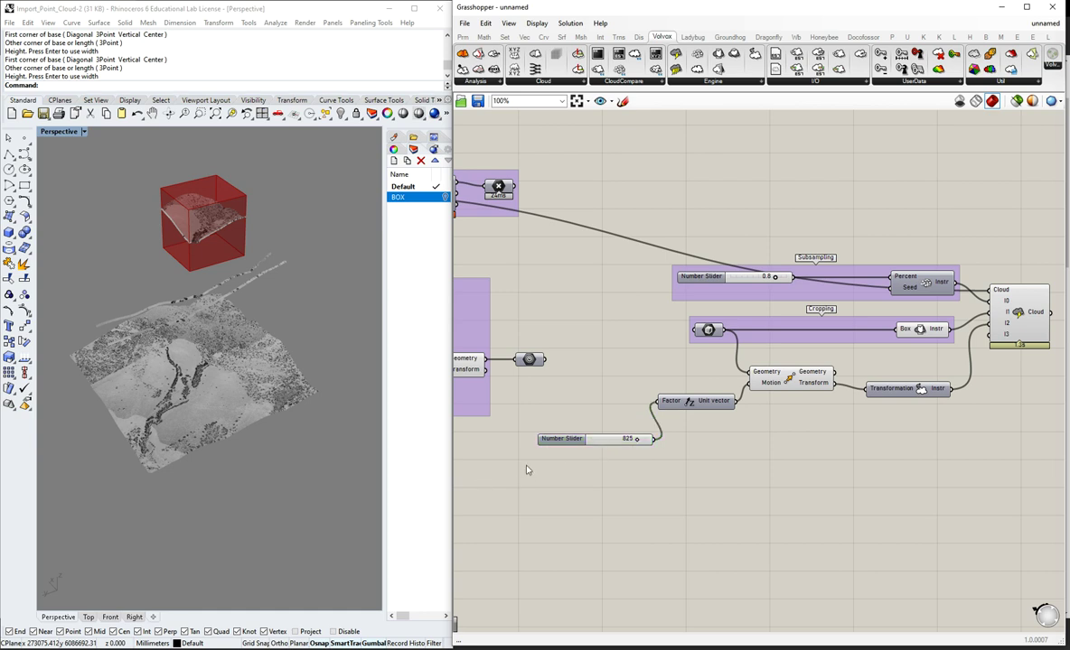
# - Group the 825 slider, Unit Z, Move and Transform components and name the group Moving
pyautogui.moveTo(492, 452); pyautogui.dragTo(952, 369)
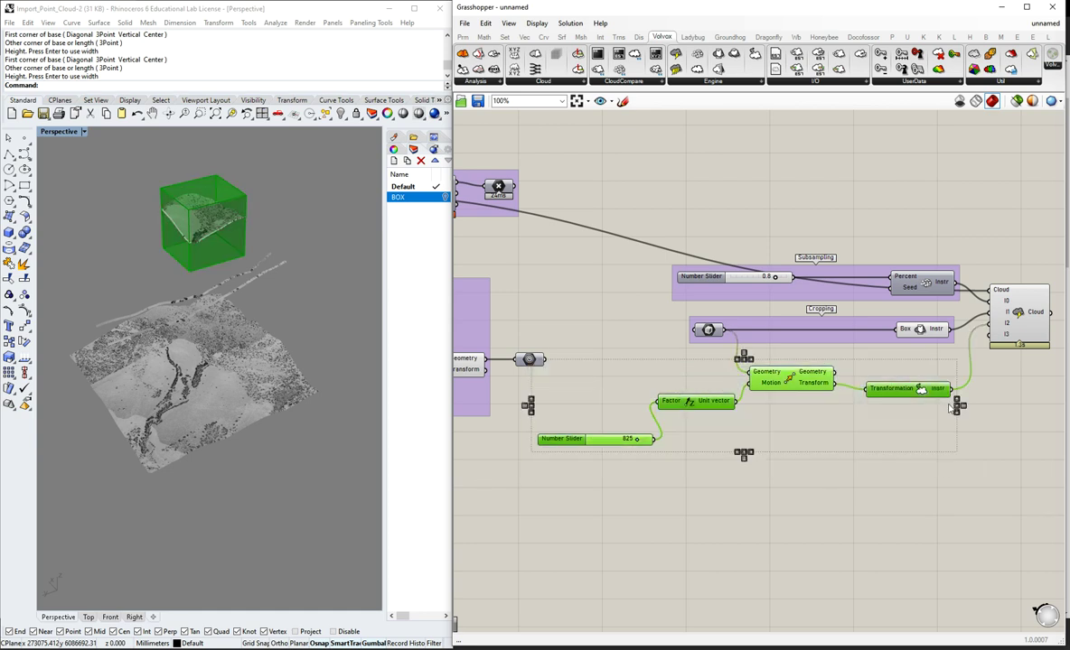
pyautogui.hotkey('ctrl', 'g')
pyautogui.rightClick(708, 373)
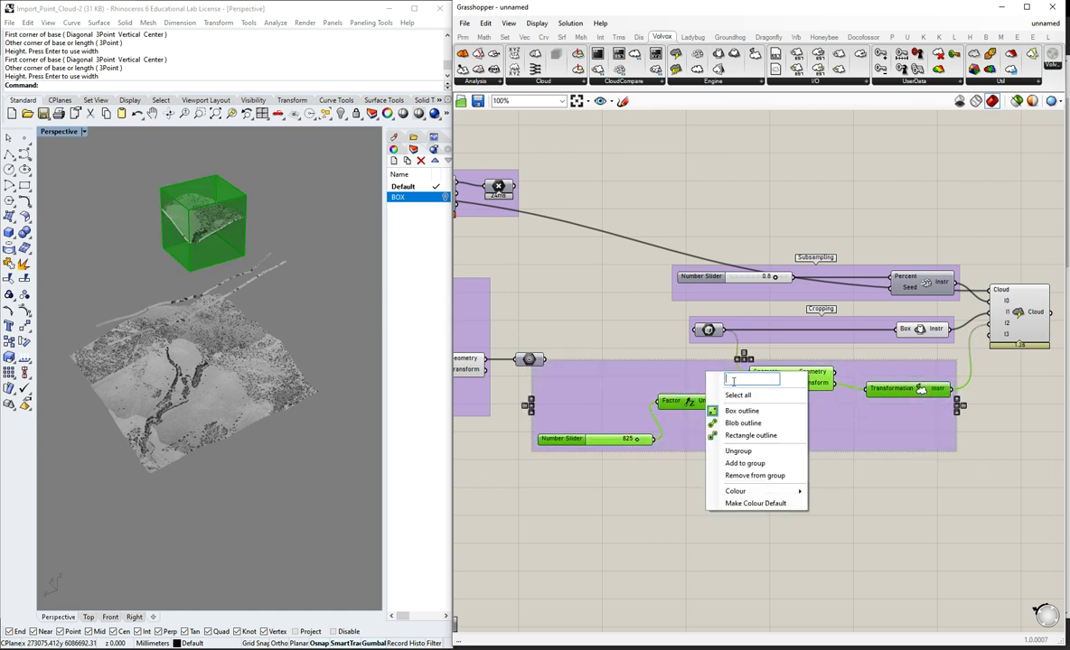
pyautogui.write('Moveing')
pyautogui.press('BackSpace')
pyautogui.press('BackSpace')
pyautogui.press('BackSpace')
pyautogui.press('BackSpace')
pyautogui.press('BackSpace')
pyautogui.write('ving')
pyautogui.click(897, 466)
# - Lower the Moving group beneath the Cropping group and reposition the Cloud Engine beside the three groups
pyautogui.moveTo(853, 425); pyautogui.dragTo(851, 452)
pyautogui.click(1010, 395)
pyautogui.scroll(-2, 896, 337)
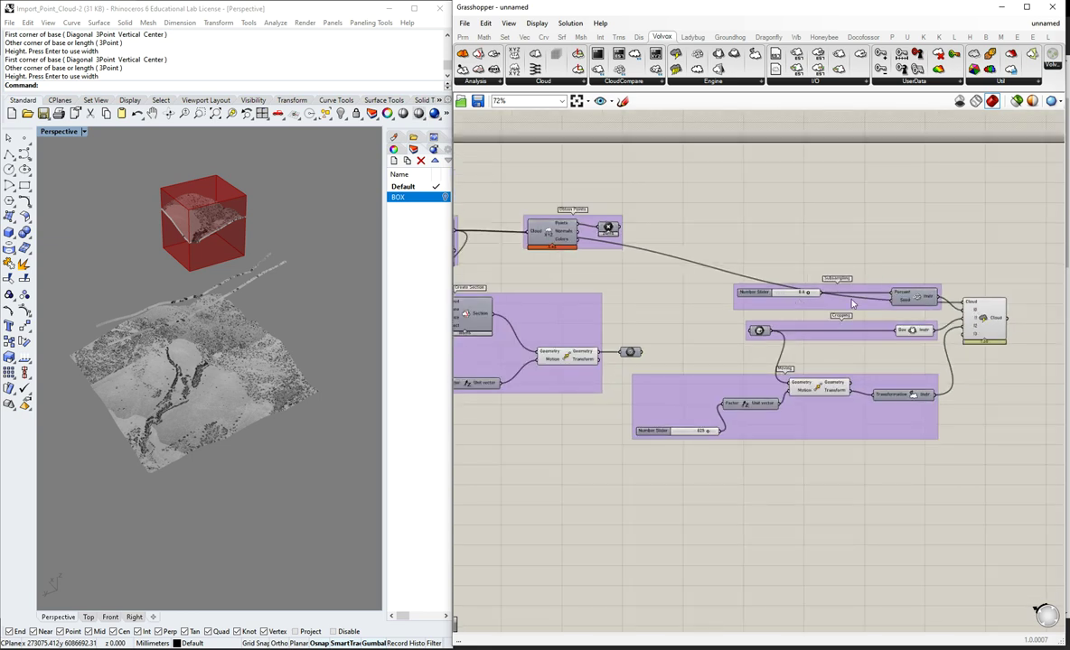
pyautogui.scroll(2, 1048, 321)
pyautogui.moveTo(970, 324); pyautogui.dragTo(991, 332)
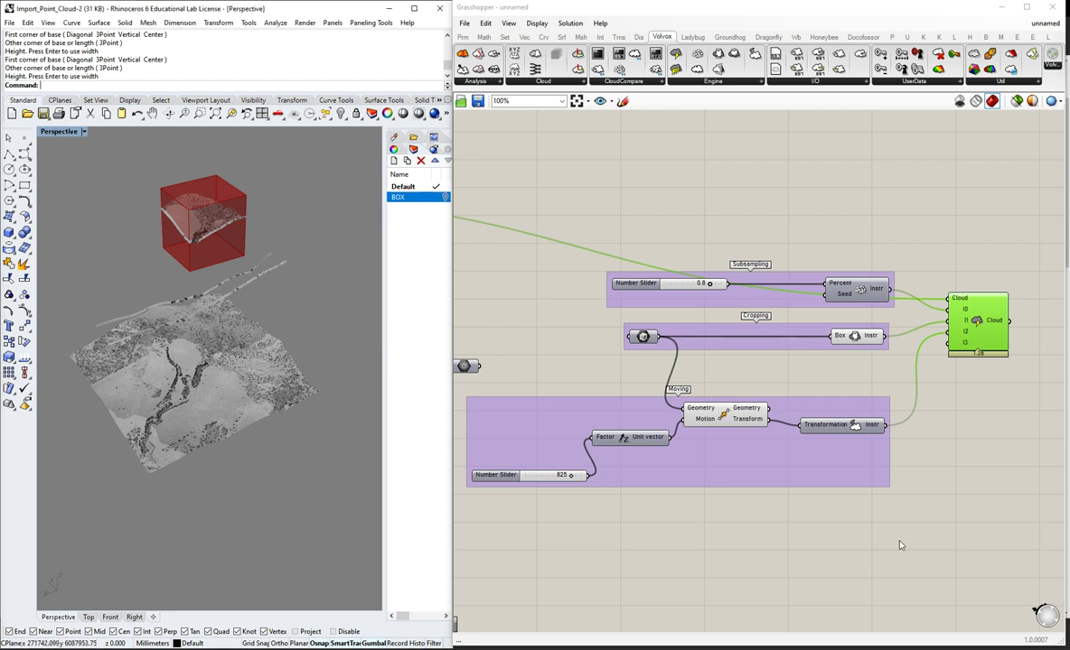
pyautogui.click(843, 549)
pyautogui.scroll(-1, 905, 360)
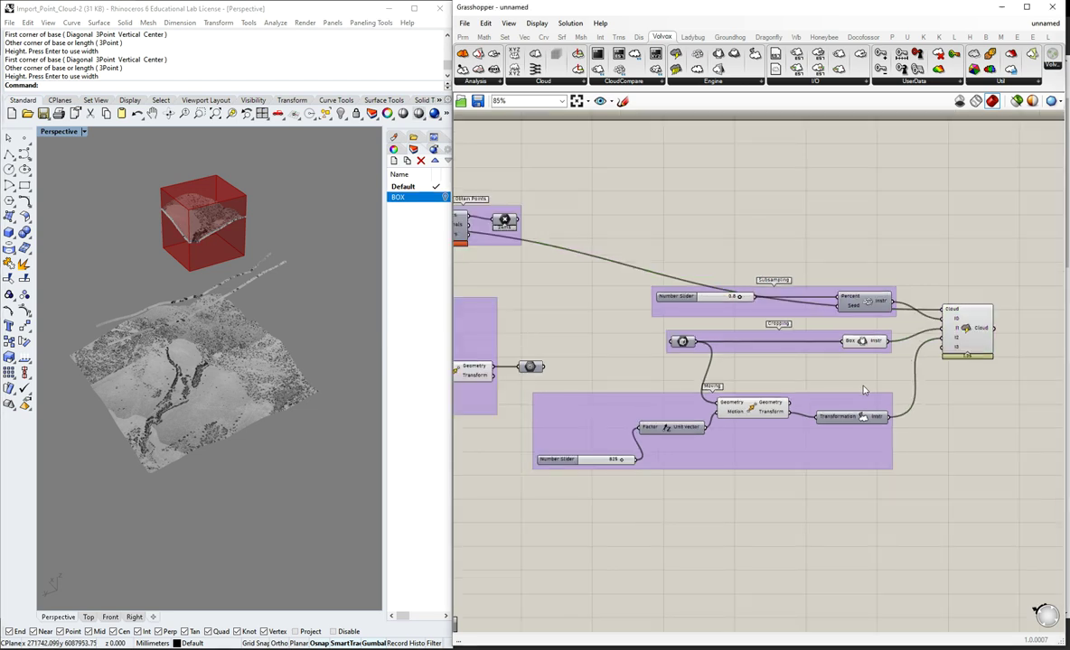
pyautogui.moveTo(864, 397); pyautogui.dragTo(872, 399)
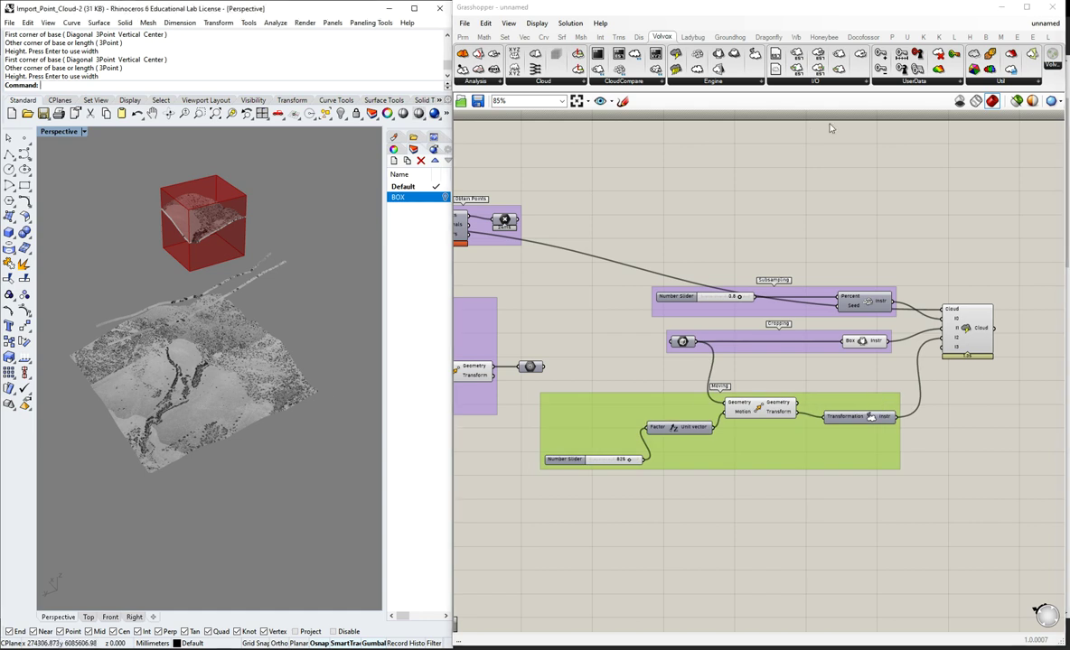
# - Add a Voxel Subsampling component below the Moving group
pyautogui.scroll(3, 249, 321)
pyautogui.moveTo(196, 346); pyautogui.dragTo(262, 347, button='right')
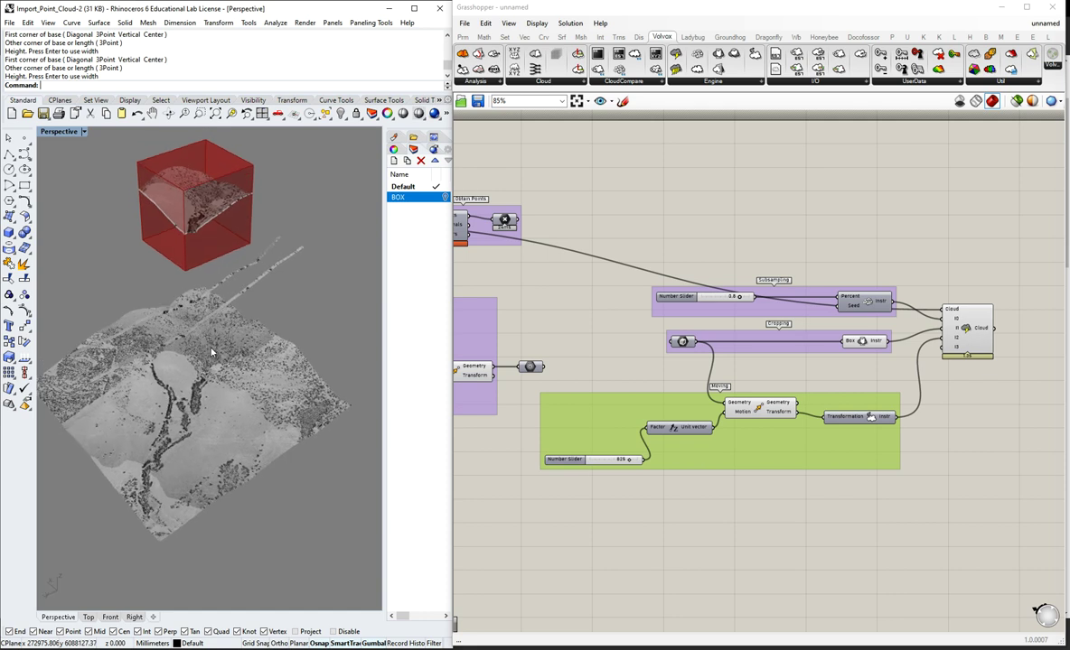
pyautogui.click(743, 83)
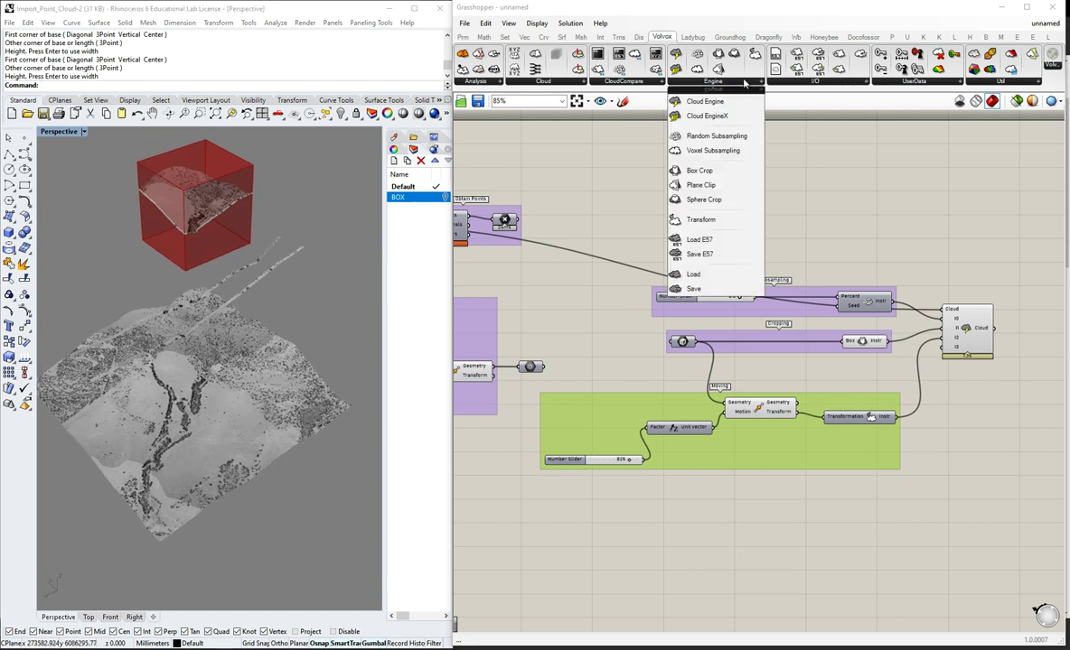
pyautogui.click(717, 158)
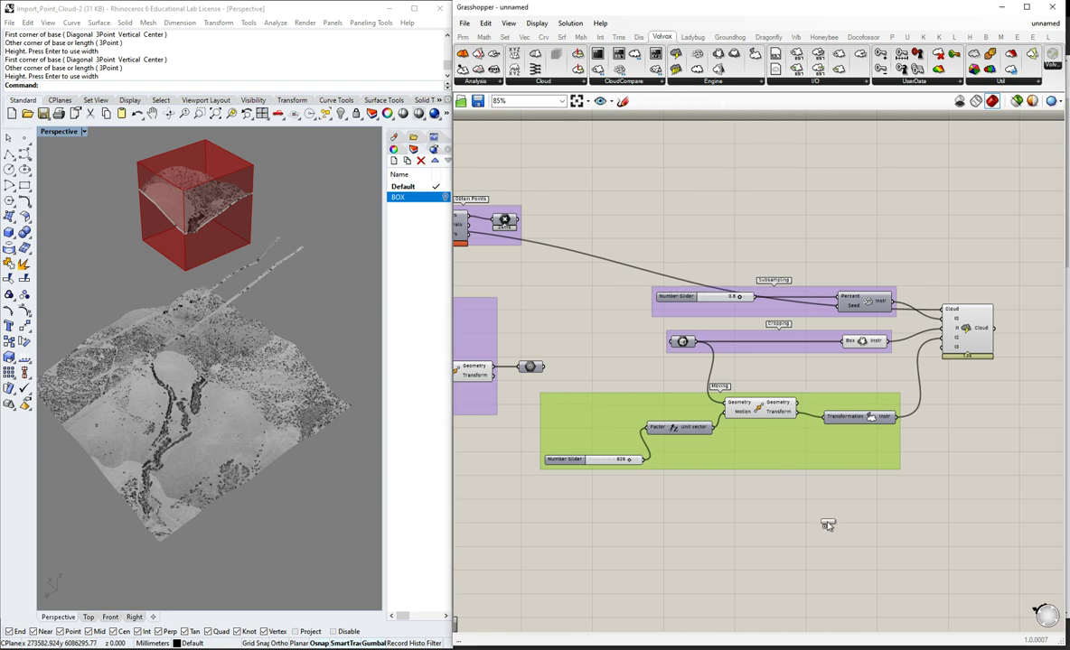
pyautogui.click(870, 526)
pyautogui.scroll(2, 937, 574)
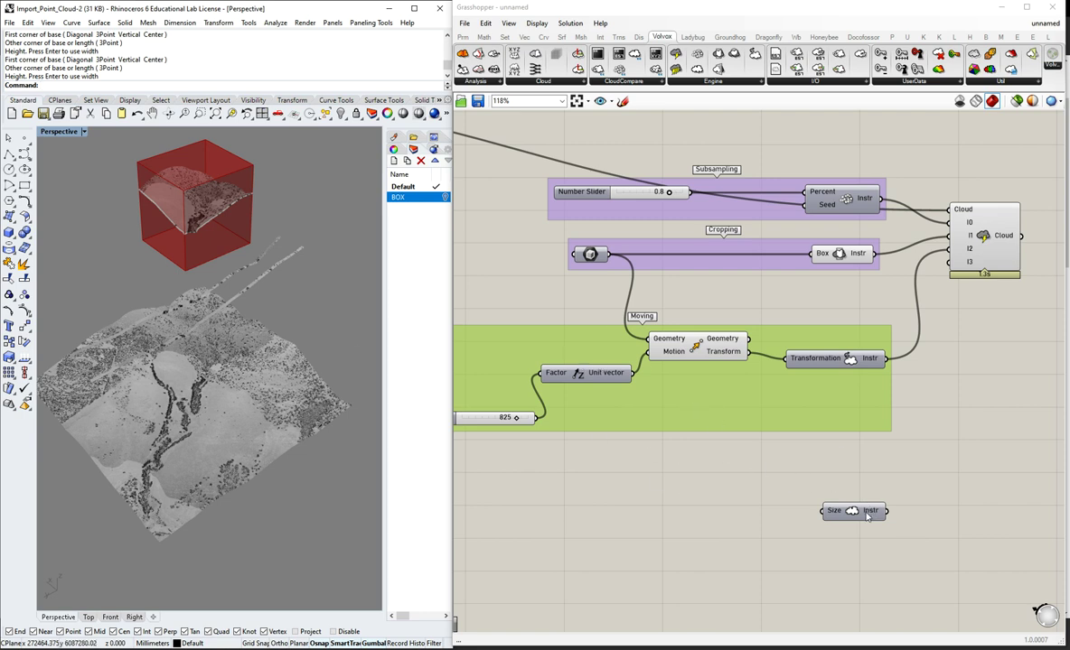
pyautogui.moveTo(866, 511); pyautogui.dragTo(867, 488)
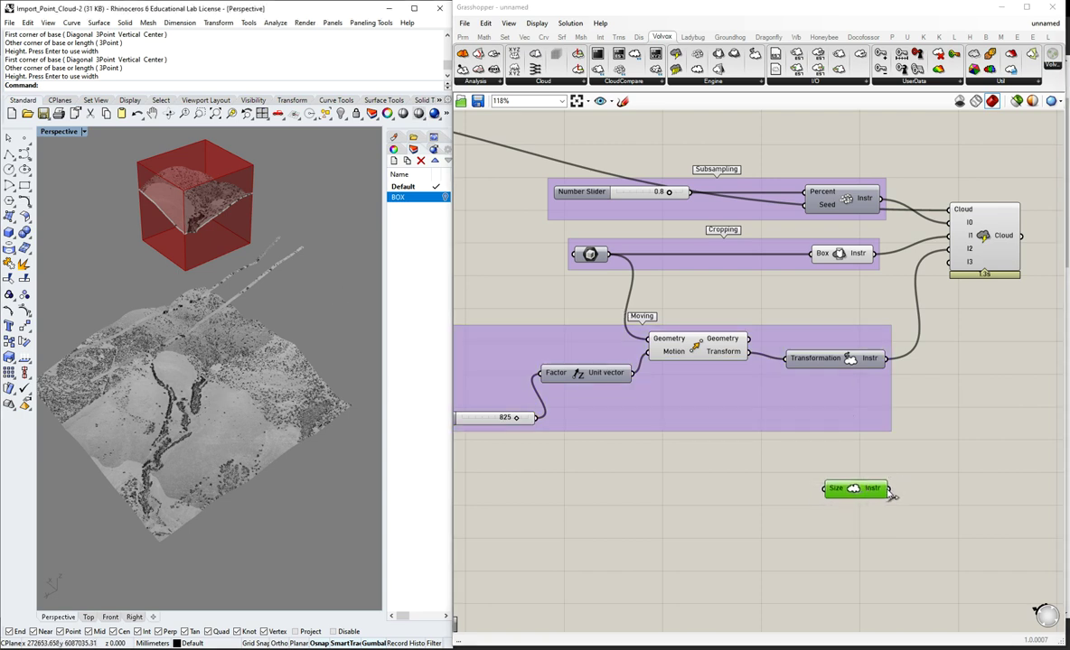
# - Add a number slider with the value 500 and connect it to the Size input of the voxel subsampling component
pyautogui.doubleClick(755, 492)
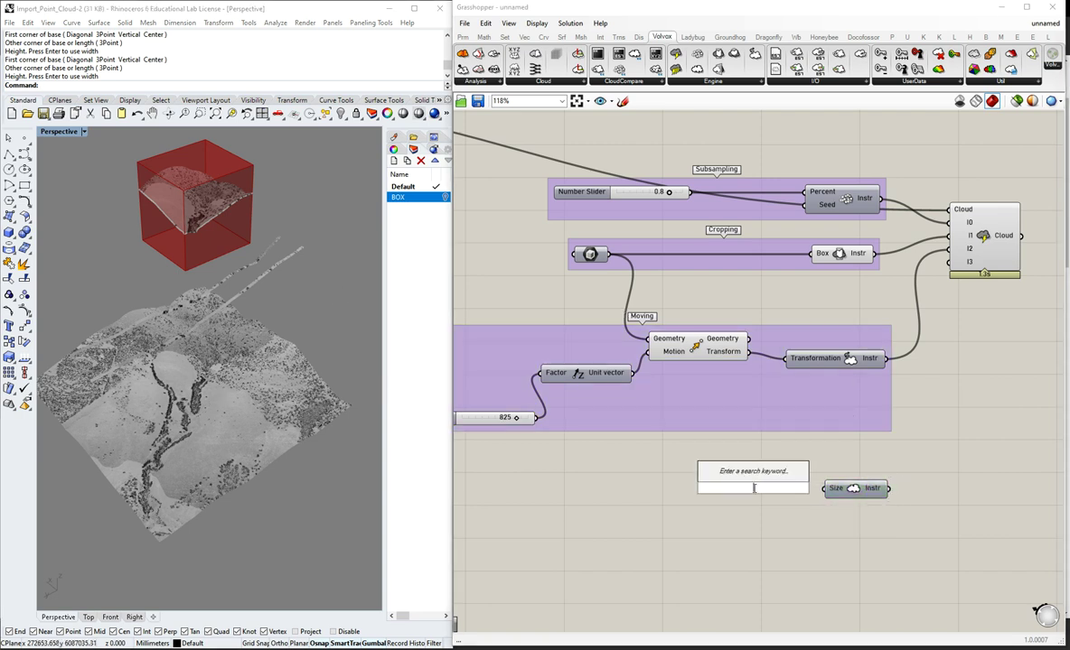
pyautogui.write('500')
pyautogui.press('Return')
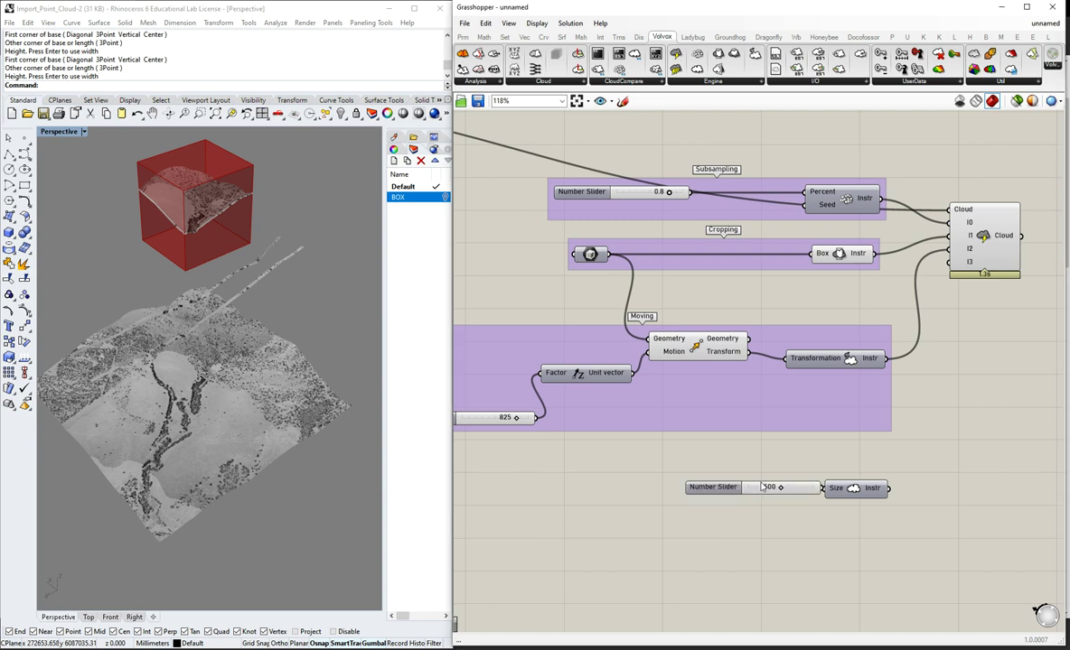
pyautogui.moveTo(798, 491); pyautogui.dragTo(824, 488)
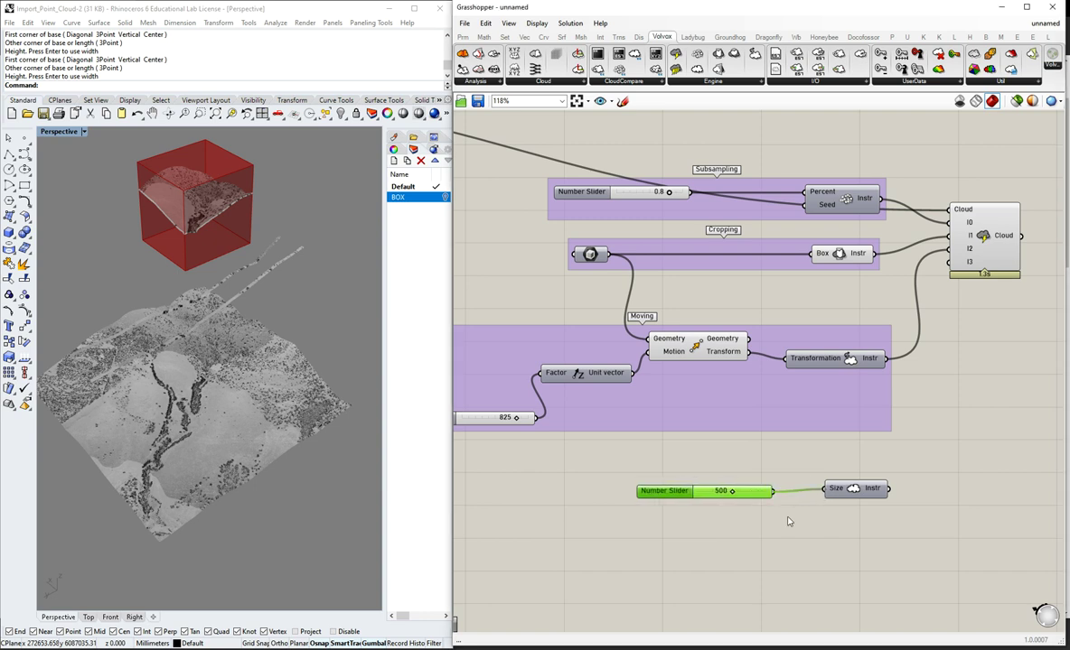
pyautogui.moveTo(759, 496); pyautogui.dragTo(766, 493)
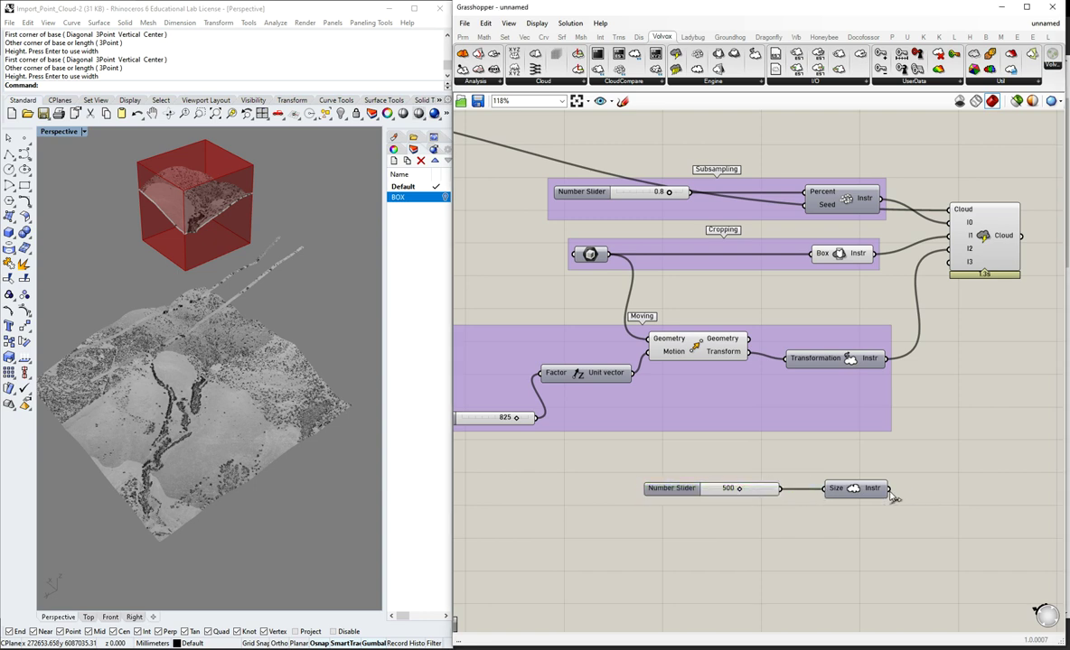
# - Connect the voxel subsampling instruction to the I3 input of the Cloud Engine and examine the cropped cloud up close
pyautogui.moveTo(889, 488); pyautogui.dragTo(949, 262)
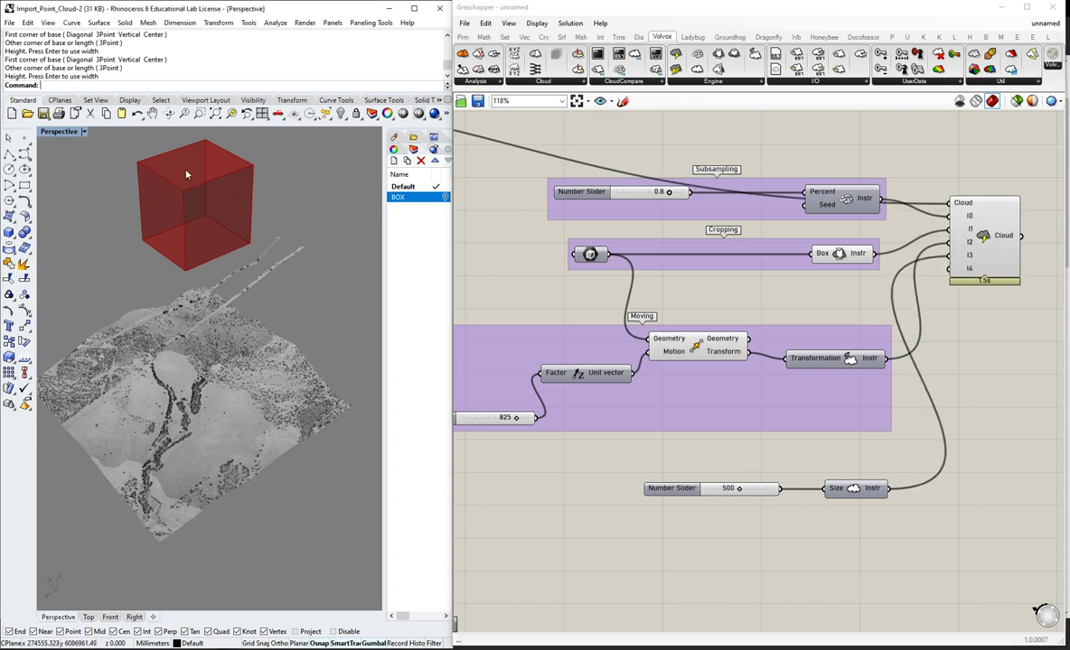
pyautogui.scroll(5, 185, 175)
pyautogui.scroll(2, 196, 179)
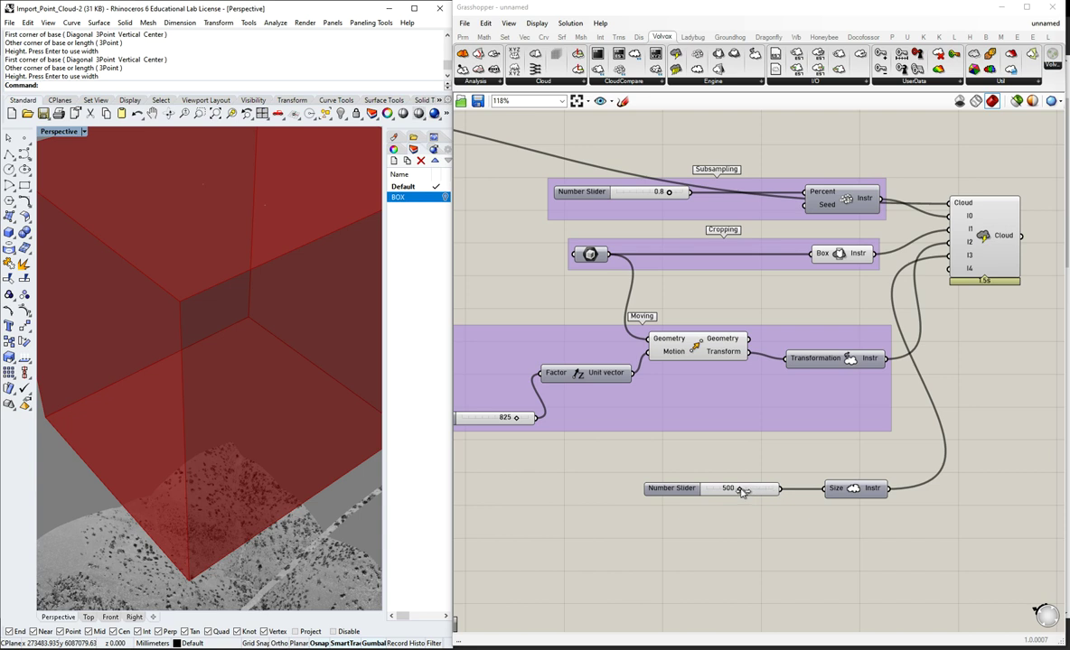
# - Try lowering the voxel size slider to 177, and delete that slider
pyautogui.moveTo(739, 488); pyautogui.dragTo(700, 492)
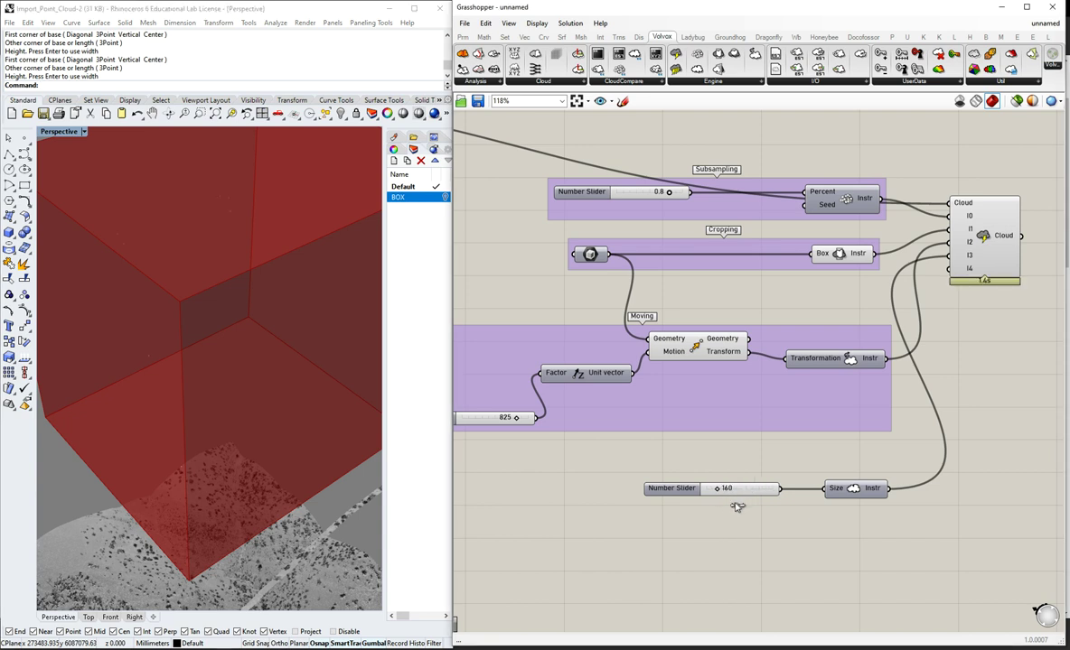
pyautogui.click(750, 490)
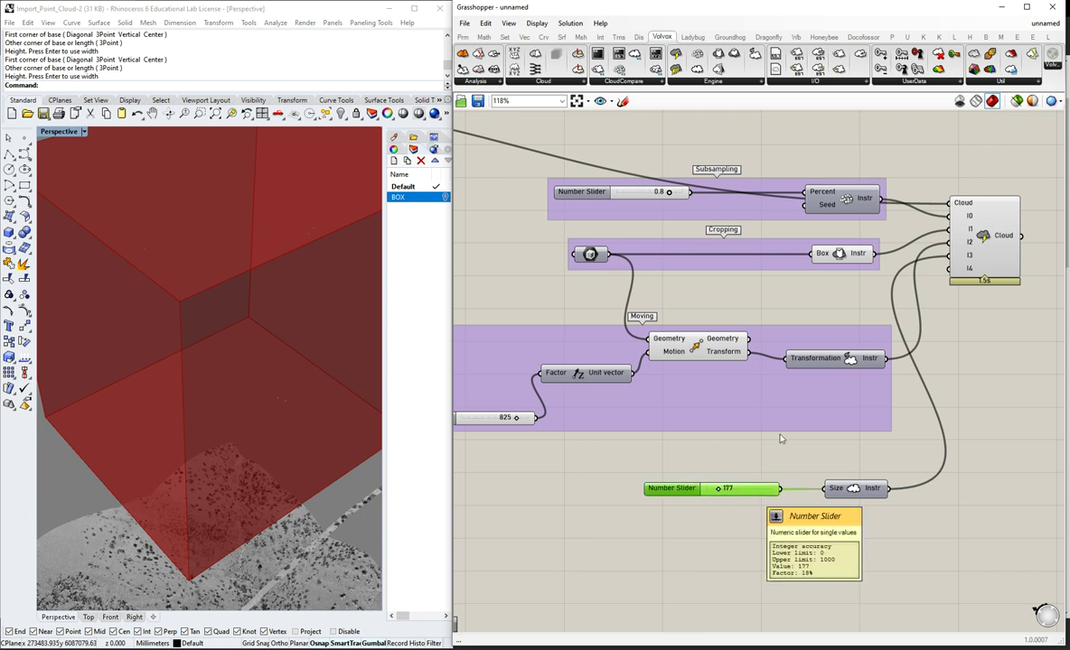
pyautogui.press('Delete')
# - Add a number slider with the value 5, connect it to the voxel Size input and examine the cloud inside the box
pyautogui.doubleClick(697, 498)
pyautogui.write('5')
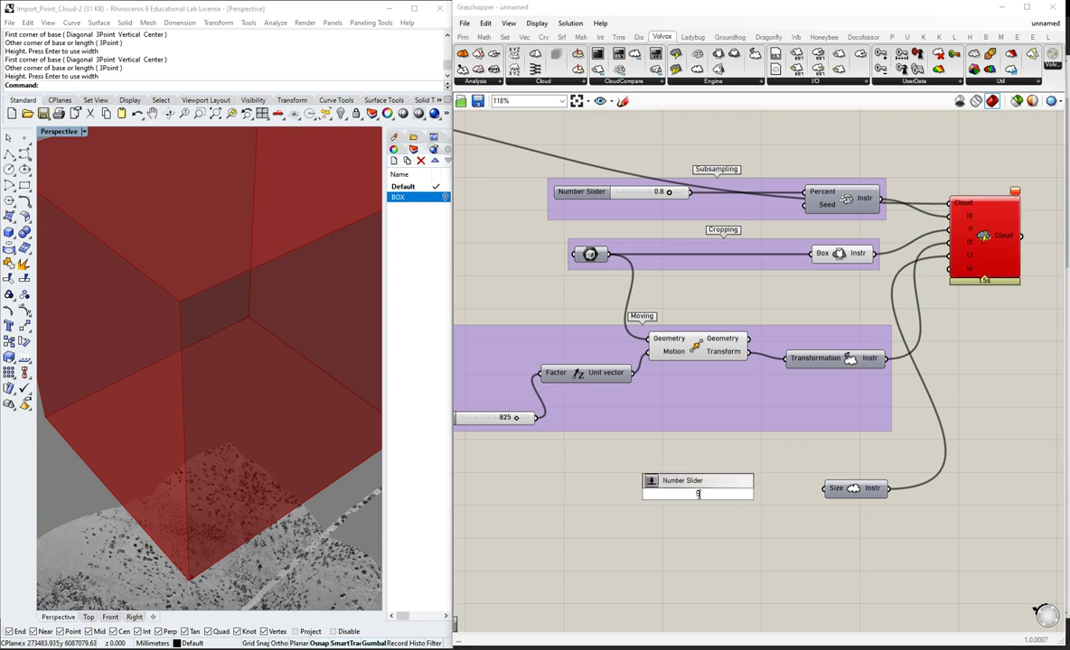
pyautogui.press('Return')
pyautogui.moveTo(765, 494); pyautogui.dragTo(824, 488)
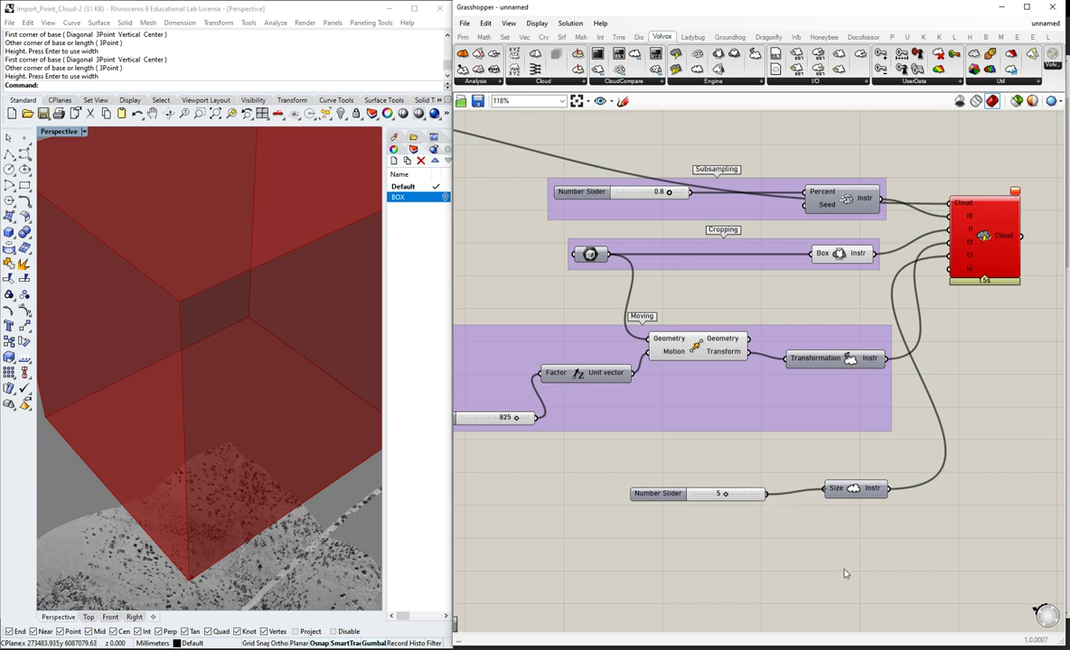
pyautogui.click(392, 449)
pyautogui.moveTo(343, 420); pyautogui.dragTo(261, 390, button='right')
pyautogui.scroll(3, 57, 382)
pyautogui.scroll(-1, 95, 385)
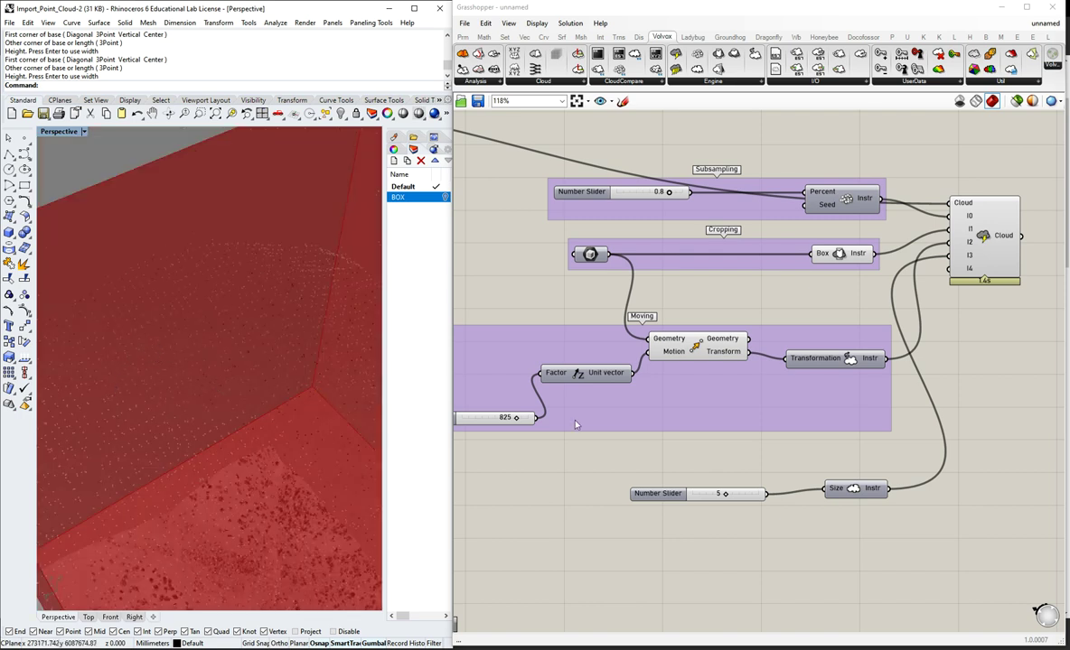
# - Align the size slider with the voxel subsampling component, lower its value to 1 and inspect the cropped cloud
pyautogui.click(817, 516)
pyautogui.moveTo(744, 497); pyautogui.dragTo(760, 493)
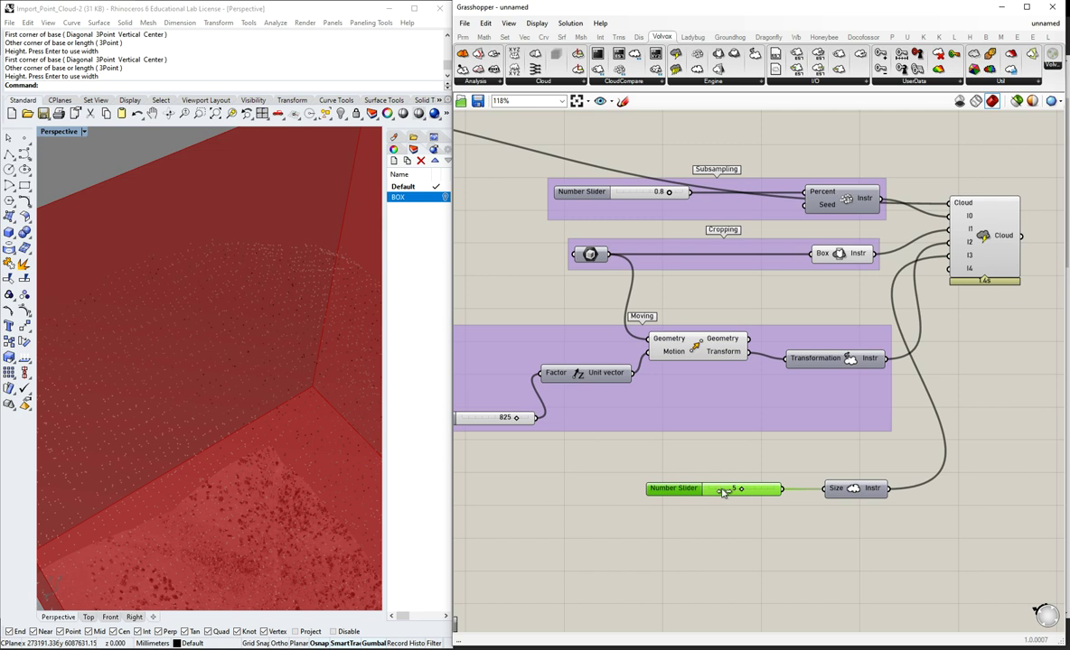
pyautogui.scroll(-1, 722, 491)
pyautogui.scroll(-2, 720, 492)
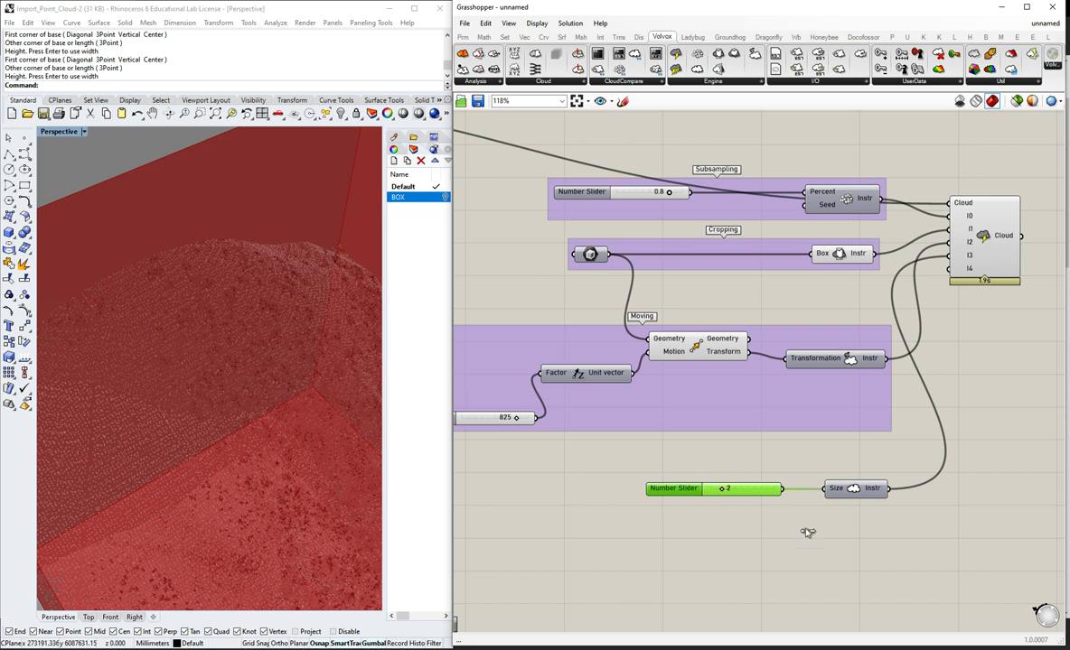
pyautogui.scroll(-5, 270, 430)
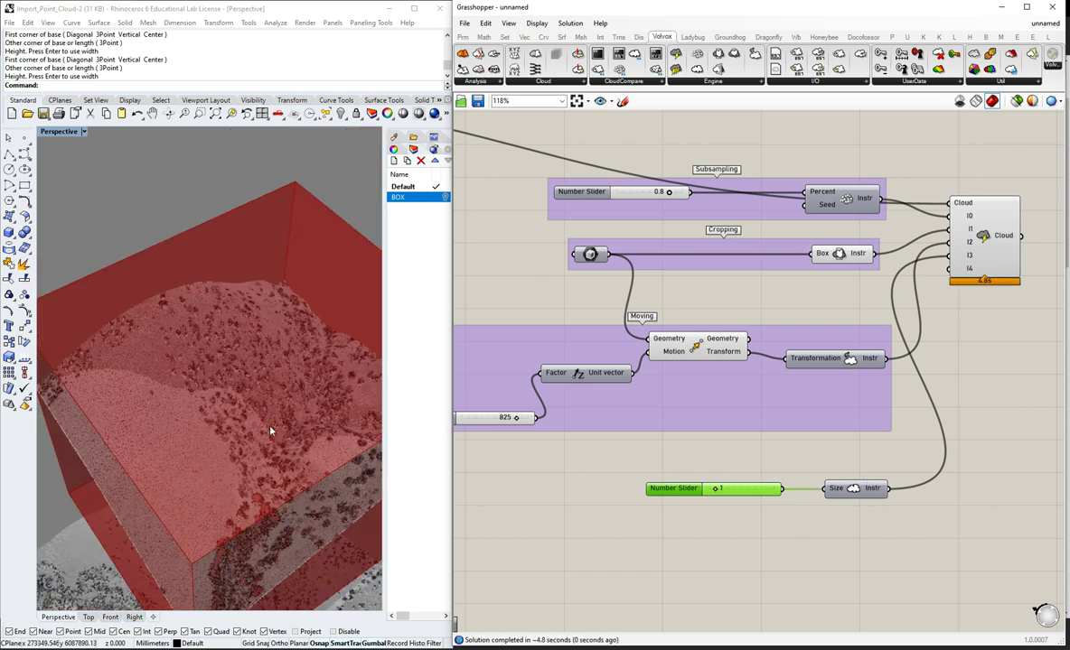
pyautogui.scroll(5, 289, 378)
pyautogui.moveTo(289, 377); pyautogui.dragTo(266, 403, button='right')
pyautogui.scroll(-10, 238, 367)
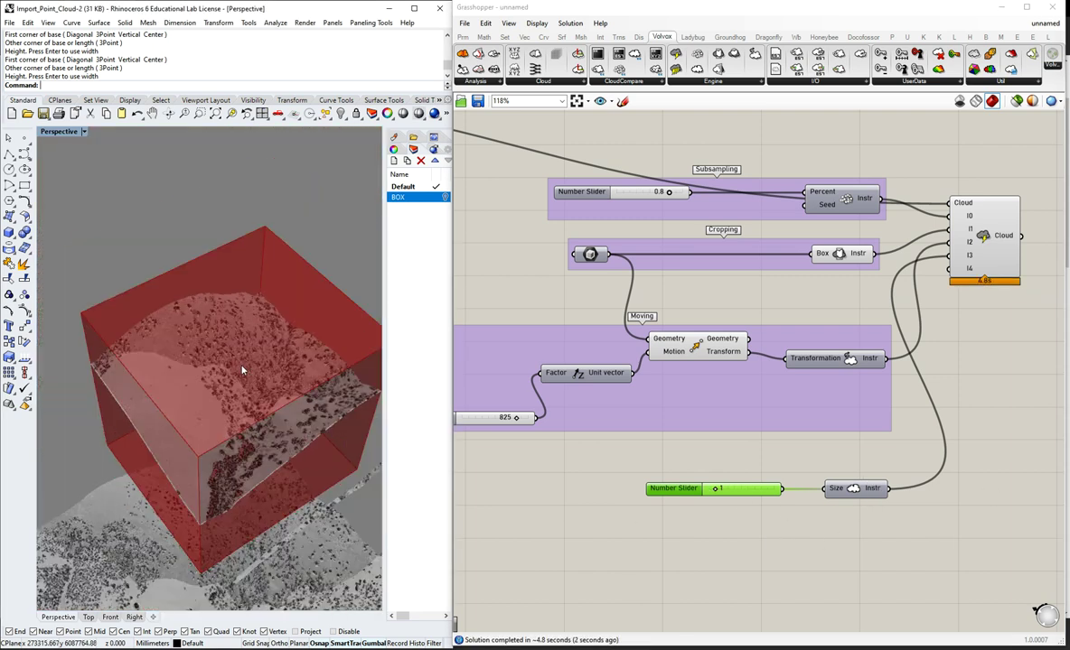
pyautogui.scroll(1, 235, 364)
pyautogui.scroll(2, 774, 508)
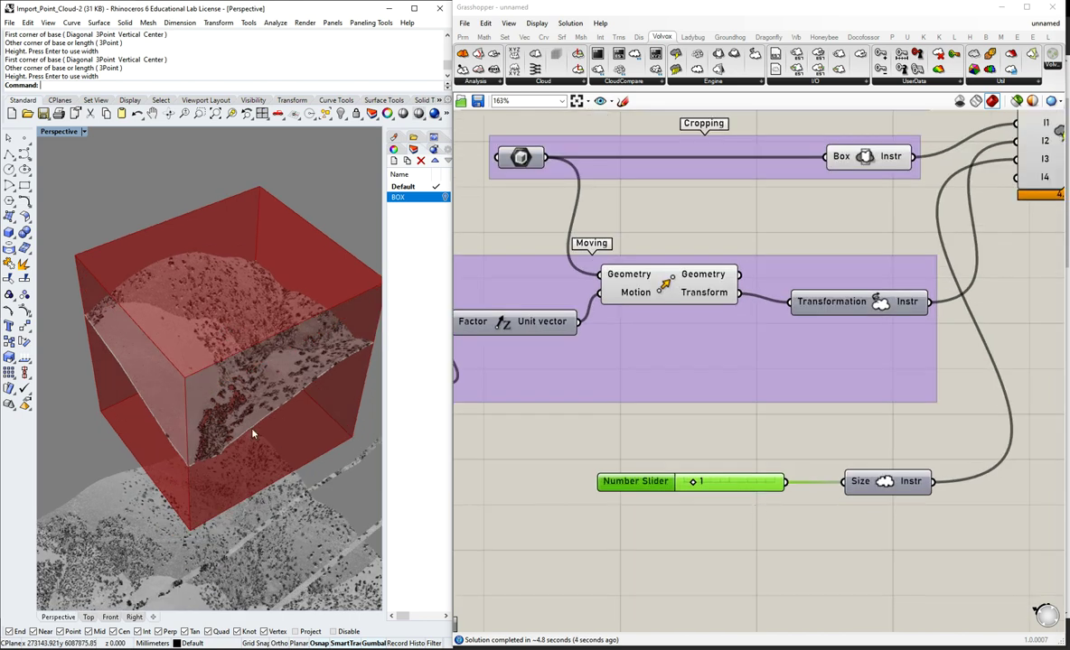
# - Set the voxel size slider to 2 and inspect the point spacing of the cropped cloud
pyautogui.click(679, 519)
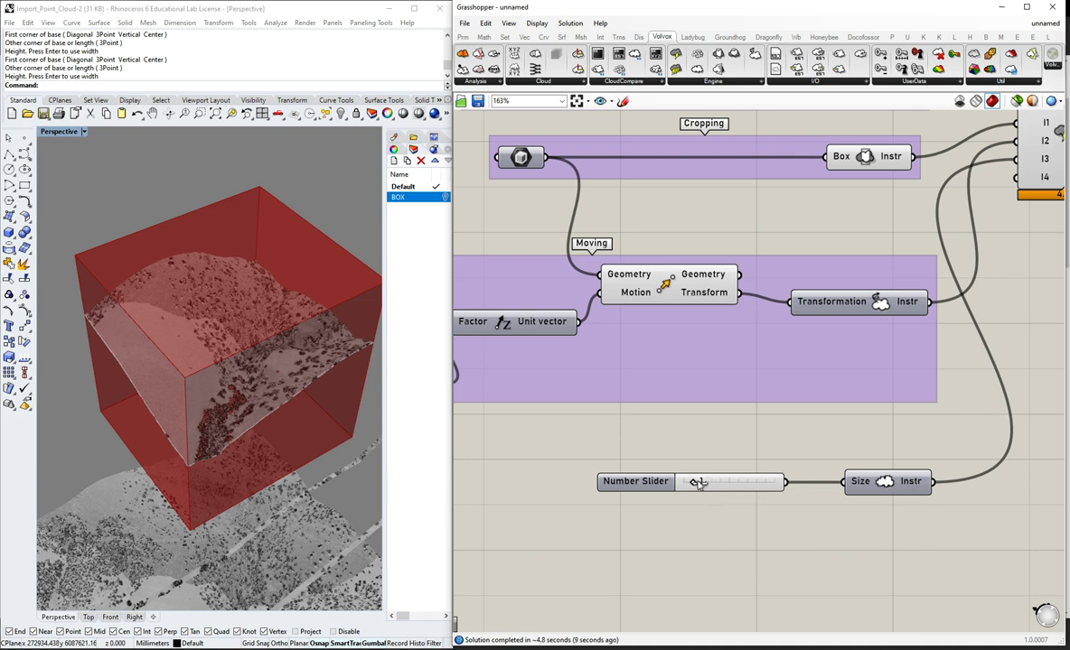
pyautogui.moveTo(699, 484); pyautogui.dragTo(703, 482)
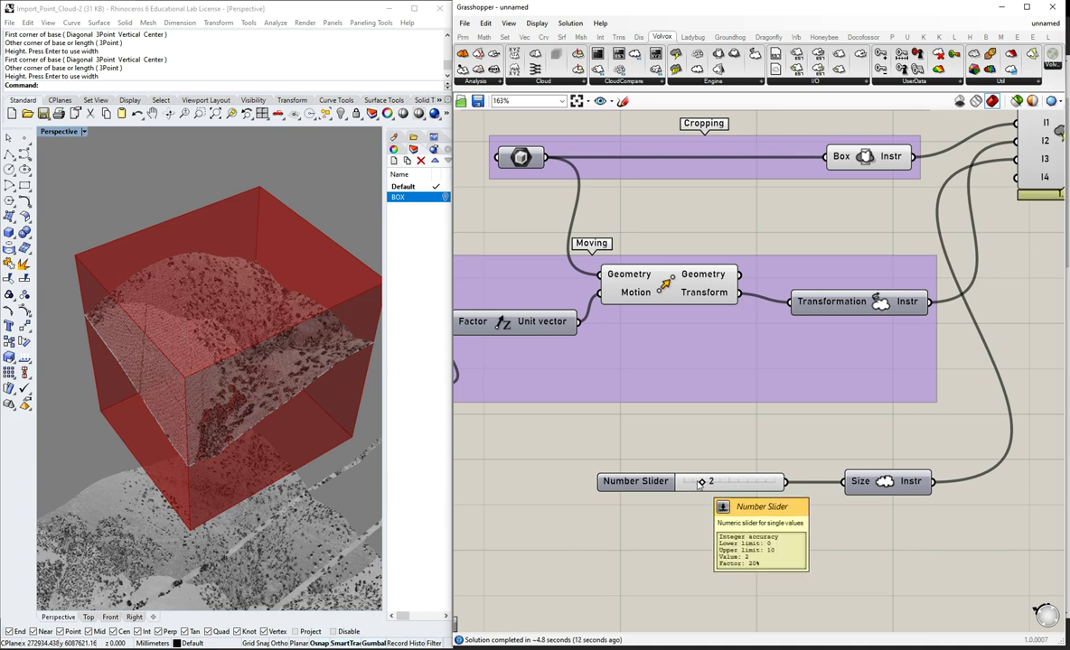
pyautogui.scroll(5, 148, 360)
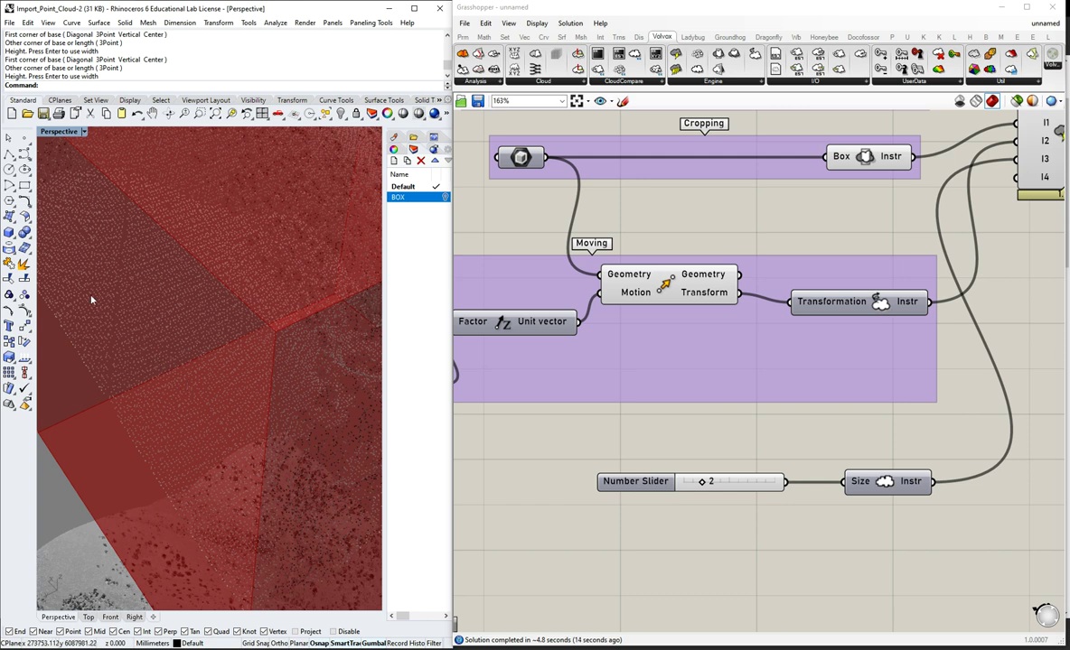
pyautogui.scroll(-5, 105, 352)
pyautogui.scroll(3, 195, 390)
pyautogui.scroll(-5, 172, 368)
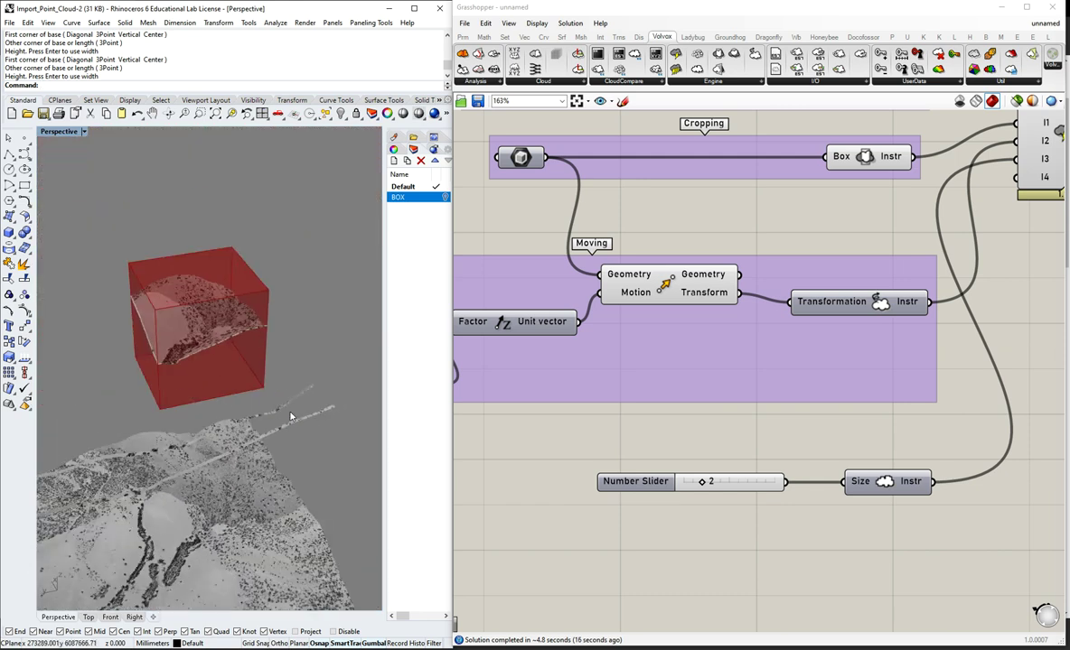
# - Group the size slider with the voxel subsampling component, name the group "Voxel Subsampling", and move it slightly closer to the Moving group
pyautogui.moveTo(989, 538); pyautogui.dragTo(548, 438)
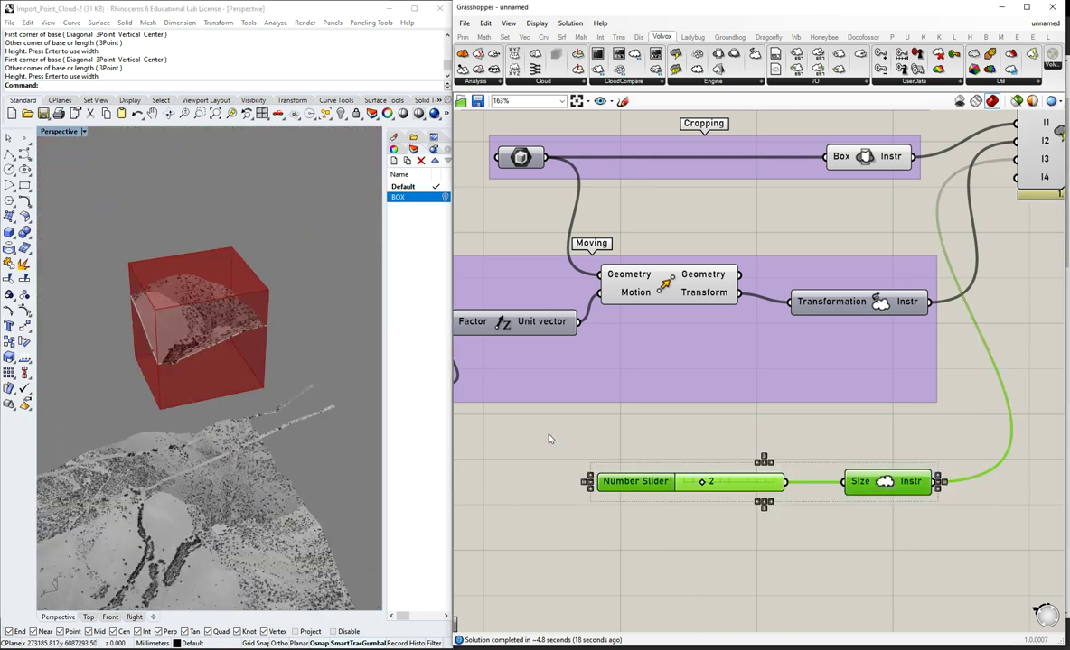
pyautogui.hotkey('ctrl', 'g')
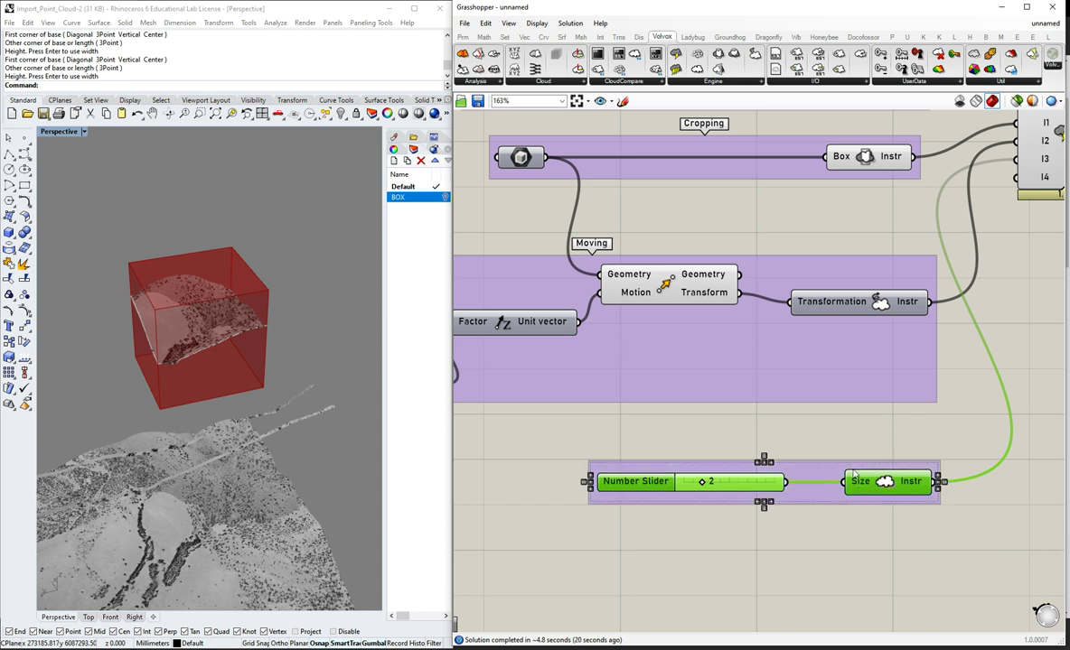
pyautogui.rightClick(836, 477)
pyautogui.write('Vox')
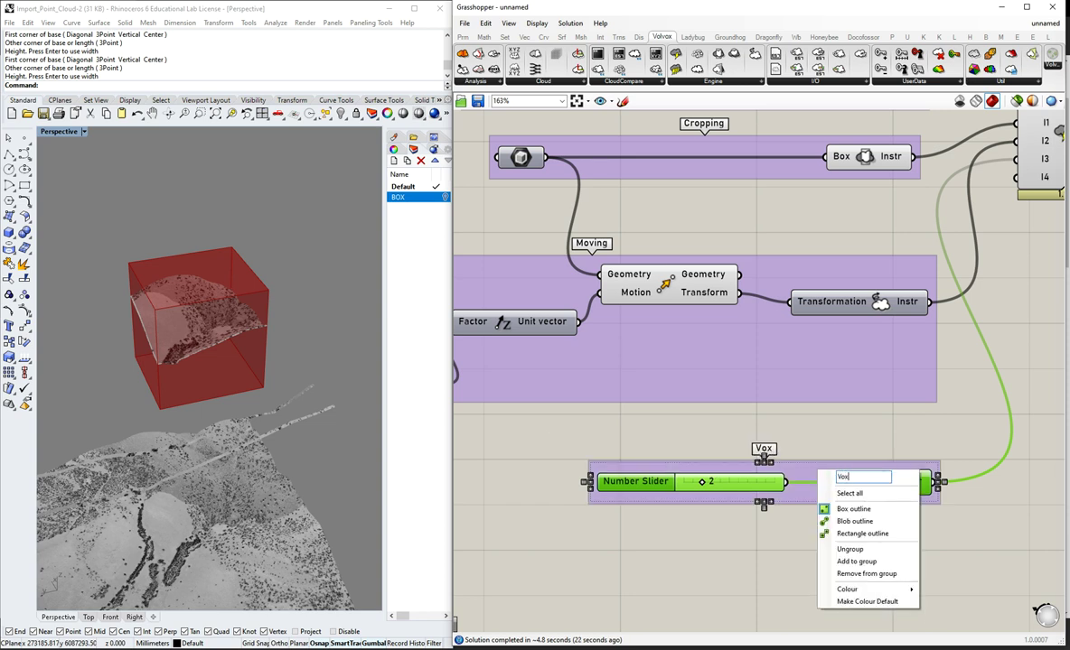
pyautogui.write('el Subsampling')
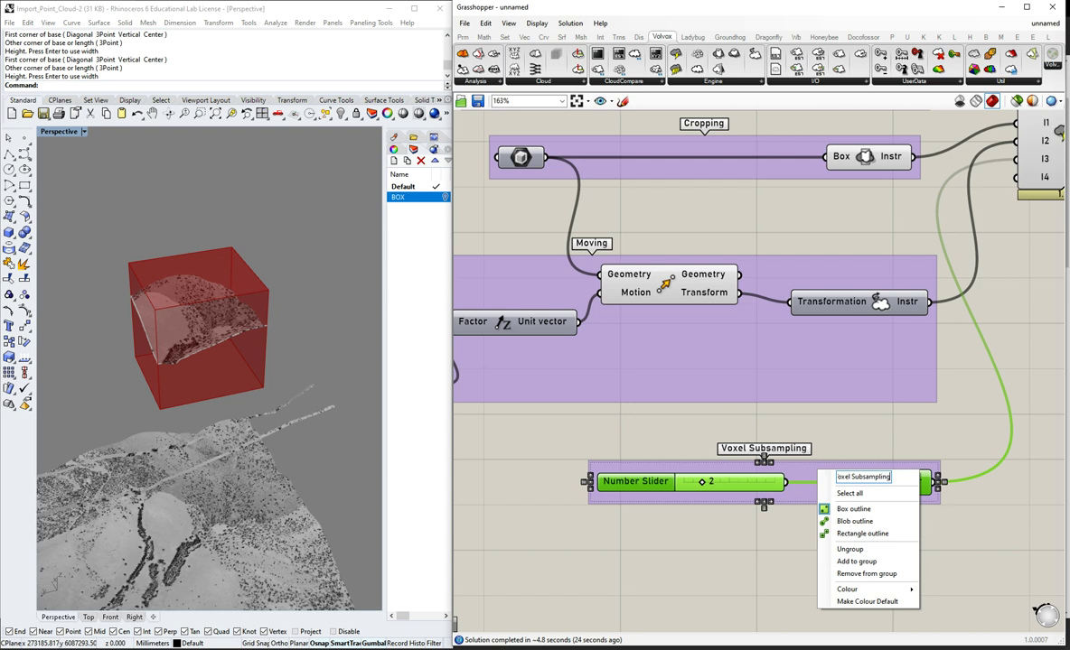
pyautogui.click(857, 437)
pyautogui.moveTo(827, 468); pyautogui.dragTo(819, 458)
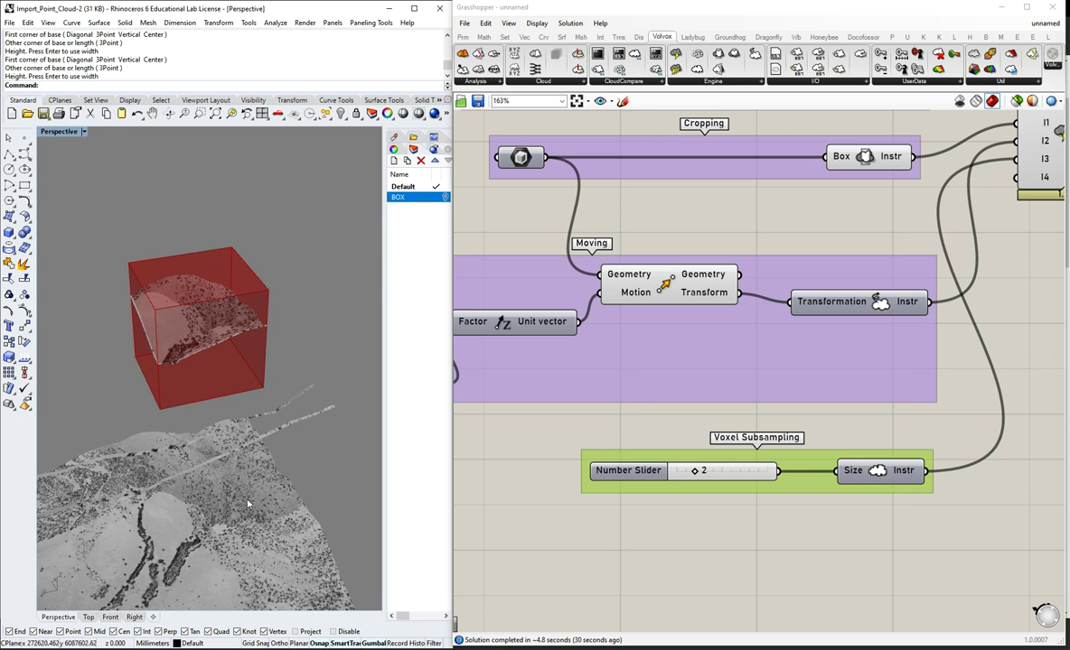
pyautogui.click(867, 441)
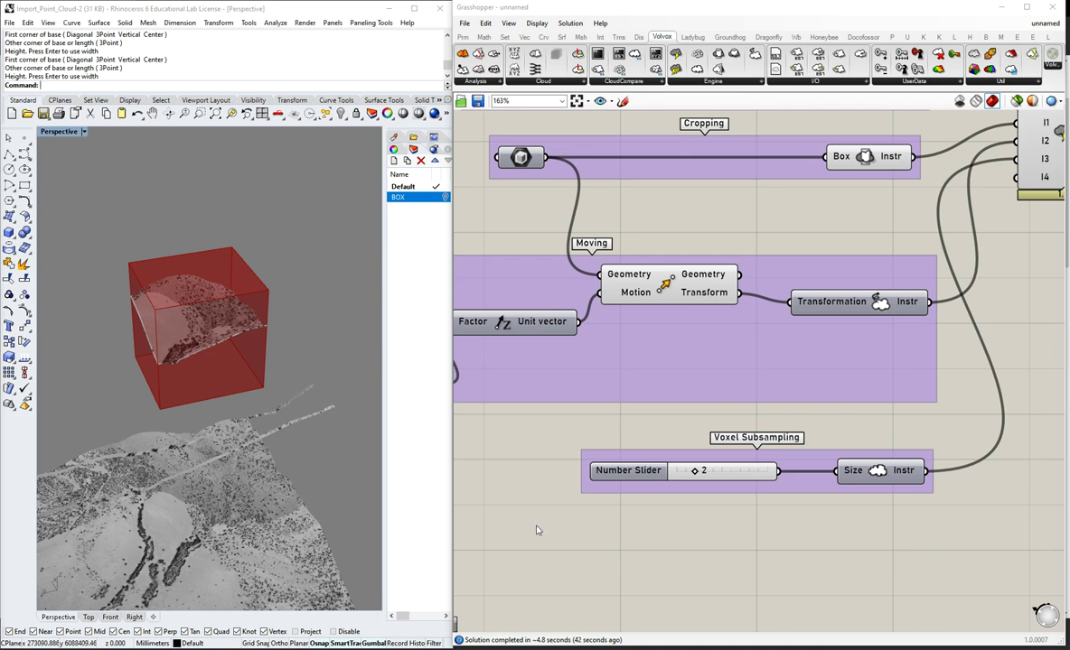
# - Add a Voxel Colored component beside the cloud engine and connect the engine's Cloud output to its Cloud input
pyautogui.scroll(-5, 987, 302)
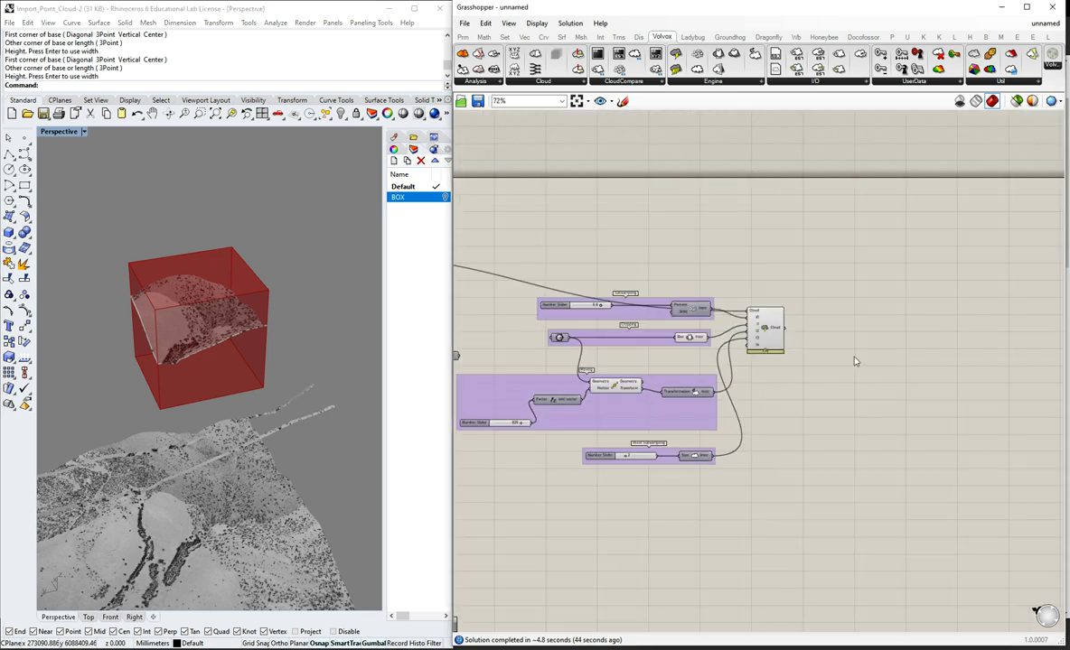
pyautogui.scroll(2, 853, 361)
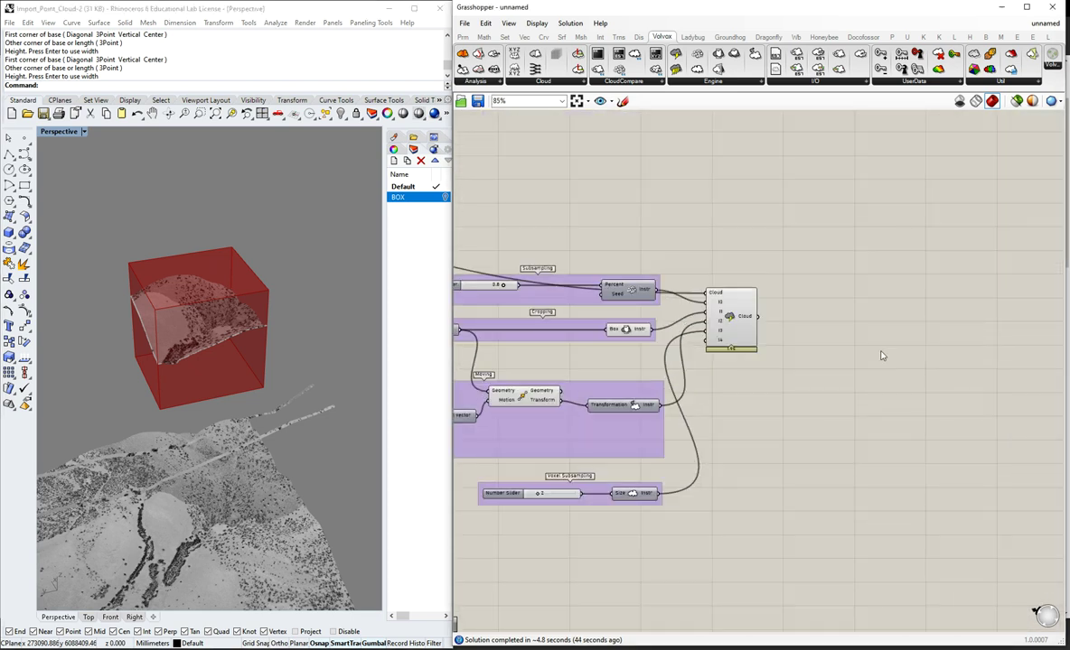
pyautogui.click(1000, 81)
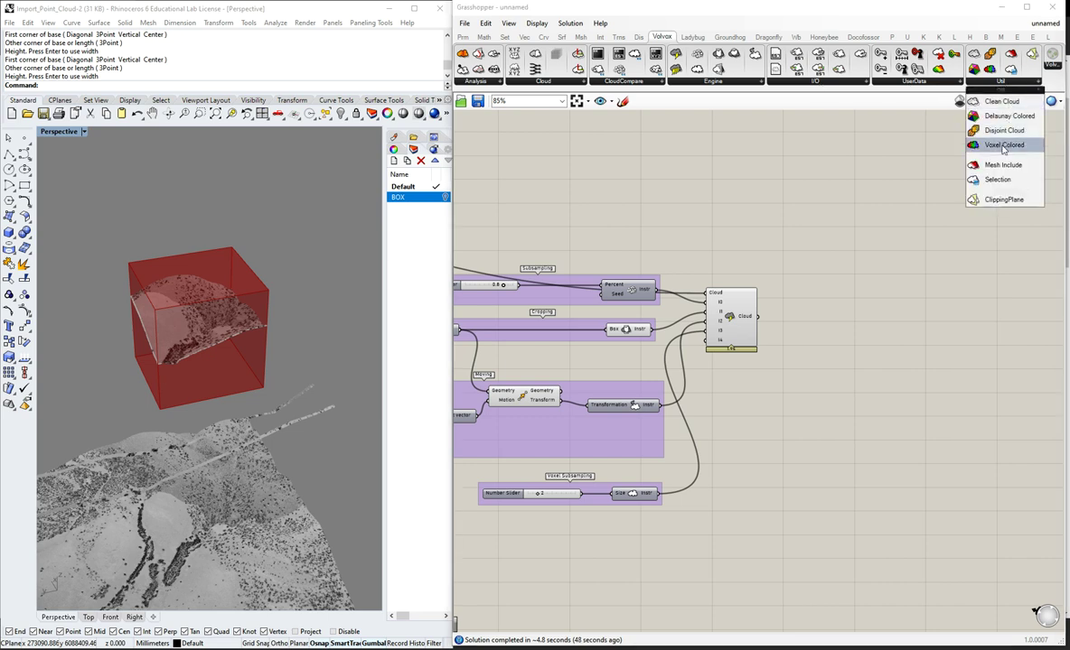
pyautogui.moveTo(1003, 145); pyautogui.dragTo(860, 402)
pyautogui.scroll(2, 869, 335)
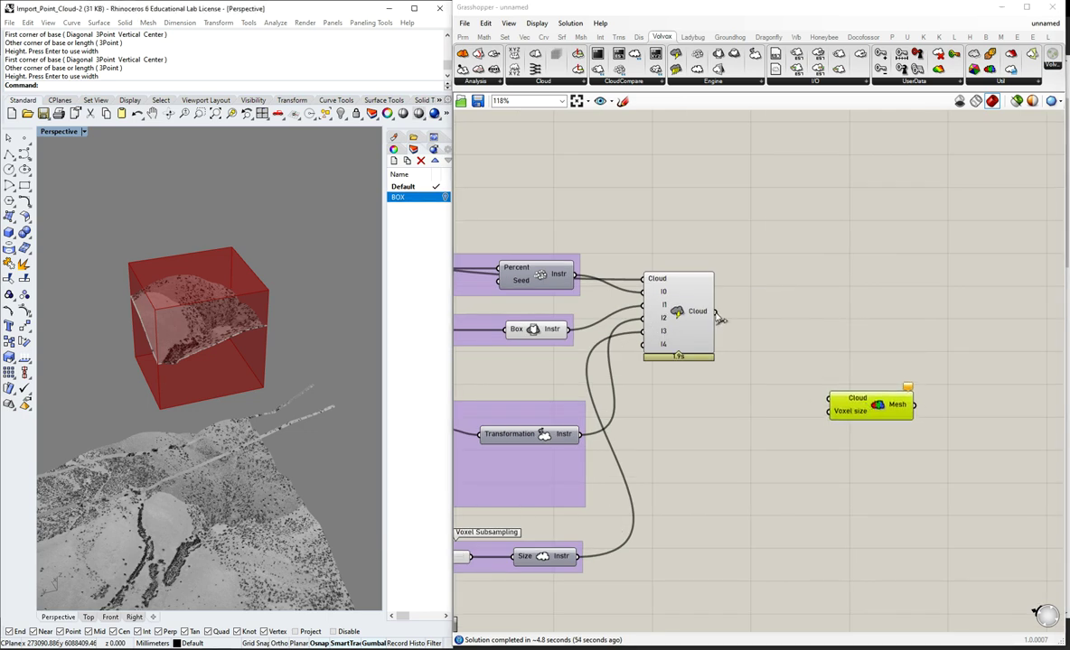
pyautogui.moveTo(716, 312); pyautogui.dragTo(830, 398)
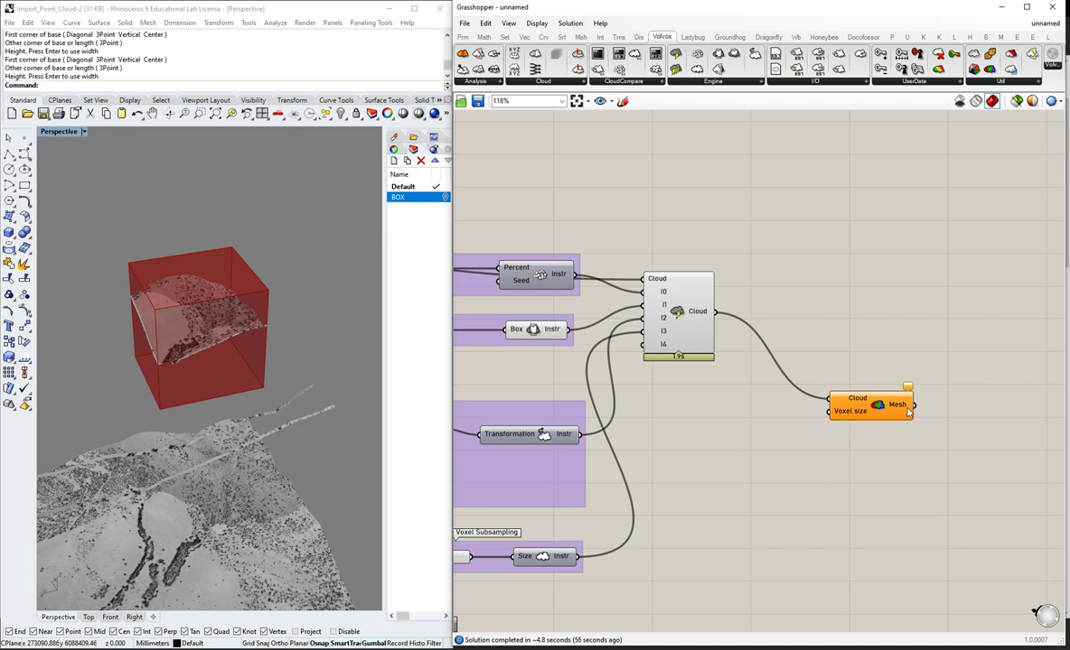
# - Add a number slider with the value 5, connect it to the Voxel size input of Voxel Colored and examine the mesh
pyautogui.doubleClick(738, 449)
pyautogui.write('5')
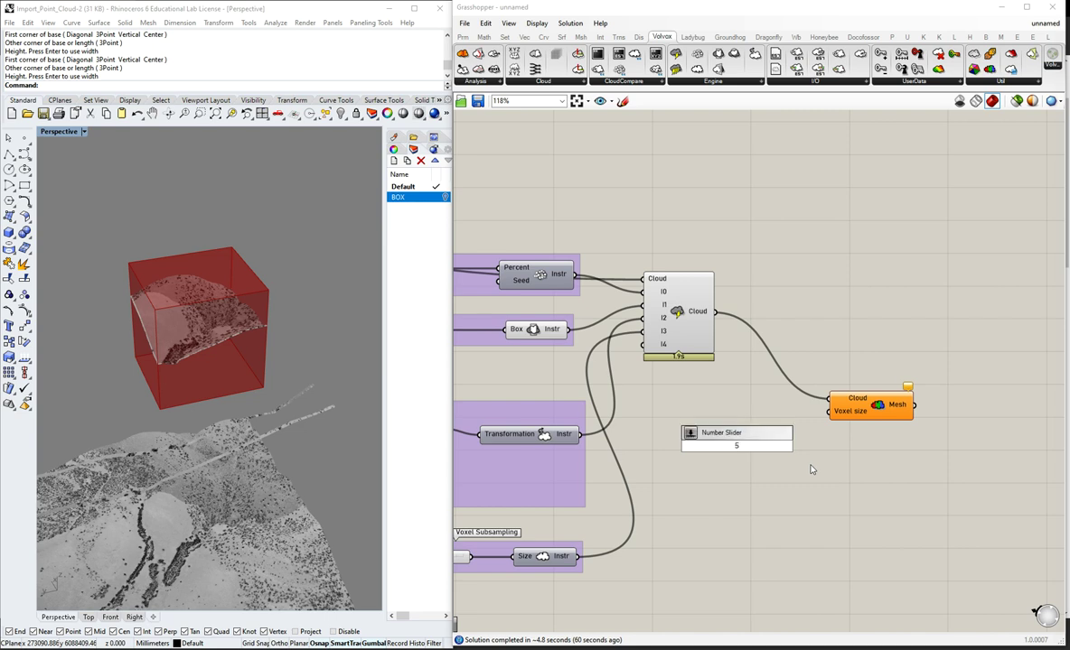
pyautogui.press('Return')
pyautogui.moveTo(805, 446); pyautogui.dragTo(903, 412)
pyautogui.scroll(5, 144, 281)
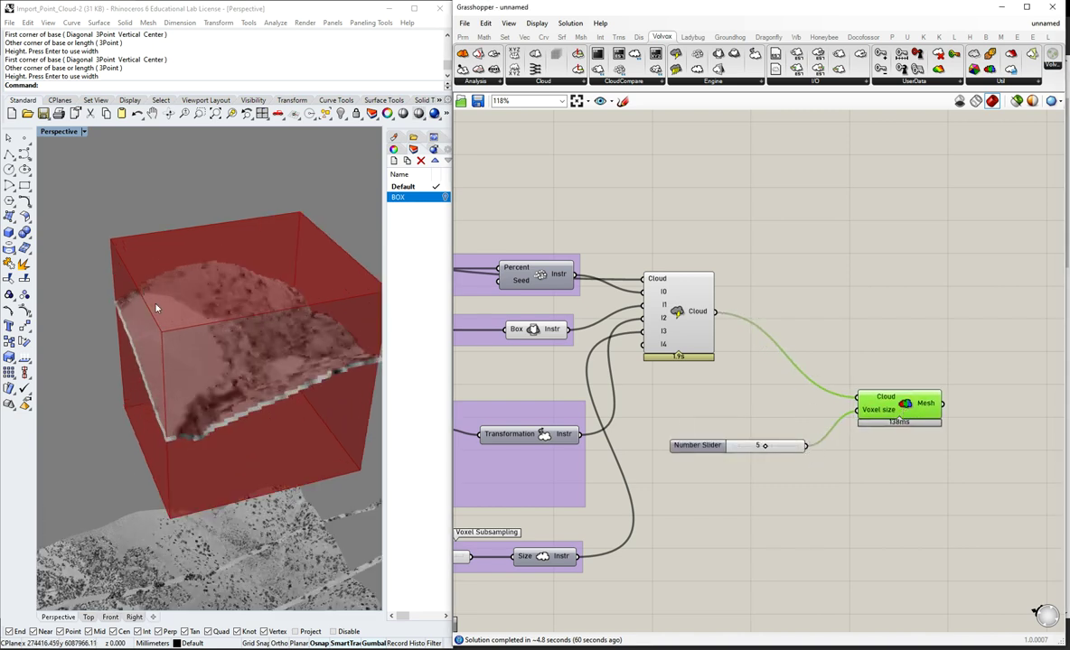
pyautogui.scroll(-3, 895, 286)
pyautogui.scroll(-4, 786, 292)
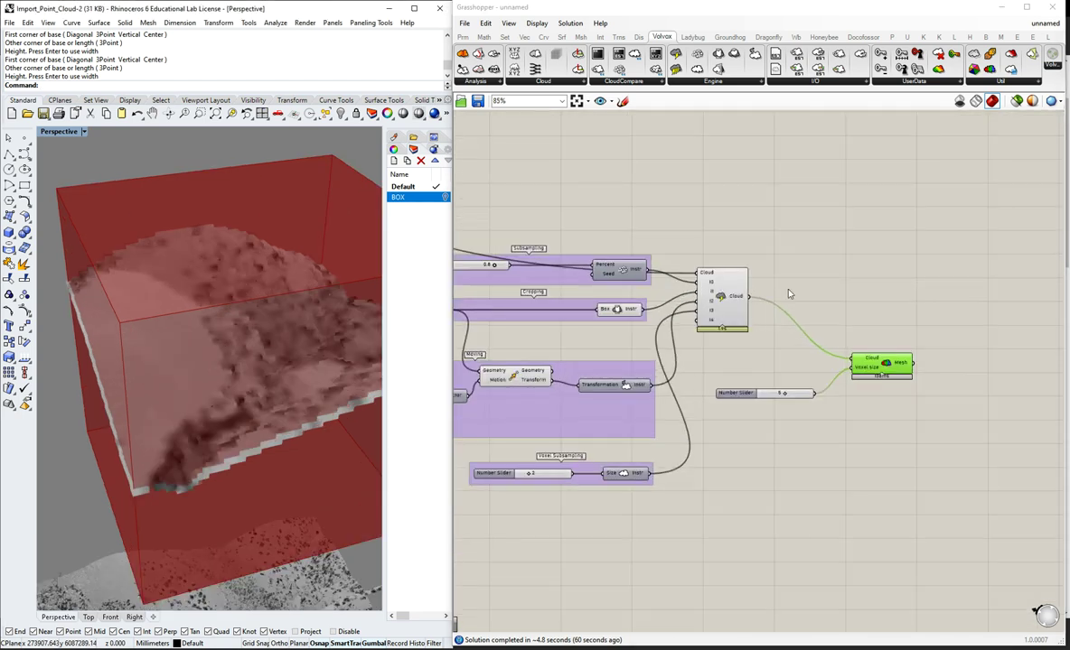
# - Turn off the preview of the Move component in the Moving group and inspect the voxel mesh without the box
pyautogui.scroll(3, 668, 342)
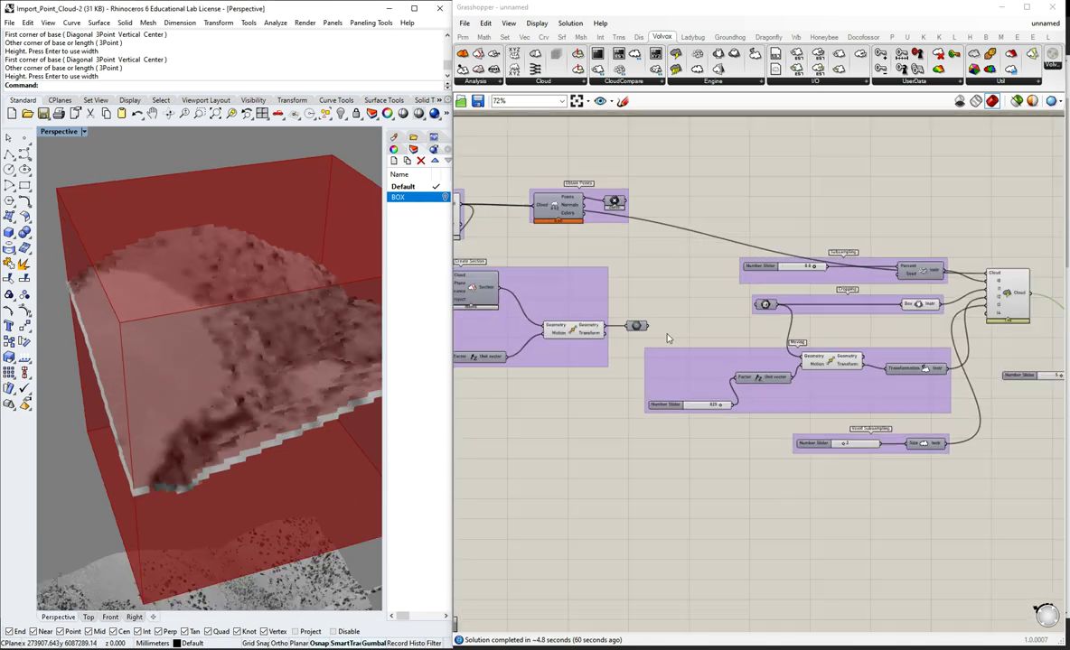
pyautogui.click(829, 361)
pyautogui.middleClick(832, 359)
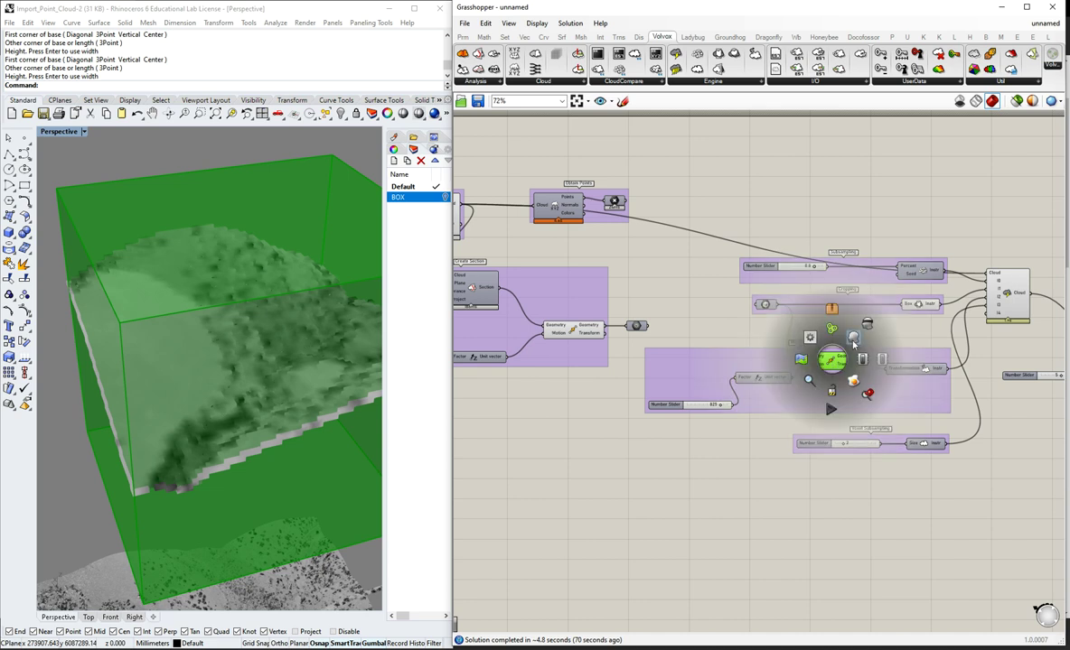
pyautogui.click(856, 337)
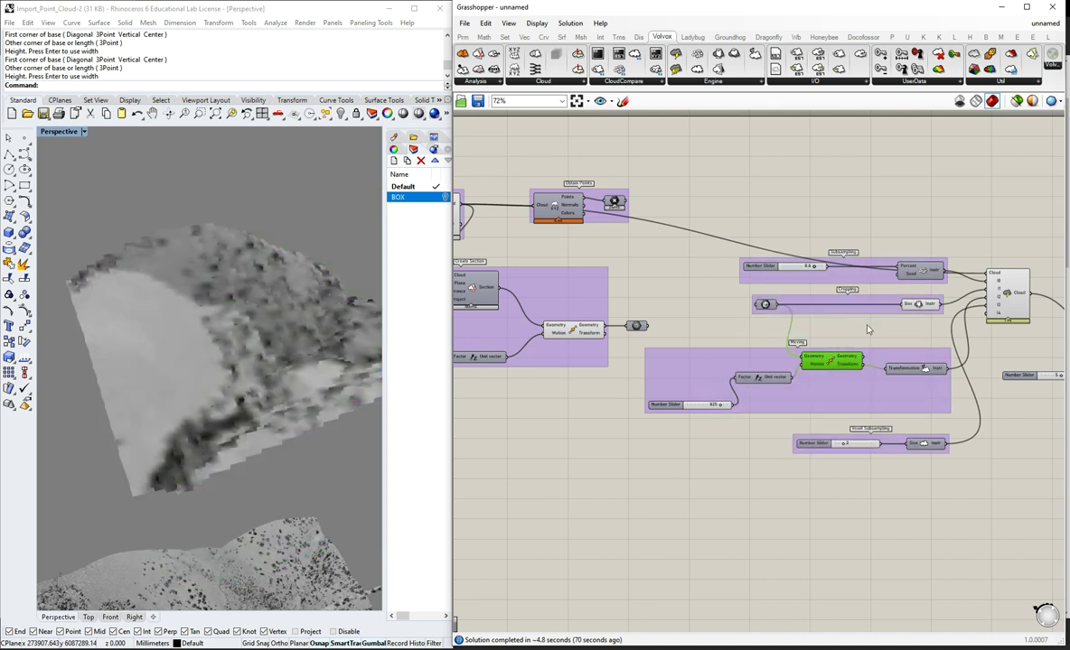
pyautogui.click(773, 340)
pyautogui.scroll(-10, 117, 331)
pyautogui.scroll(3, 141, 365)
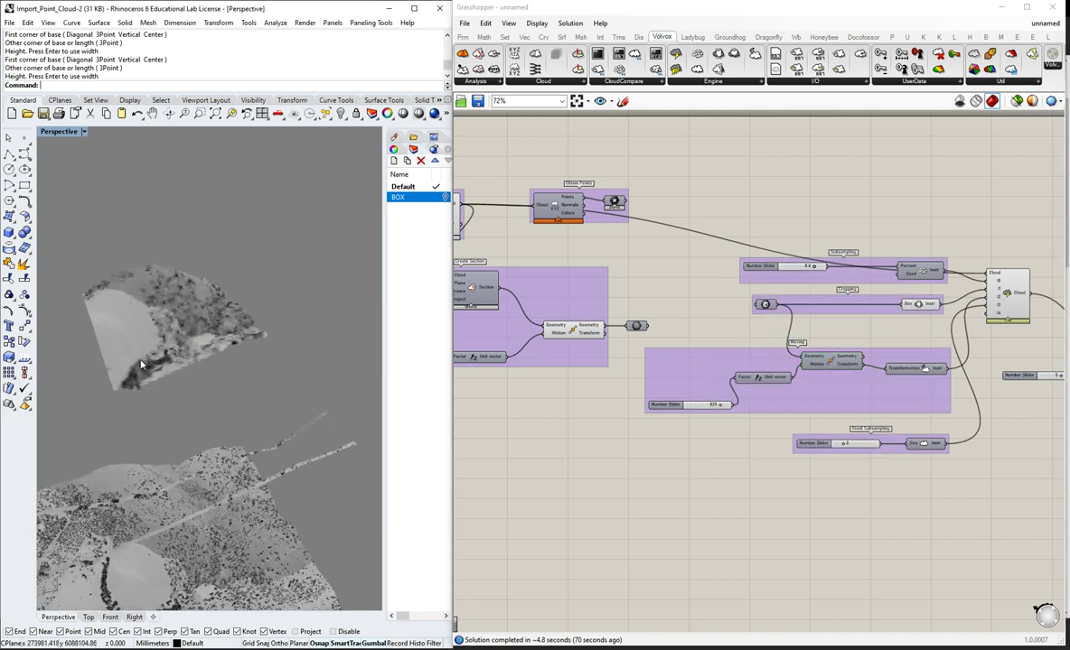
pyautogui.scroll(10, 155, 368)
pyautogui.scroll(-4, 171, 361)
pyautogui.moveTo(163, 351); pyautogui.dragTo(193, 356, button='right')
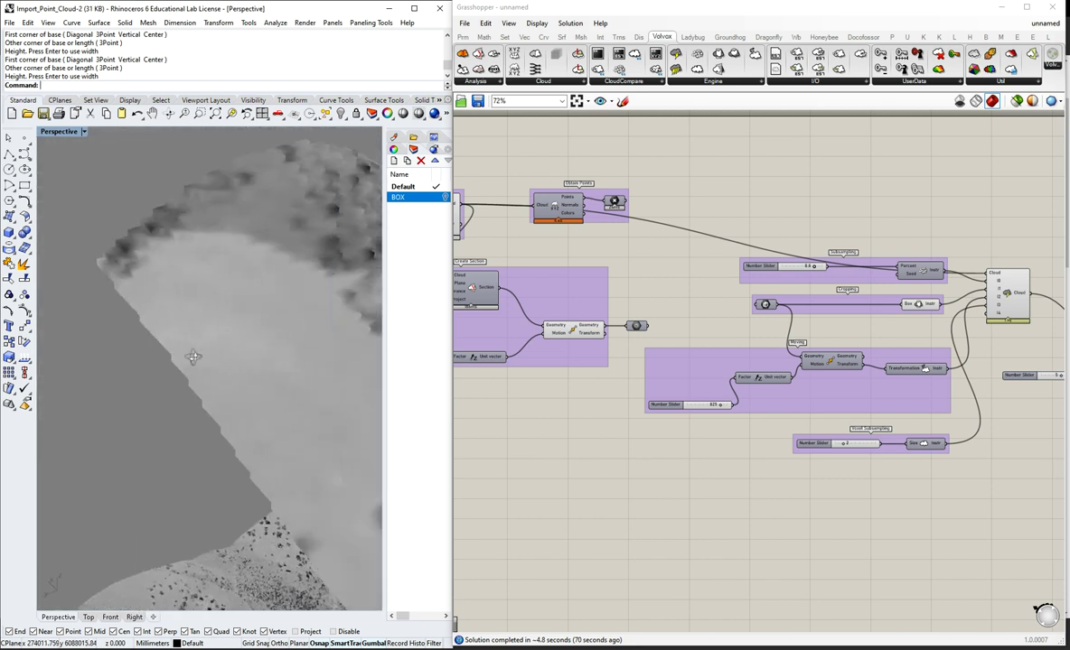
pyautogui.scroll(-3, 192, 357)
# - Move the Voxel Colored component and its slider farther from the cloud engine, and inspect the edges of the mesh
pyautogui.scroll(-2, 667, 293)
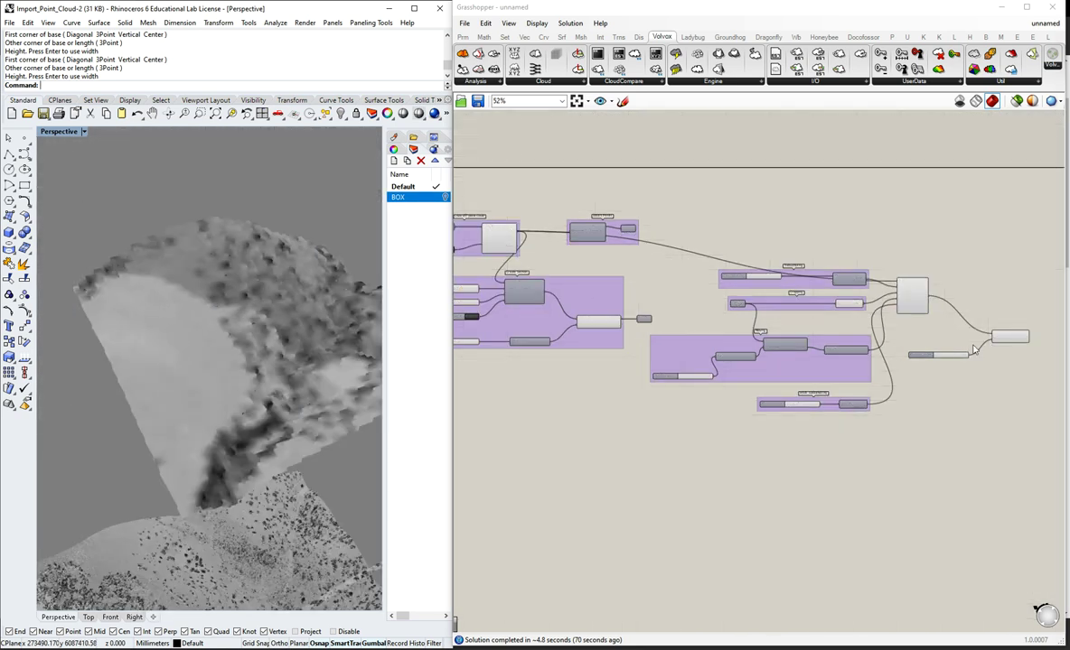
pyautogui.scroll(4, 974, 350)
pyautogui.scroll(-2, 863, 284)
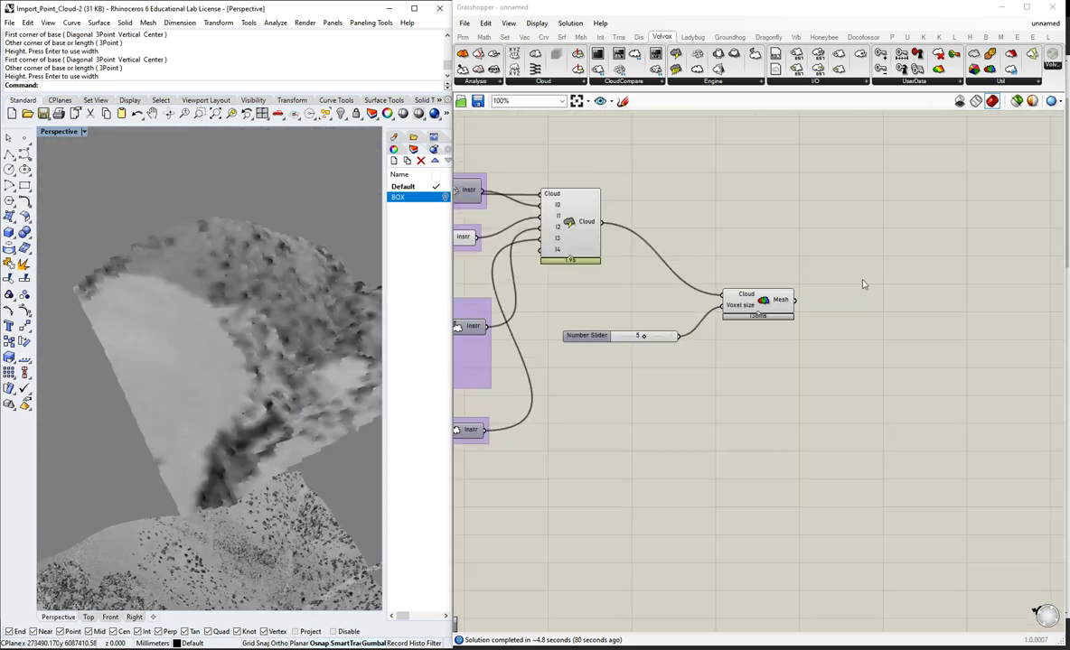
pyautogui.moveTo(547, 271); pyautogui.dragTo(835, 377)
pyautogui.moveTo(764, 306); pyautogui.dragTo(847, 357)
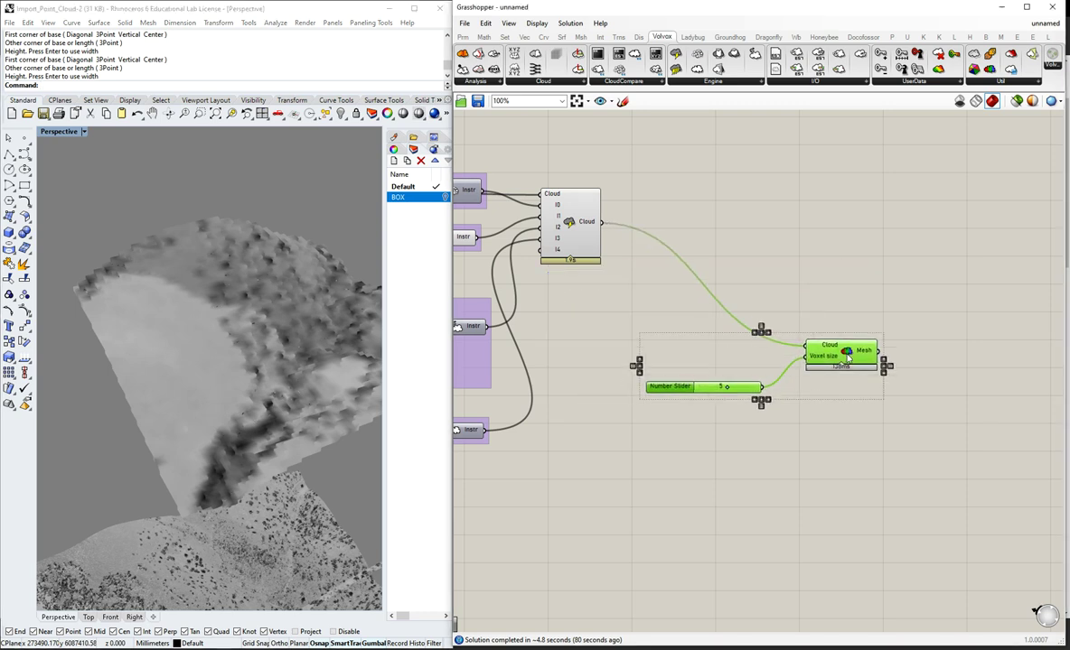
pyautogui.click(841, 273)
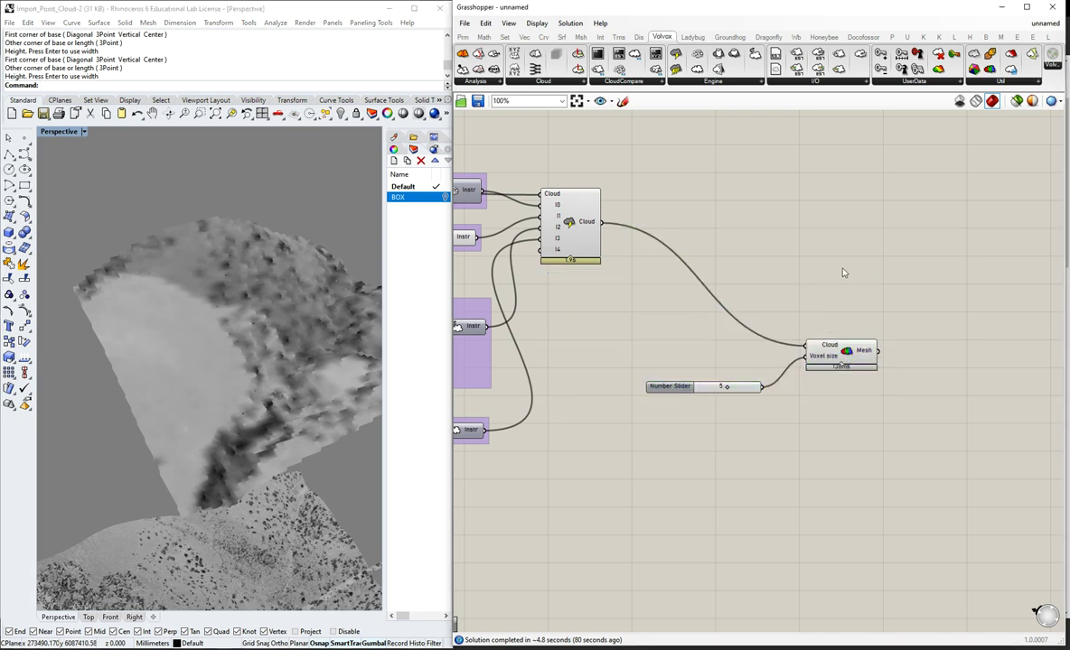
pyautogui.moveTo(245, 331); pyautogui.dragTo(264, 349, button='right')
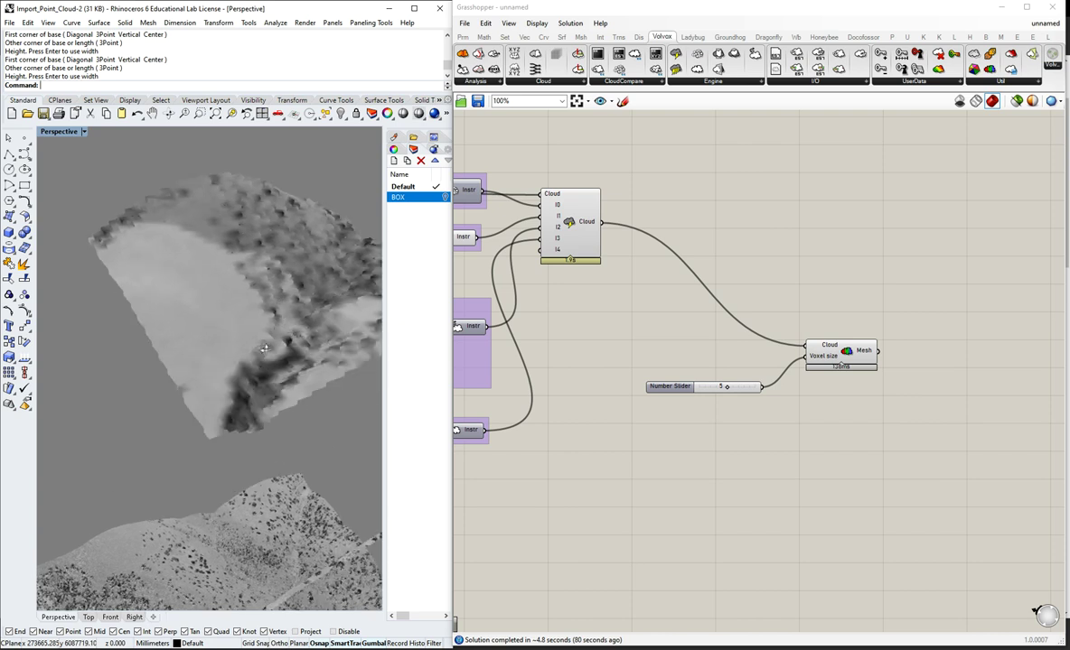
pyautogui.scroll(3, 263, 388)
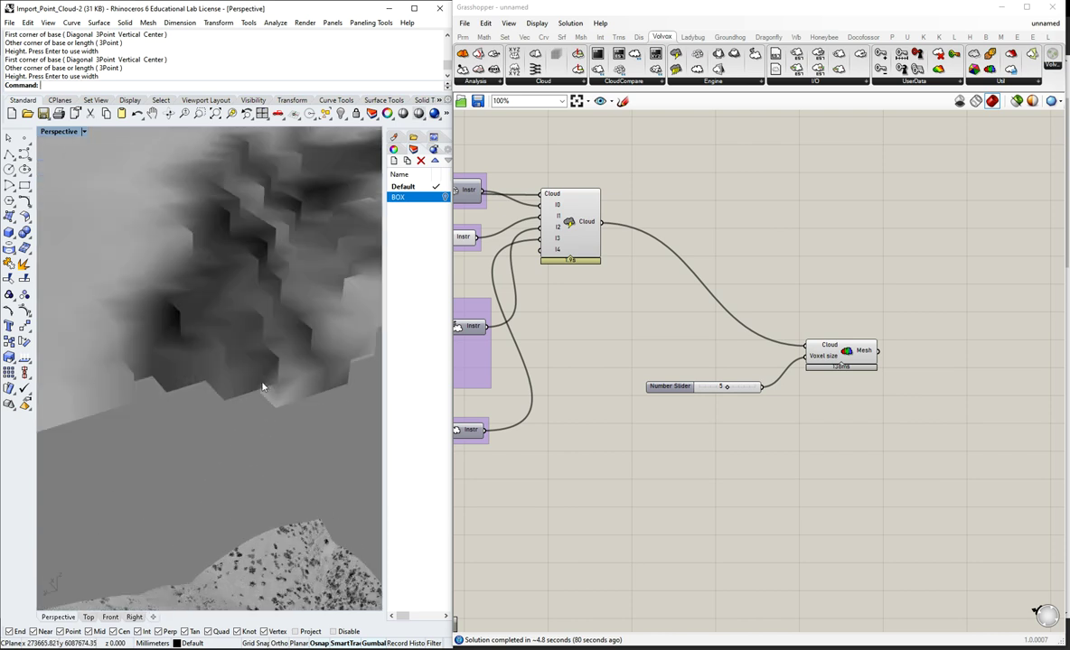
pyautogui.moveTo(275, 377); pyautogui.dragTo(223, 371, button='right')
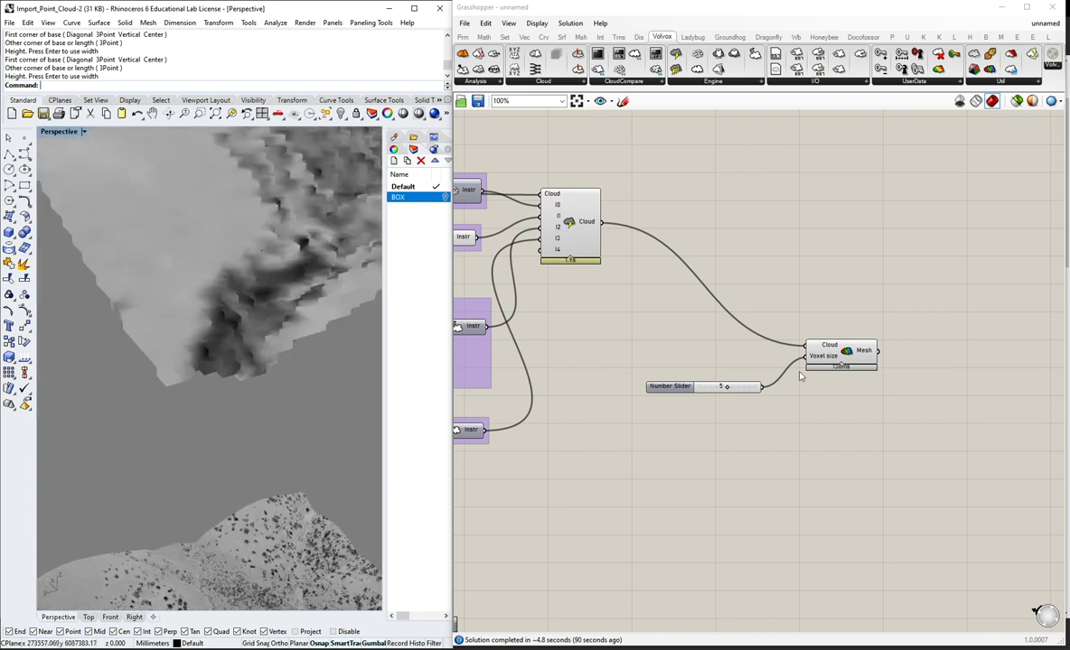
# - Try a voxel size of 9 for the coloured mesh and inspect its surface detail
pyautogui.scroll(2, 799, 377)
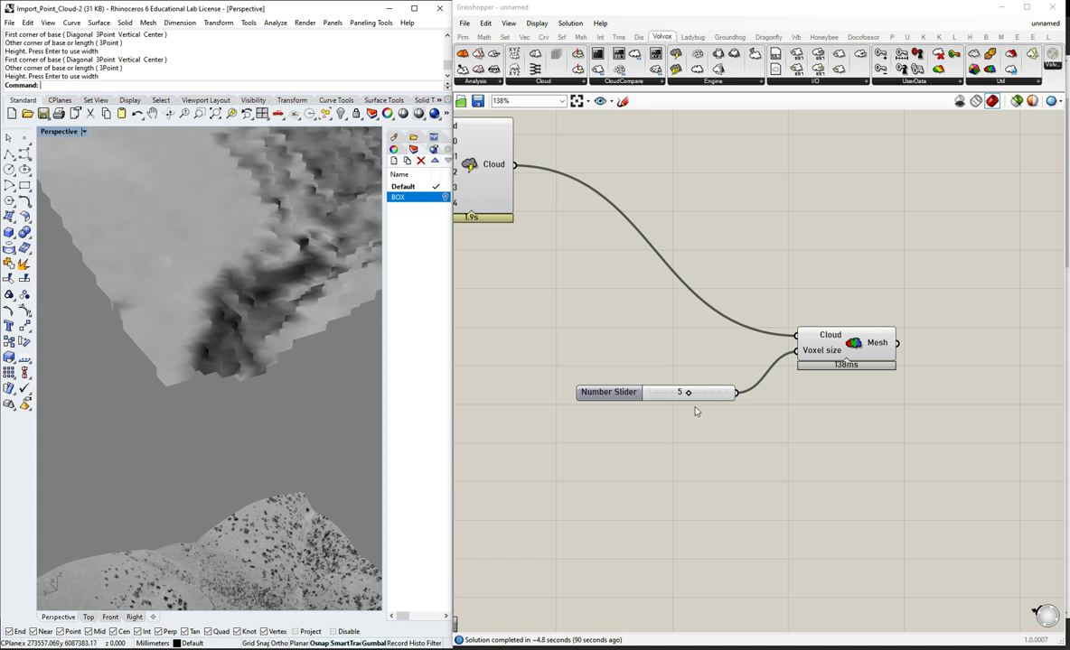
pyautogui.moveTo(688, 393); pyautogui.dragTo(718, 396)
pyautogui.scroll(-5, 234, 326)
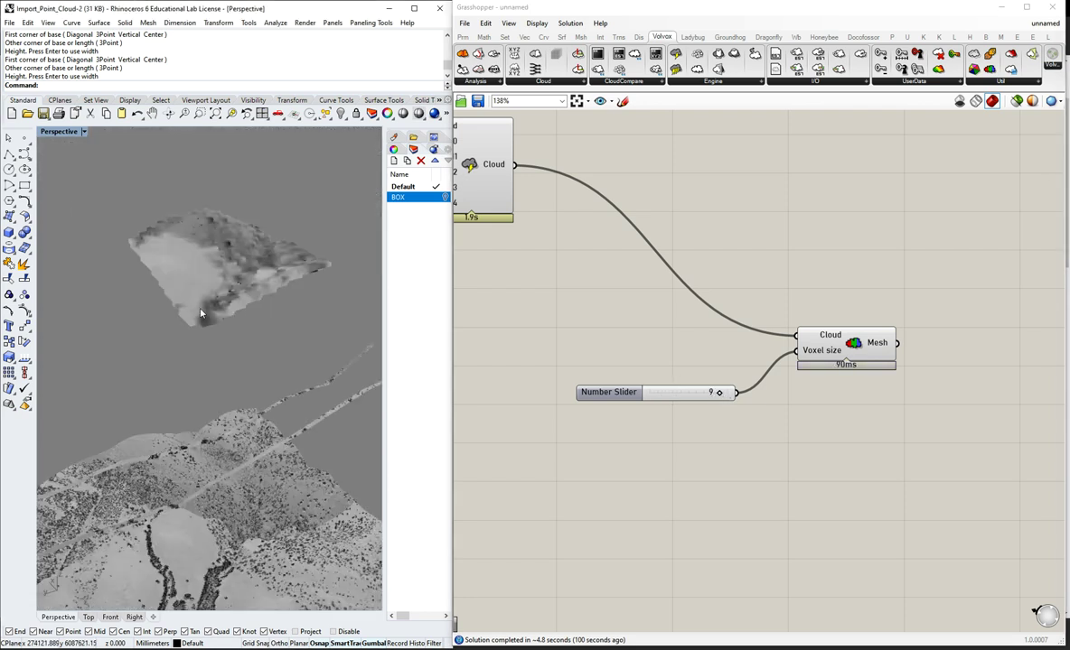
pyautogui.moveTo(233, 294); pyautogui.dragTo(237, 388, button='right')
pyautogui.scroll(5, 255, 370)
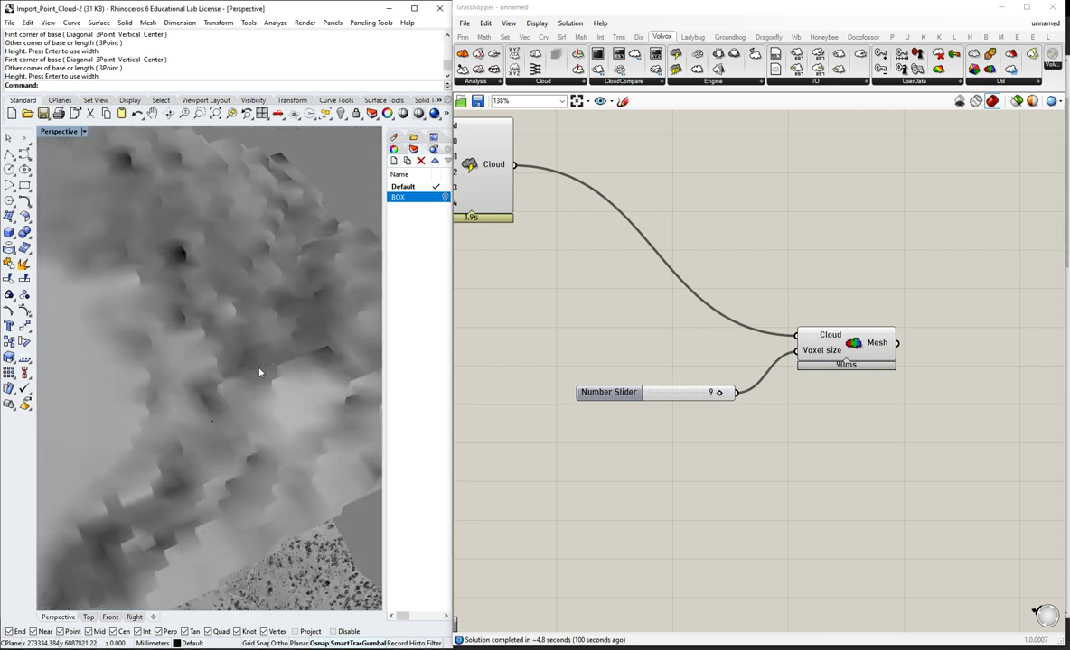
pyautogui.scroll(-3, 252, 371)
pyautogui.moveTo(263, 357); pyautogui.dragTo(275, 337, button='right')
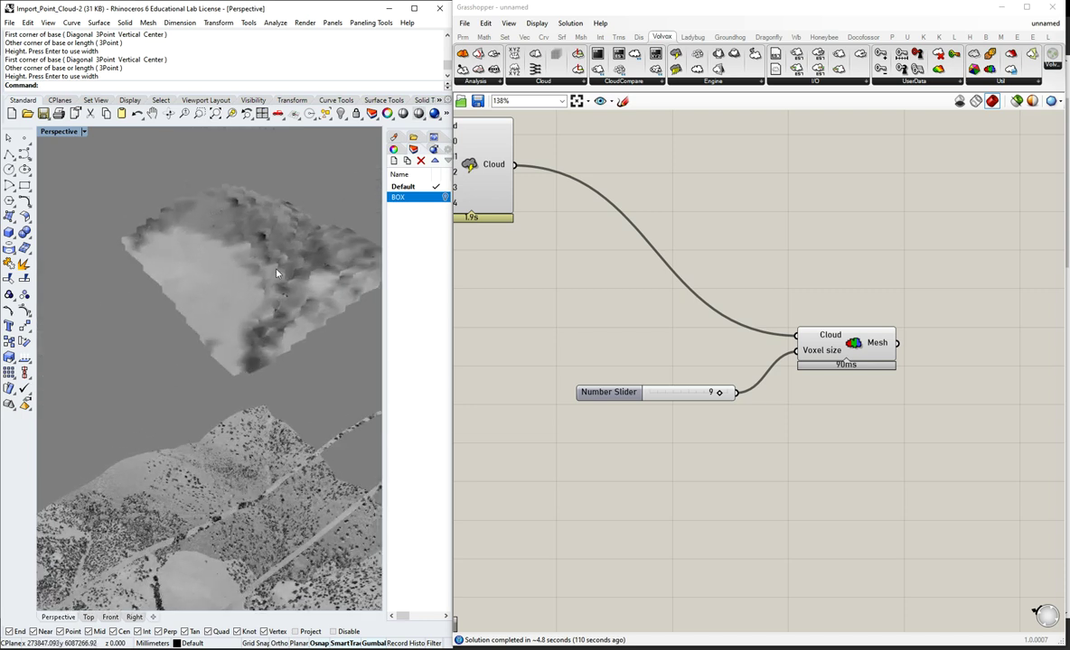
pyautogui.moveTo(271, 271); pyautogui.dragTo(245, 318, button='right')
pyautogui.scroll(3, 245, 318)
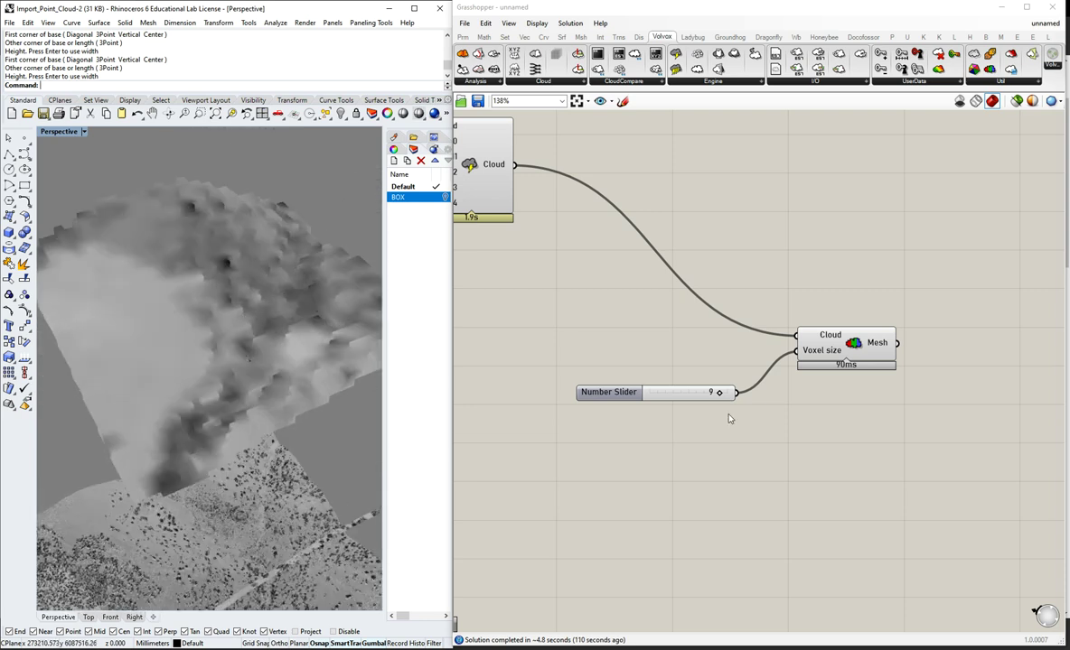
# - Lower the voxel size slider of the Voxel Colored component to 3
pyautogui.moveTo(718, 393); pyautogui.dragTo(662, 394)
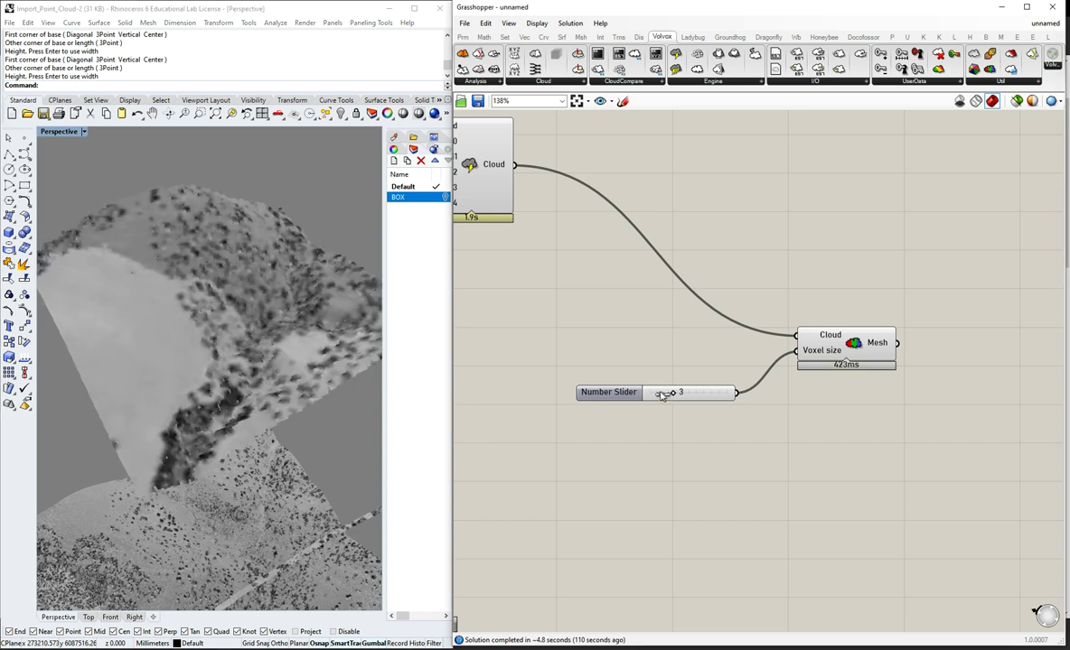
# - Set the cloud mesh's voxel size to 1 and inspect the gaps between the mesh faces in the viewport
pyautogui.scroll(-2, 781, 320)
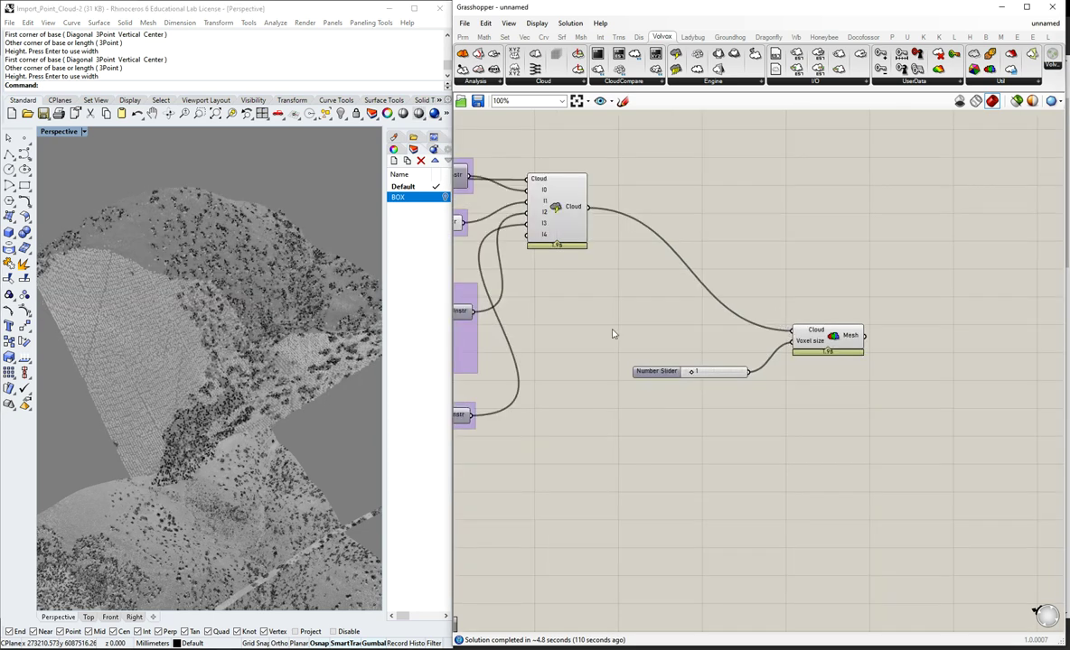
pyautogui.scroll(5, 172, 289)
pyautogui.scroll(-3, 199, 294)
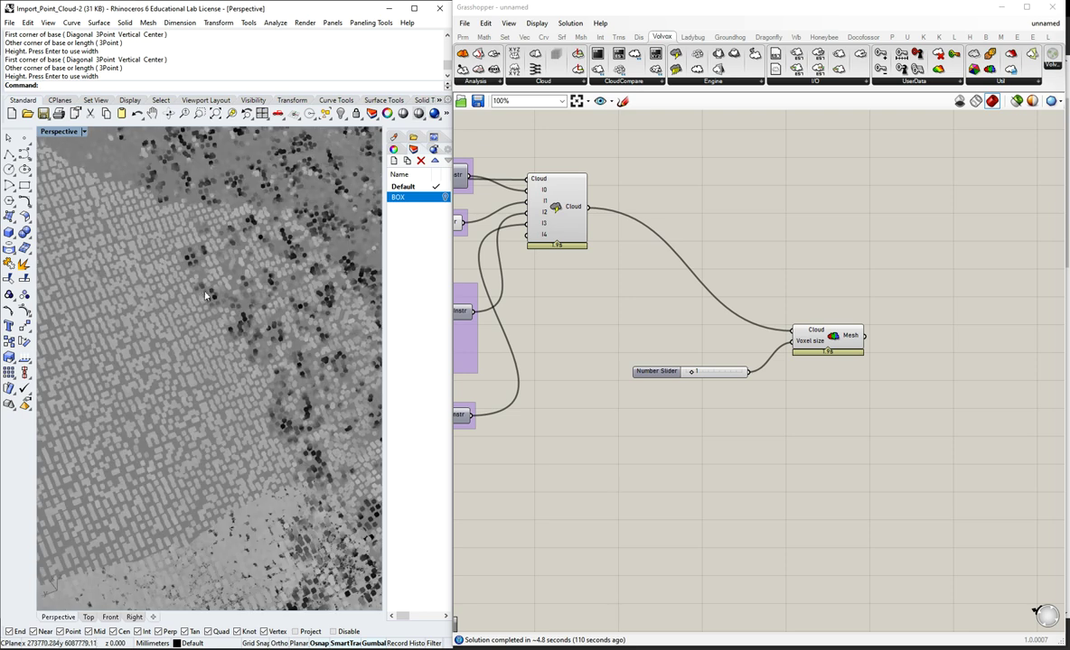
pyautogui.scroll(4, 208, 289)
pyautogui.scroll(-2, 712, 323)
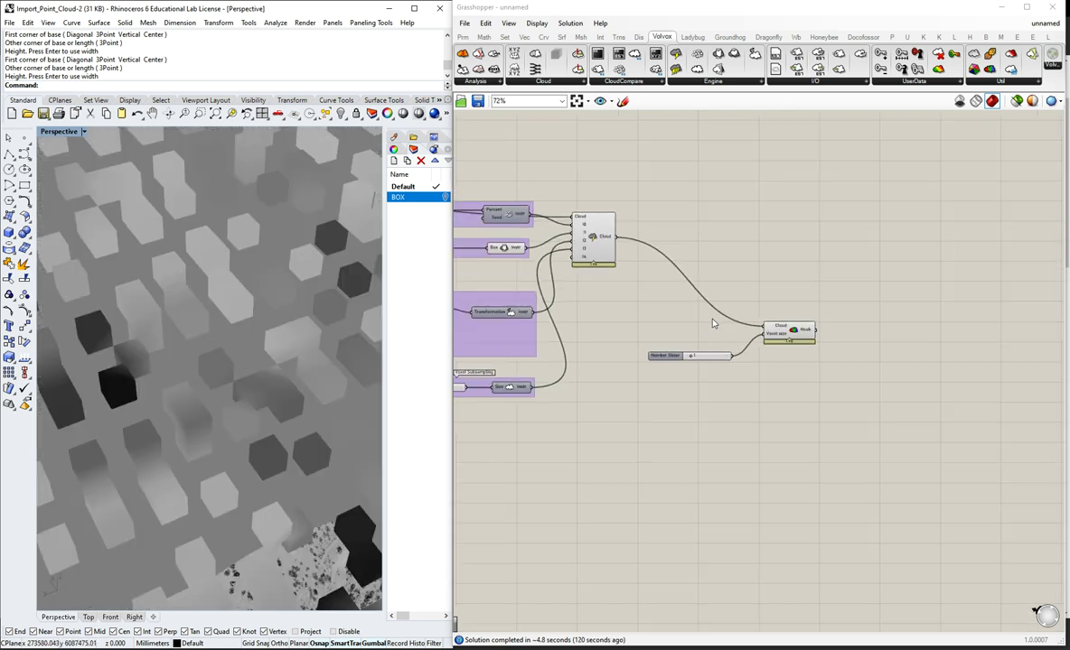
# - Set the Voxel Subsampling size to 3 and inspect how the mesh changes
pyautogui.scroll(-2, 712, 323)
pyautogui.scroll(4, 529, 348)
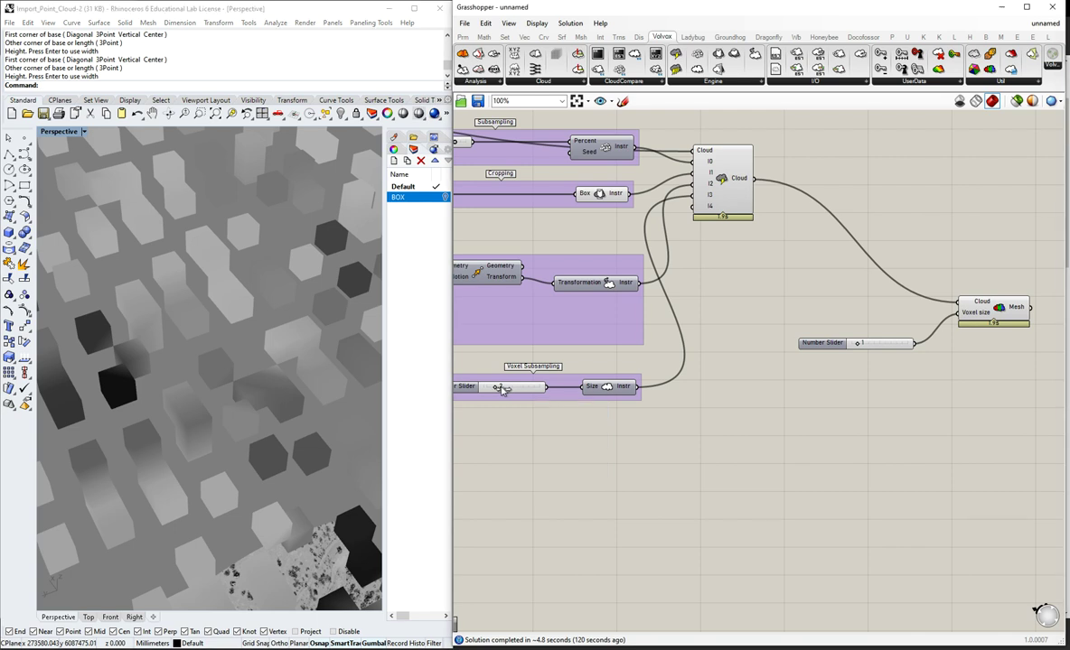
pyautogui.moveTo(504, 389); pyautogui.dragTo(507, 389)
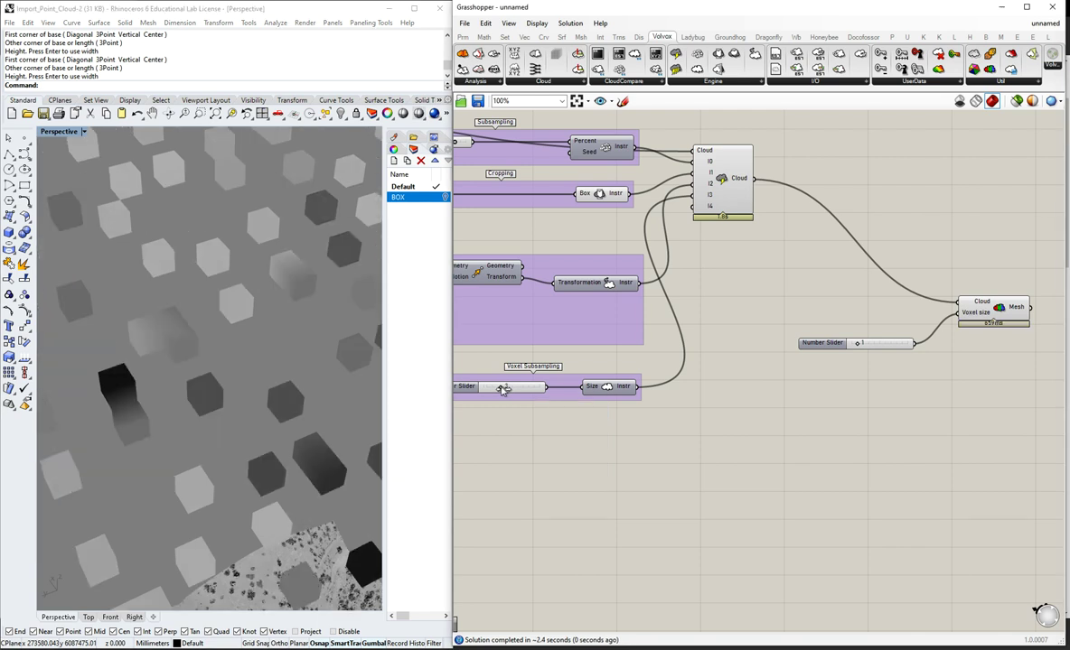
pyautogui.scroll(2, 187, 280)
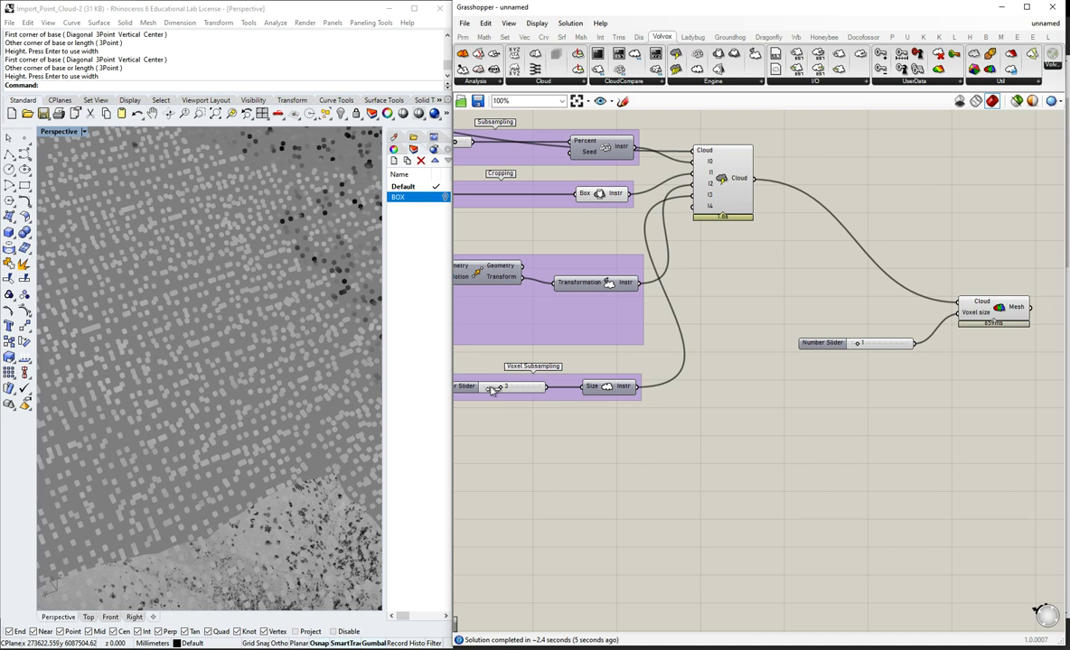
# - Set the Voxel Subsampling size to 1 and the cloud mesh's voxel size to 3
pyautogui.moveTo(491, 391); pyautogui.dragTo(488, 390)
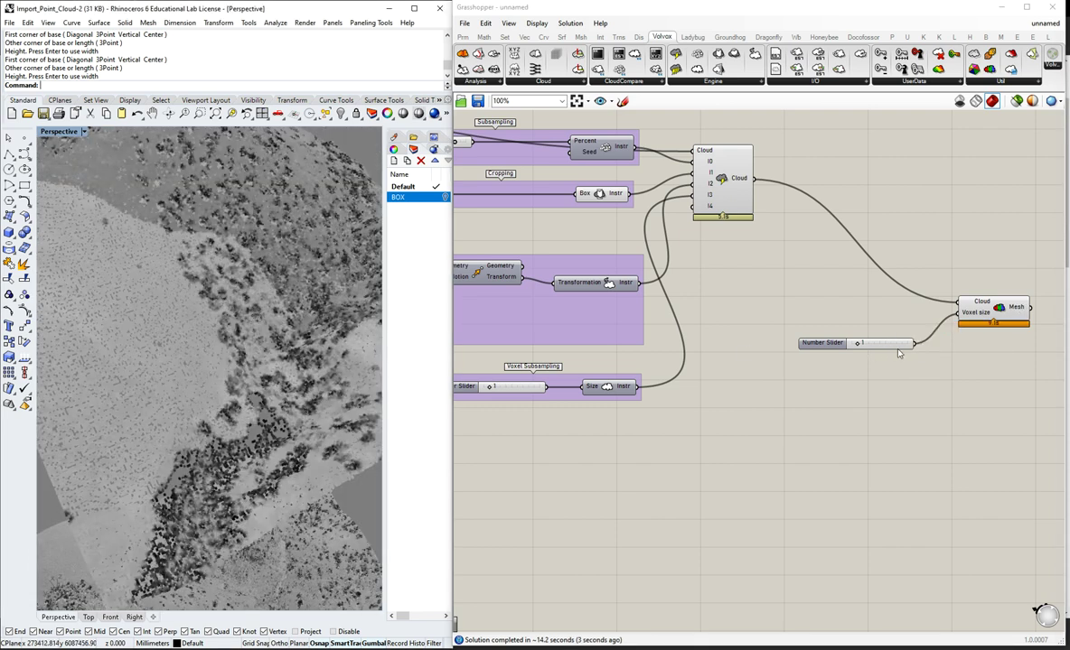
pyautogui.scroll(2, 914, 312)
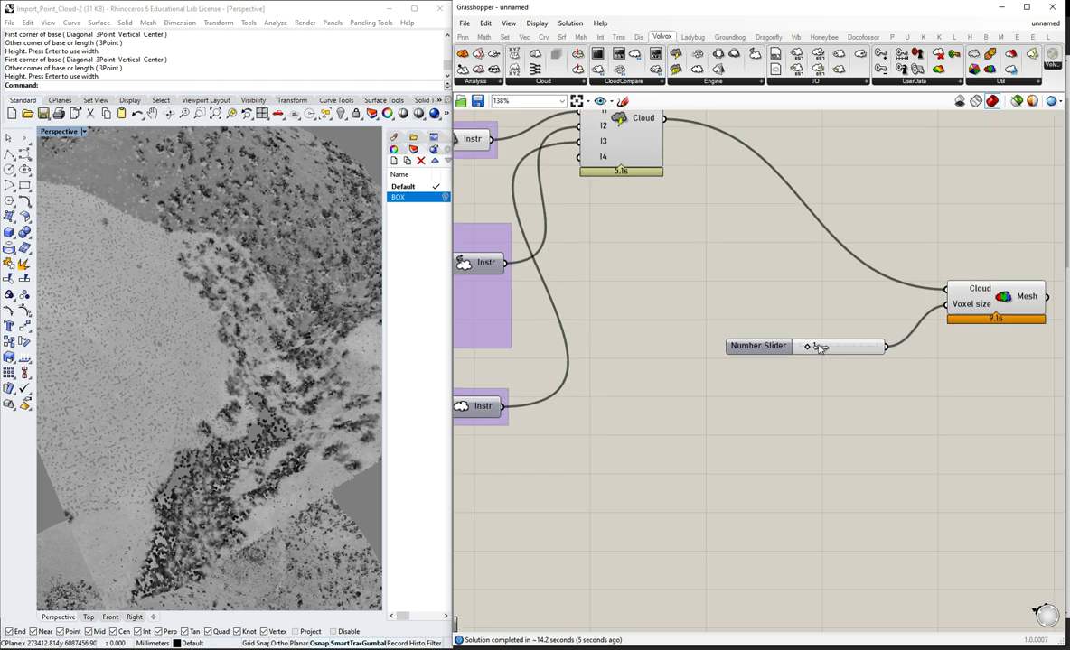
pyautogui.moveTo(819, 347); pyautogui.dragTo(834, 347)
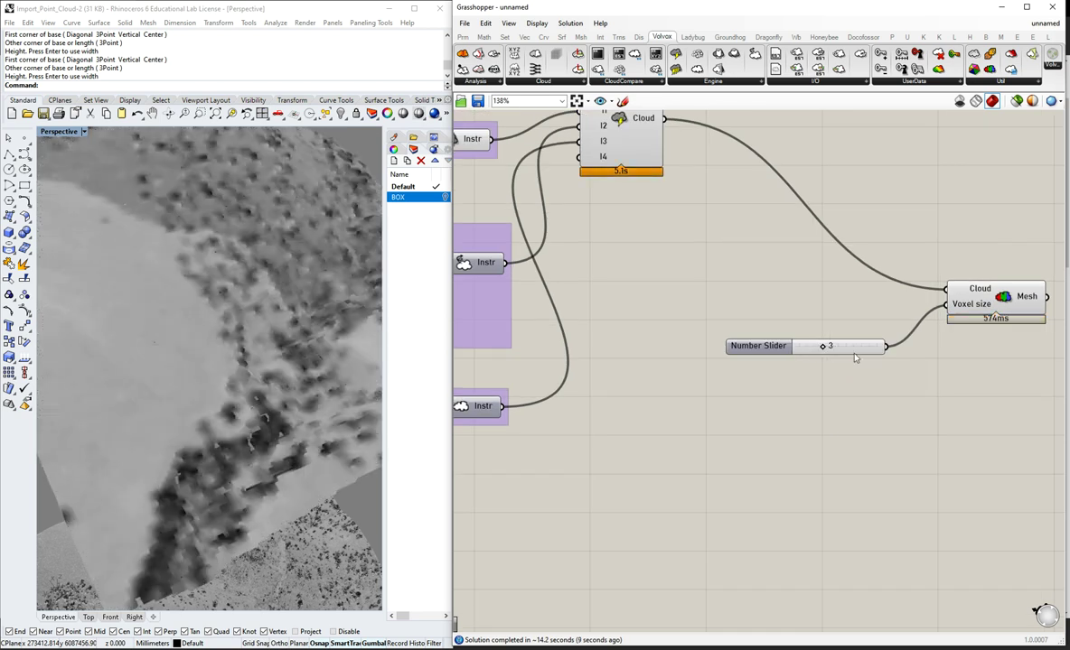
# - Bake the output of the cloud meshing component into Rhino
pyautogui.click(1017, 296)
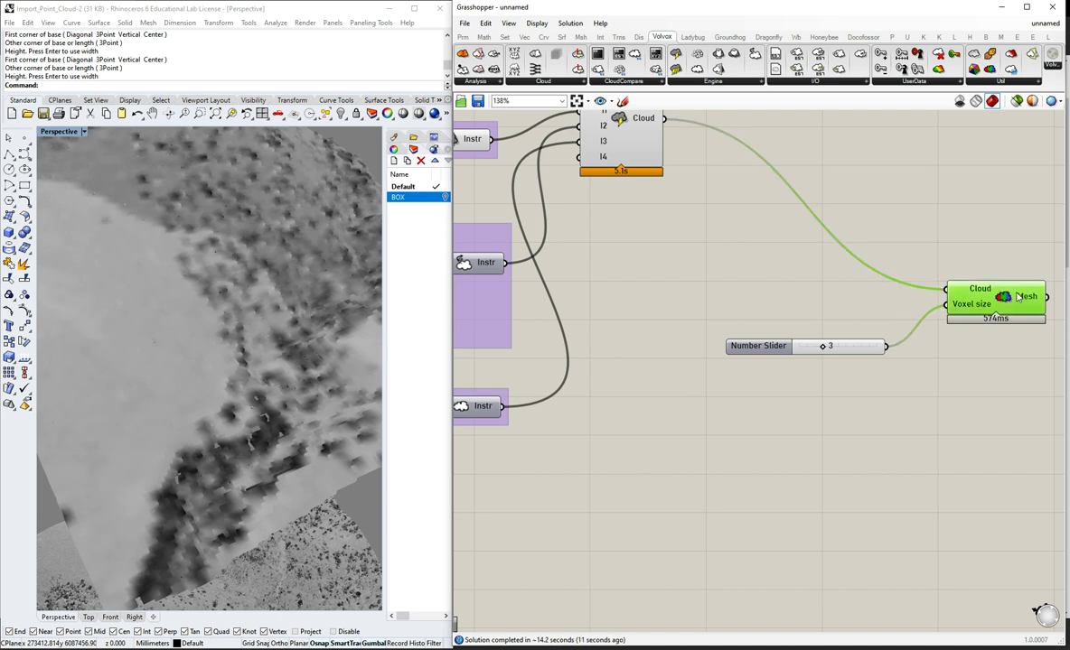
pyautogui.middleClick(1010, 302)
pyautogui.click(1027, 323)
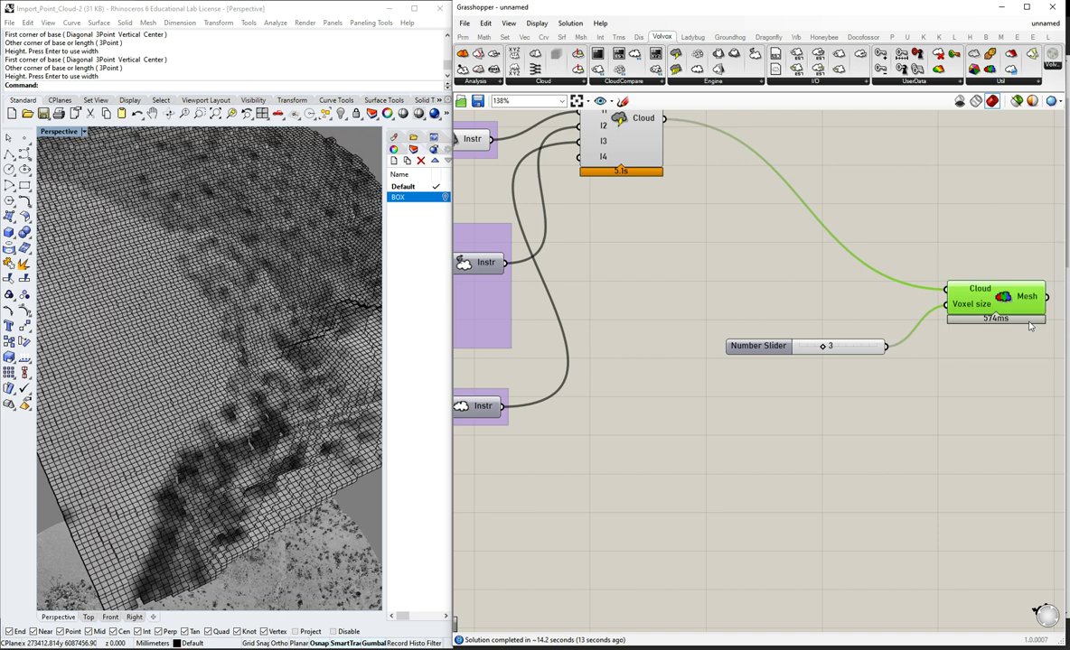
# - Move the baked terrain mesh away from the Grasshopper preview so it stands apart from the point cloud
pyautogui.click(375, 378)
pyautogui.scroll(-8, 241, 332)
pyautogui.click(220, 300)
pyautogui.scroll(-3, 155, 331)
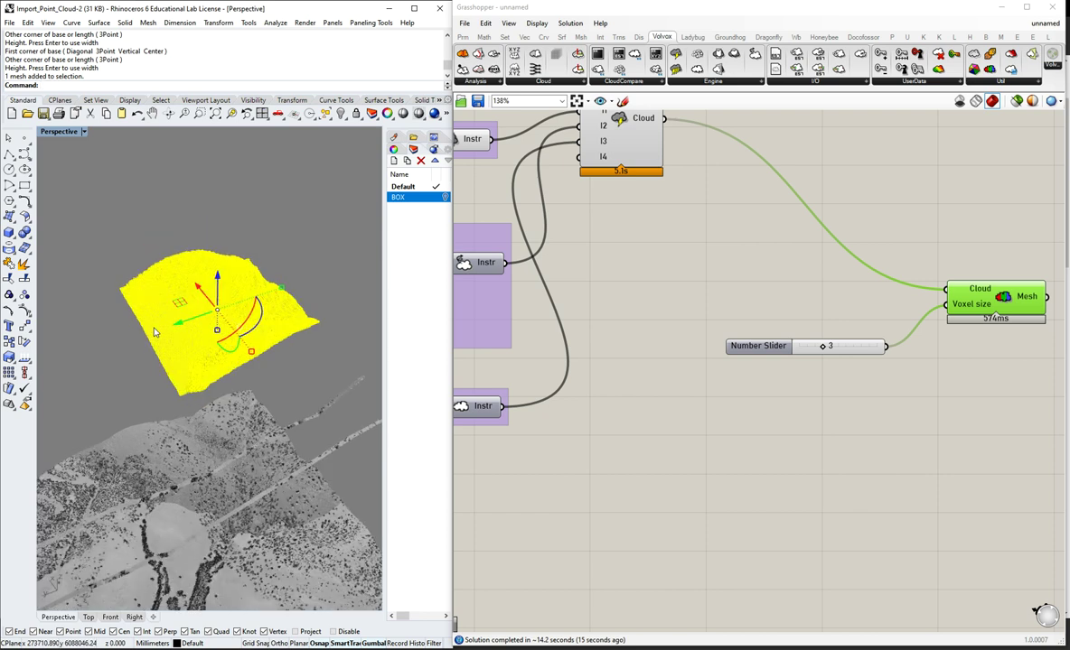
pyautogui.moveTo(225, 315); pyautogui.dragTo(349, 208)
# - Examine the baked mesh's wireframe grid up close and as a whole against the original preview
pyautogui.scroll(10, 348, 207)
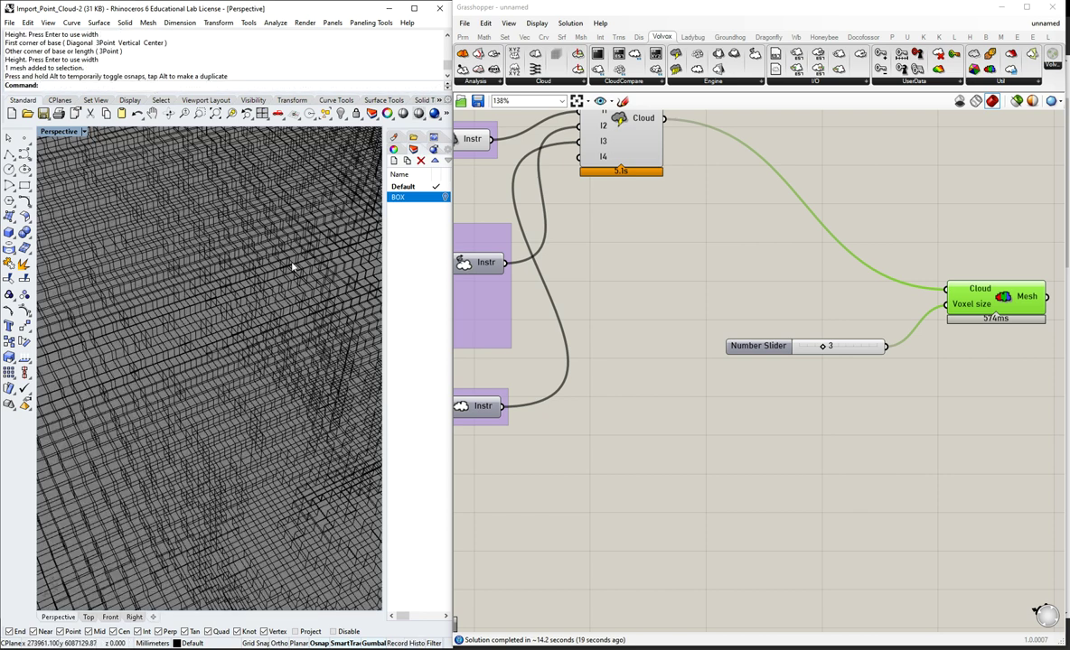
pyautogui.scroll(-4, 217, 323)
pyautogui.scroll(-5, 216, 324)
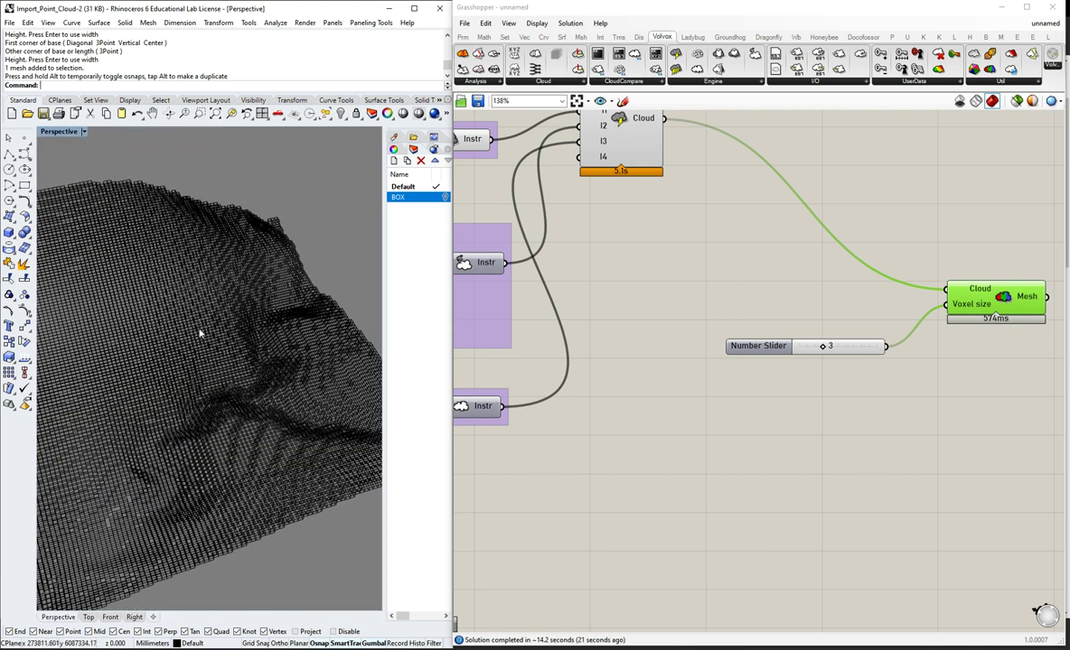
pyautogui.scroll(8, 257, 311)
pyautogui.scroll(-5, 168, 336)
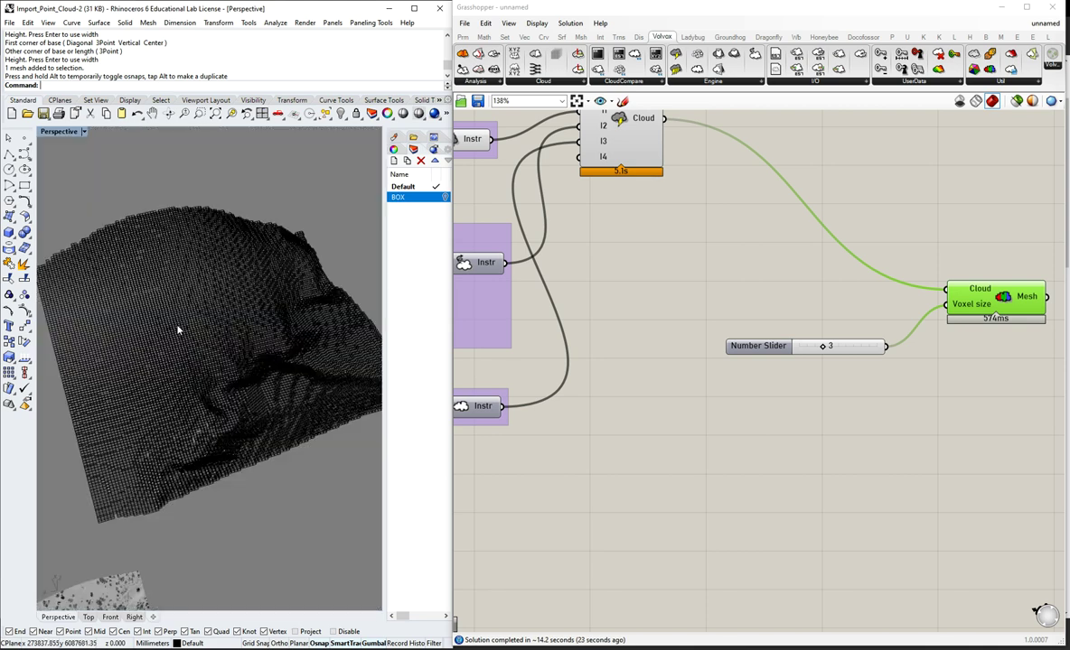
pyautogui.scroll(2, 246, 327)
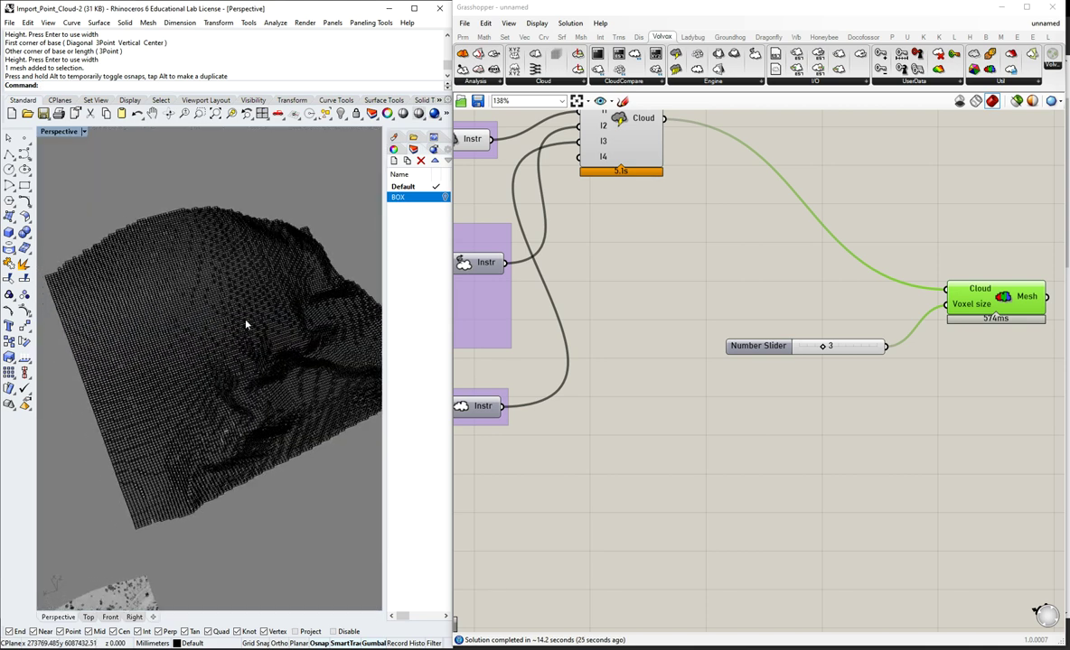
pyautogui.scroll(-3, 246, 323)
pyautogui.scroll(6, 212, 339)
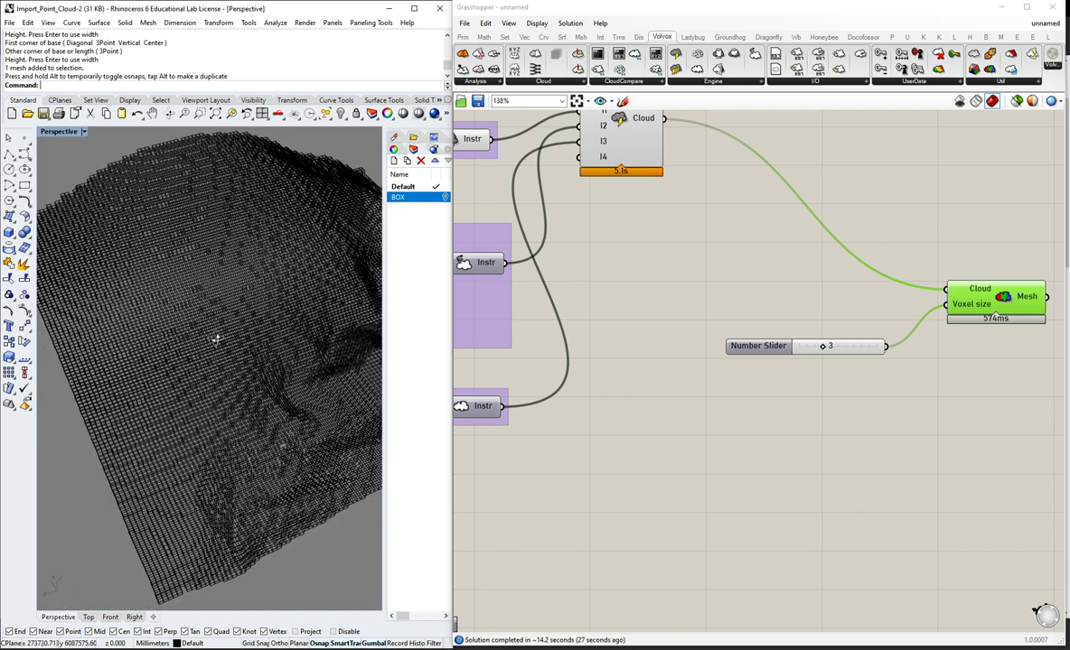
pyautogui.scroll(-5, 216, 340)
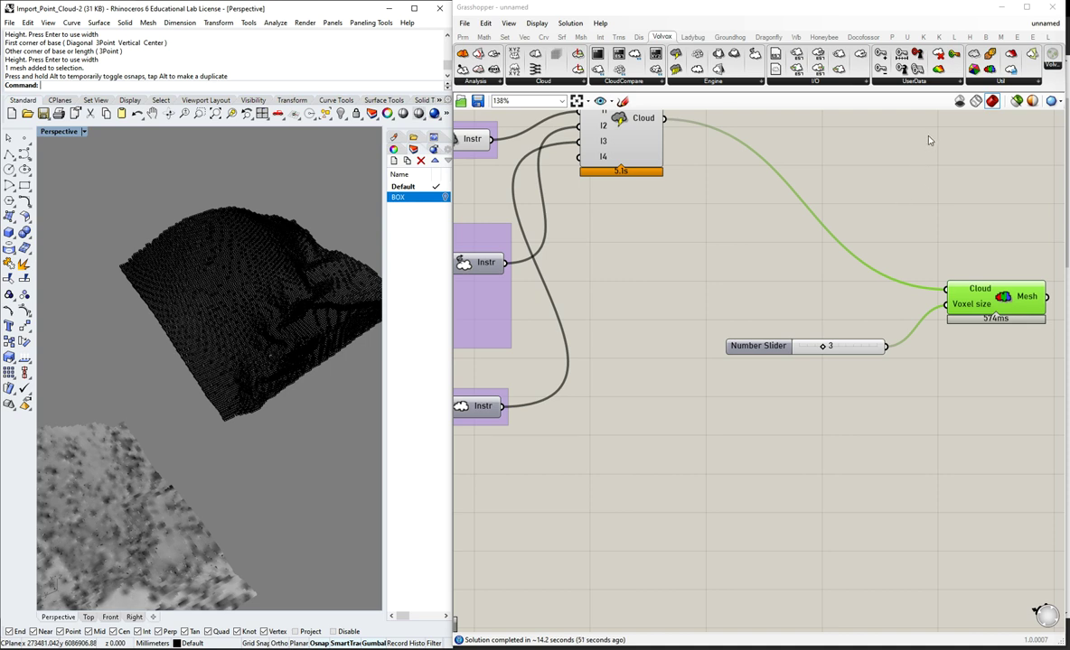
pyautogui.click(694, 37)
pyautogui.click(823, 37)
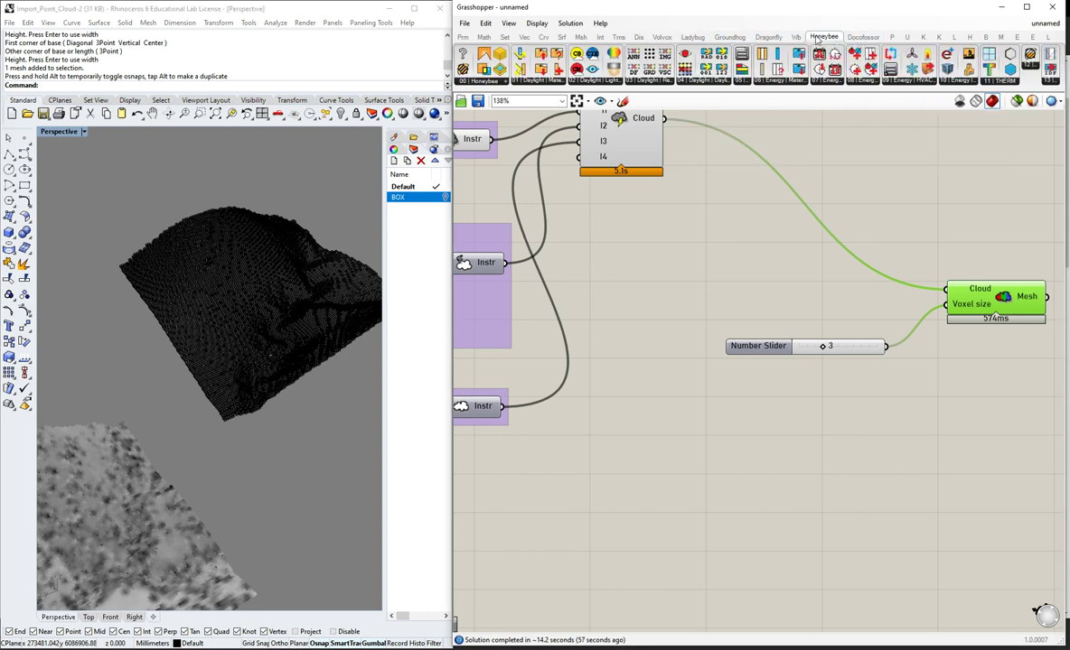
pyautogui.click(767, 37)
pyautogui.click(812, 83)
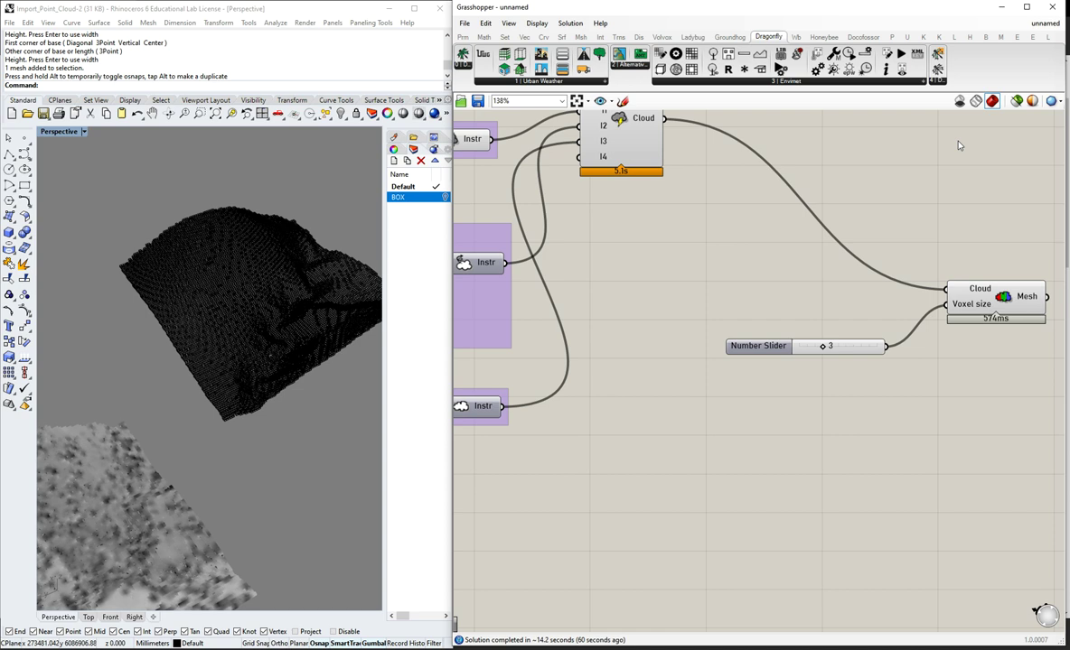
pyautogui.click(662, 37)
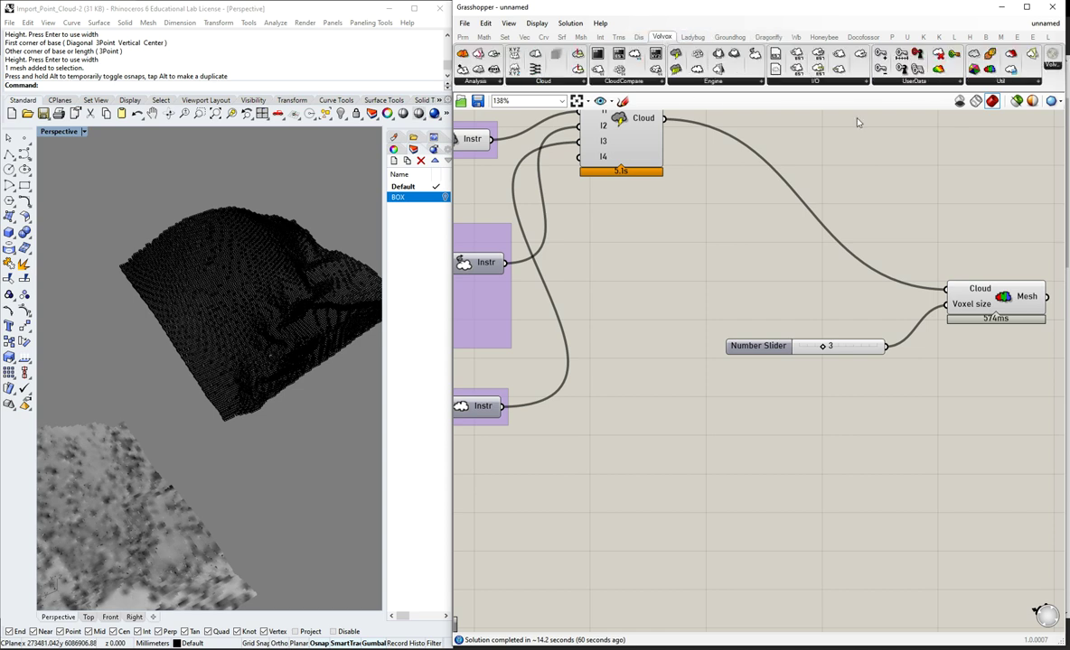
# - Examine the baked wireframe terrain from several angles, checking its edges, slopes and mesh density
pyautogui.scroll(3, 208, 291)
pyautogui.scroll(2, 226, 256)
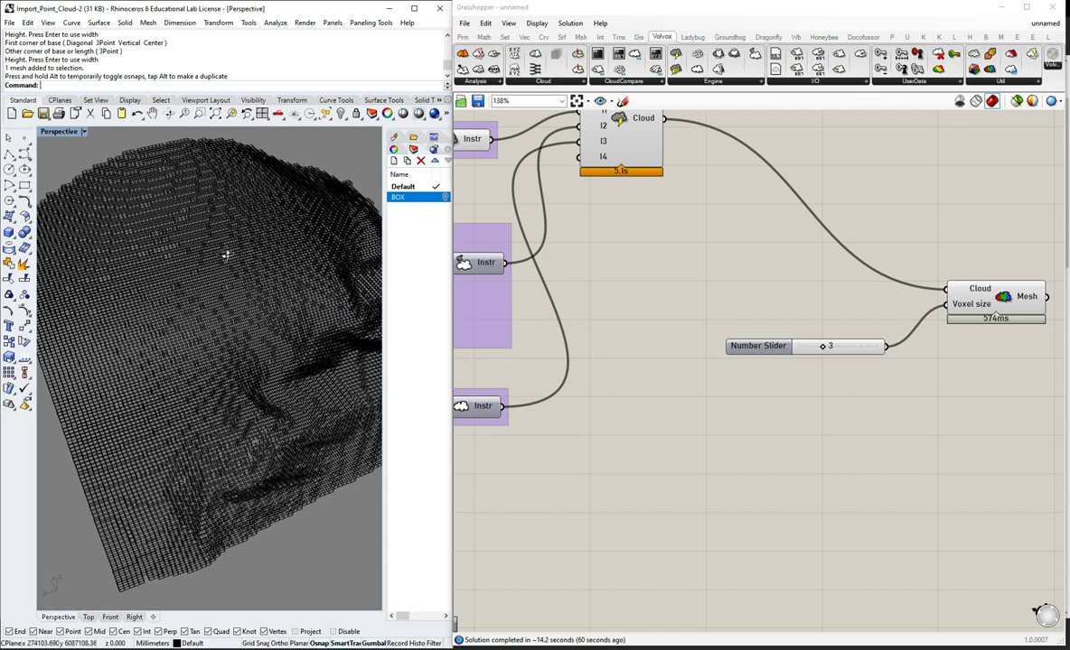
pyautogui.moveTo(226, 256); pyautogui.dragTo(241, 298, button='right')
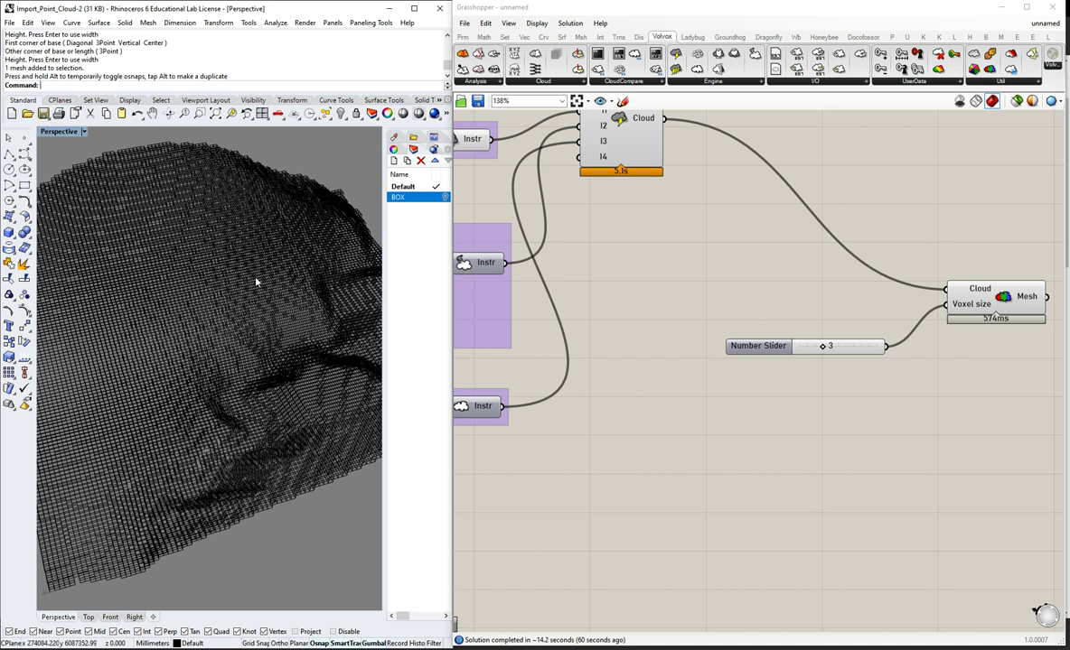
pyautogui.scroll(-5, 255, 282)
pyautogui.moveTo(95, 542); pyautogui.dragTo(145, 493, button='right')
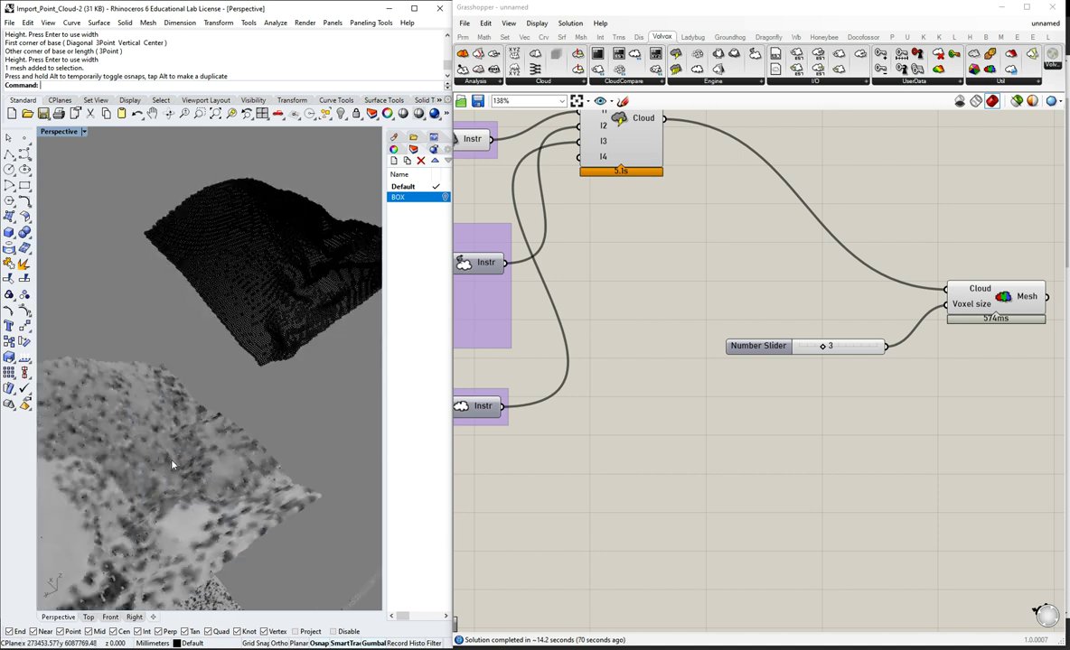
pyautogui.scroll(5, 271, 303)
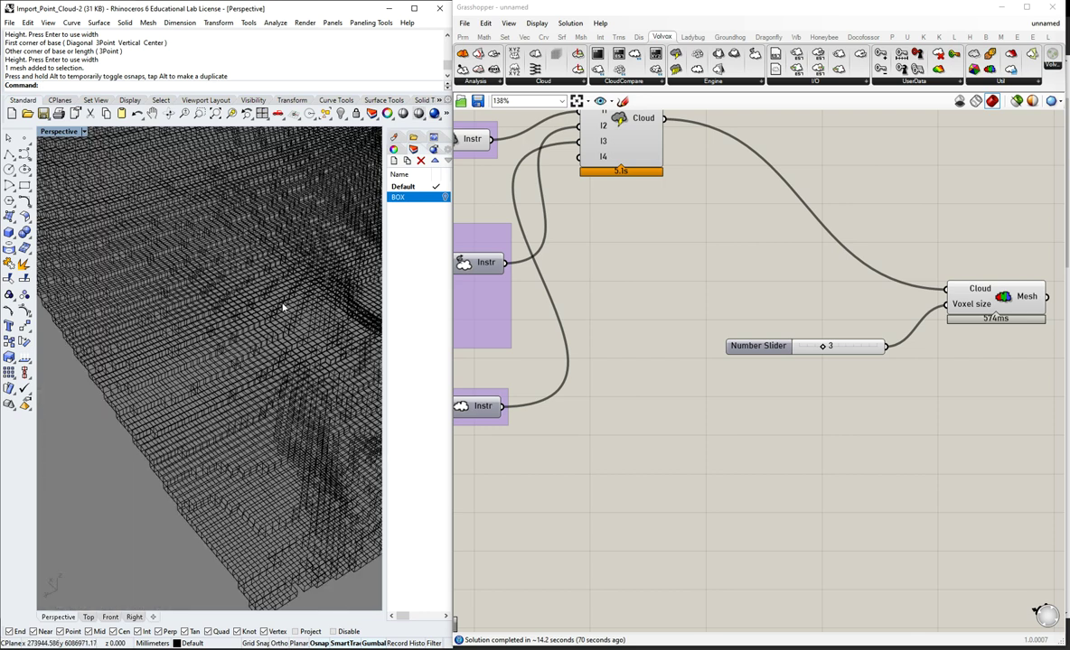
pyautogui.scroll(-3, 249, 308)
pyautogui.scroll(2, 298, 268)
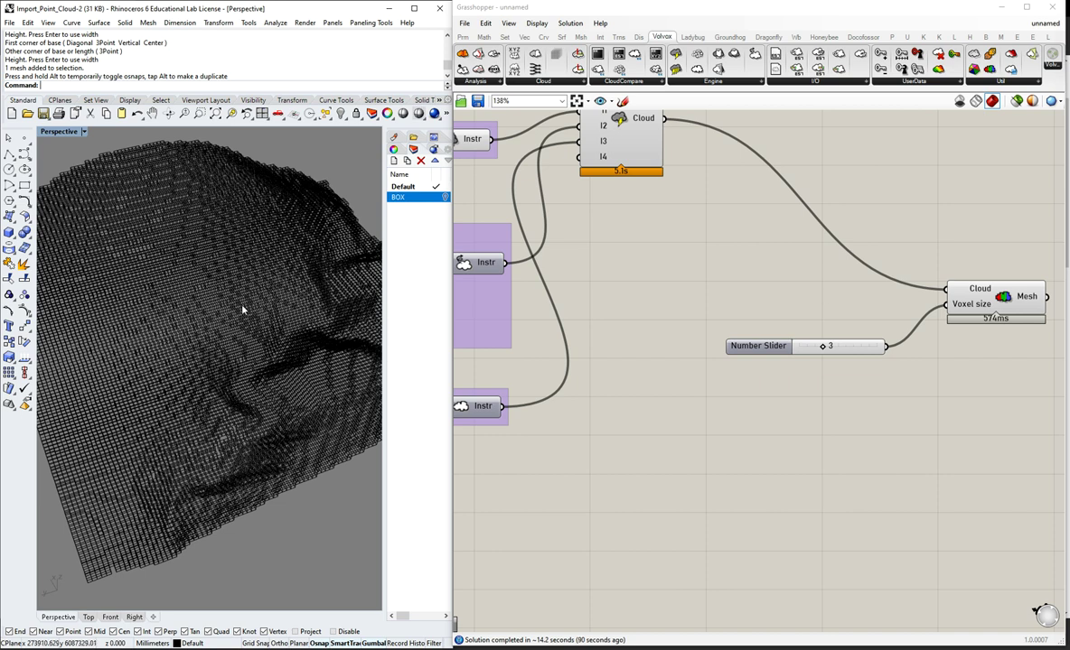
pyautogui.scroll(-4, 284, 289)
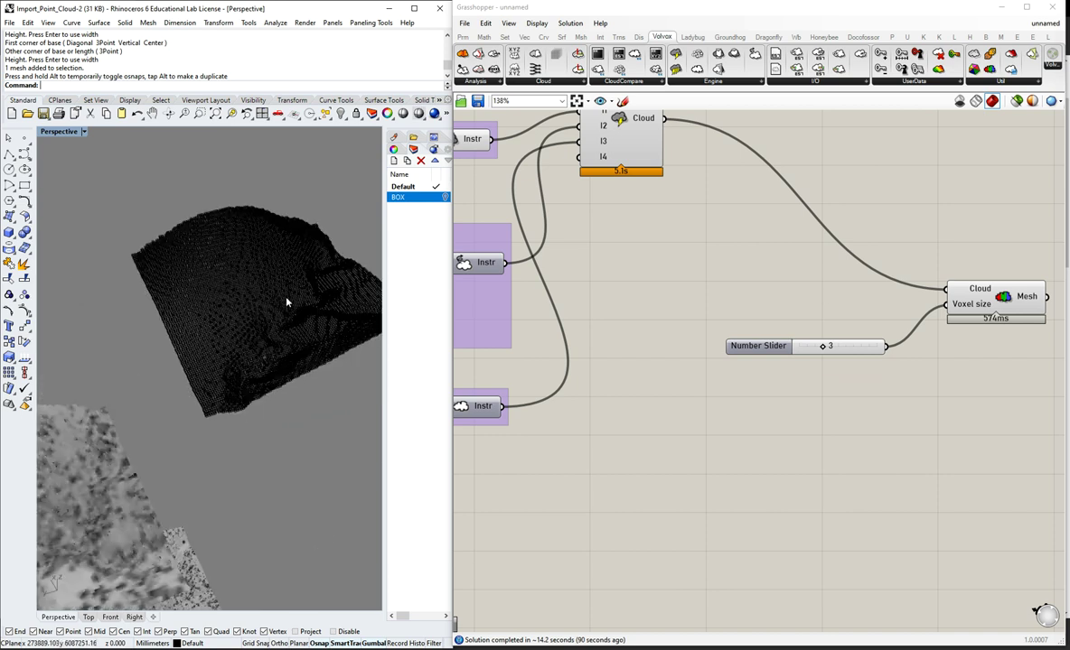
pyautogui.scroll(5, 220, 270)
pyautogui.scroll(-4, 200, 263)
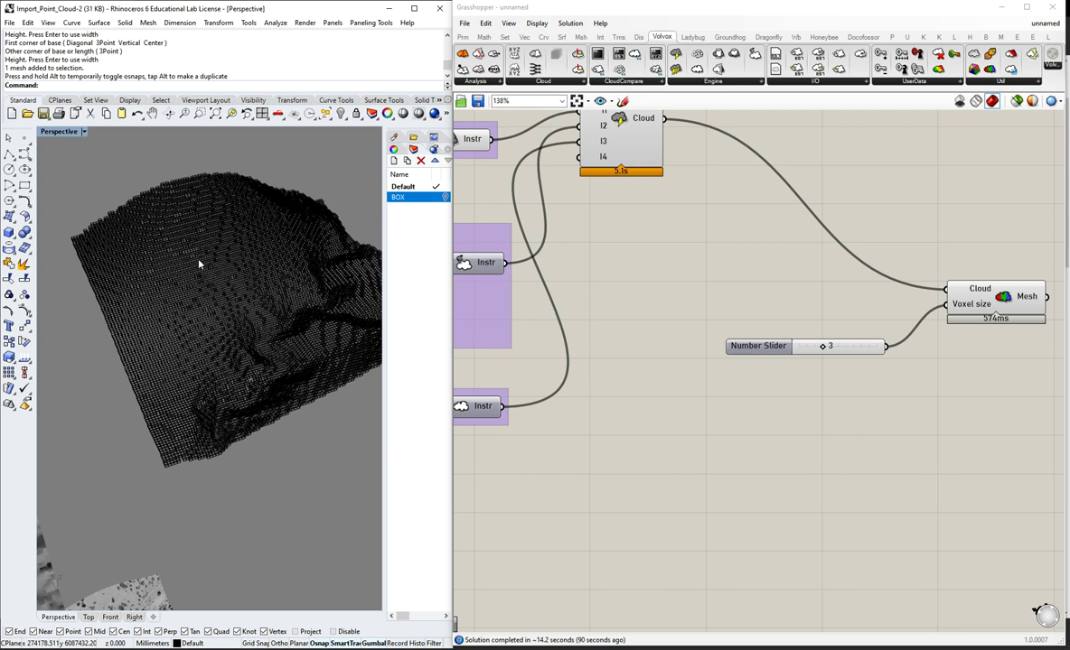
# - Show the Perspective viewport in Rendered display, inspect the terrain mesh, and return the display to Wireframe
pyautogui.click(76, 136)
pyautogui.click(70, 180)
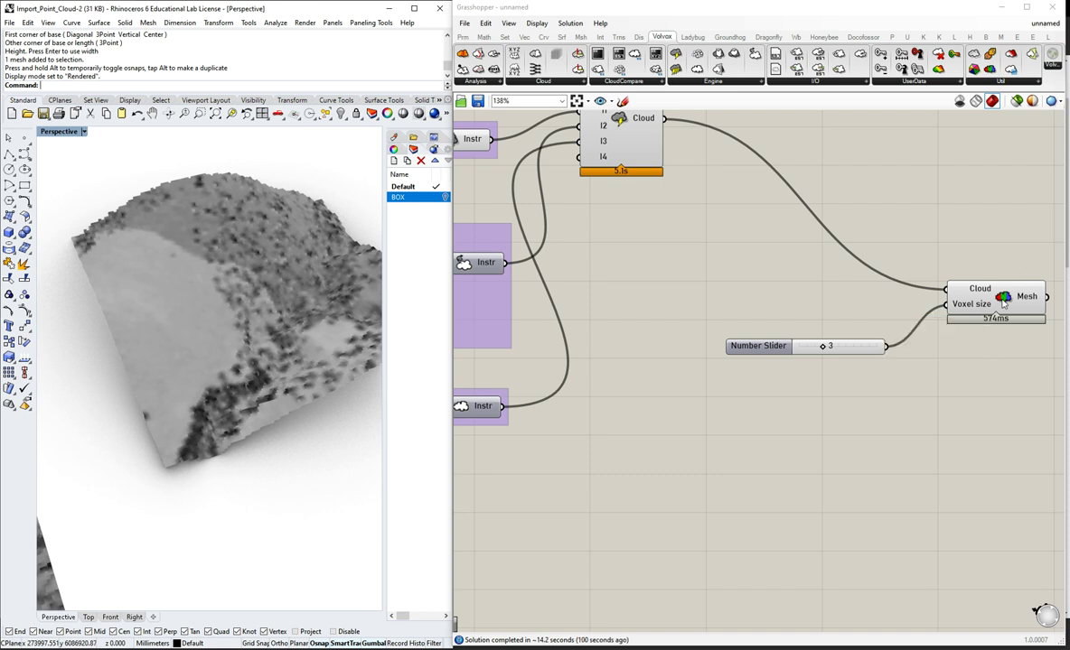
pyautogui.scroll(5, 251, 287)
pyautogui.scroll(-2, 251, 287)
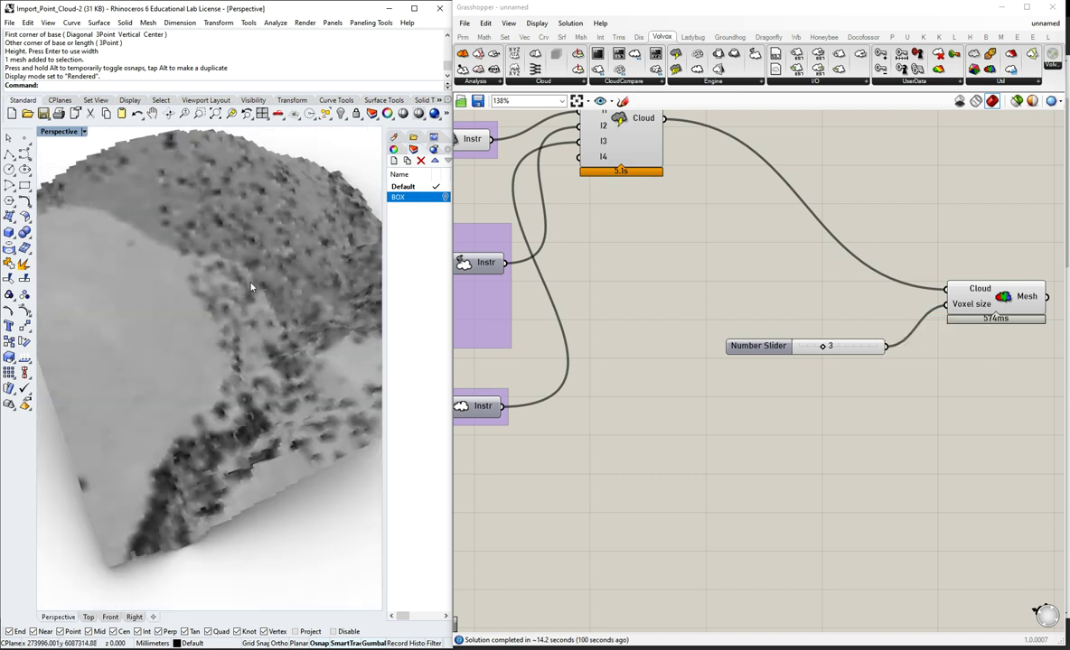
pyautogui.moveTo(251, 288)
pyautogui.mouseDown(button='right')
pyautogui.moveTo(259, 317)
pyautogui.moveTo(242, 297)
pyautogui.mouseUp(button='right')
pyautogui.click(80, 131)
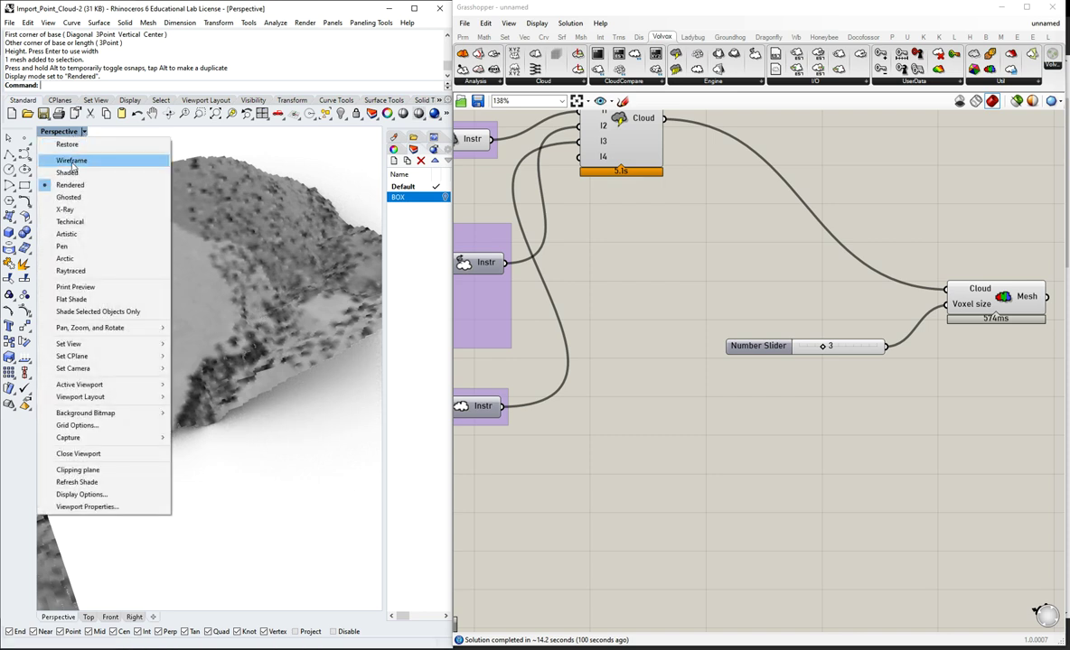
pyautogui.click(72, 161)
# - Switch the Perspective viewport to Shaded display and inspect the baked mesh beside the preview and point cloud
pyautogui.click(73, 131)
pyautogui.click(64, 173)
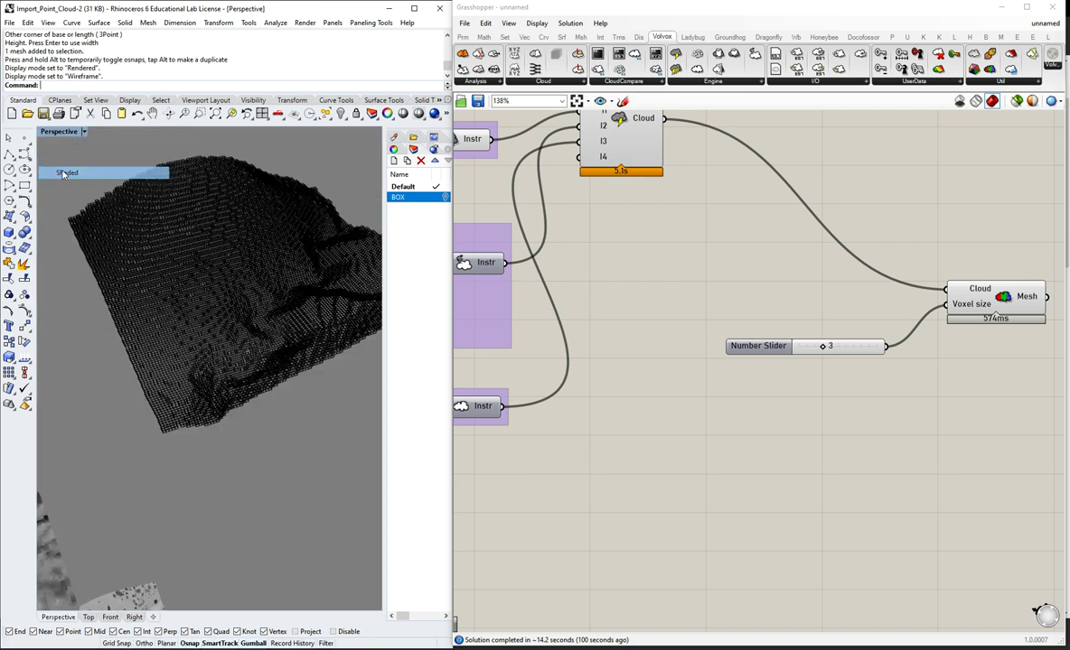
pyautogui.scroll(5, 206, 250)
pyautogui.scroll(3, 282, 286)
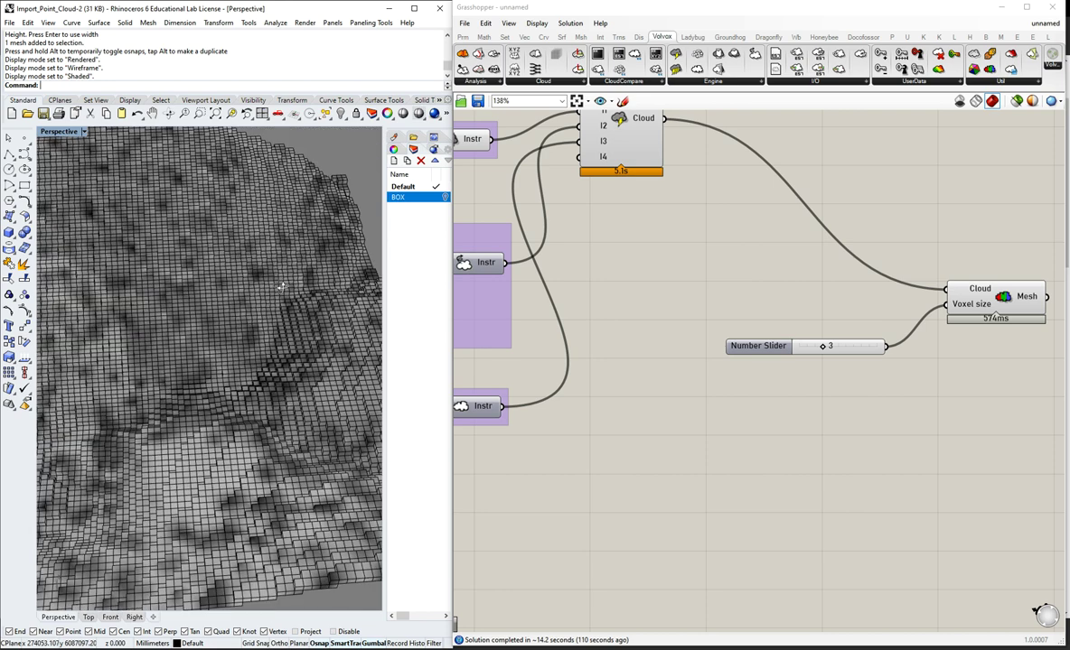
pyautogui.scroll(-6, 271, 280)
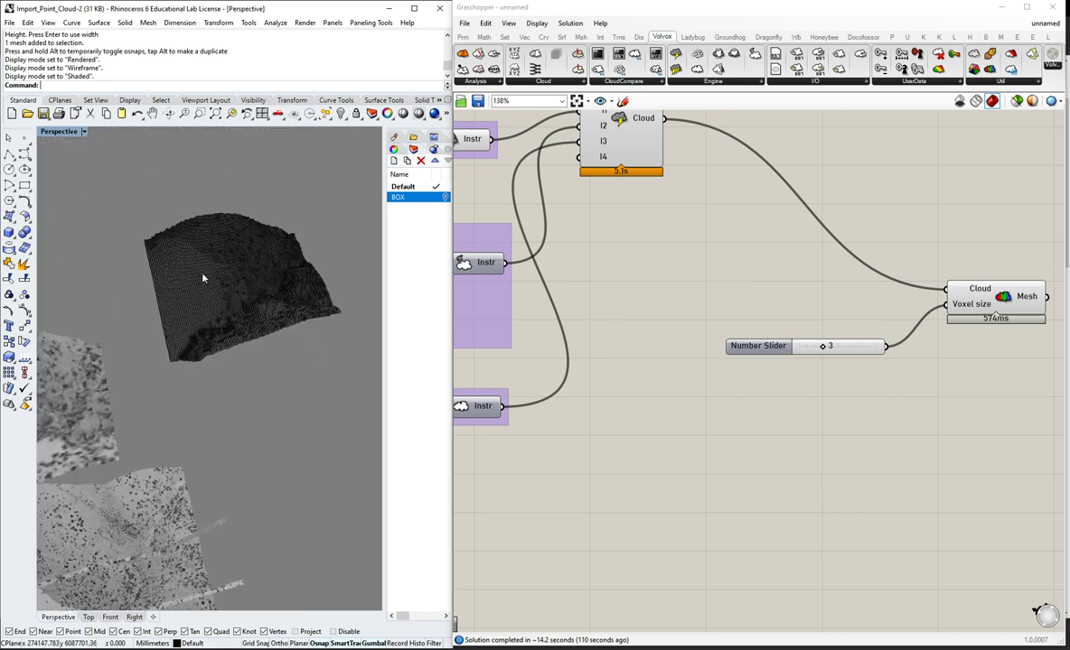
pyautogui.scroll(5, 203, 275)
pyautogui.scroll(-5, 285, 263)
pyautogui.scroll(-3, 265, 299)
pyautogui.moveTo(230, 303); pyautogui.dragTo(273, 285, button='right')
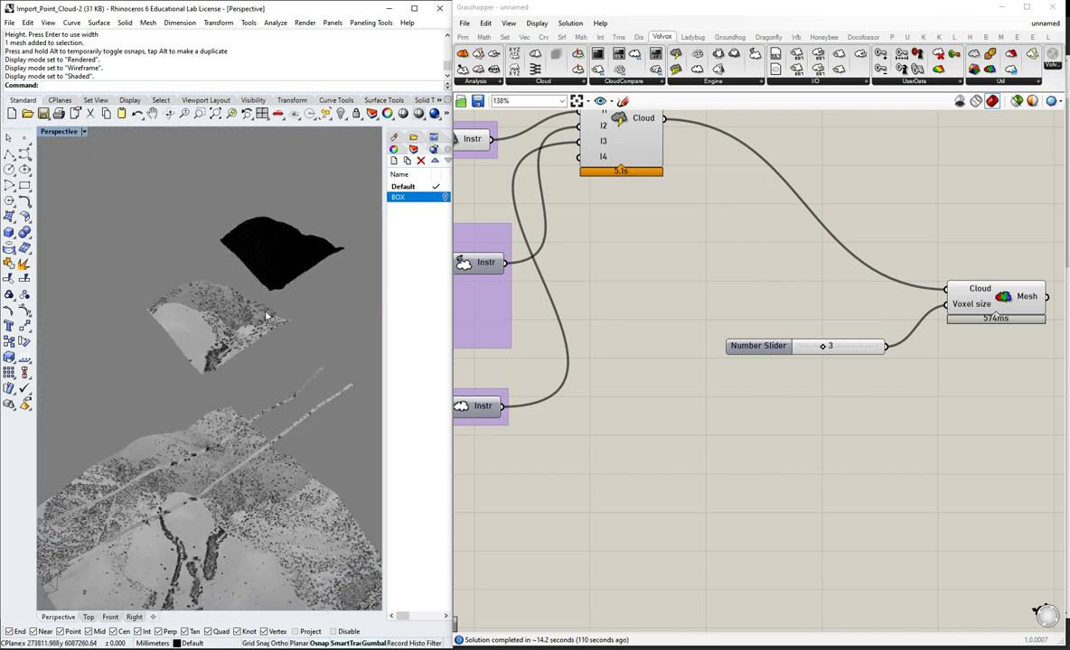
# - Move the voxel size slider closer to the voxel mesh component and group the two
pyautogui.scroll(2, 244, 280)
pyautogui.scroll(2, 235, 270)
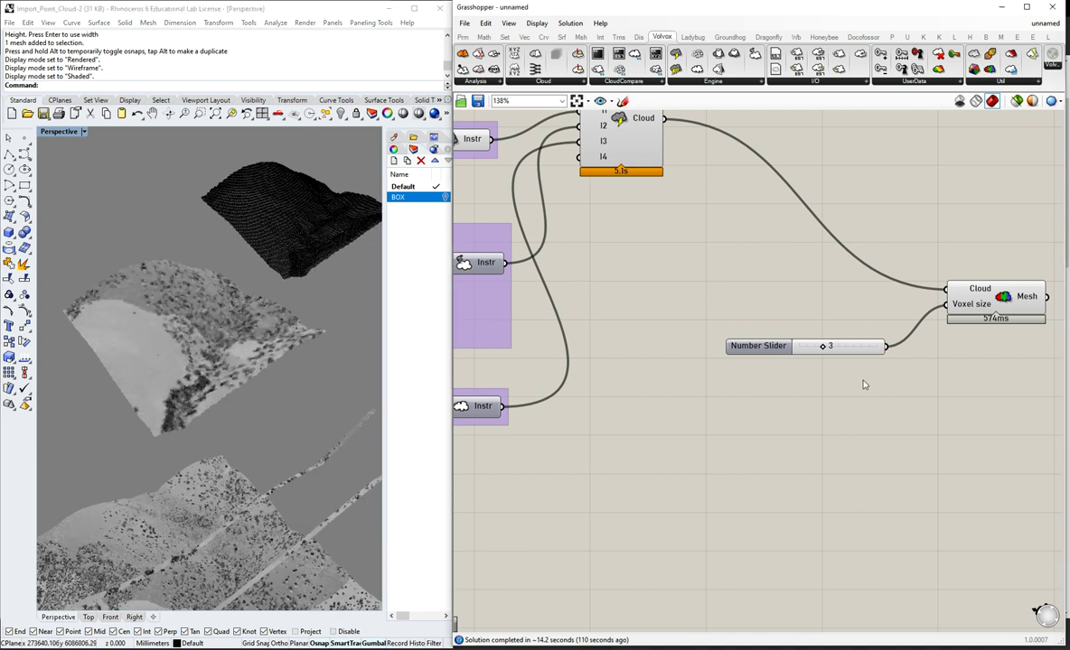
pyautogui.scroll(-2, 701, 323)
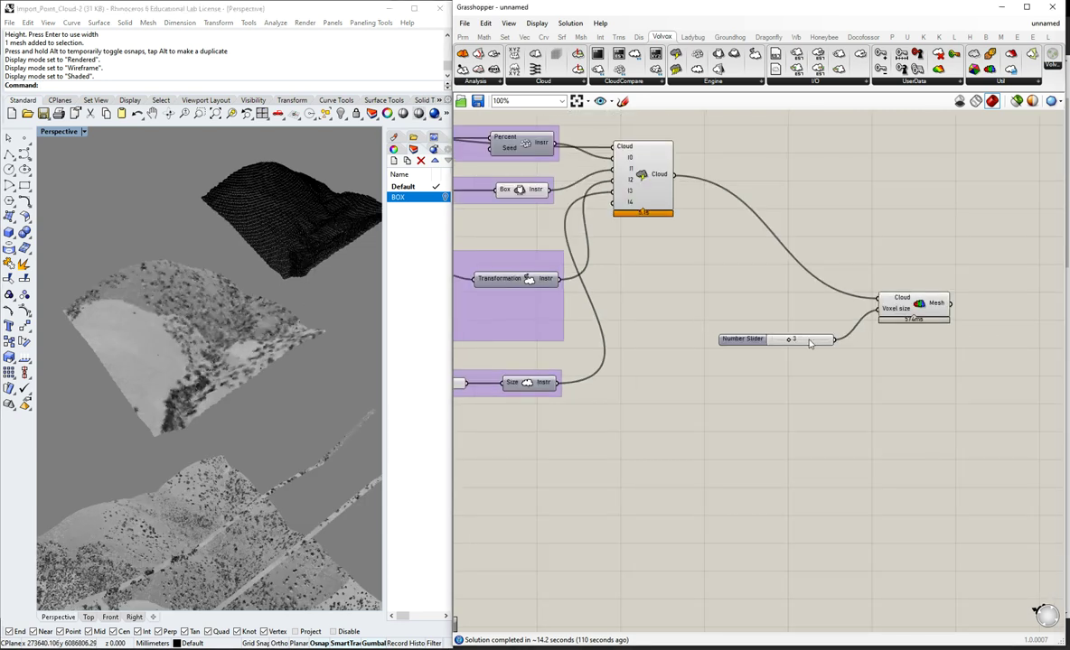
pyautogui.moveTo(811, 340); pyautogui.dragTo(832, 319)
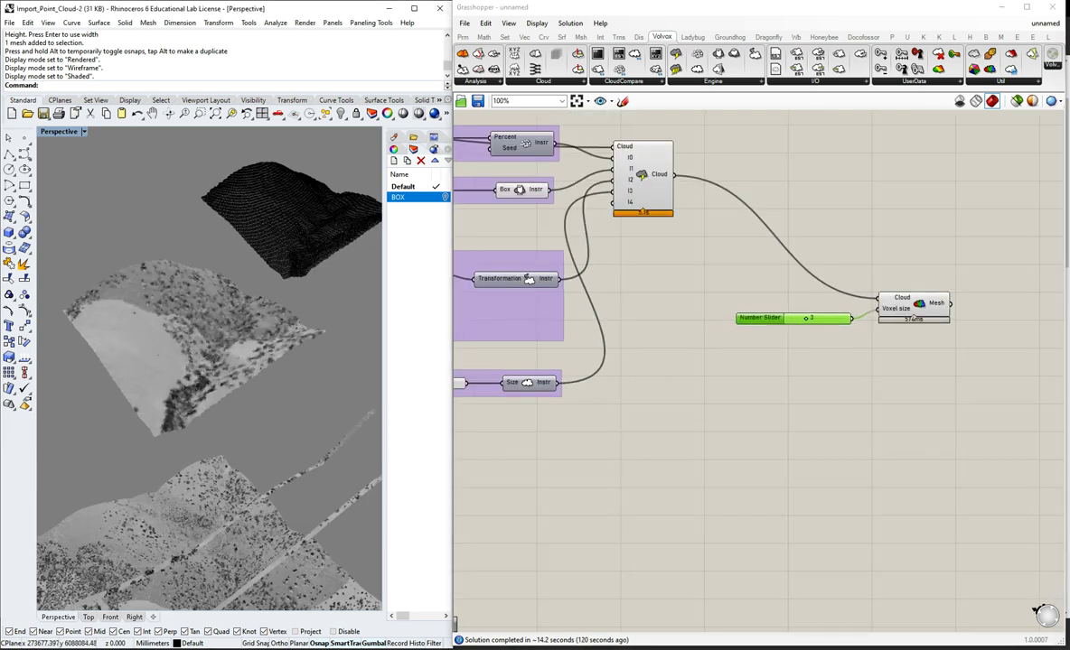
pyautogui.moveTo(707, 247); pyautogui.dragTo(960, 349)
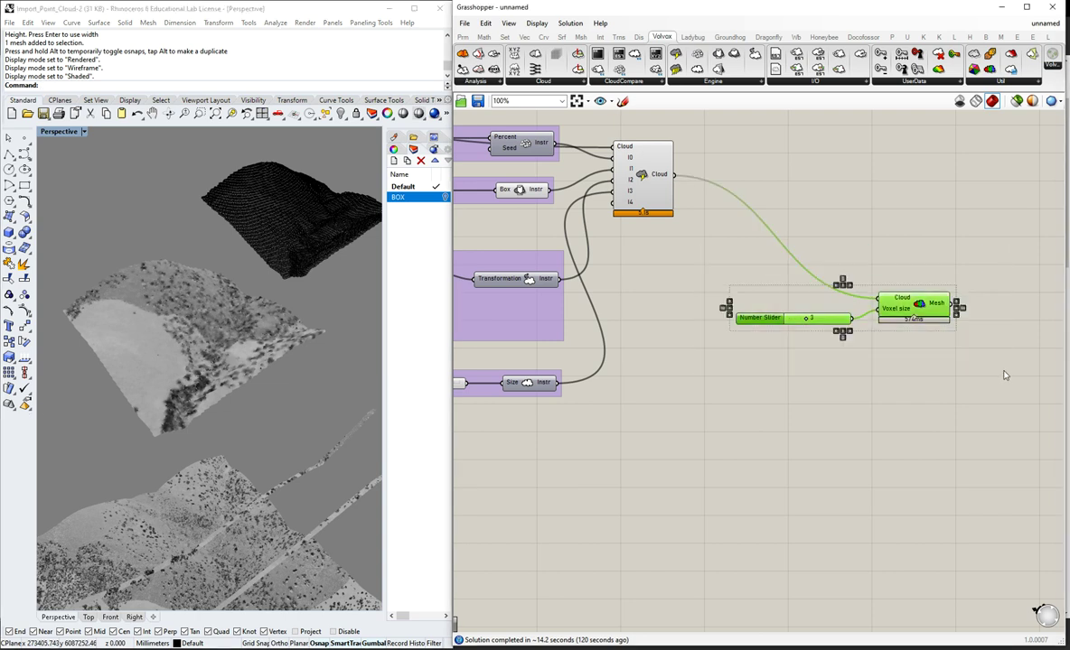
pyautogui.hotkey('ctrl', 'g')
# - Label the group around the slider and voxel mesh component "Generate voxel mesh"
pyautogui.rightClick(817, 305)
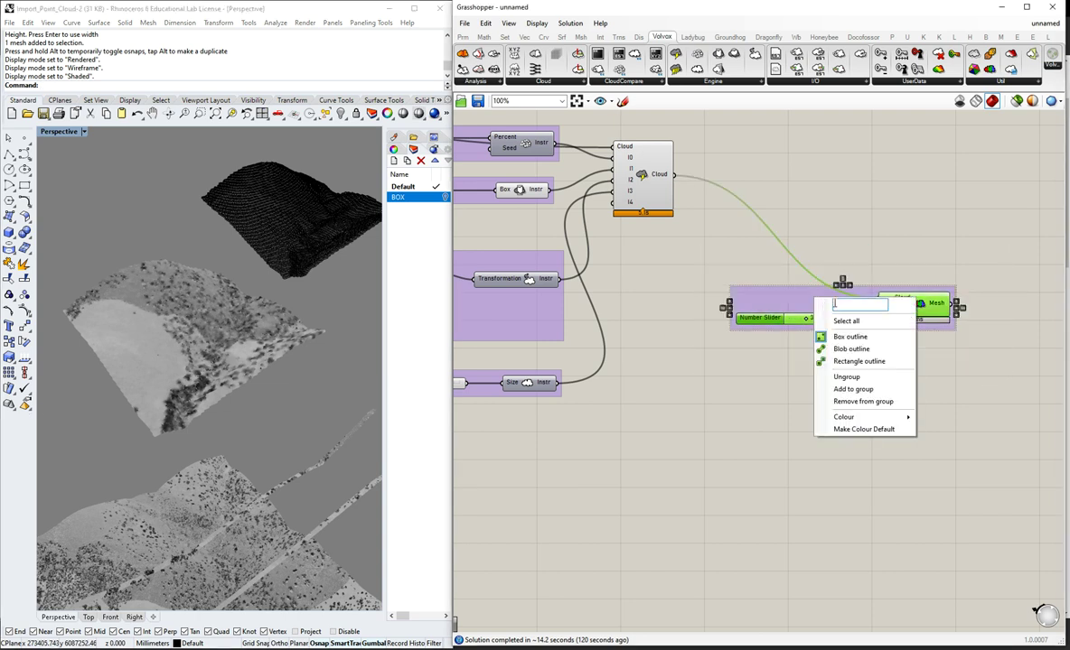
pyautogui.write('Generate voxel mesg')
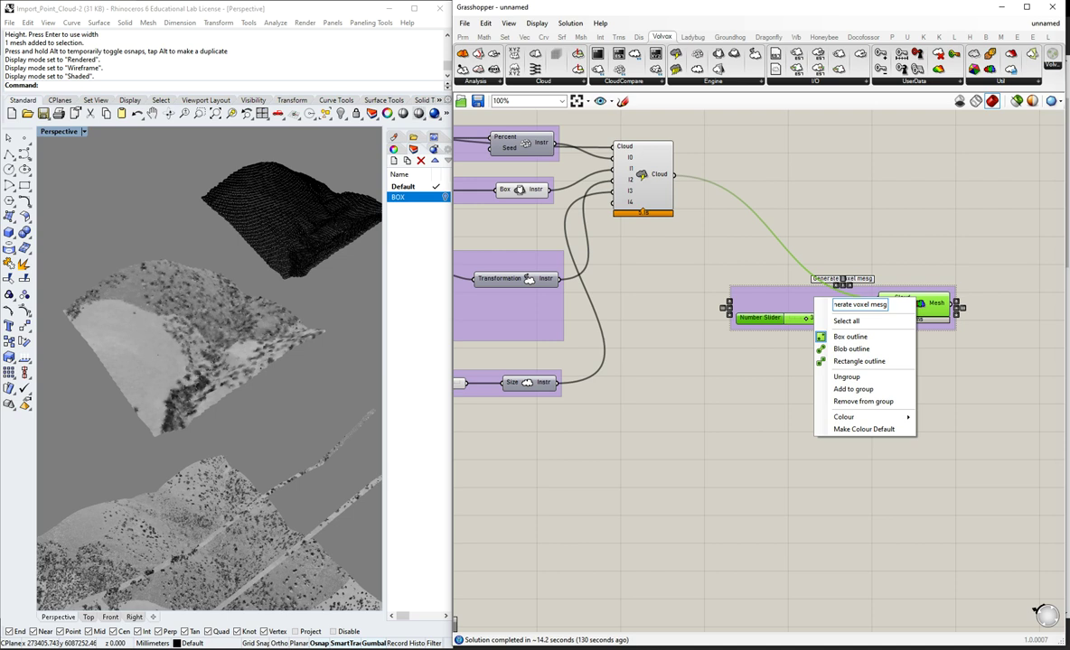
pyautogui.press('BackSpace')
pyautogui.write('h')
pyautogui.press('Return')
# - Place a Volvox Delaunay Colored component below the voxel mesh group and feed it the engine's Cloud output
pyautogui.scroll(-2, 949, 303)
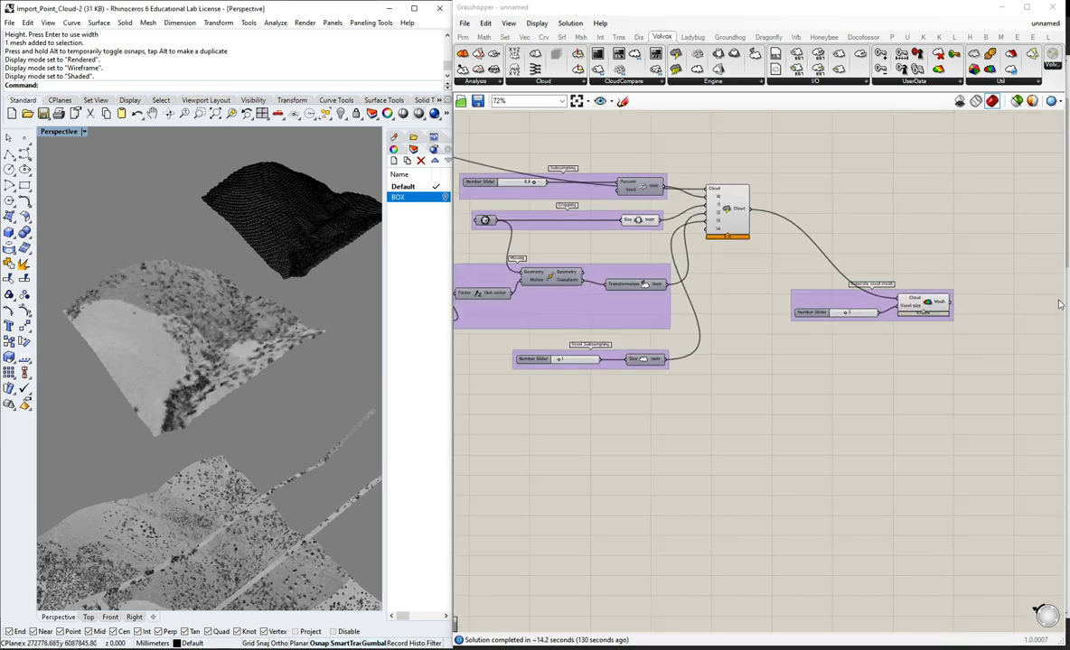
pyautogui.scroll(1, 933, 332)
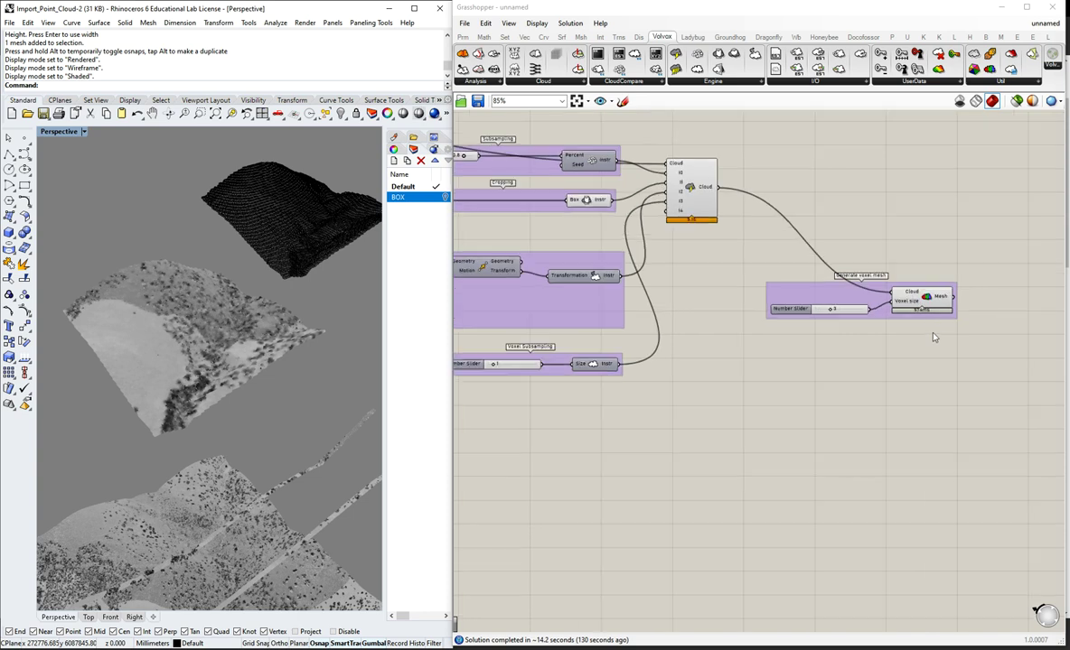
pyautogui.click(1006, 82)
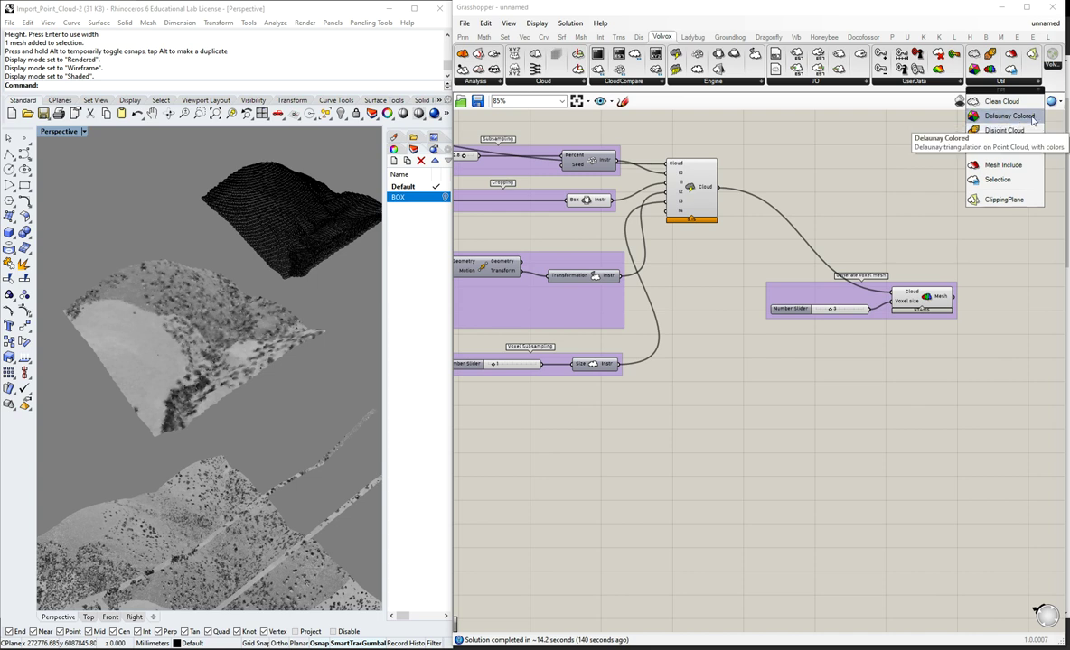
pyautogui.moveTo(1033, 120); pyautogui.dragTo(931, 346)
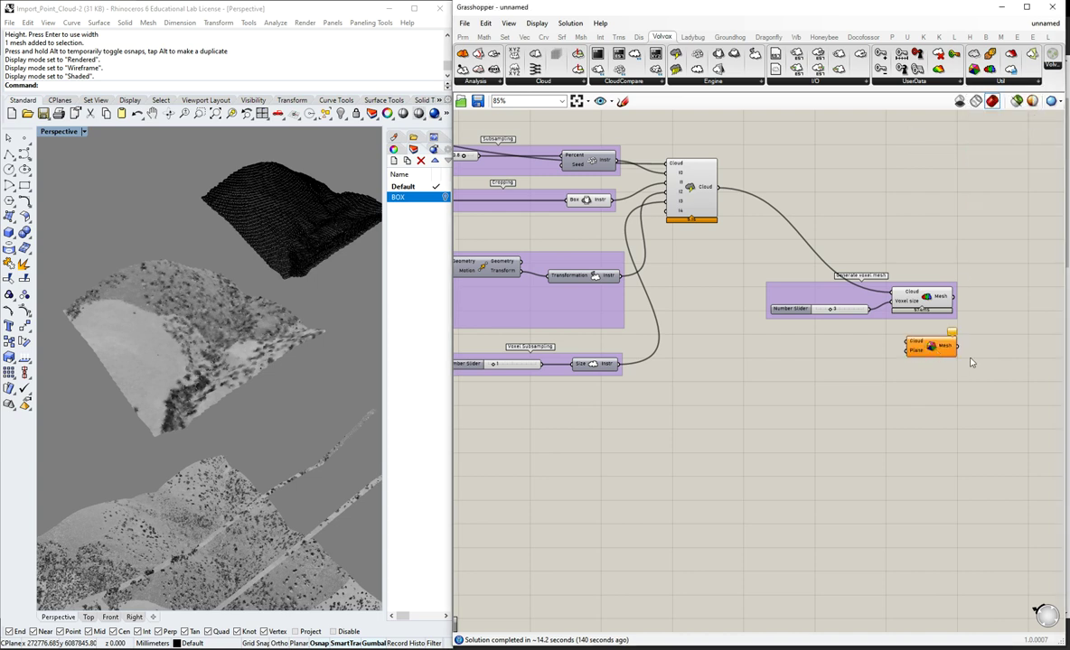
pyautogui.scroll(2, 964, 363)
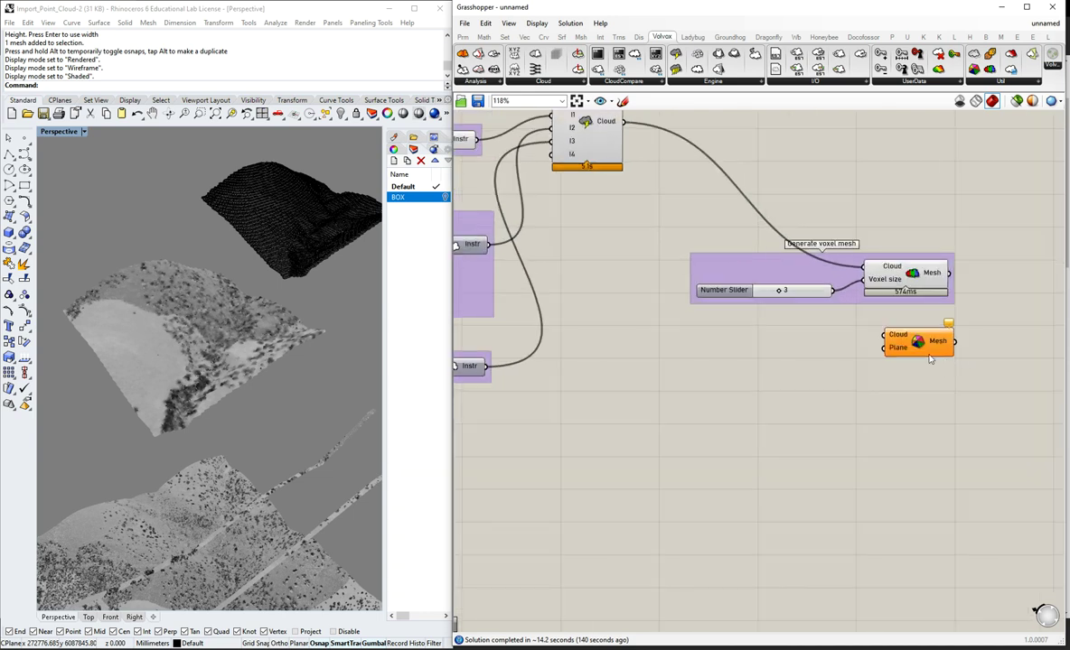
pyautogui.moveTo(930, 359); pyautogui.dragTo(915, 351)
pyautogui.click(805, 340)
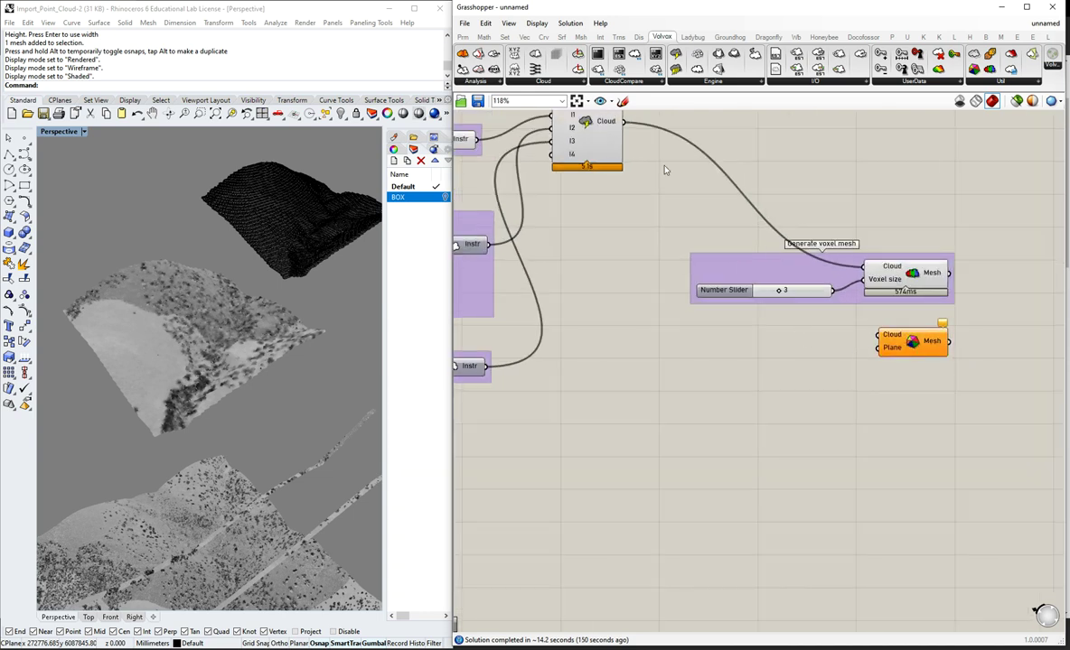
pyautogui.moveTo(624, 121); pyautogui.dragTo(875, 337)
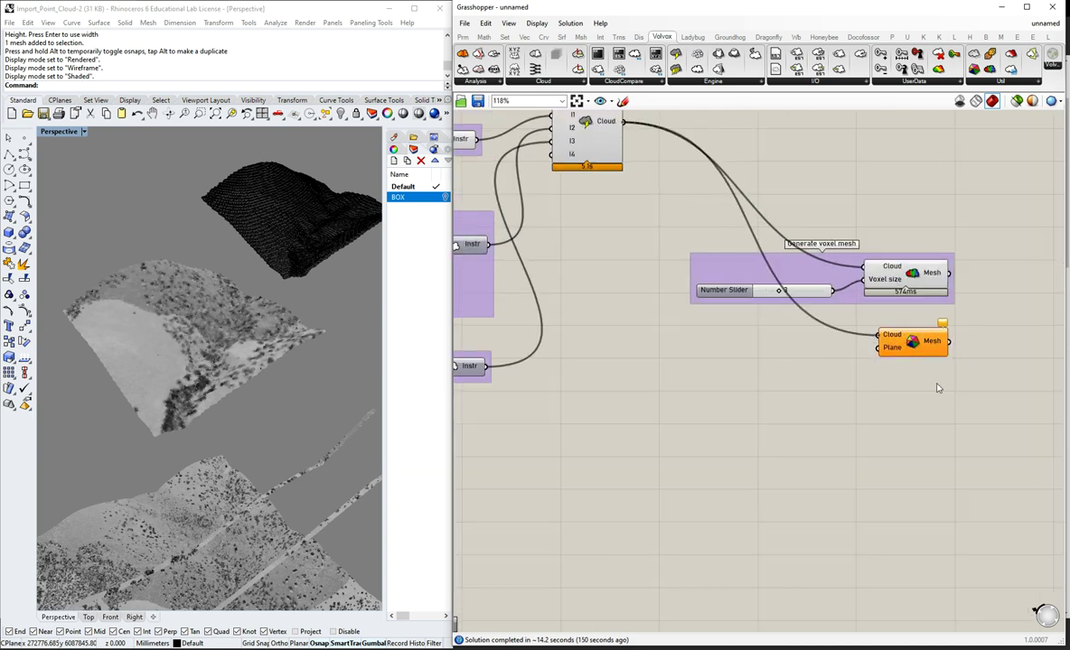
# - Turn off the preview of the voxel mesh component so only the Delaunay mesh is previewed
pyautogui.scroll(-5, 604, 203)
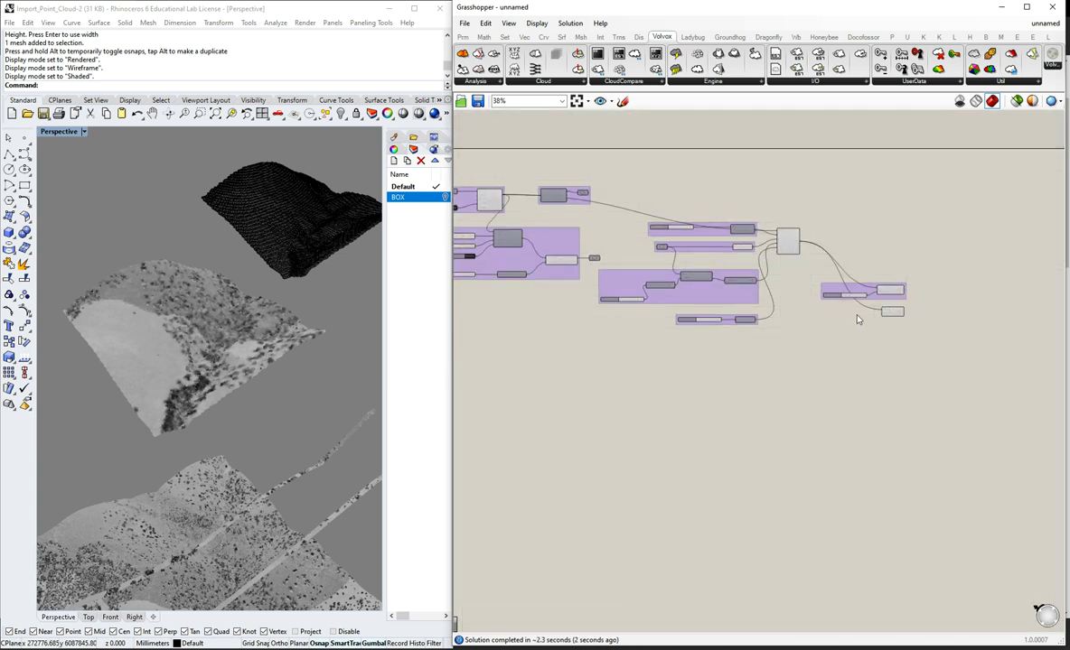
pyautogui.scroll(5, 901, 310)
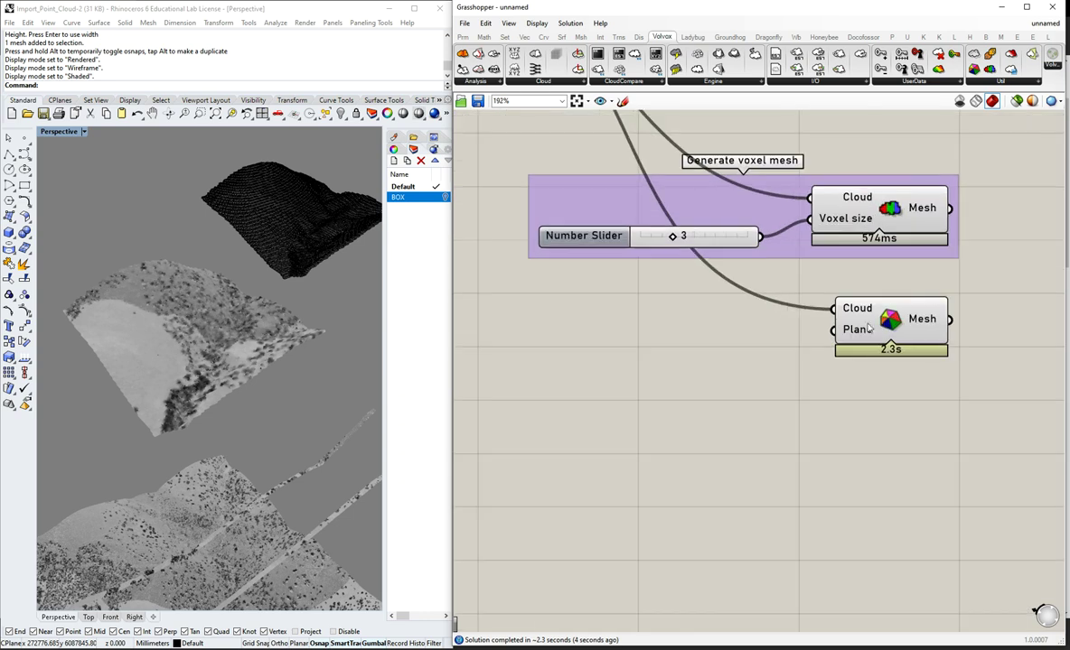
pyautogui.moveTo(854, 333)
pyautogui.click(882, 216)
pyautogui.middleClick(882, 215)
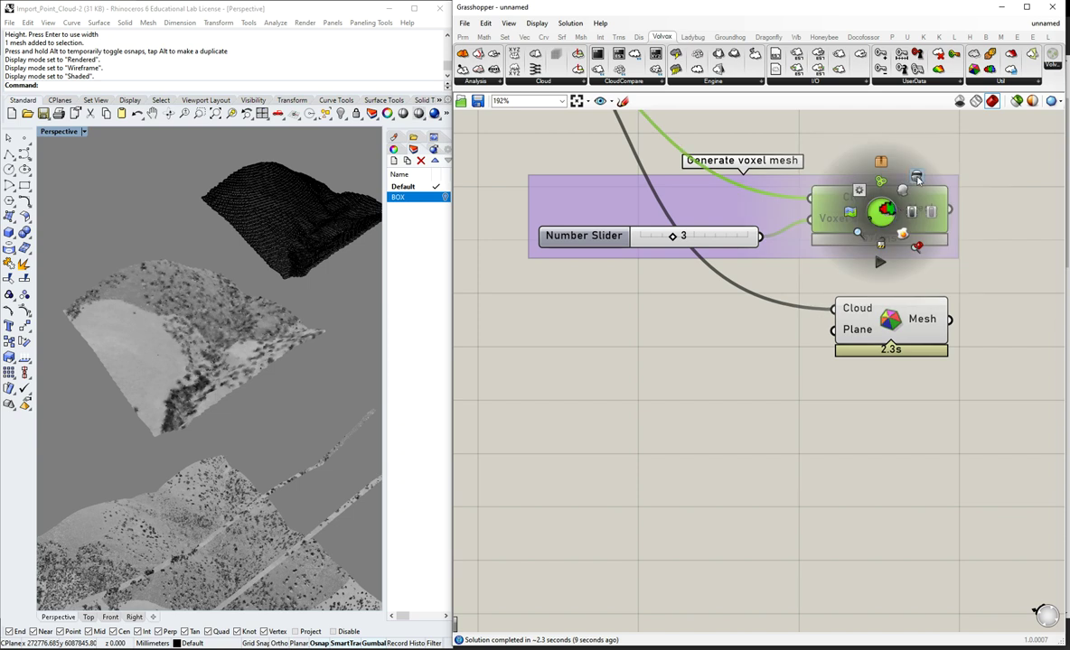
pyautogui.click(915, 180)
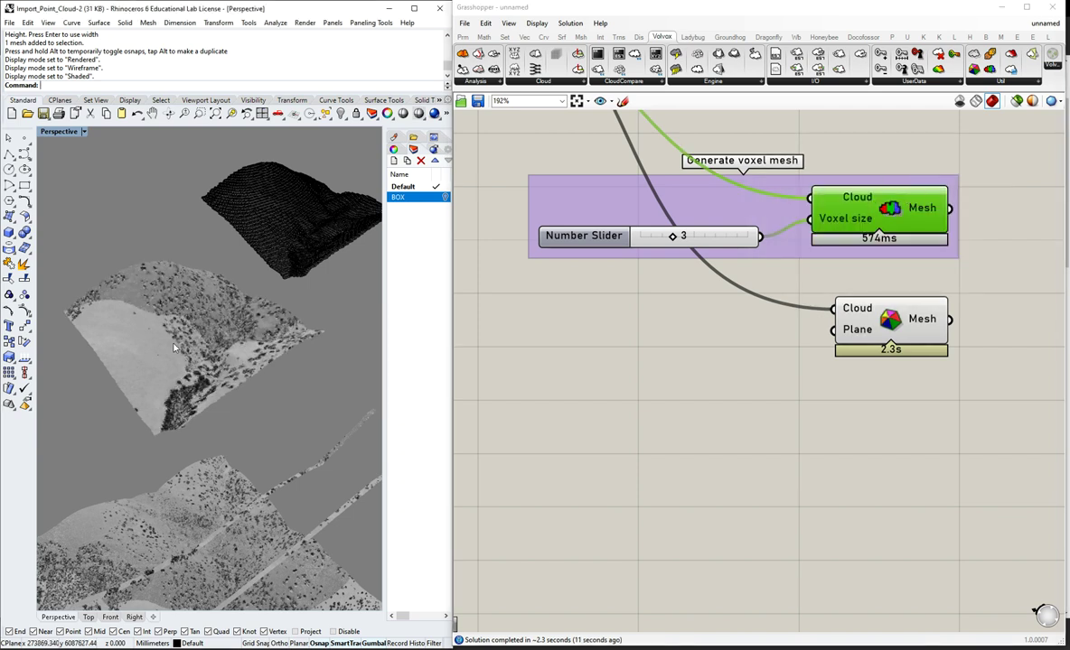
# - Examine the coloured Delaunay mesh preview in the Perspective viewport, up close and from several angles
pyautogui.scroll(5, 174, 347)
pyautogui.scroll(-3, 173, 347)
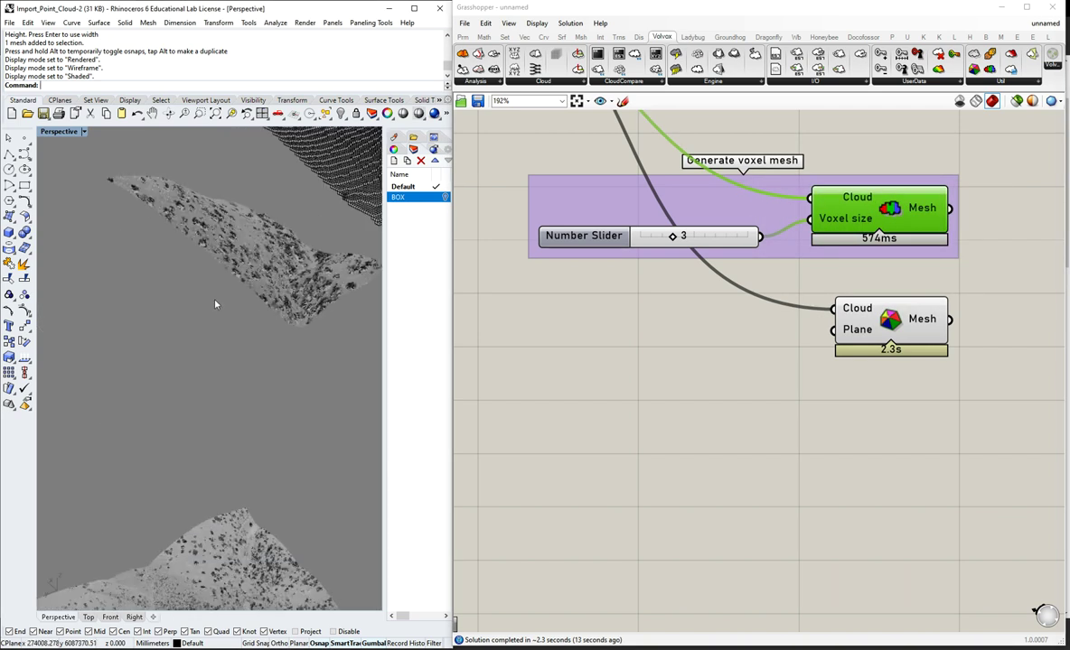
pyautogui.scroll(-2, 215, 304)
pyautogui.scroll(1, 223, 304)
pyautogui.moveTo(224, 304); pyautogui.dragTo(140, 359, button='right')
pyautogui.scroll(-3, 114, 368)
pyautogui.scroll(4, 118, 366)
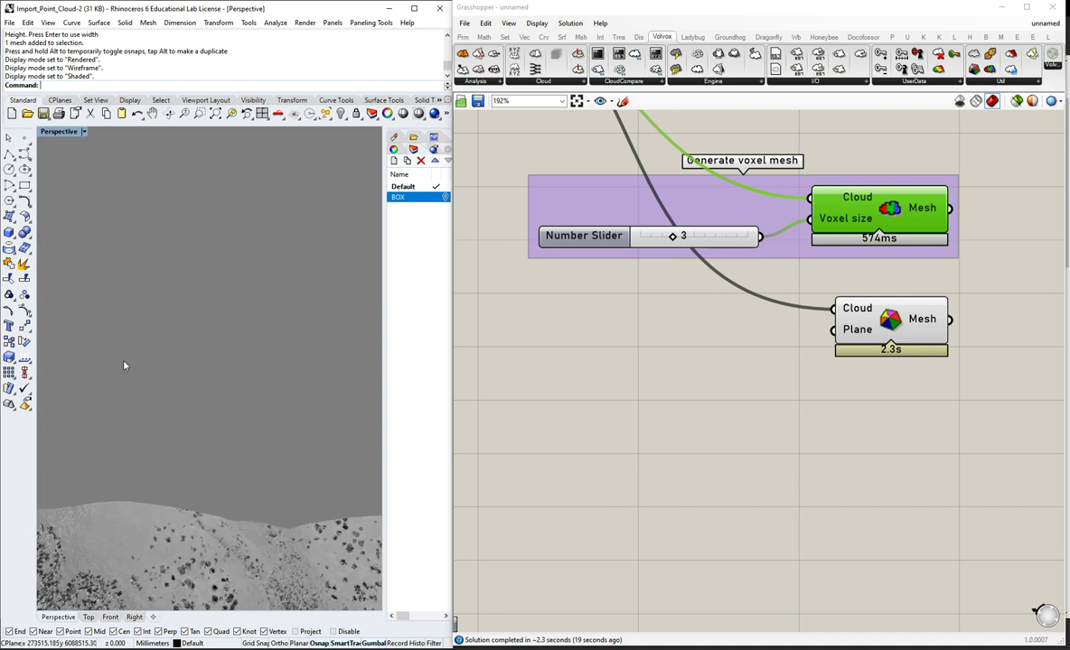
pyautogui.scroll(-3, 129, 365)
pyautogui.click(913, 319)
pyautogui.scroll(-3, 913, 319)
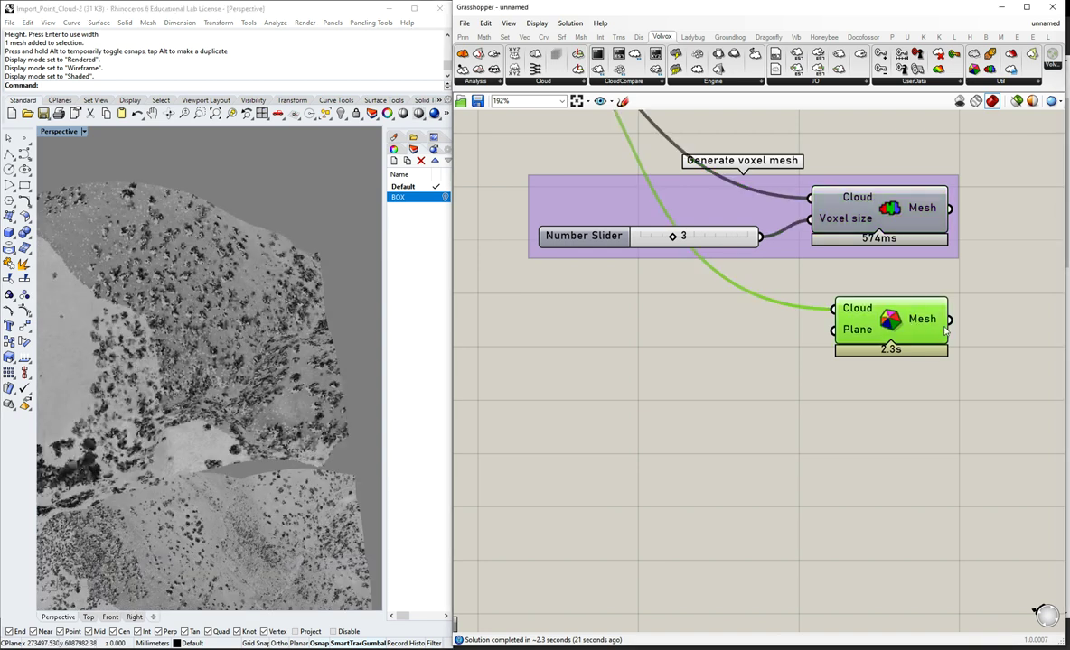
pyautogui.click(908, 328)
pyautogui.middleClick(907, 325)
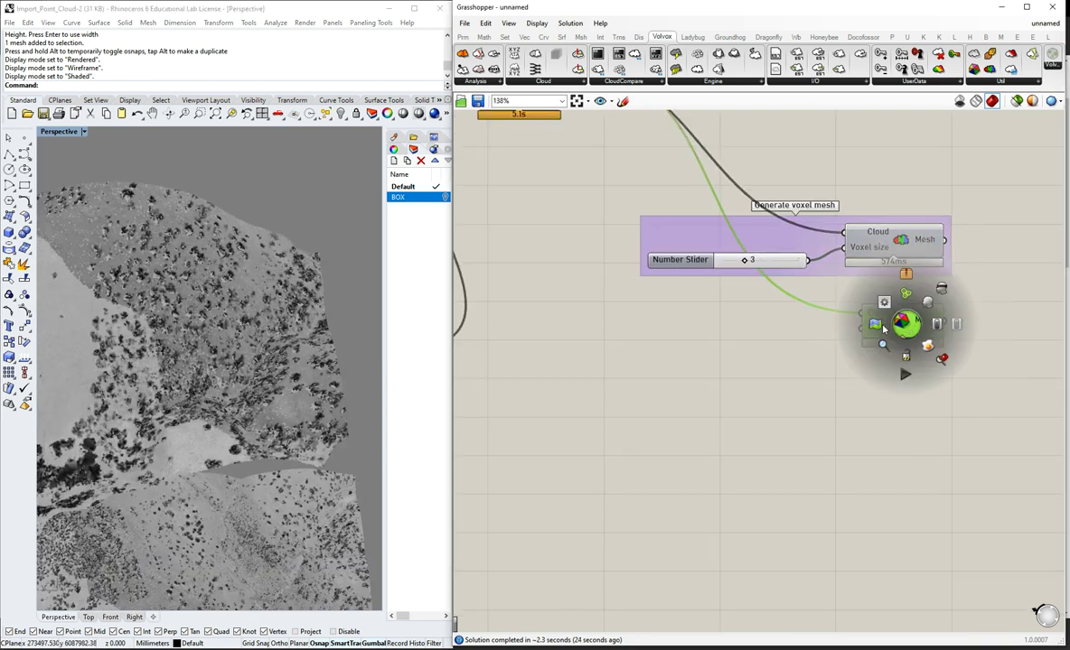
pyautogui.click(879, 322)
# - Bake the Delaunay Colored component's mesh into Rhino
pyautogui.keyDown('shift'); pyautogui.moveTo(119, 371); pyautogui.dragTo(132, 340, button='right'); pyautogui.keyUp('shift')
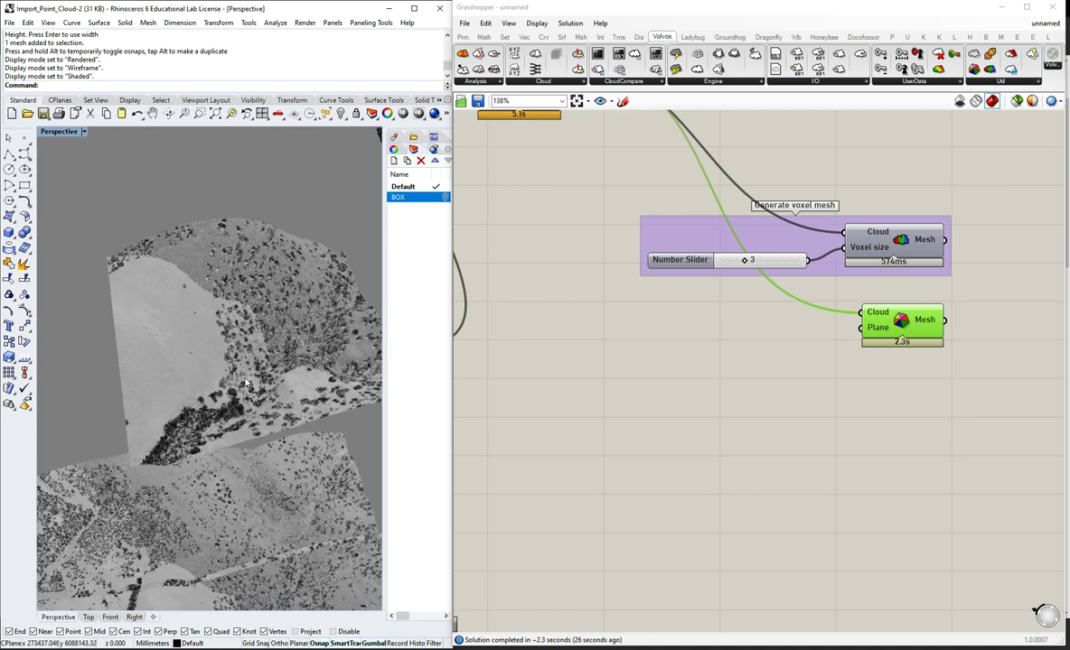
pyautogui.scroll(4, 246, 379)
pyautogui.scroll(-4, 250, 376)
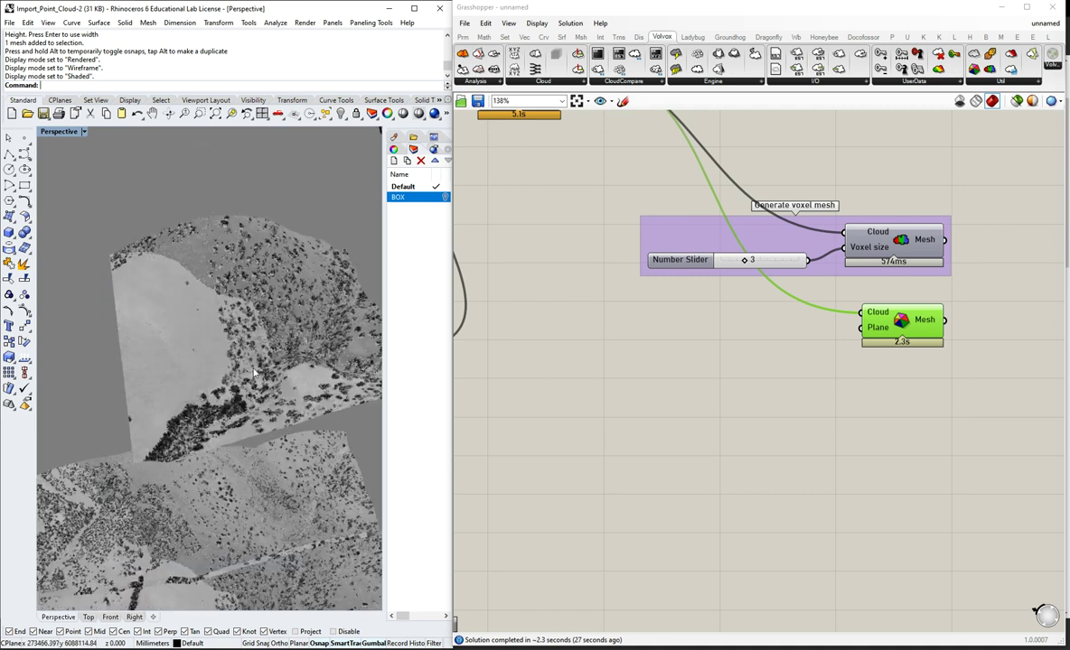
pyautogui.click(874, 359)
pyautogui.scroll(-2, 849, 337)
pyautogui.scroll(5, 932, 323)
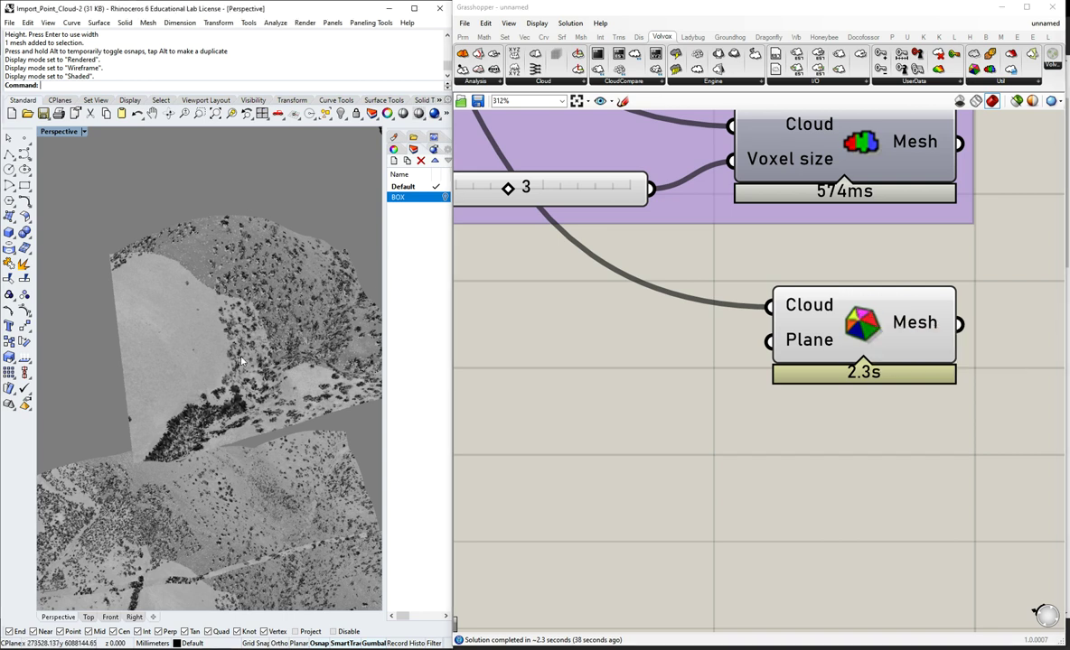
pyautogui.click(869, 331)
pyautogui.middleClick(869, 331)
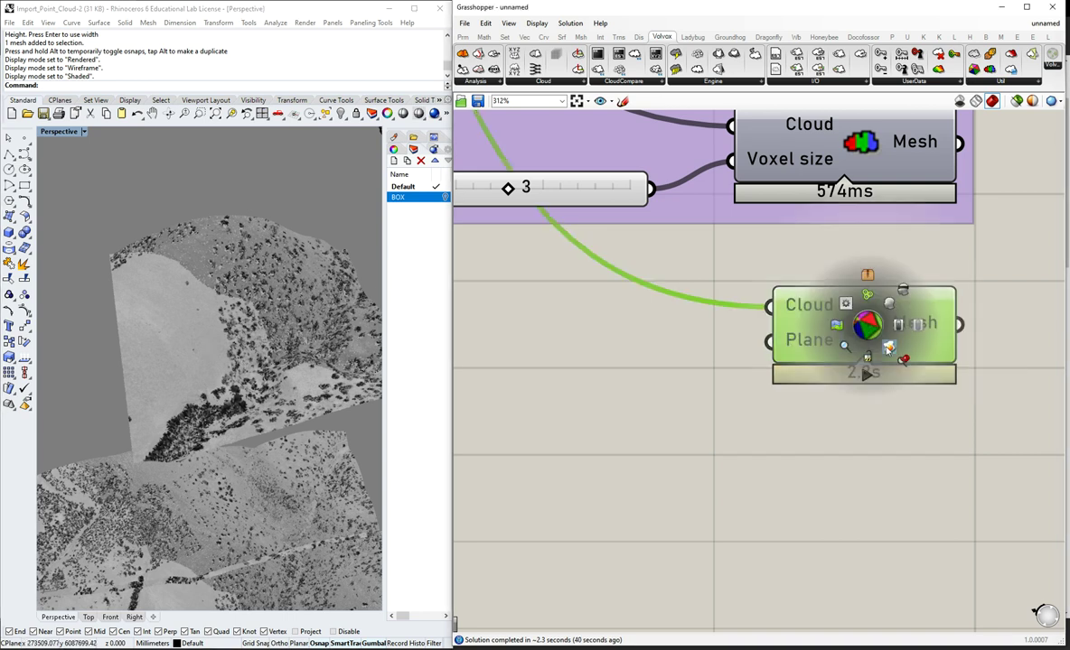
# - Examine the baked Delaunay mesh from several angles, along with the earlier baked voxel mesh's grid
pyautogui.moveTo(191, 339); pyautogui.dragTo(265, 349, button='right')
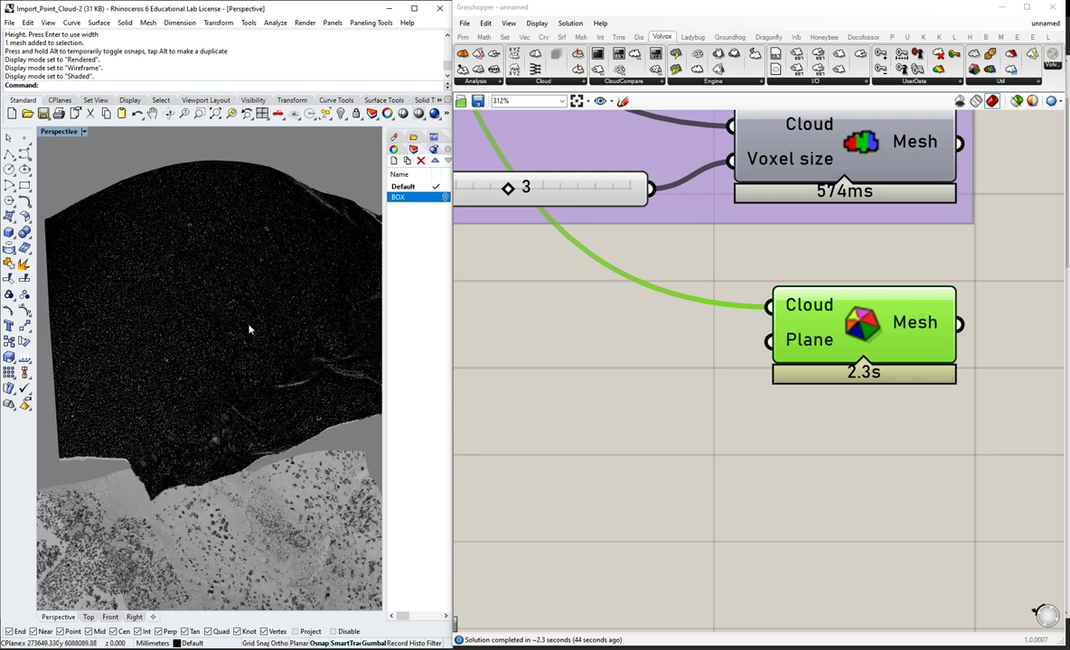
pyautogui.moveTo(210, 318)
pyautogui.mouseDown(button='right')
pyautogui.moveTo(214, 351)
pyautogui.moveTo(249, 375)
pyautogui.moveTo(316, 382)
pyautogui.moveTo(240, 427)
pyautogui.mouseUp(button='right')
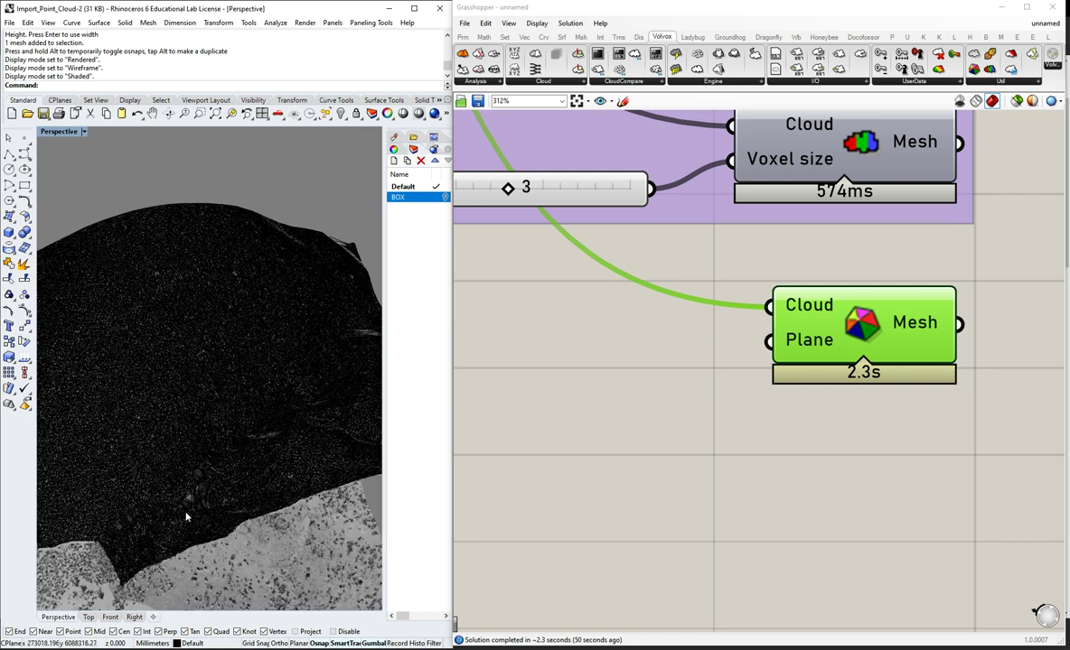
pyautogui.scroll(2, 203, 500)
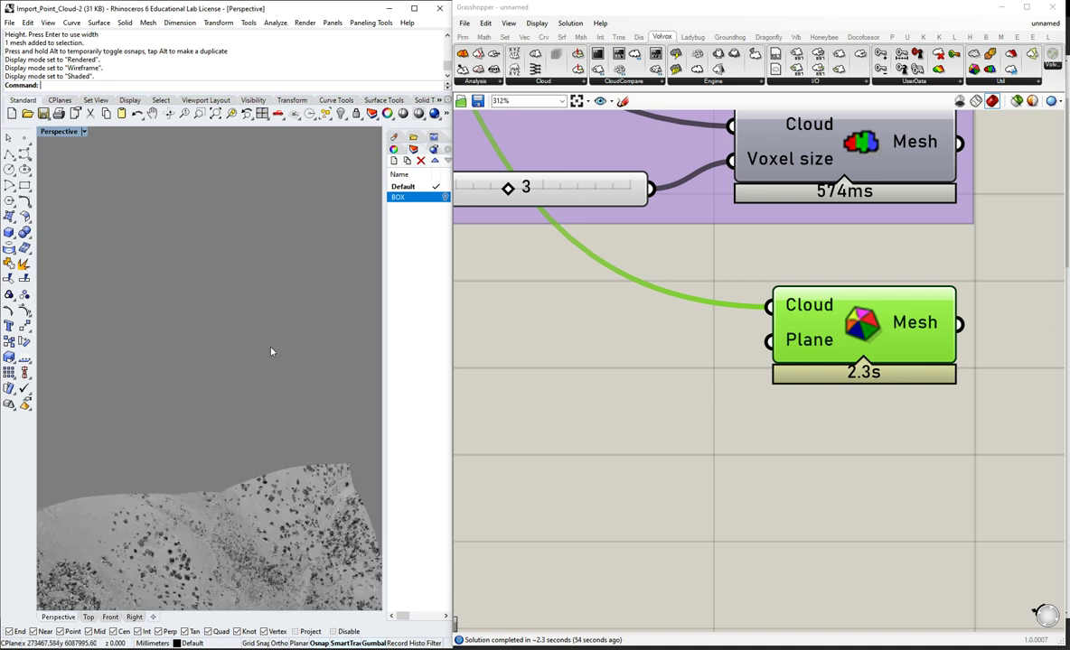
pyautogui.moveTo(270, 351); pyautogui.dragTo(301, 211, button='right')
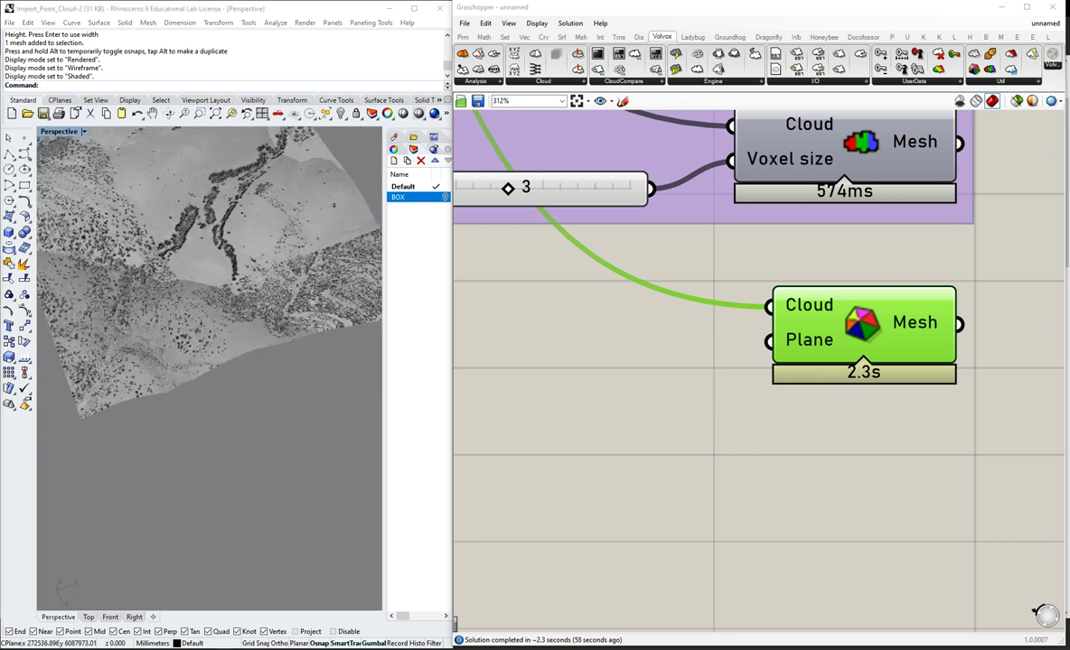
pyautogui.moveTo(231, 331); pyautogui.dragTo(293, 348, button='right')
pyautogui.scroll(5, 134, 209)
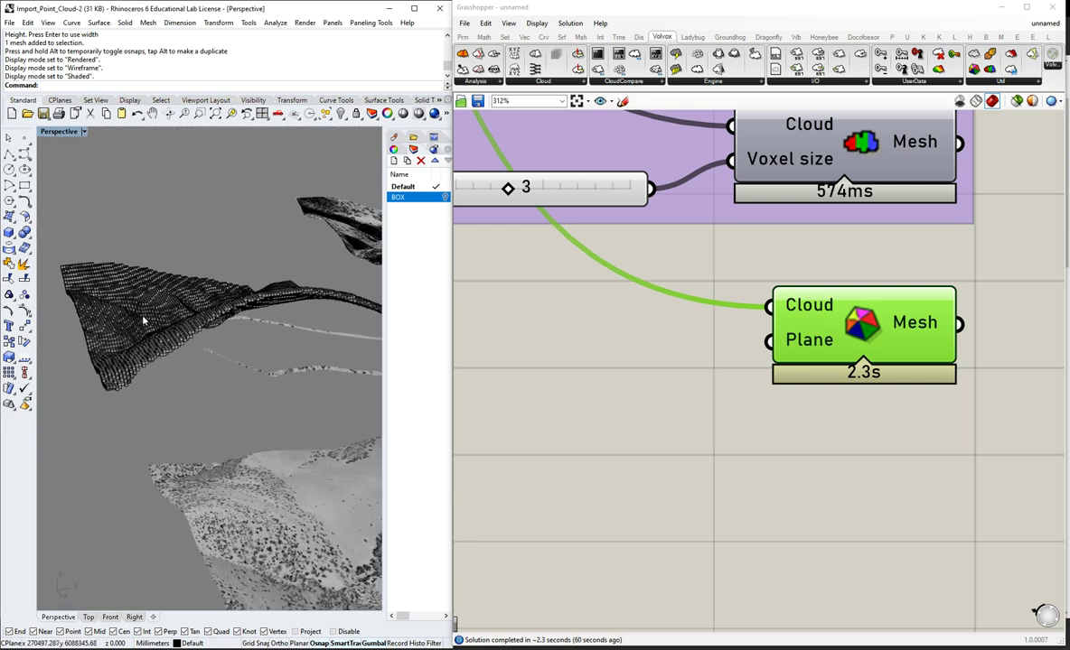
pyautogui.scroll(3, 144, 312)
pyautogui.moveTo(217, 301); pyautogui.dragTo(205, 282, button='right')
pyautogui.scroll(-3, 96, 220)
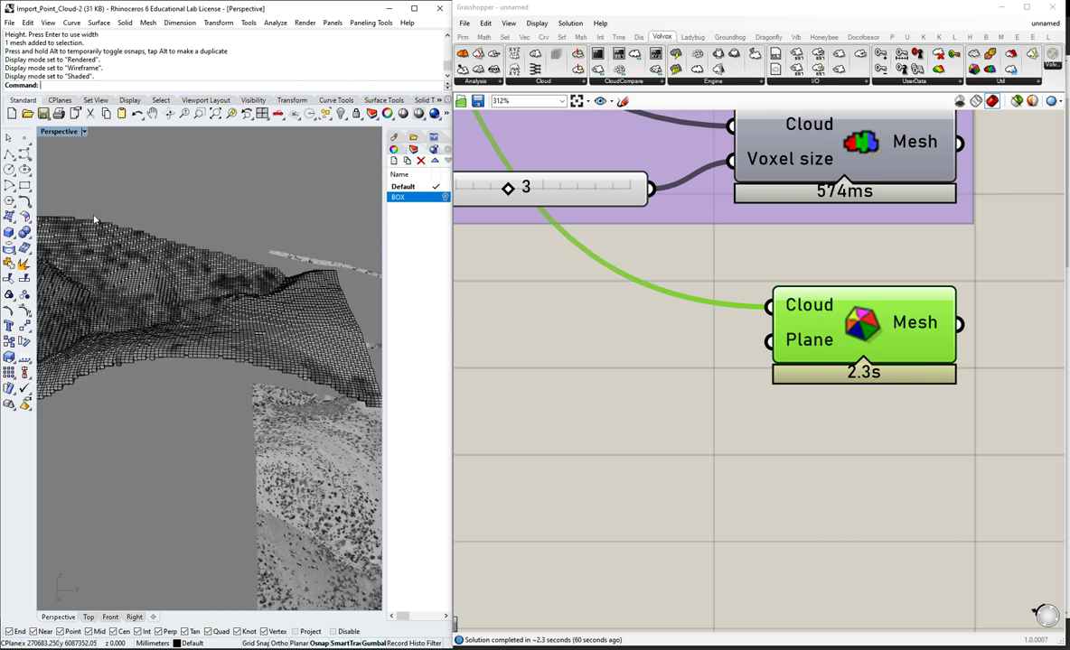
# - Move the baked Delaunay mesh off its coloured preview and examine its triangulation up close and as a whole
pyautogui.click(154, 113)
pyautogui.moveTo(335, 220); pyautogui.dragTo(246, 310)
pyautogui.click(234, 177)
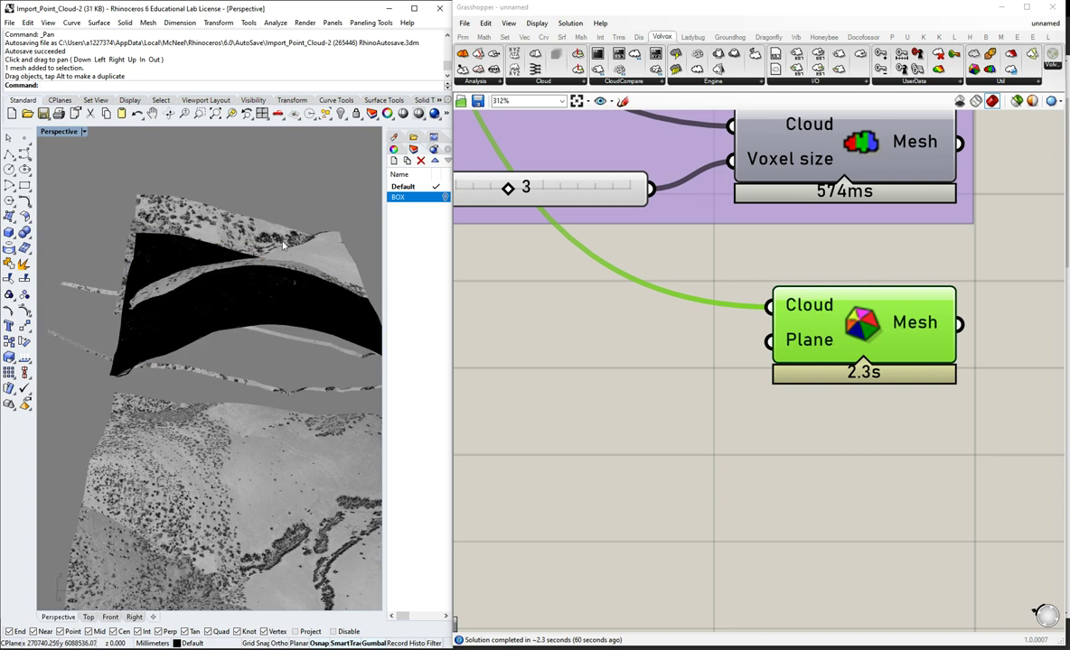
pyautogui.scroll(3, 253, 295)
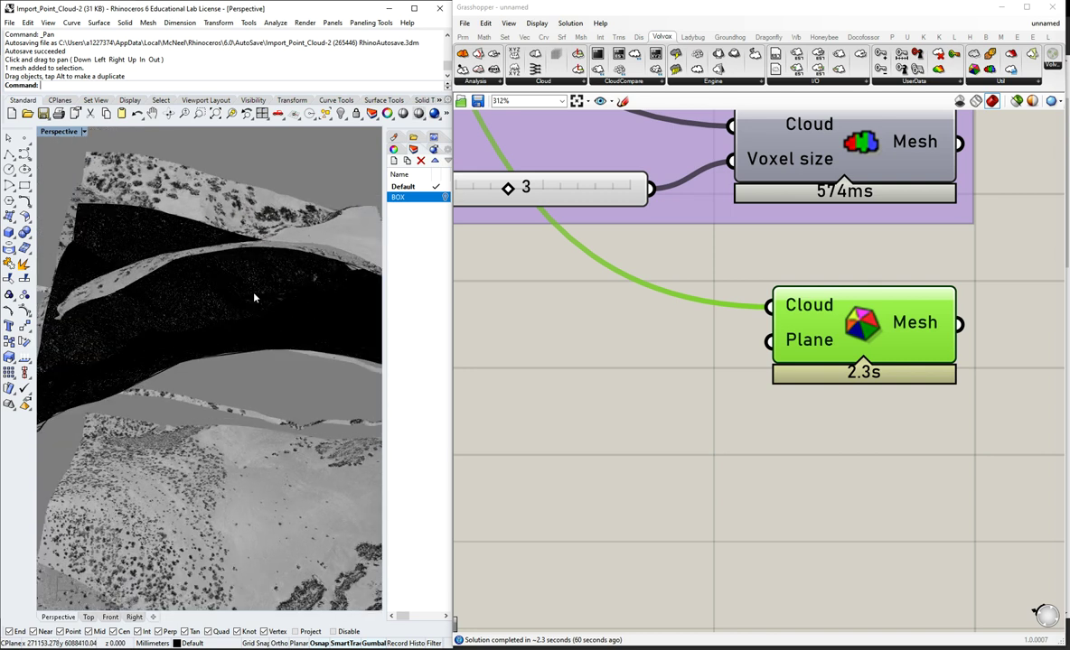
pyautogui.scroll(6, 234, 291)
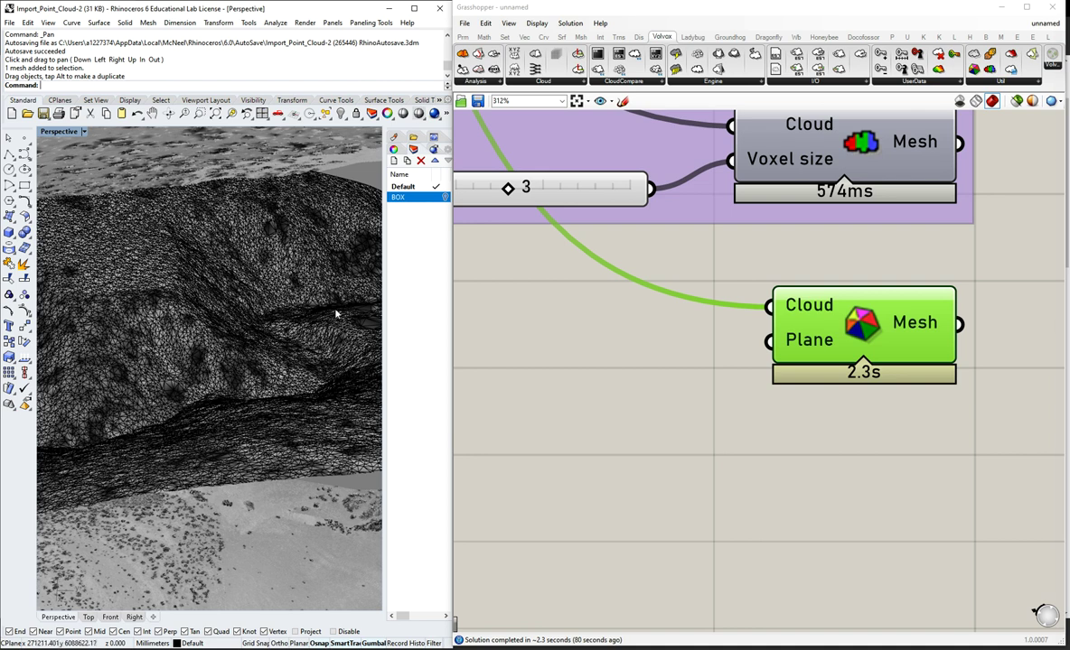
pyautogui.scroll(-15, 336, 313)
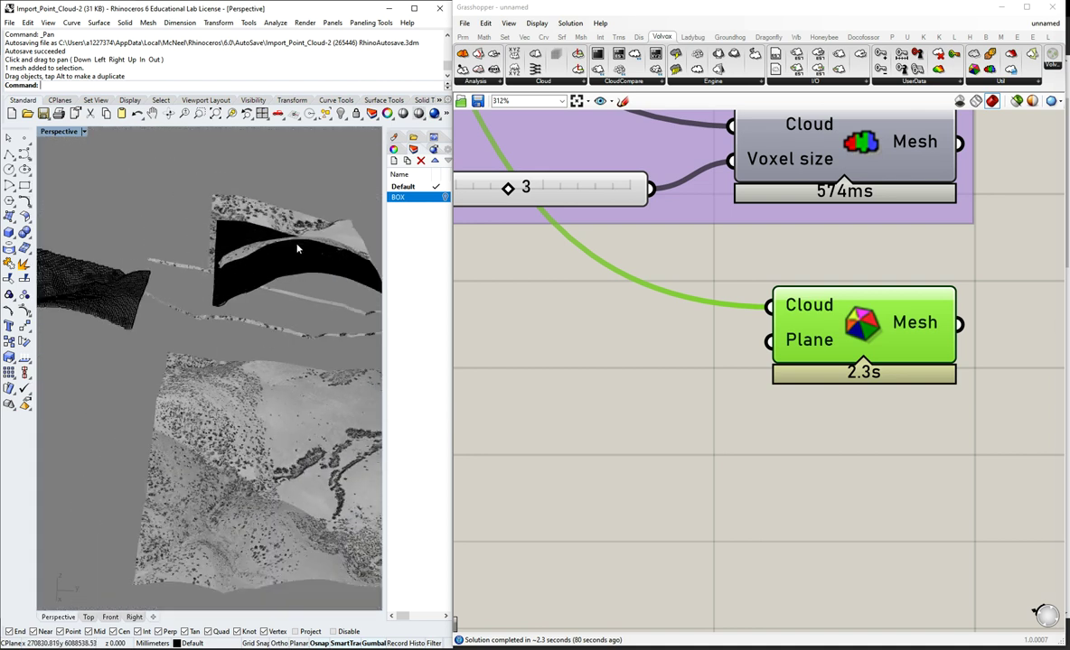
# - Move the baked Delaunay mesh next to the baked voxel mesh, clear of the coloured previews, and view both meshes together
pyautogui.scroll(-6, 297, 248)
pyautogui.click(298, 249)
pyautogui.moveTo(298, 249); pyautogui.dragTo(157, 323)
pyautogui.click(106, 235)
pyautogui.scroll(2, 122, 296)
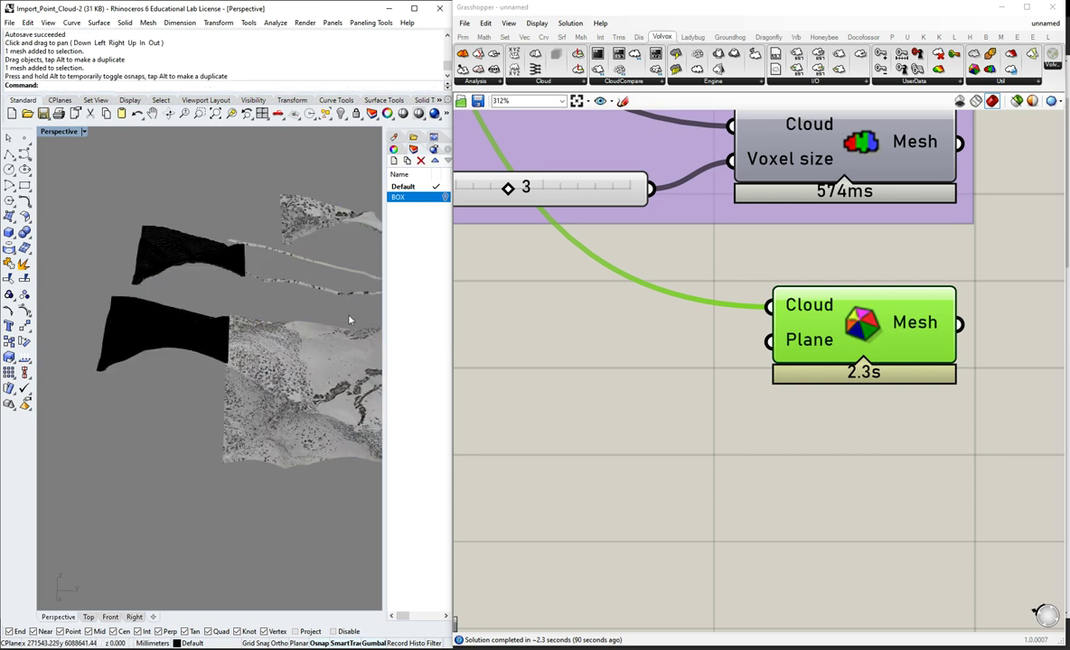
pyautogui.moveTo(348, 319); pyautogui.dragTo(229, 345, button='right')
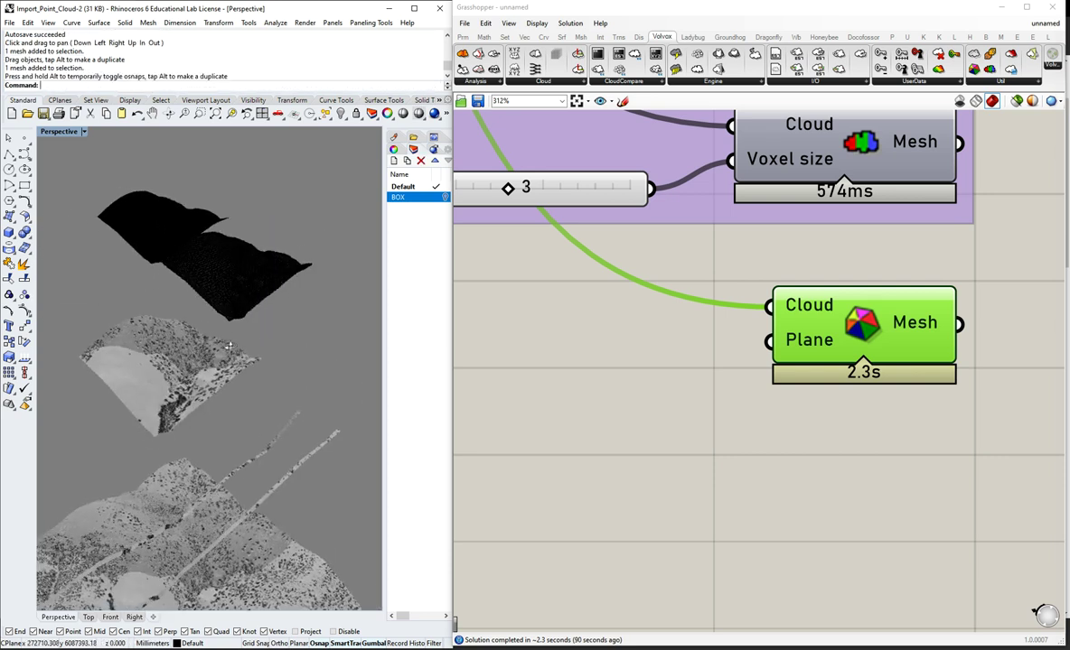
pyautogui.scroll(3, 184, 364)
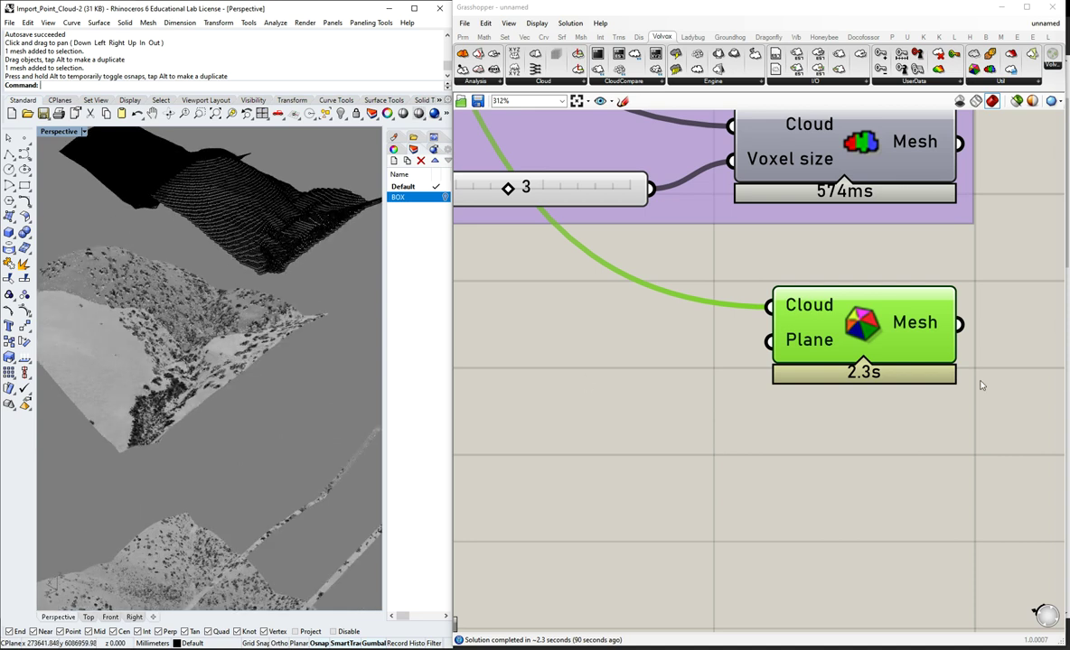
# - Deselect the Delaunay Colored component and view the baked Delaunay mesh up close in Rendered display mode
pyautogui.click(927, 240)
pyautogui.scroll(-1, 916, 265)
pyautogui.moveTo(282, 244); pyautogui.dragTo(282, 290, button='right')
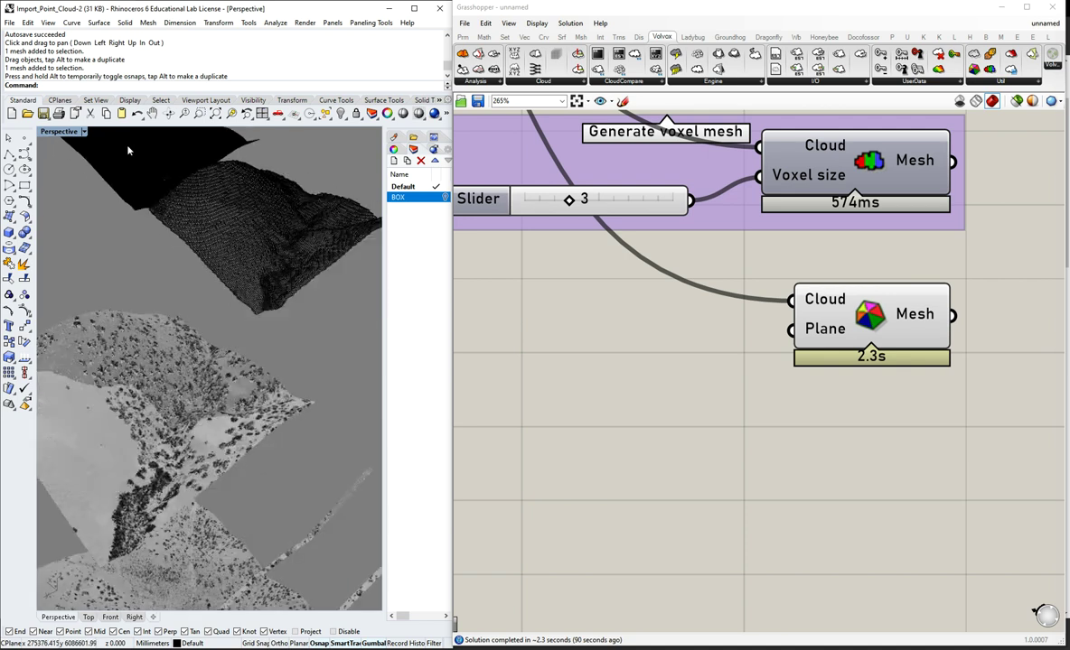
pyautogui.scroll(8, 117, 134)
pyautogui.click(60, 132)
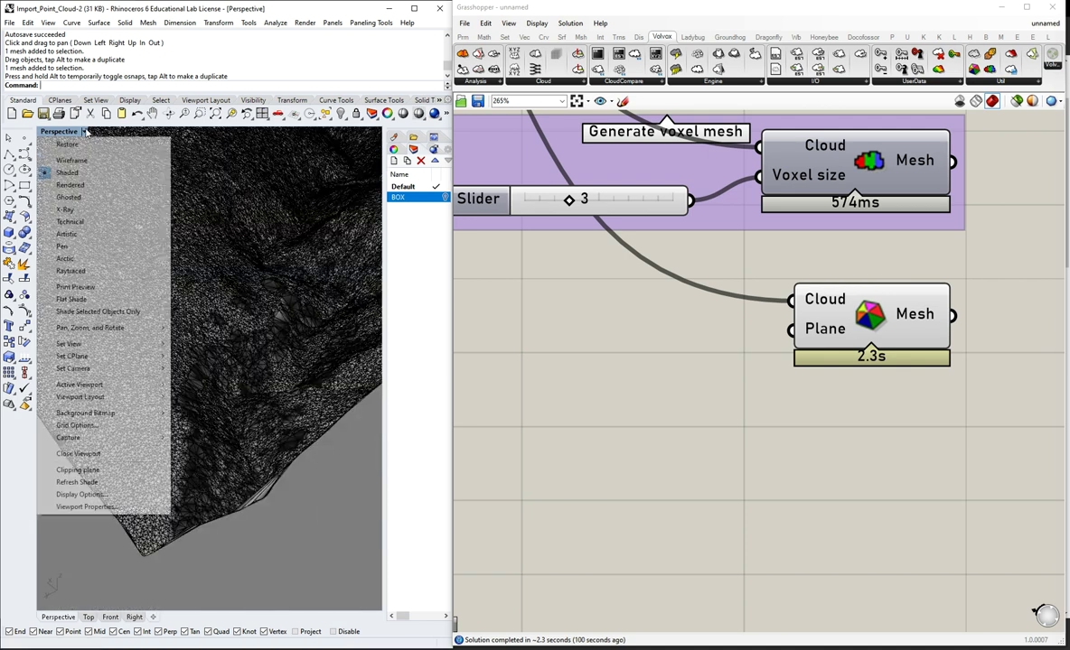
pyautogui.click(70, 185)
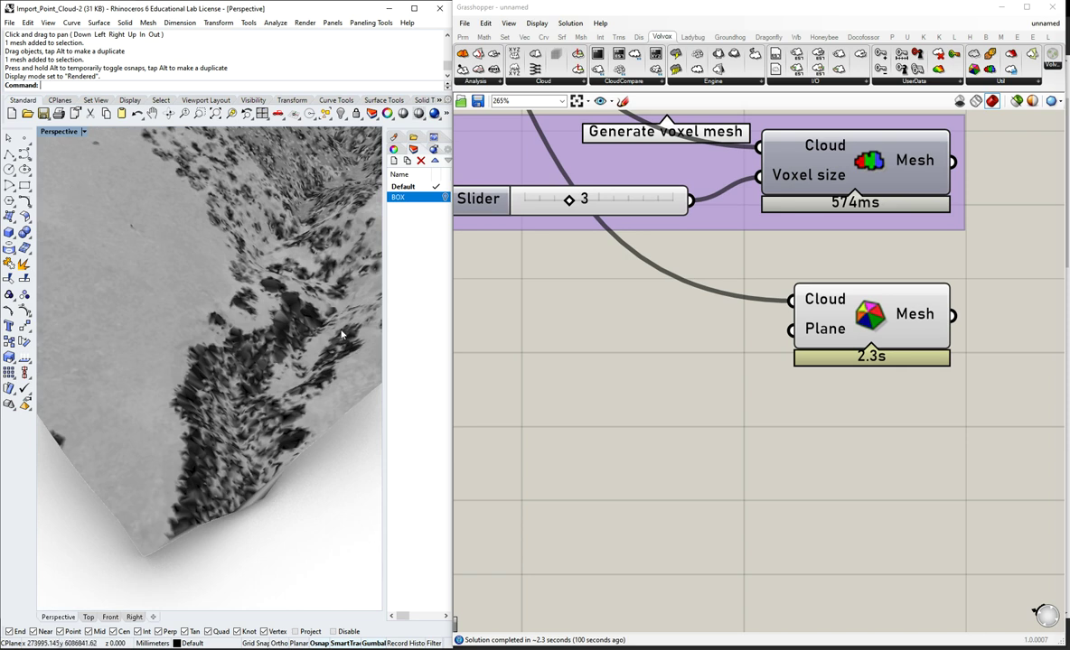
# - Set the Perspective viewport to Wireframe display mode and view the two baked meshes alongside the coloured terrain previews
pyautogui.click(60, 132)
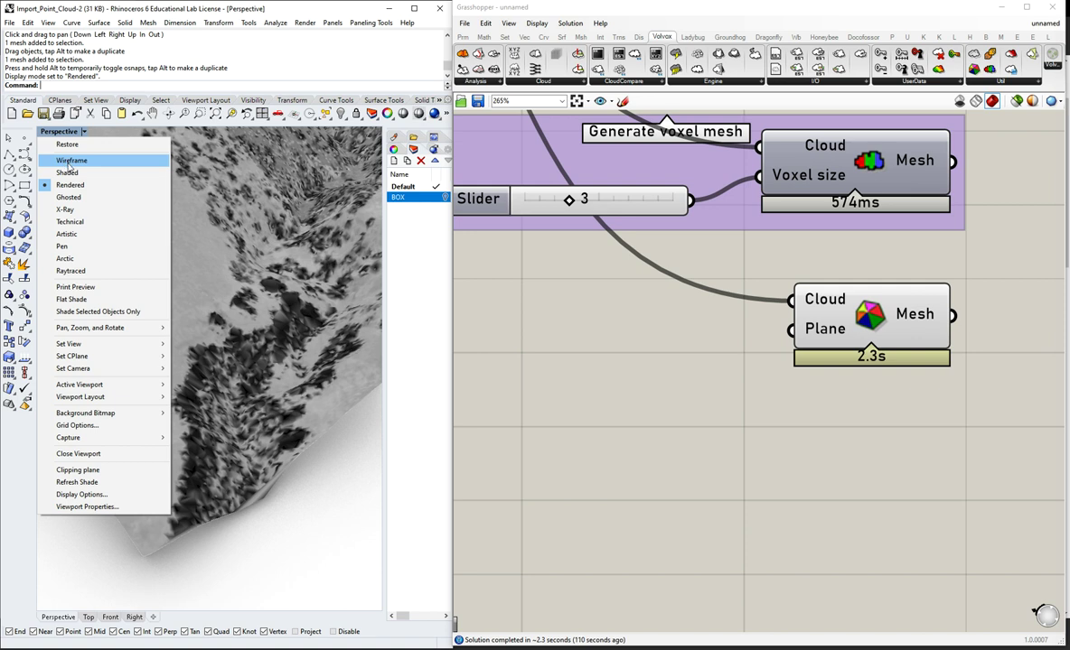
pyautogui.click(68, 161)
pyautogui.scroll(-5, 190, 242)
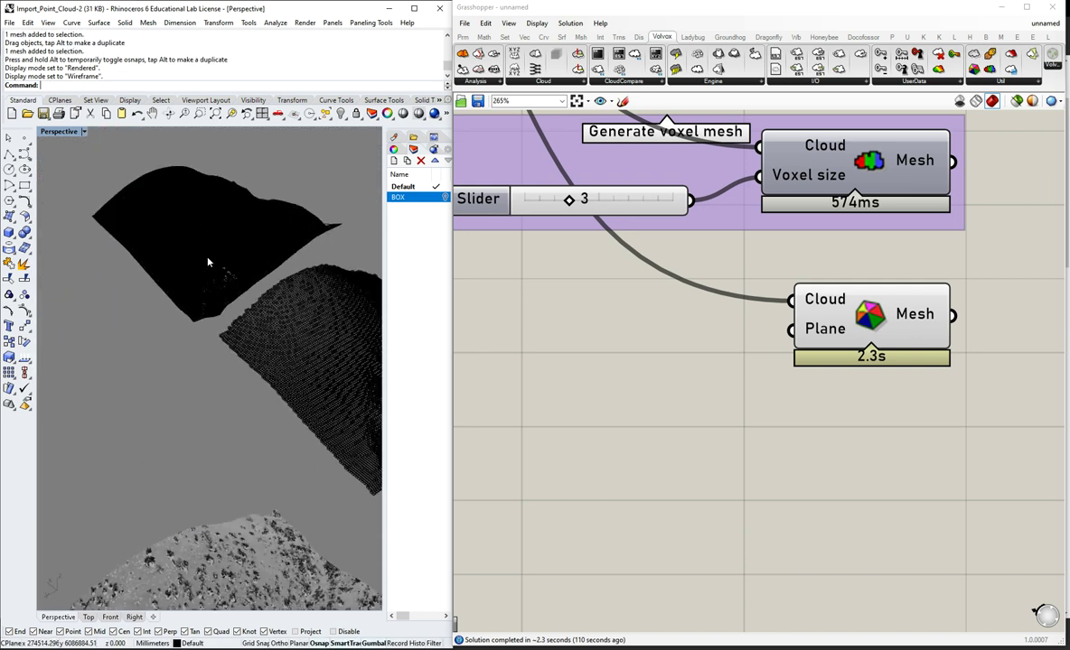
pyautogui.scroll(-8, 207, 259)
pyautogui.scroll(4, 276, 382)
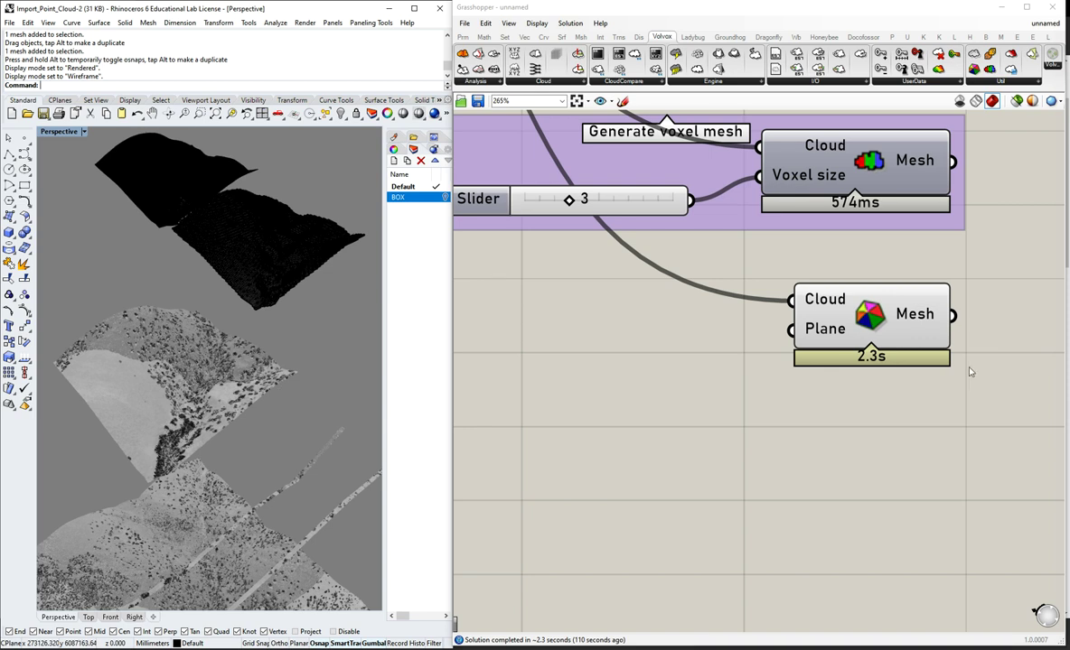
# - Move the Delaunay Colored component slightly closer to the Generate voxel mesh group and deselect it
pyautogui.scroll(-3, 786, 298)
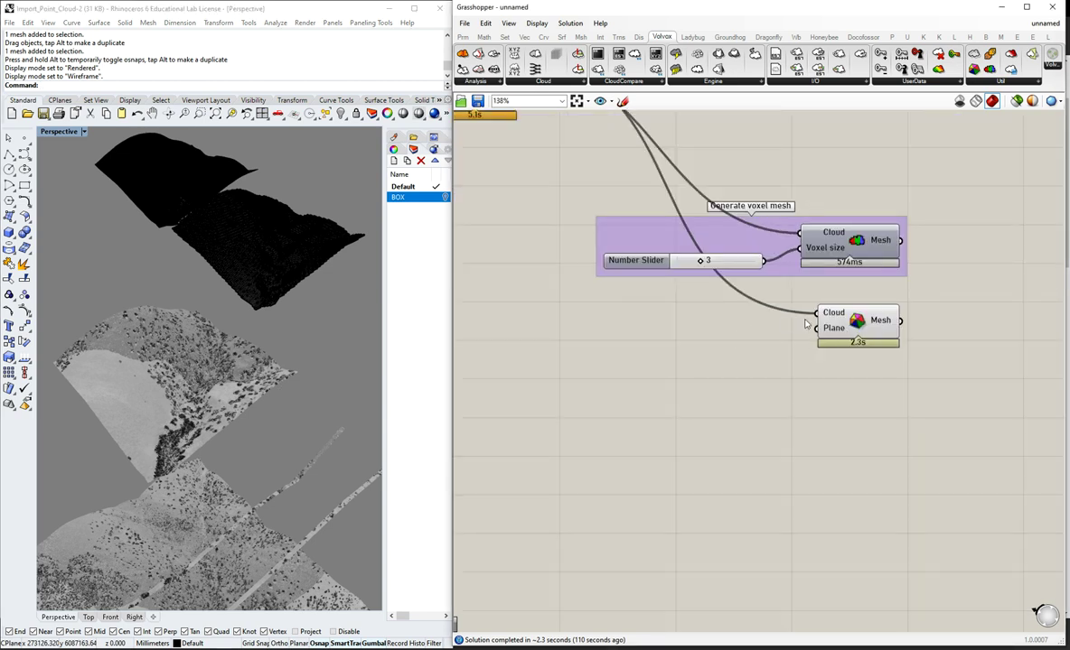
pyautogui.moveTo(857, 322); pyautogui.dragTo(858, 316)
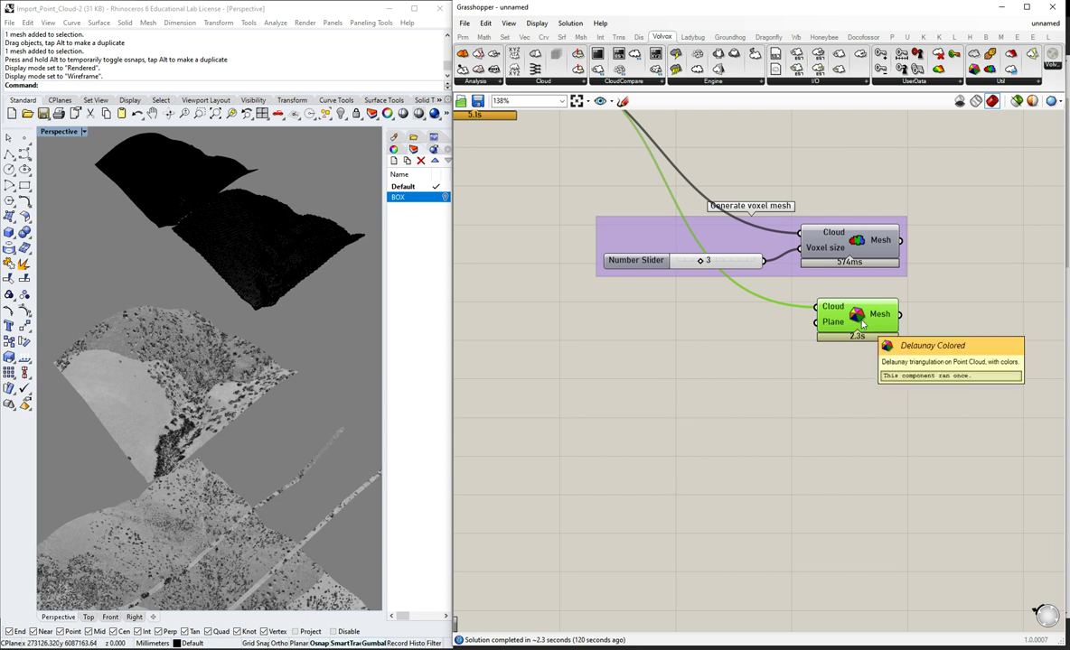
pyautogui.click(668, 352)
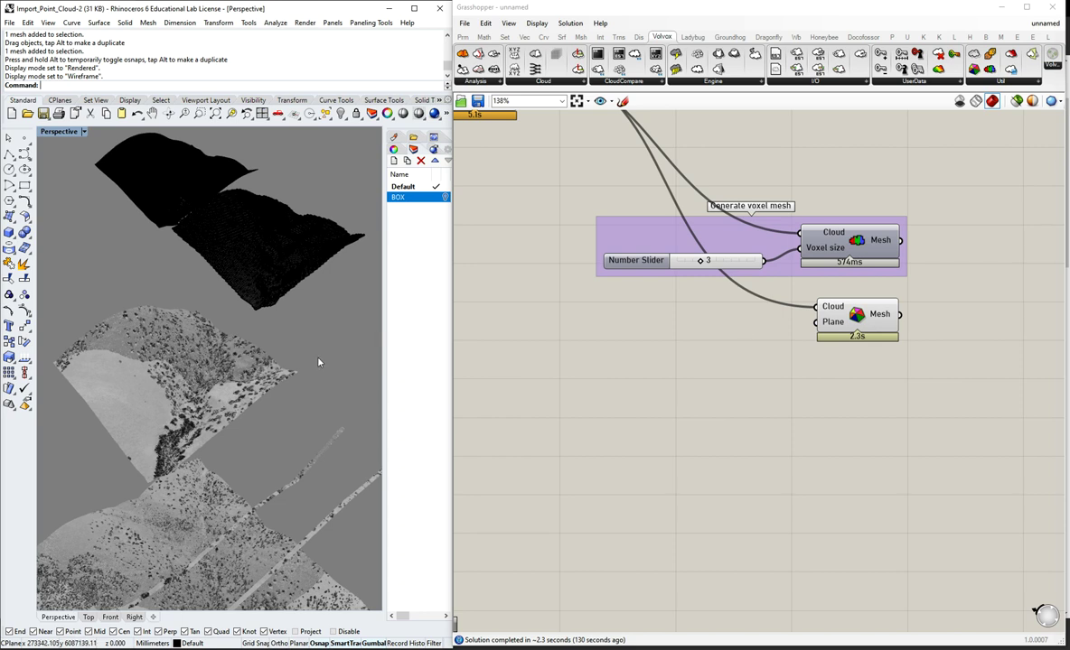
# - Add a Volvox Save E57 instruction component below the Voxel Subsampling group
pyautogui.scroll(-5, 280, 323)
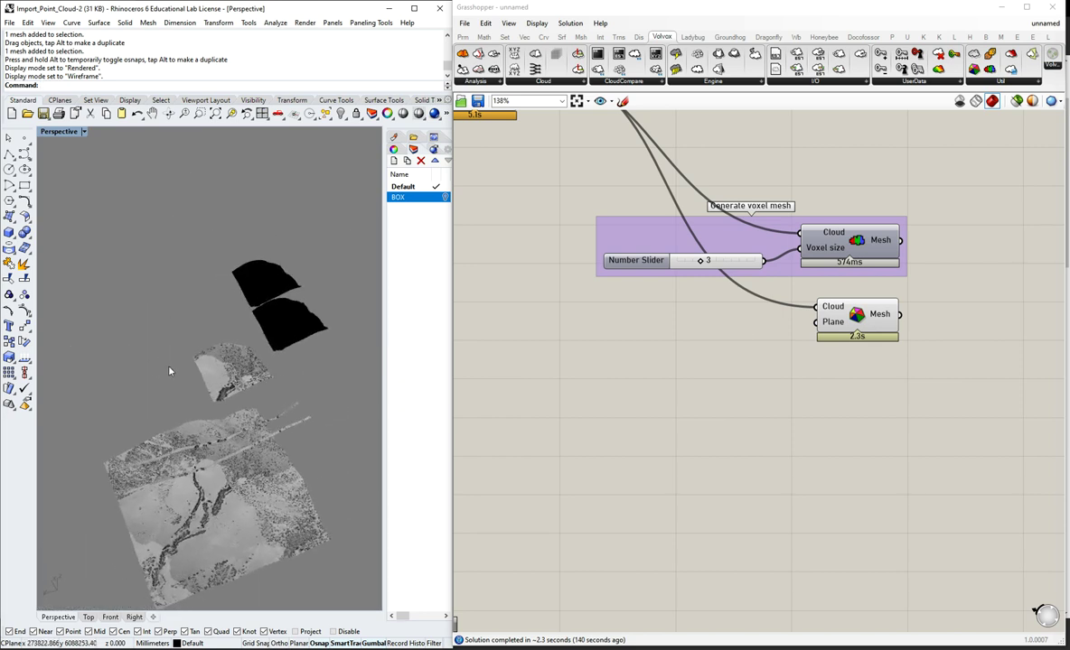
pyautogui.scroll(2, 231, 387)
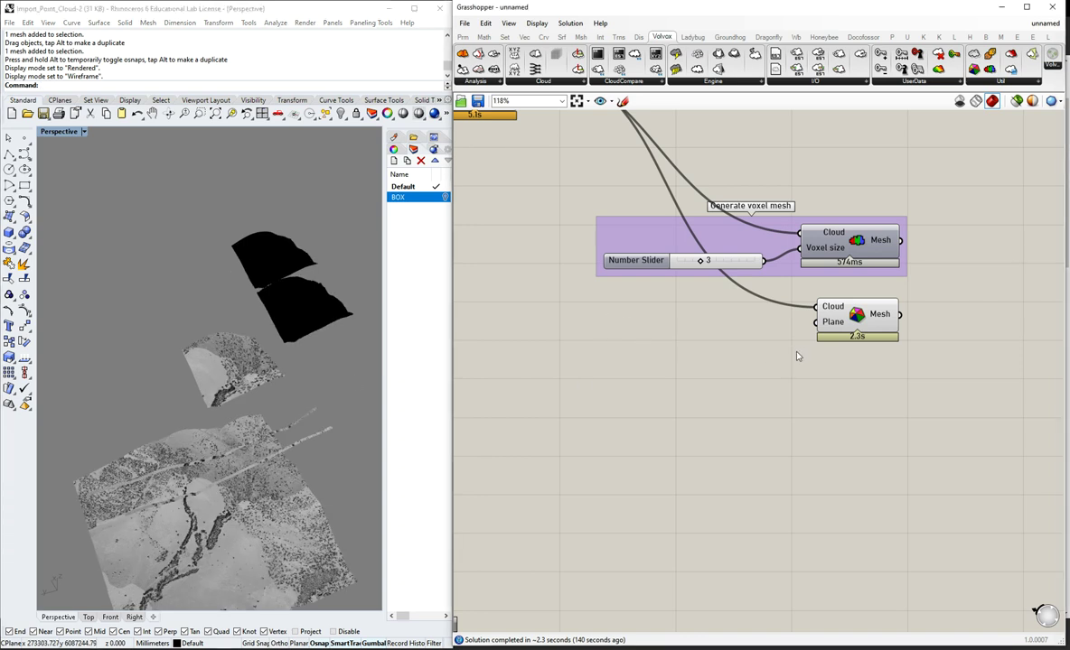
pyautogui.scroll(-2, 797, 356)
pyautogui.scroll(-3, 766, 281)
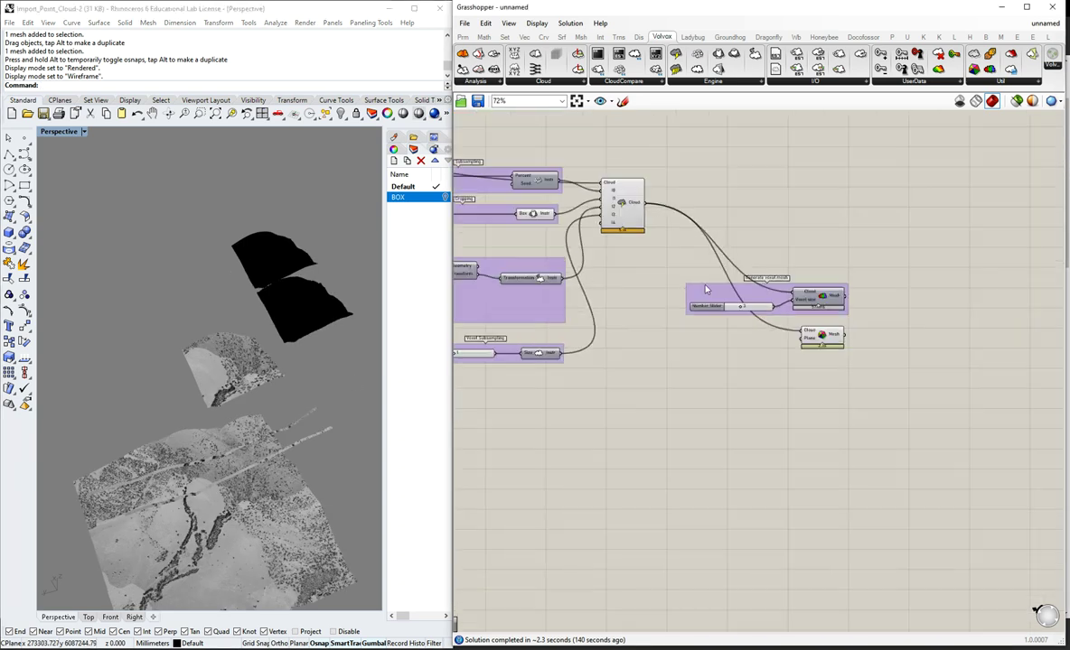
pyautogui.scroll(3, 580, 287)
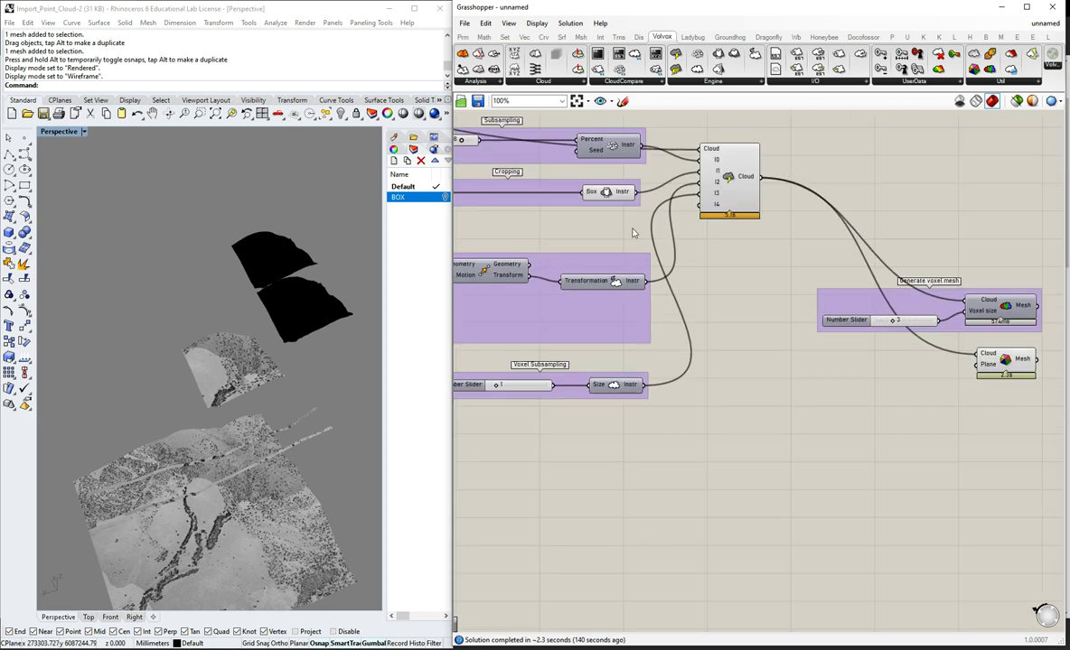
pyautogui.click(714, 82)
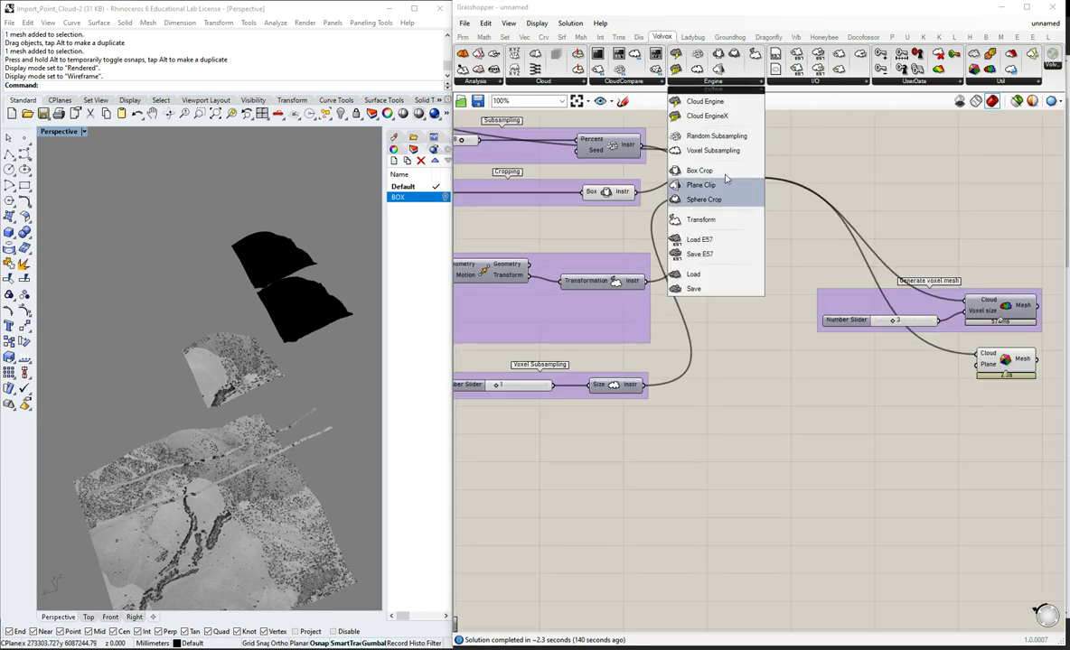
pyautogui.moveTo(599, 445); pyautogui.dragTo(551, 440)
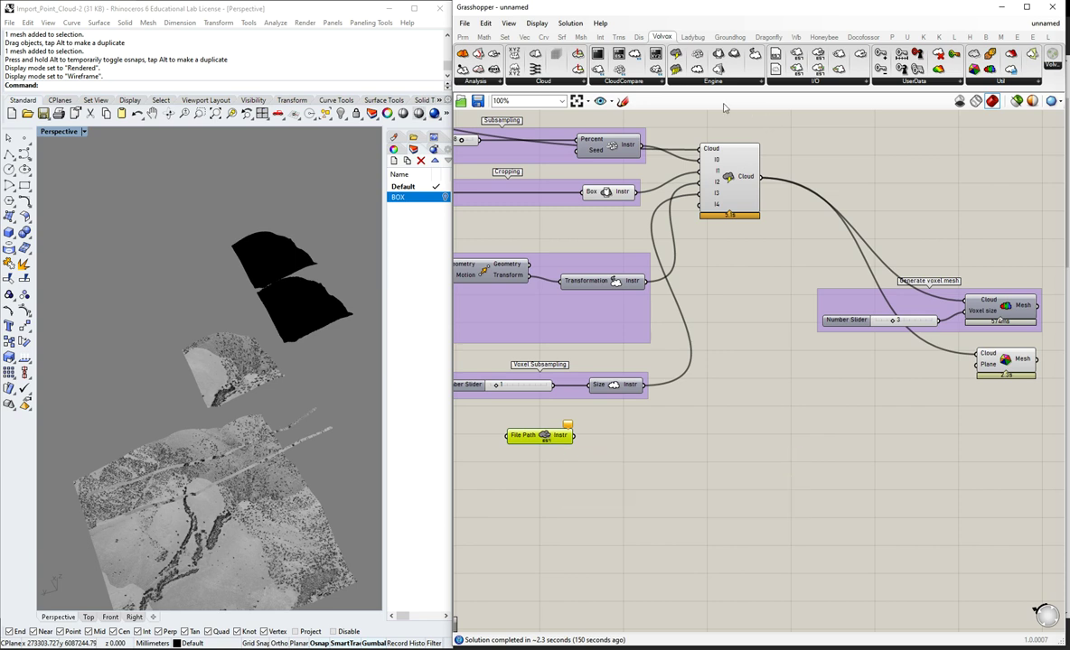
# - Select the Cloud Engine component and examine the source cloud and instruction wires feeding it
pyautogui.click(751, 178)
pyautogui.scroll(-5, 827, 244)
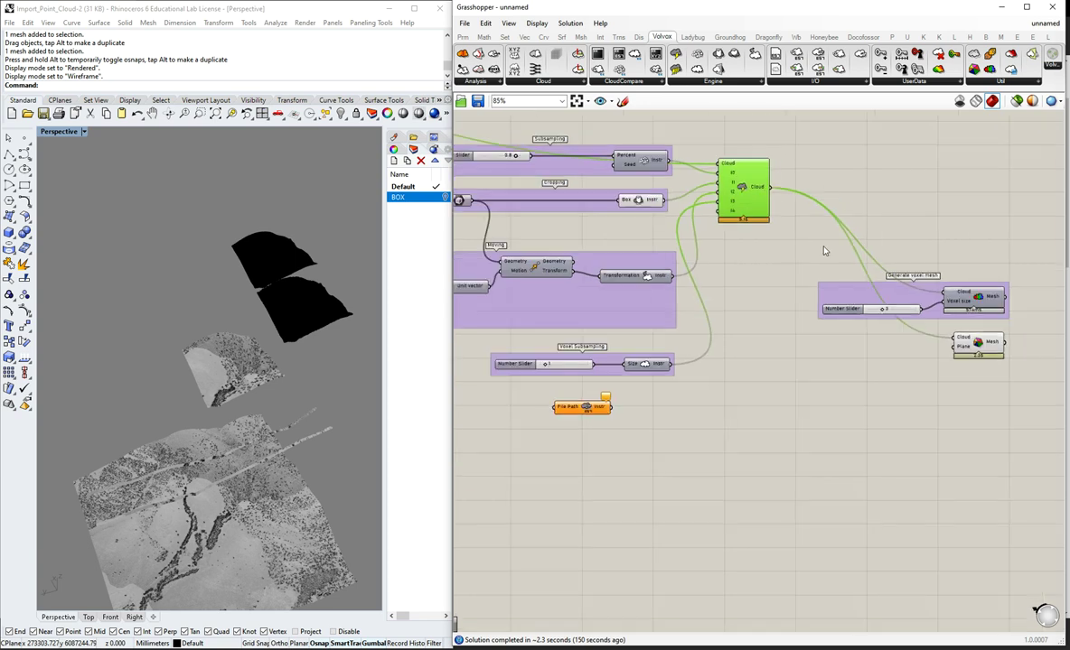
pyautogui.scroll(3, 813, 217)
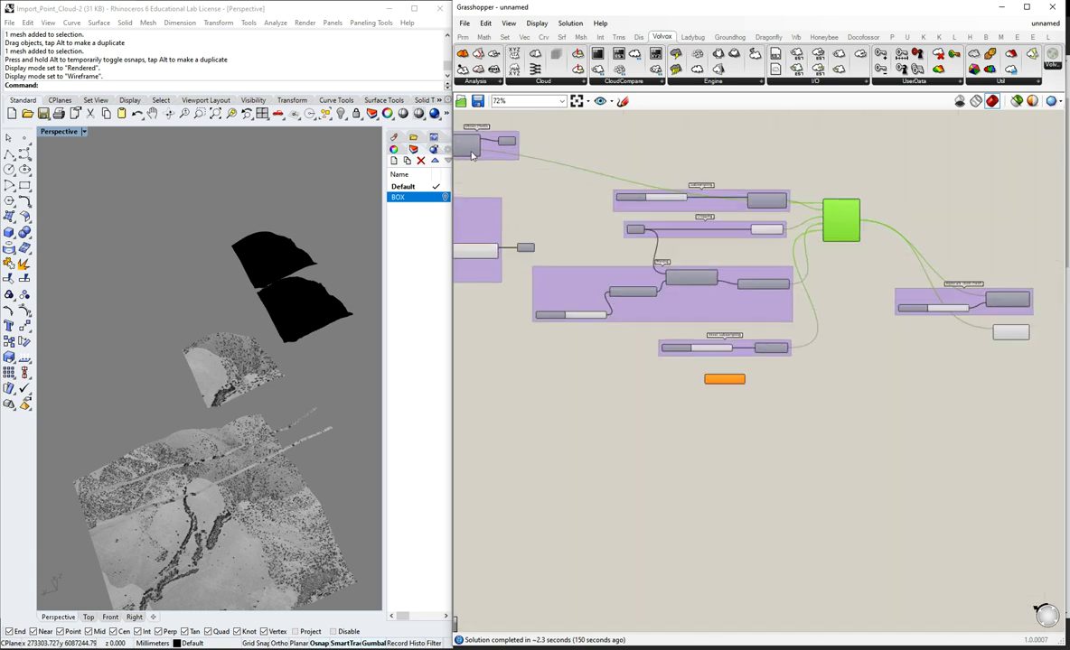
pyautogui.scroll(3, 926, 228)
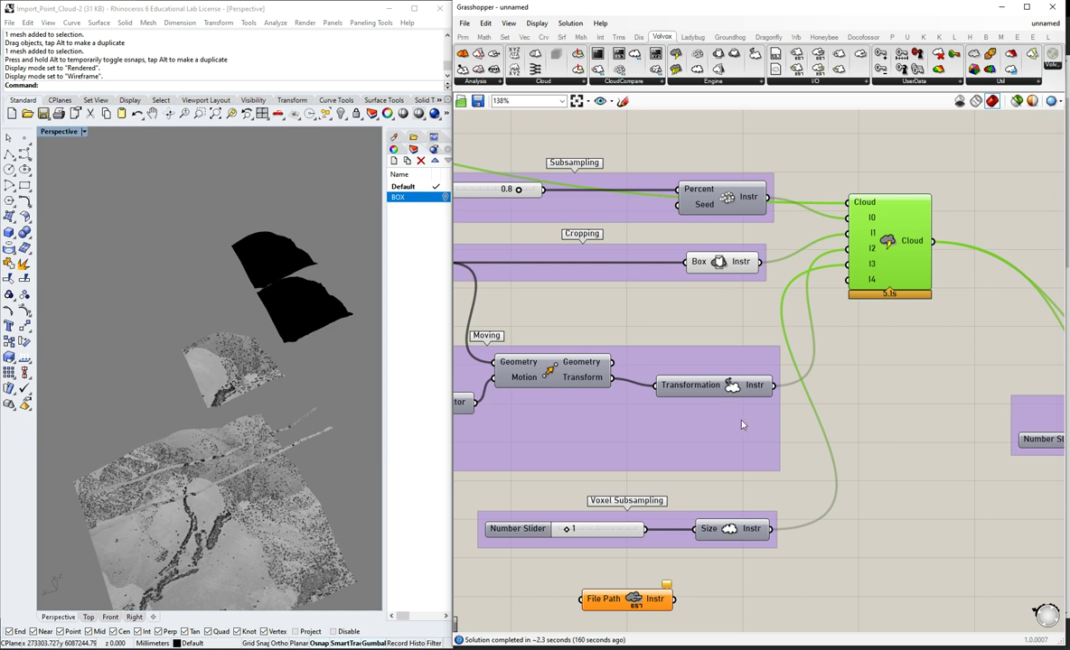
pyautogui.scroll(-2, 802, 165)
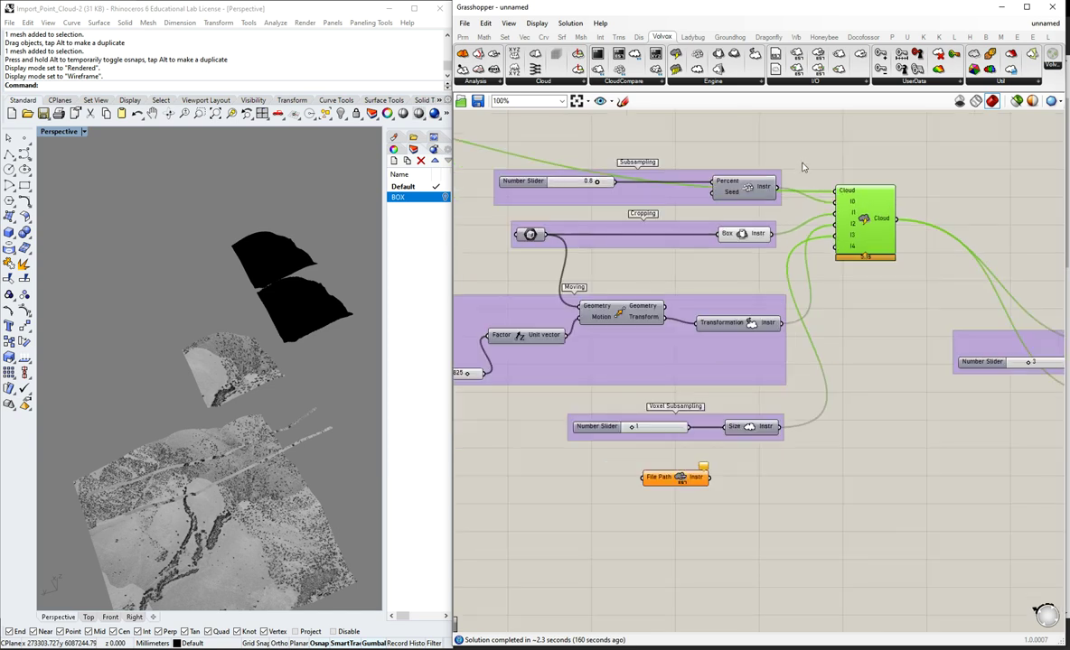
pyautogui.click(802, 166)
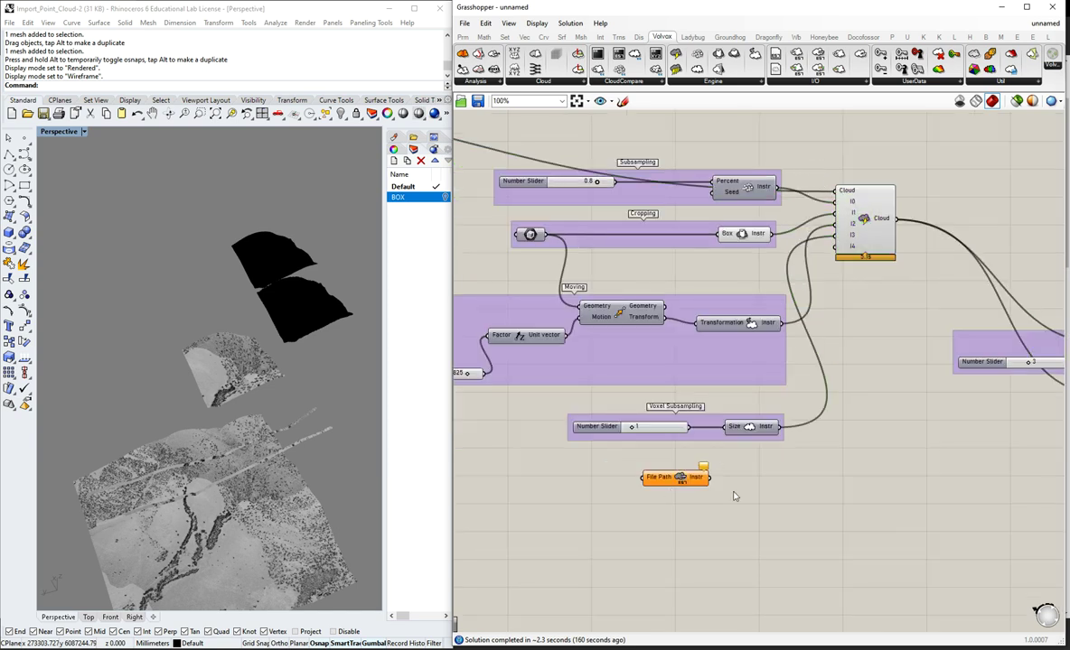
# - Align Save E57 under the voxel subsampling component and connect a new File Path parameter to its File Path input
pyautogui.moveTo(657, 482); pyautogui.dragTo(730, 470)
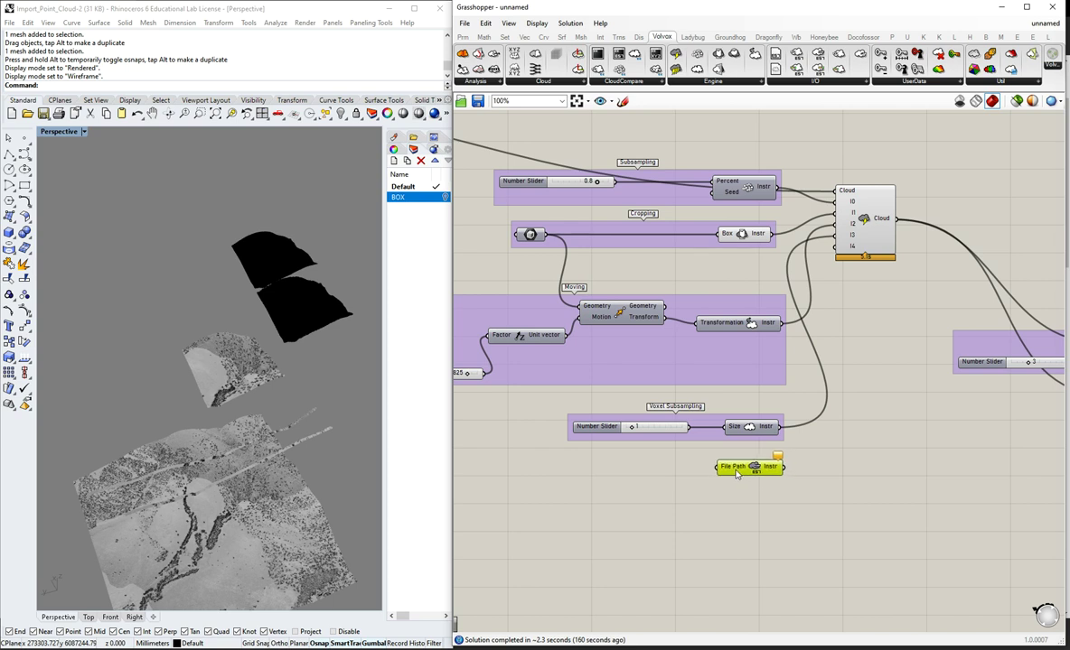
pyautogui.doubleClick(630, 468)
pyautogui.write('file path')
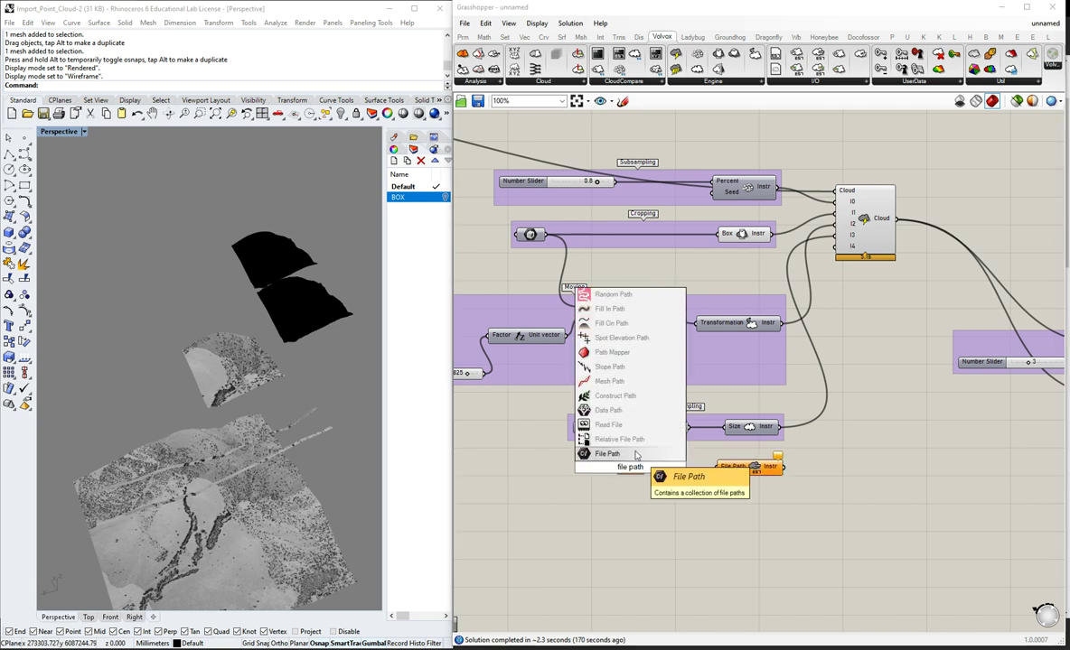
pyautogui.press('Return')
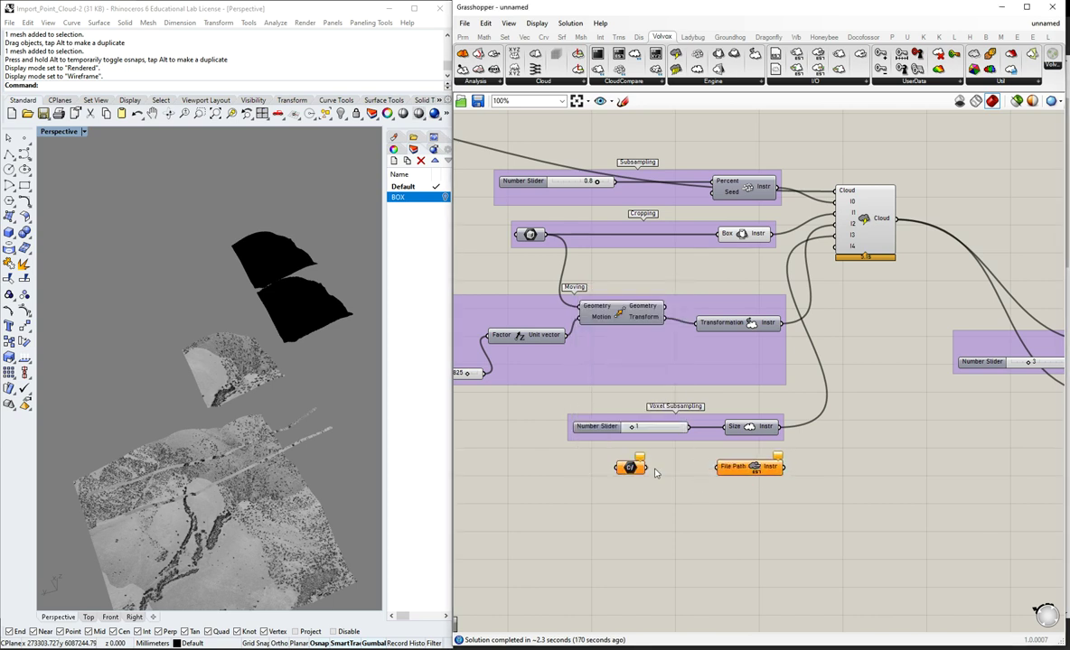
pyautogui.moveTo(630, 467); pyautogui.dragTo(645, 467)
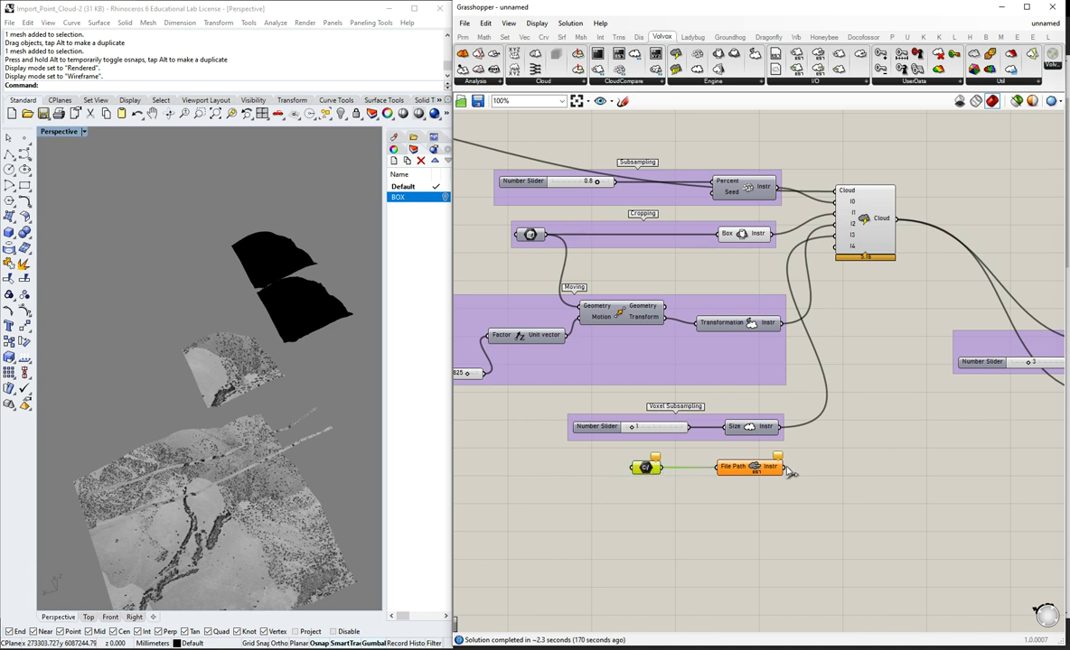
# - Connect the Save E57 instruction to the Cloud Engine's I4 input and disconnect it again
pyautogui.moveTo(784, 467); pyautogui.dragTo(837, 247)
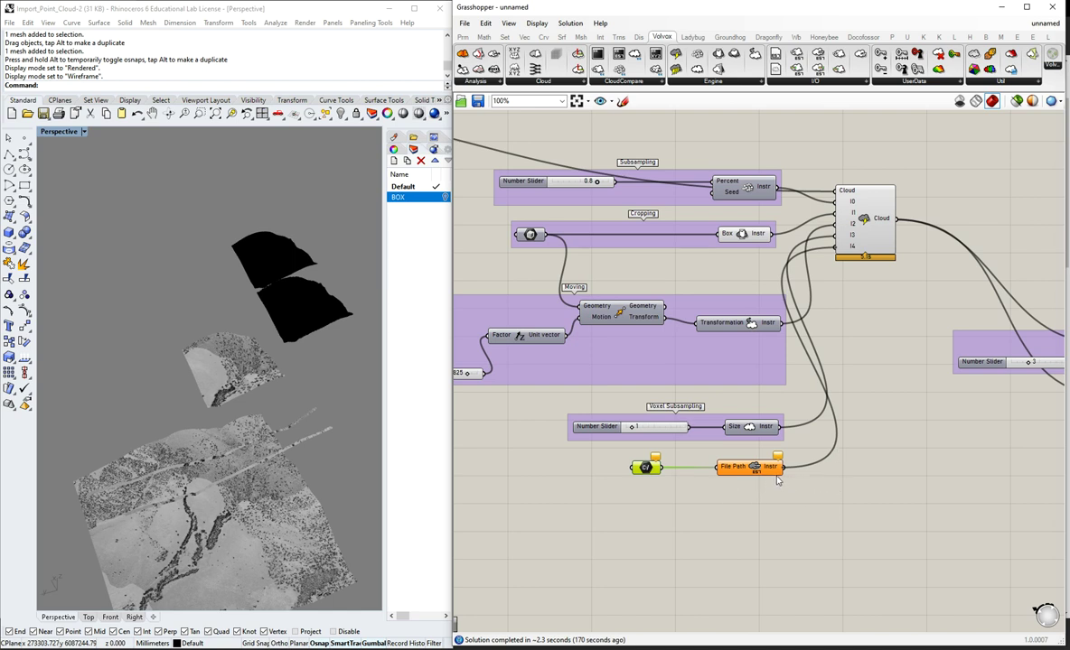
pyautogui.click(646, 469)
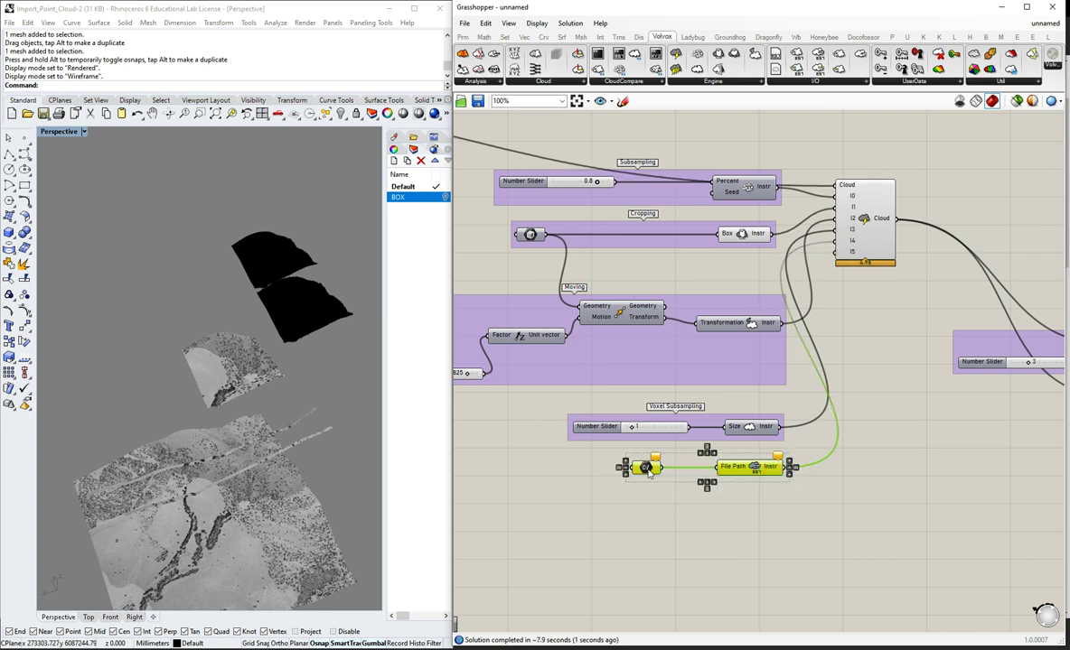
pyautogui.click(842, 470)
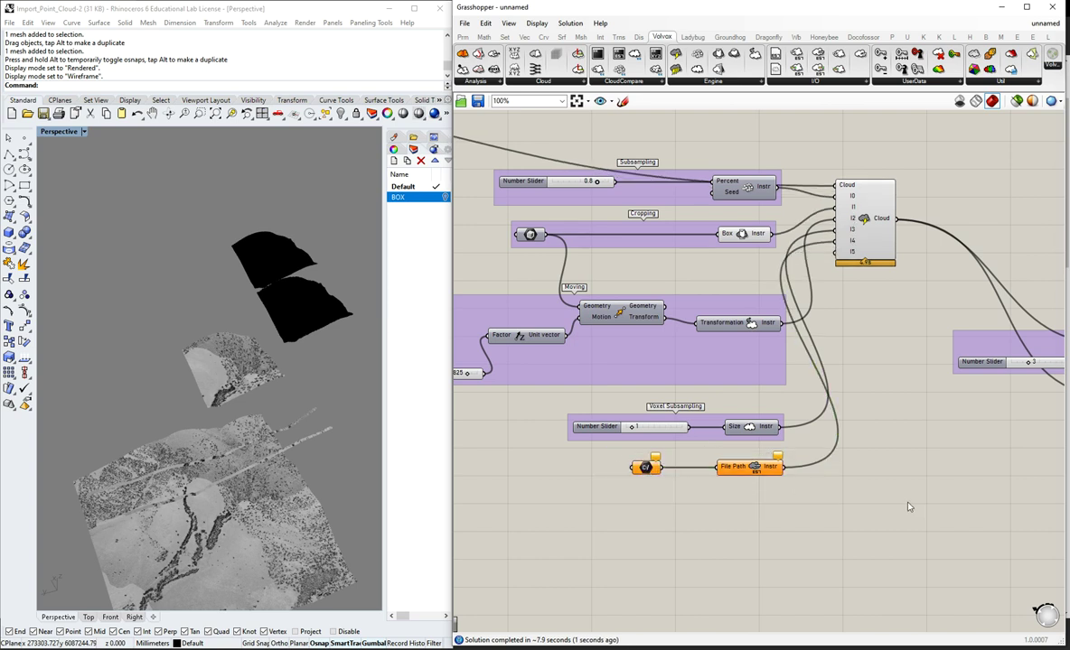
pyautogui.rightClick(839, 246)
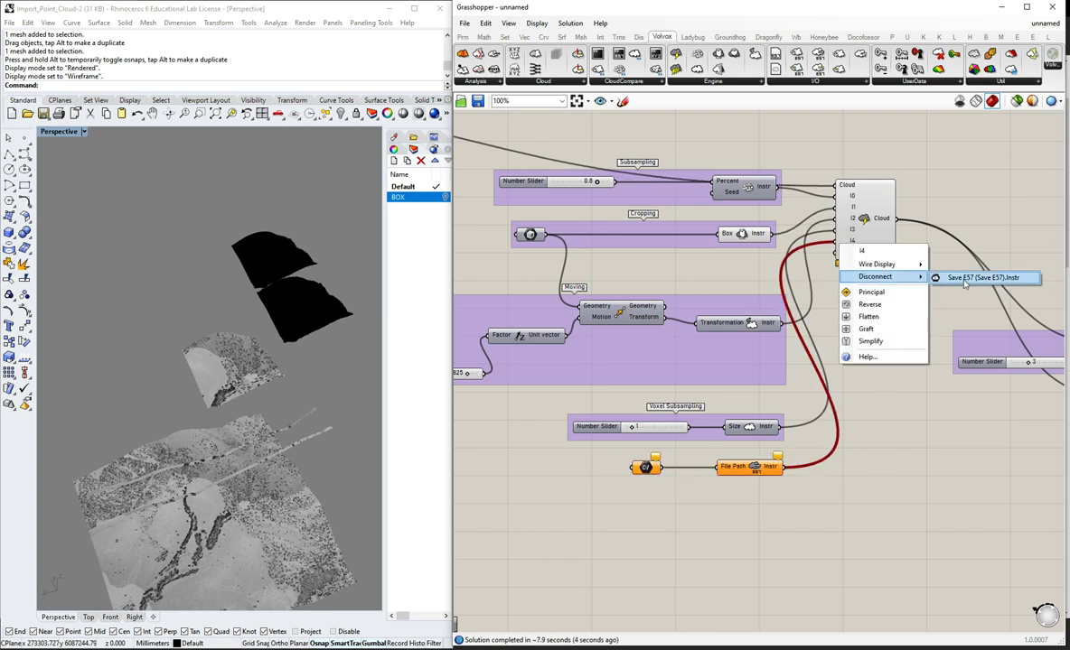
pyautogui.click(948, 276)
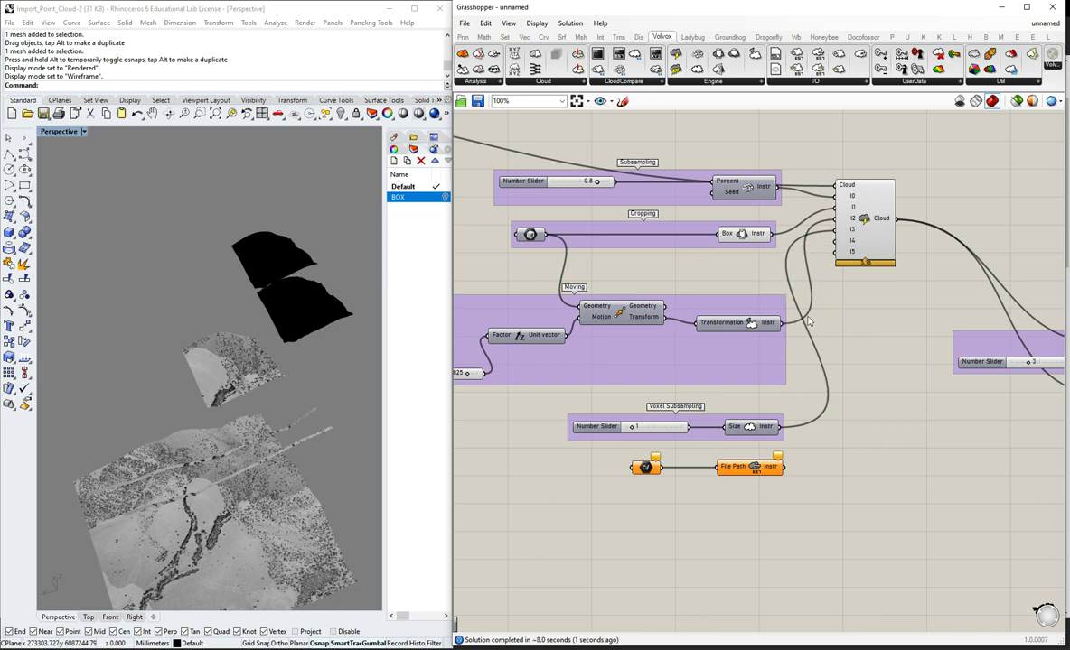
# - Set the File Path parameter to a file named Grid_exported.e57 and connect the Save E57 instruction to the Cloud Engine
pyautogui.rightClick(650, 476)
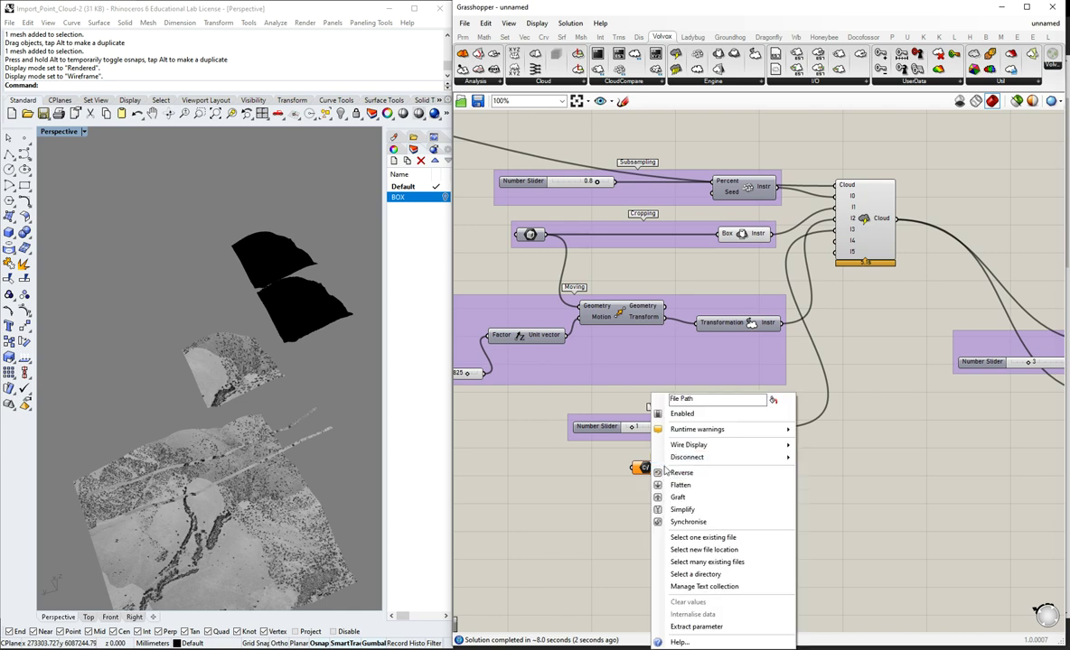
pyautogui.click(682, 535)
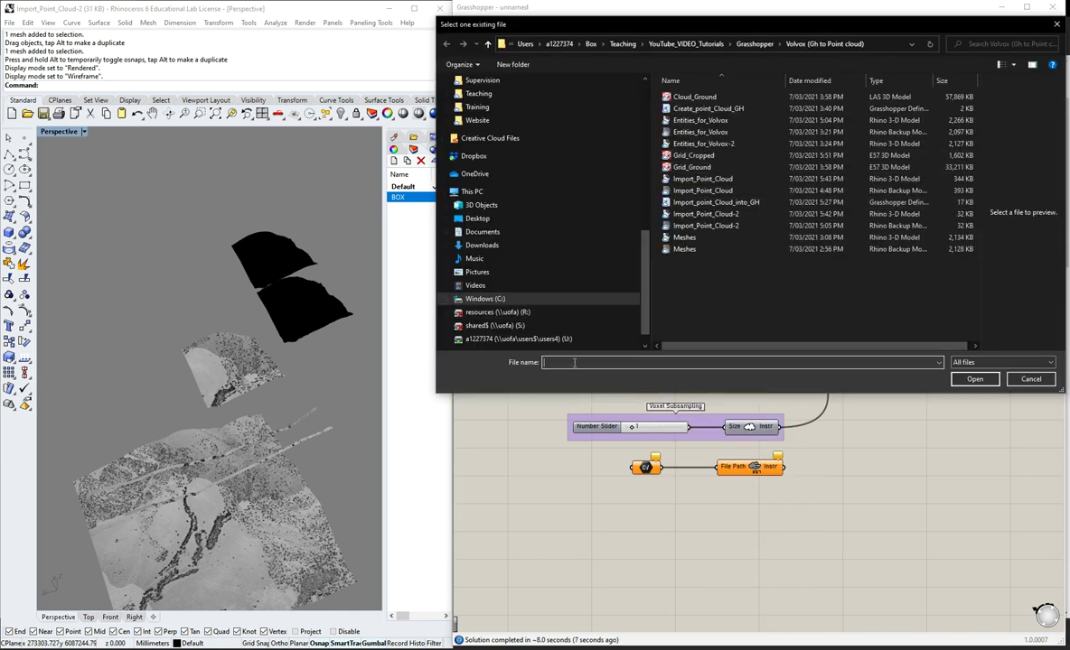
pyautogui.write('Grid')
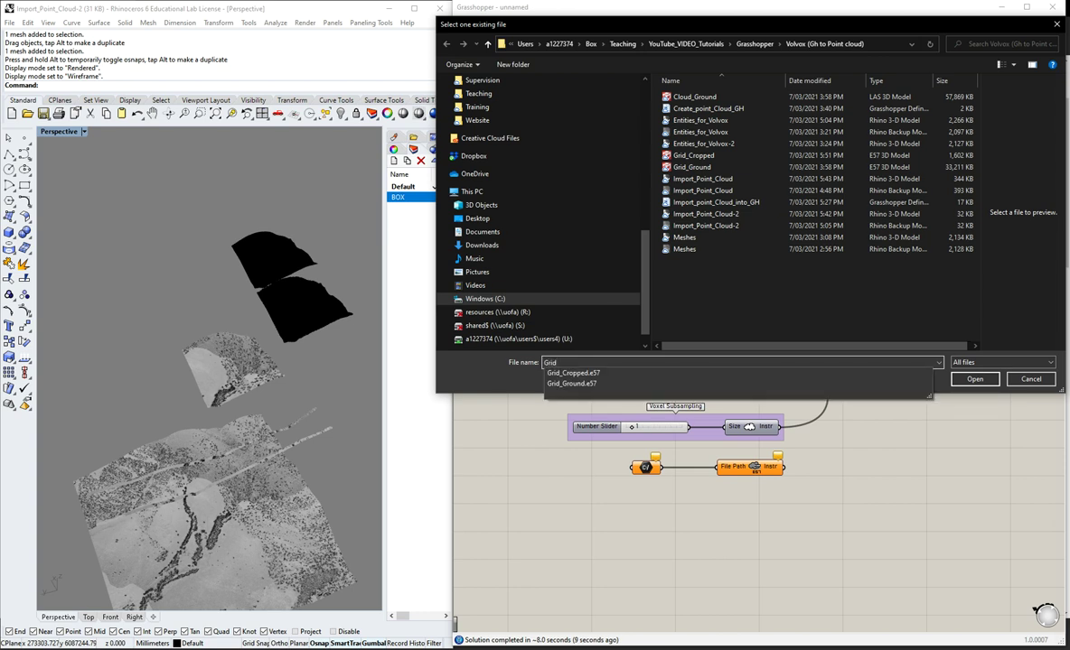
pyautogui.write('_exported.e57')
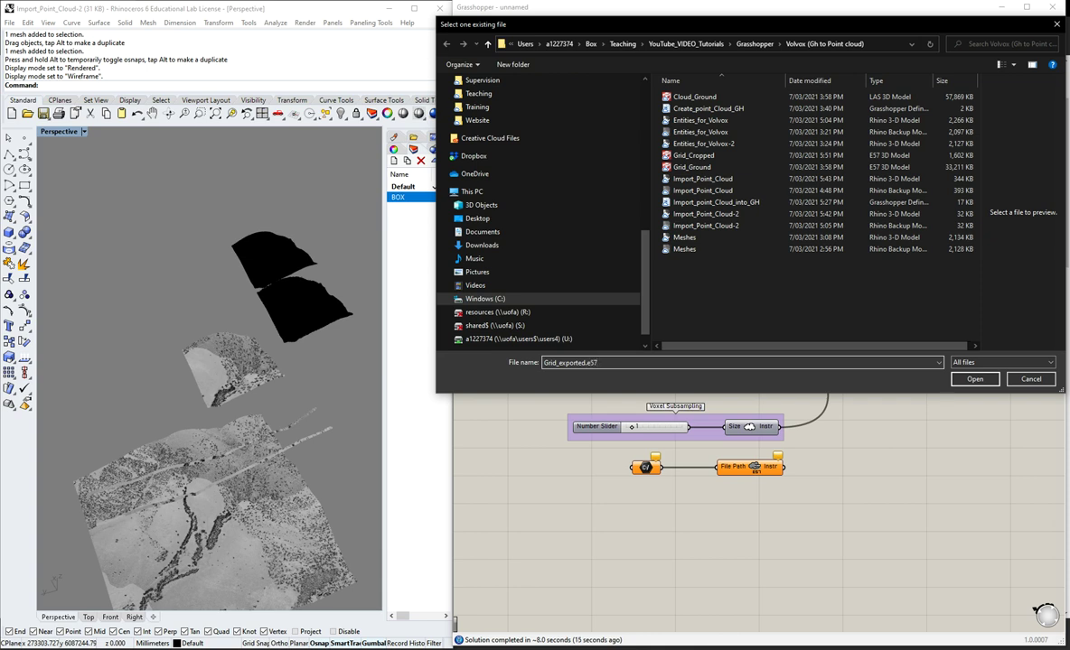
pyautogui.click(975, 379)
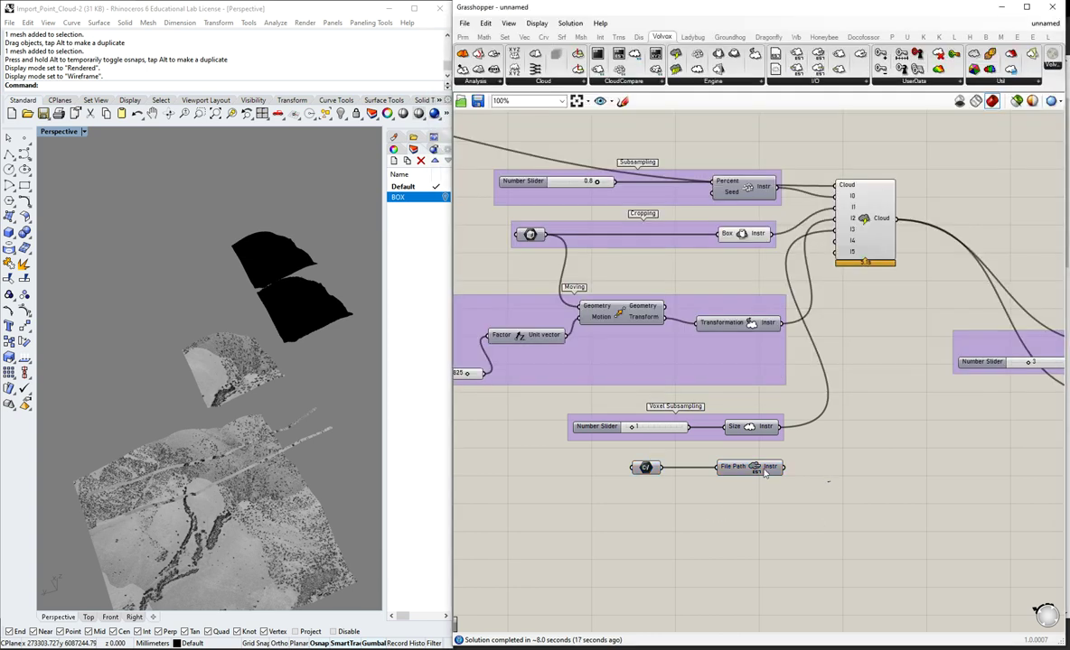
pyautogui.moveTo(645, 468)
pyautogui.moveTo(784, 467); pyautogui.dragTo(835, 251)
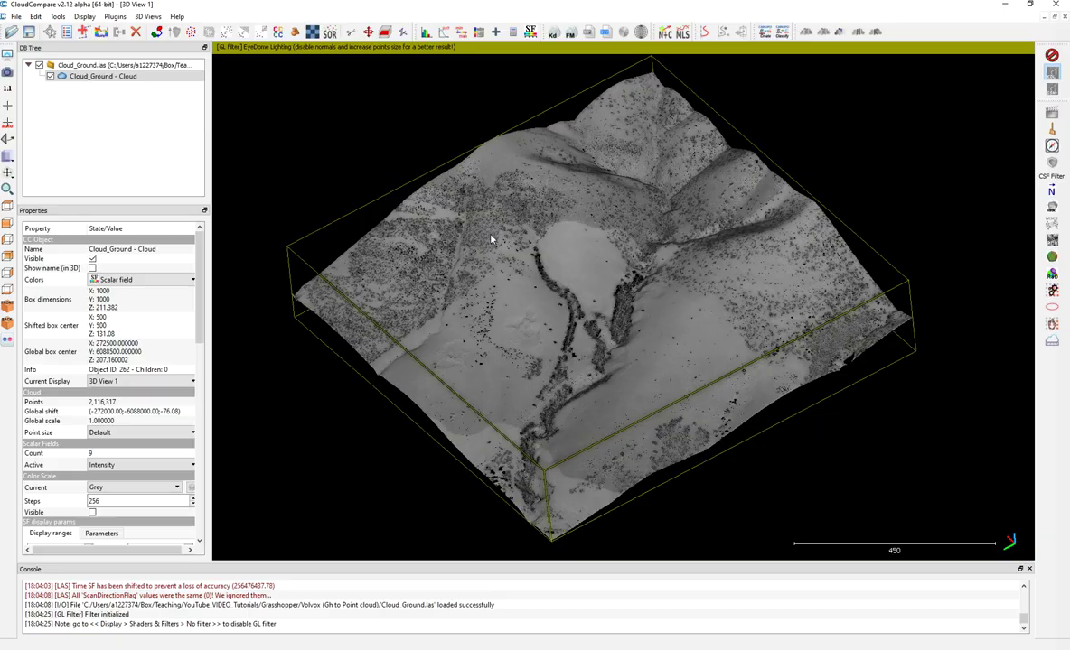
# - Switch to CloudCompare and open Grid_exported.e57 from the Volvox (Gh to Point cloud) folder alongside the Cloud_Ground cloud
pyautogui.scroll(-5, 546, 269)
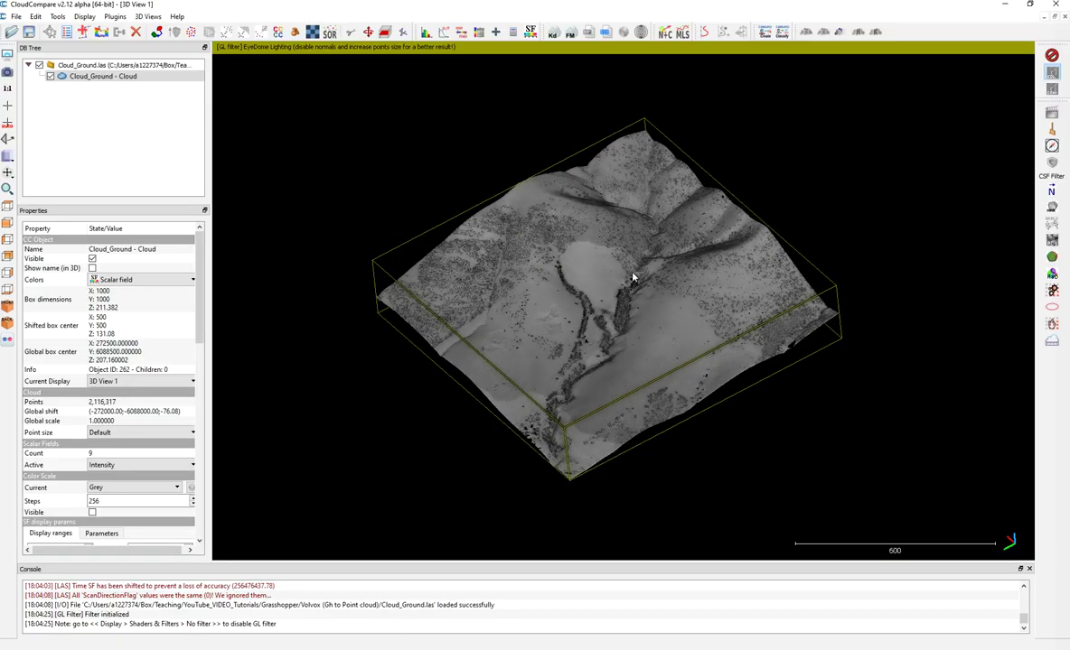
pyautogui.scroll(1, 637, 266)
pyautogui.moveTo(653, 209); pyautogui.dragTo(665, 231, button='right')
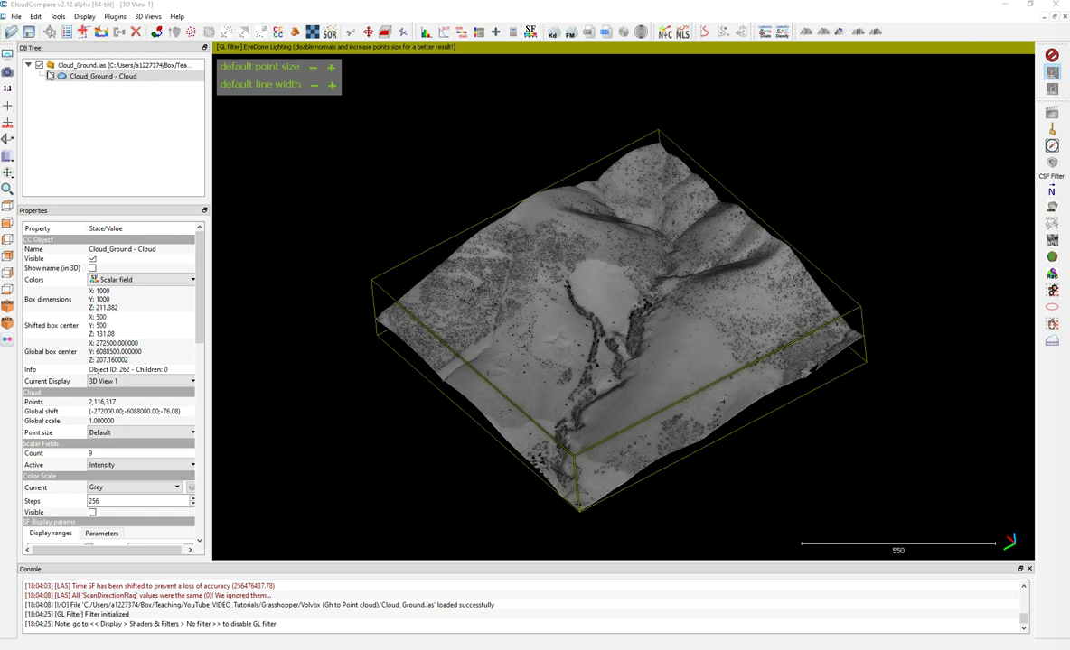
pyautogui.click(11, 31)
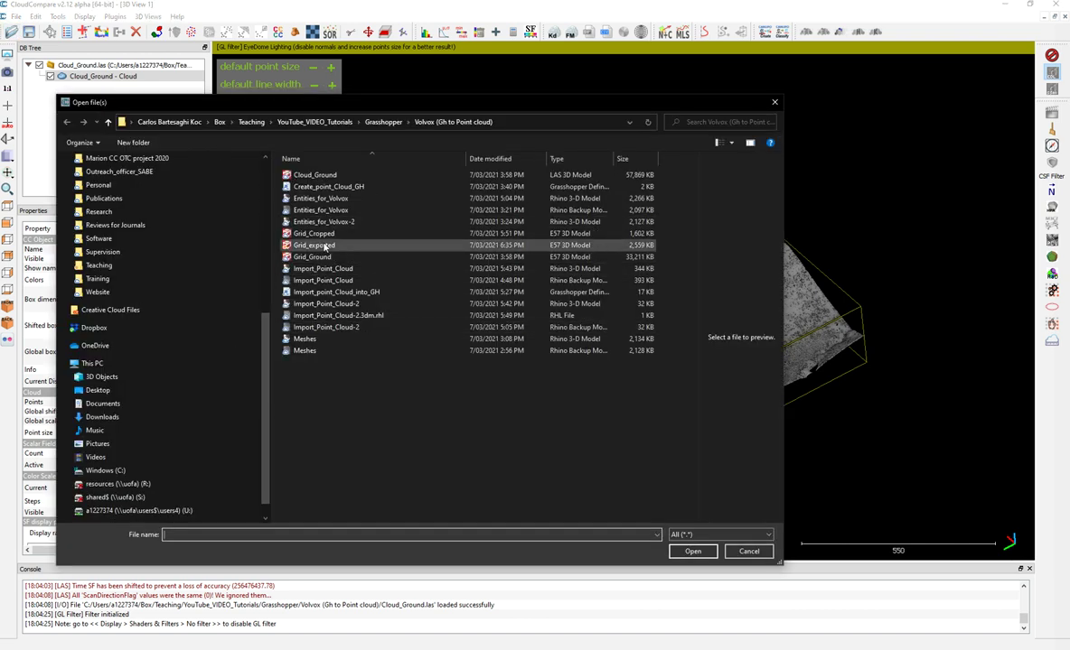
pyautogui.click(637, 248)
pyautogui.click(692, 552)
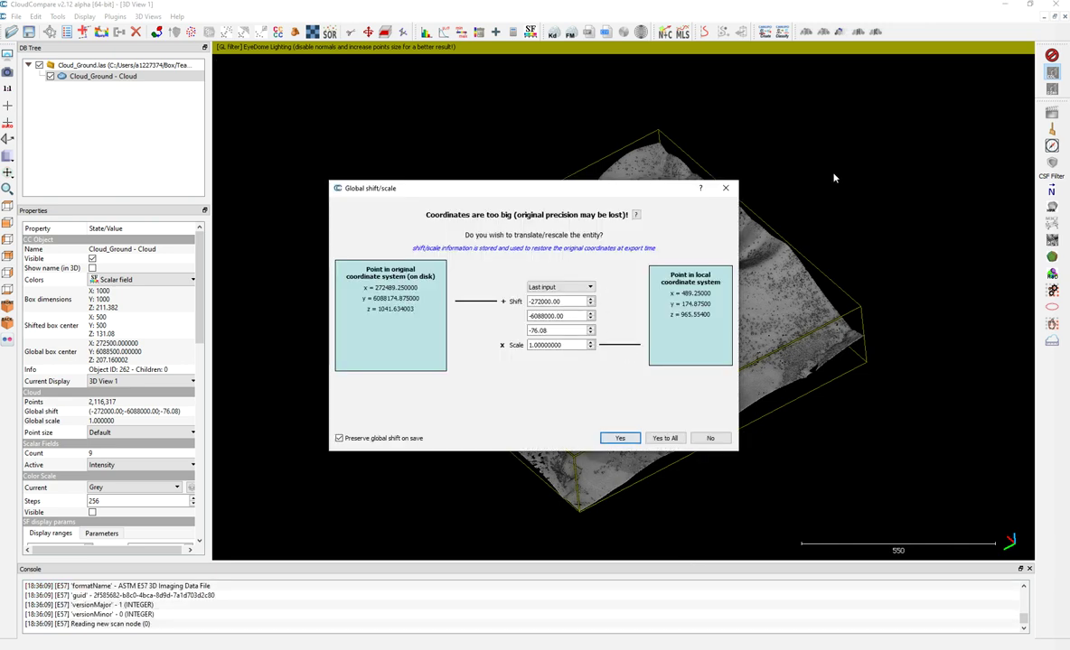
# - Keep the Last input global shift of -272000, -6088000, -76.08 for the imported cloud and accept it for all entities
pyautogui.click(551, 287)
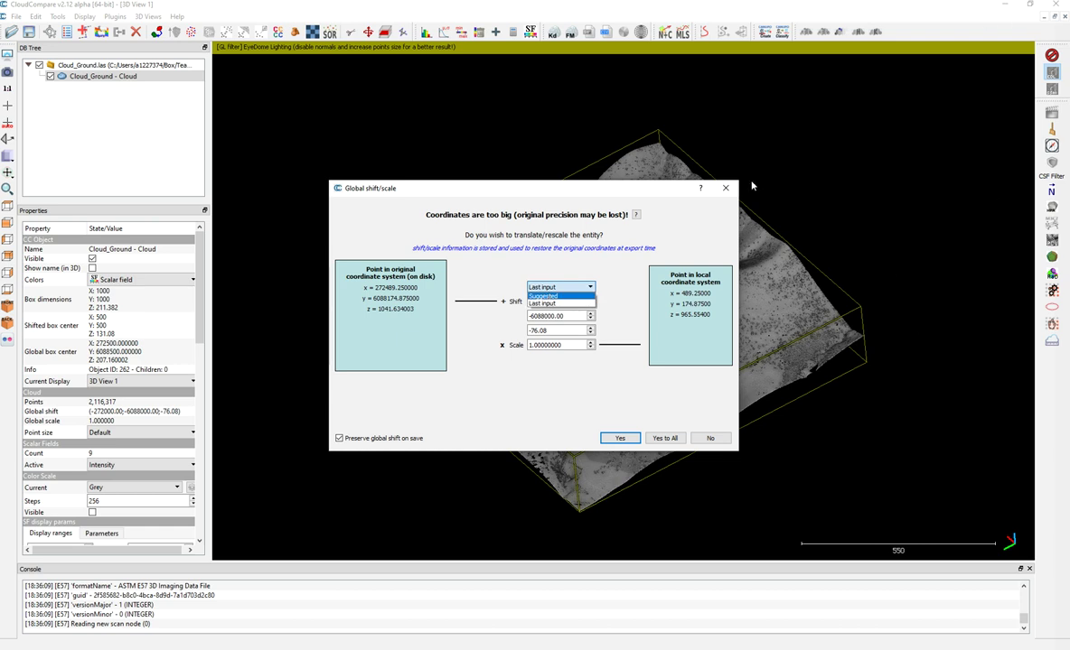
pyautogui.click(545, 303)
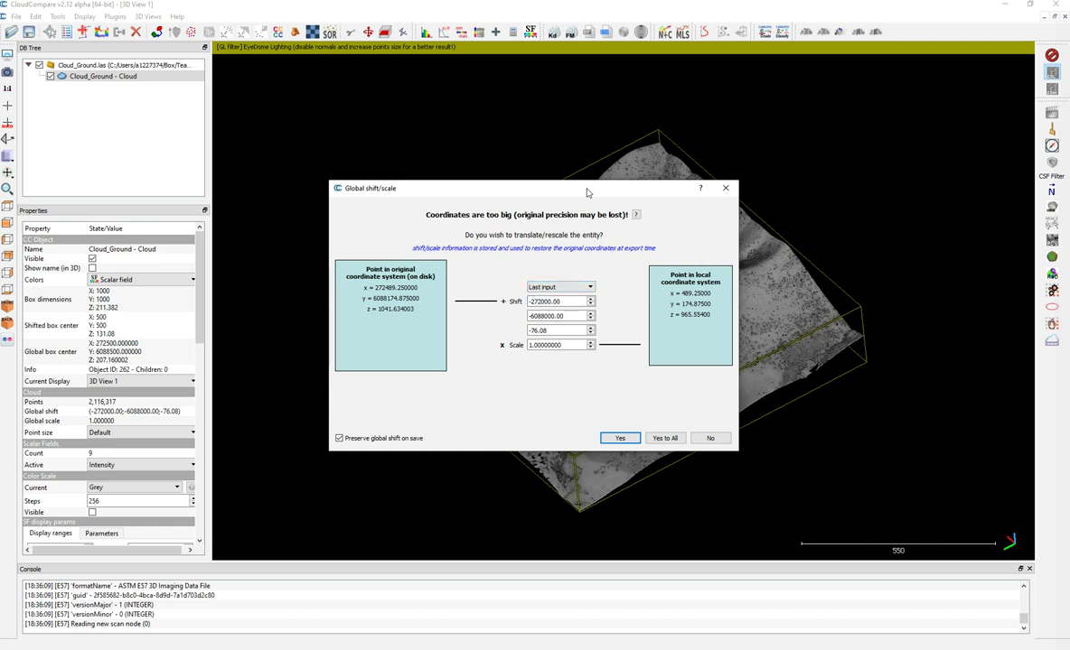
pyautogui.moveTo(540, 187); pyautogui.dragTo(301, 187)
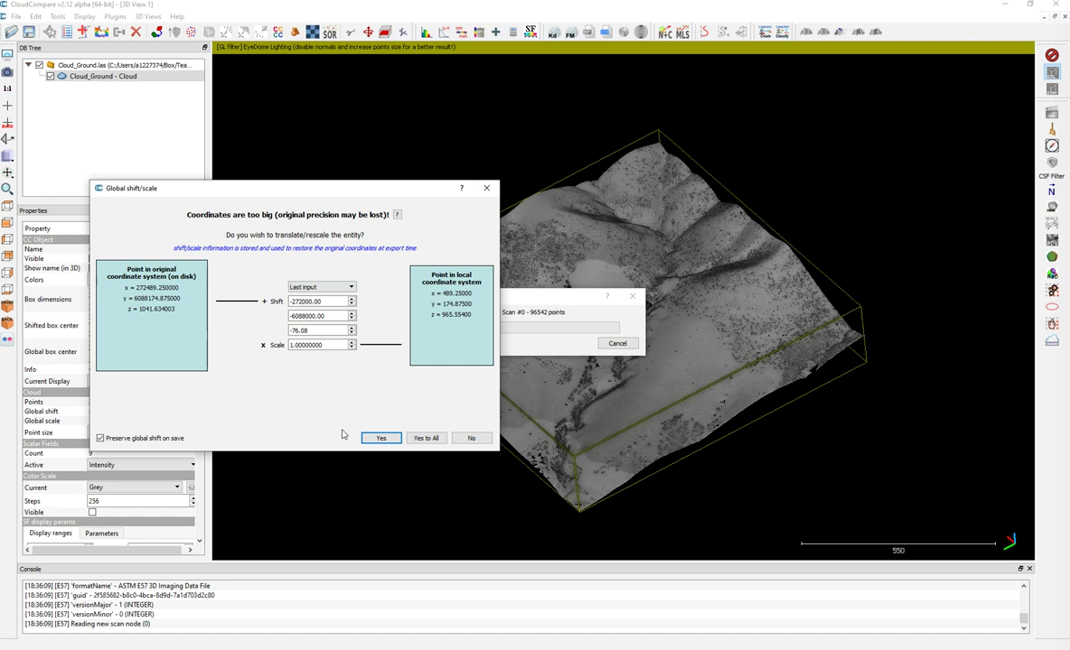
pyautogui.click(427, 439)
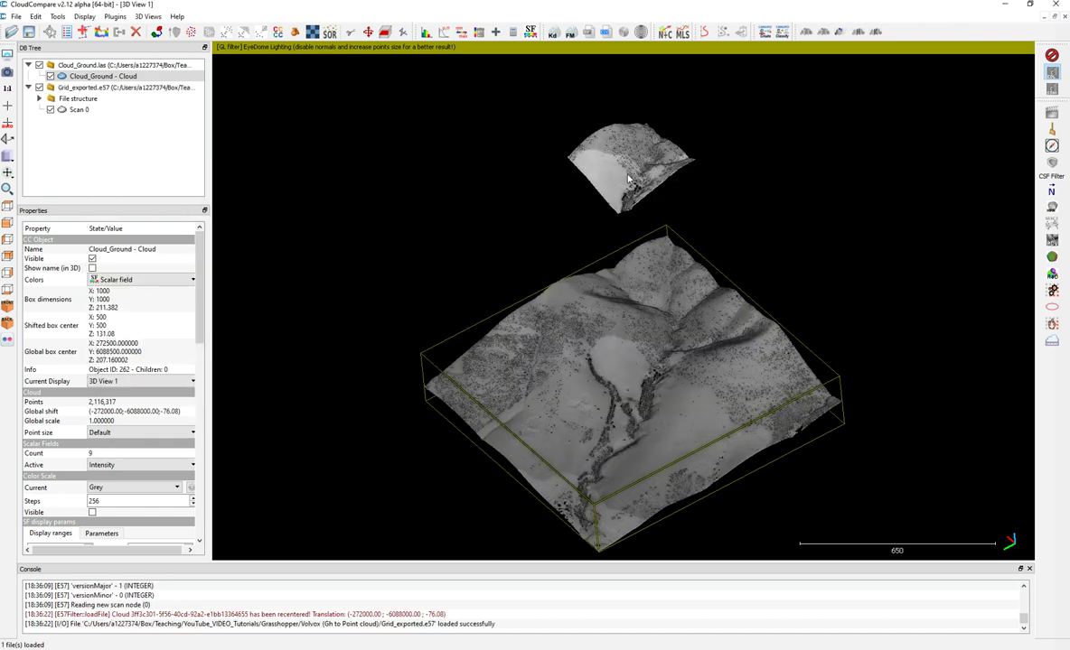
# - Examine the exported cloud's point density up close and its position above the original Cloud_Ground terrain
pyautogui.scroll(5, 688, 200)
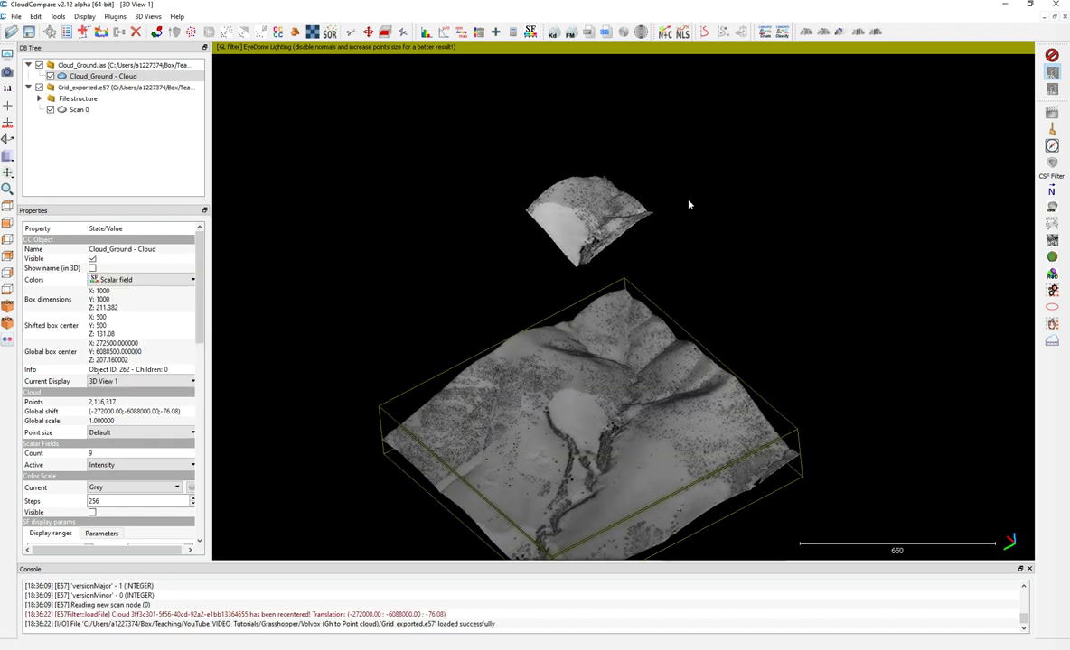
pyautogui.scroll(1, 461, 107)
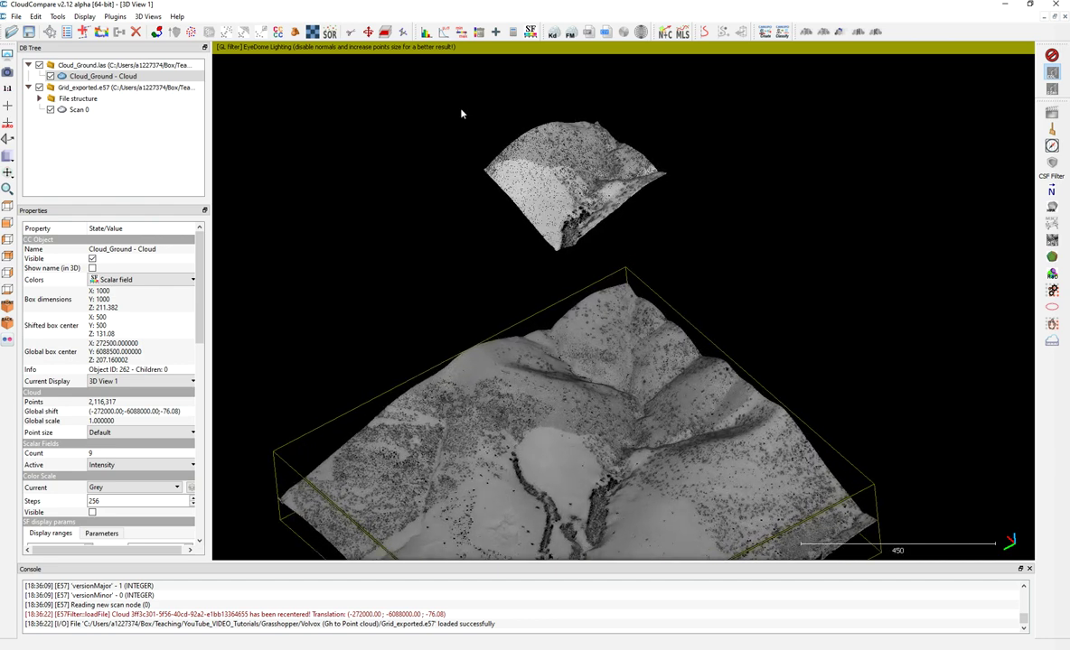
pyautogui.moveTo(574, 153); pyautogui.dragTo(643, 213, button='right')
pyautogui.scroll(1, 644, 213)
pyautogui.scroll(6, 644, 217)
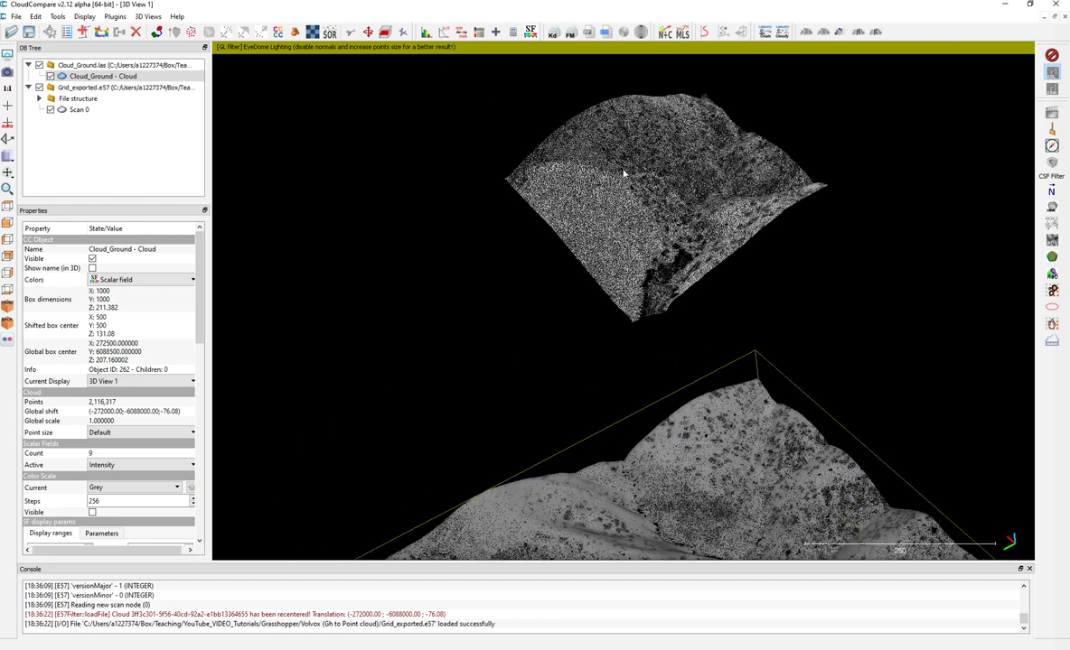
pyautogui.scroll(3, 635, 170)
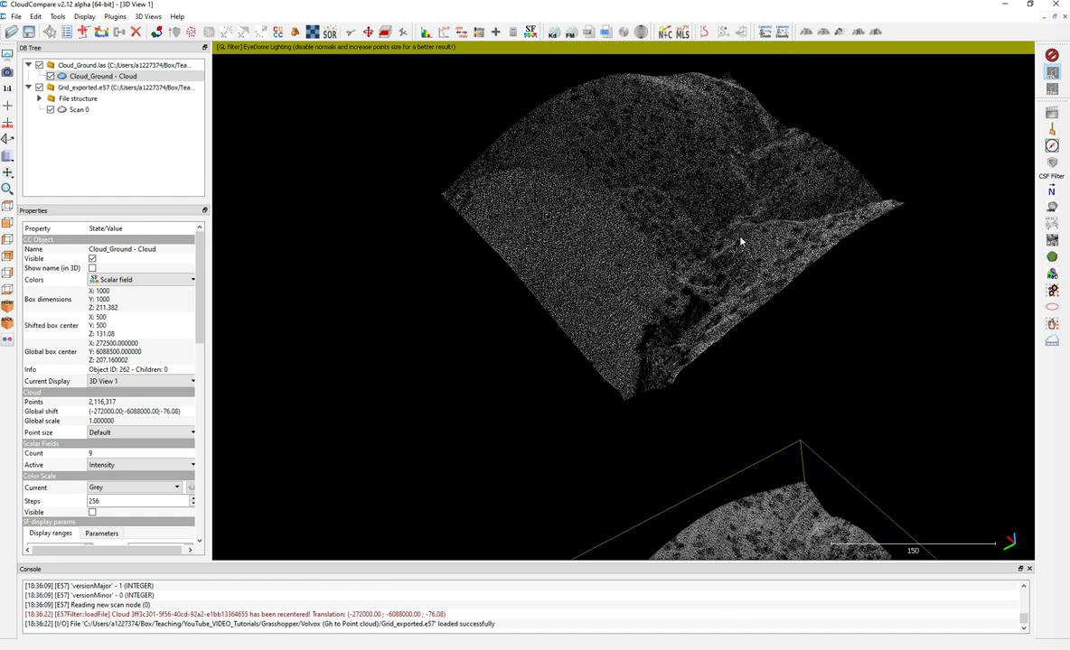
pyautogui.scroll(4, 690, 187)
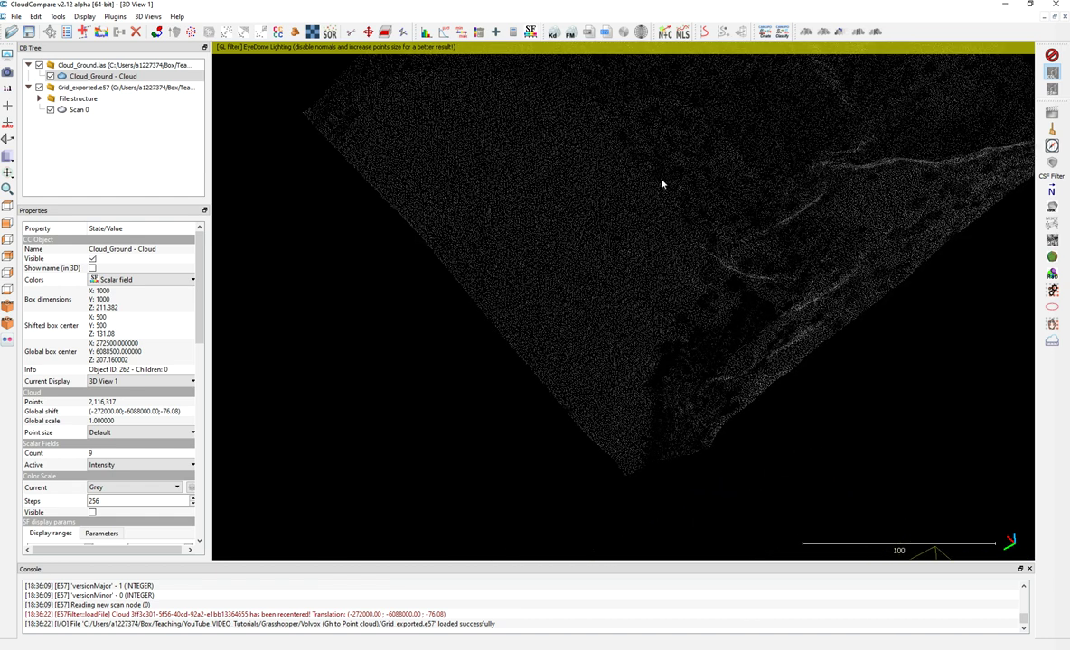
pyautogui.moveTo(661, 184); pyautogui.dragTo(630, 264)
pyautogui.scroll(-3, 628, 256)
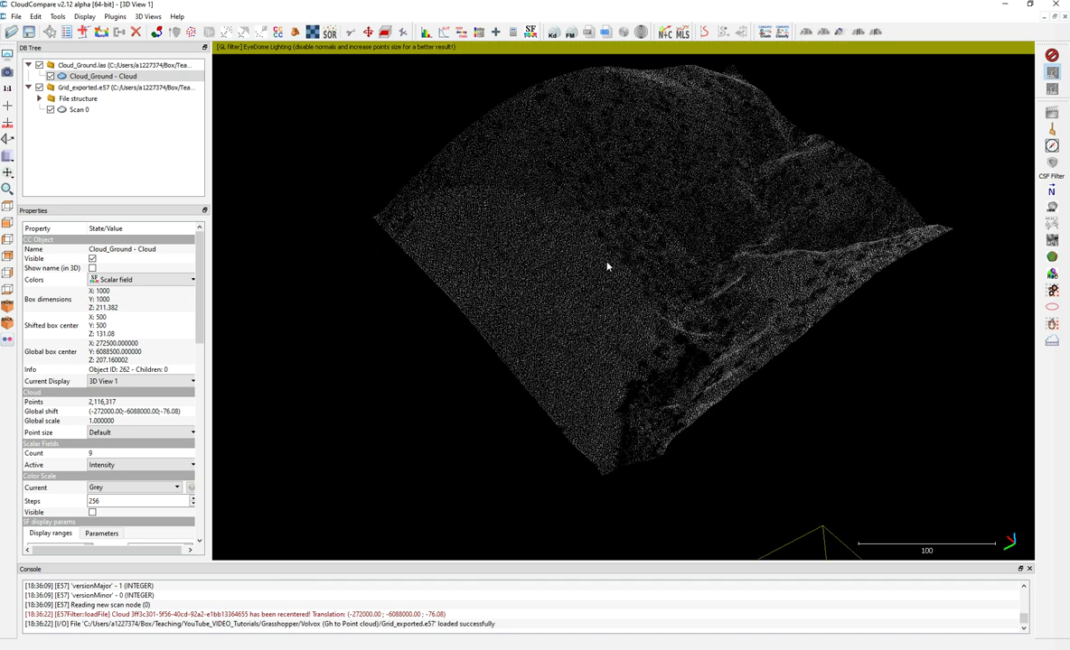
pyautogui.moveTo(607, 267); pyautogui.dragTo(727, 351)
pyautogui.moveTo(602, 277); pyautogui.dragTo(686, 240)
pyautogui.scroll(-1, 686, 240)
pyautogui.moveTo(724, 320); pyautogui.dragTo(724, 232, button='right')
pyautogui.moveTo(647, 220)
pyautogui.mouseDown(button='right')
pyautogui.moveTo(646, 197)
pyautogui.moveTo(647, 228)
pyautogui.mouseUp(button='right')
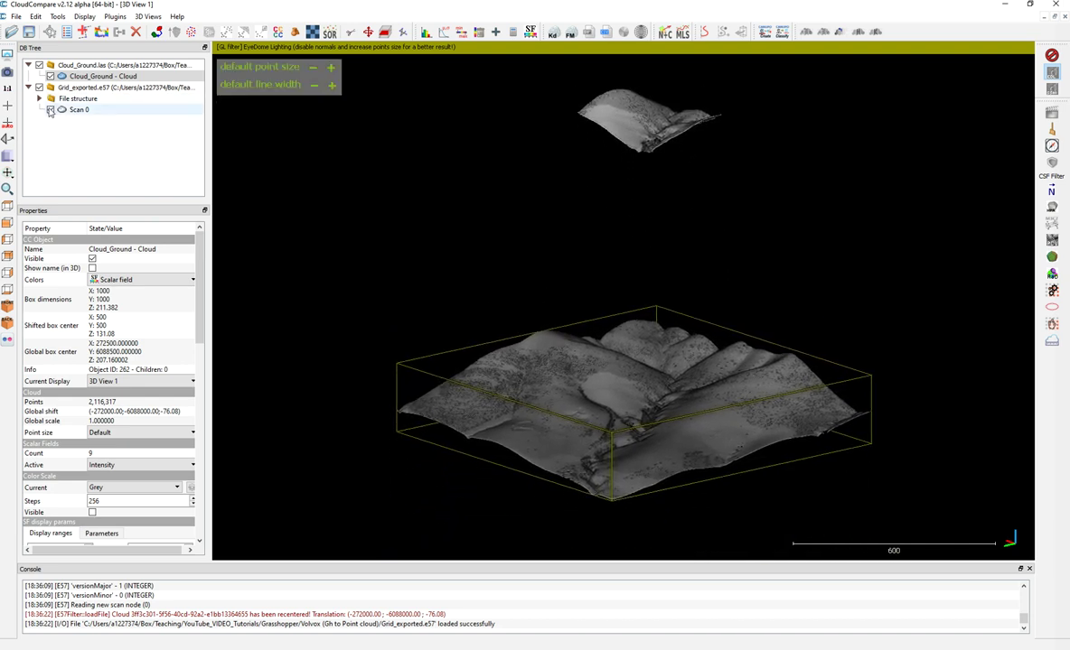
# - Compare the color and scalar field options of the Cloud_Ground cloud with the color options of Scan 0
pyautogui.click(81, 110)
pyautogui.click(91, 75)
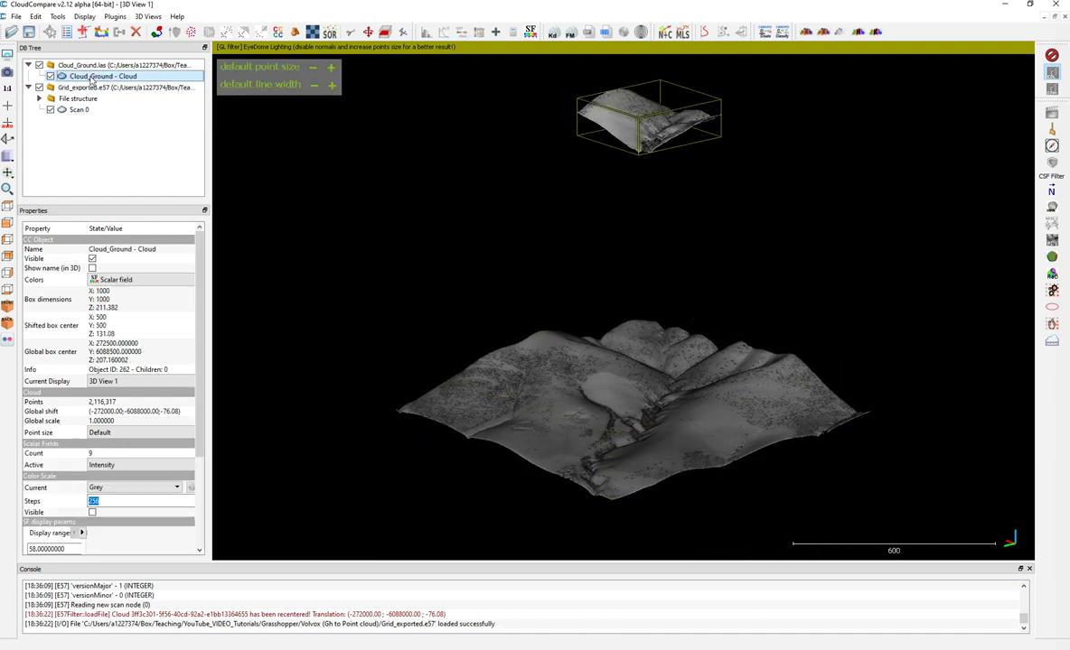
pyautogui.click(109, 281)
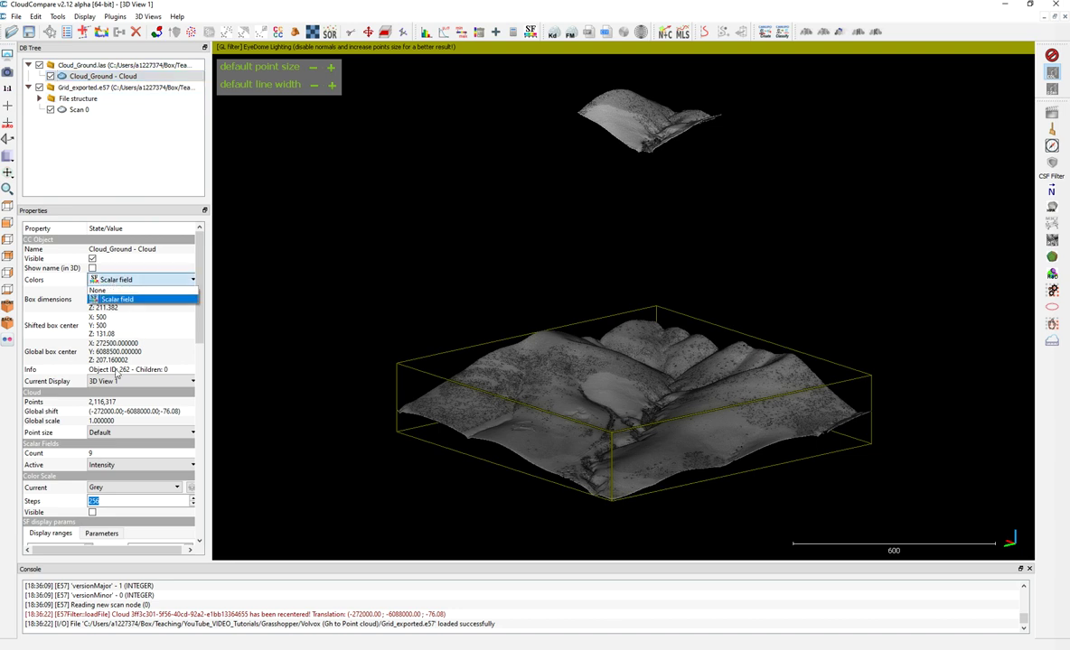
pyautogui.click(88, 135)
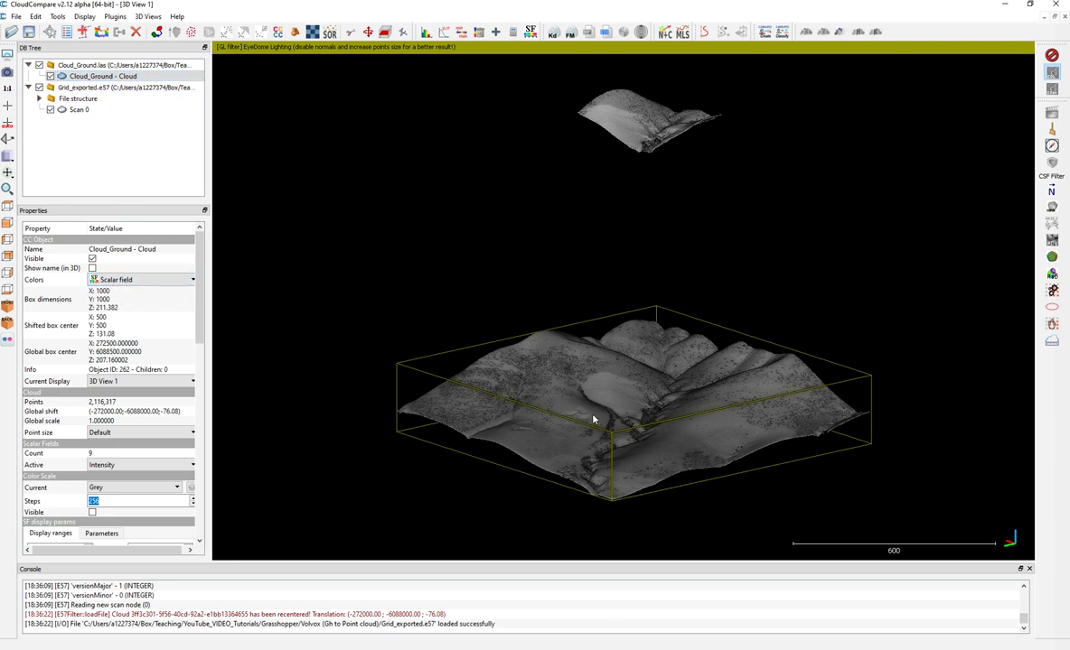
pyautogui.click(108, 465)
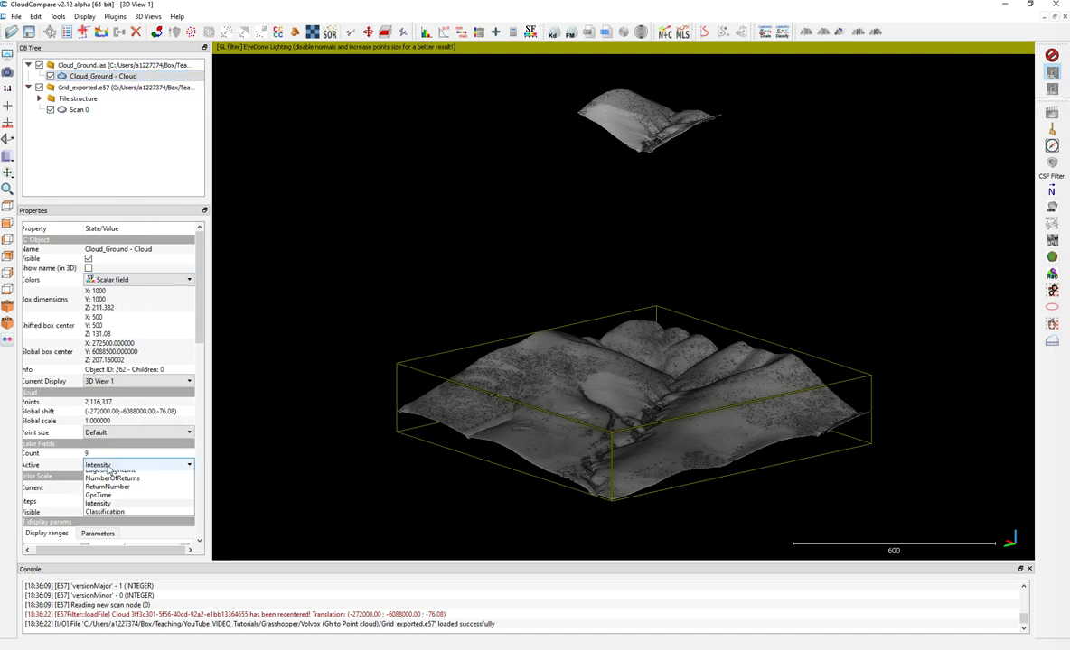
pyautogui.click(83, 111)
pyautogui.click(79, 109)
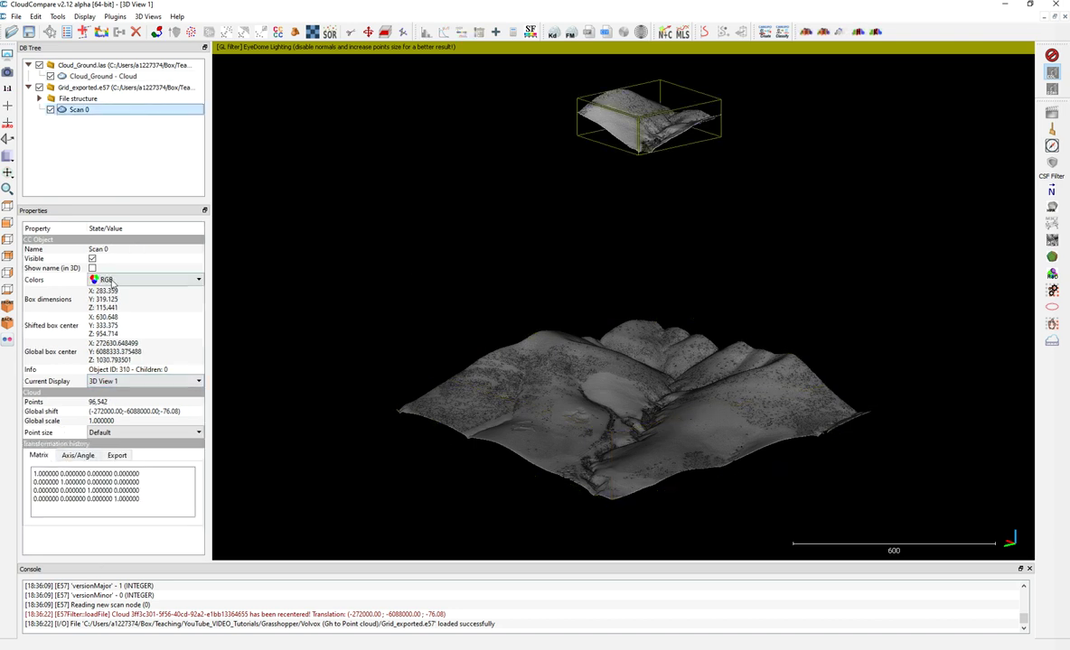
pyautogui.click(145, 279)
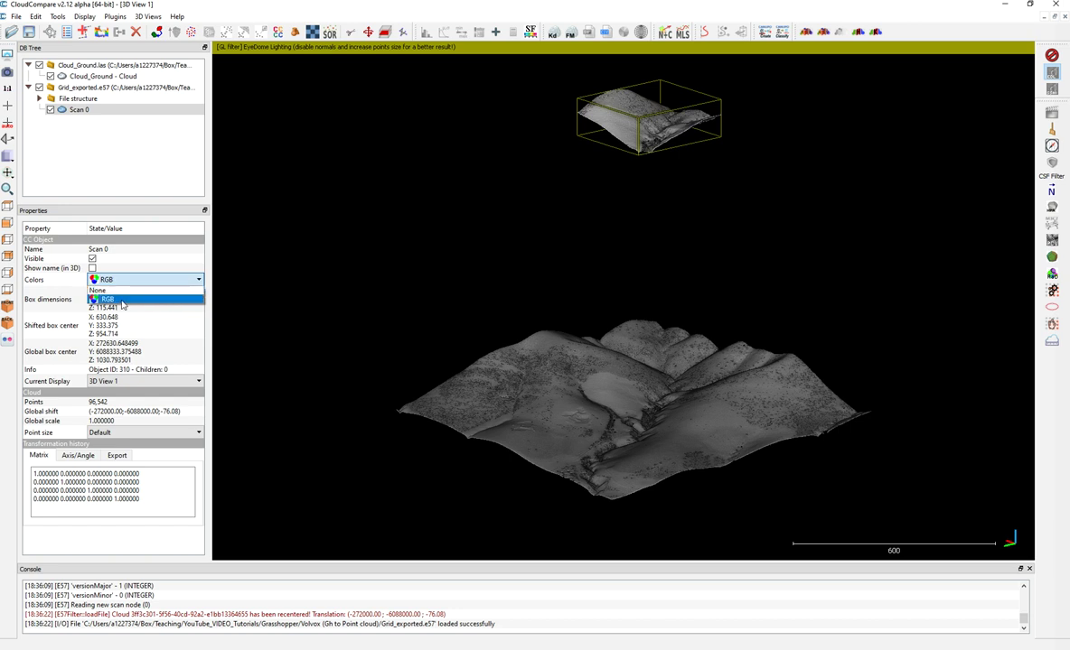
pyautogui.click(721, 164)
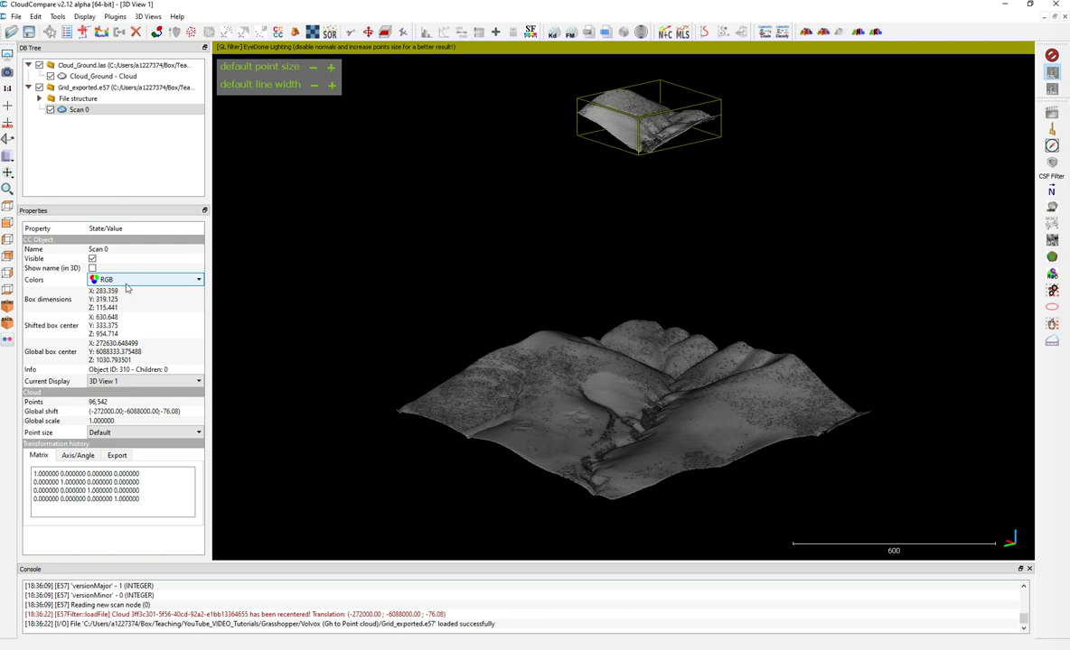
# - Export the Z coordinates of Scan 0 to a scalar field
pyautogui.click(34, 18)
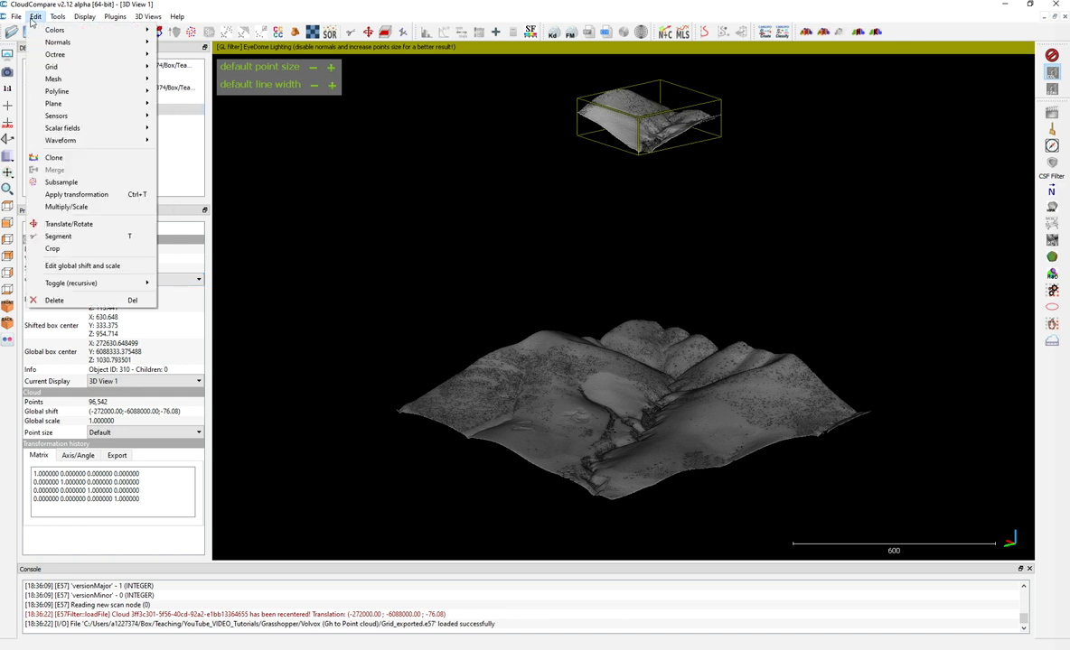
pyautogui.moveTo(54, 20)
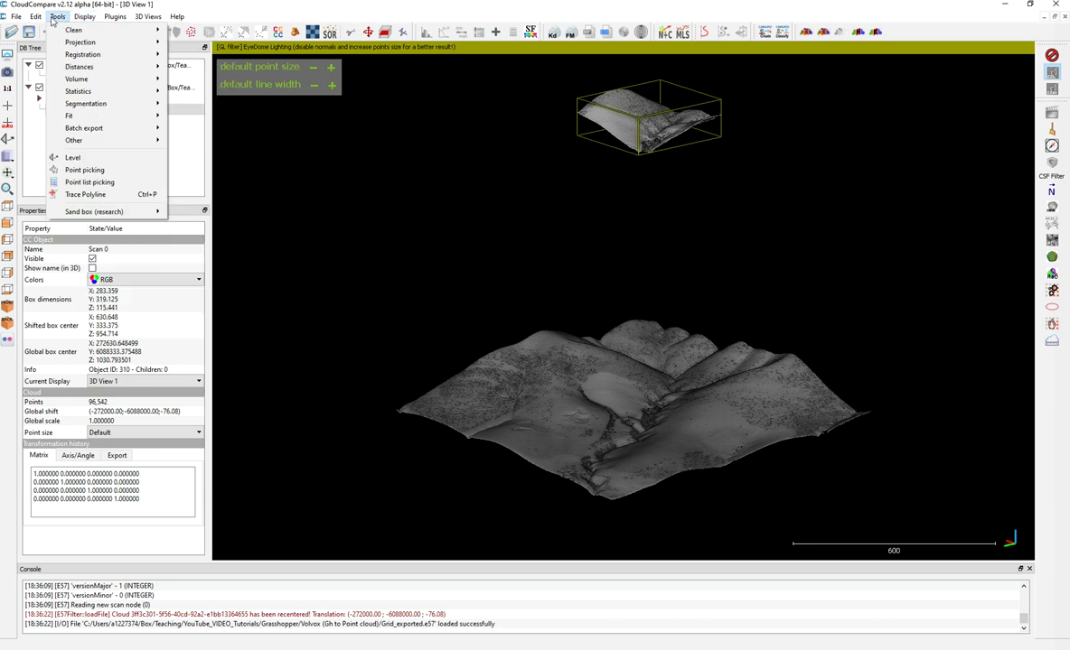
pyautogui.moveTo(75, 126)
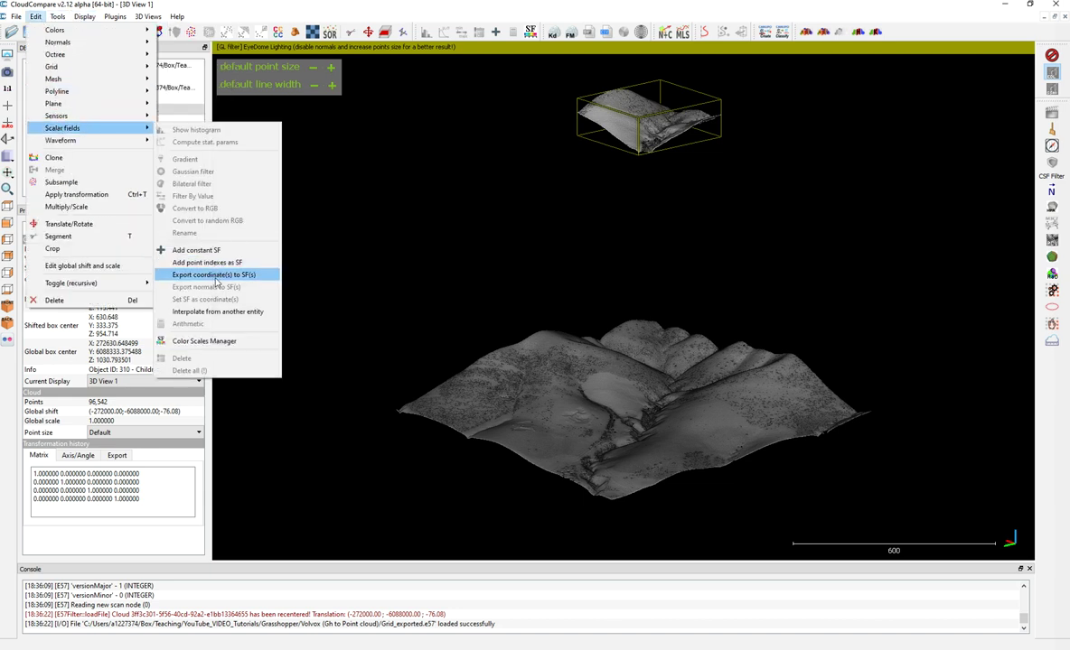
pyautogui.click(250, 279)
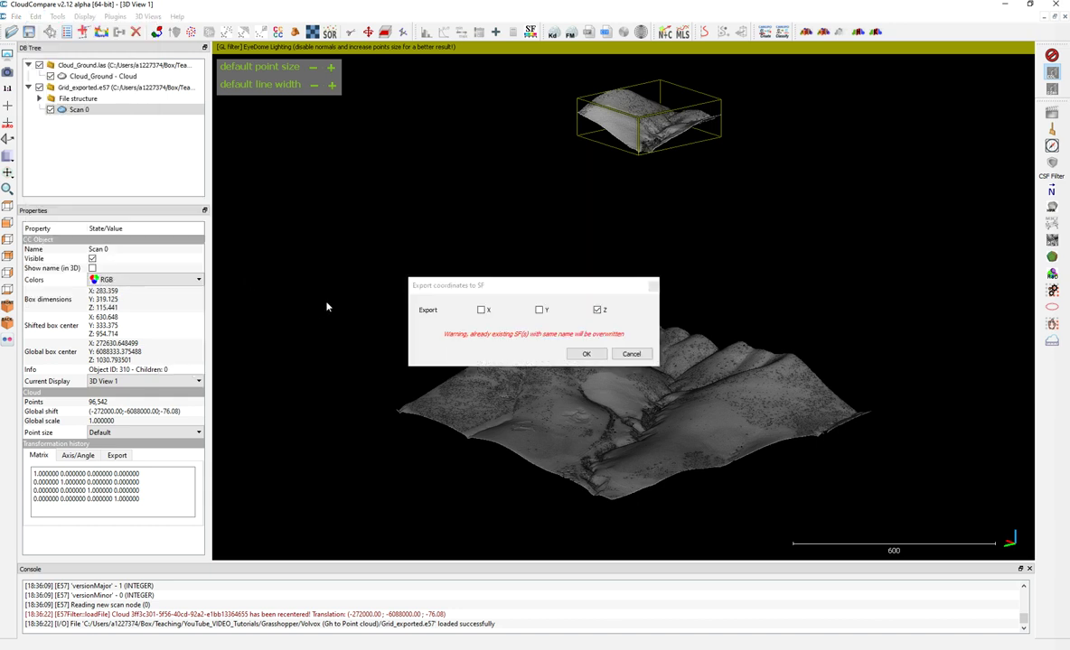
pyautogui.click(586, 353)
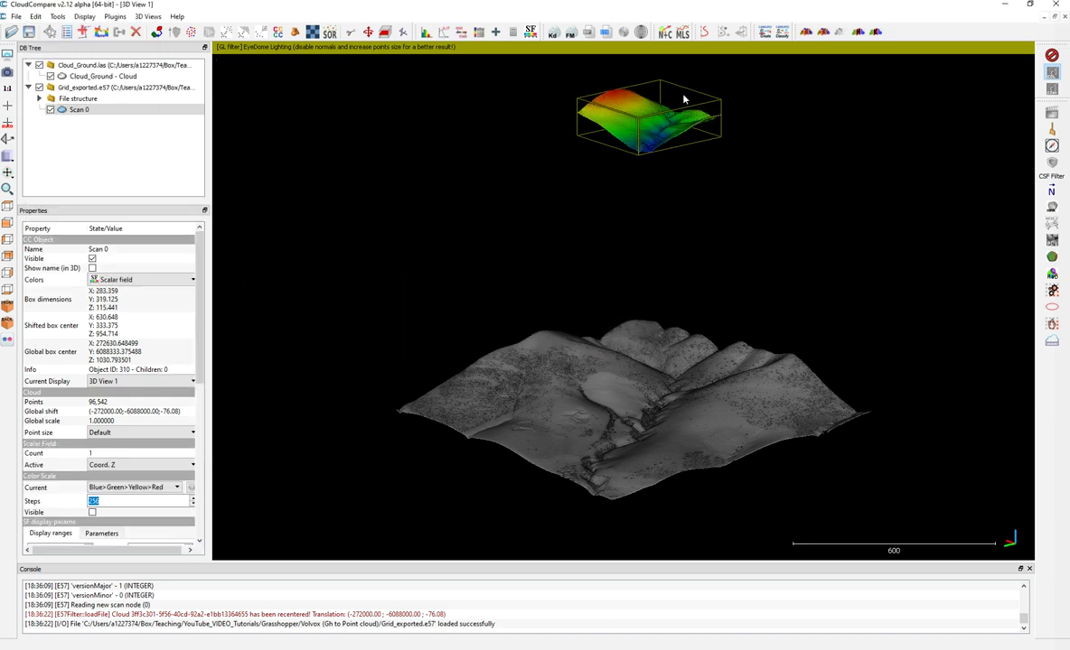
# - Set the color scale of Scan 0's Z coordinate scalar field to Dip [0-90]
pyautogui.moveTo(685, 100); pyautogui.dragTo(607, 177)
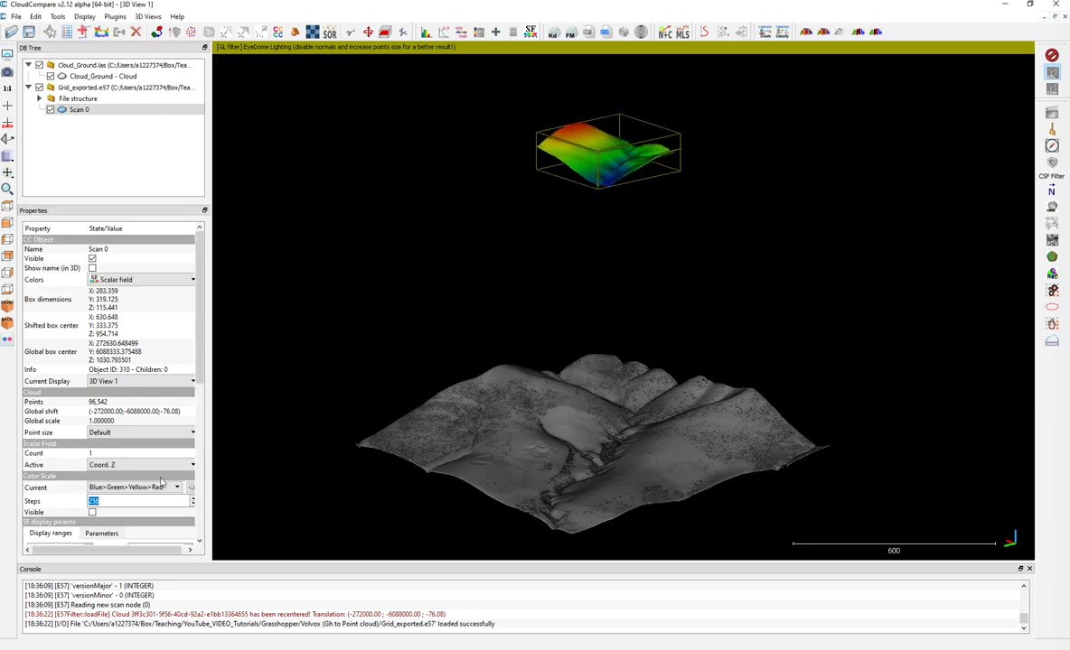
pyautogui.click(126, 488)
pyautogui.click(96, 539)
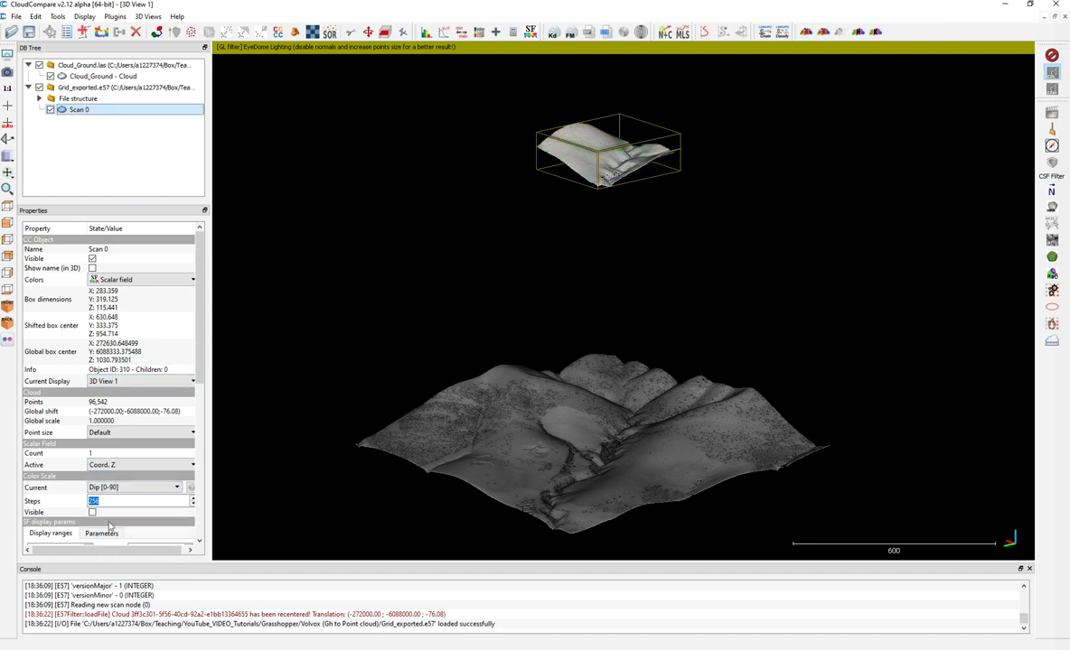
# - Set the color scale of Scan 0's Z coordinate scalar field to Viridis
pyautogui.click(102, 488)
pyautogui.click(96, 556)
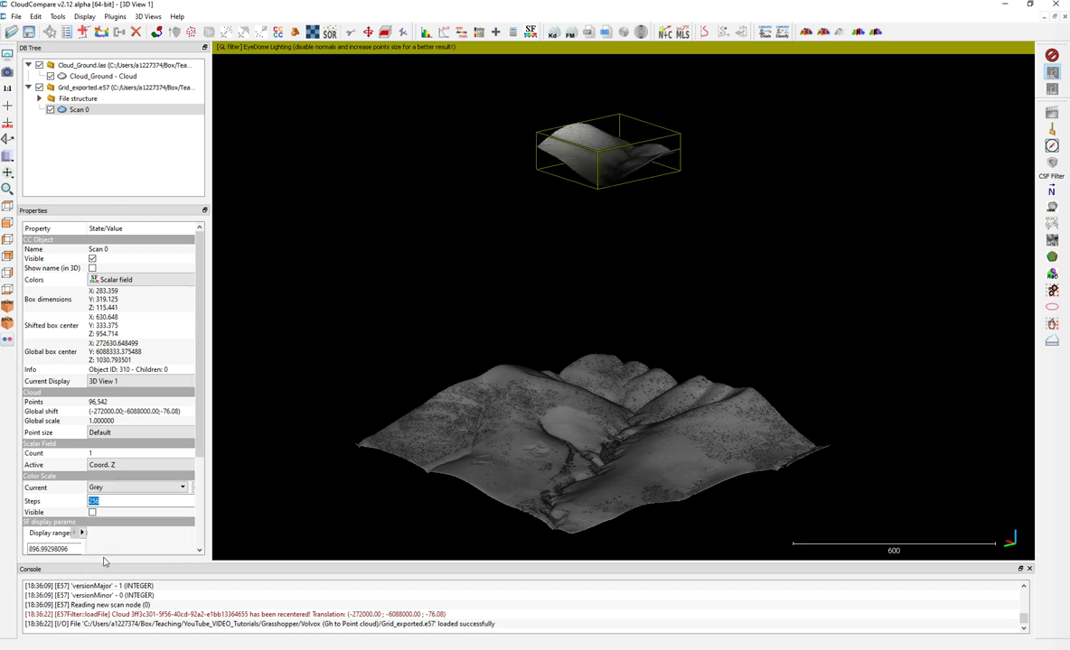
pyautogui.click(108, 488)
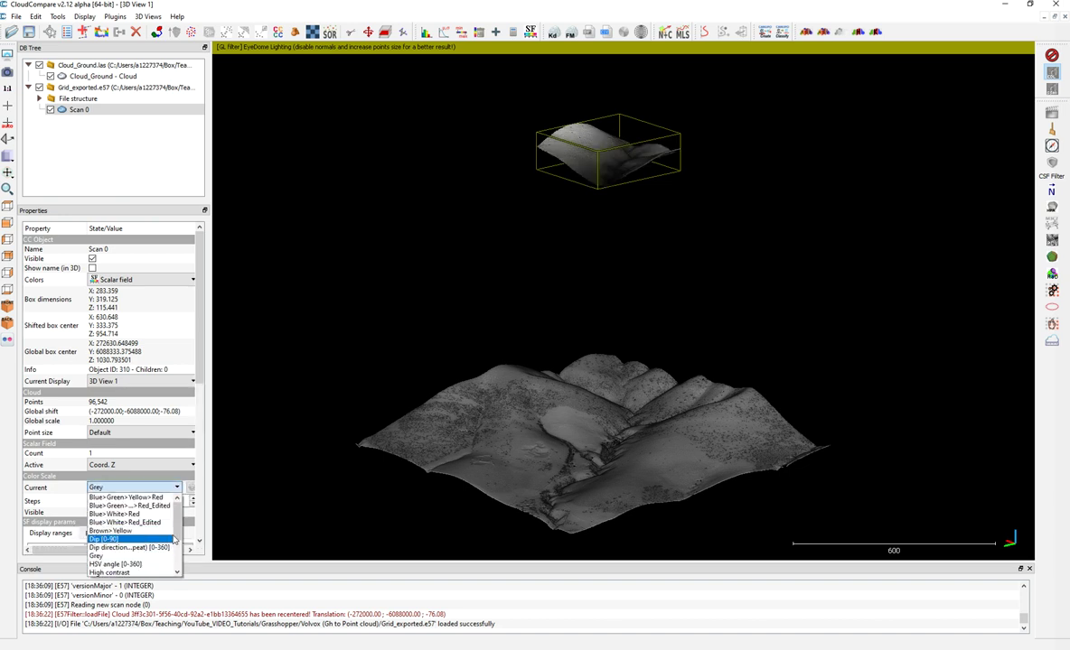
pyautogui.scroll(-3, 109, 547)
pyautogui.click(104, 539)
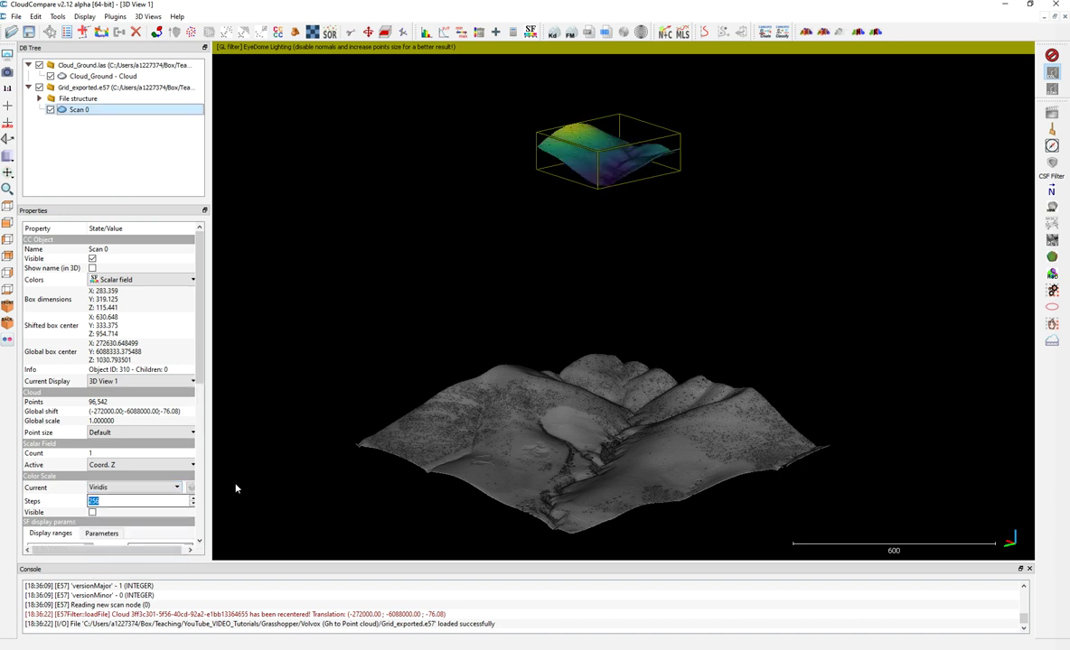
# - Convert Scan 0's scalar field to RGB colors, mixing with any existing colors
pyautogui.moveTo(635, 239); pyautogui.dragTo(610, 303)
pyautogui.scroll(1, 586, 205)
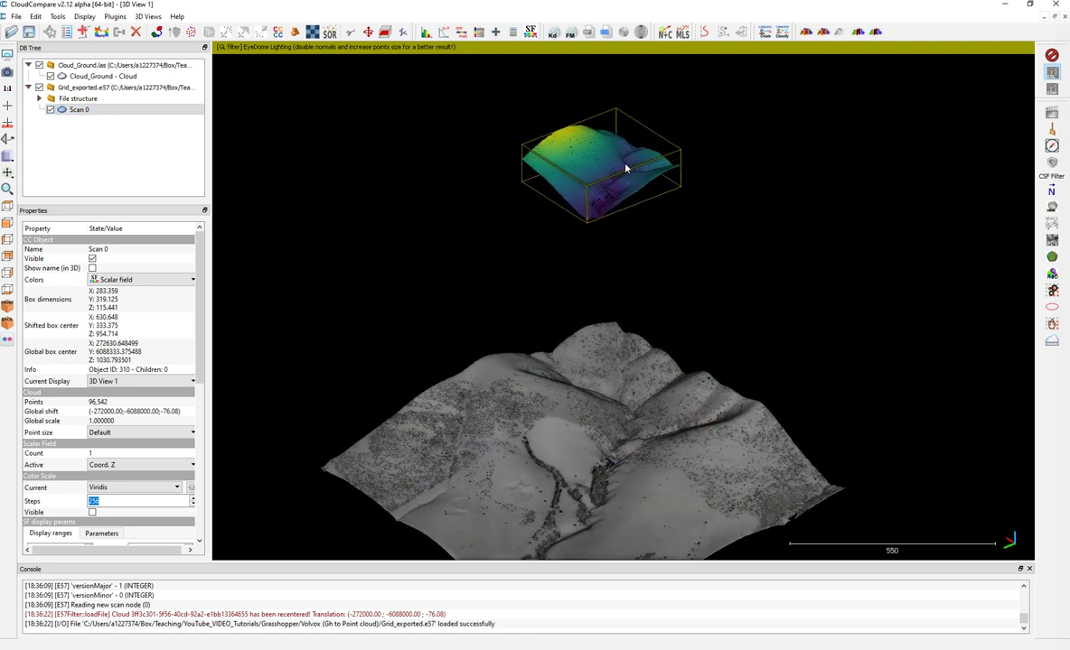
pyautogui.click(36, 17)
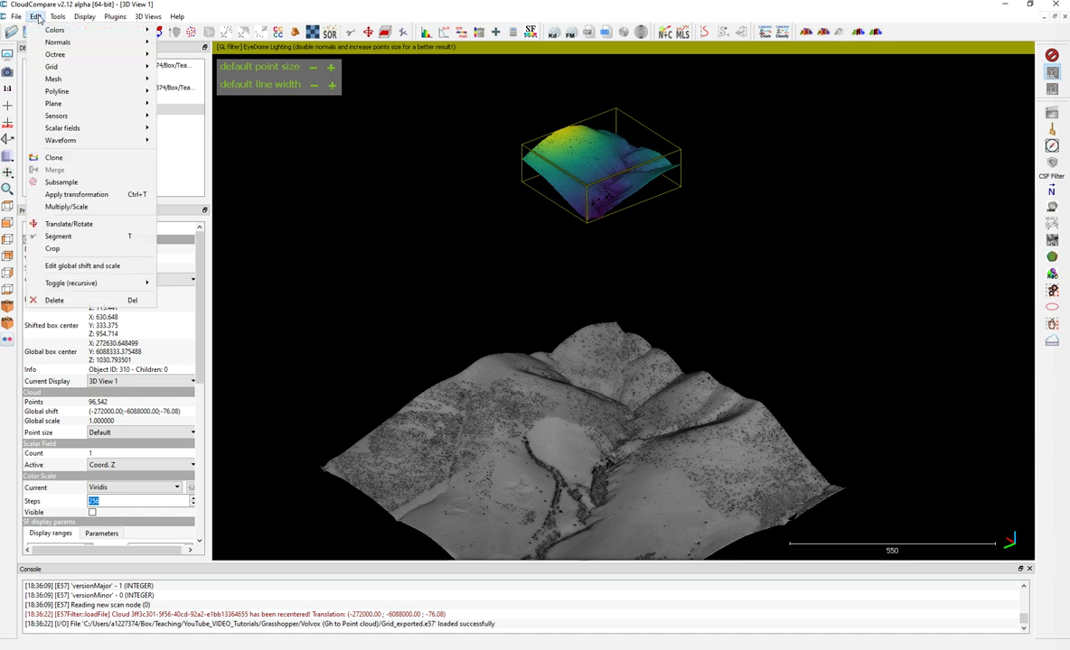
pyautogui.moveTo(99, 30)
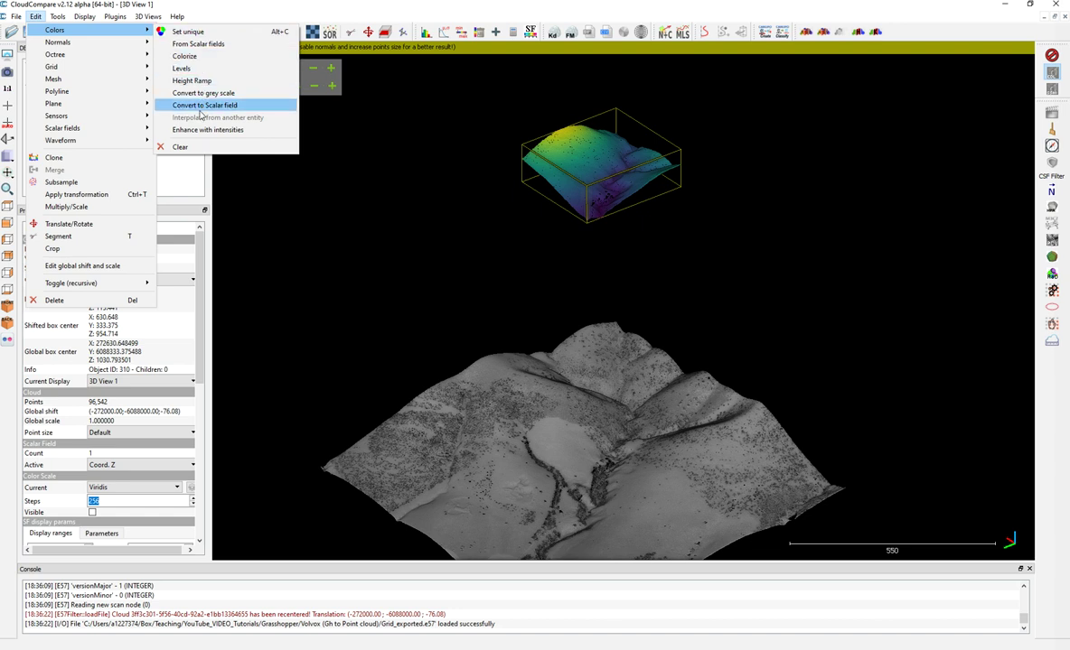
pyautogui.moveTo(77, 130)
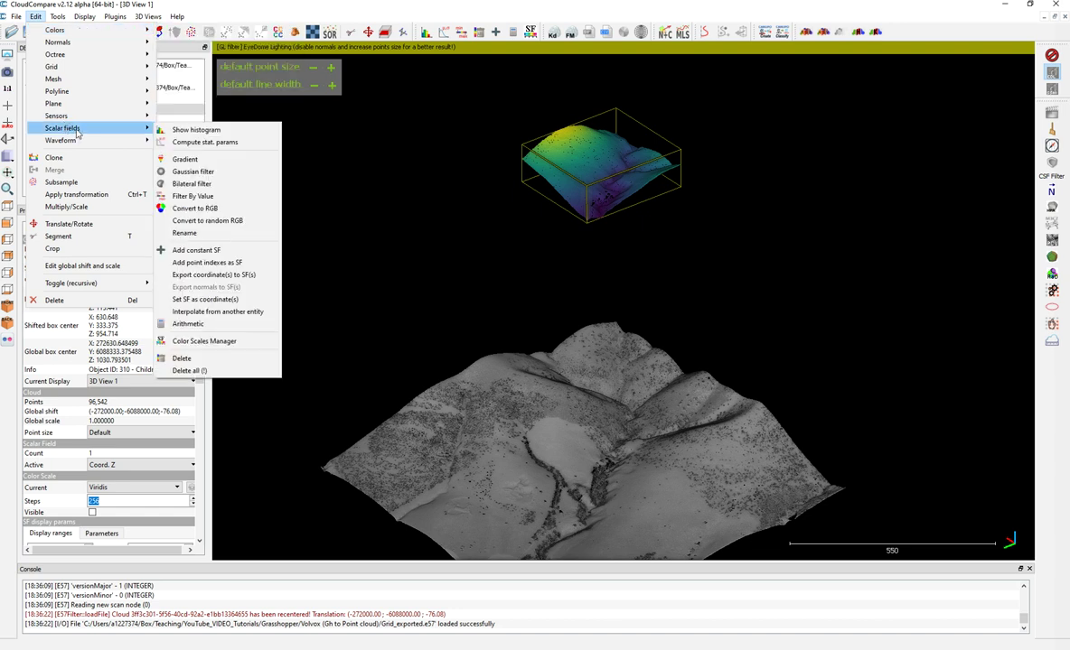
pyautogui.click(190, 210)
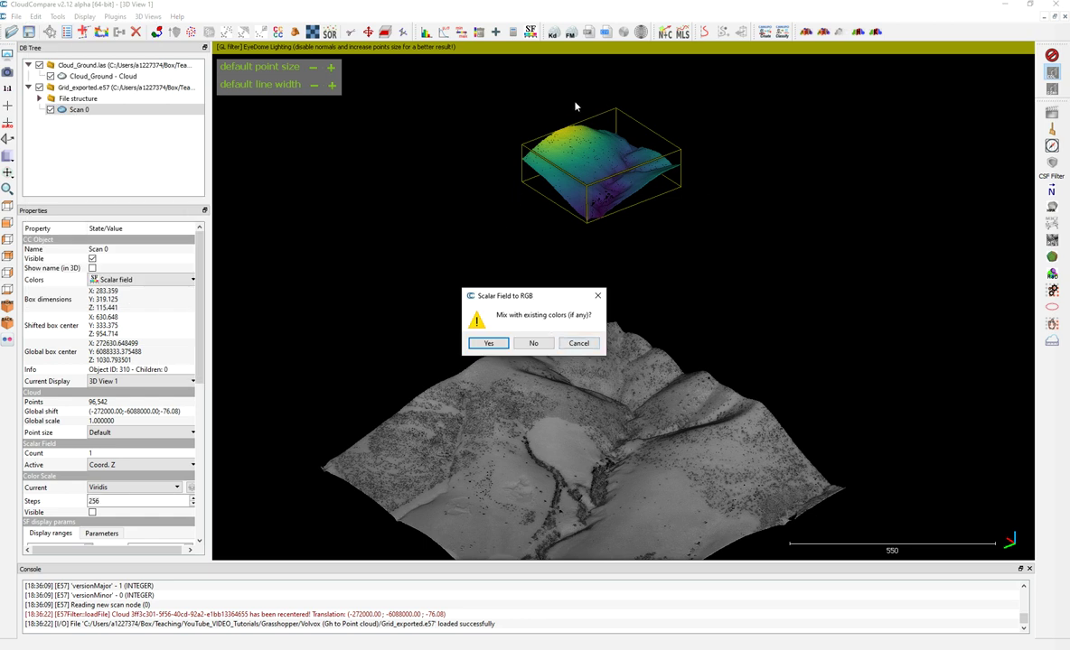
pyautogui.click(488, 343)
# - Examine the RGB-colored Scan 0 cloud up close and its position above the Cloud_Ground terrain from several angles
pyautogui.scroll(3, 612, 136)
pyautogui.moveTo(609, 112); pyautogui.dragTo(597, 336)
pyautogui.scroll(6, 597, 237)
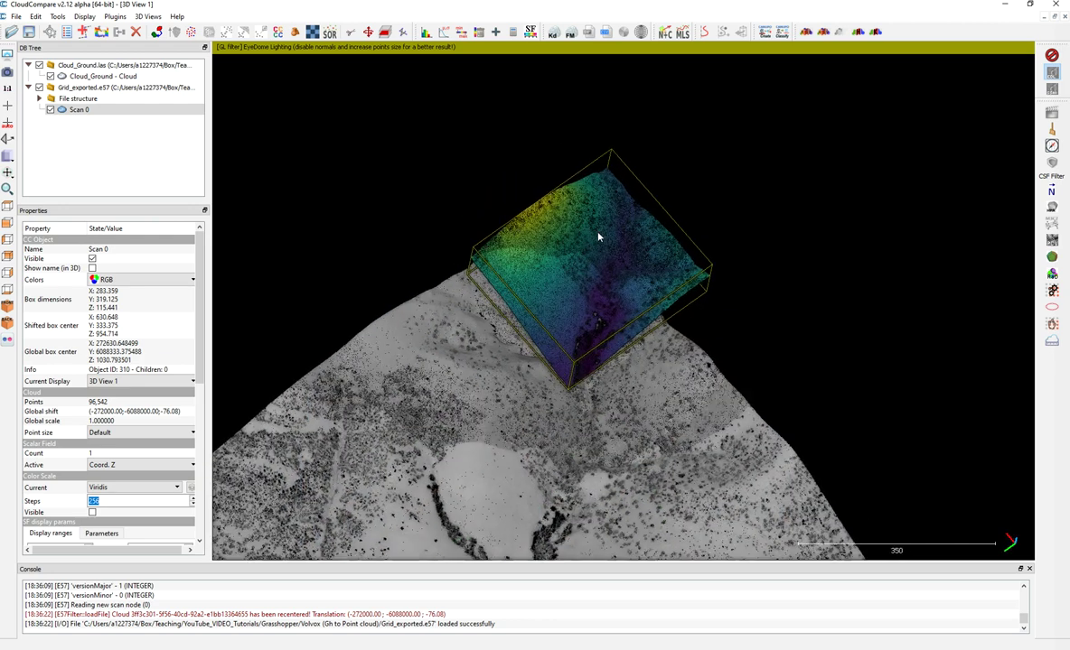
pyautogui.moveTo(461, 212); pyautogui.dragTo(586, 90)
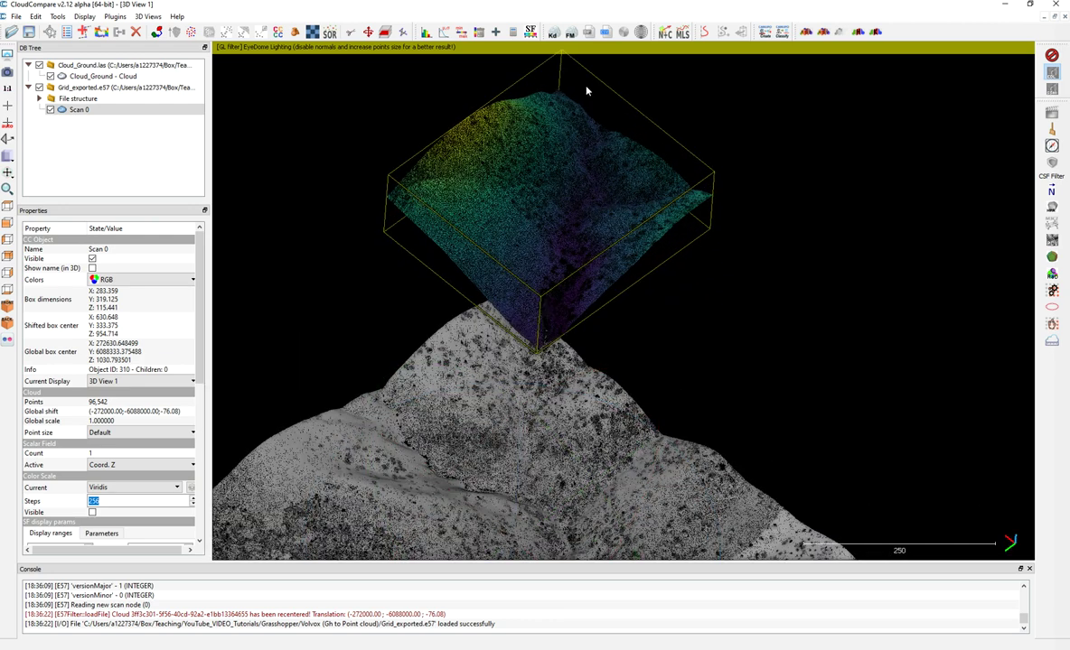
pyautogui.moveTo(538, 294); pyautogui.dragTo(583, 172)
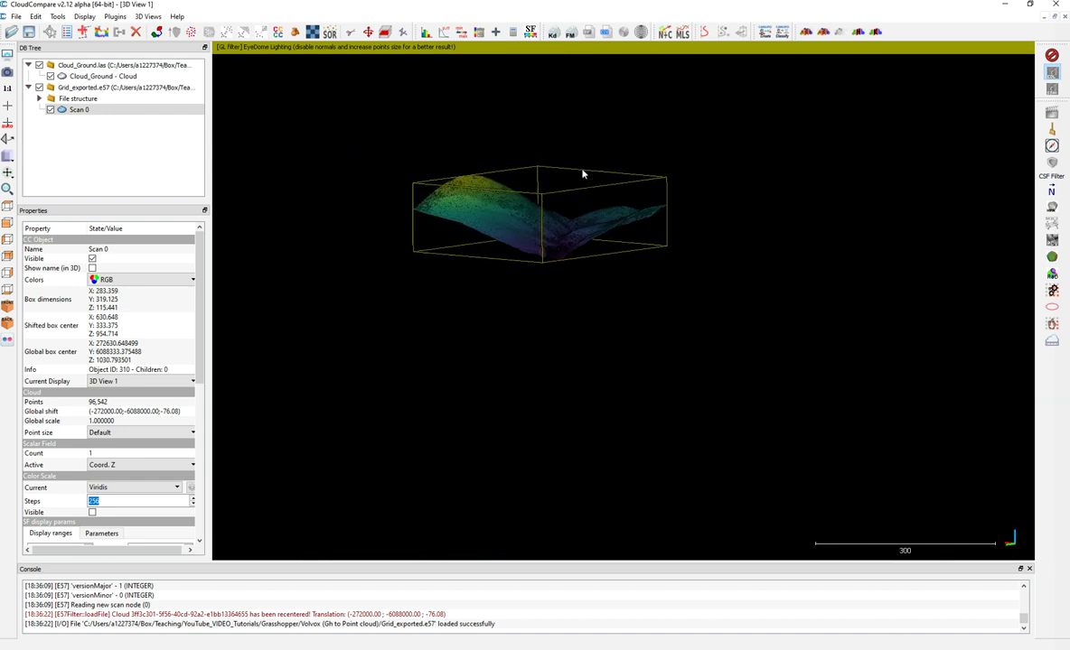
pyautogui.scroll(-3, 604, 131)
pyautogui.scroll(-5, 611, 143)
pyautogui.moveTo(645, 318); pyautogui.dragTo(628, 205, button='right')
pyautogui.moveTo(628, 205); pyautogui.dragTo(546, 280)
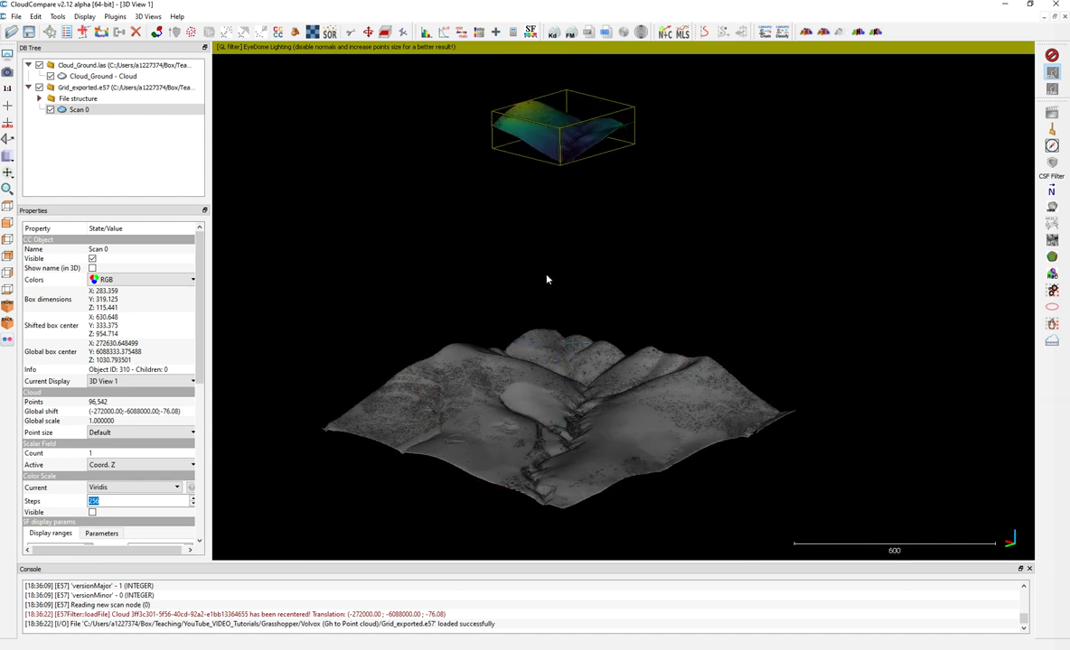
# - Clone the Cloud_Ground and Scan 0 clouds and hide the original Cloud_Ground.las and Grid_exported.e57 groups
pyautogui.keyDown('shift'); pyautogui.click(81, 77); pyautogui.keyUp('shift')
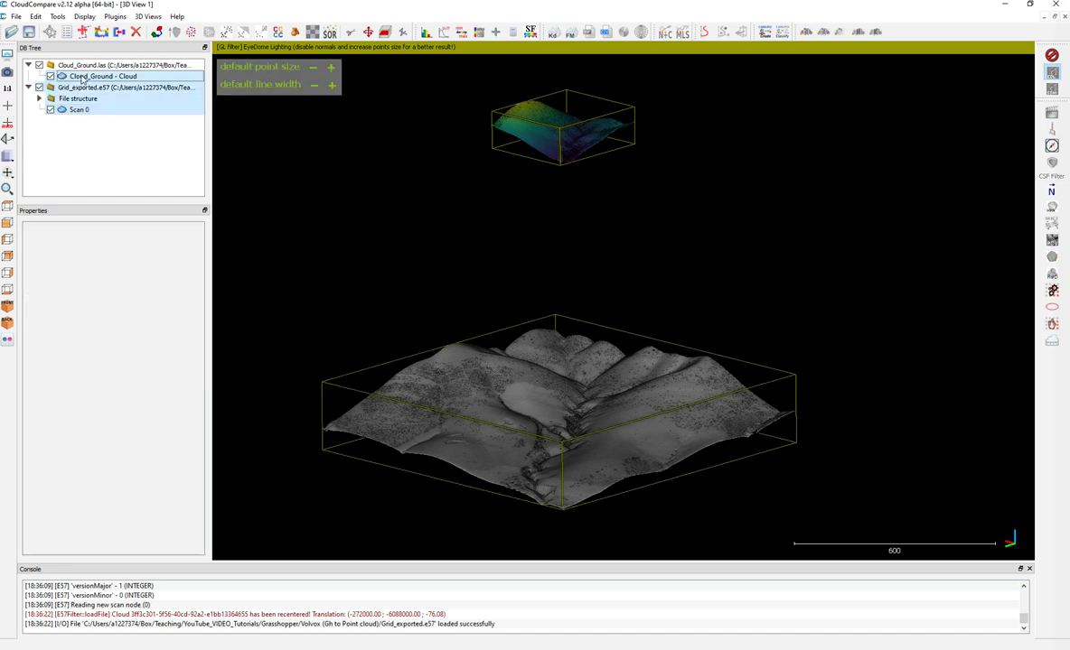
pyautogui.click(99, 31)
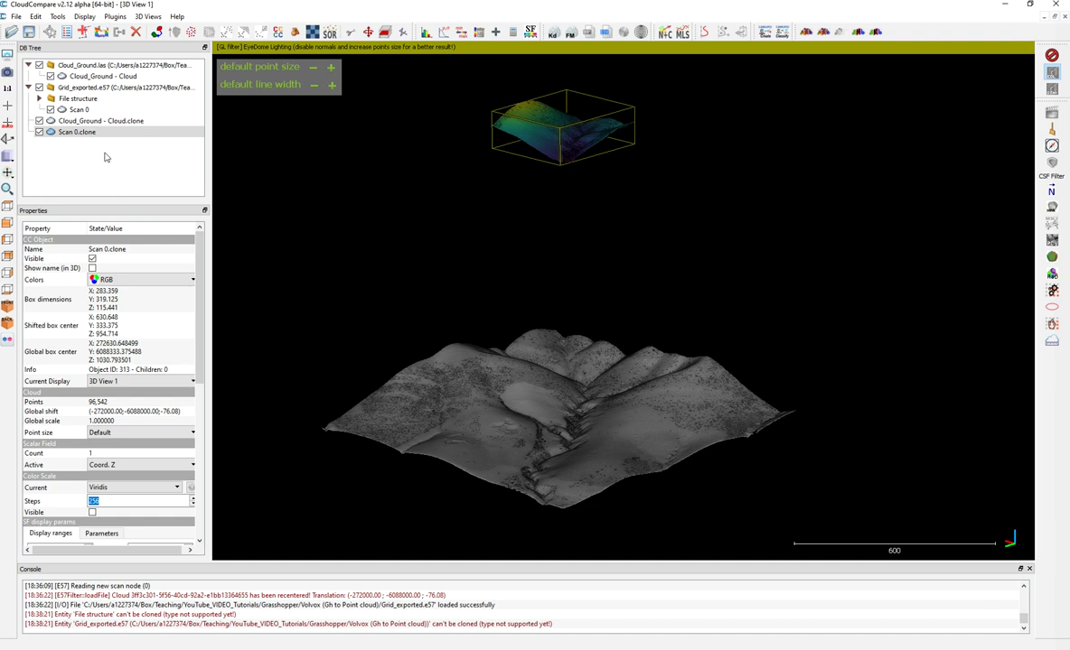
pyautogui.click(39, 86)
# - Merge the two cloned clouds and generate a scalar field with the original cloud index
pyautogui.click(99, 120)
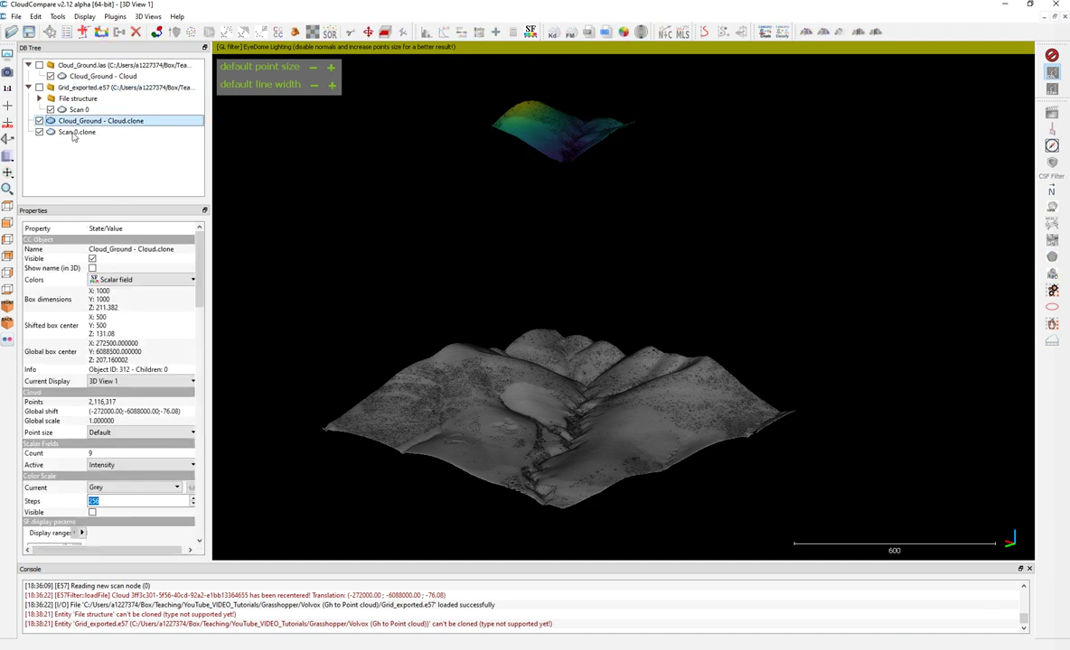
pyautogui.keyDown('shift'); pyautogui.click(77, 132); pyautogui.keyUp('shift')
pyautogui.click(122, 32)
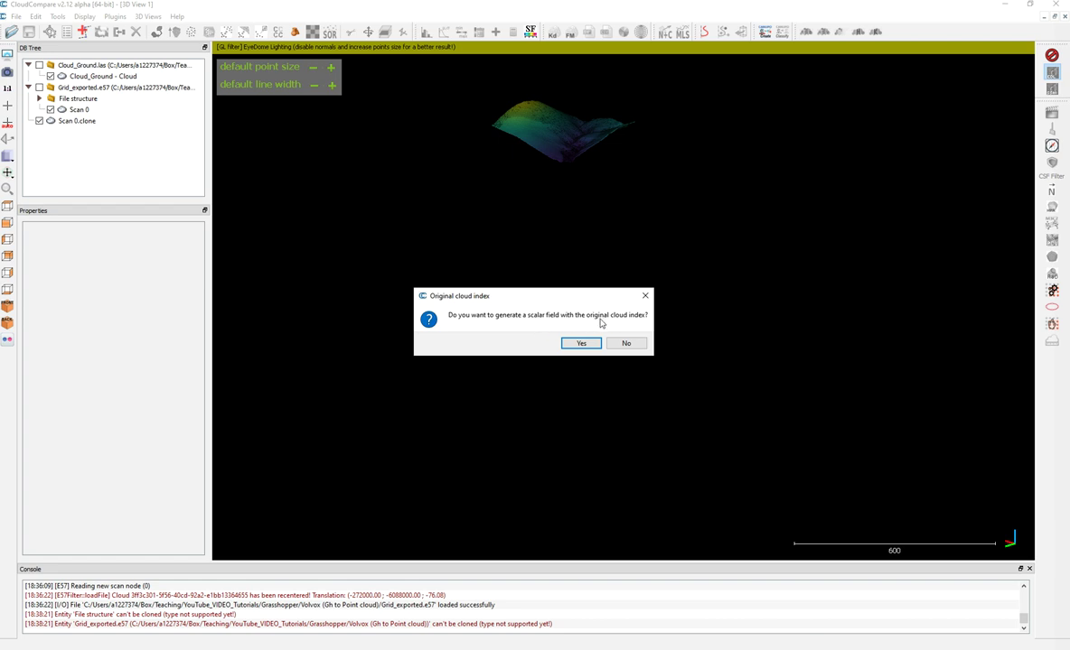
pyautogui.click(592, 345)
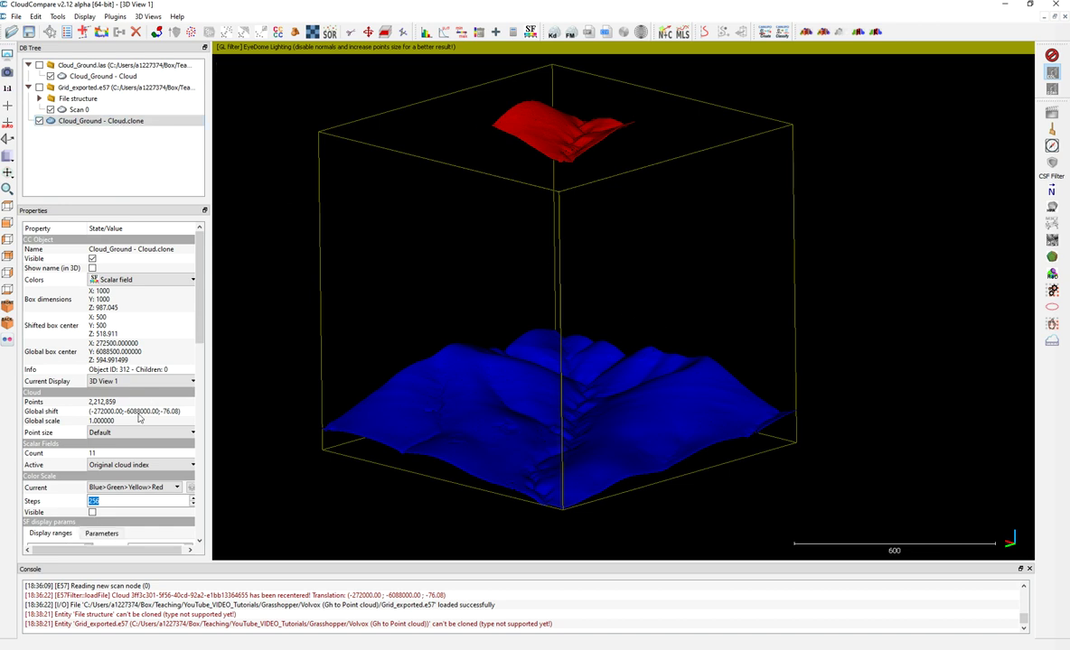
# - Display the merged cloud in RGB colors and inspect it from several angles
pyautogui.click(118, 280)
pyautogui.click(110, 297)
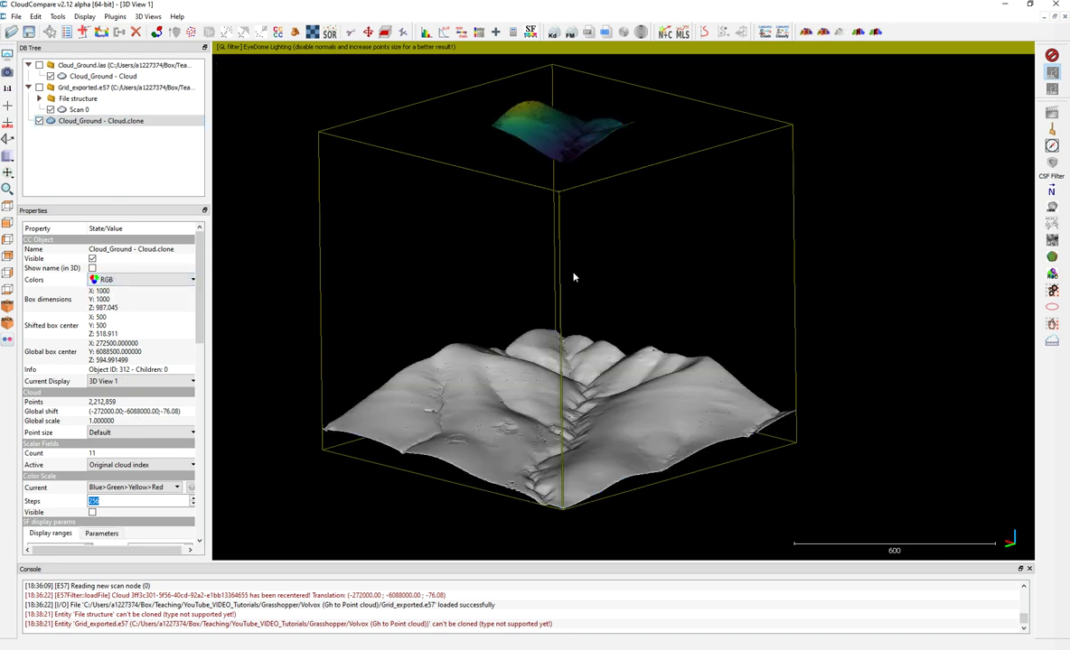
pyautogui.moveTo(599, 270); pyautogui.dragTo(643, 386)
pyautogui.moveTo(522, 291); pyautogui.dragTo(459, 241)
pyautogui.scroll(-2, 568, 153)
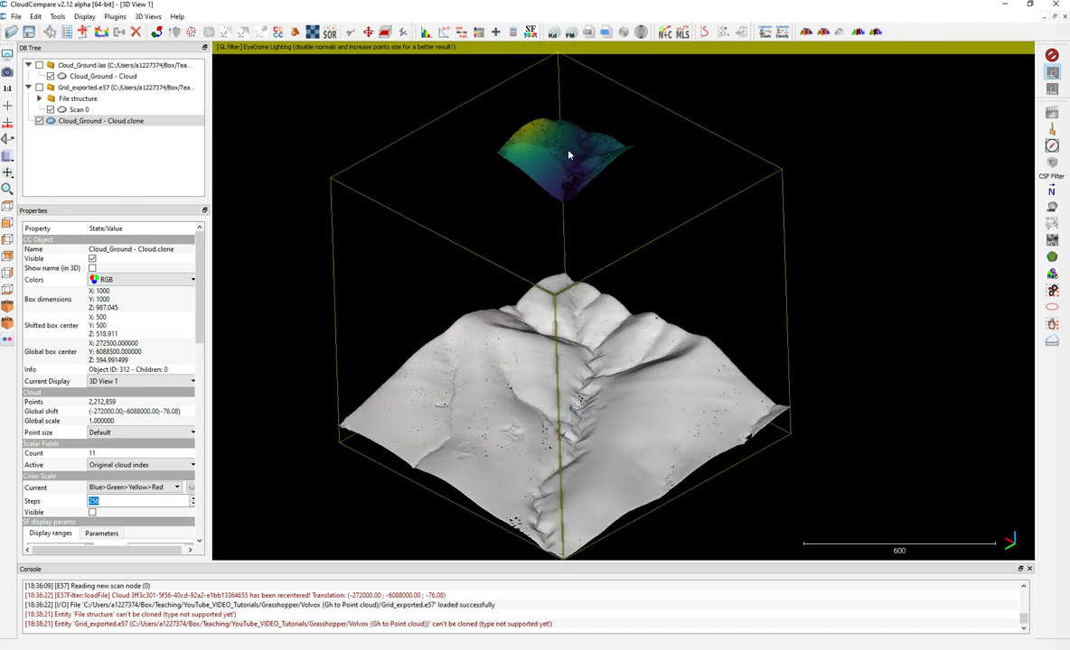
pyautogui.moveTo(567, 268); pyautogui.dragTo(824, 312)
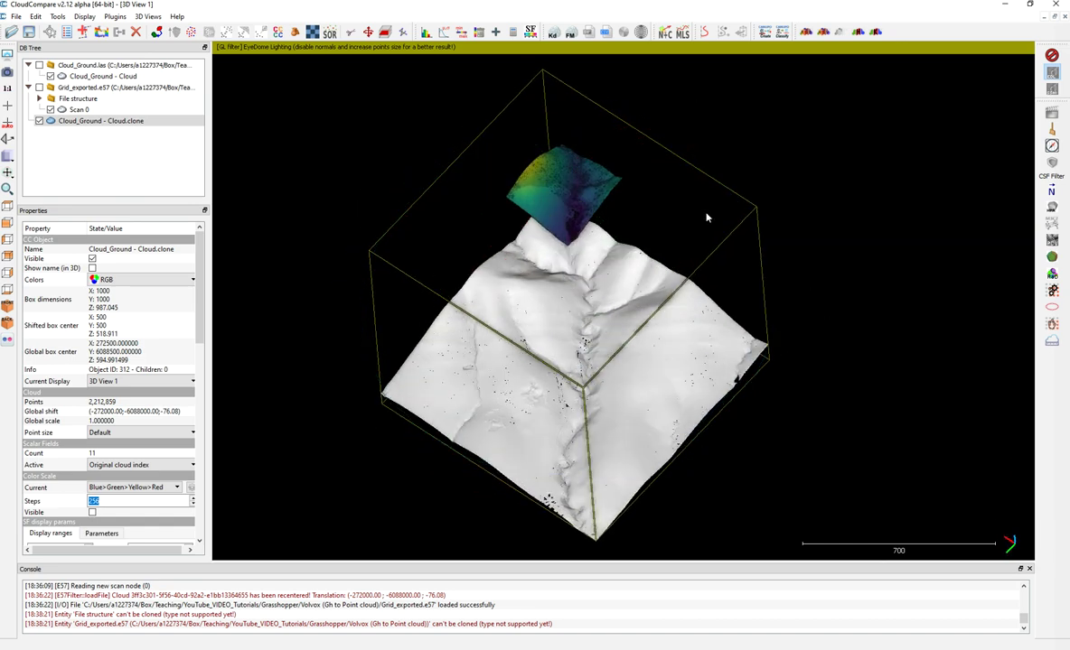
pyautogui.moveTo(707, 217); pyautogui.dragTo(442, 110)
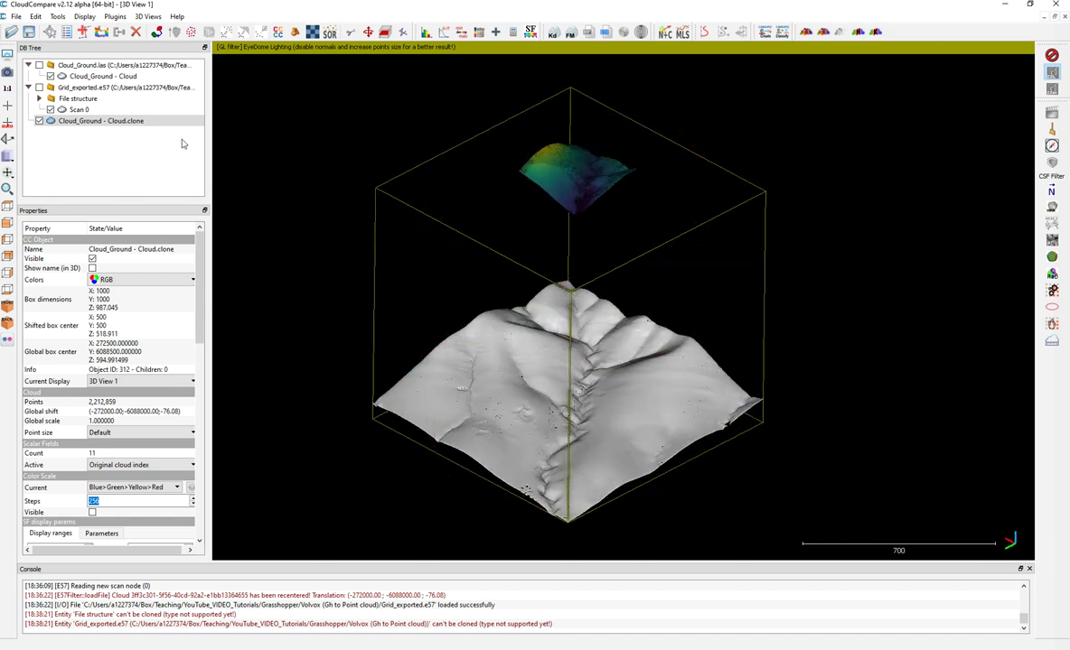
# - Try to save the merged cloud as an ASCII cloud file named Cloud_Ground - Cloud
pyautogui.click(16, 16)
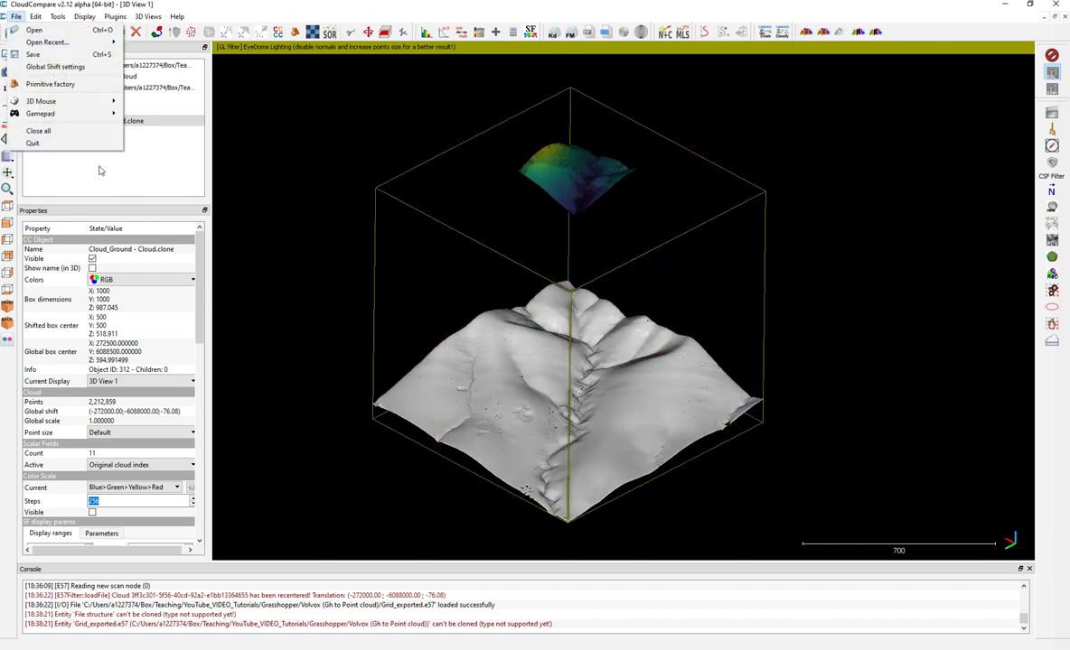
pyautogui.click(40, 56)
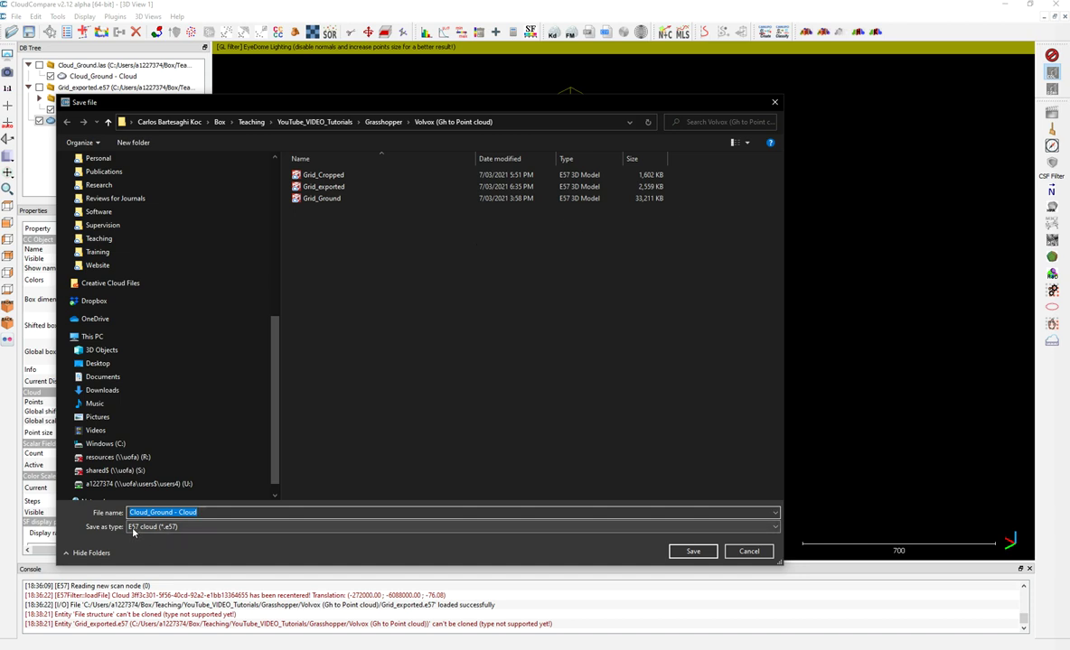
pyautogui.click(134, 528)
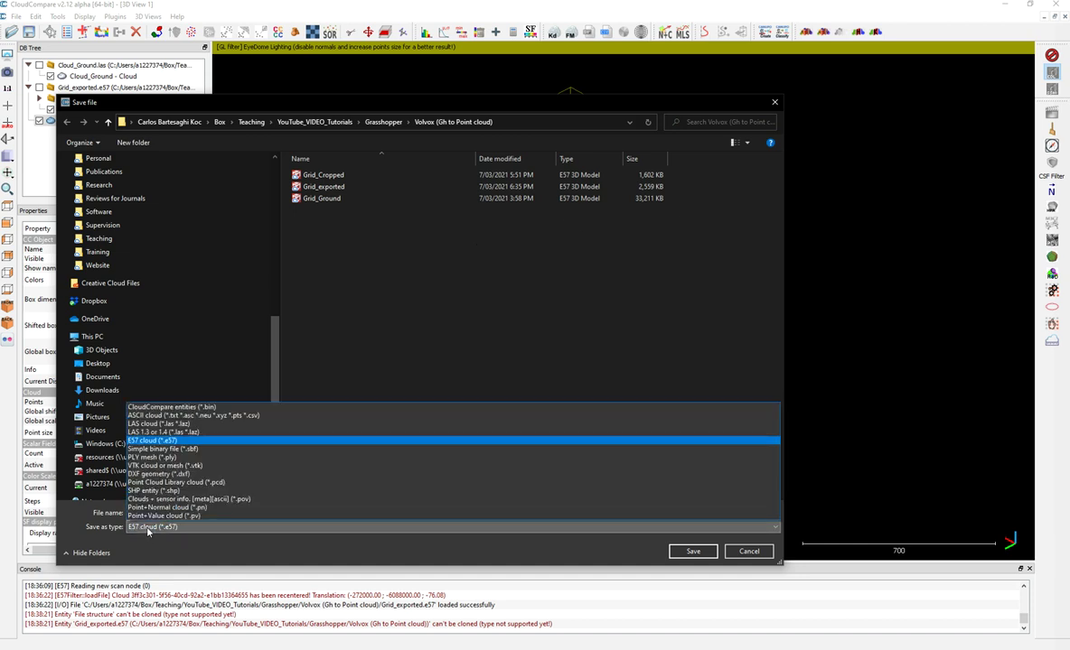
pyautogui.click(160, 420)
pyautogui.click(214, 512)
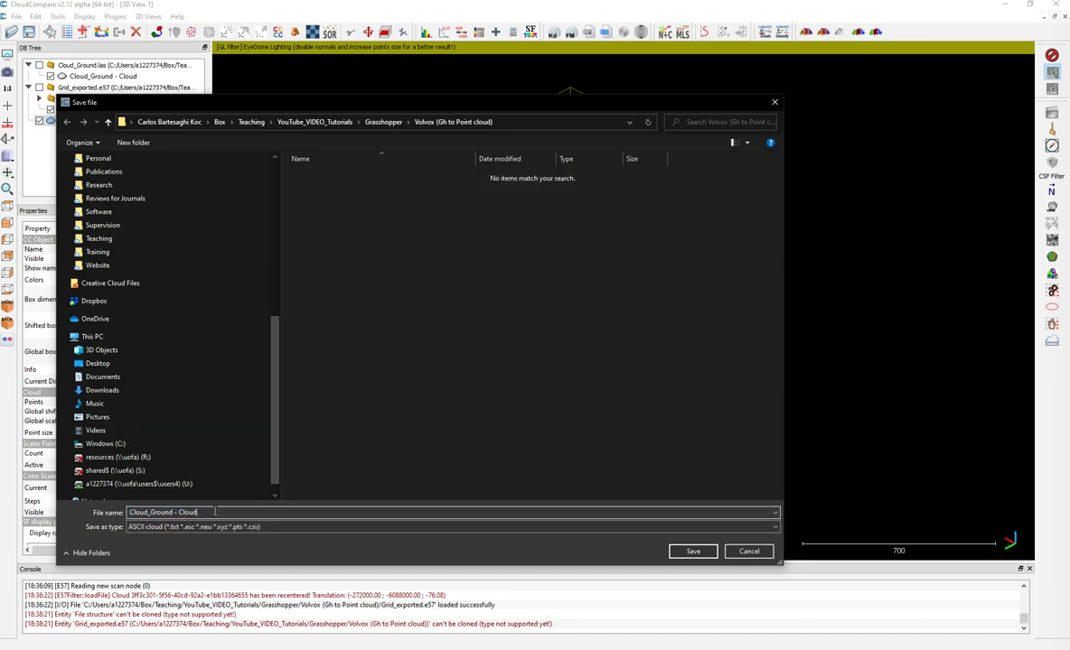
pyautogui.click(713, 551)
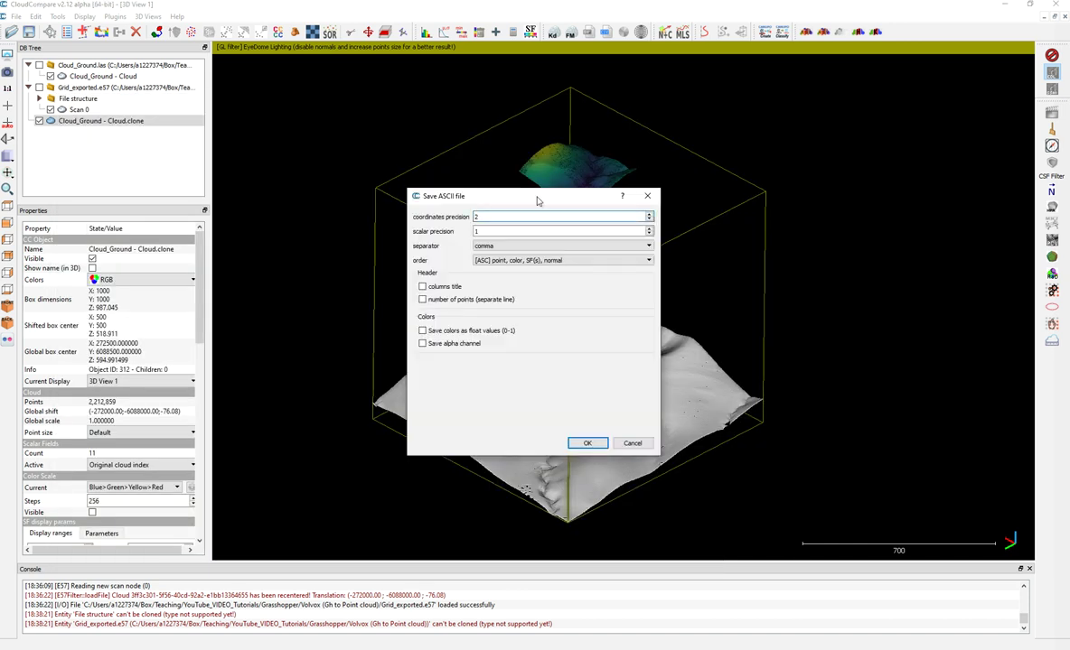
pyautogui.click(587, 443)
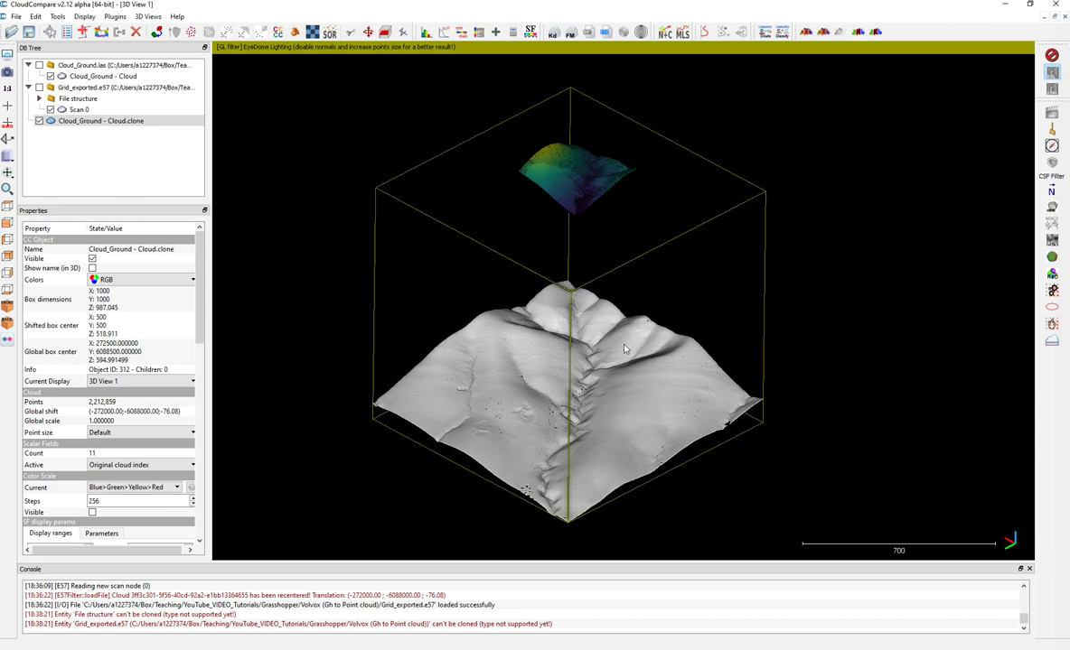
# - Switch to Rhino and Grasshopper to compare their point clouds with the merged cloud in CloudCompare and review the whole Grasshopper definition
pyautogui.moveTo(383, 202); pyautogui.dragTo(368, 205, button='right')
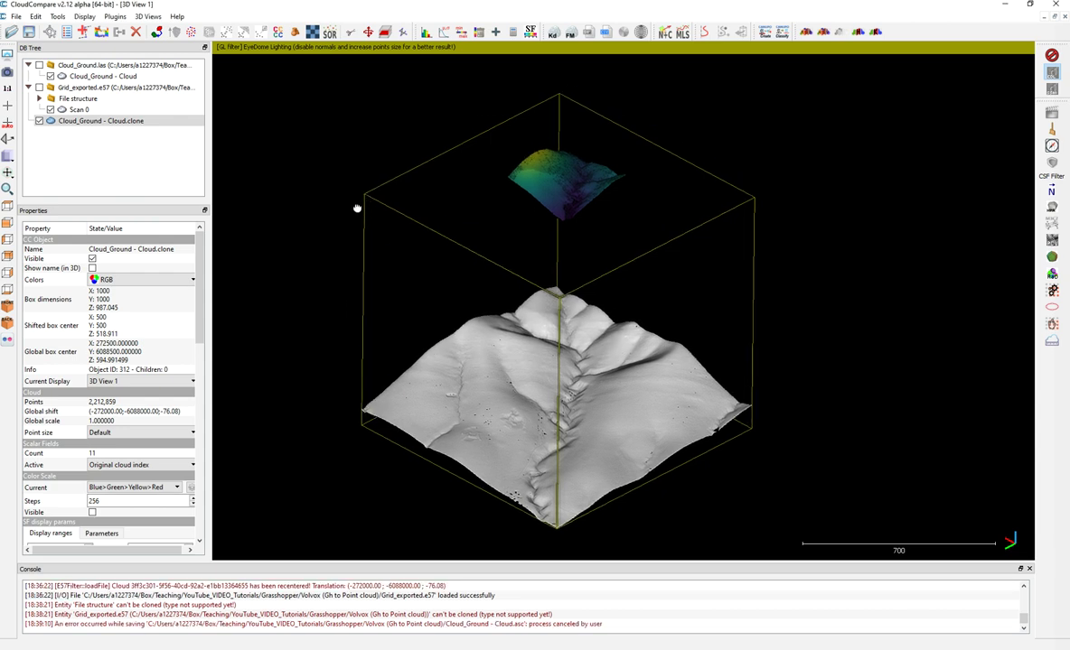
pyautogui.moveTo(357, 209); pyautogui.dragTo(351, 215)
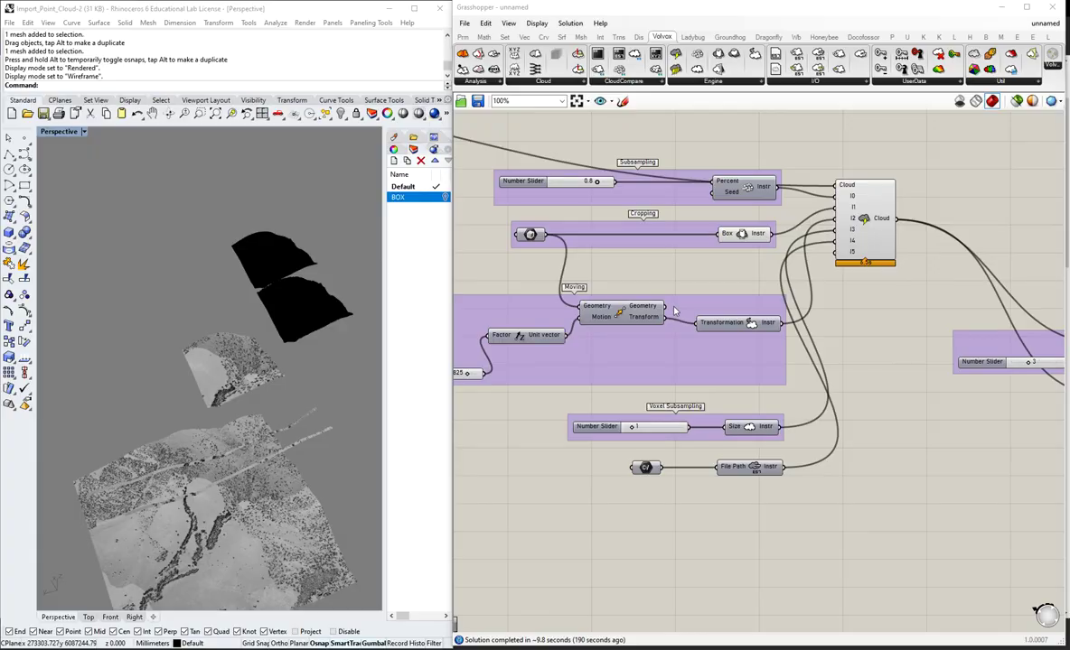
pyautogui.scroll(-2, 622, 284)
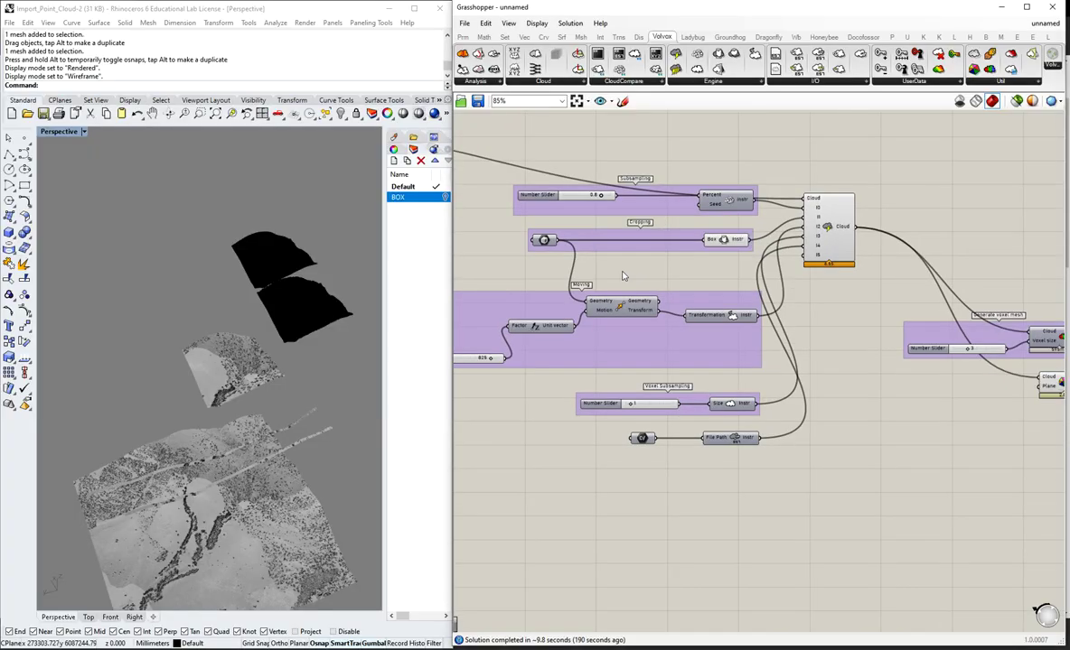
pyautogui.moveTo(229, 309)
pyautogui.mouseDown(button='right')
pyautogui.moveTo(182, 259)
pyautogui.moveTo(235, 323)
pyautogui.mouseUp(button='right')
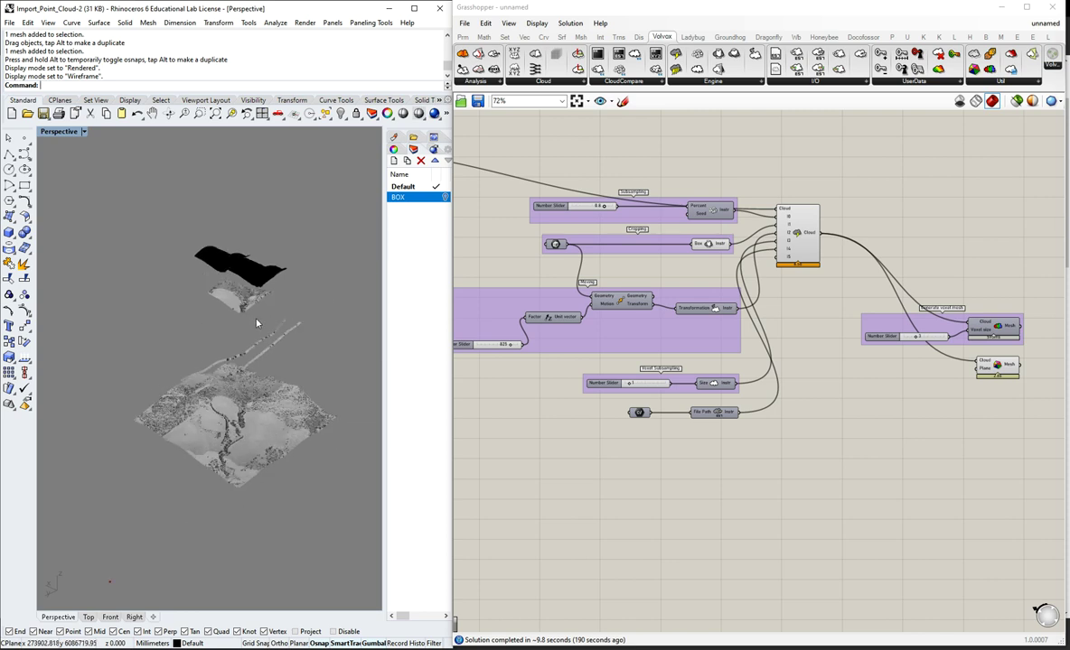
pyautogui.scroll(3, 256, 323)
pyautogui.moveTo(257, 322); pyautogui.dragTo(257, 399, button='right')
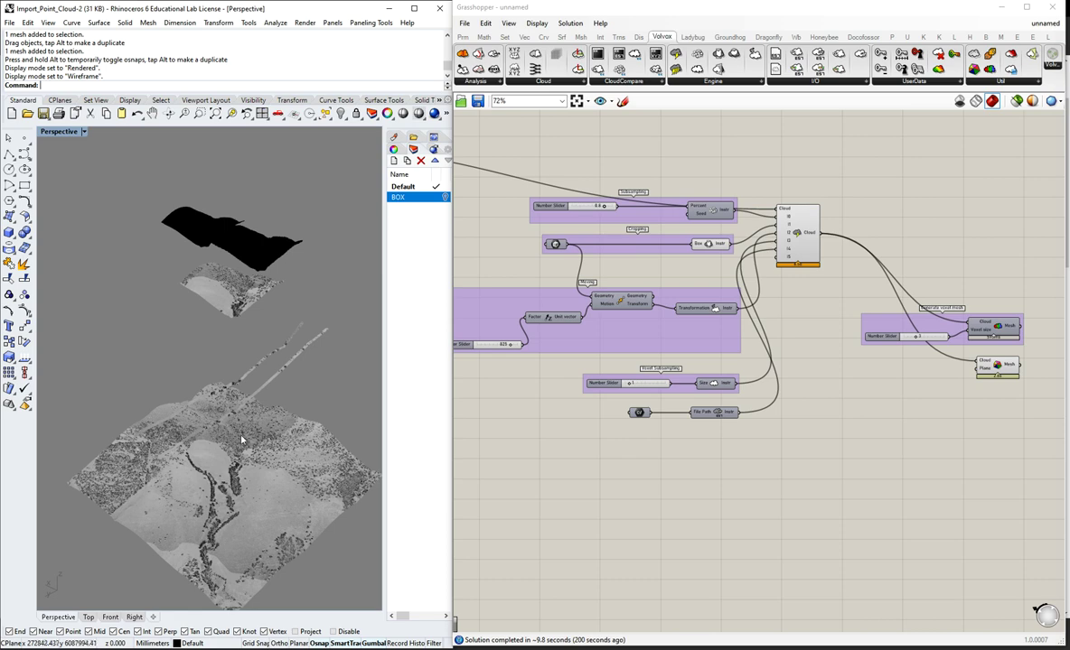
pyautogui.hotkey('alt', 'Tab')
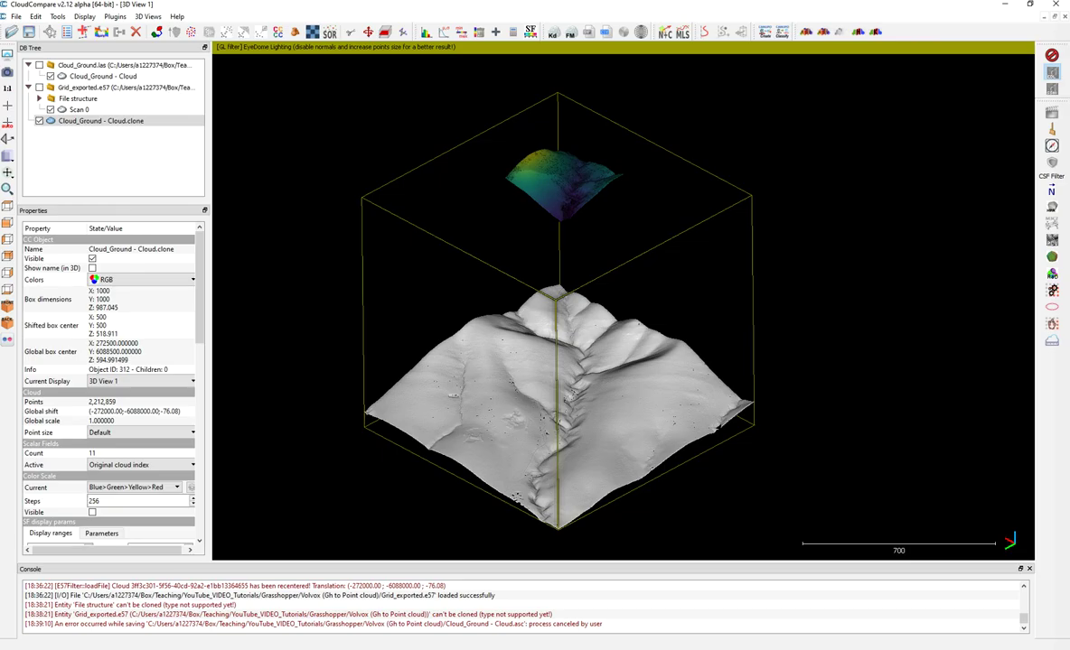
pyautogui.hotkey('alt', 'Tab')
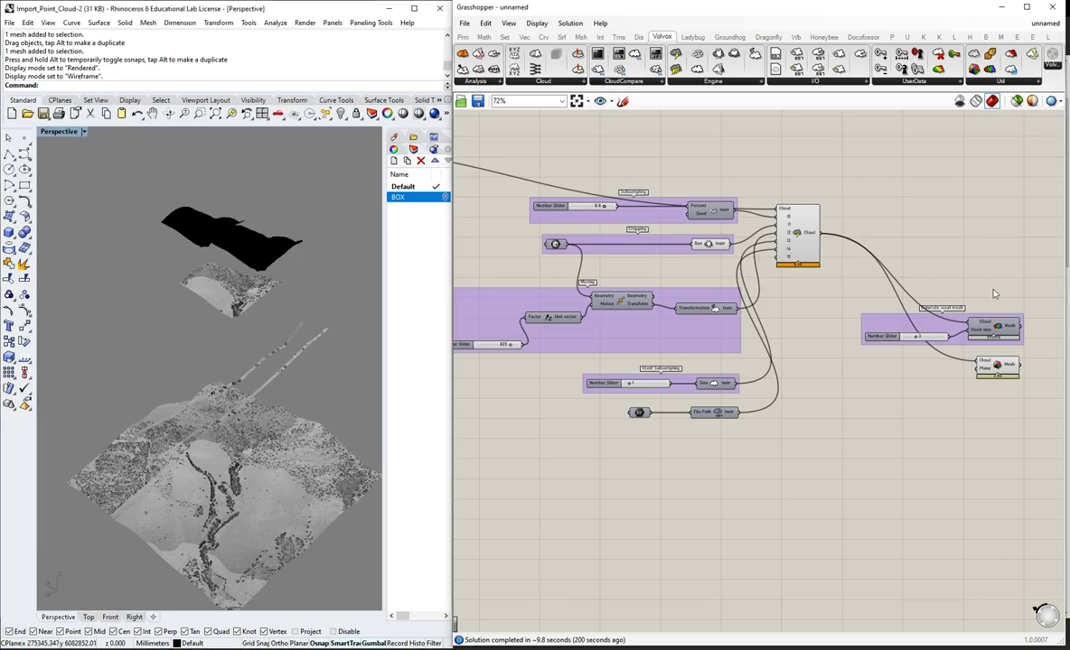
pyautogui.scroll(-5, 994, 293)
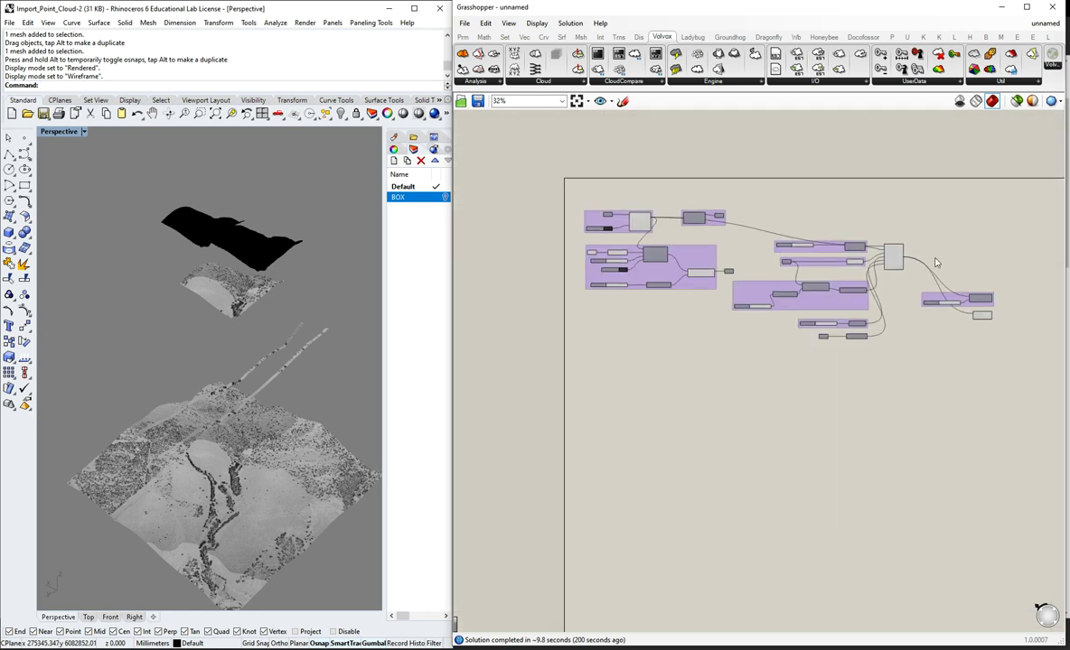
# - Examine the point clouds in Rhino's perspective view and compare them with the Grasshopper component groups
pyautogui.scroll(2, 795, 235)
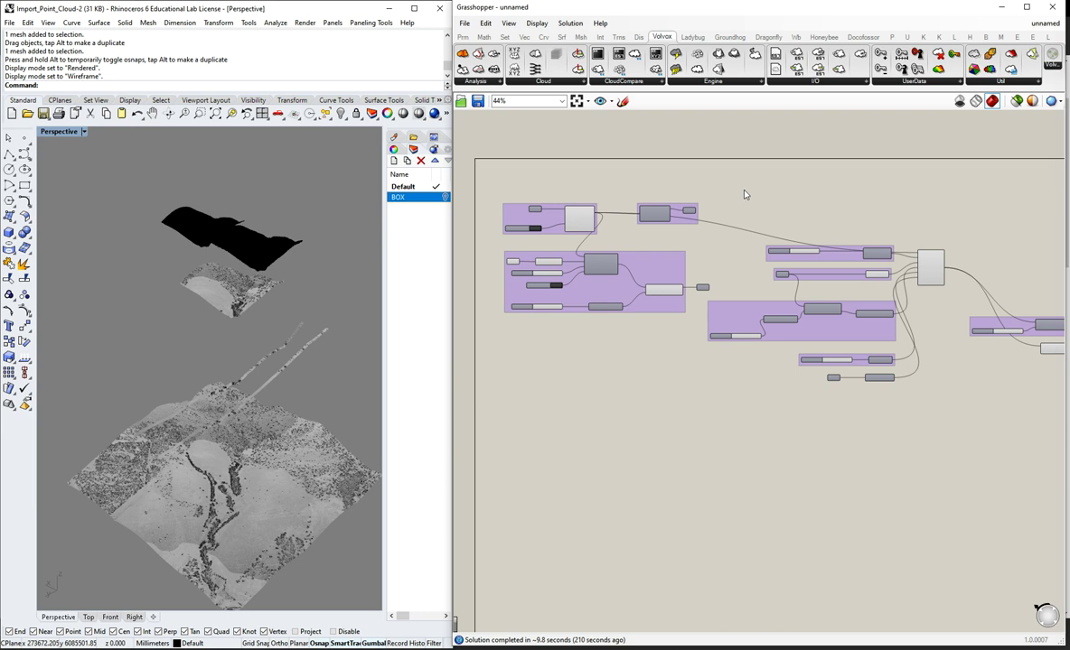
pyautogui.scroll(4, 253, 176)
pyautogui.scroll(-3, 199, 271)
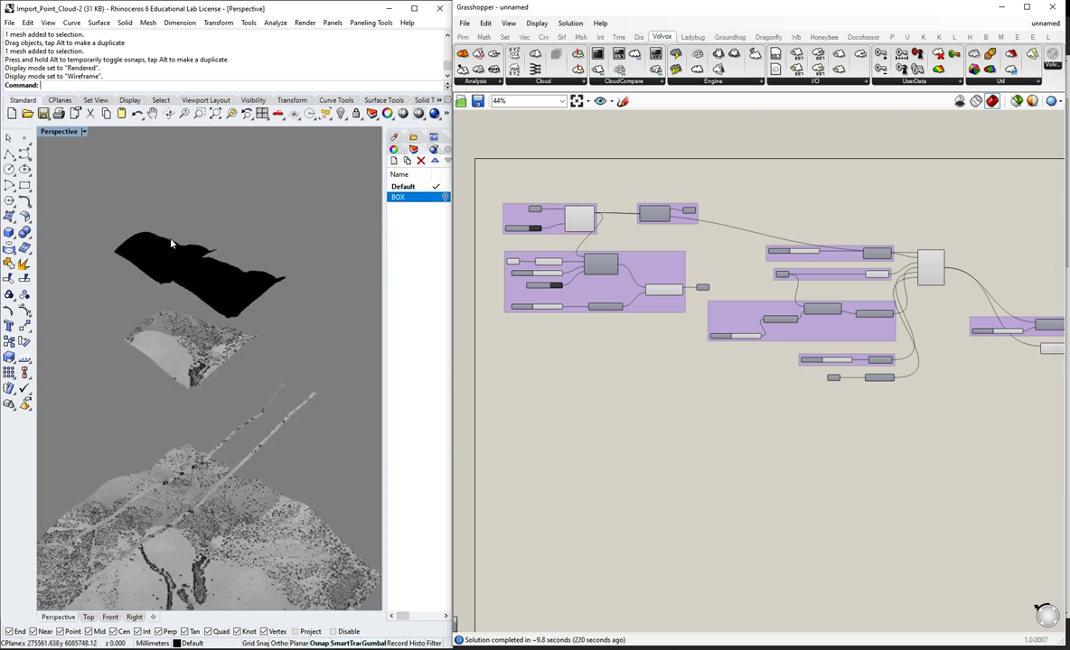
pyautogui.scroll(-6, 170, 242)
pyautogui.scroll(5, 153, 282)
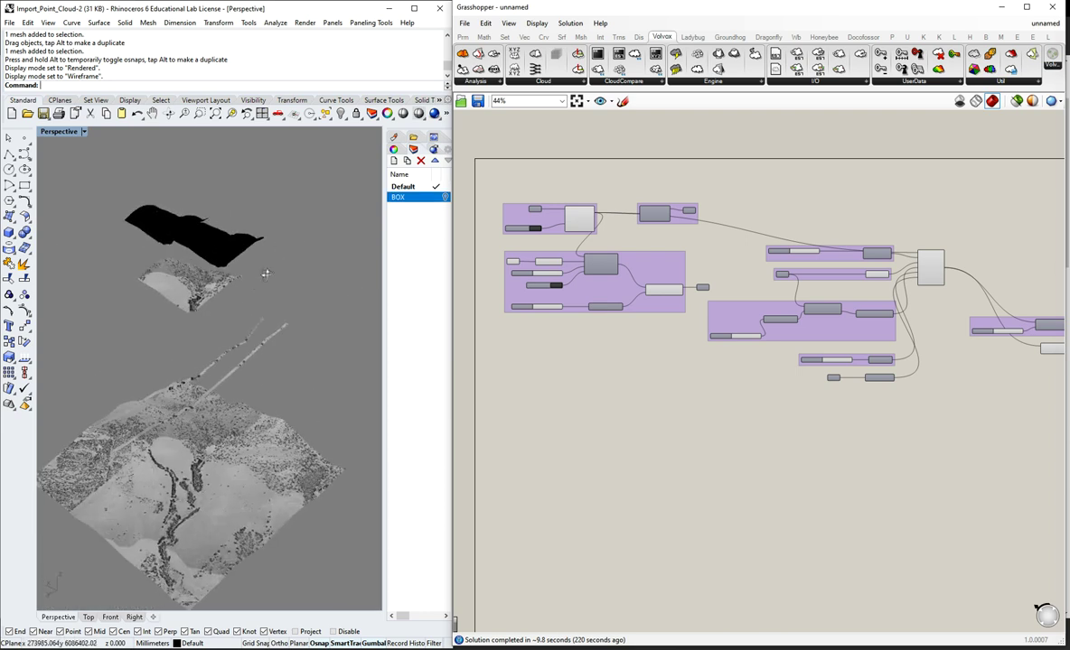
pyautogui.moveTo(266, 274); pyautogui.dragTo(307, 274, button='right')
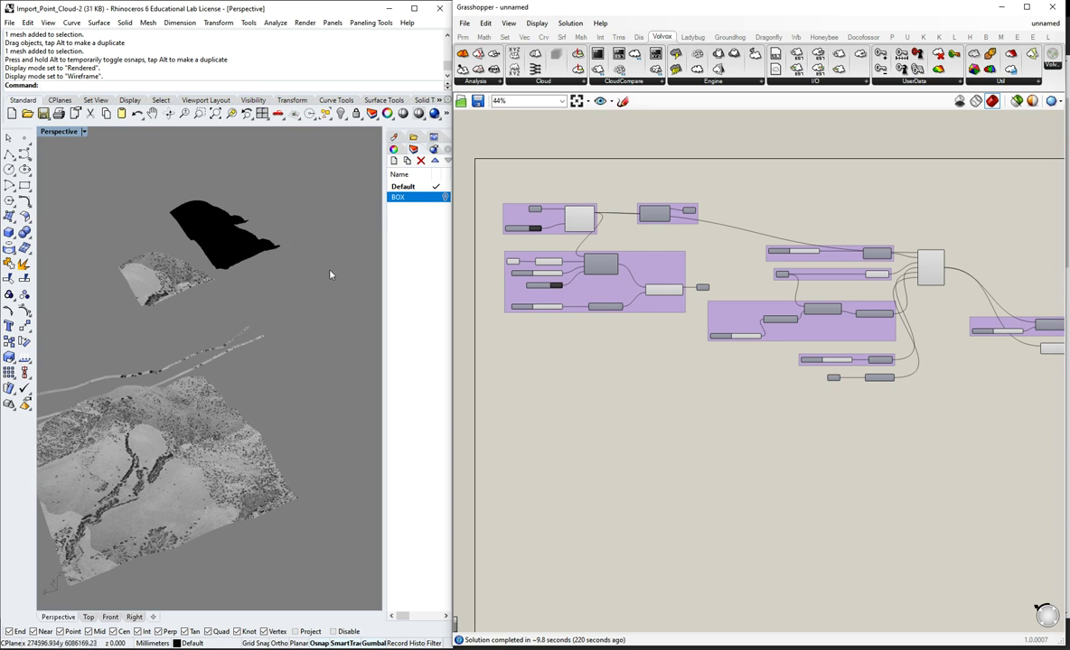
pyautogui.scroll(-2, 330, 274)
pyautogui.scroll(3, 250, 305)
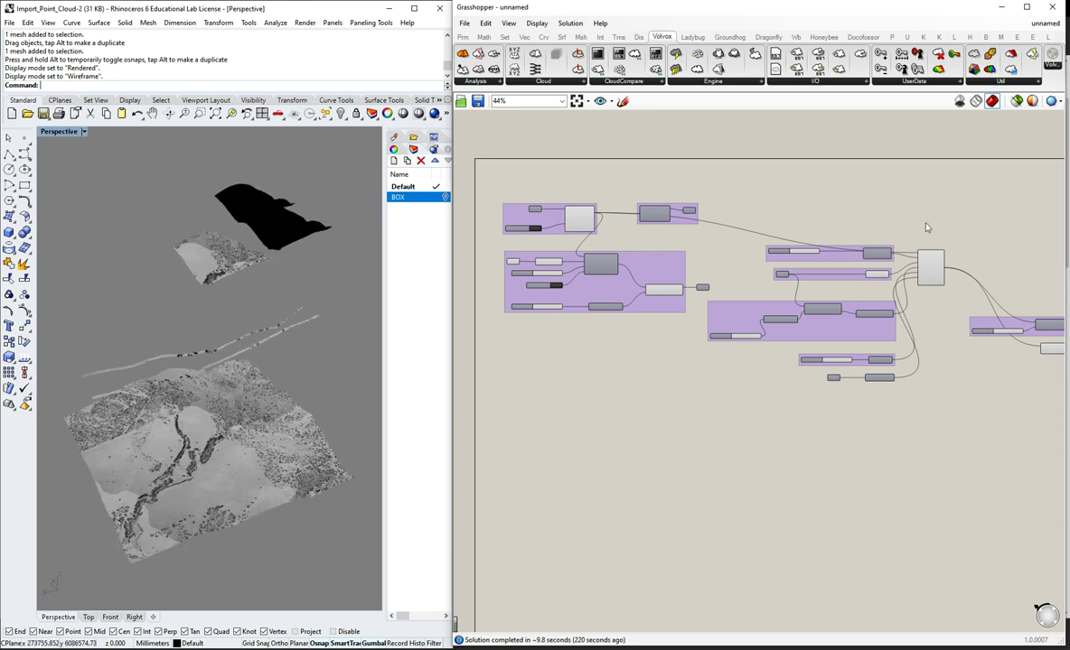
pyautogui.scroll(2, 962, 259)
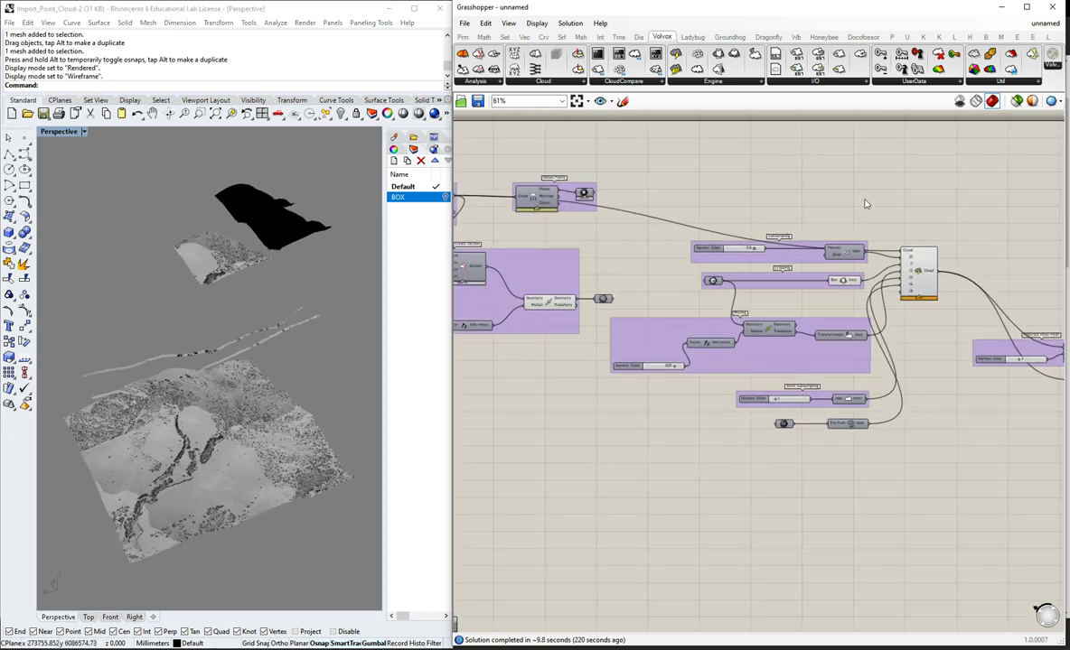
pyautogui.scroll(-2, 865, 204)
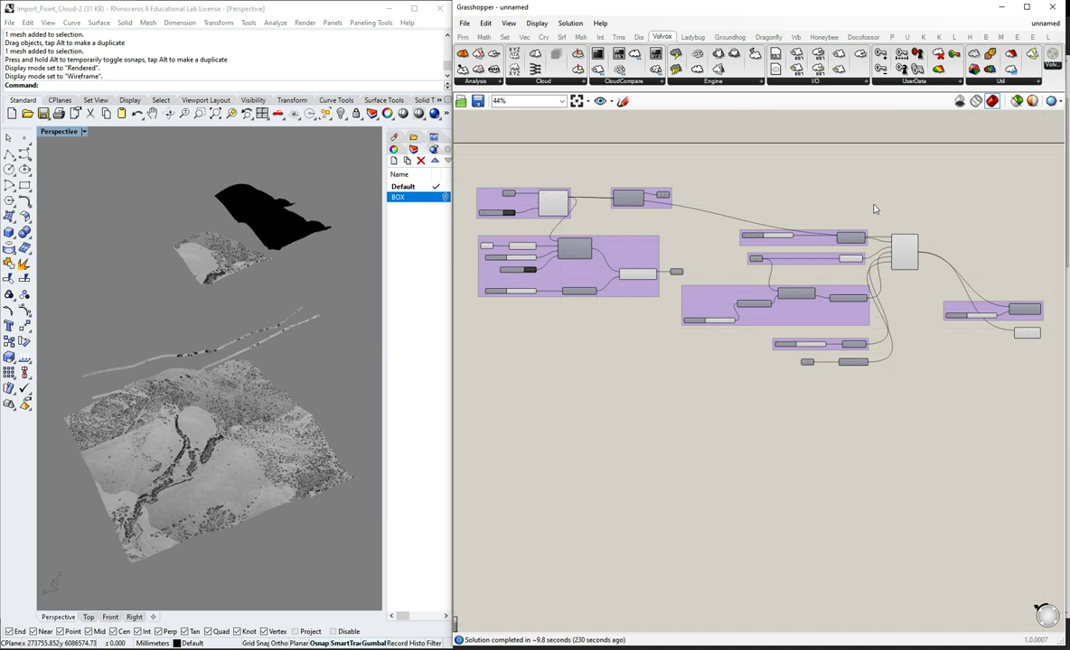
# - Switch to CloudCompare, hide Cloud_Ground - Cloud.clone, and select and display the original Cloud_Ground - Cloud from Cloud_Ground.las
pyautogui.click(201, 425)
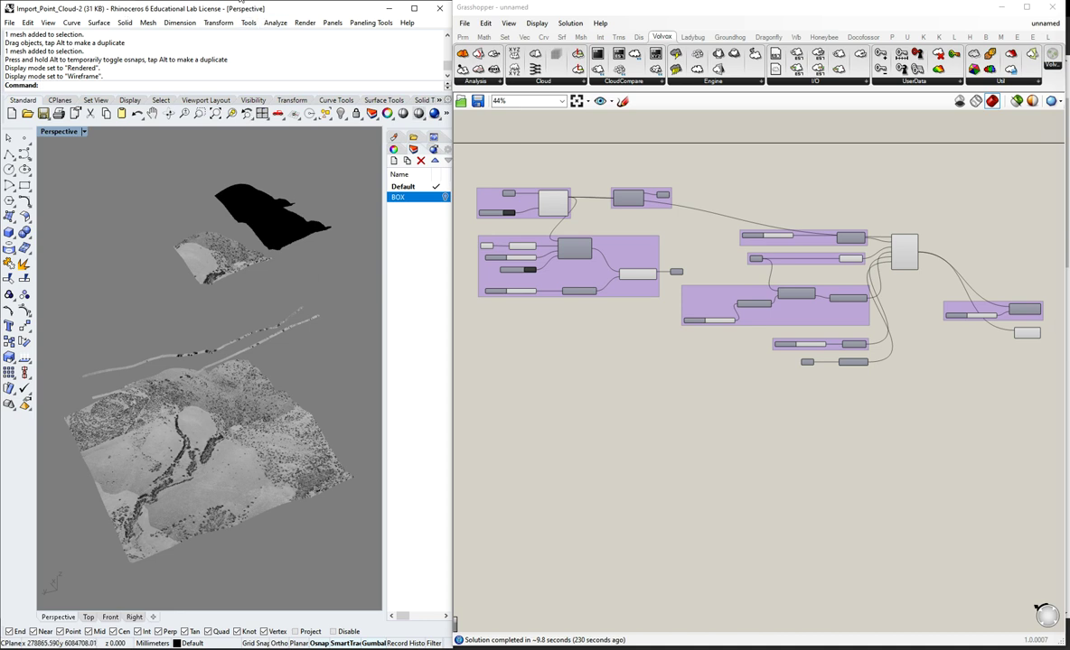
pyautogui.moveTo(239, 1)
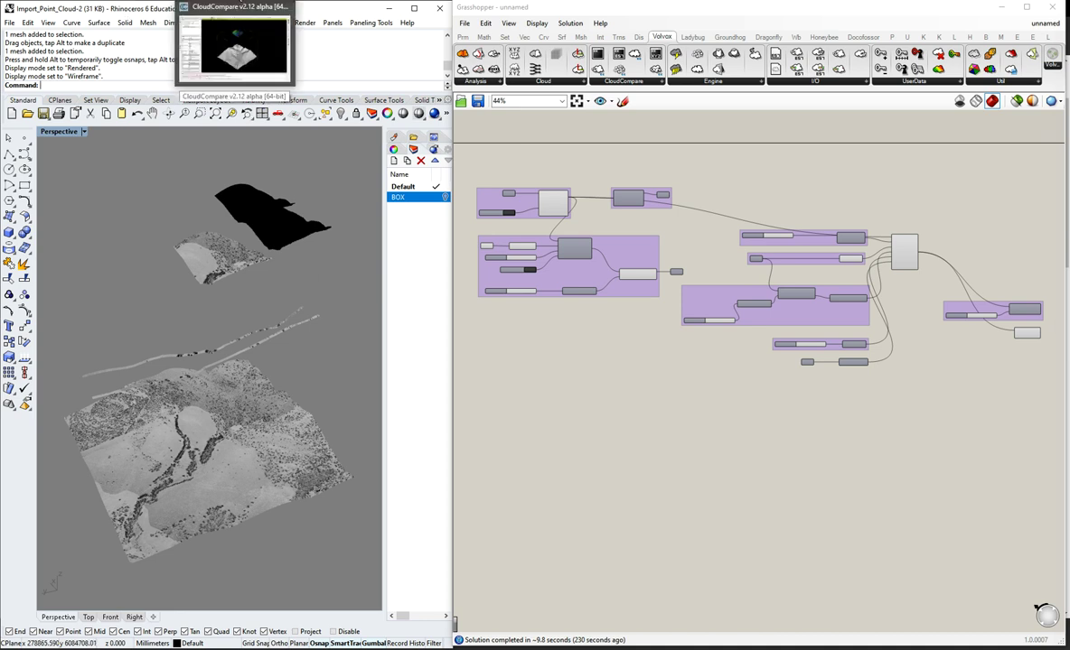
pyautogui.click(235, 45)
pyautogui.click(38, 120)
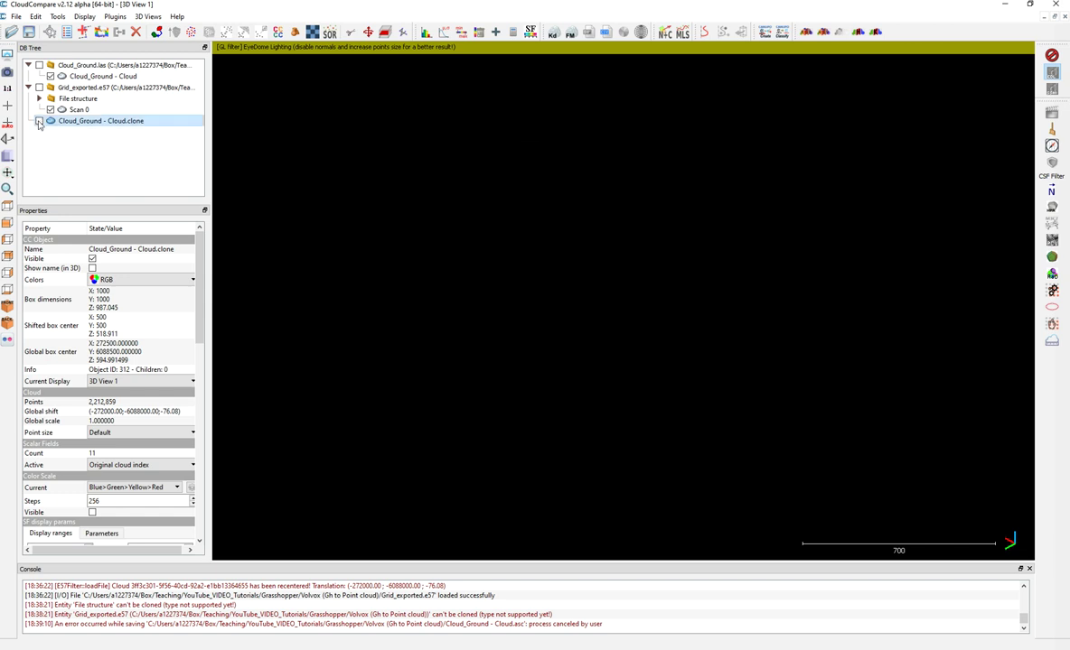
pyautogui.click(77, 78)
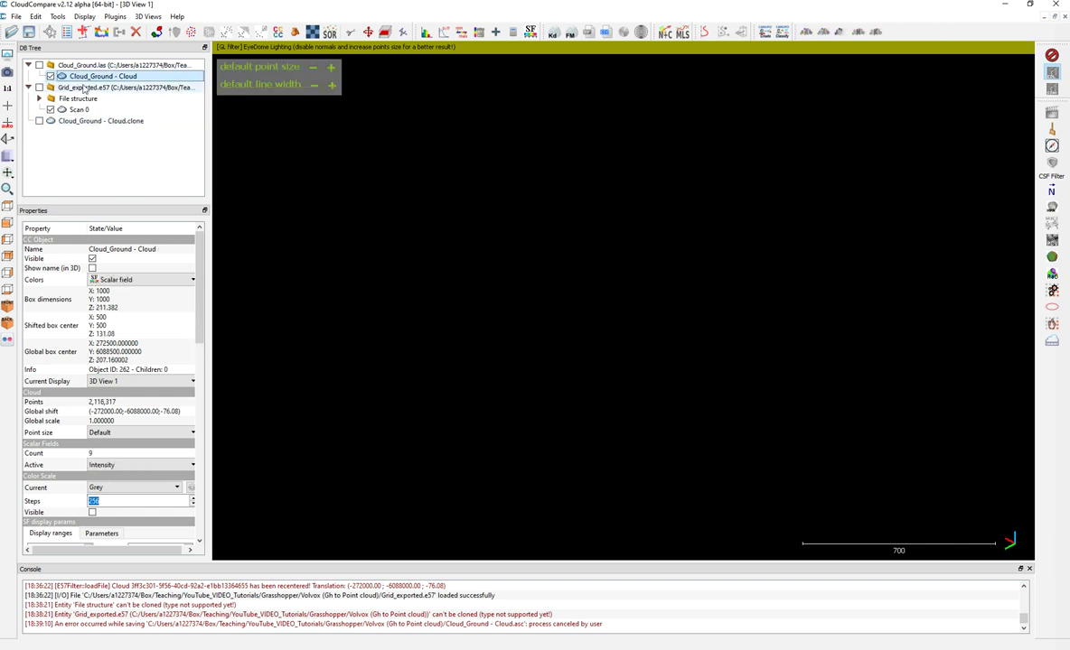
pyautogui.click(39, 65)
pyautogui.moveTo(596, 371); pyautogui.dragTo(594, 331, button='right')
pyautogui.scroll(2, 539, 369)
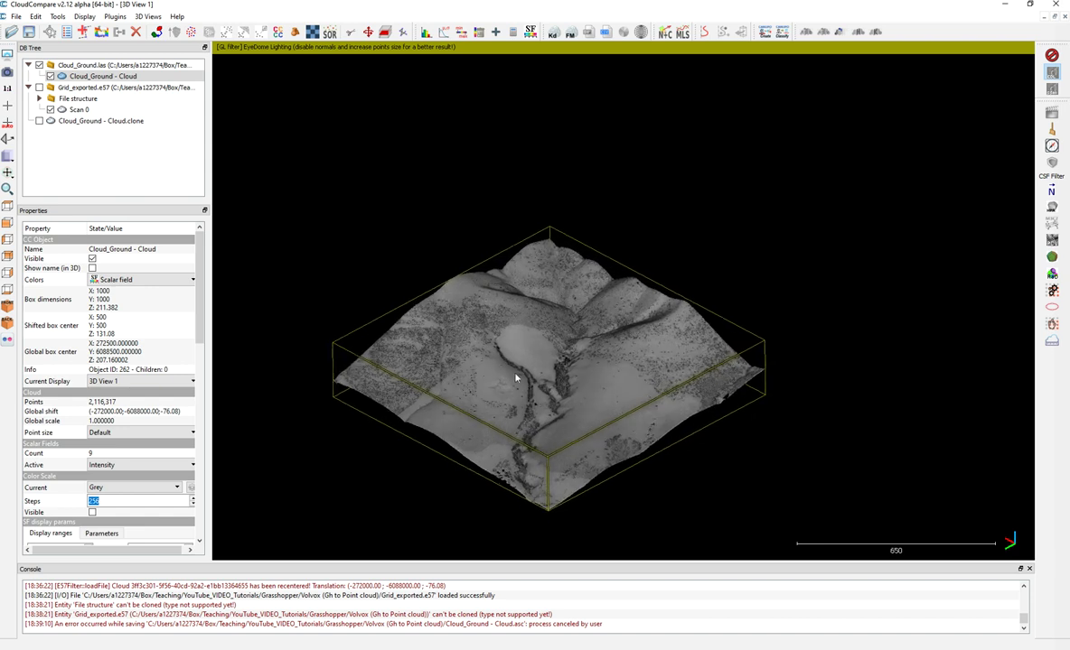
pyautogui.scroll(1, 477, 348)
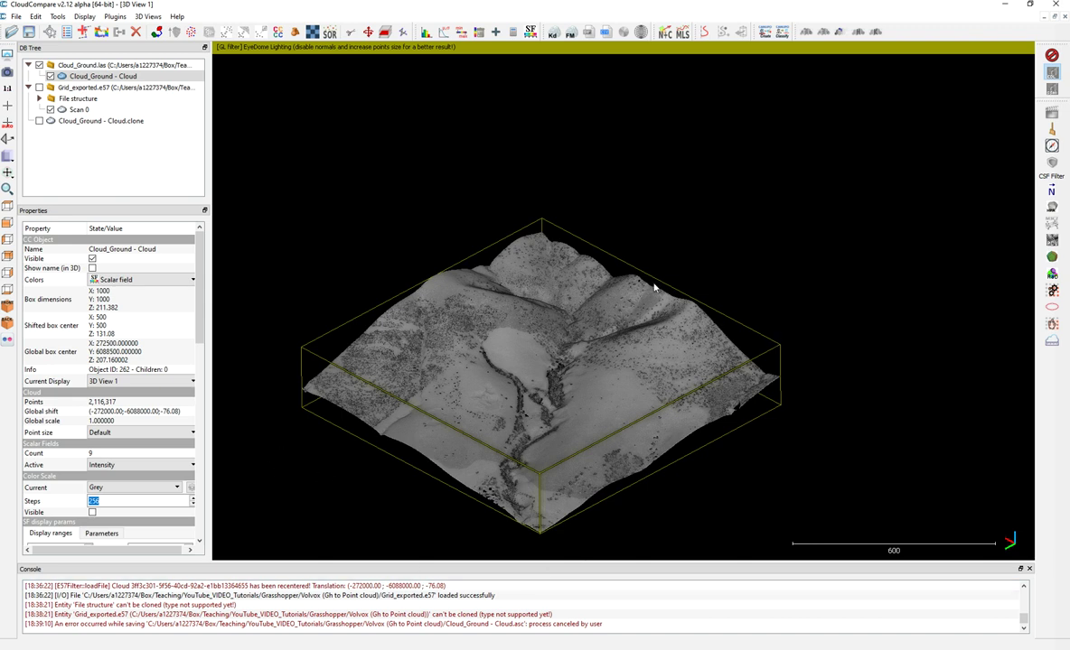
pyautogui.scroll(3, 539, 350)
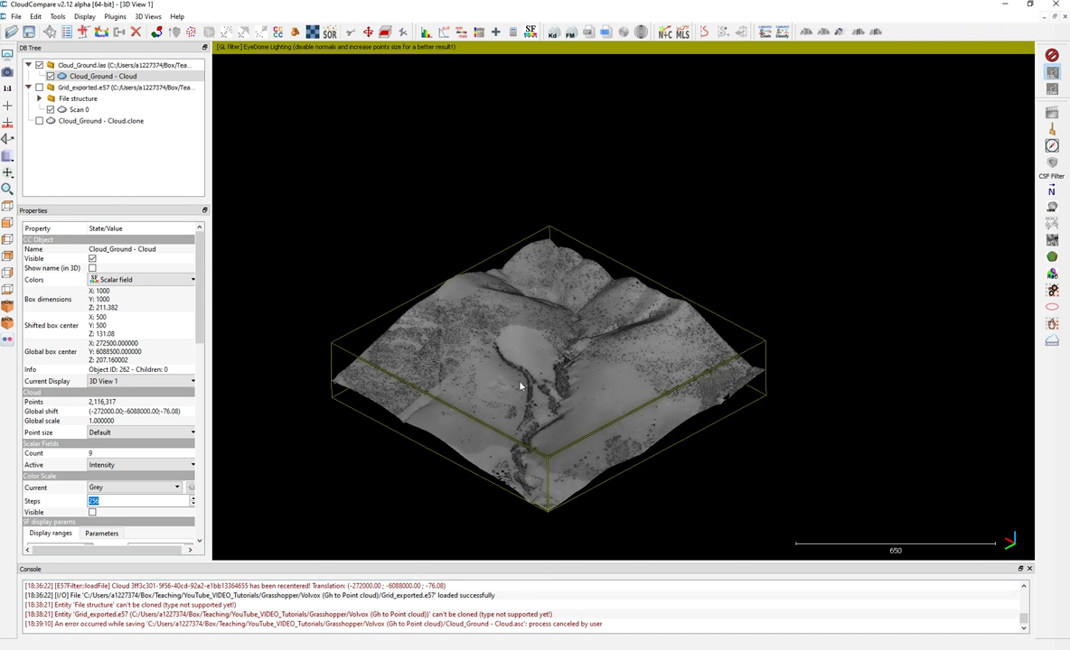
# - Apply a single muted khaki basic color to the Cloud_Ground - Cloud point cloud
pyautogui.moveTo(540, 351); pyautogui.dragTo(574, 331, button='right')
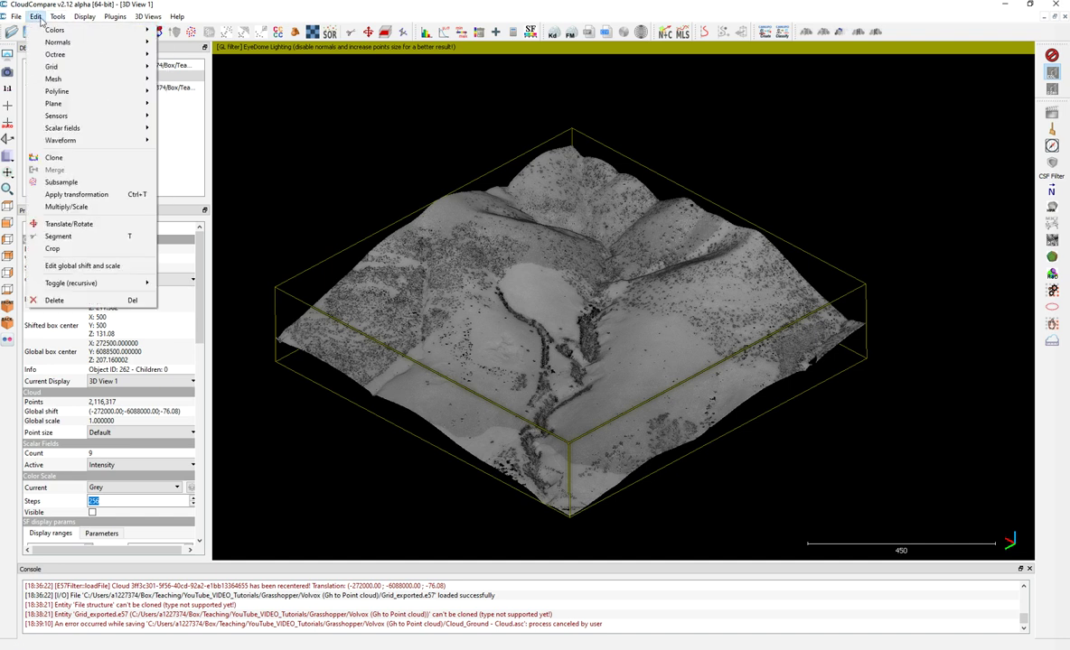
pyautogui.moveTo(90, 30)
pyautogui.click(212, 34)
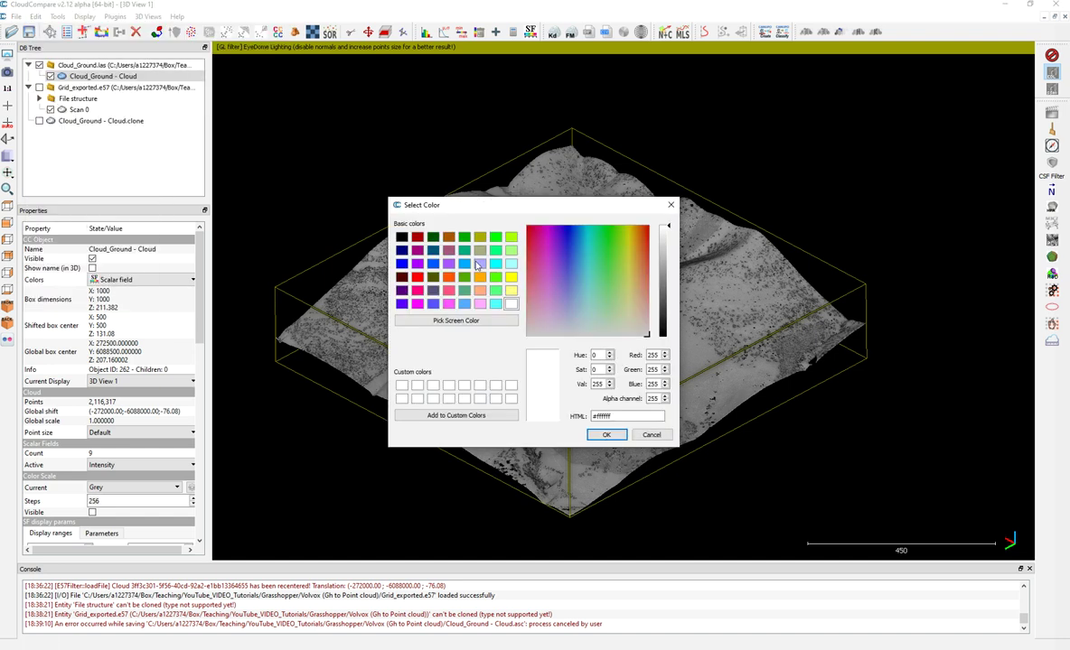
pyautogui.click(479, 250)
pyautogui.click(605, 435)
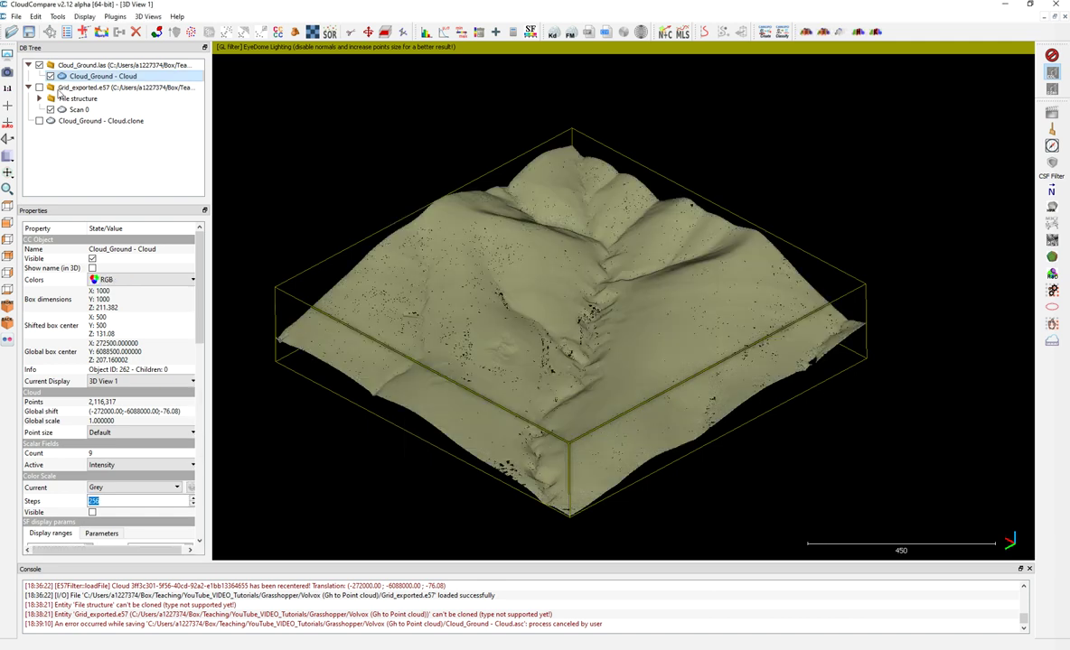
# - Save the colored cloud as an E57 cloud file named Grid_Ground_coloured in the Volvox (Gh to Point cloud) folder
pyautogui.click(29, 33)
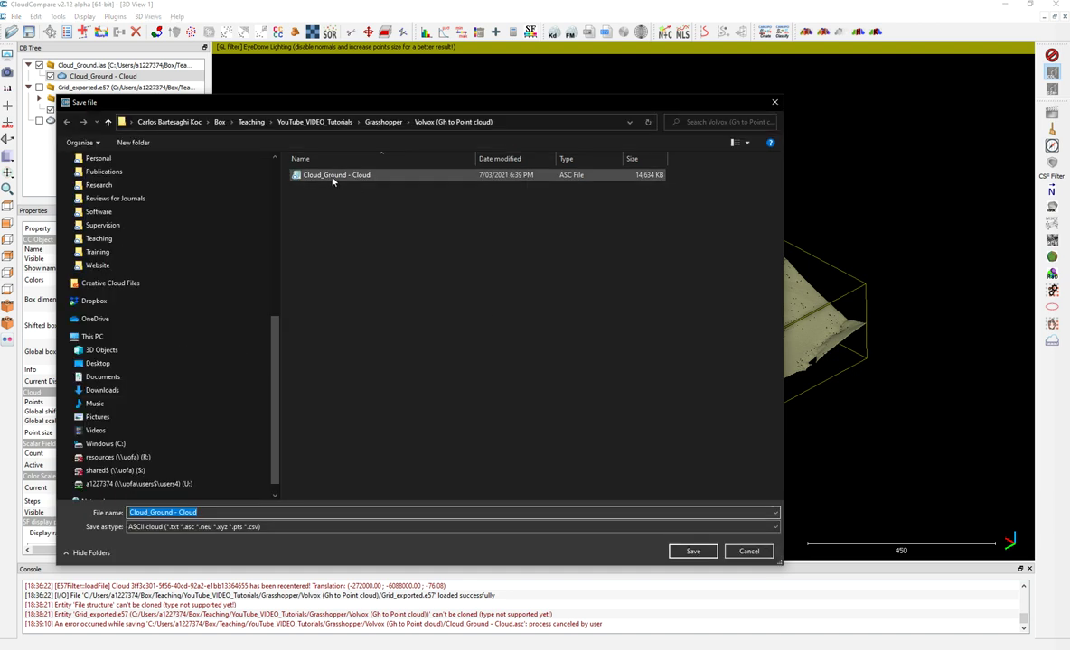
pyautogui.click(283, 526)
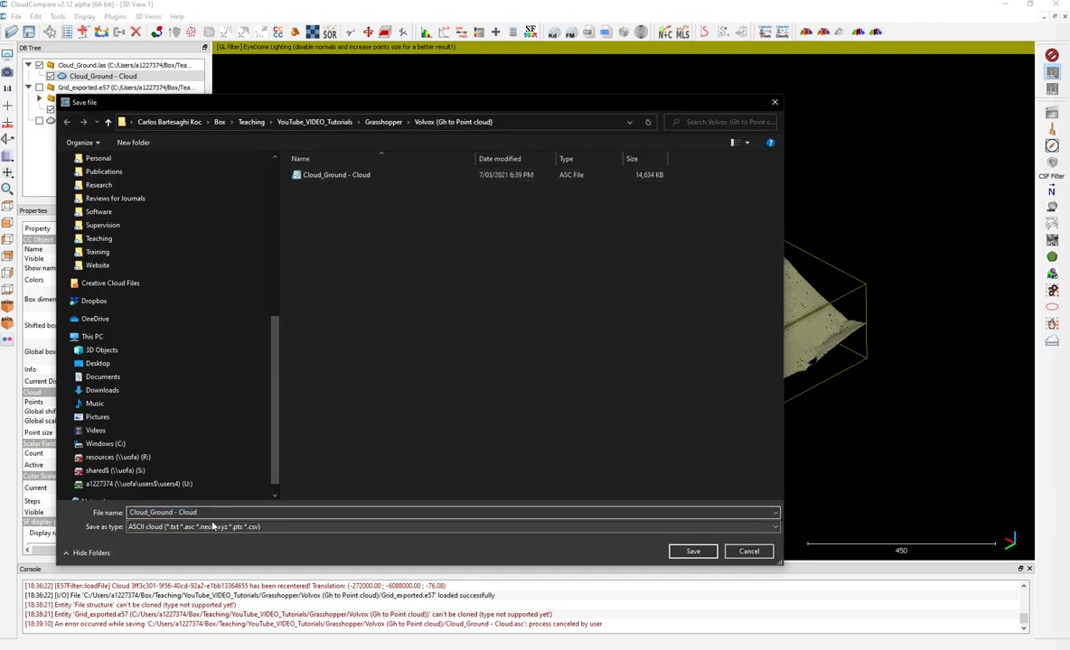
pyautogui.click(149, 440)
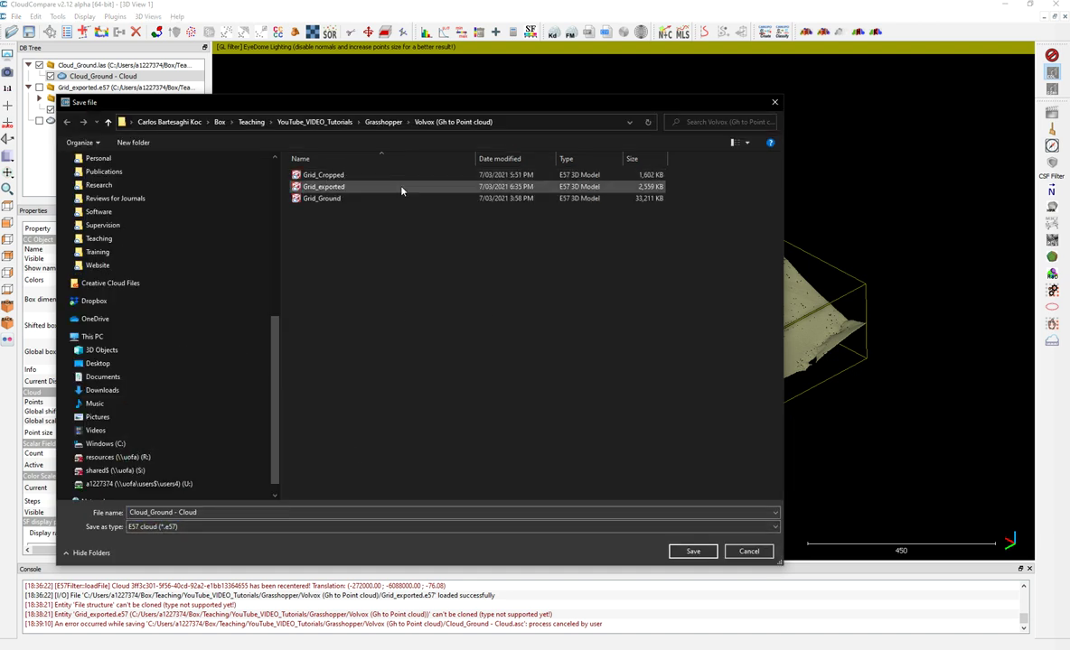
pyautogui.click(332, 198)
pyautogui.click(175, 512)
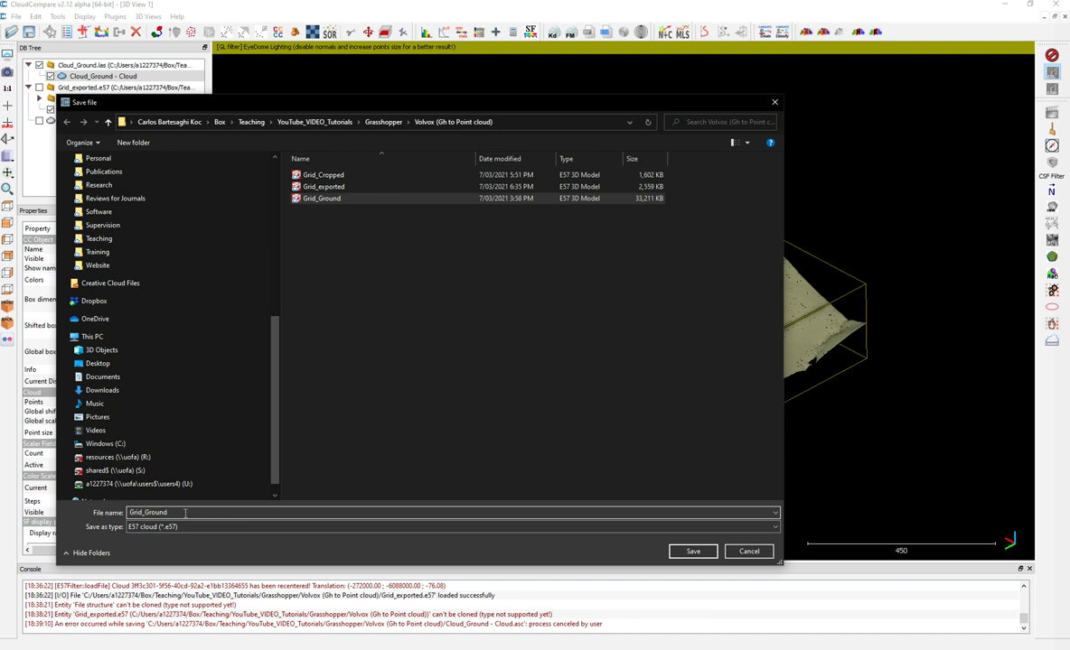
pyautogui.write('_coloured')
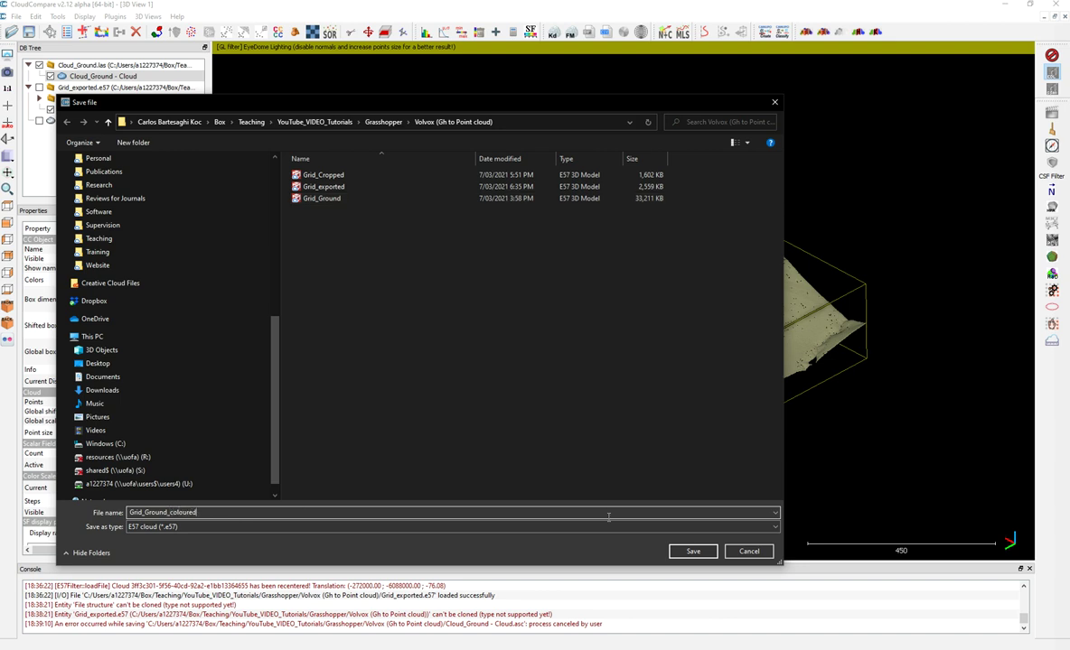
pyautogui.press('Return')
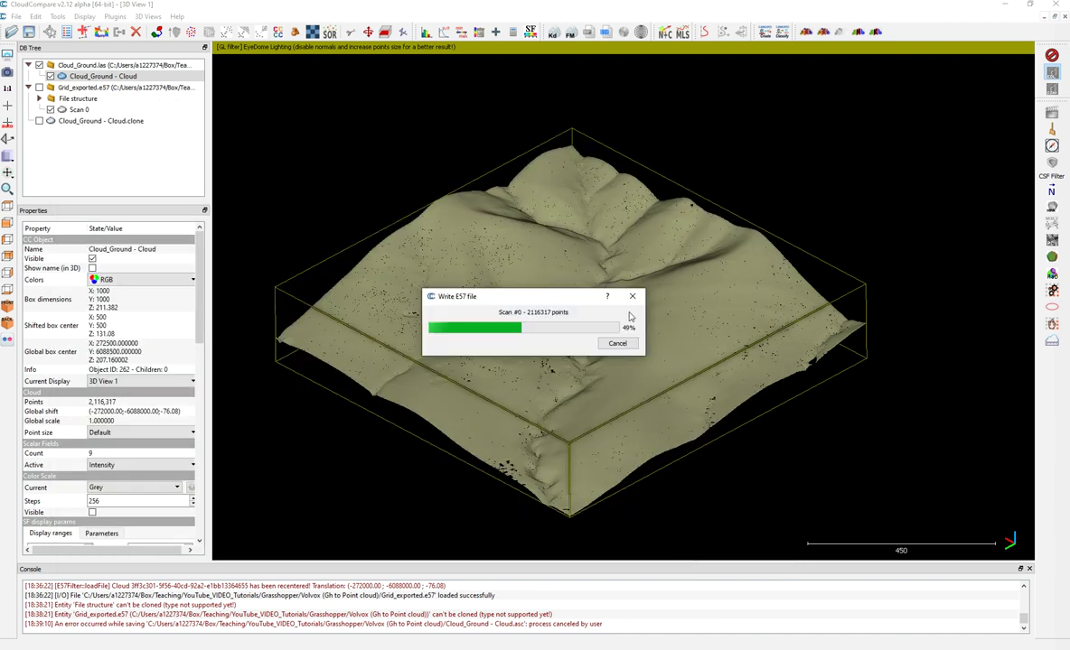
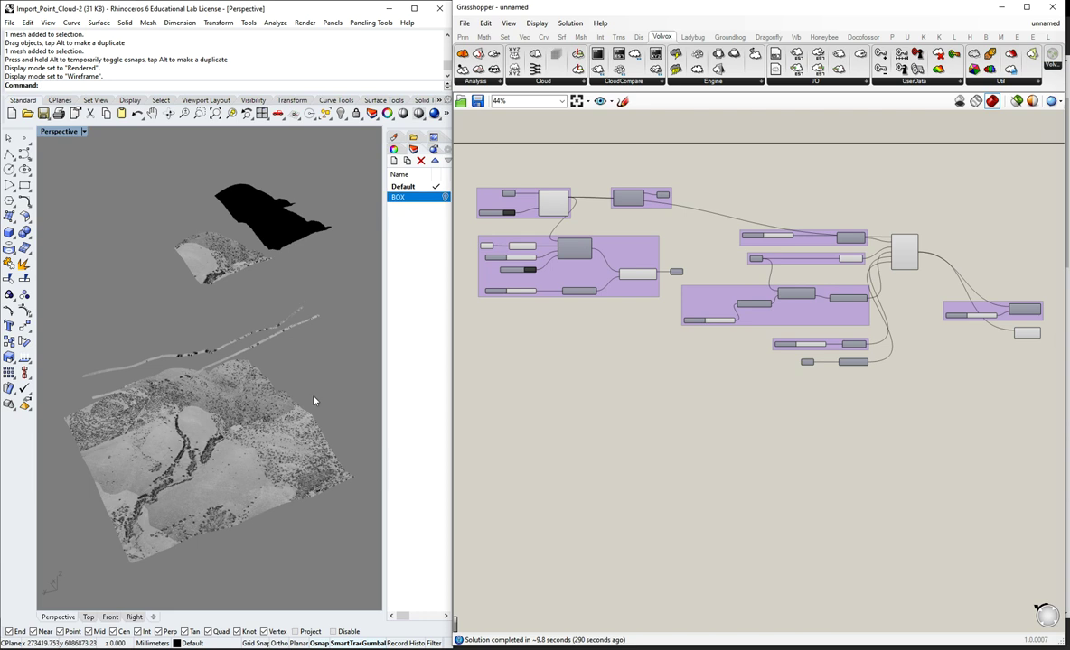
# - Return to Rhino and Grasshopper and disable the preview of the loader component in the Load e57 point cloud group
pyautogui.scroll(-2, 609, 177)
pyautogui.scroll(2, 621, 179)
pyautogui.click(562, 192)
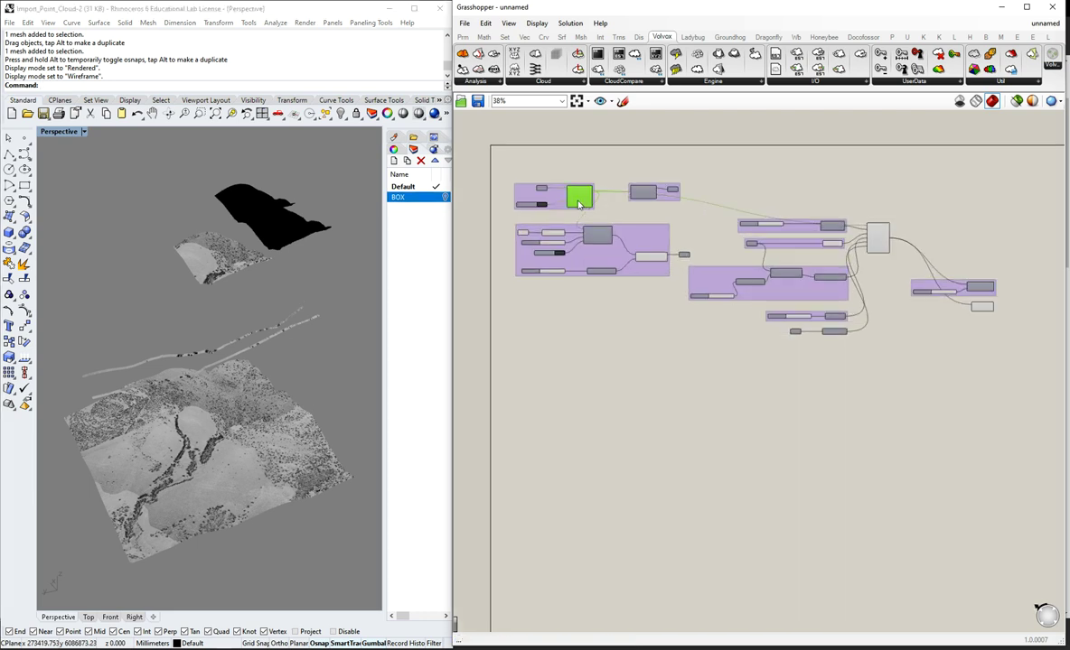
pyautogui.scroll(3, 527, 189)
pyautogui.click(533, 158)
pyautogui.scroll(2, 533, 177)
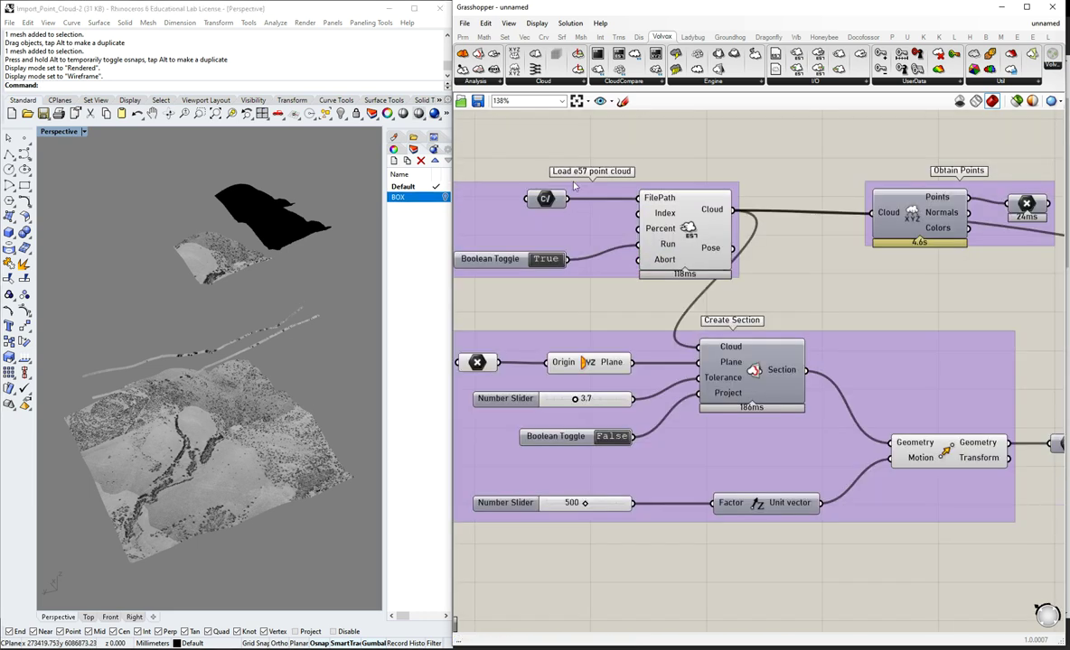
pyautogui.scroll(-4, 714, 230)
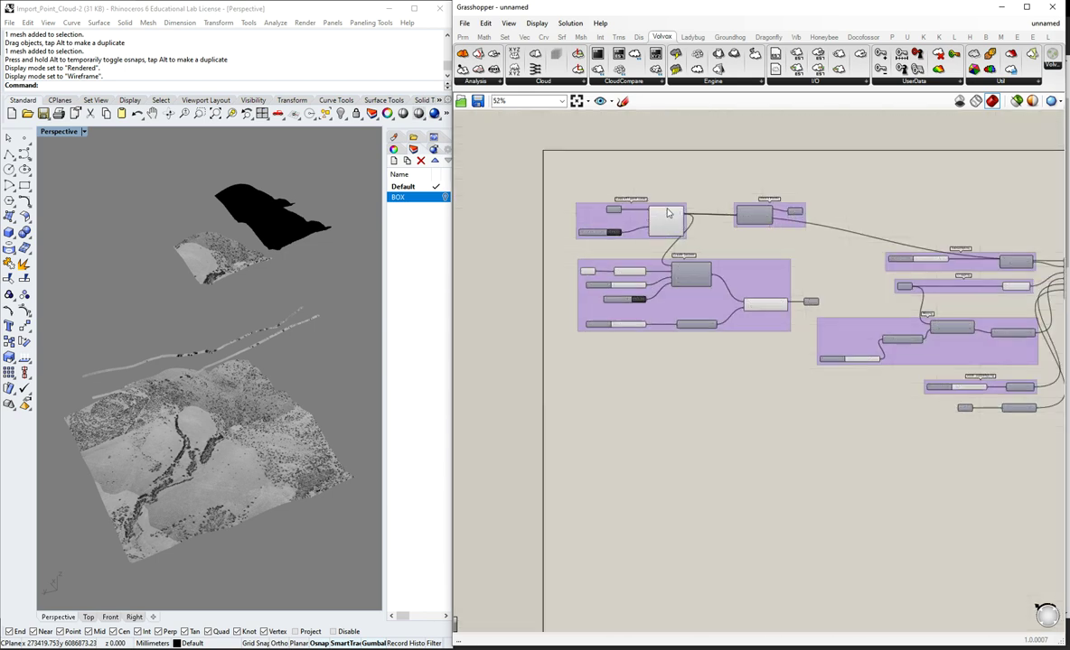
pyautogui.scroll(2, 663, 233)
pyautogui.middleClick(668, 226)
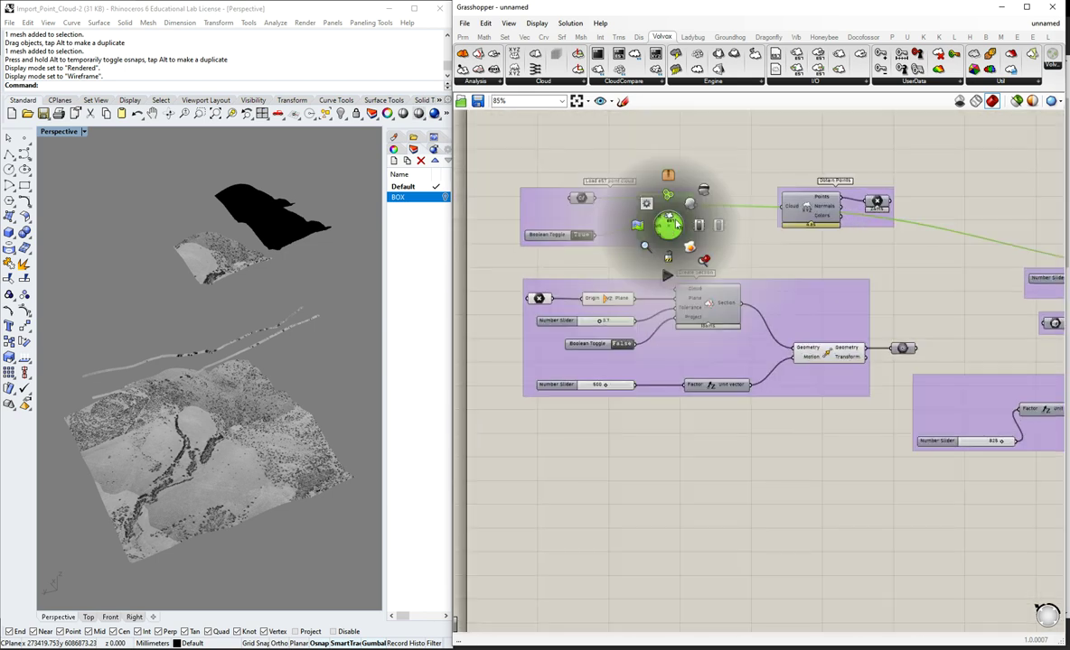
pyautogui.click(706, 191)
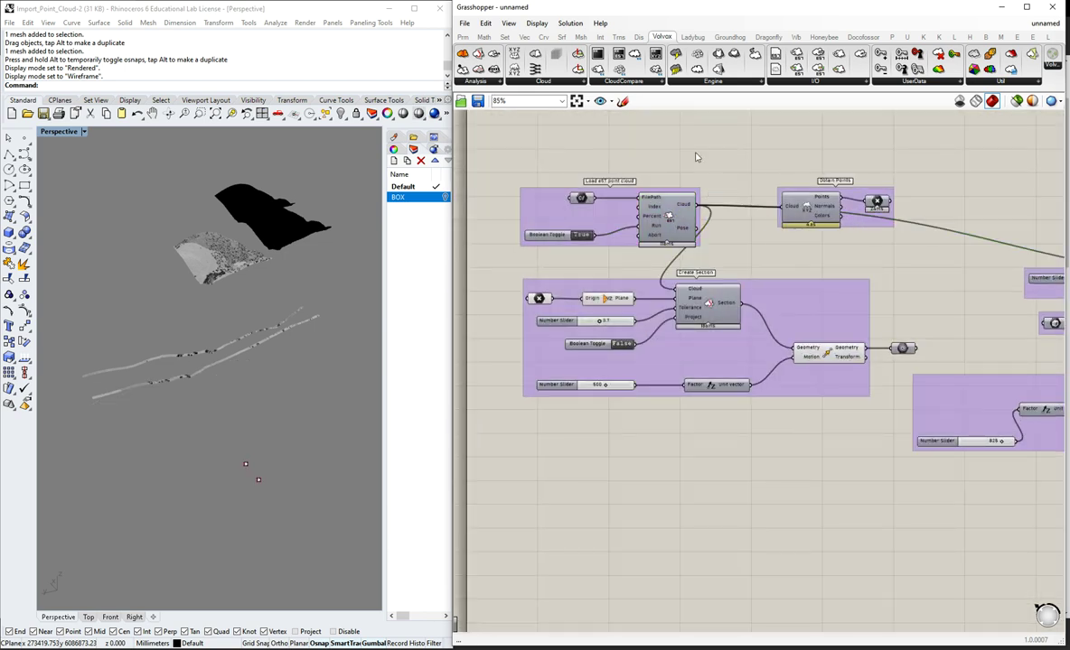
# - Duplicate the file path, Boolean Toggle and E57 loader components into the empty canvas area below the Create Section group
pyautogui.click(666, 217)
pyautogui.click(507, 176)
pyautogui.click(541, 208)
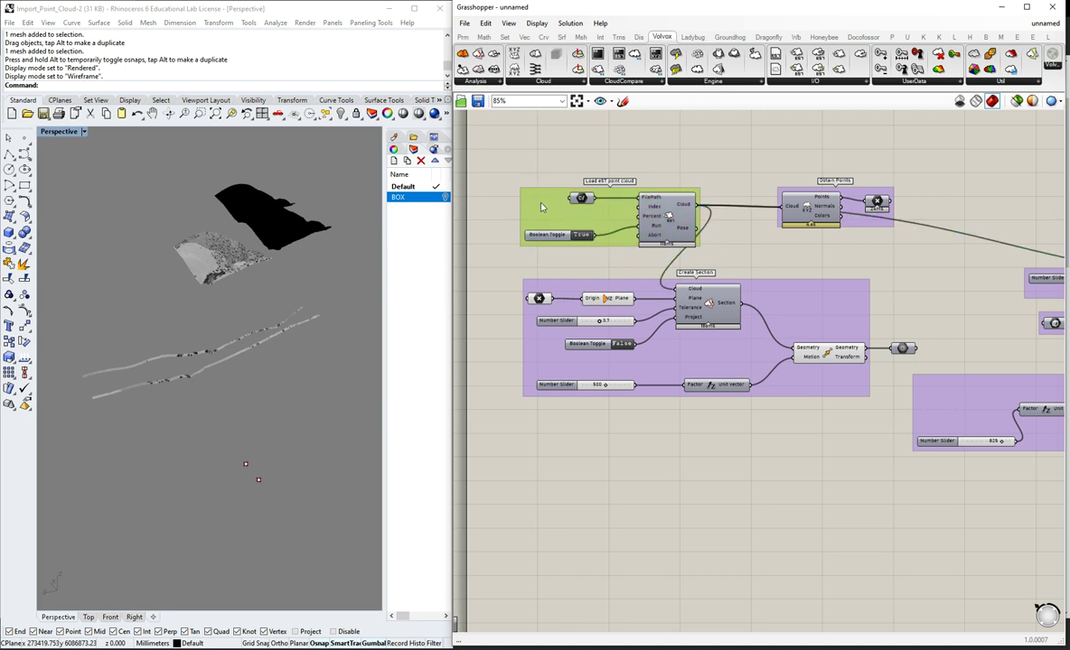
pyautogui.keyDown('alt'); pyautogui.moveTo(541, 207); pyautogui.dragTo(574, 537); pyautogui.keyUp('alt')
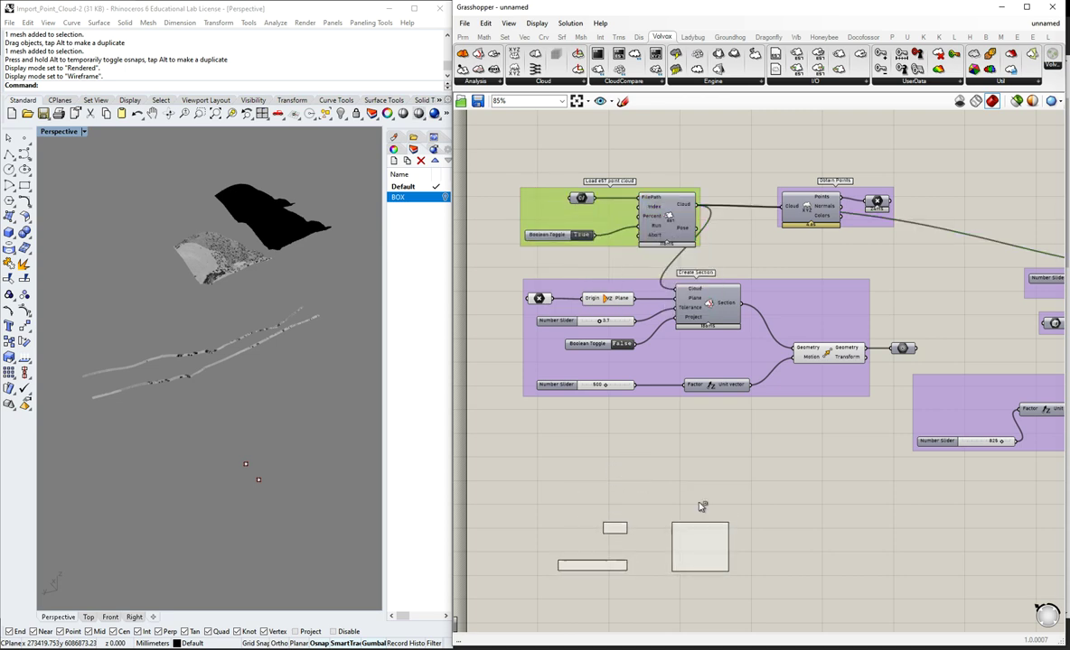
pyautogui.moveTo(702, 507); pyautogui.dragTo(702, 508)
pyautogui.click(747, 509)
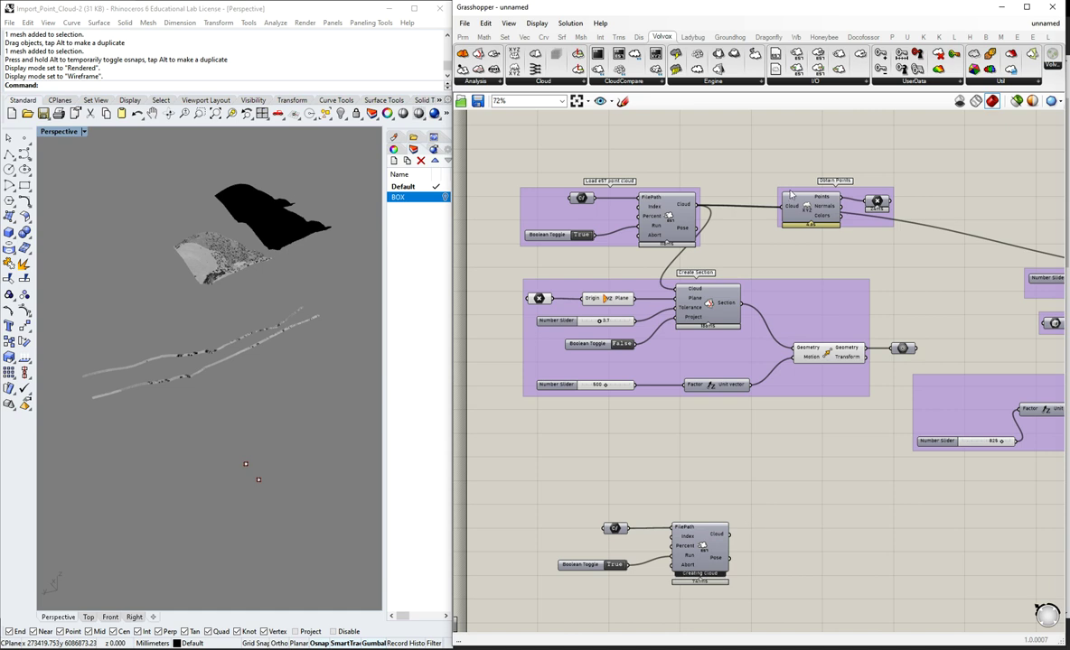
pyautogui.scroll(-3, 790, 193)
pyautogui.scroll(-2, 626, 210)
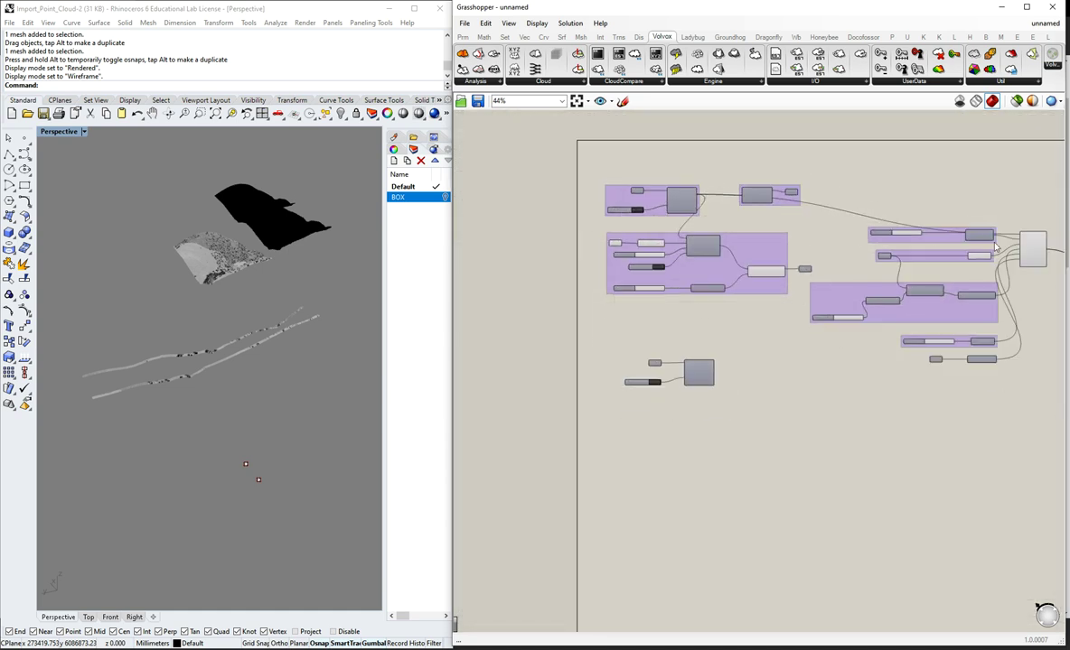
pyautogui.scroll(2, 636, 200)
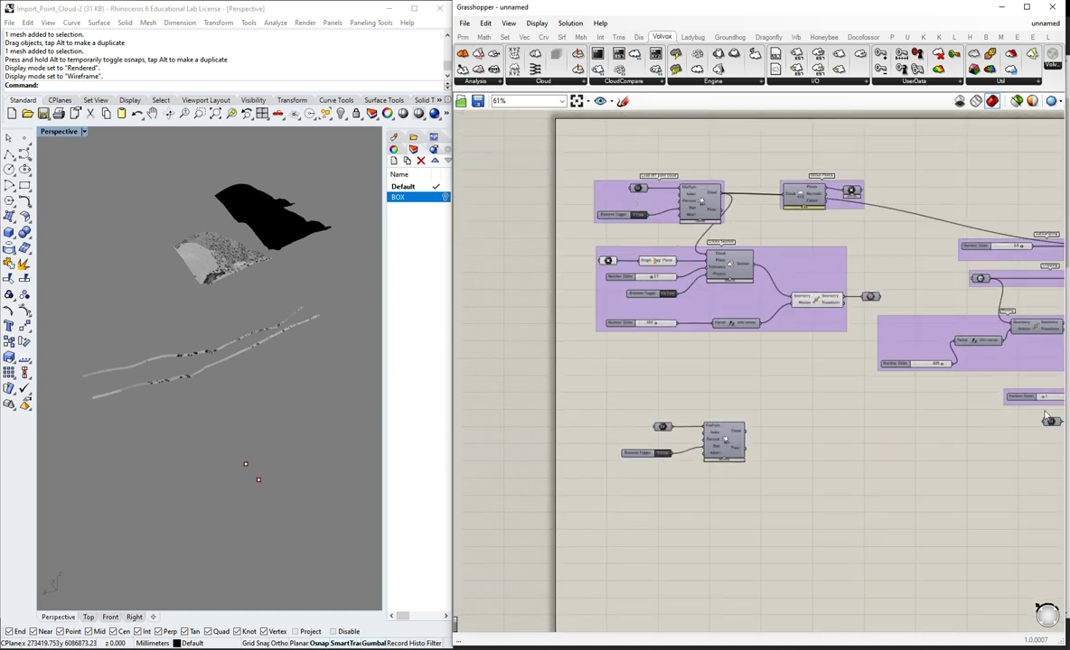
pyautogui.scroll(4, 632, 425)
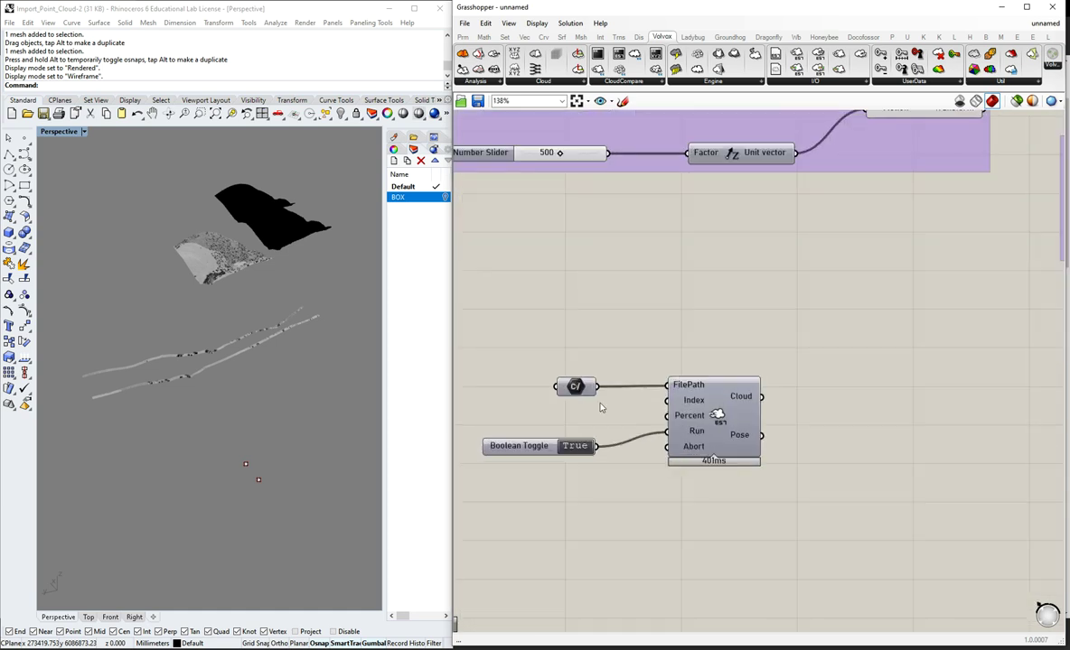
# - Set the duplicated loader's Boolean Toggle to False and assign the Grid_Ground_coloured E57 file to its file path parameter
pyautogui.click(575, 390)
pyautogui.click(571, 448)
pyautogui.rightClick(580, 385)
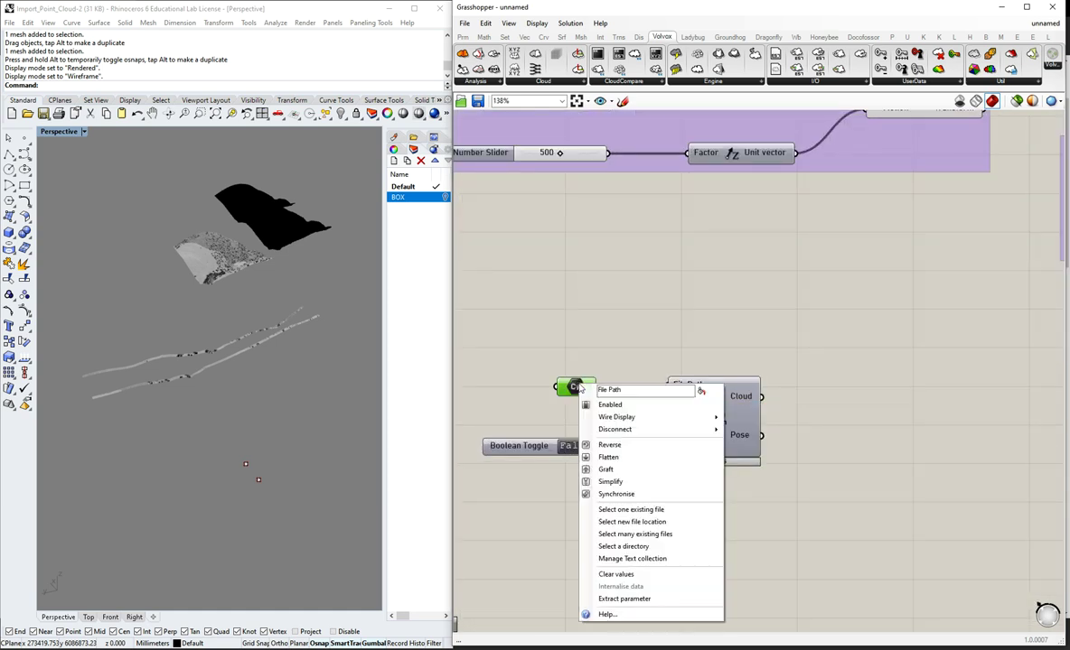
pyautogui.click(629, 512)
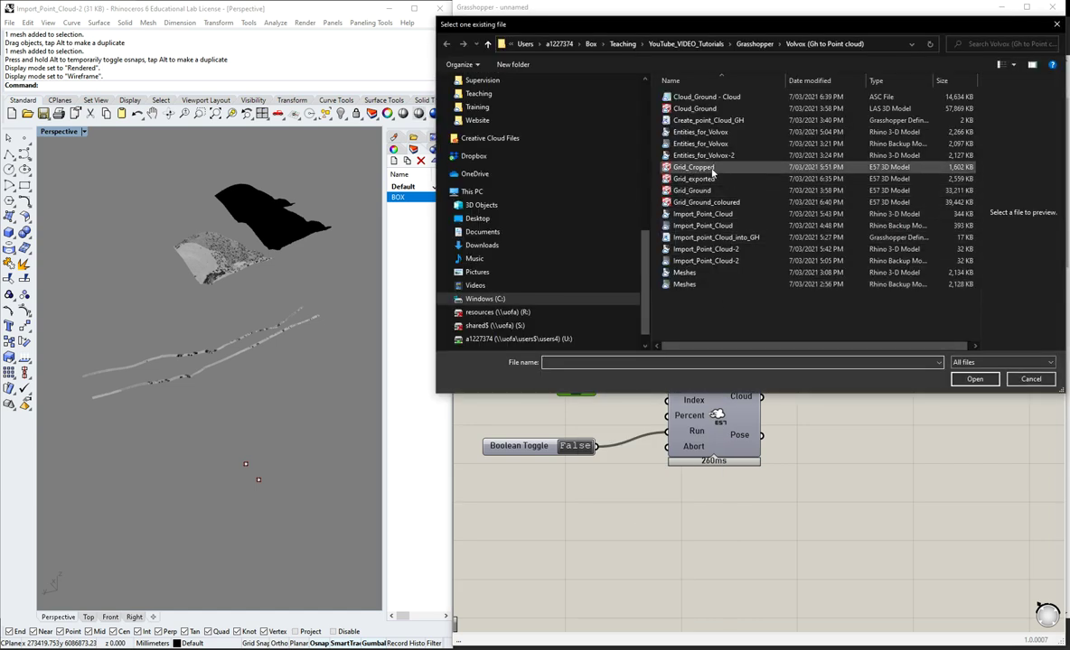
pyautogui.click(706, 201)
pyautogui.click(974, 379)
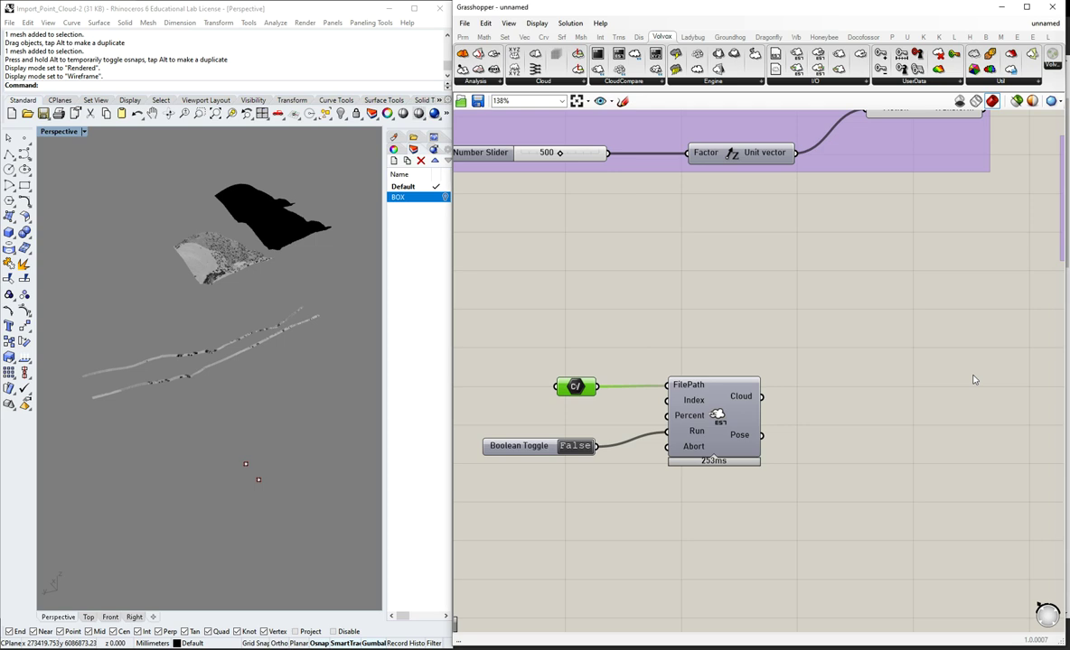
pyautogui.click(611, 415)
pyautogui.rightClick(581, 393)
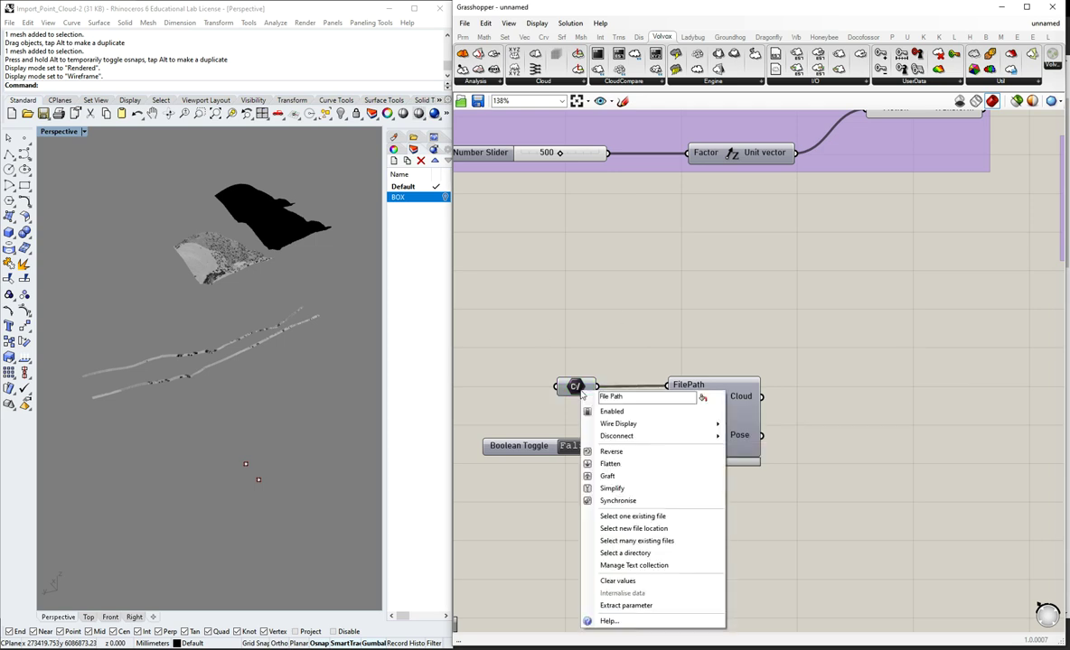
pyautogui.click(603, 267)
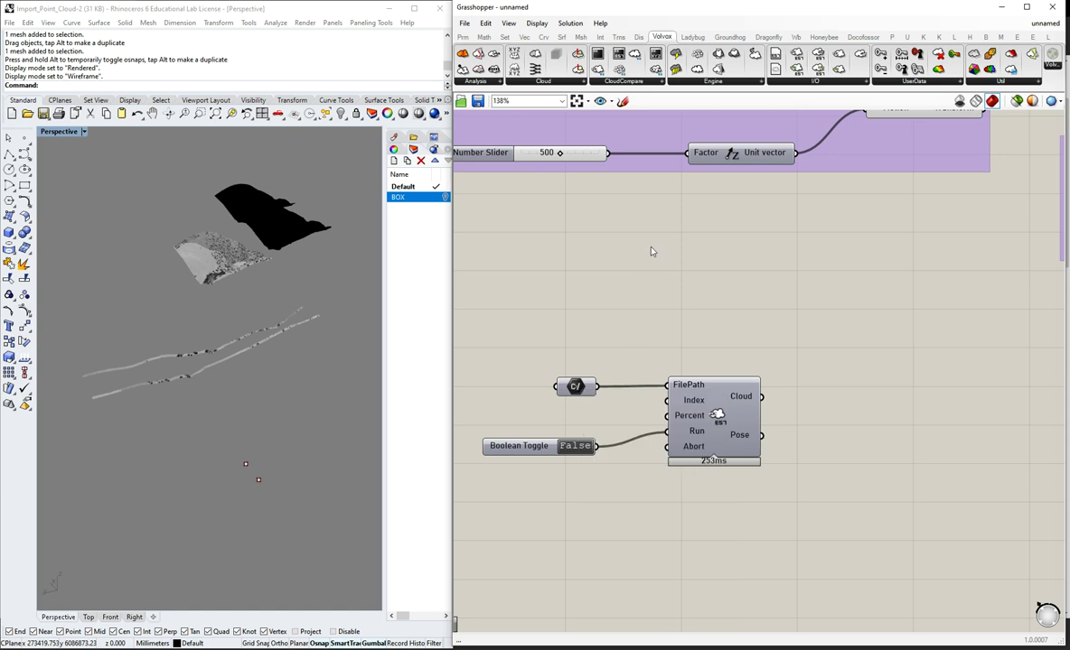
# - Add a Panel showing the file path parameter's output, widen it to fit the full path and place it just above the duplicated loader
pyautogui.doubleClick(650, 246)
pyautogui.write('panel')
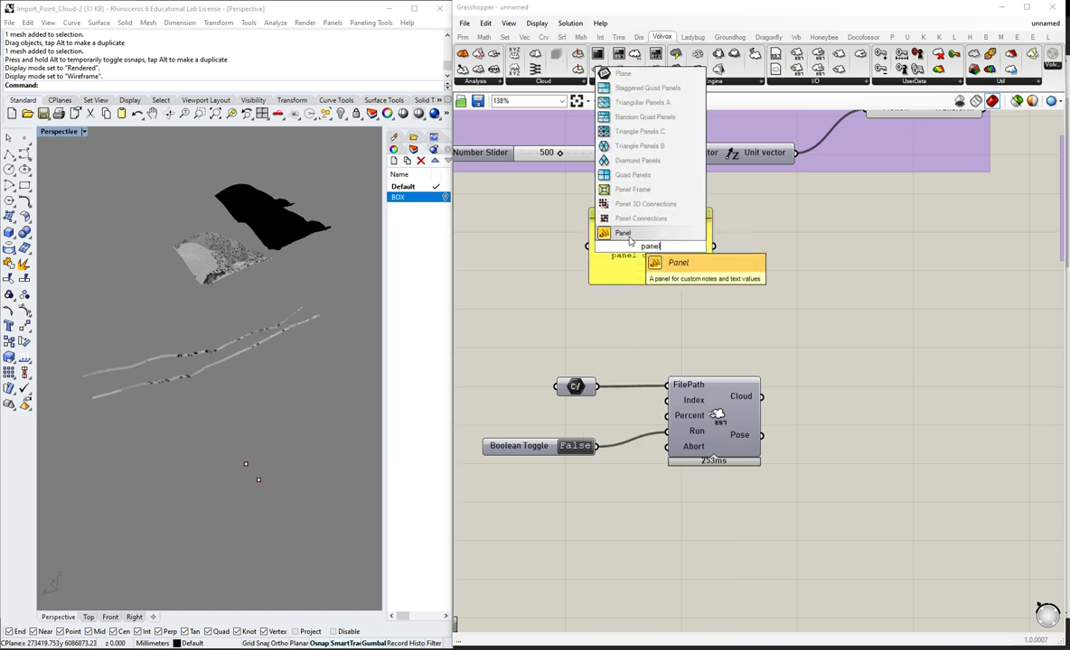
pyautogui.click(623, 233)
pyautogui.moveTo(597, 386); pyautogui.dragTo(588, 246)
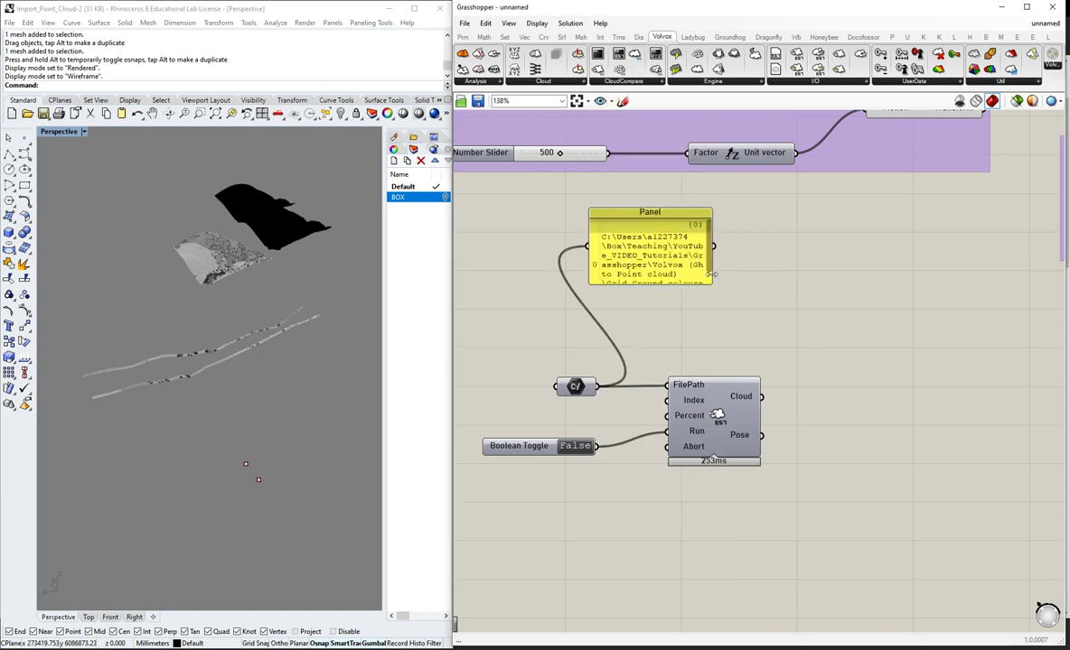
pyautogui.moveTo(710, 275); pyautogui.dragTo(1008, 282)
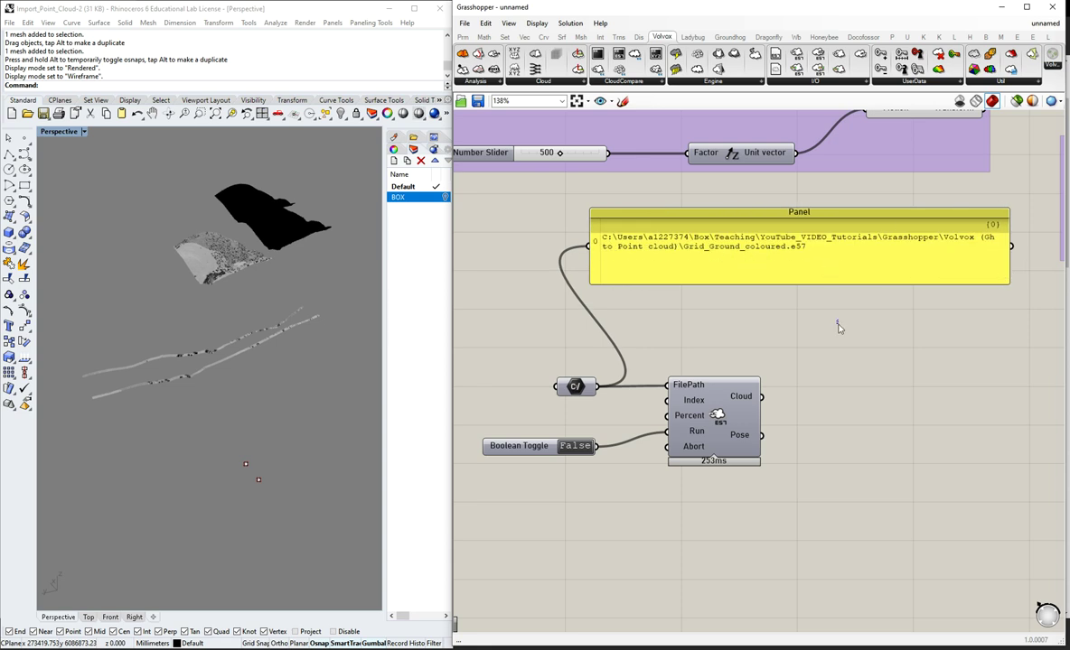
pyautogui.moveTo(647, 215); pyautogui.dragTo(724, 288)
pyautogui.click(820, 417)
pyautogui.scroll(-1, 696, 353)
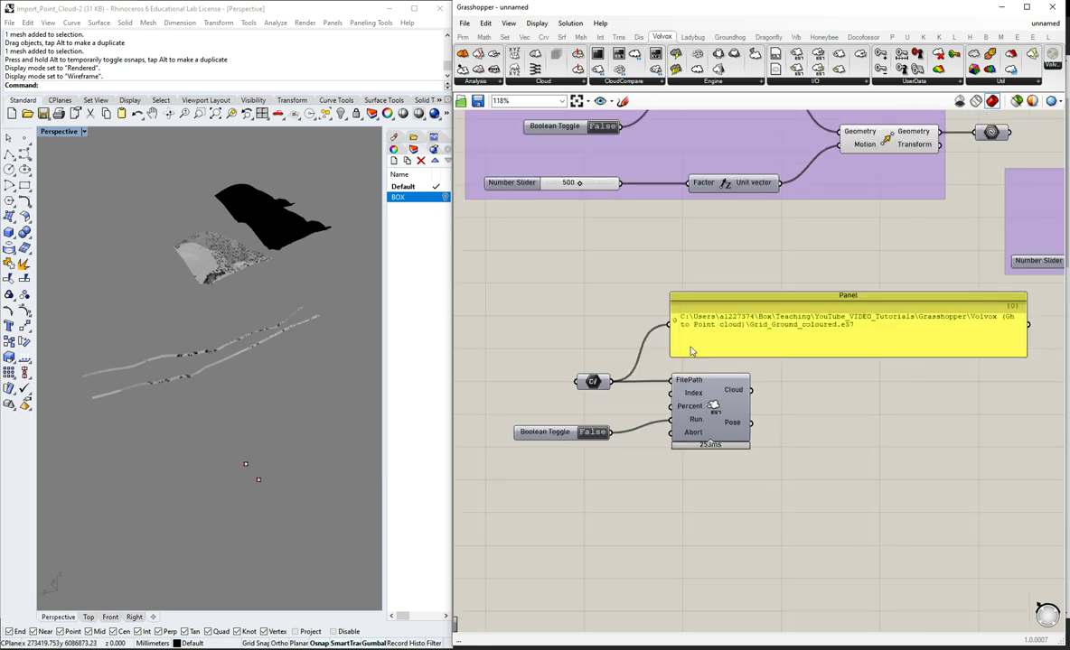
# - Set the duplicated loader's Boolean Toggle to True to load the coloured cloud, and select the loader component
pyautogui.doubleClick(593, 433)
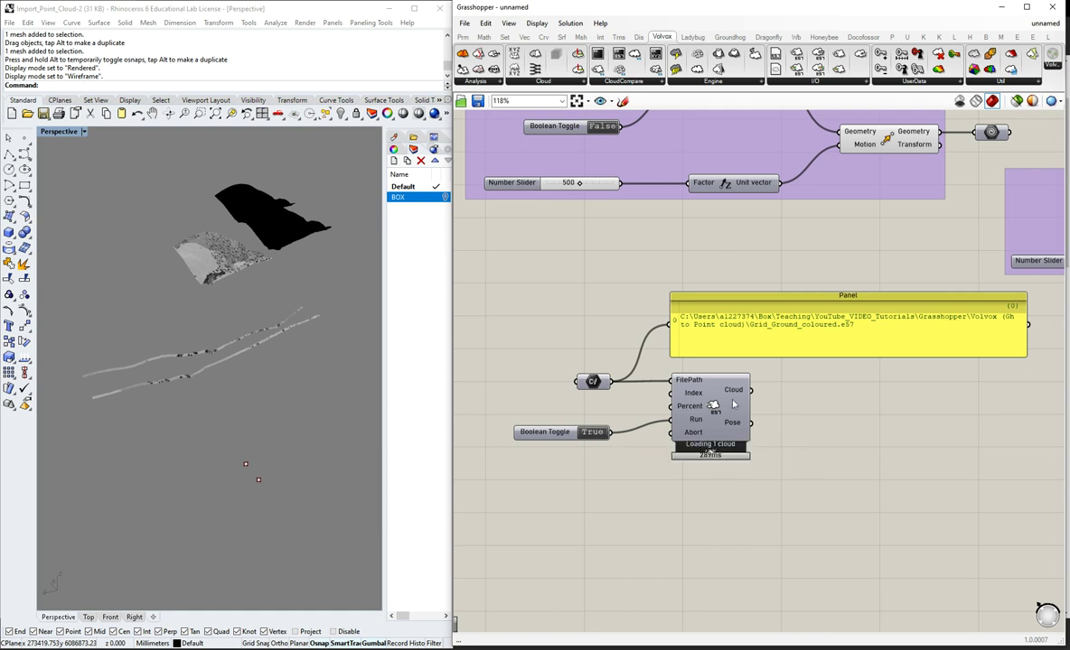
pyautogui.scroll(1, 734, 403)
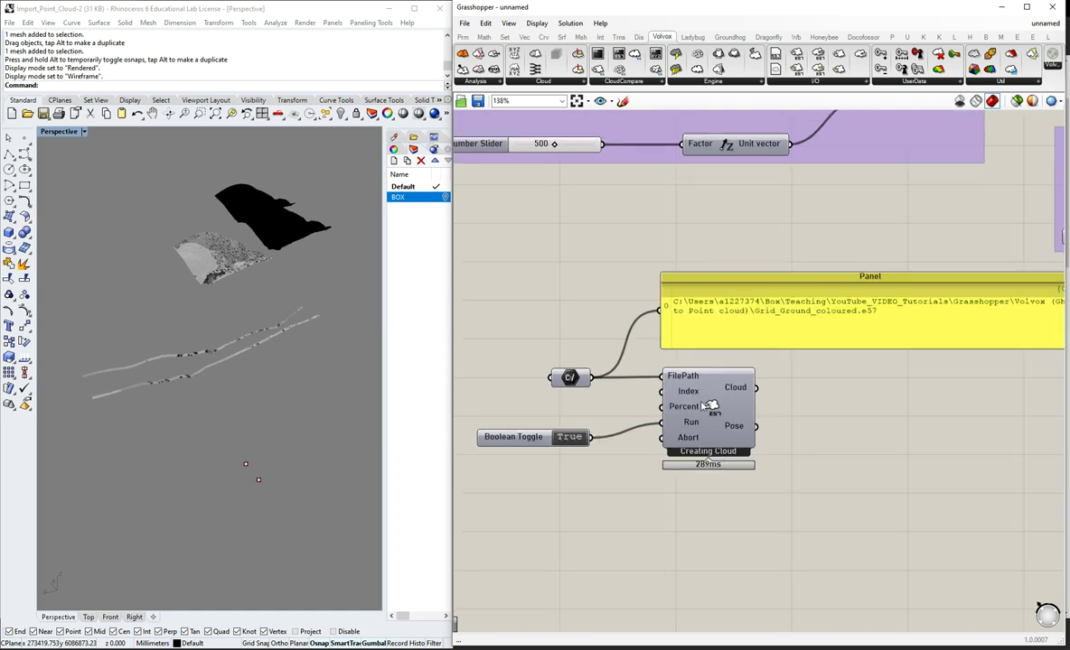
pyautogui.click(718, 406)
pyautogui.middleClick(718, 406)
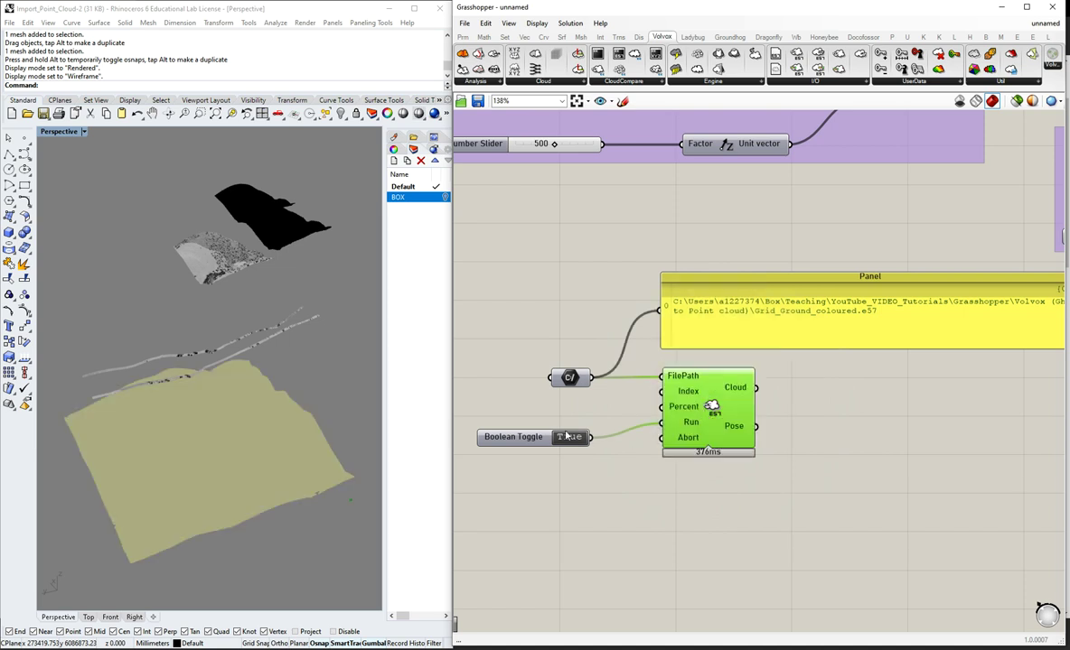
# - Examine the loaded ground cloud's colour and point coverage in the Perspective viewport, close up and as a whole
pyautogui.click(198, 397)
pyautogui.moveTo(205, 449)
pyautogui.mouseDown(button='right')
pyautogui.moveTo(234, 435)
pyautogui.moveTo(222, 447)
pyautogui.mouseUp(button='right')
pyautogui.scroll(4, 219, 444)
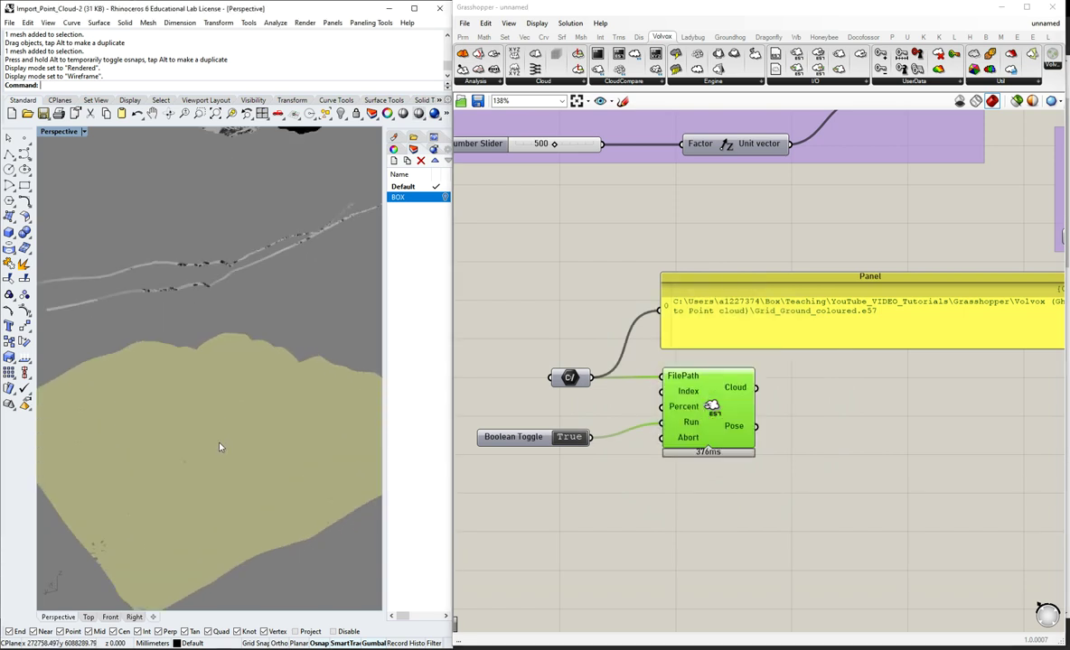
pyautogui.scroll(6, 220, 445)
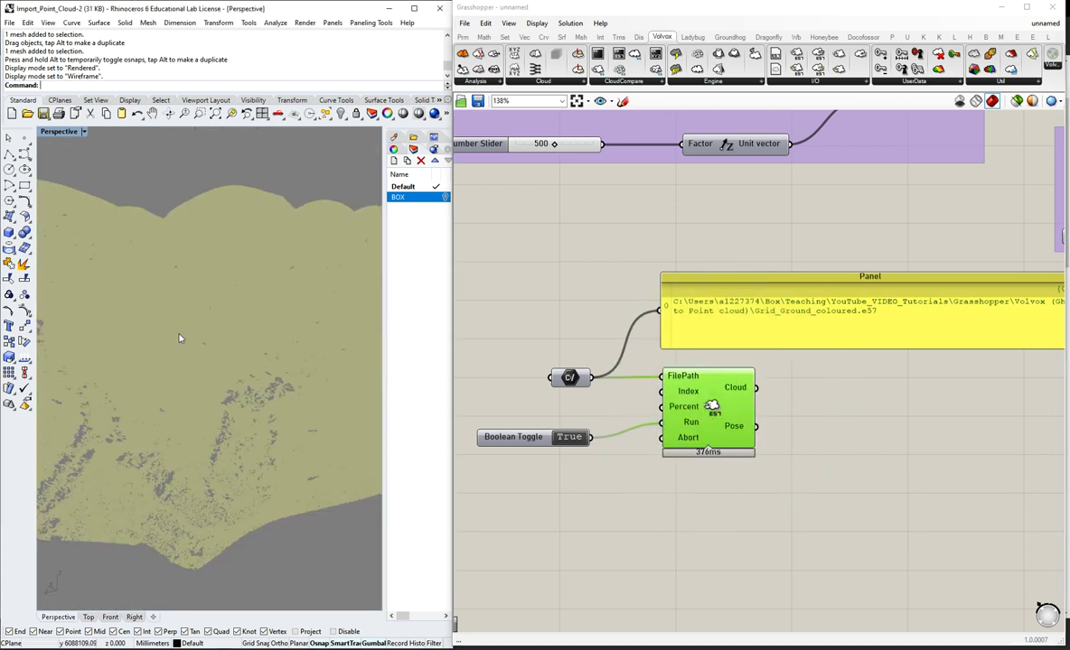
pyautogui.moveTo(179, 338); pyautogui.dragTo(253, 379, button='right')
pyautogui.scroll(6, 242, 378)
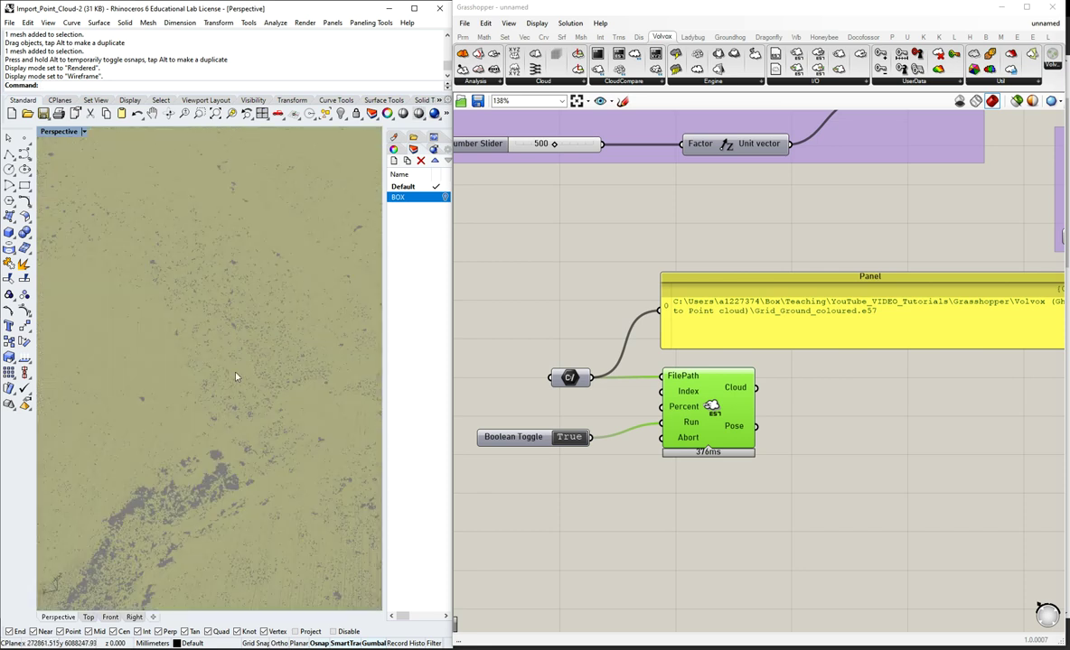
pyautogui.scroll(-8, 235, 377)
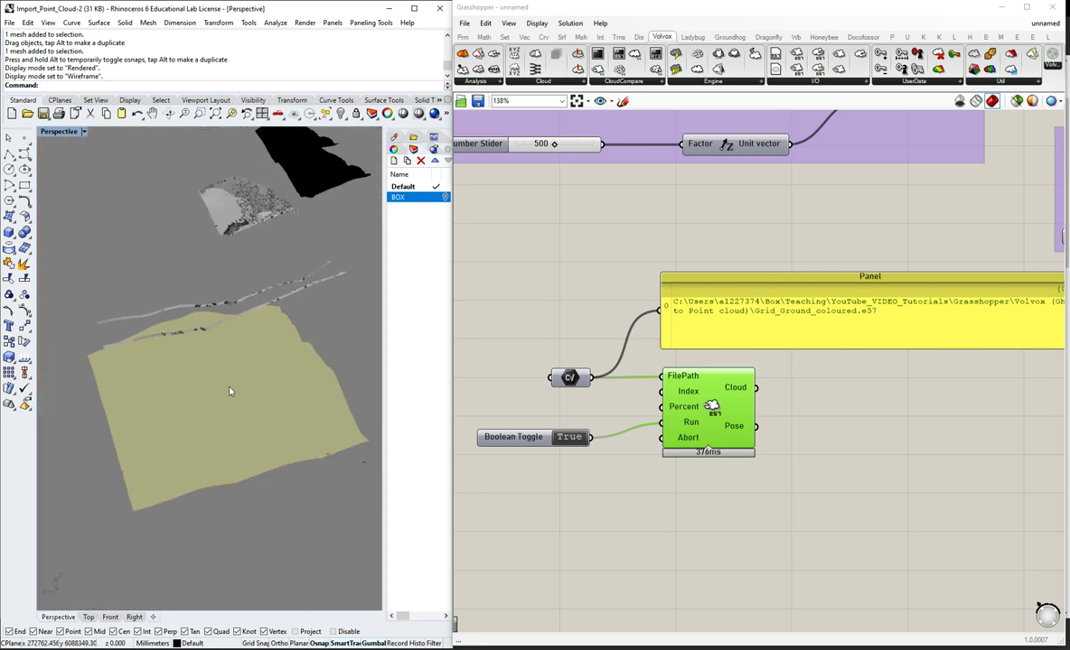
pyautogui.moveTo(230, 392); pyautogui.dragTo(265, 377, button='right')
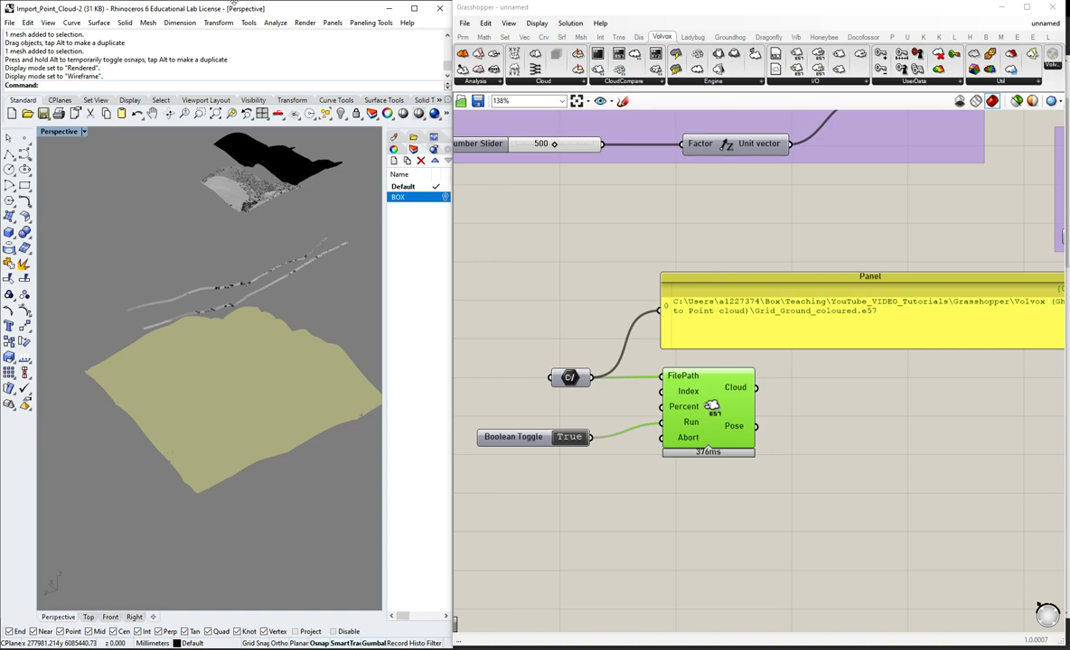
pyautogui.moveTo(234, 4)
pyautogui.moveTo(238, 37)
pyautogui.scroll(-2, 836, 397)
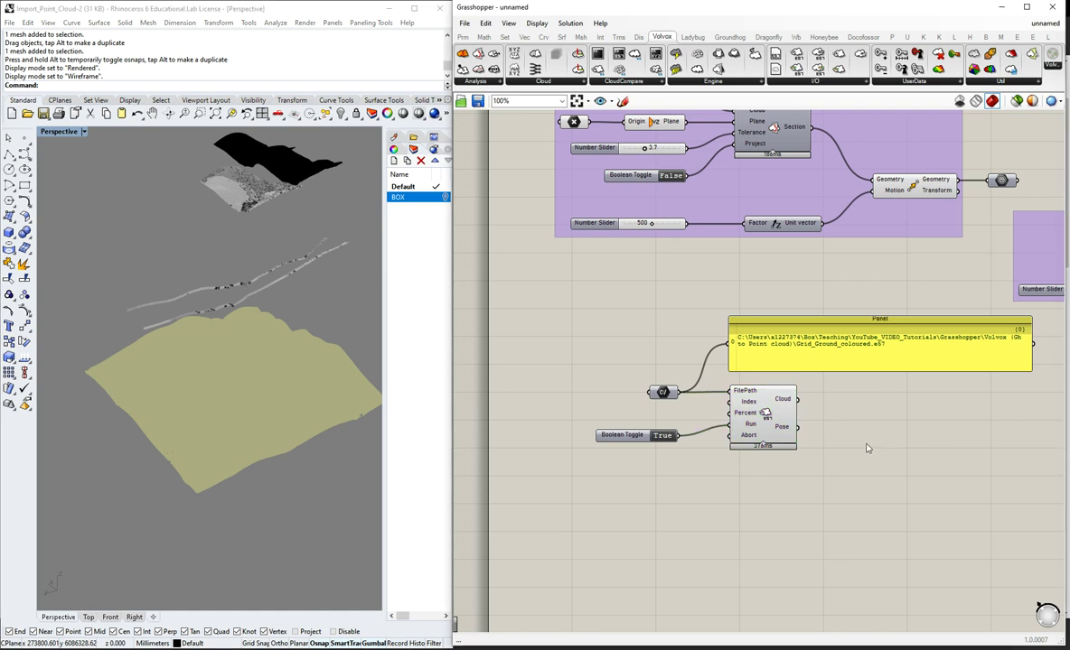
pyautogui.scroll(1, 739, 409)
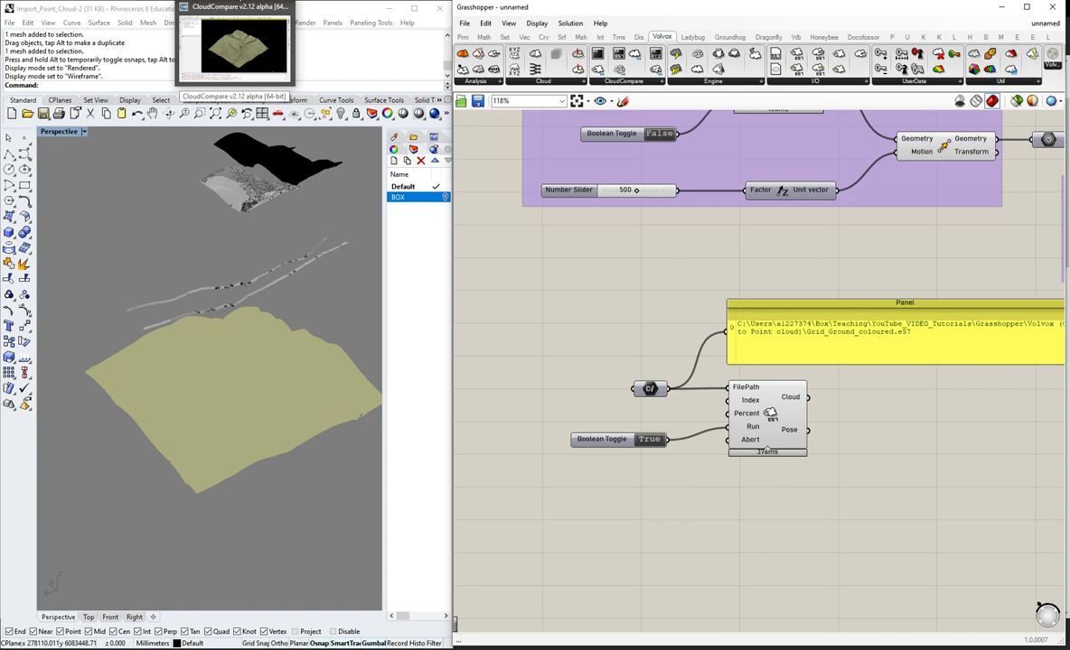
# - Switch to CloudCompare and export the Z coordinate of the Cloud_Ground - Cloud point cloud to a scalar field
pyautogui.click(233, 54)
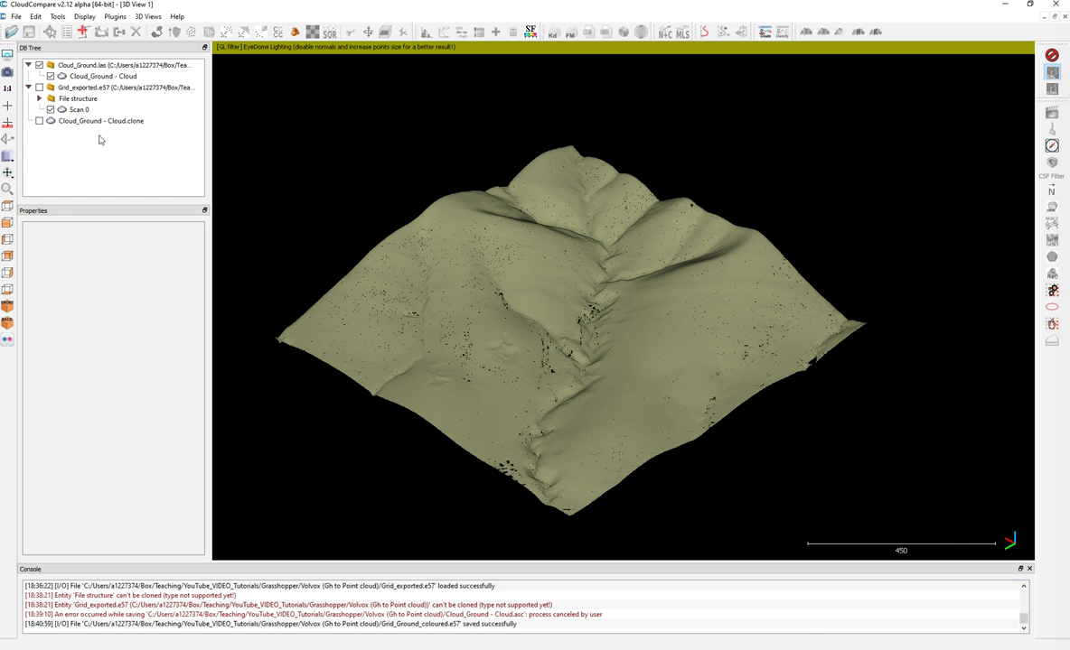
pyautogui.click(95, 76)
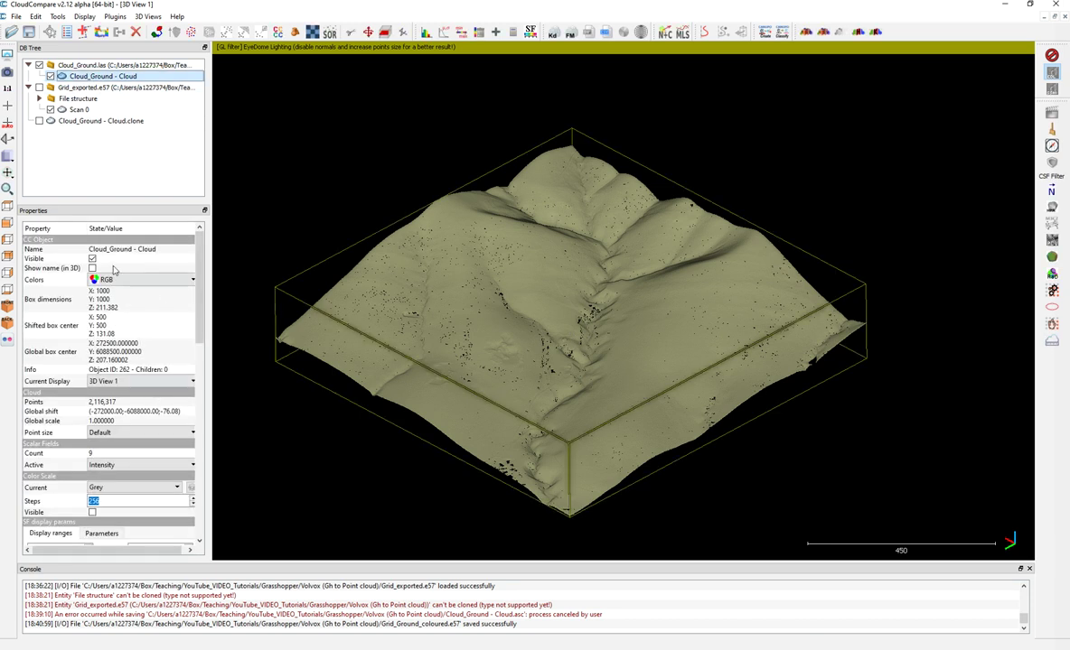
pyautogui.click(38, 17)
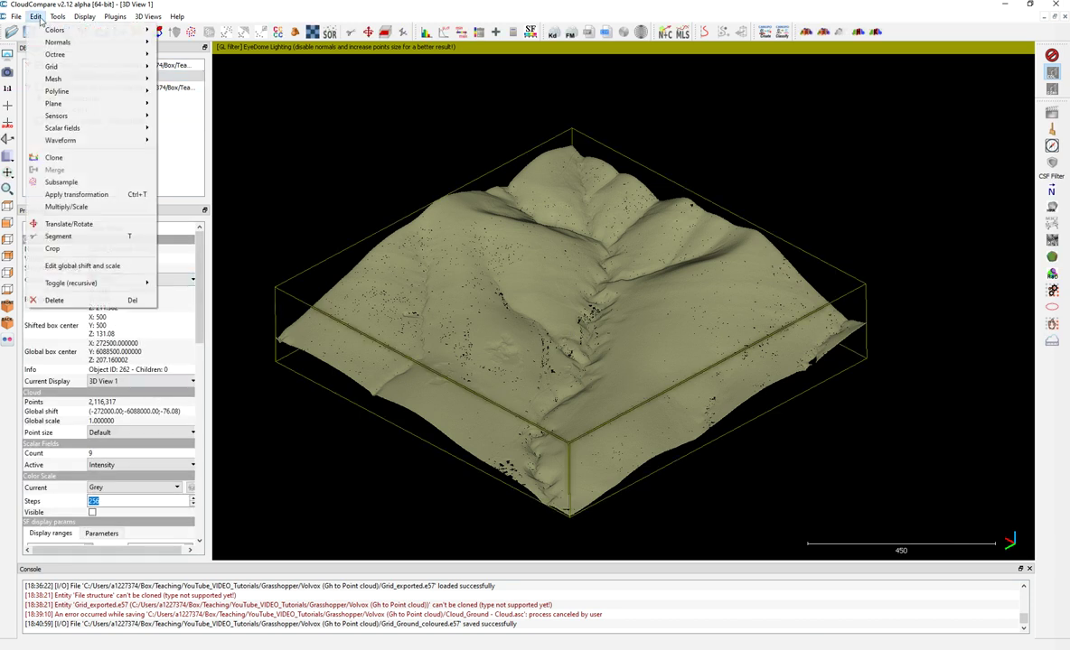
pyautogui.moveTo(63, 128)
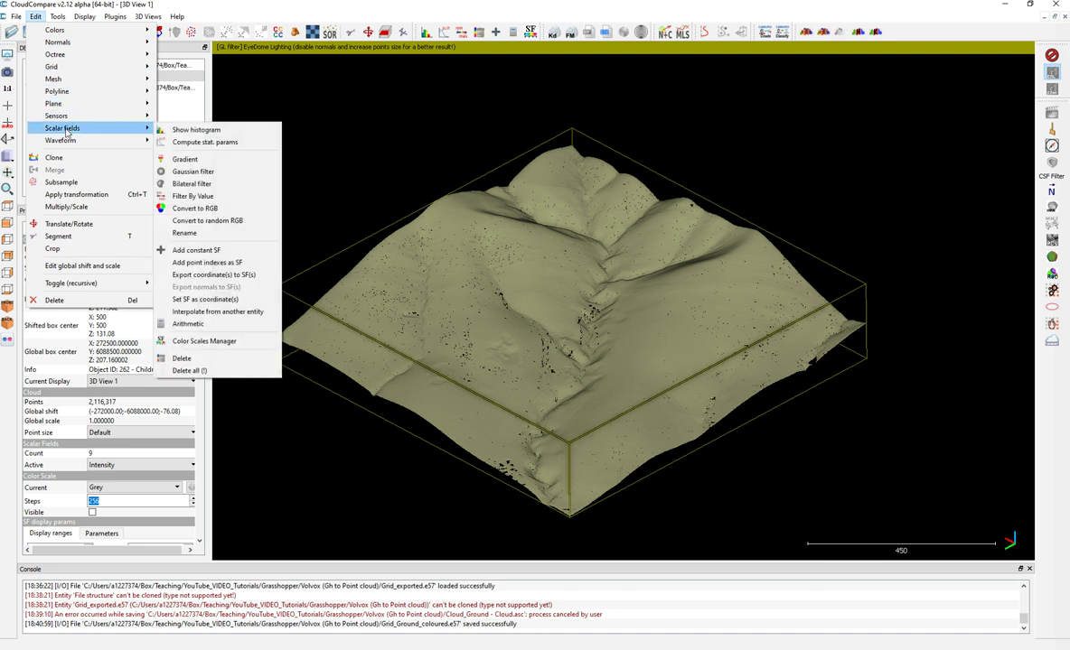
pyautogui.click(210, 276)
pyautogui.click(585, 353)
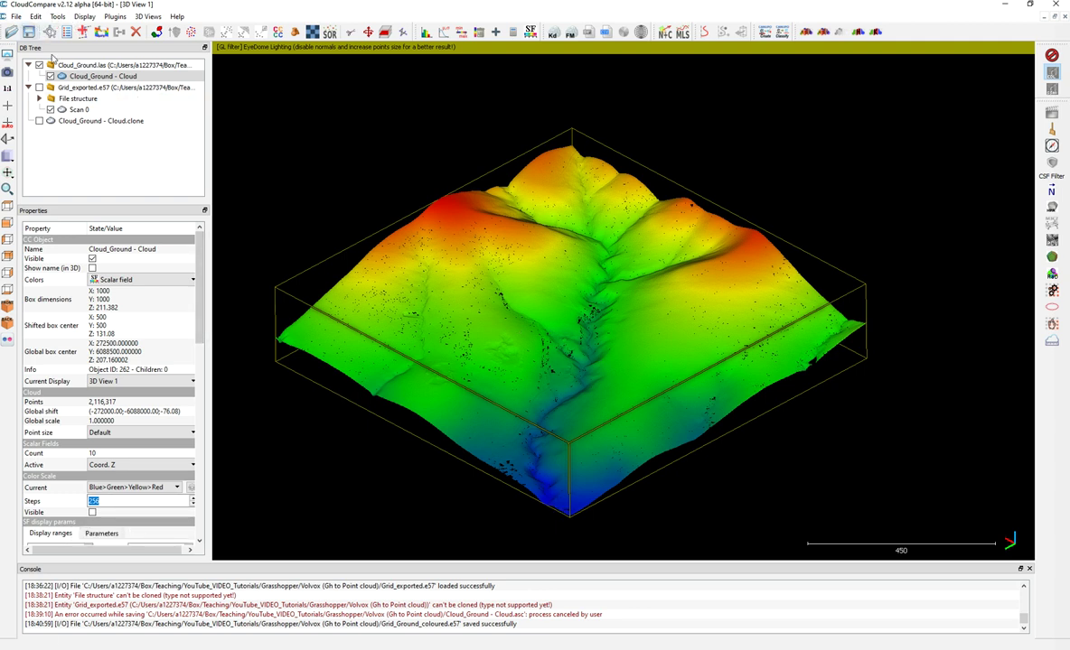
# - Convert the Coord. Z scalar field of the ground cloud to RGB, mixing it with the existing colors
pyautogui.click(57, 16)
pyautogui.moveTo(37, 20)
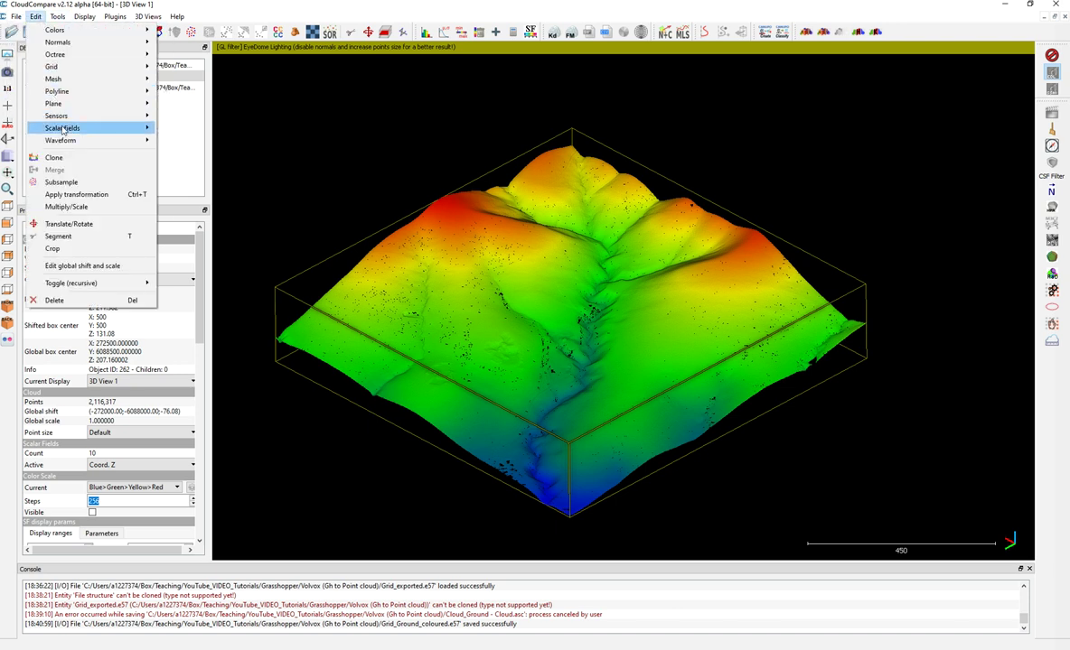
pyautogui.moveTo(59, 34)
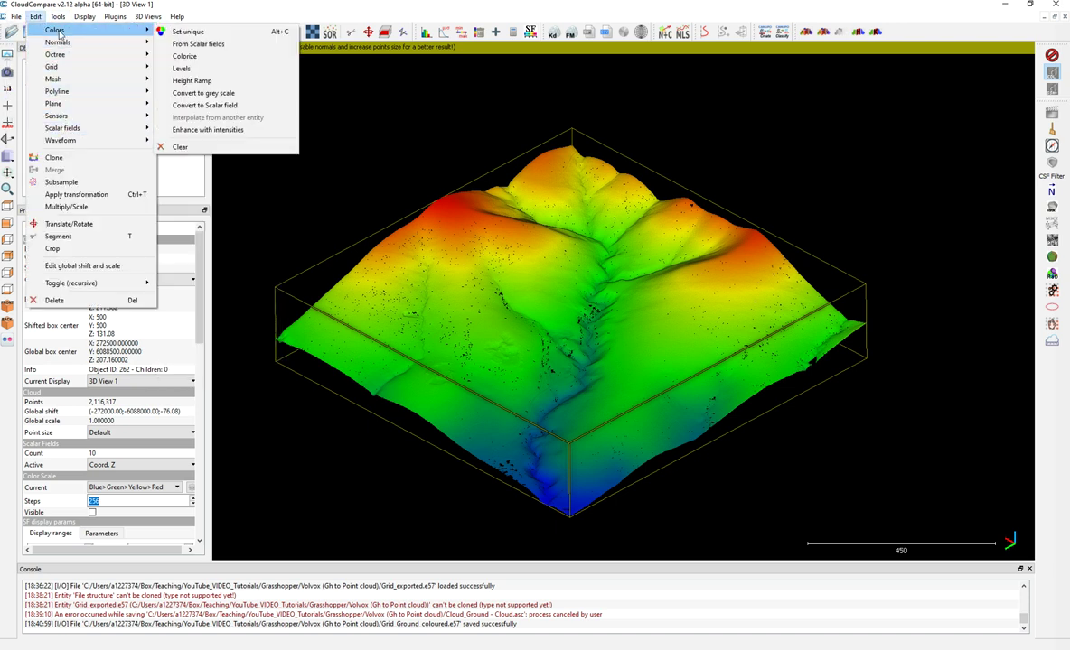
pyautogui.moveTo(72, 127)
pyautogui.click(203, 208)
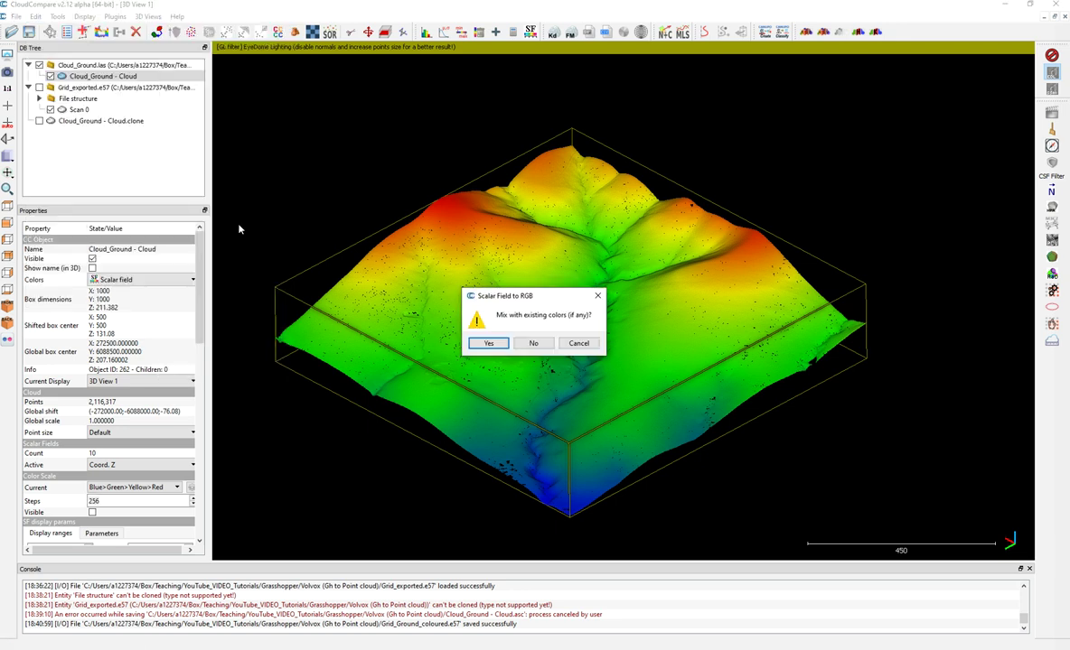
pyautogui.click(488, 342)
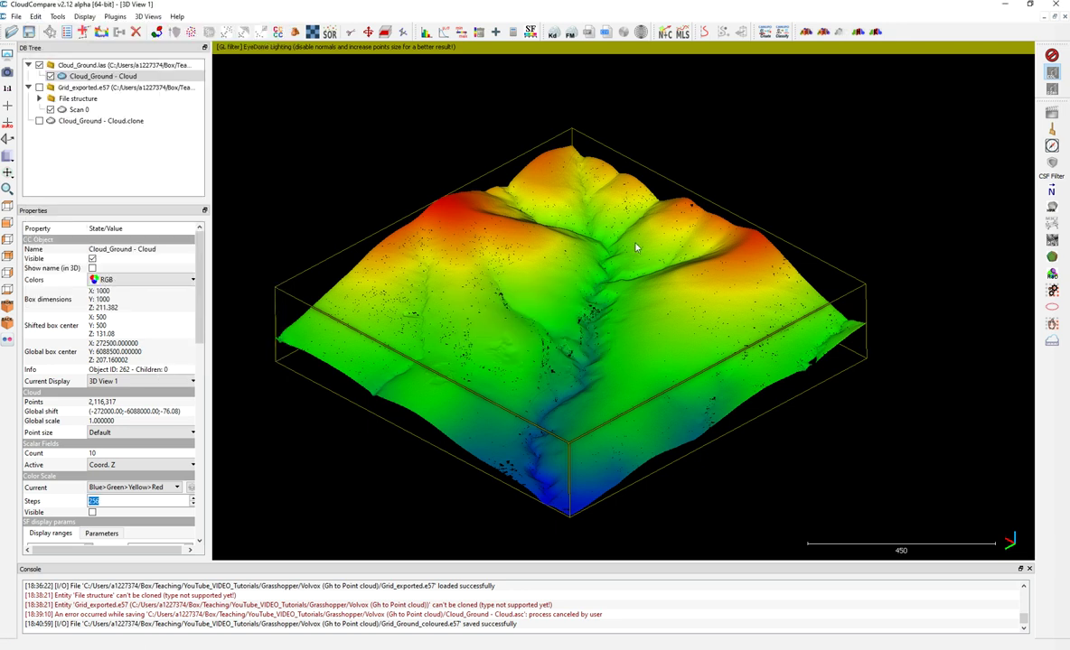
pyautogui.click(114, 277)
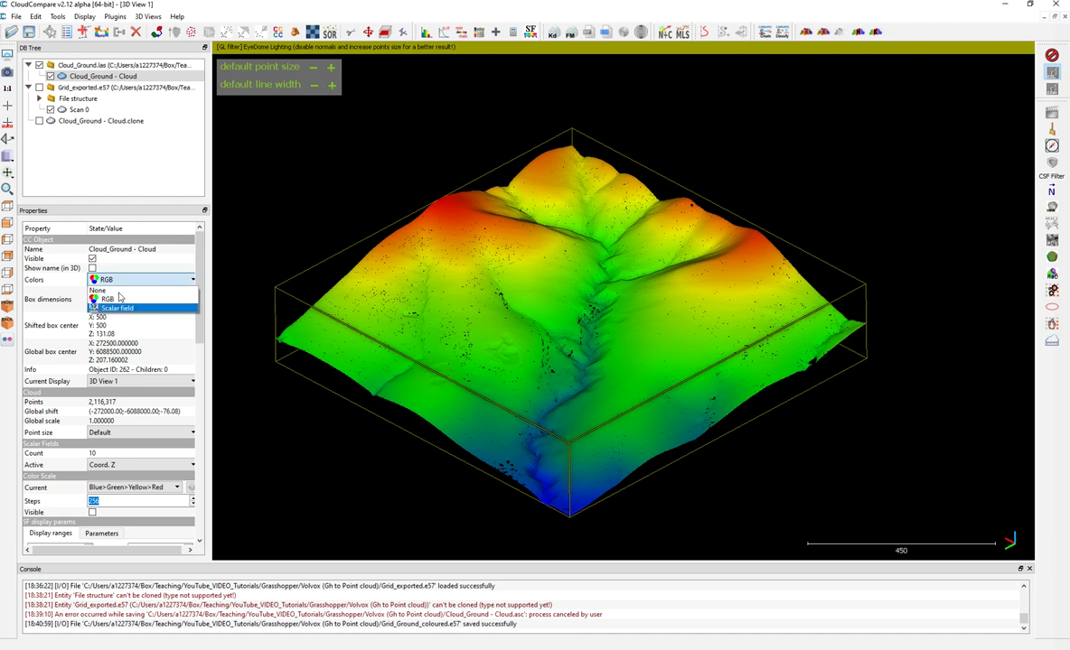
pyautogui.click(28, 37)
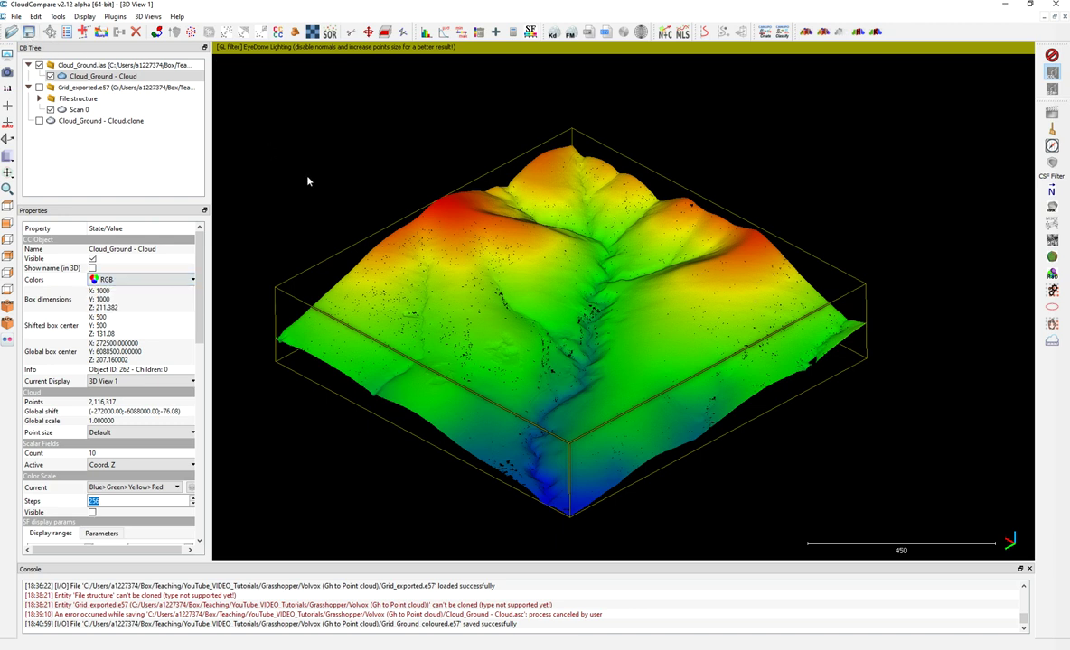
# - Save the height-coloured cloud as an E57 cloud file named Grid_Ground_coloured2 in the Volvox (Gh to Point cloud) folder
pyautogui.click(30, 34)
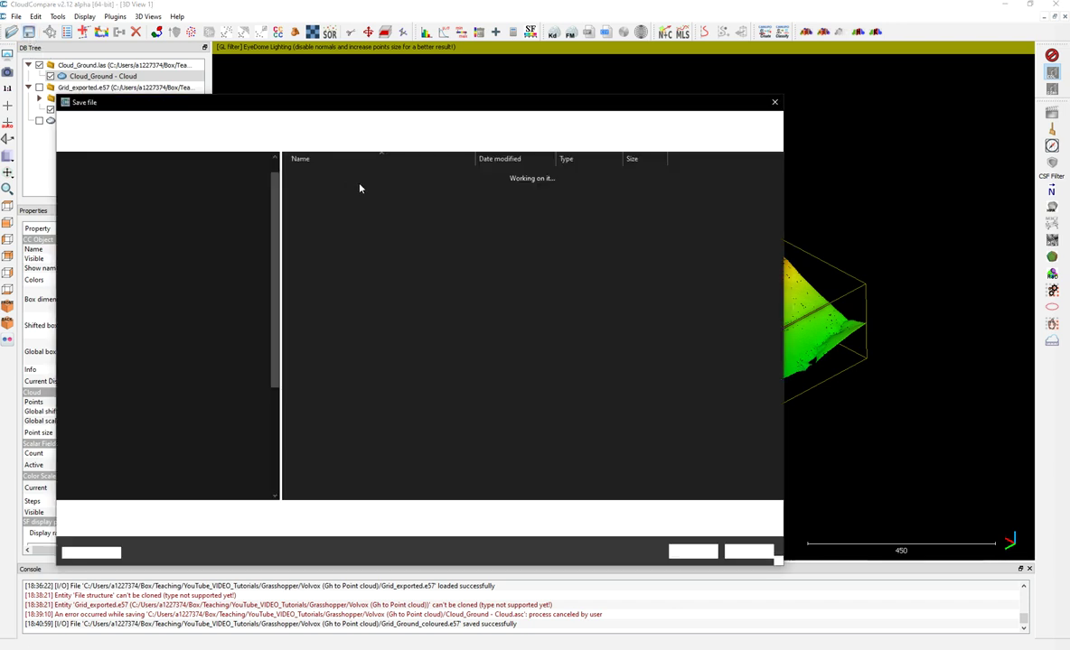
pyautogui.click(336, 210)
pyautogui.click(230, 511)
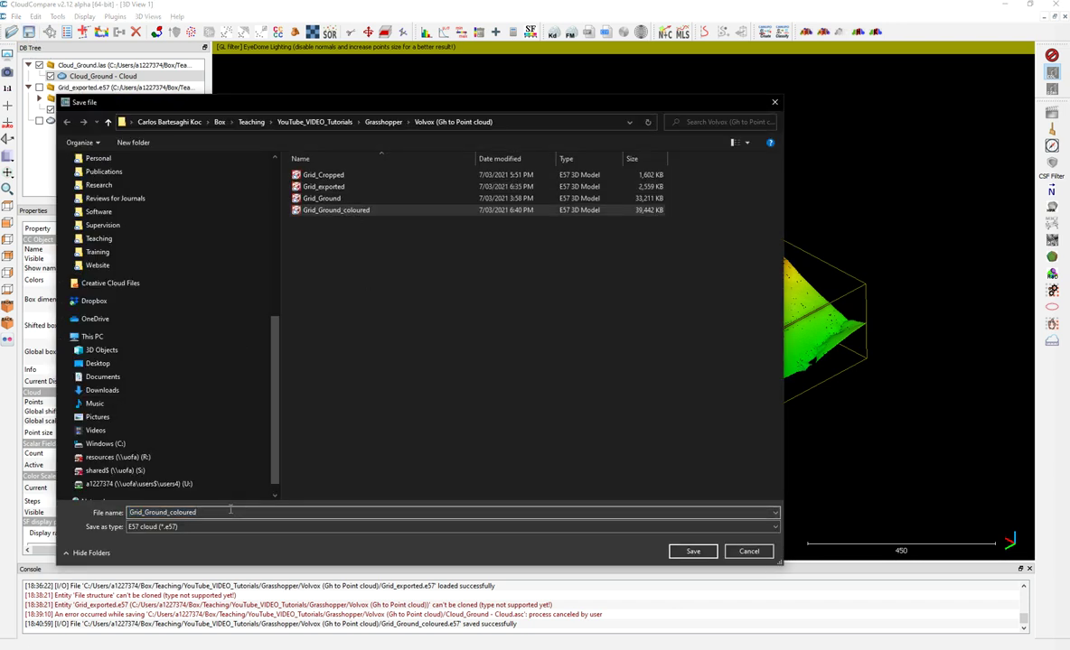
pyautogui.write('2')
pyautogui.click(692, 551)
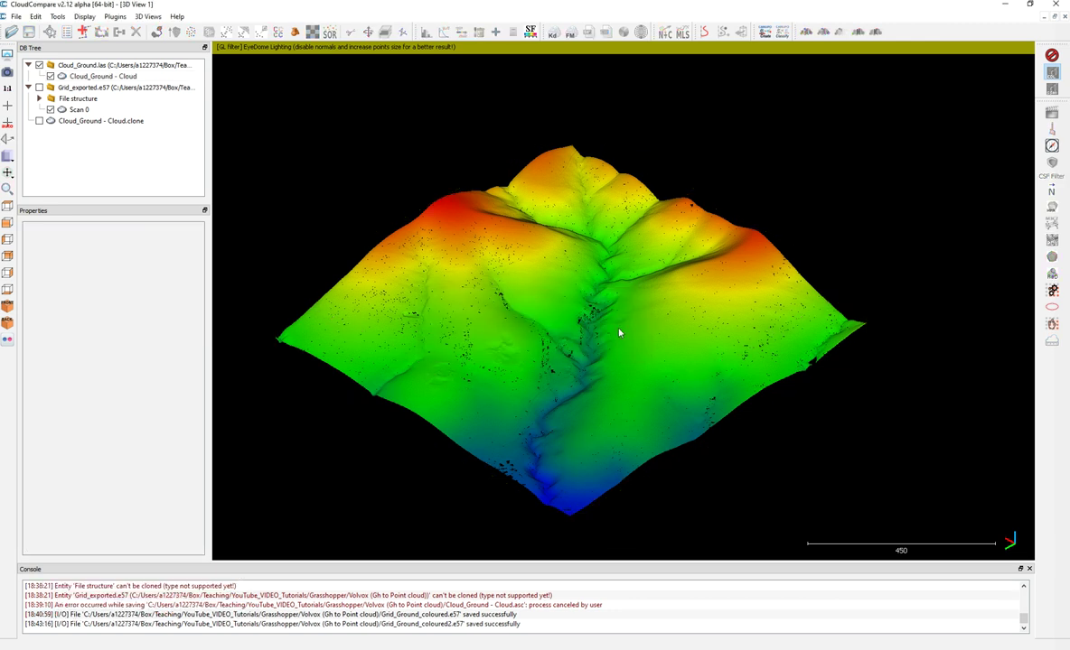
# - Switch to Grasshopper, set the duplicated E57 loader's Run toggle to False and point its file path to Grid_Ground_coloured2.e57
pyautogui.moveTo(404, 6)
pyautogui.click(449, 50)
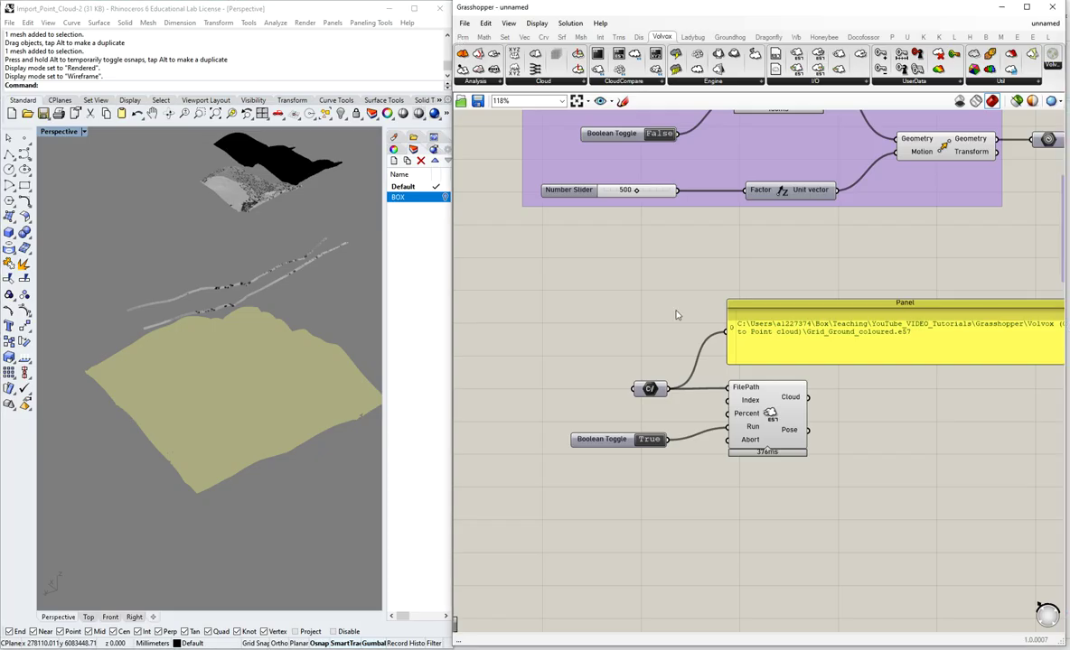
pyautogui.click(646, 440)
pyautogui.rightClick(655, 395)
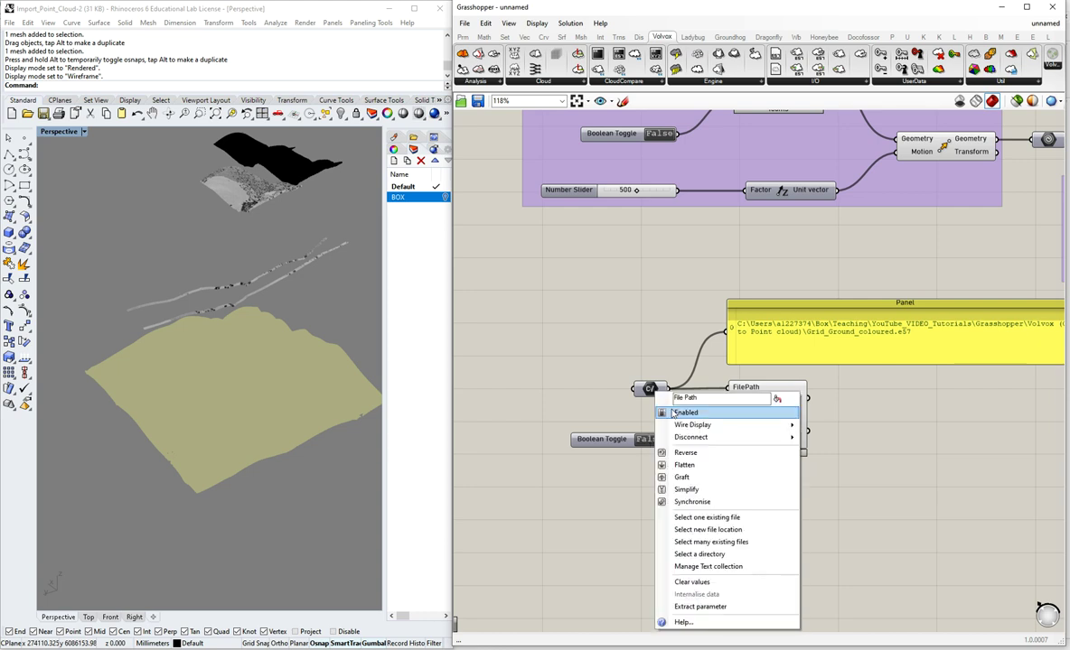
pyautogui.click(673, 480)
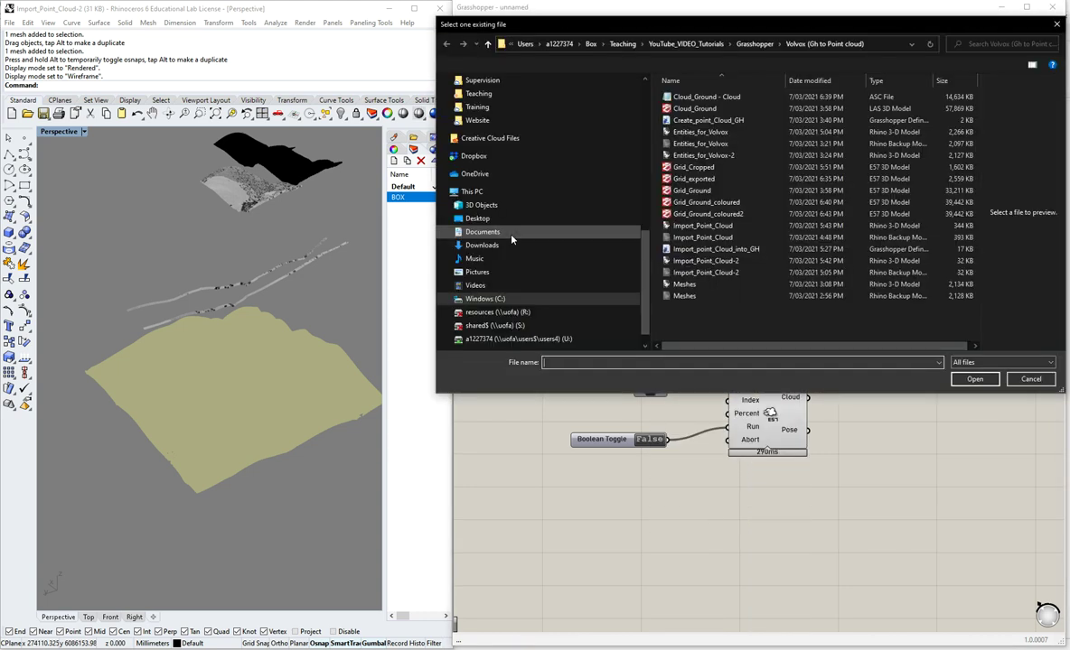
pyautogui.click(712, 214)
pyautogui.click(978, 384)
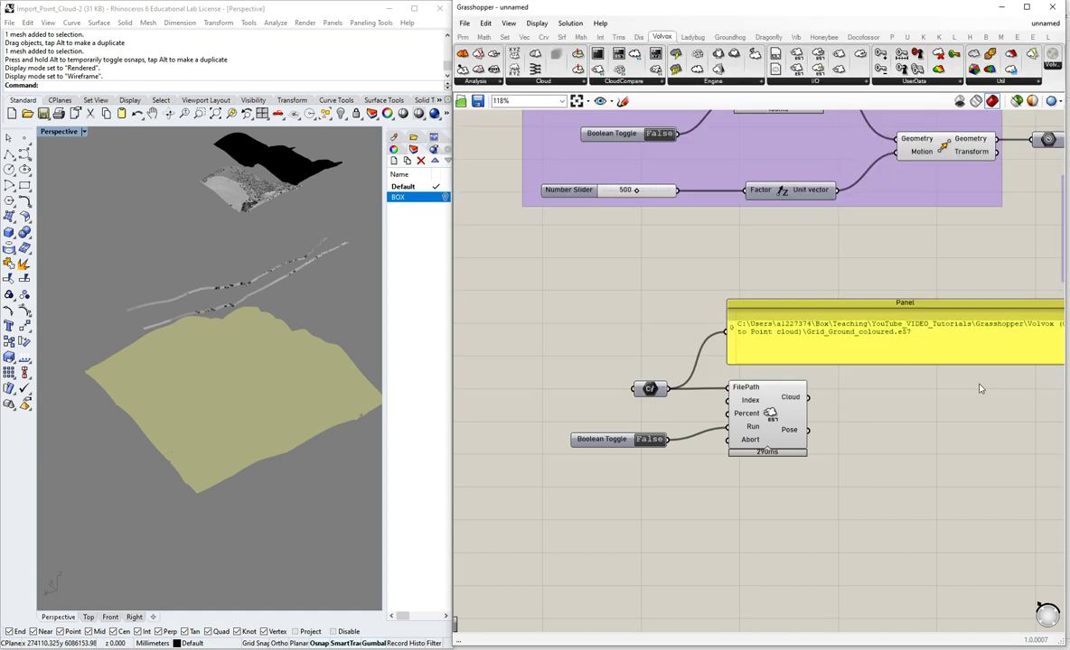
# - Set the E57 loader's Run toggle to True and refresh the component's preview by disabling and re-enabling it
pyautogui.doubleClick(650, 440)
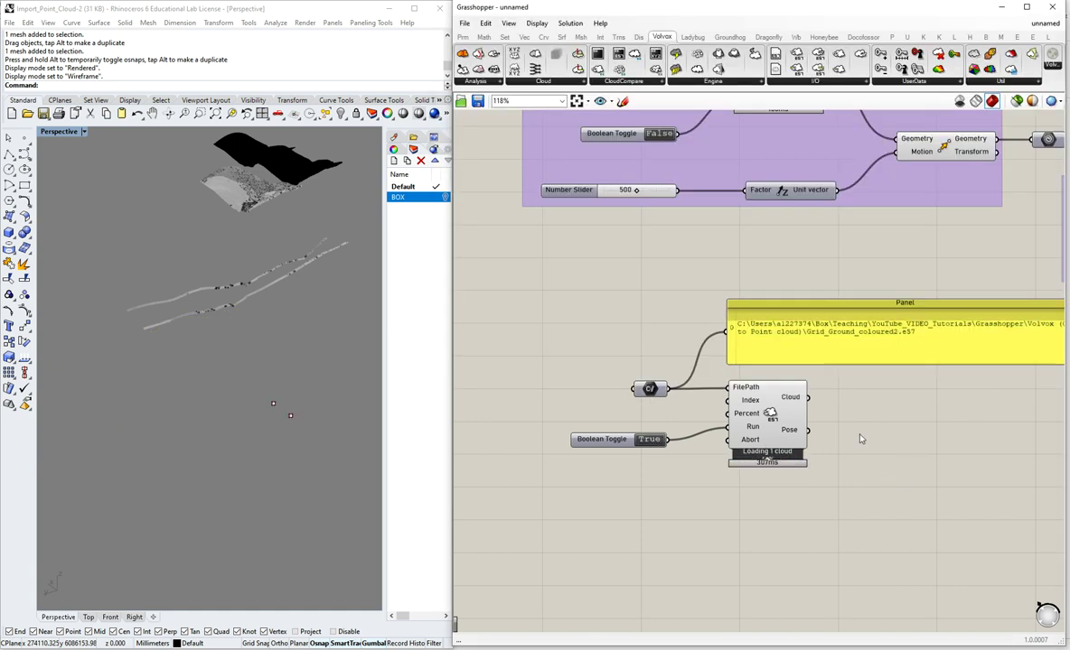
pyautogui.middleClick(770, 412)
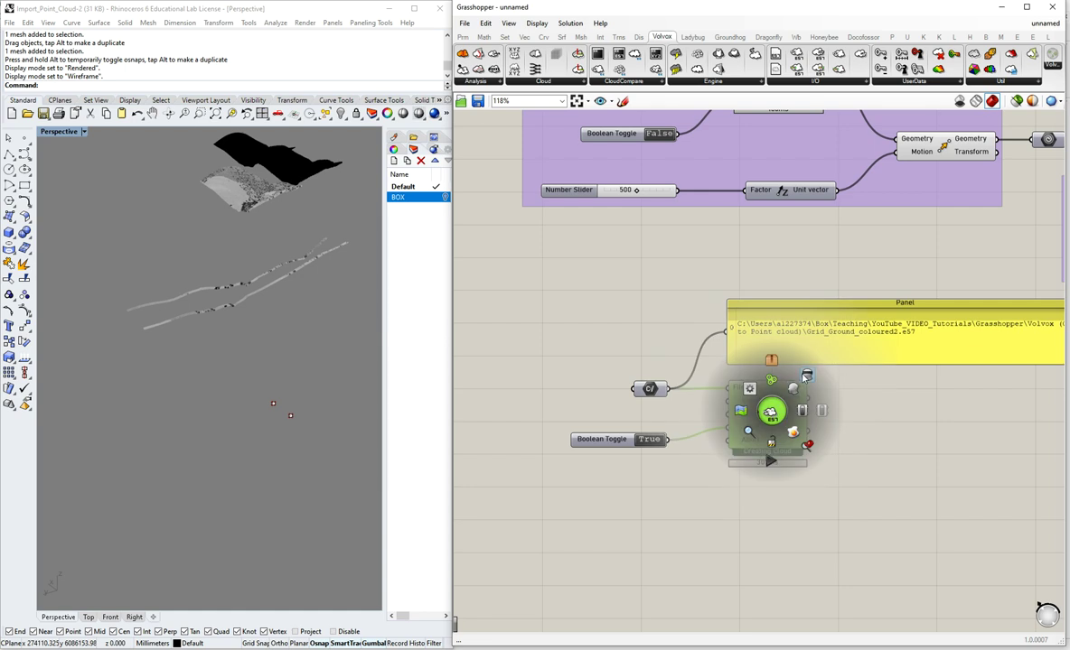
pyautogui.click(811, 380)
pyautogui.middleClick(772, 409)
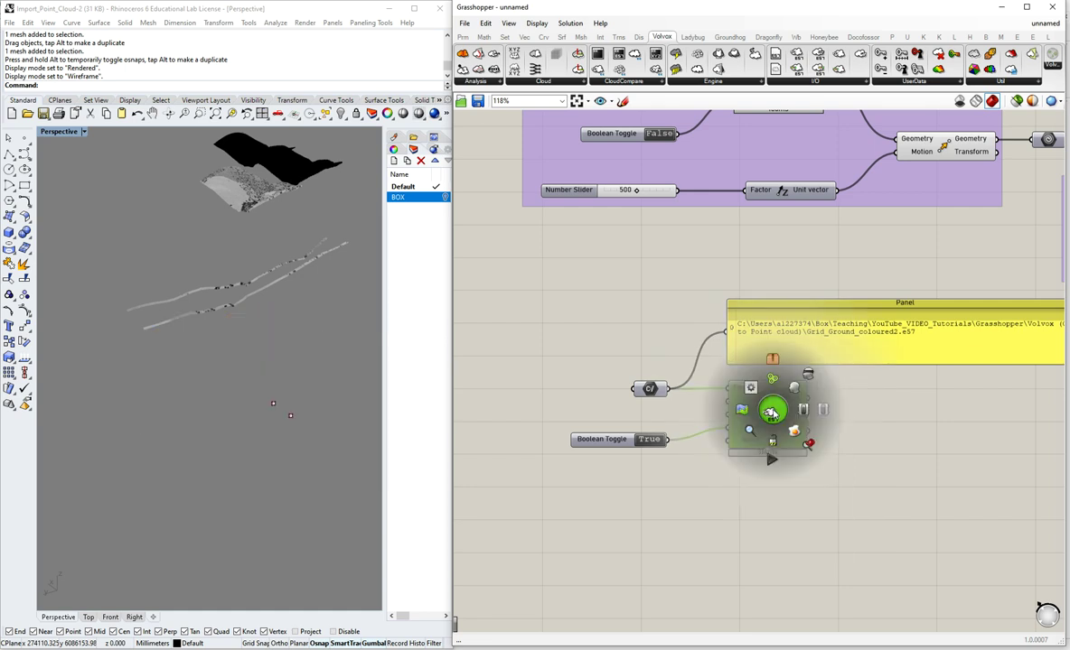
pyautogui.click(792, 390)
# - Examine the height-coloured ground cloud in the Perspective viewport, close up and together with the meshes and sections above it
pyautogui.moveTo(199, 382); pyautogui.dragTo(277, 432, button='right')
pyautogui.scroll(8, 239, 389)
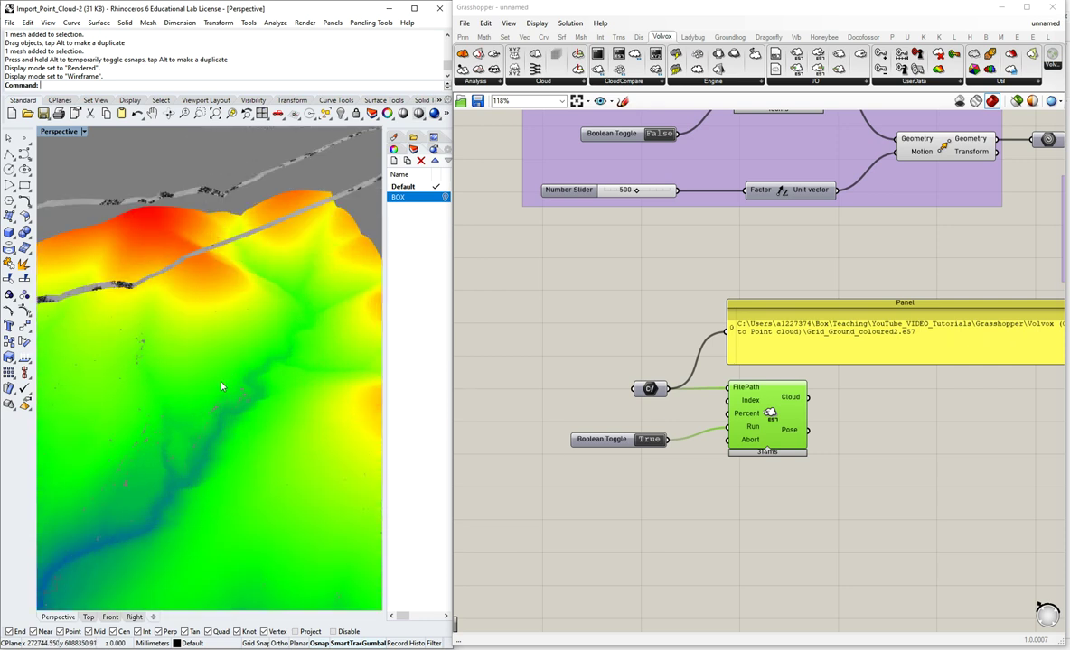
pyautogui.moveTo(209, 366); pyautogui.dragTo(197, 310, button='right')
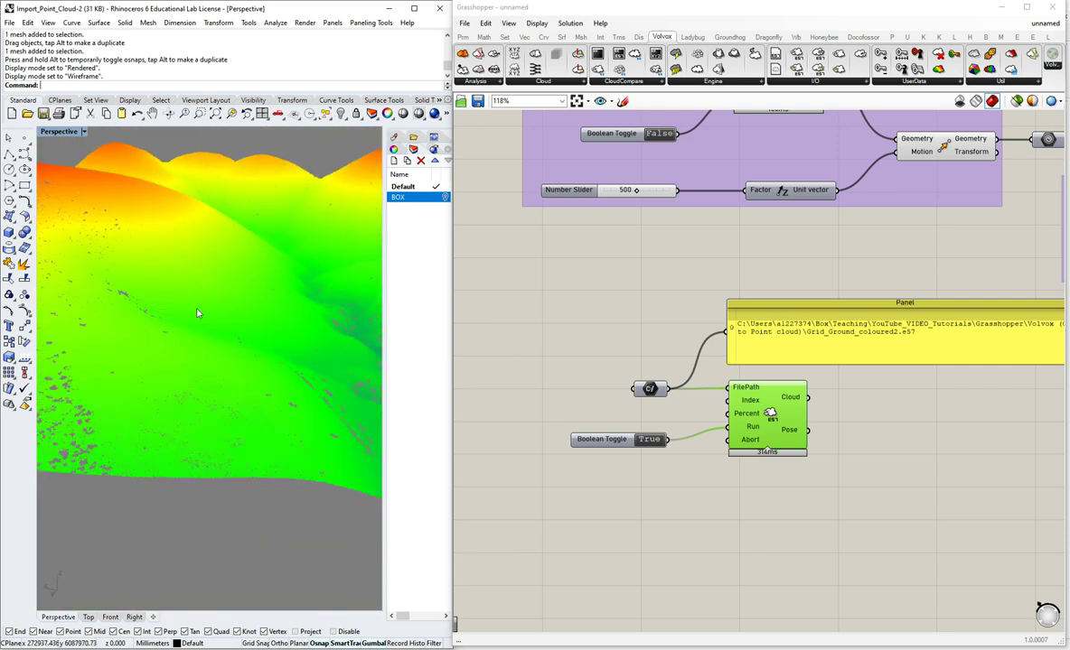
pyautogui.scroll(-10, 217, 357)
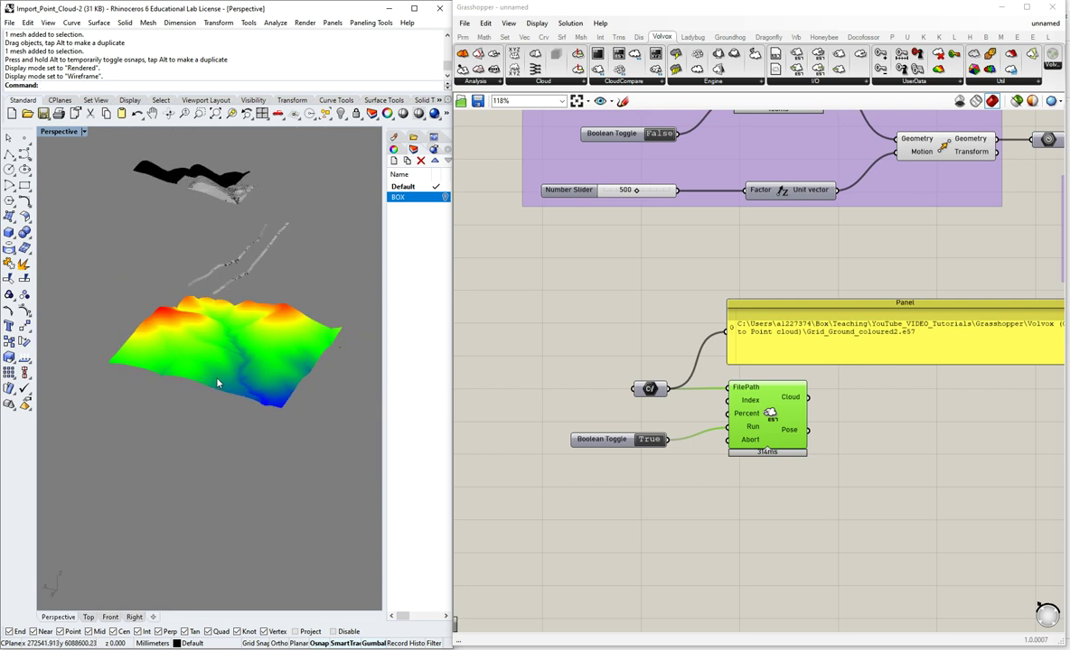
pyautogui.scroll(6, 208, 289)
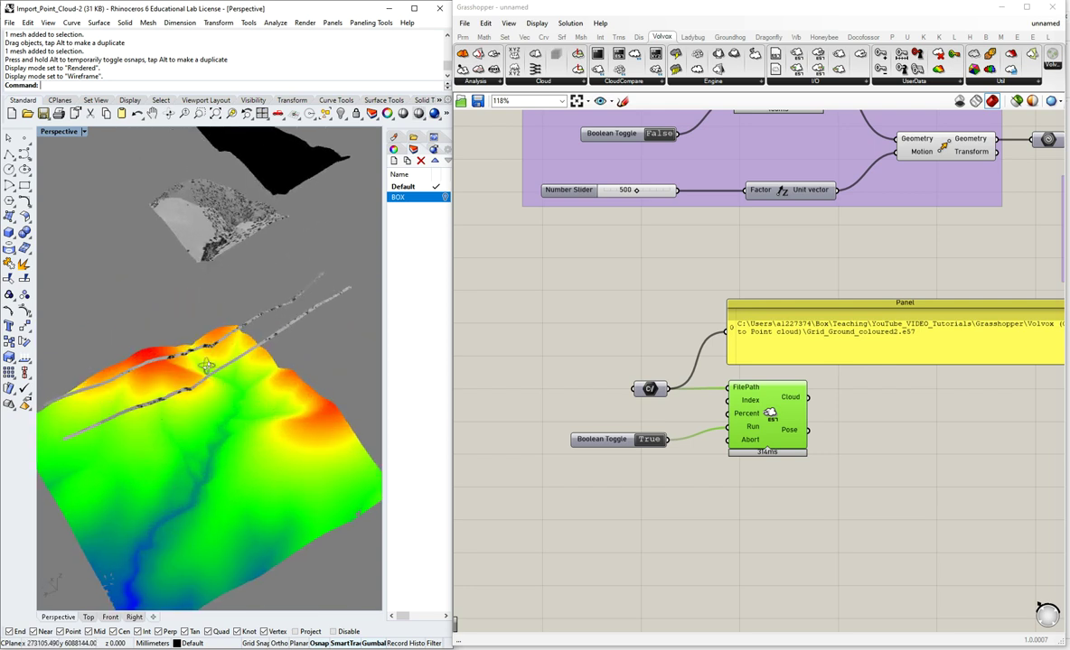
pyautogui.moveTo(421, 2)
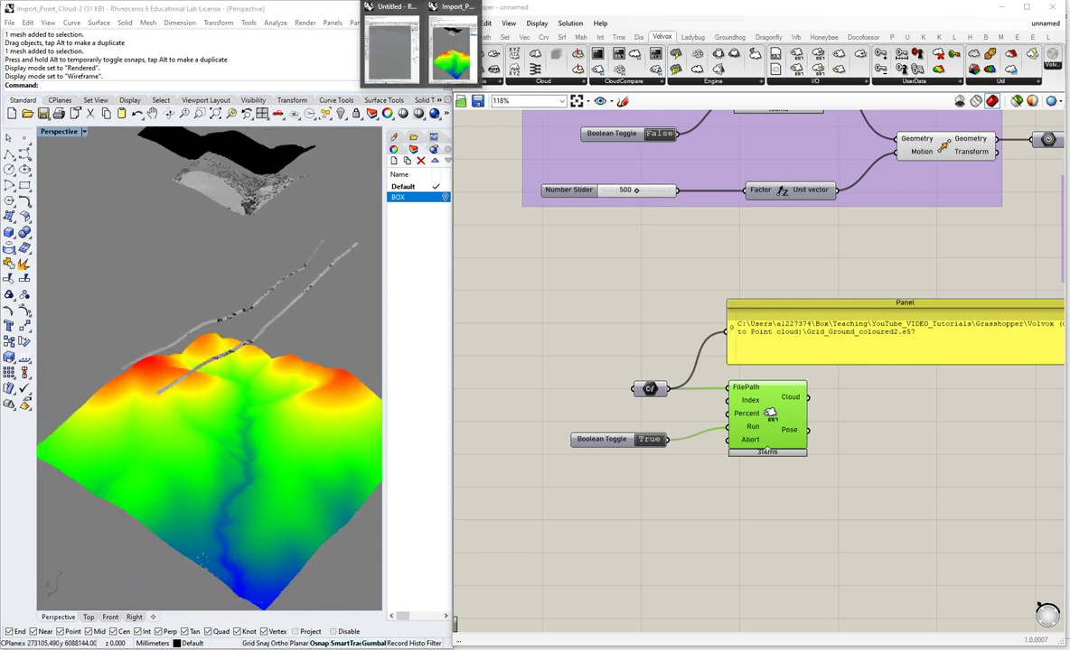
pyautogui.click(298, 2)
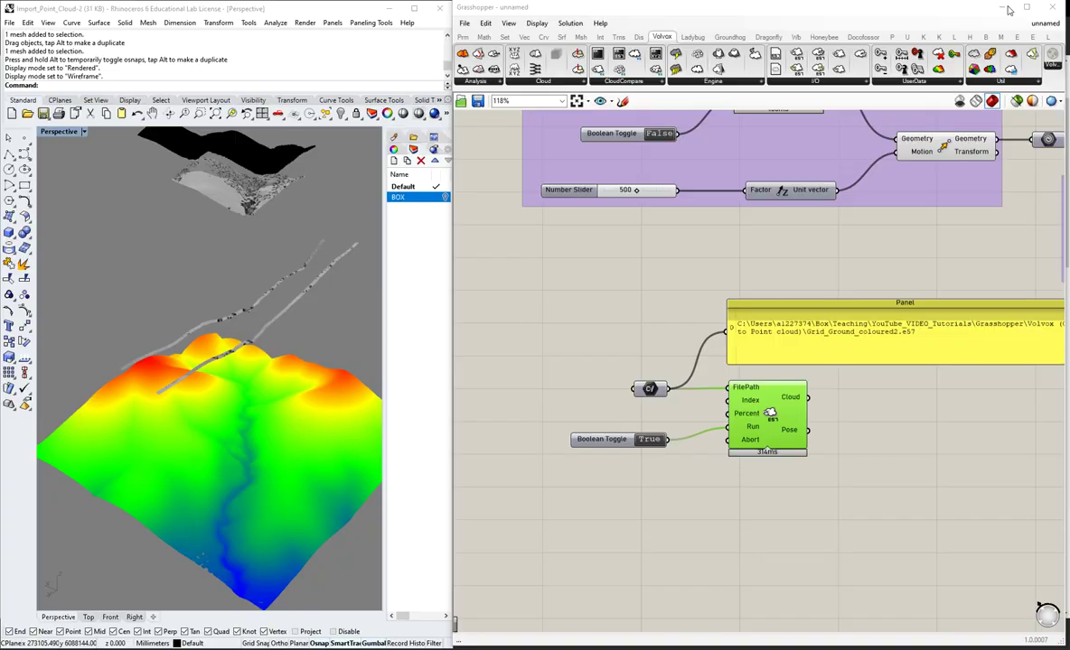
pyautogui.moveTo(258, 375); pyautogui.dragTo(243, 395, button='right')
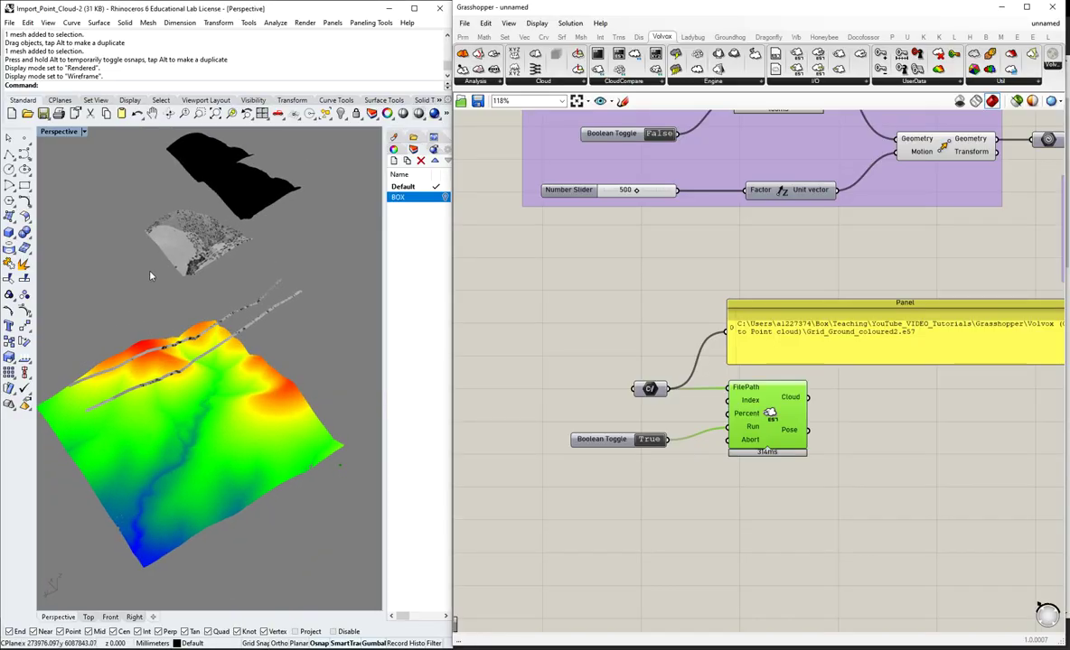
pyautogui.moveTo(168, 264); pyautogui.dragTo(194, 253, button='right')
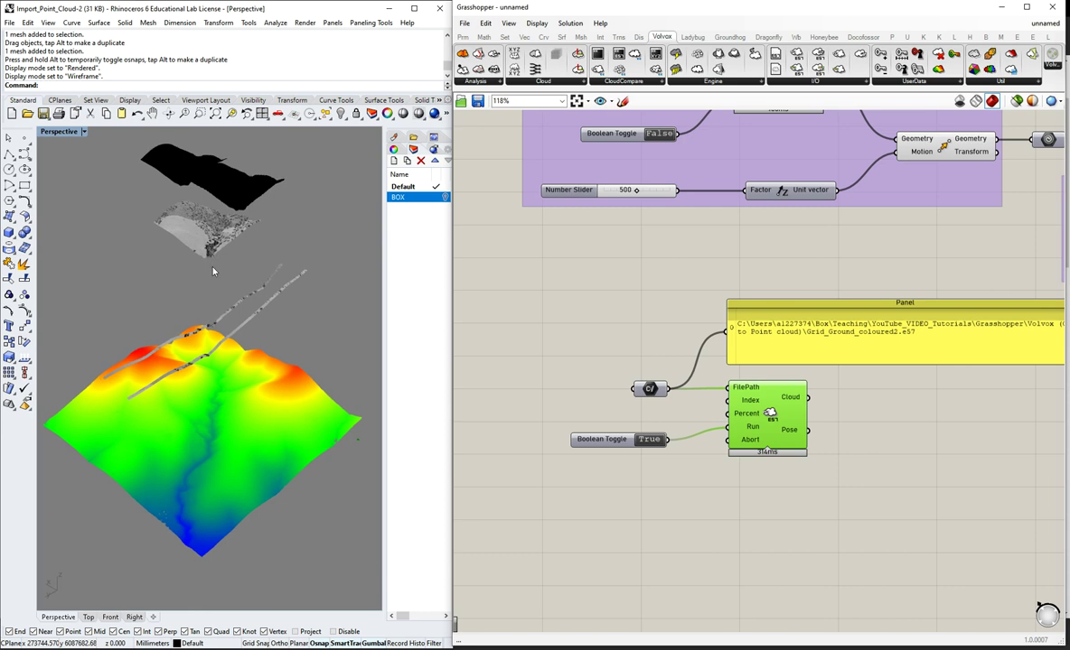
# - Try the Rendered display mode in the Perspective viewport and inspect the cloud from a lower angle
pyautogui.click(83, 131)
pyautogui.click(64, 173)
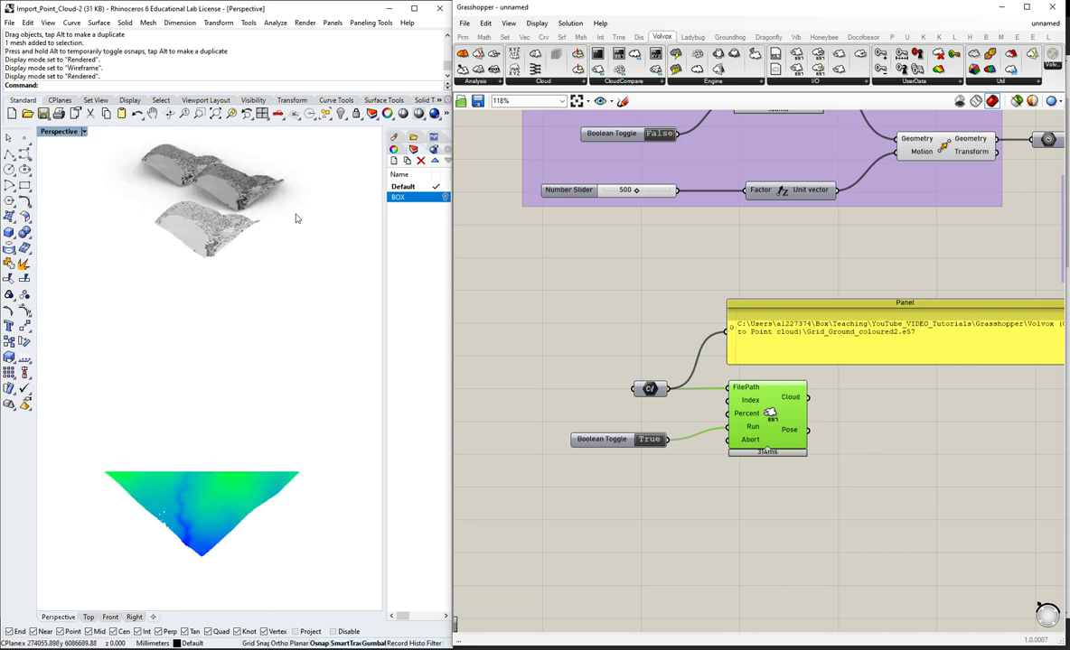
pyautogui.moveTo(295, 218); pyautogui.dragTo(237, 364, button='right')
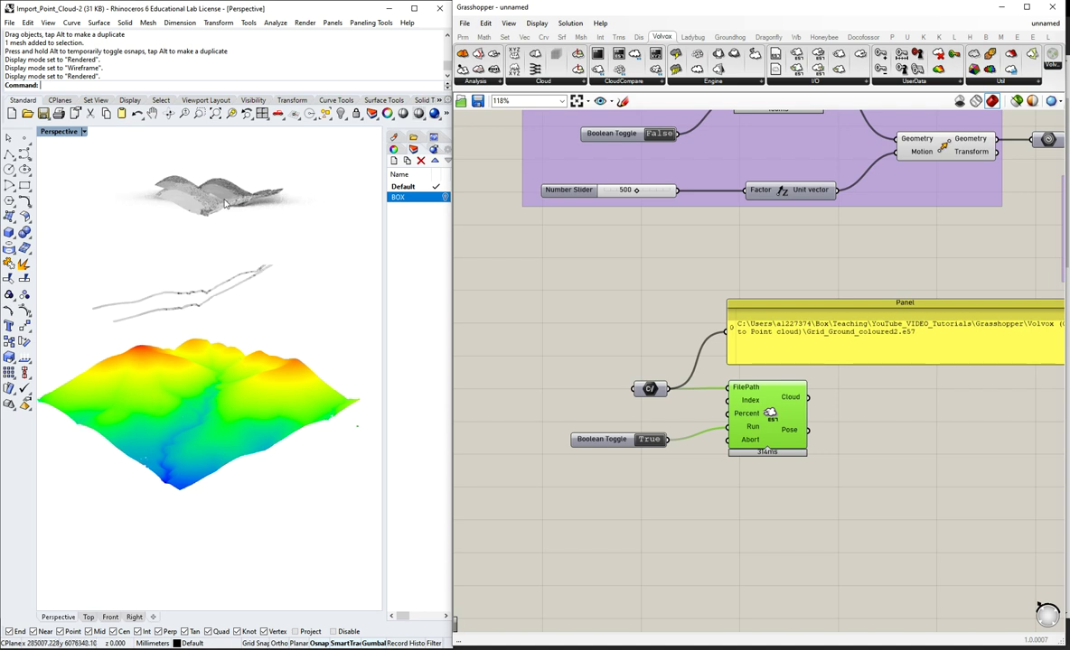
# - Set the Perspective viewport's display mode to Shaded
pyautogui.click(83, 132)
pyautogui.click(56, 163)
pyautogui.moveTo(188, 336)
pyautogui.mouseDown(button='right')
pyautogui.moveTo(193, 326)
pyautogui.moveTo(213, 331)
pyautogui.mouseUp(button='right')
# - Try the X-Ray and Ghosted display modes in the Perspective viewport, finishing in Shaded mode
pyautogui.click(83, 132)
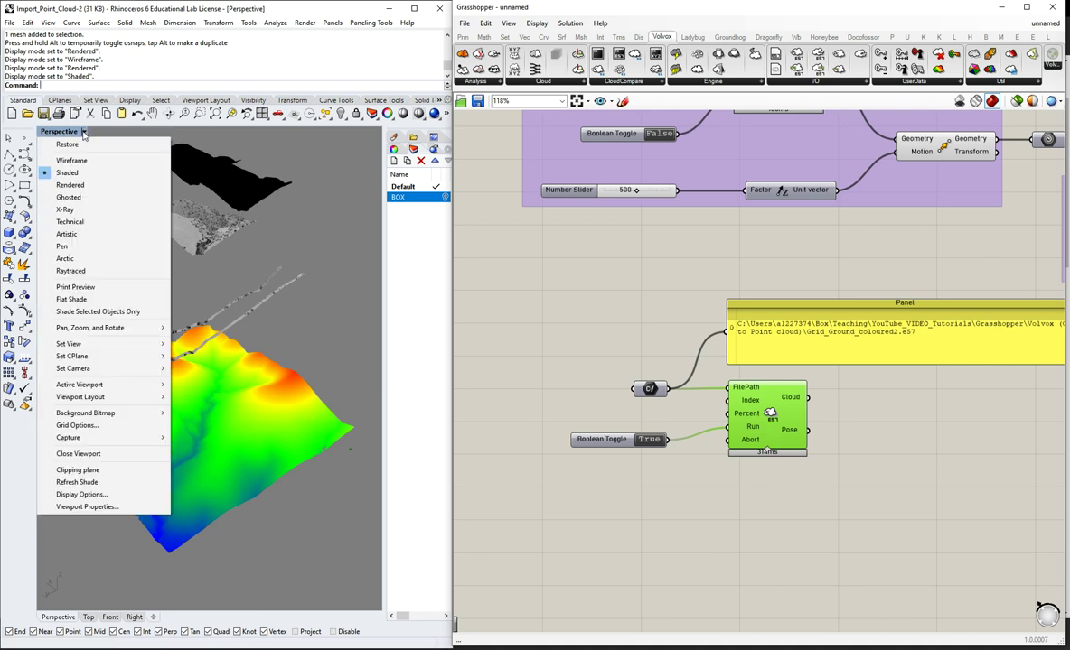
pyautogui.click(64, 209)
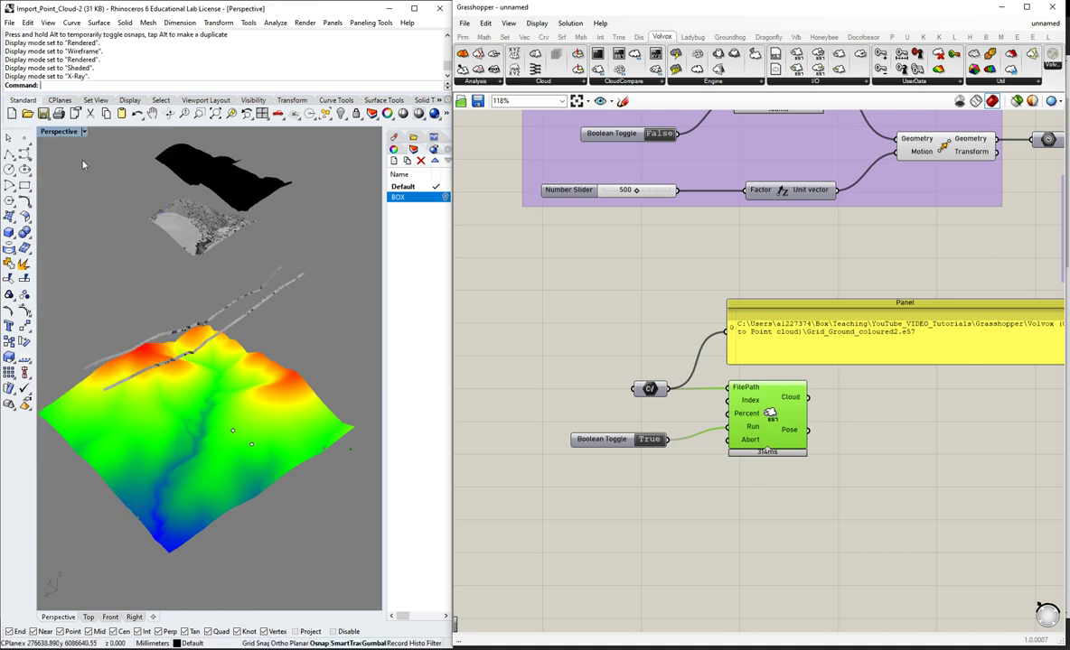
pyautogui.click(83, 132)
pyautogui.click(67, 197)
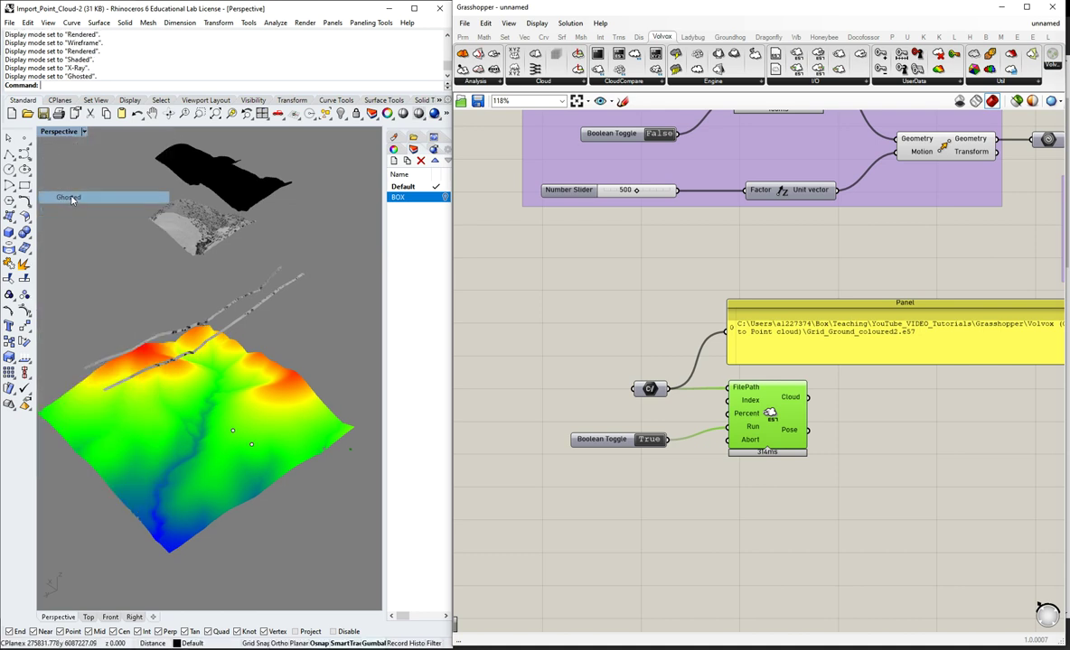
pyautogui.click(83, 132)
pyautogui.click(67, 173)
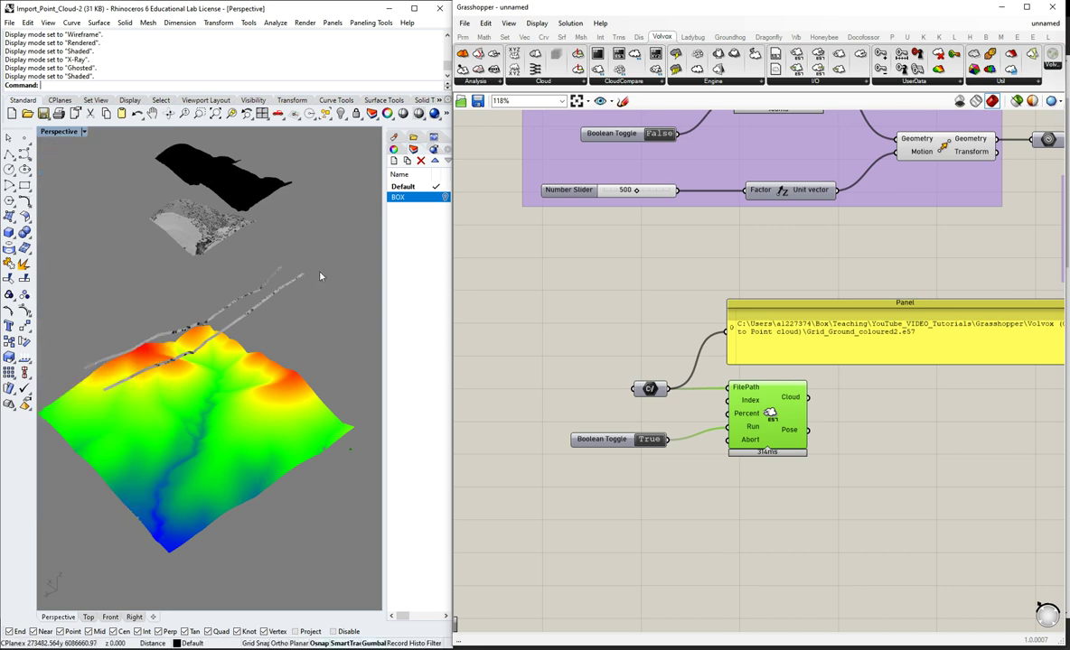
pyautogui.moveTo(291, 340)
pyautogui.mouseDown(button='right')
pyautogui.moveTo(327, 332)
pyautogui.moveTo(301, 332)
pyautogui.mouseUp(button='right')
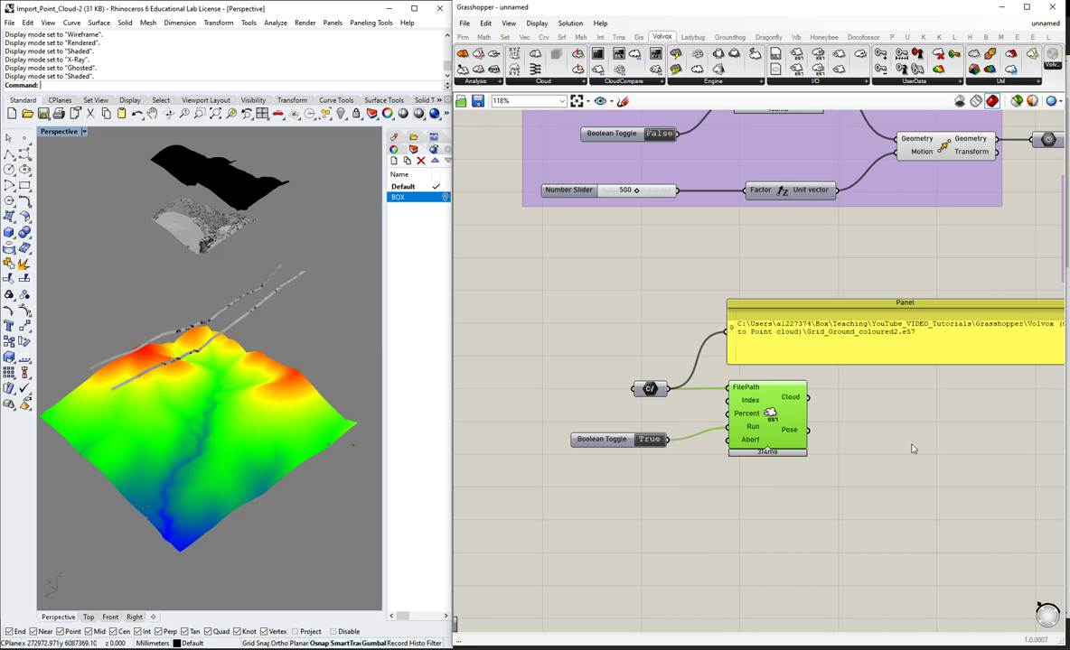
# - Review the overall Grasshopper definition with its component groups, alongside the height-coloured cloud in the Perspective viewport
pyautogui.scroll(-2, 714, 389)
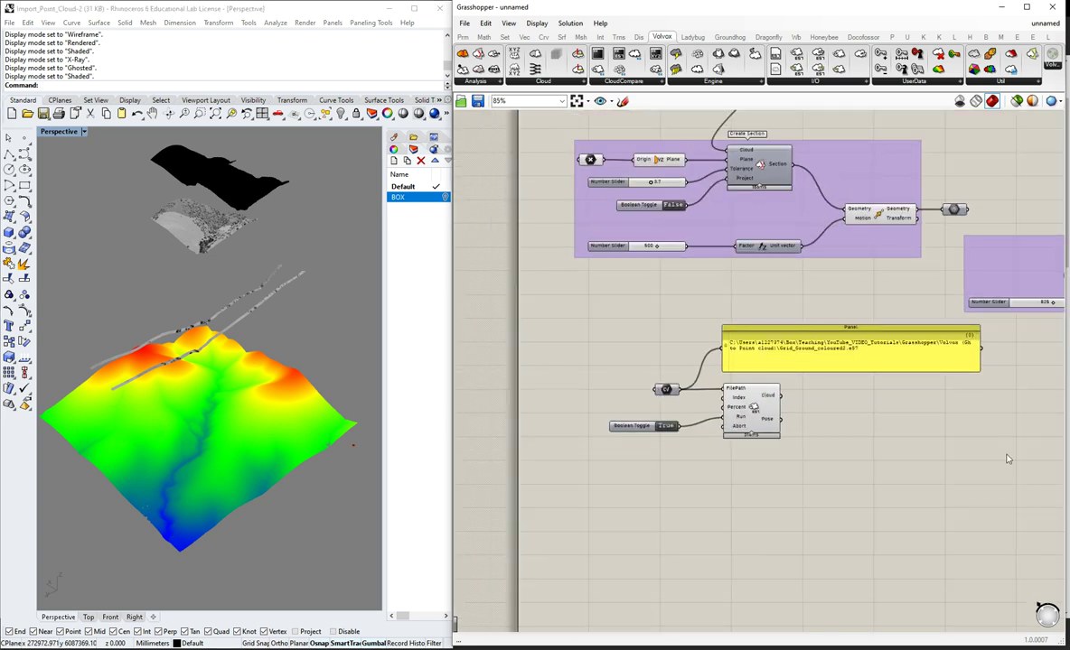
pyautogui.scroll(-4, 638, 300)
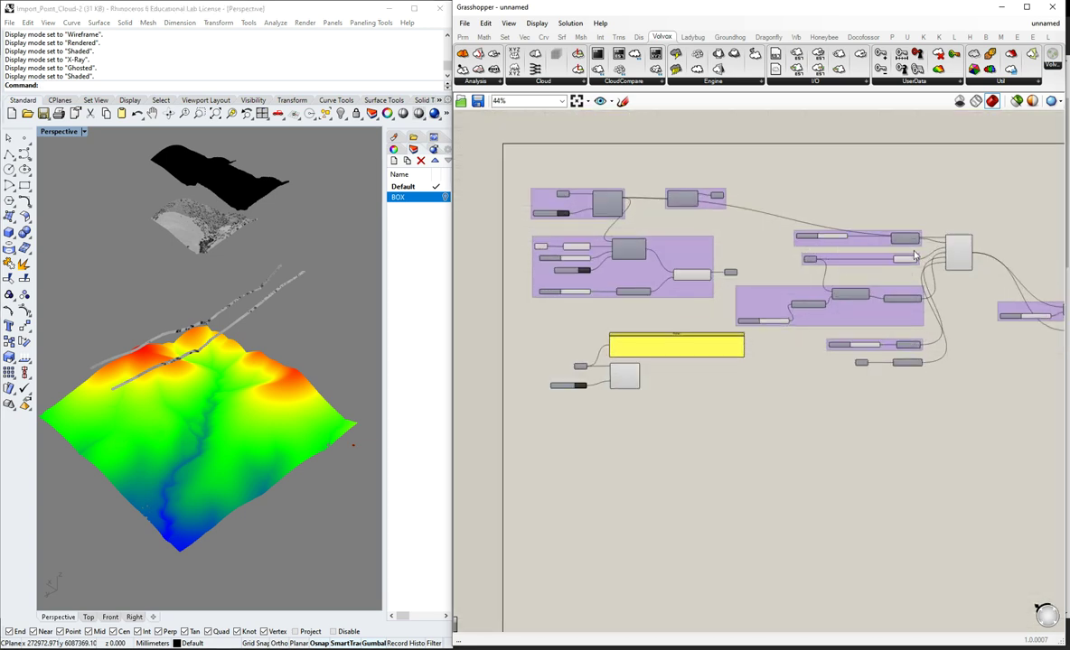
pyautogui.scroll(3, 853, 248)
pyautogui.scroll(-3, 795, 230)
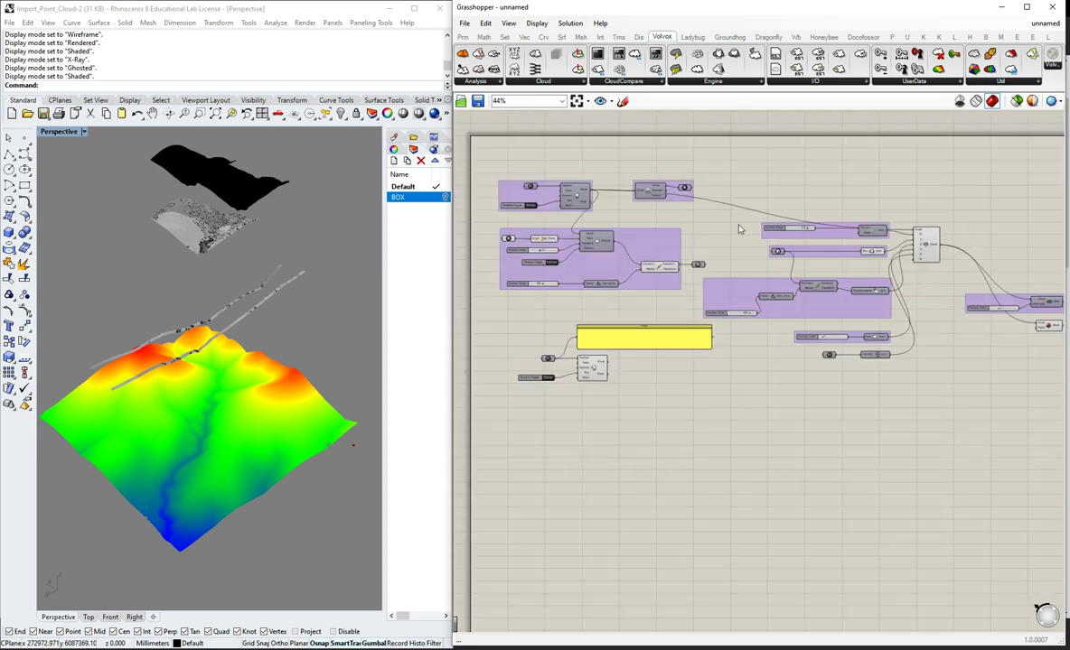
pyautogui.scroll(1, 587, 217)
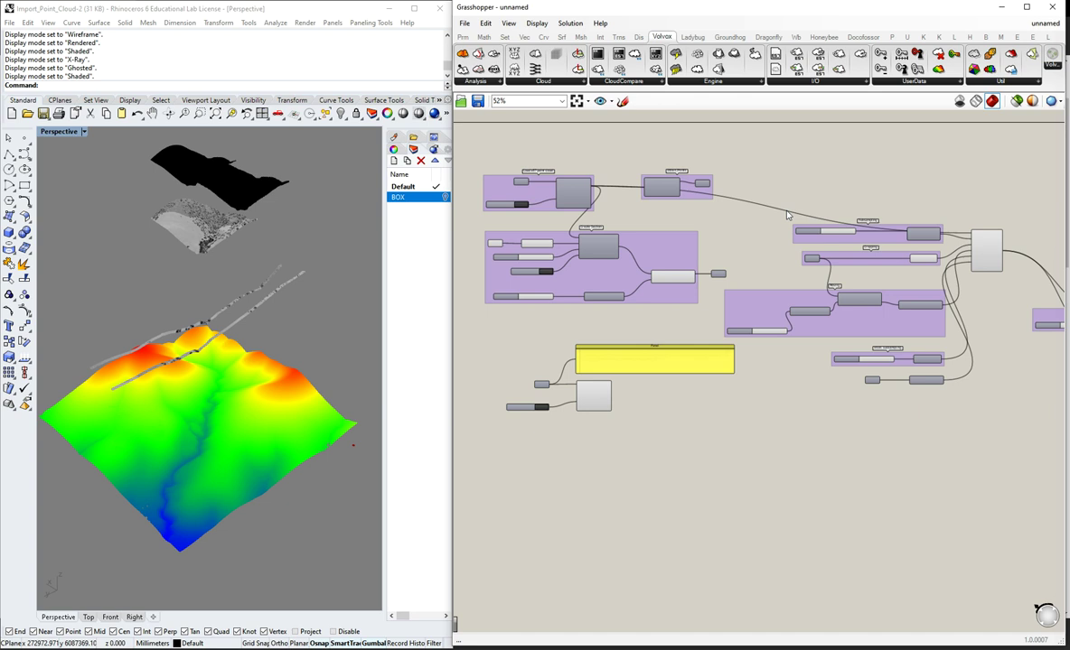
pyautogui.click(284, 438)
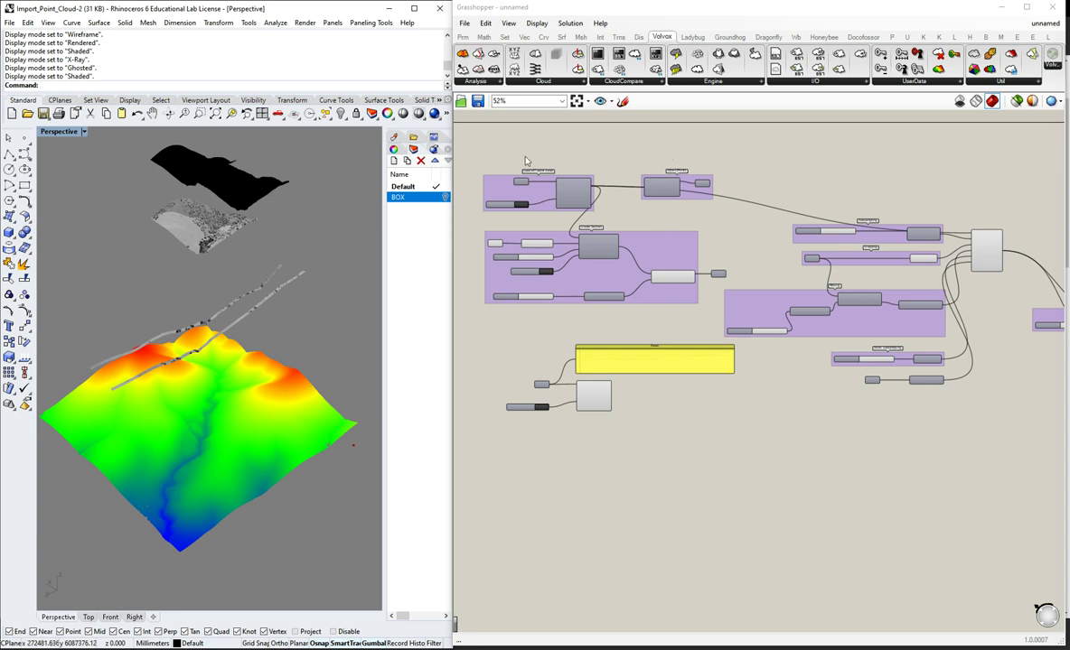
pyautogui.click(485, 11)
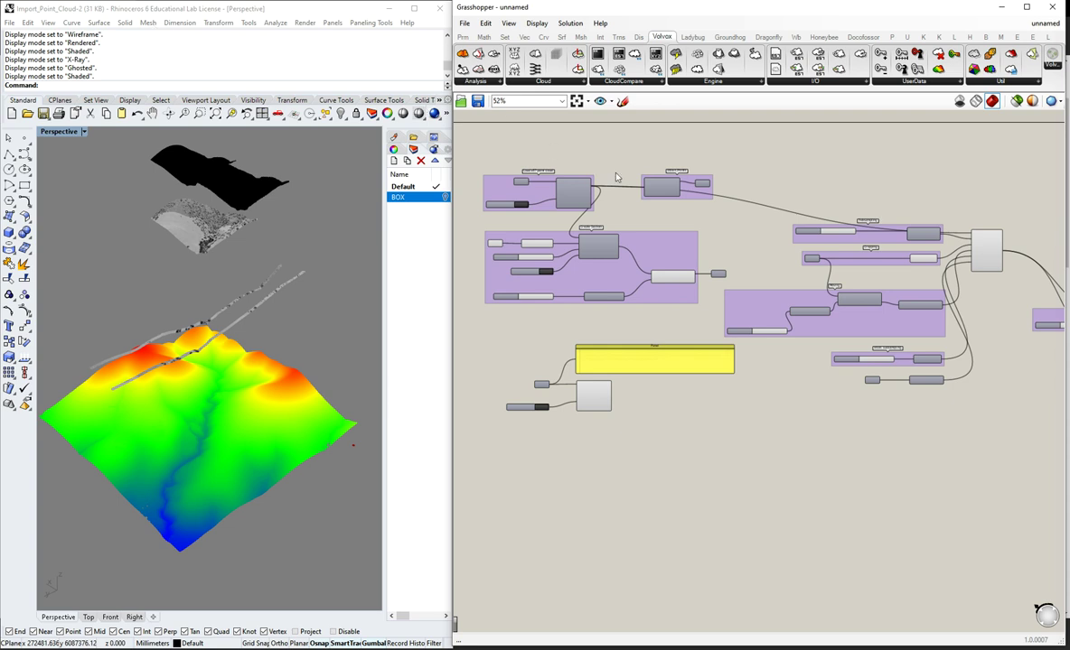
pyautogui.click(295, 309)
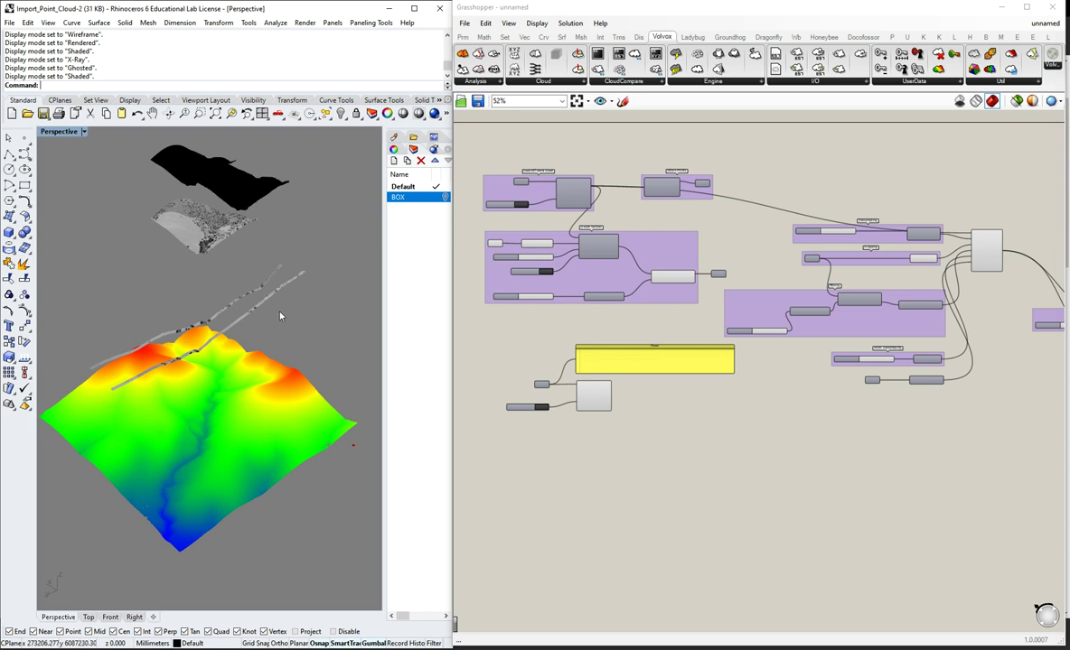
pyautogui.moveTo(280, 313); pyautogui.dragTo(279, 308, button='right')
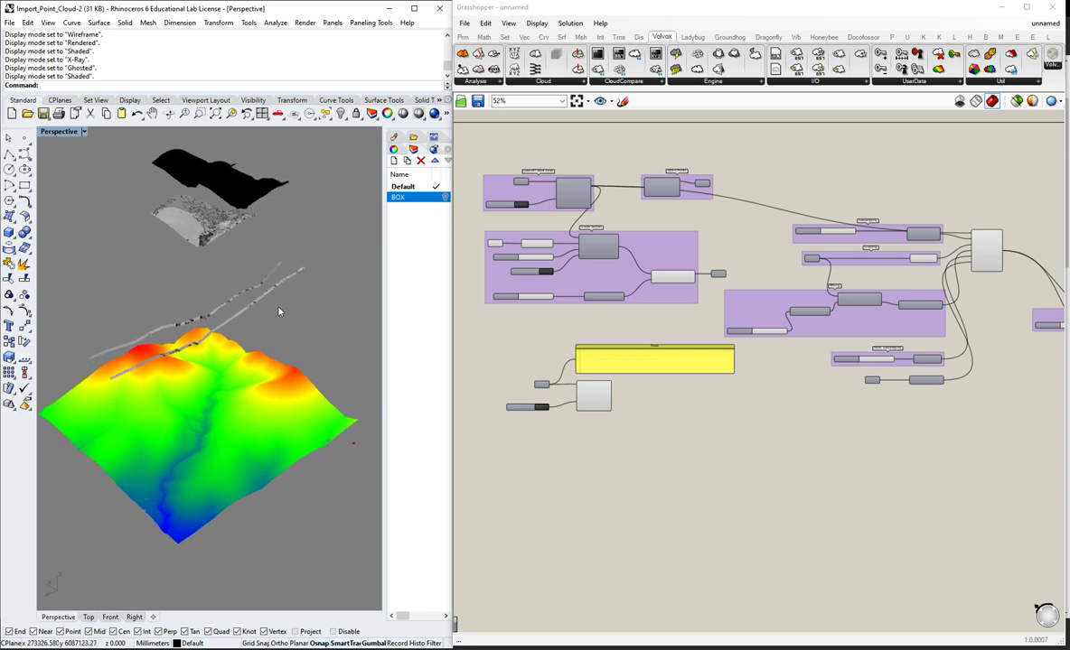